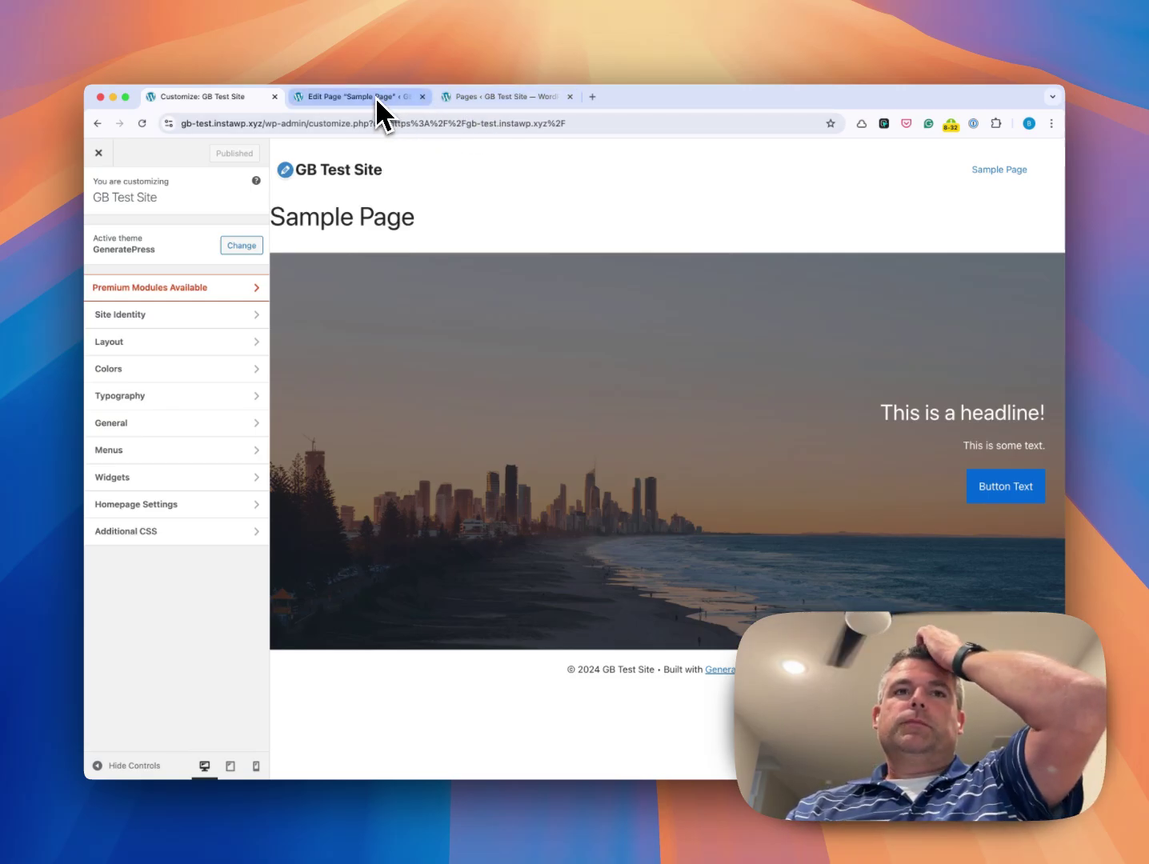
Step: Switch to the Sample Page editor, select the top-level container and examine its layout, sizing, spacing and background settings
click(383, 98)
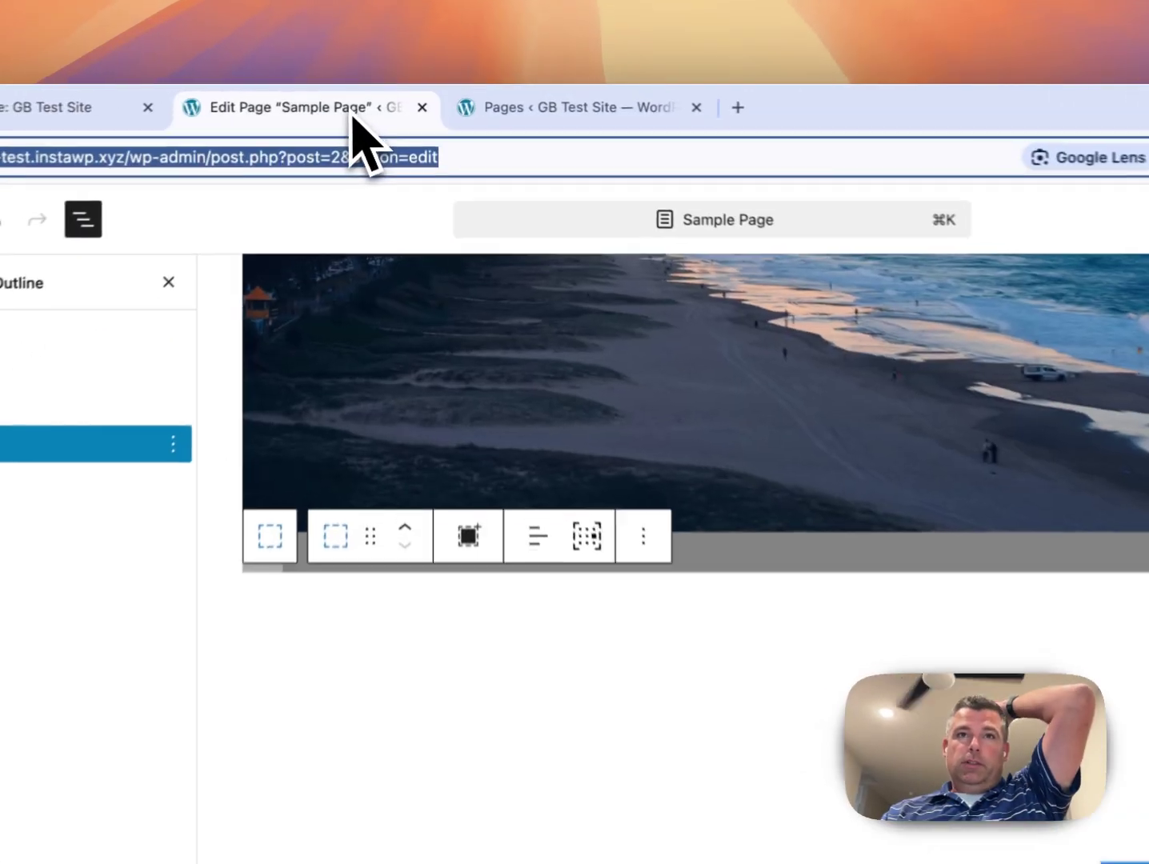
scroll(983, 637, up, 5)
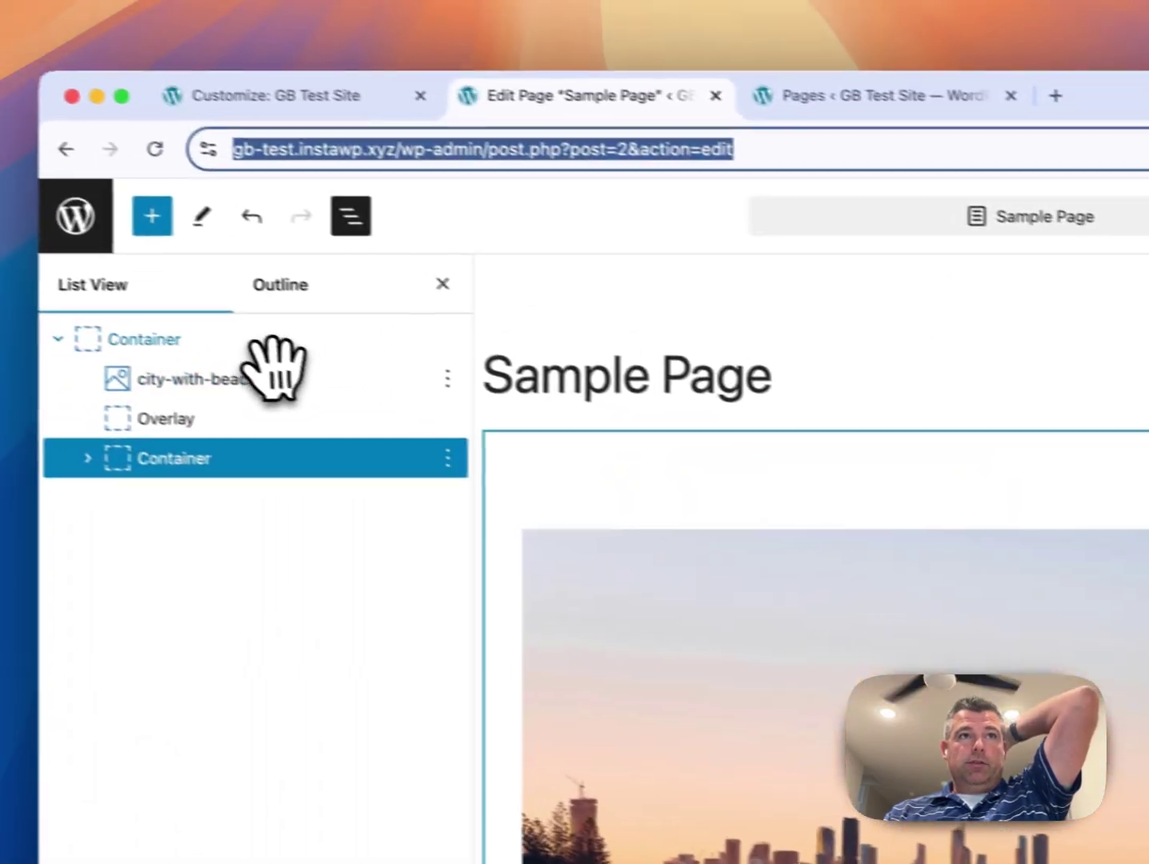
click(240, 340)
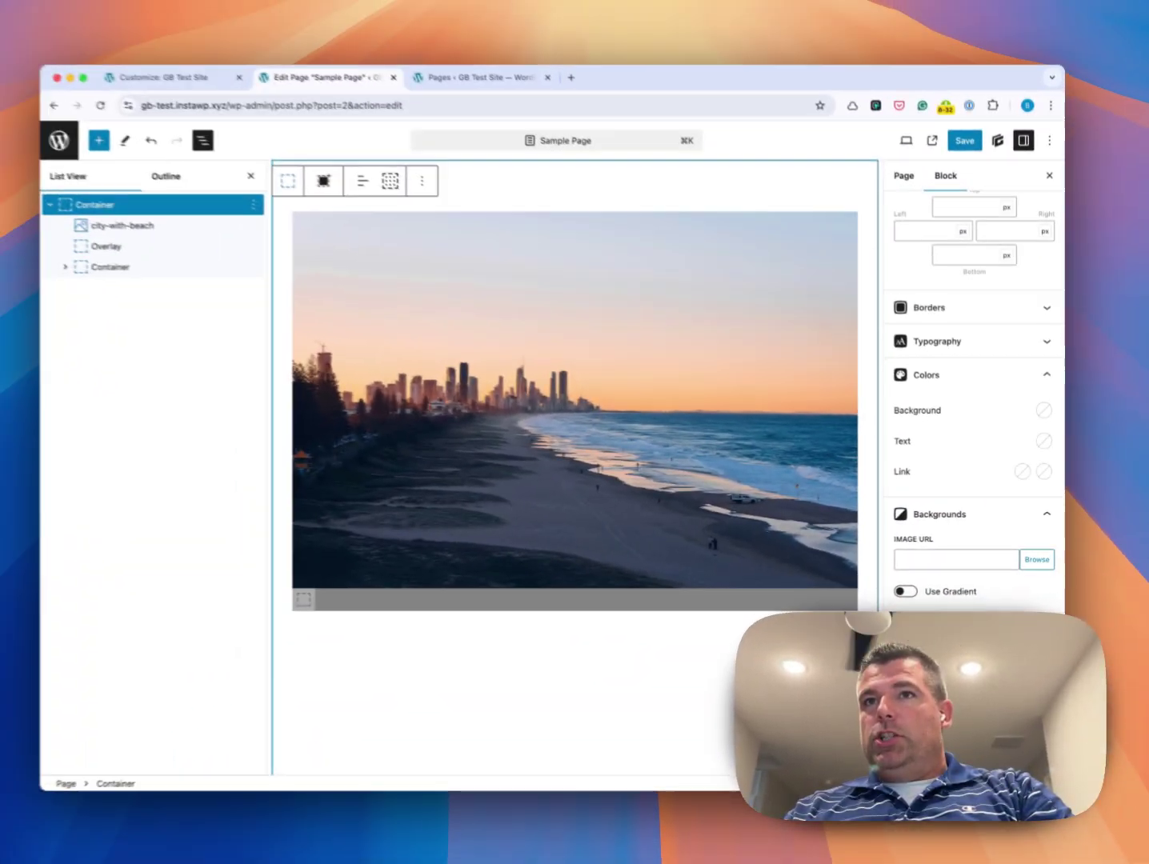
scroll(968, 428, up, 10)
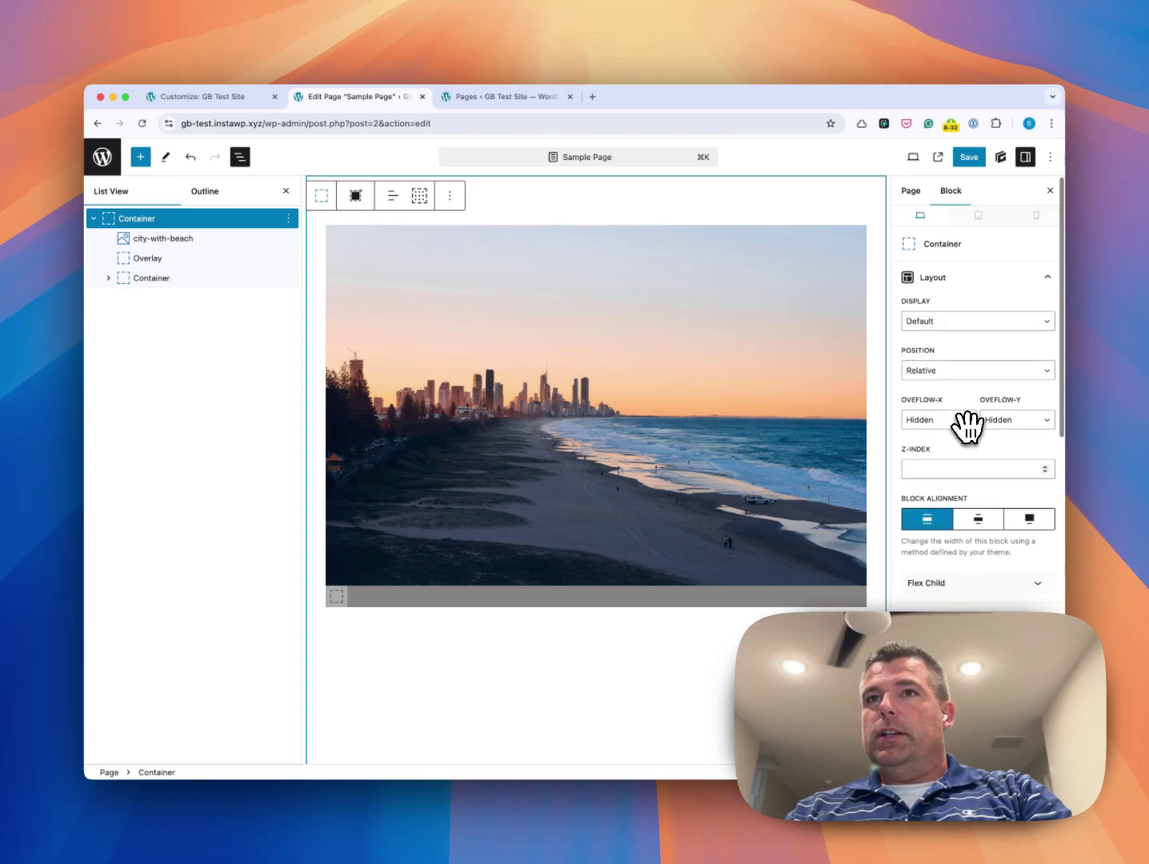
scroll(969, 425, down, 10)
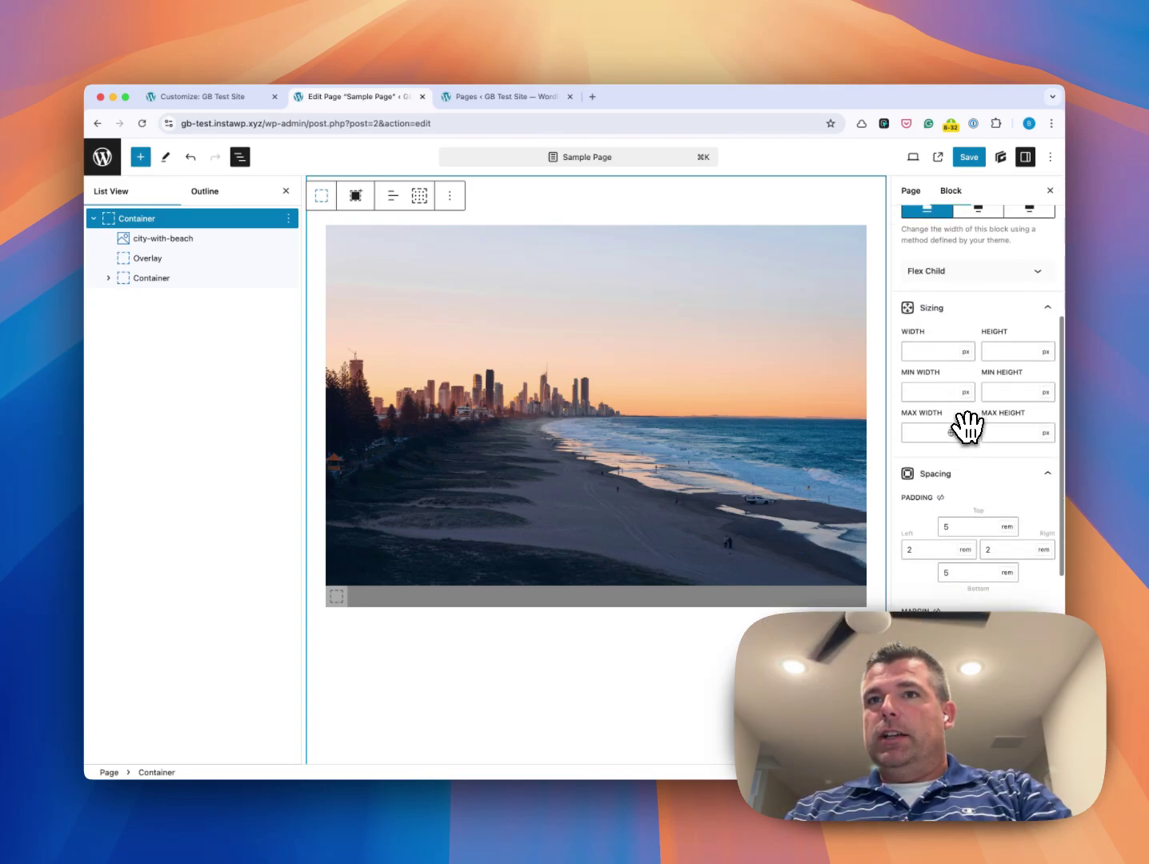
scroll(967, 424, down, 5)
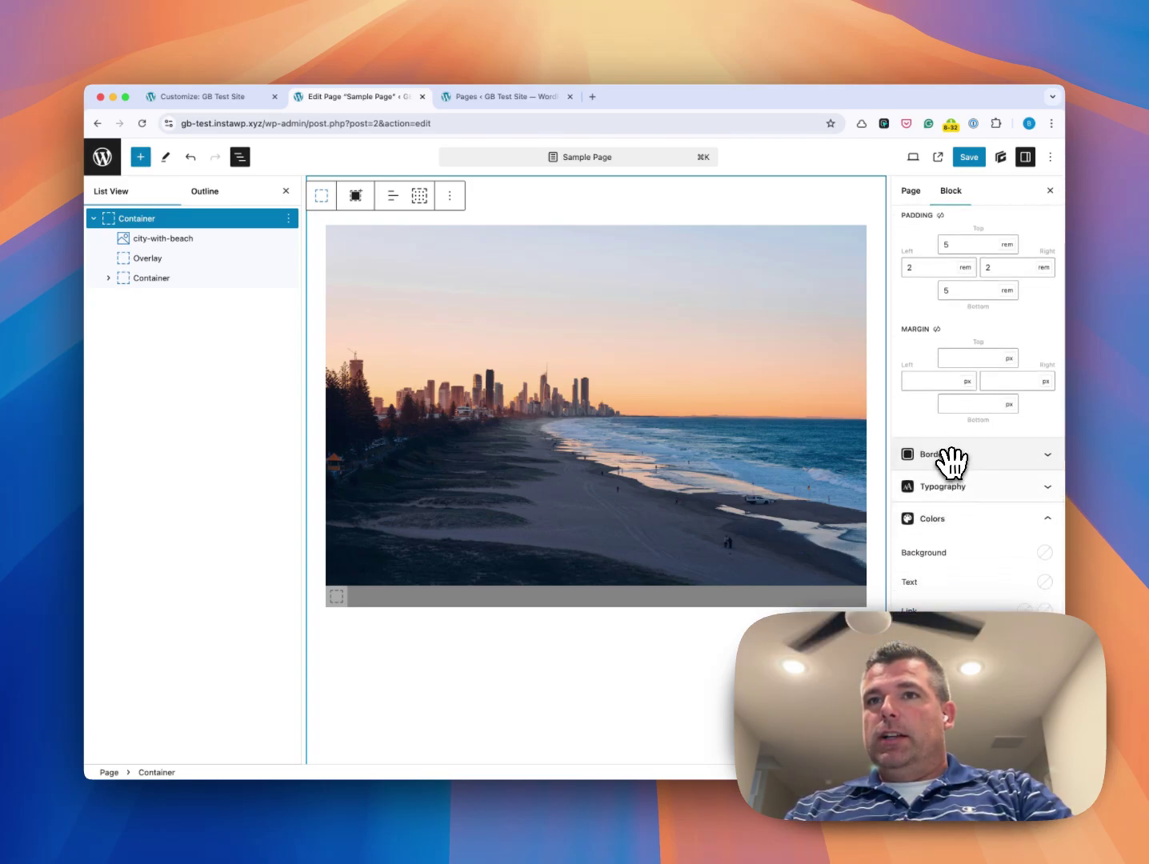
scroll(953, 480, down, 4)
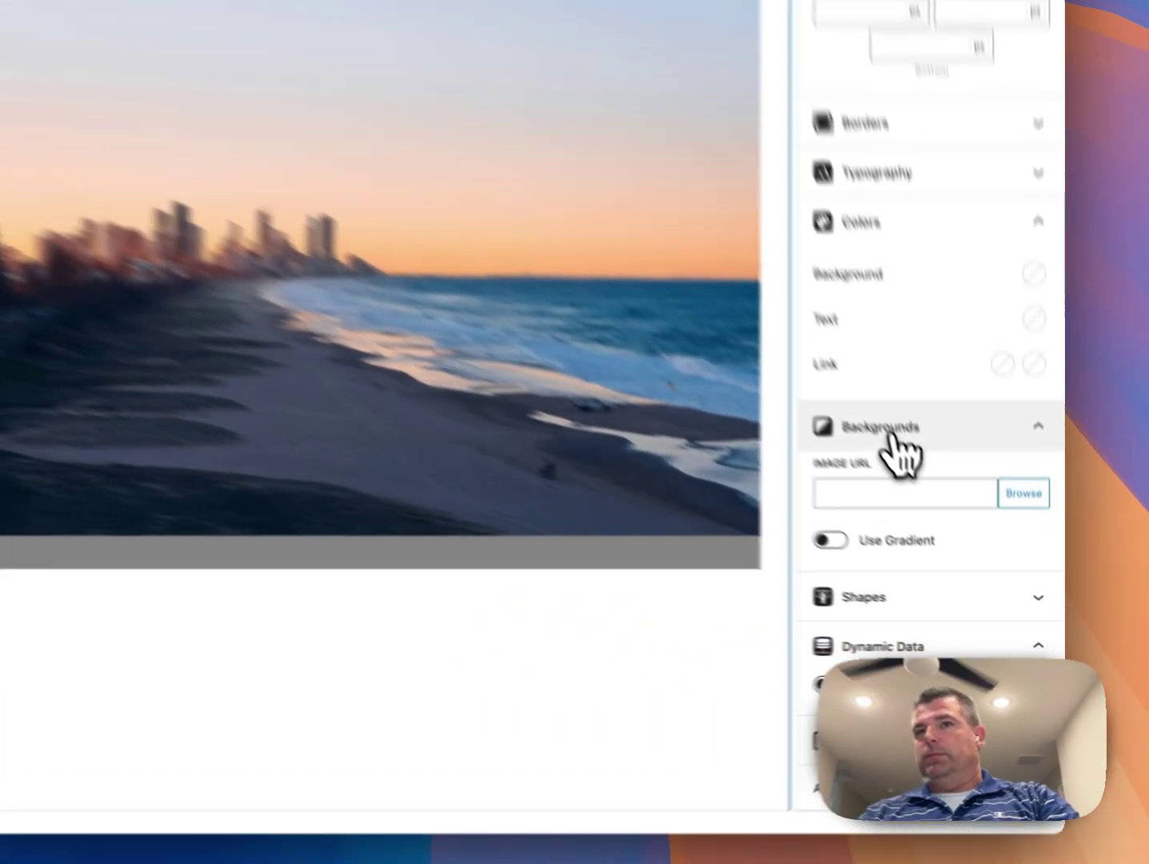
click(949, 516)
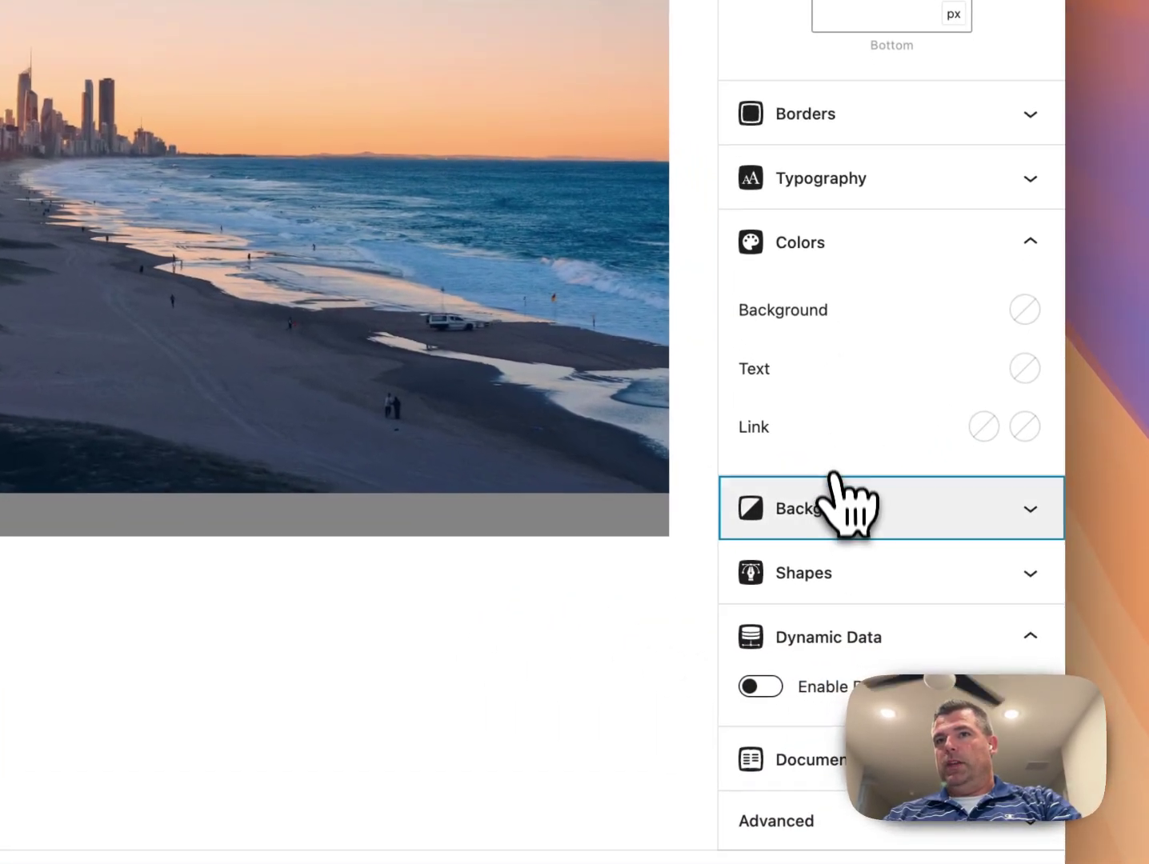
click(947, 511)
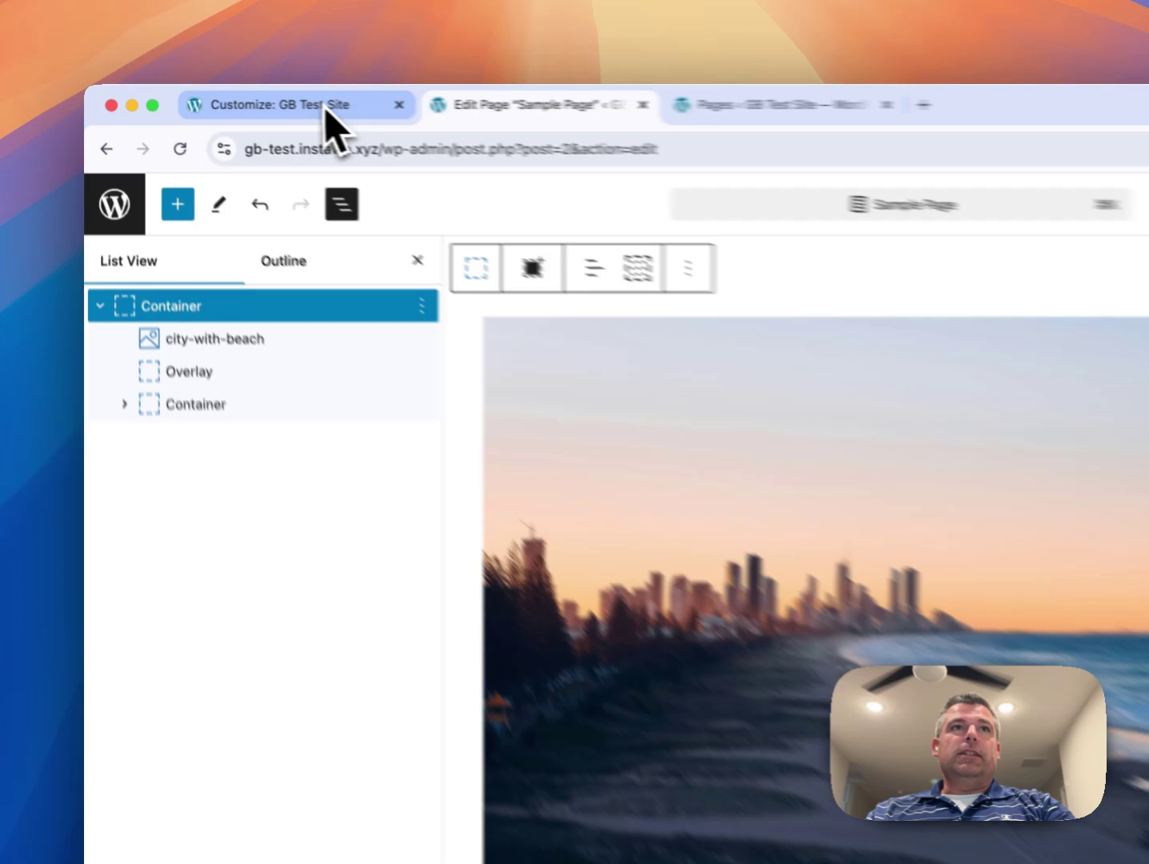
Step: Leave the Customizer for the live Sample Page and inspect the hero section's markup in the browser's developer tools
click(233, 101)
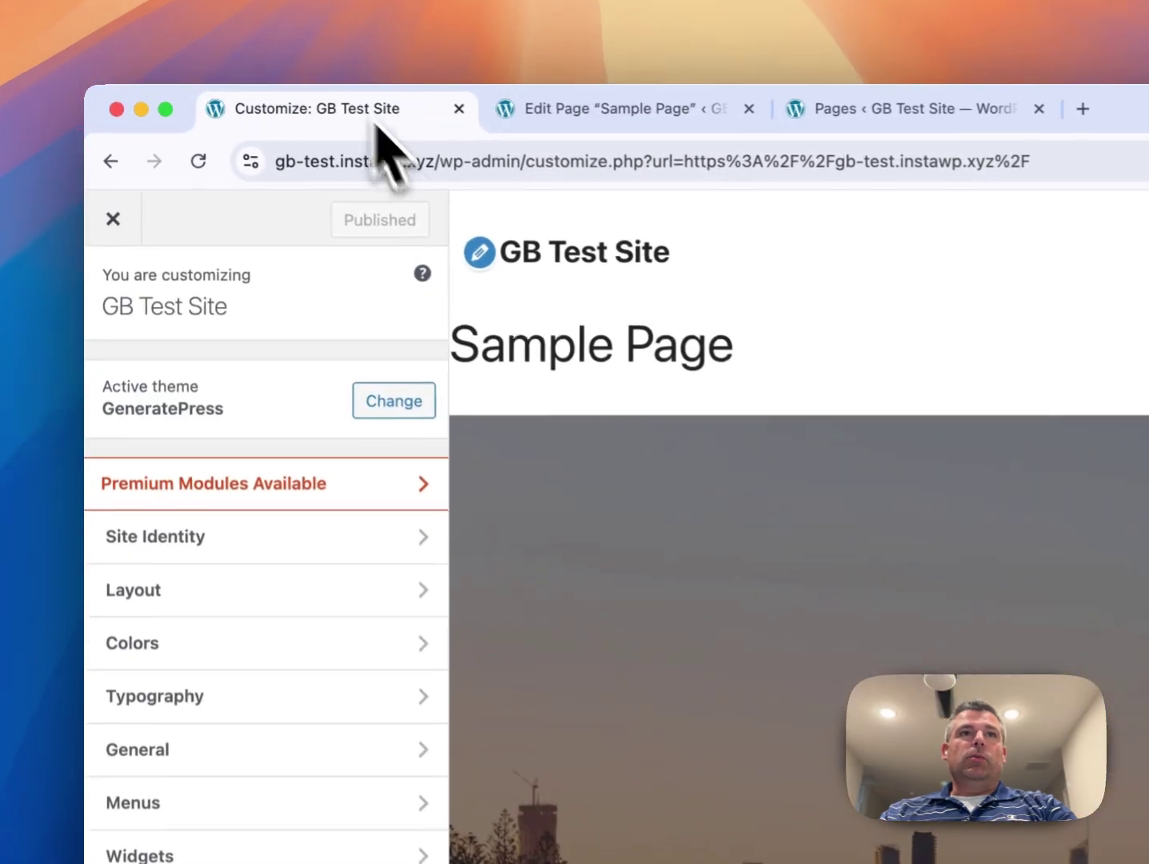
click(114, 221)
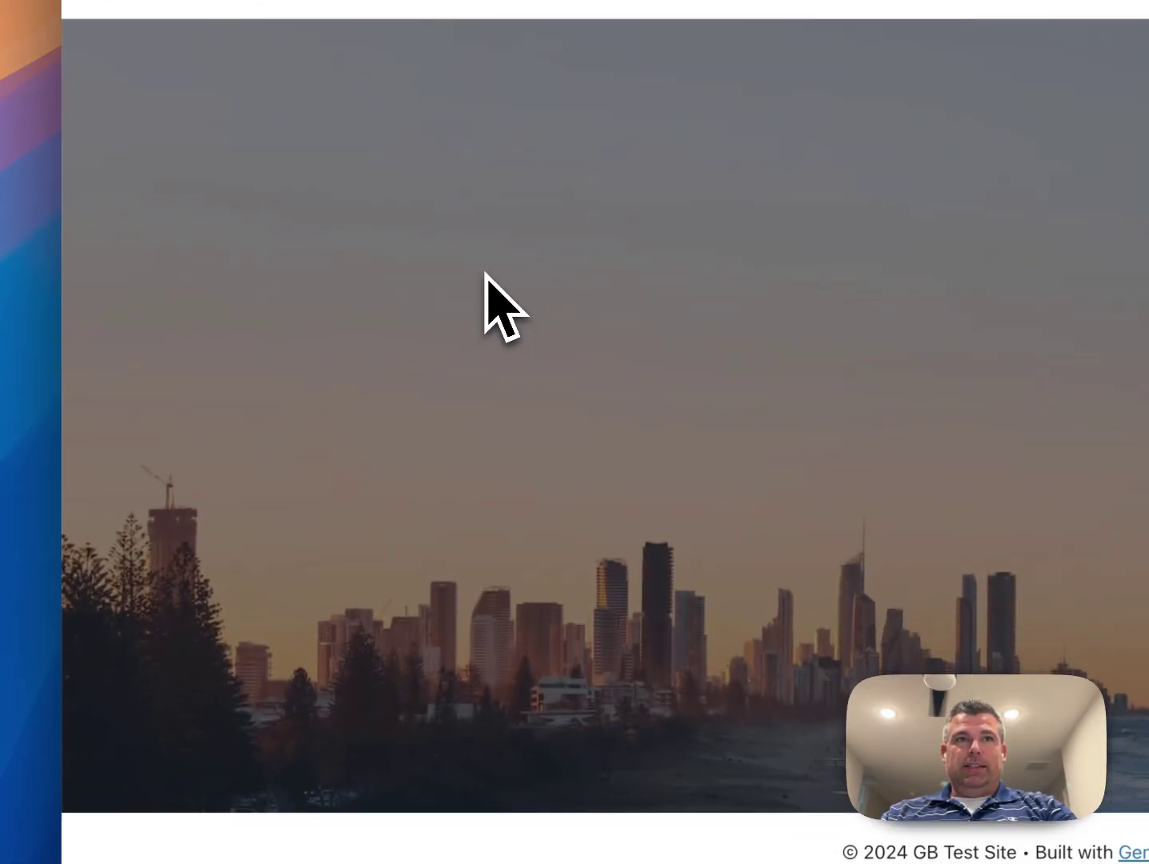
right_click(487, 276)
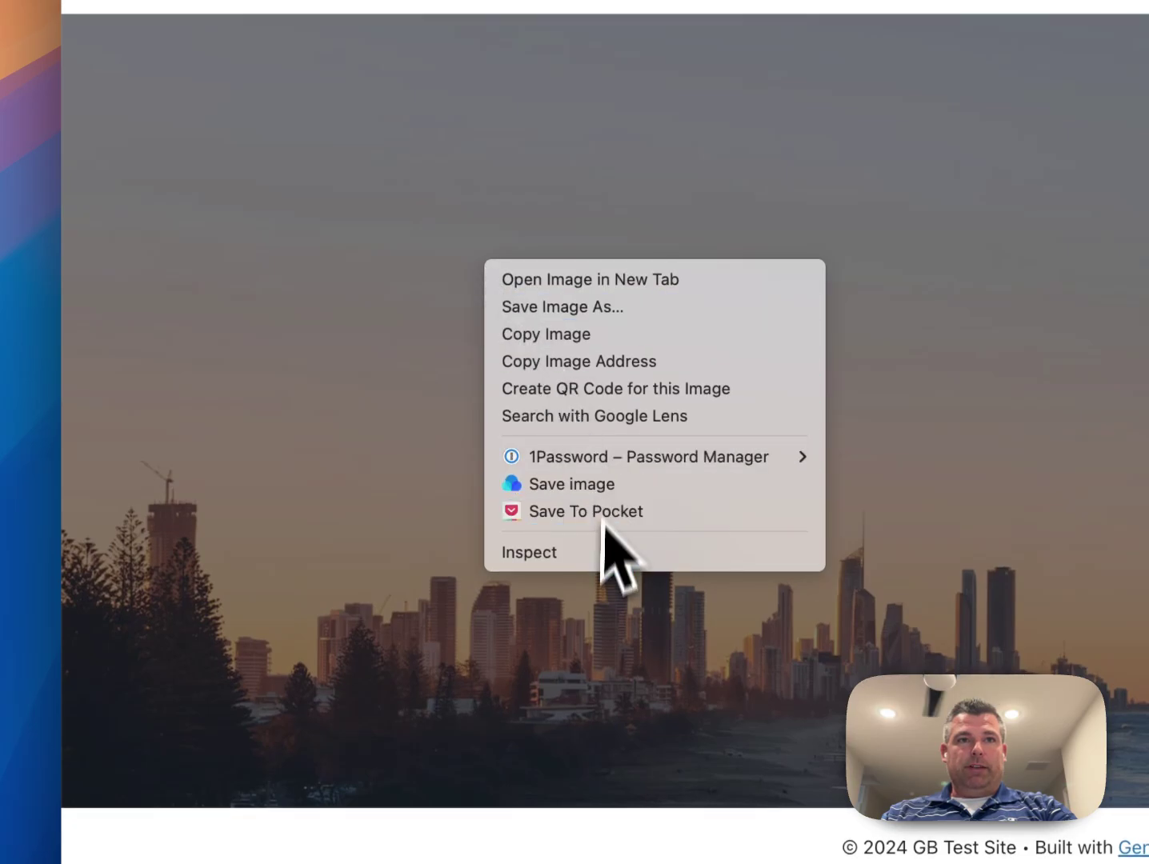
click(597, 554)
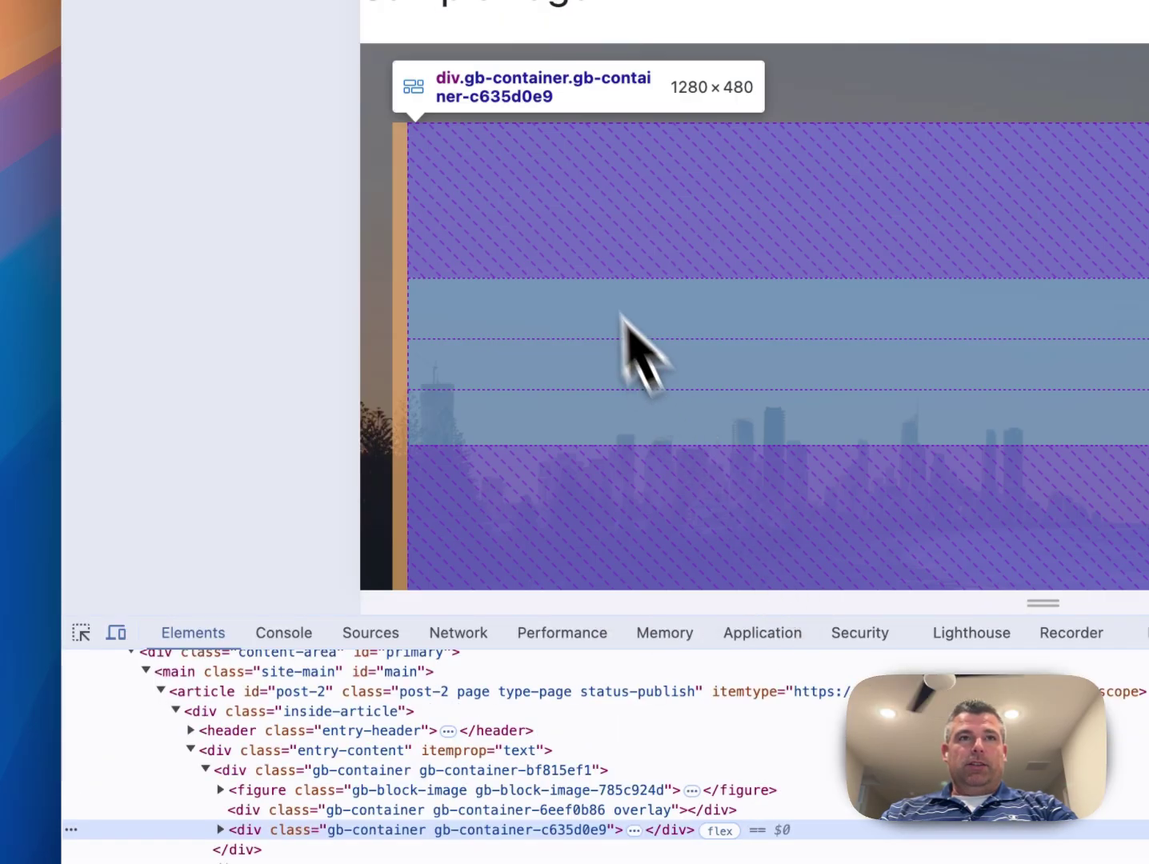
scroll(679, 512, down, 2)
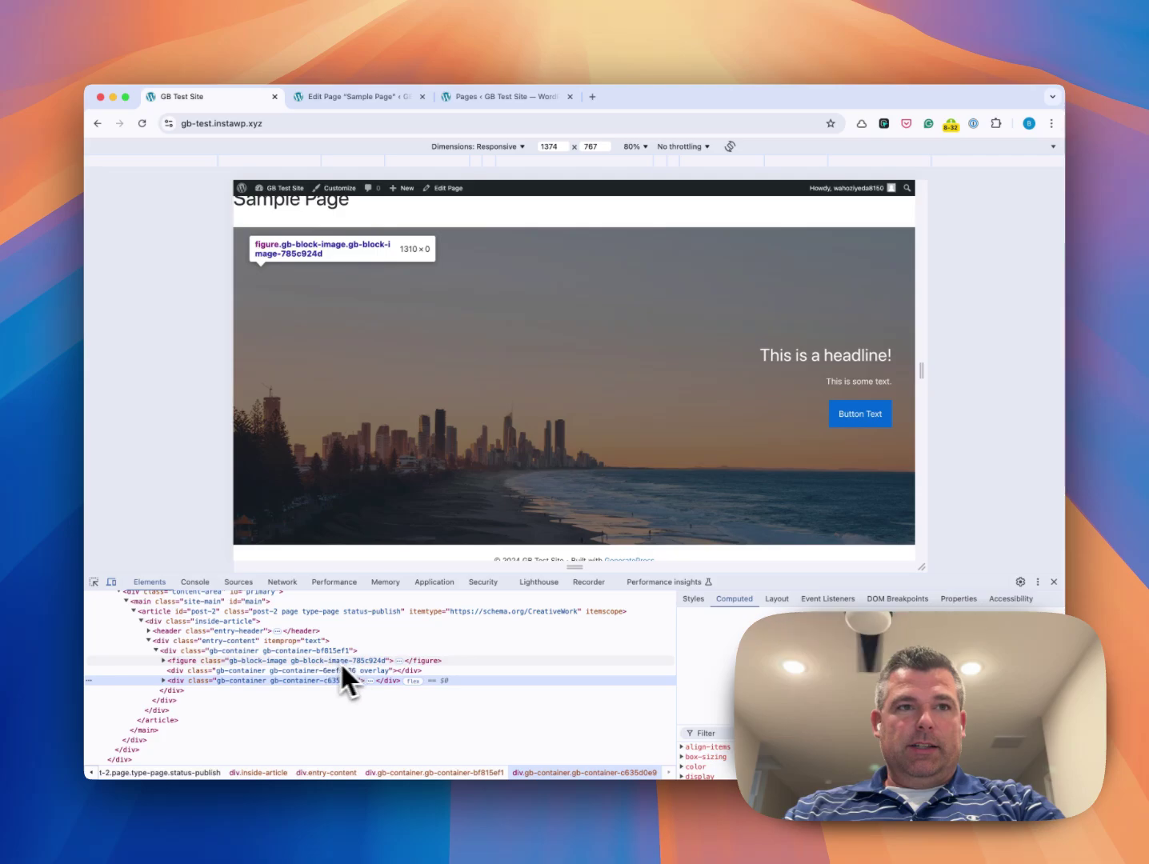
Step: Expand the hero's figure element and examine its image tag and the surrounding container markup
click(163, 660)
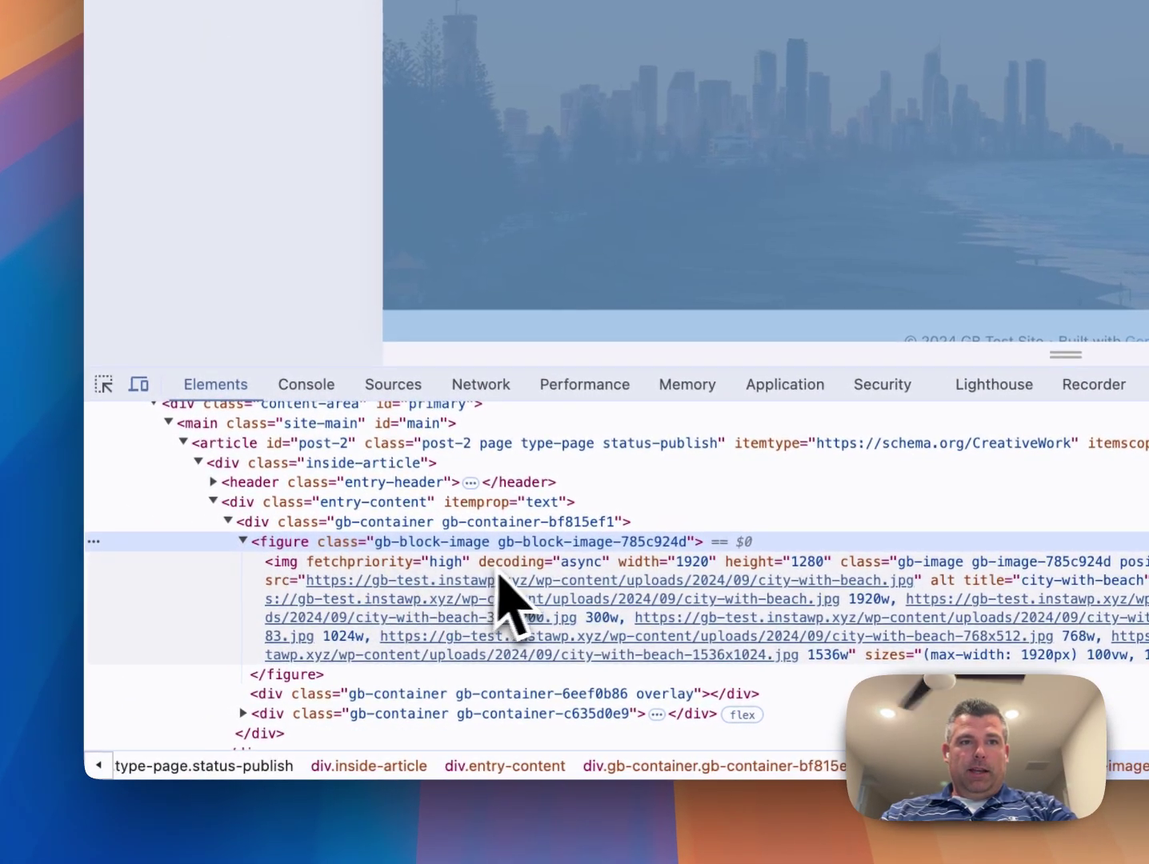
mouse_move(577, 614)
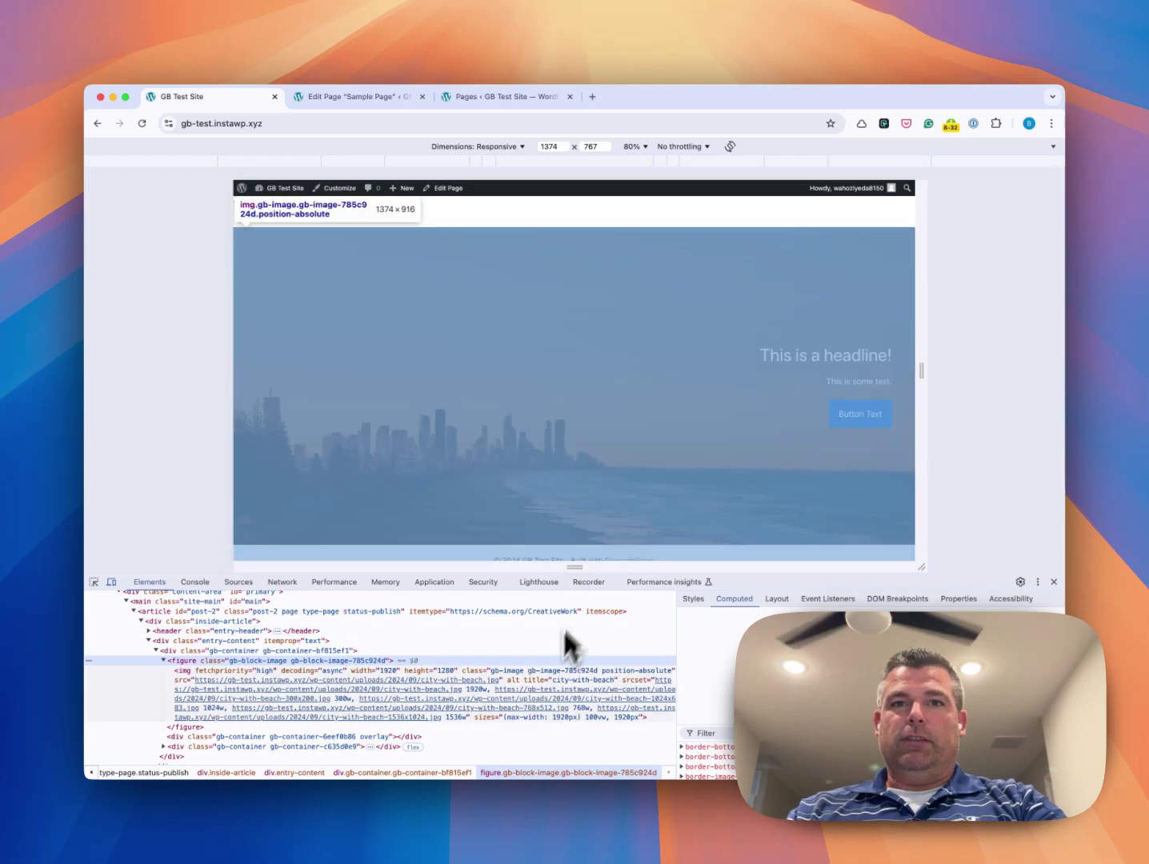
scroll(452, 668, down, 3)
scroll(452, 668, up, 10)
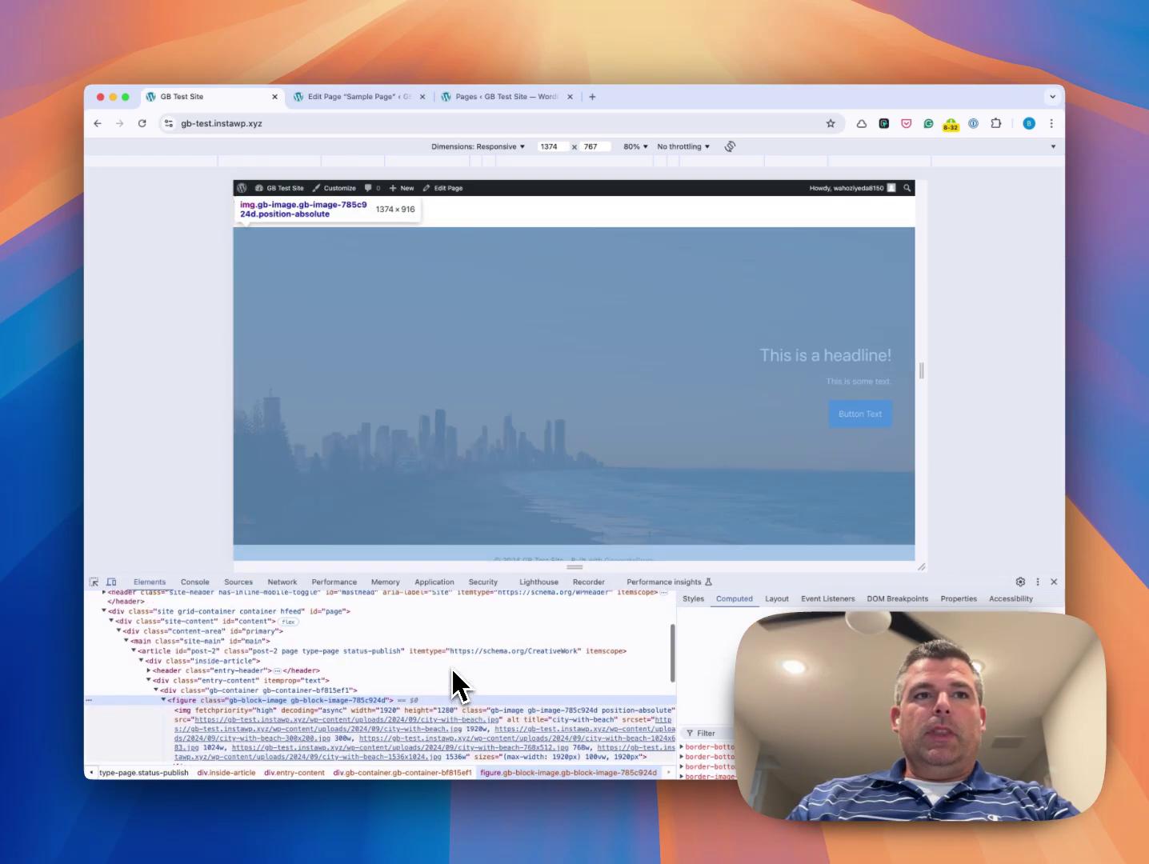
scroll(456, 644, down, 5)
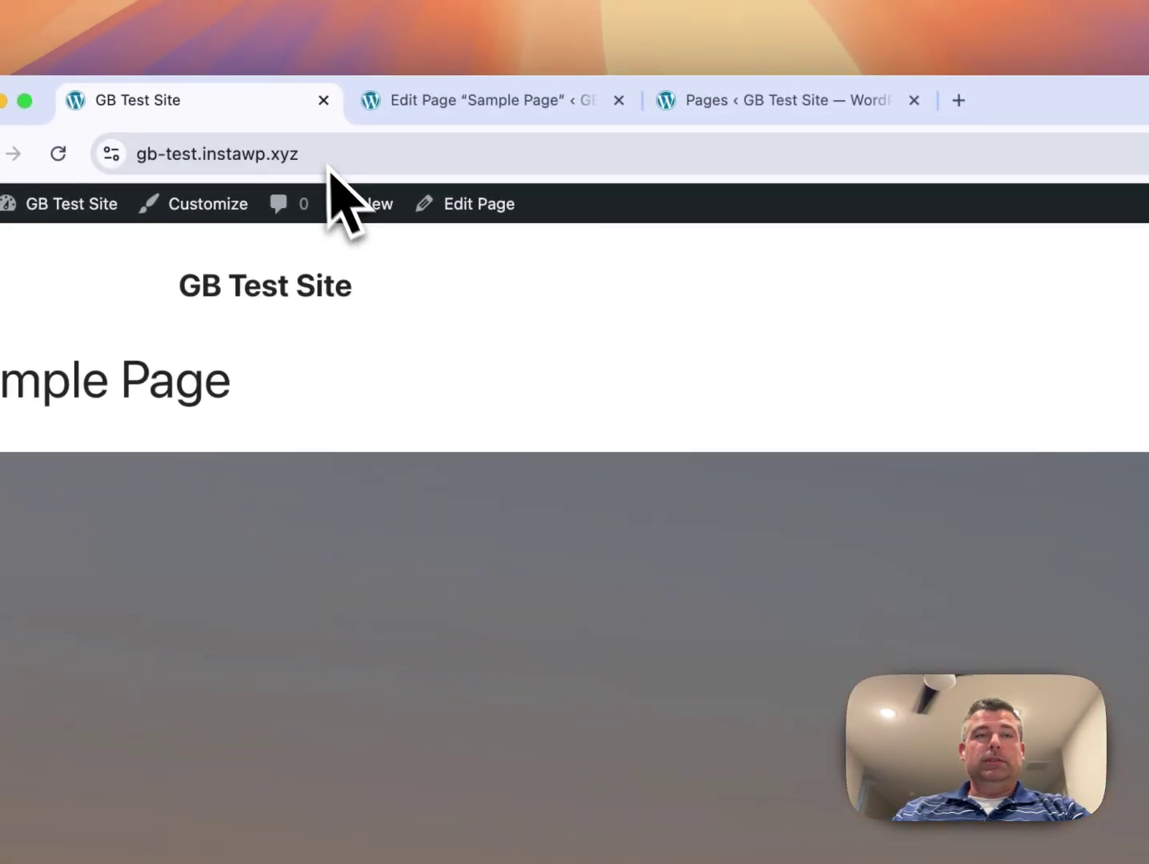
Step: Open the live Sample Page for editing and insert a new Container block below the existing hero container
mouse_move(349, 192)
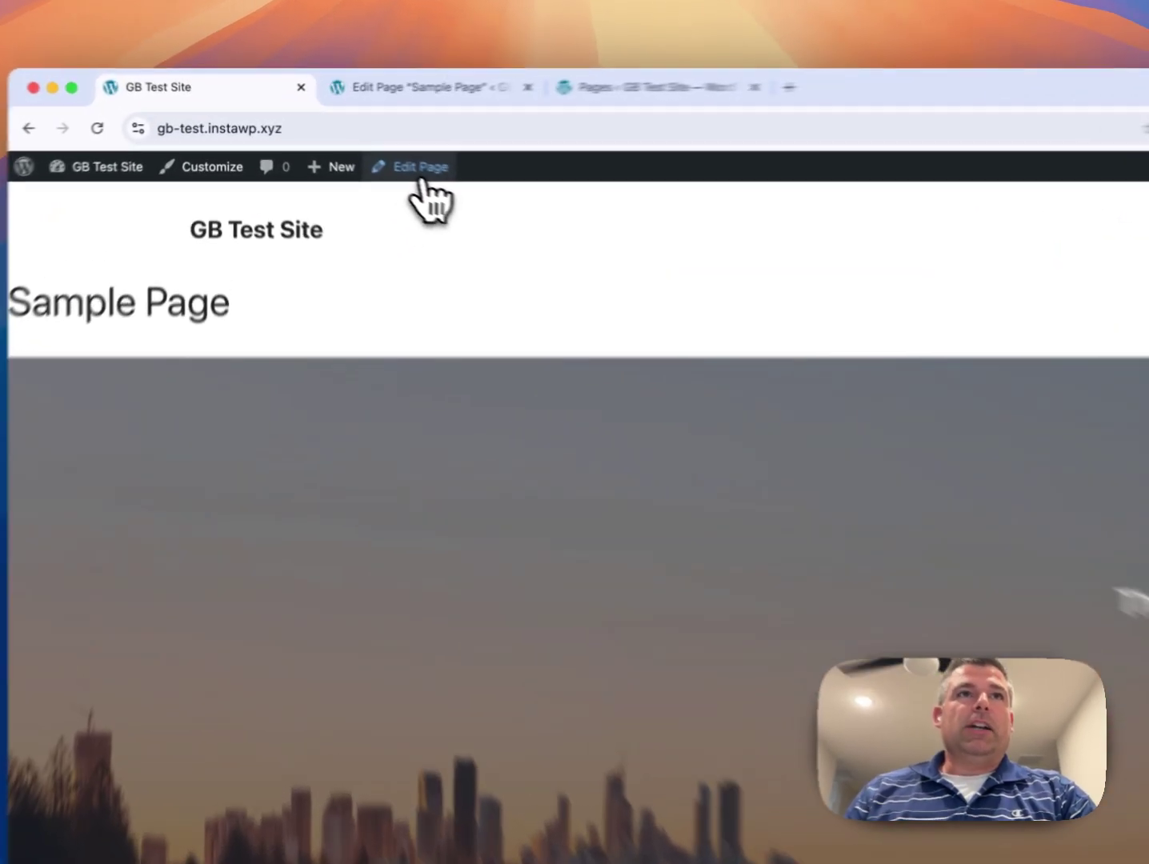
click(344, 149)
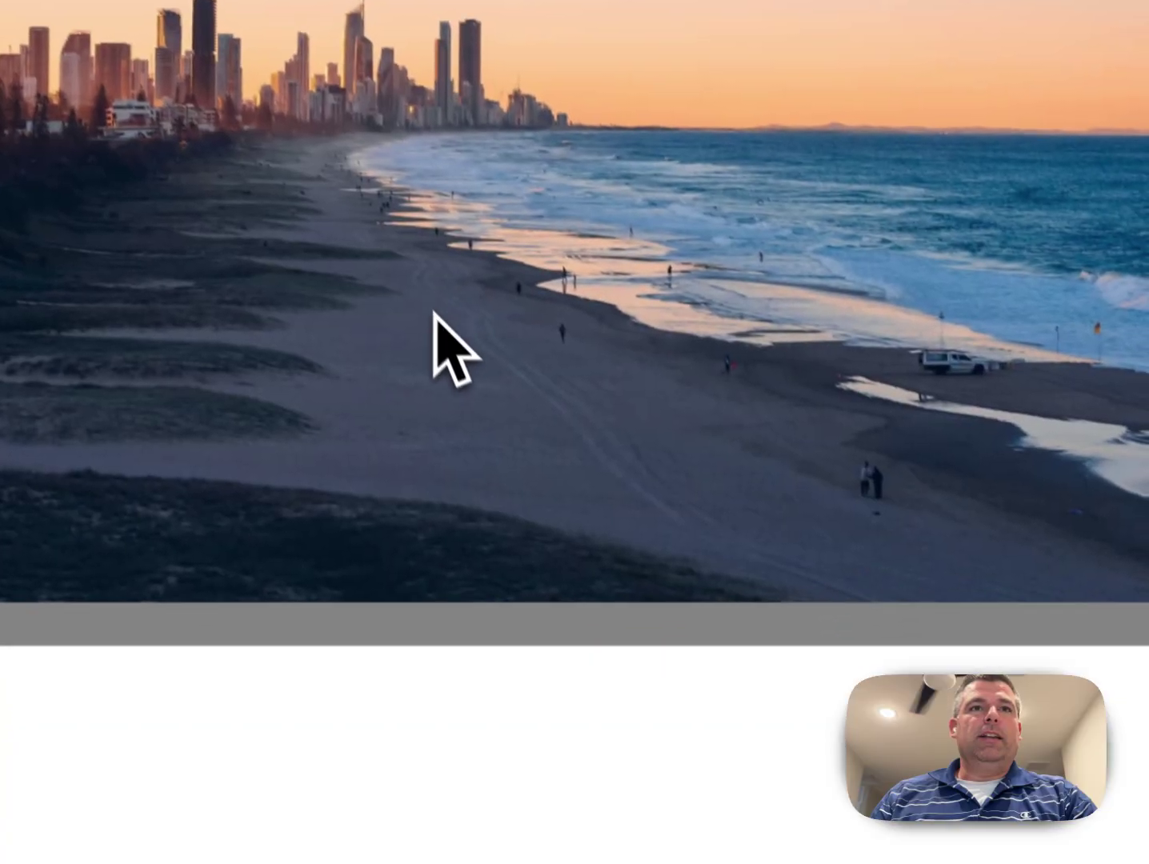
scroll(431, 308, down, 5)
click(402, 392)
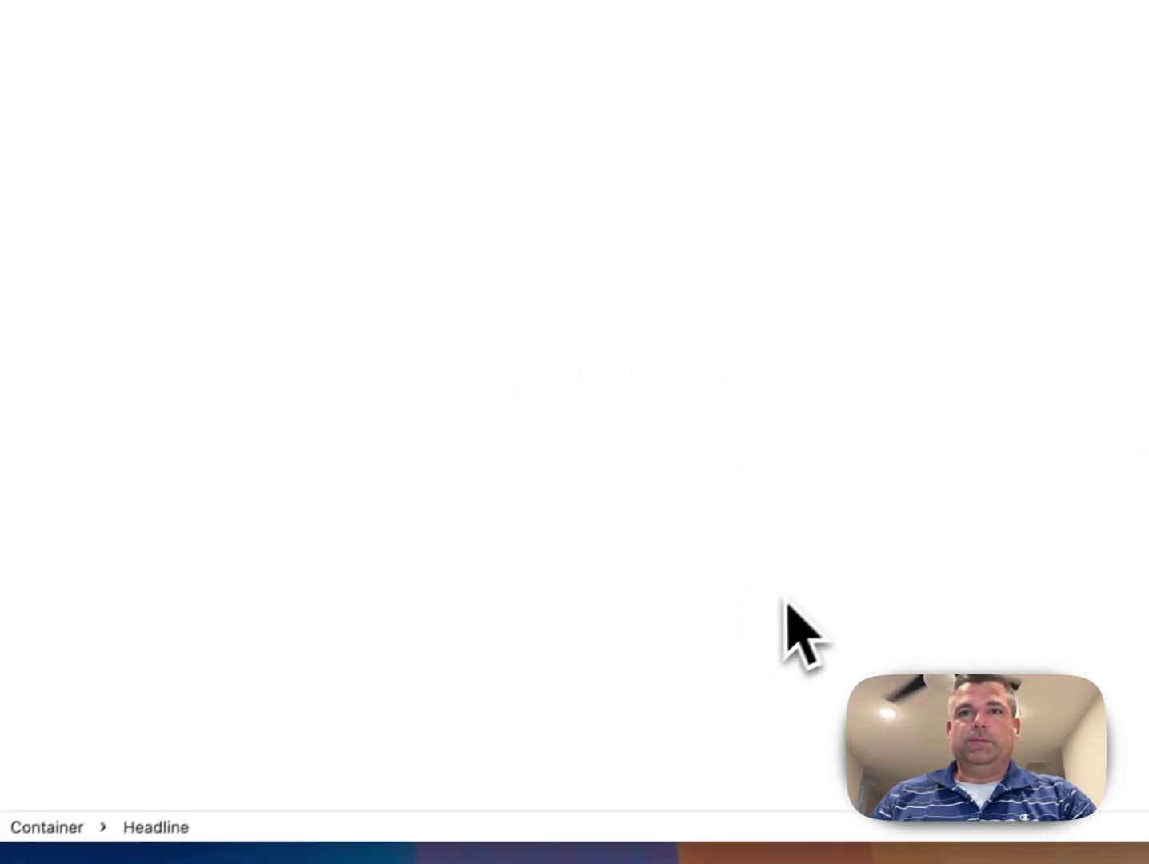
click(423, 341)
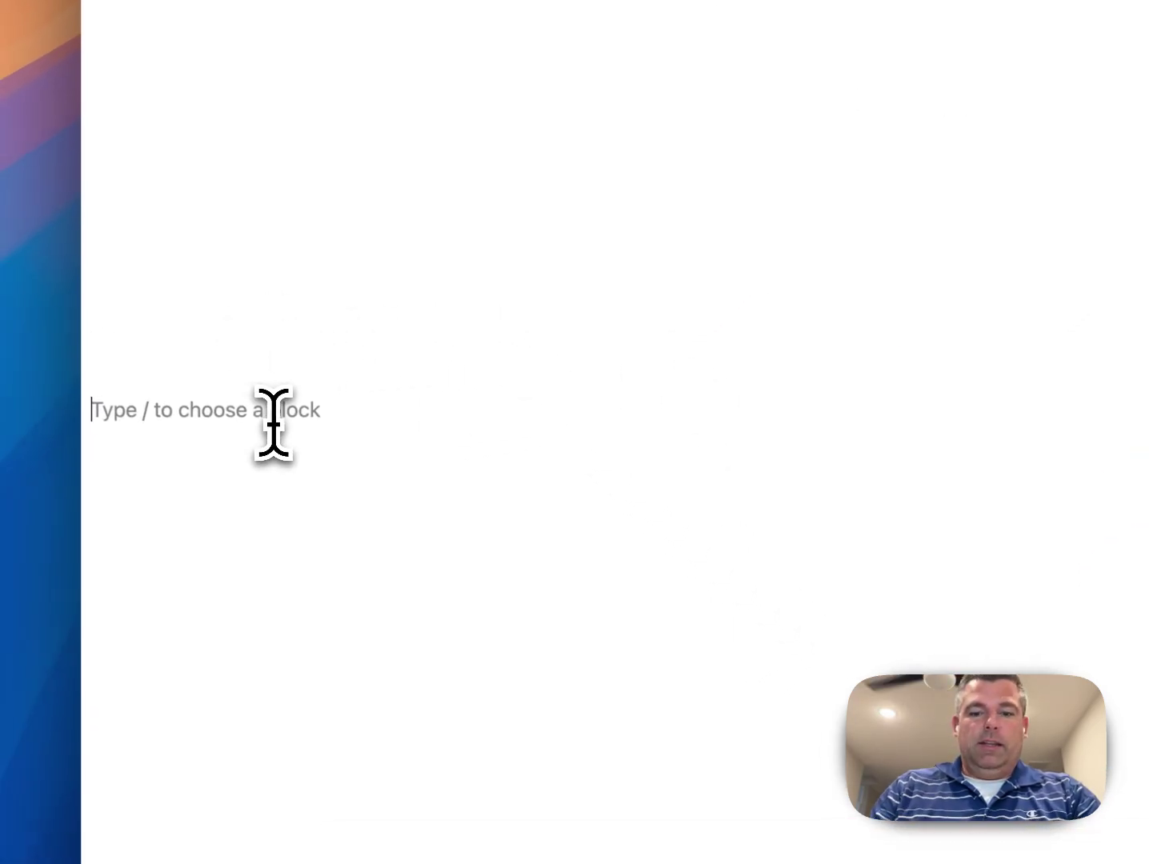
text(/)
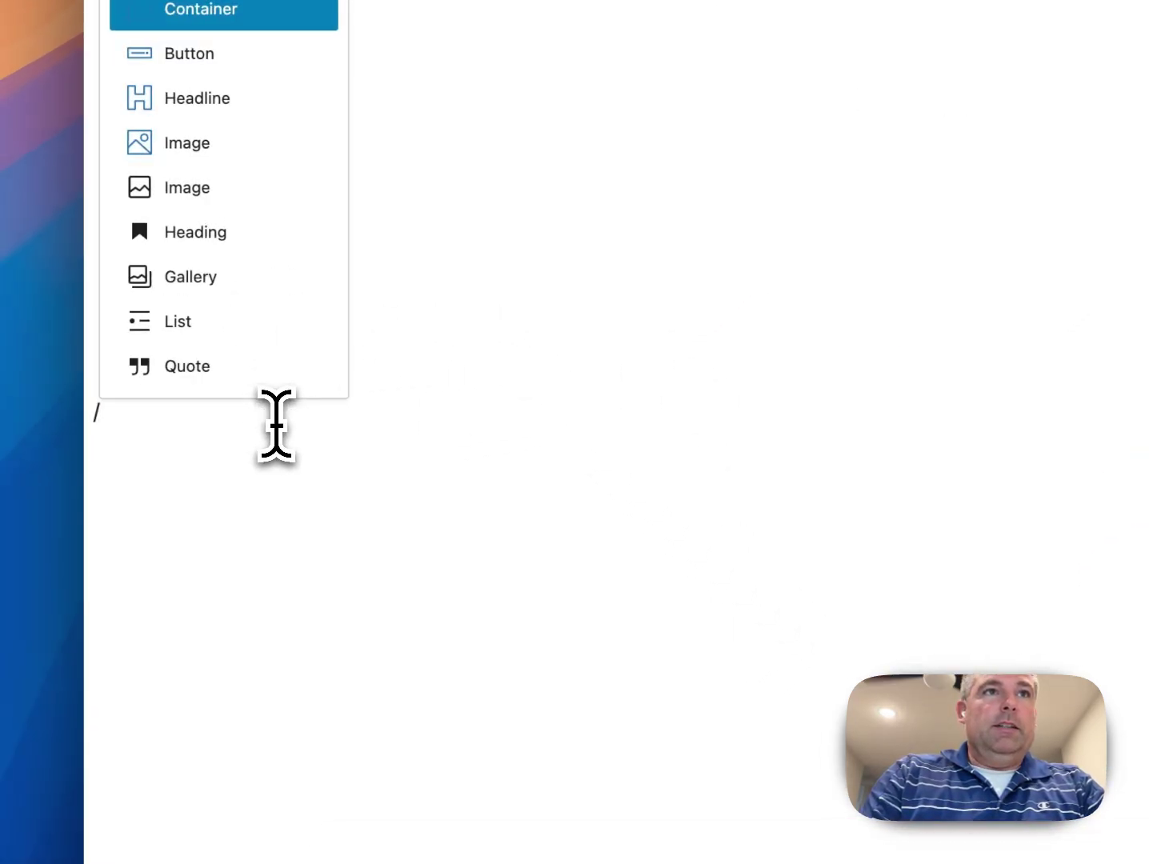
text(container)
key(Return)
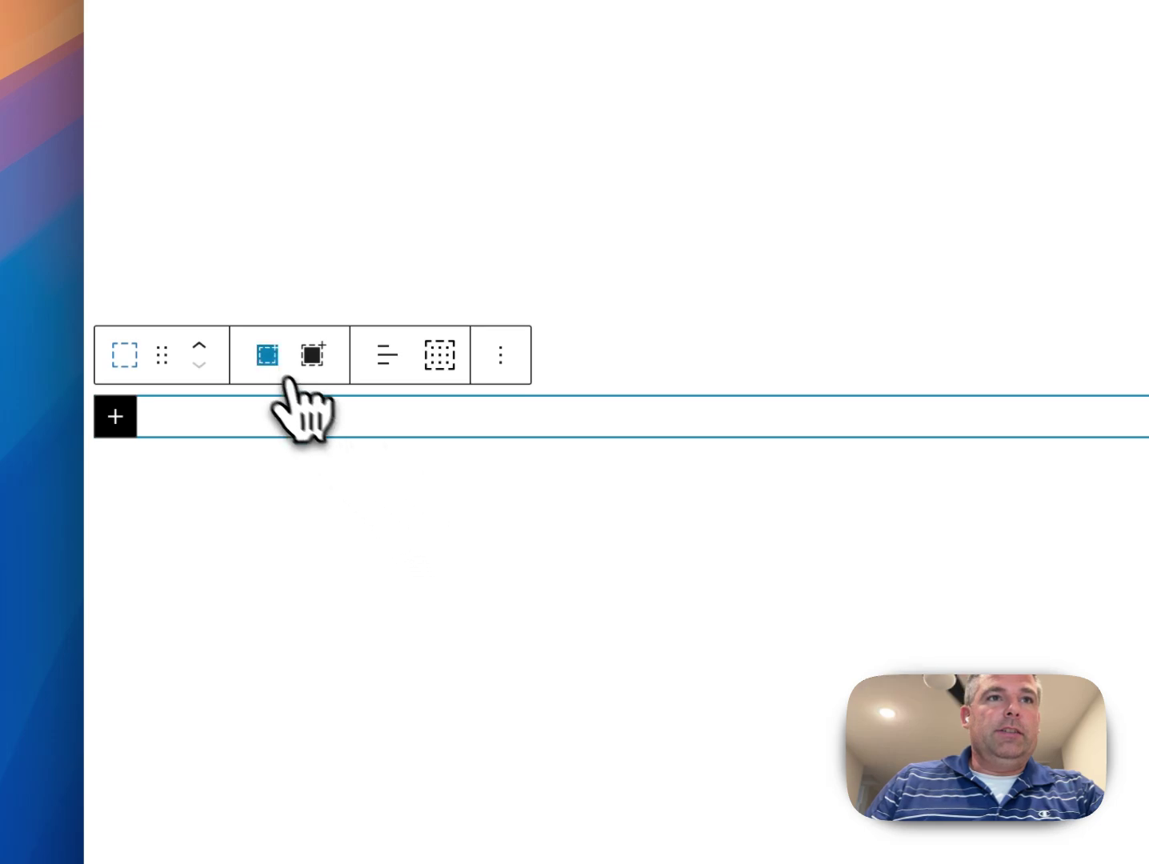
Step: Add an inner container to the new container and show the page's block list
click(269, 357)
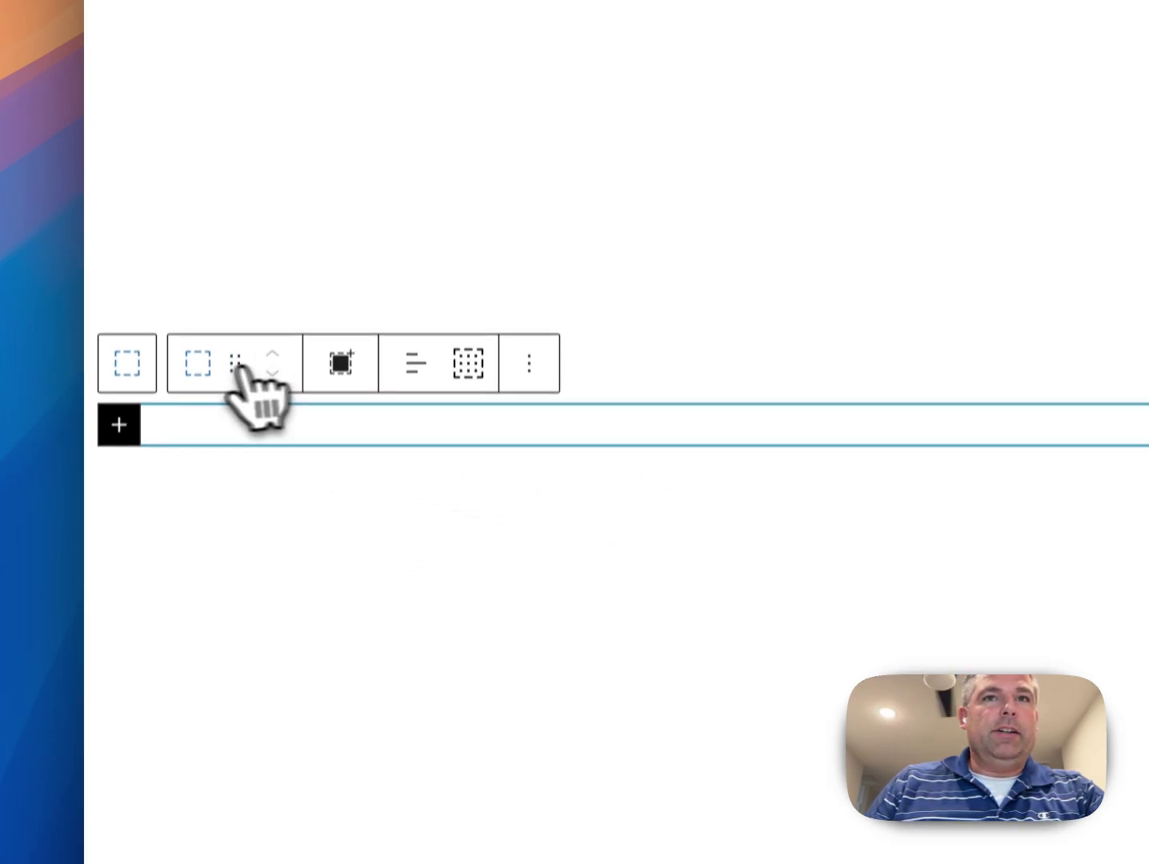
click(302, 149)
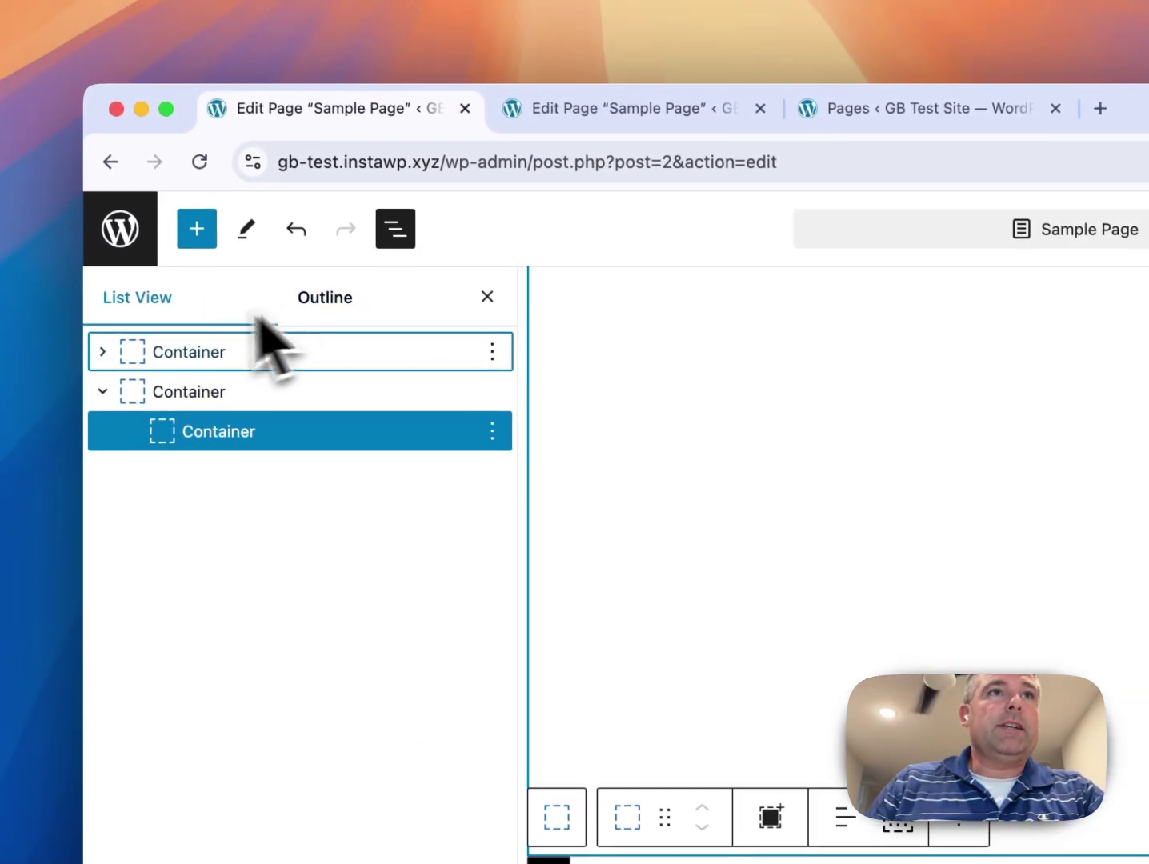
Step: Set the city-with-beach image from the Media Library as the new outer container's background image
click(164, 393)
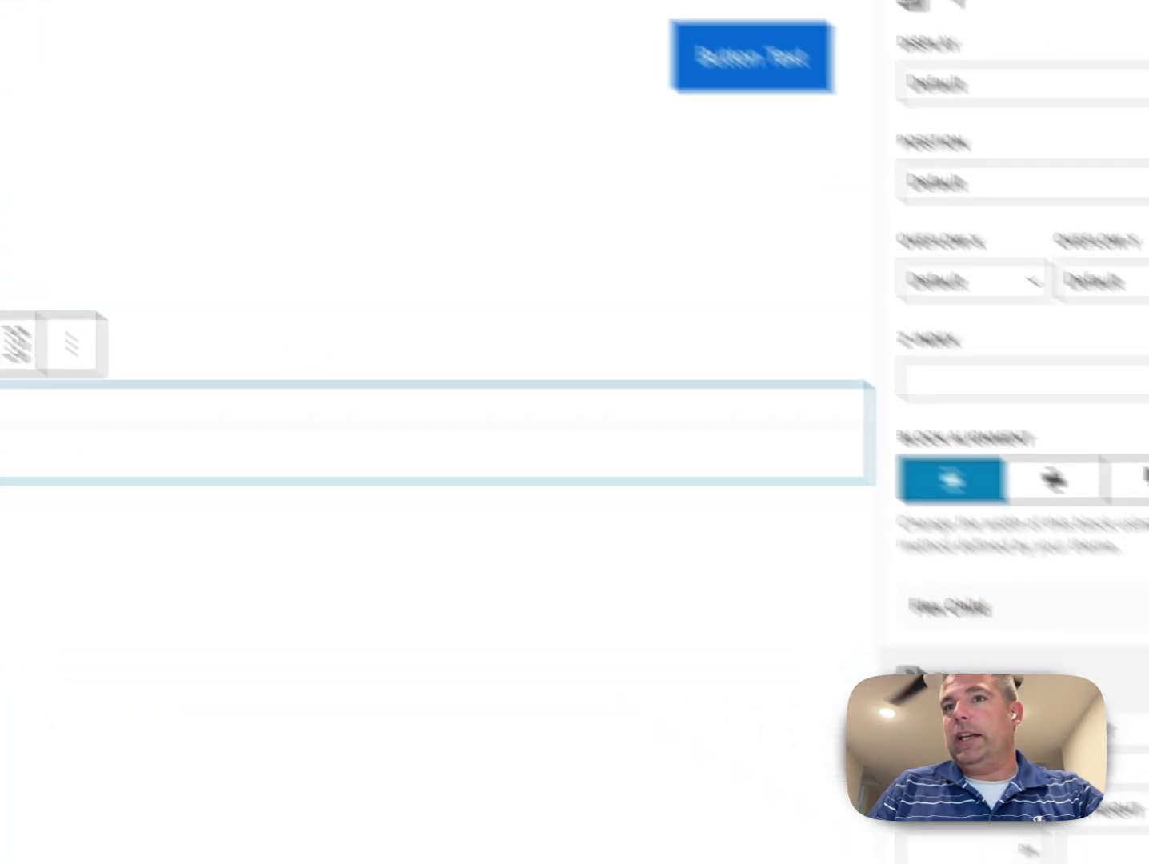
scroll(846, 436, up, 1)
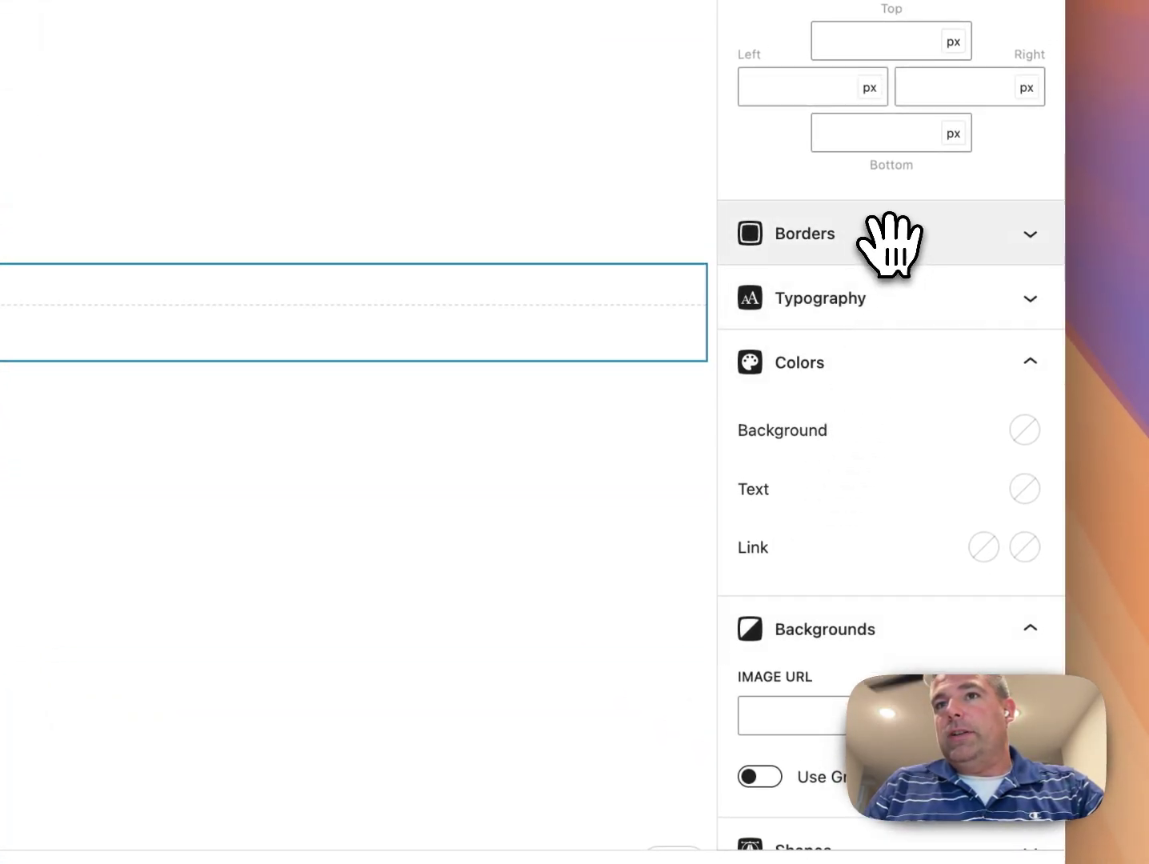
scroll(851, 585, down, 5)
click(1011, 513)
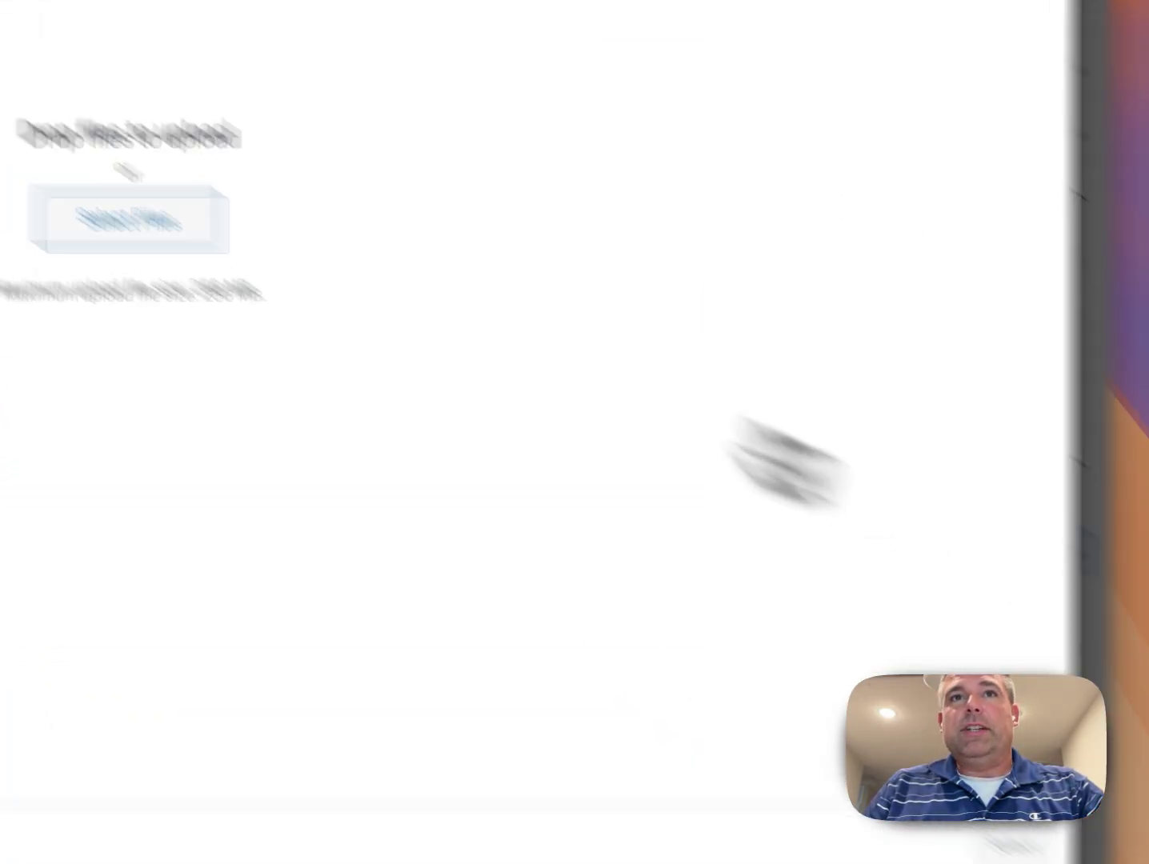
click(293, 251)
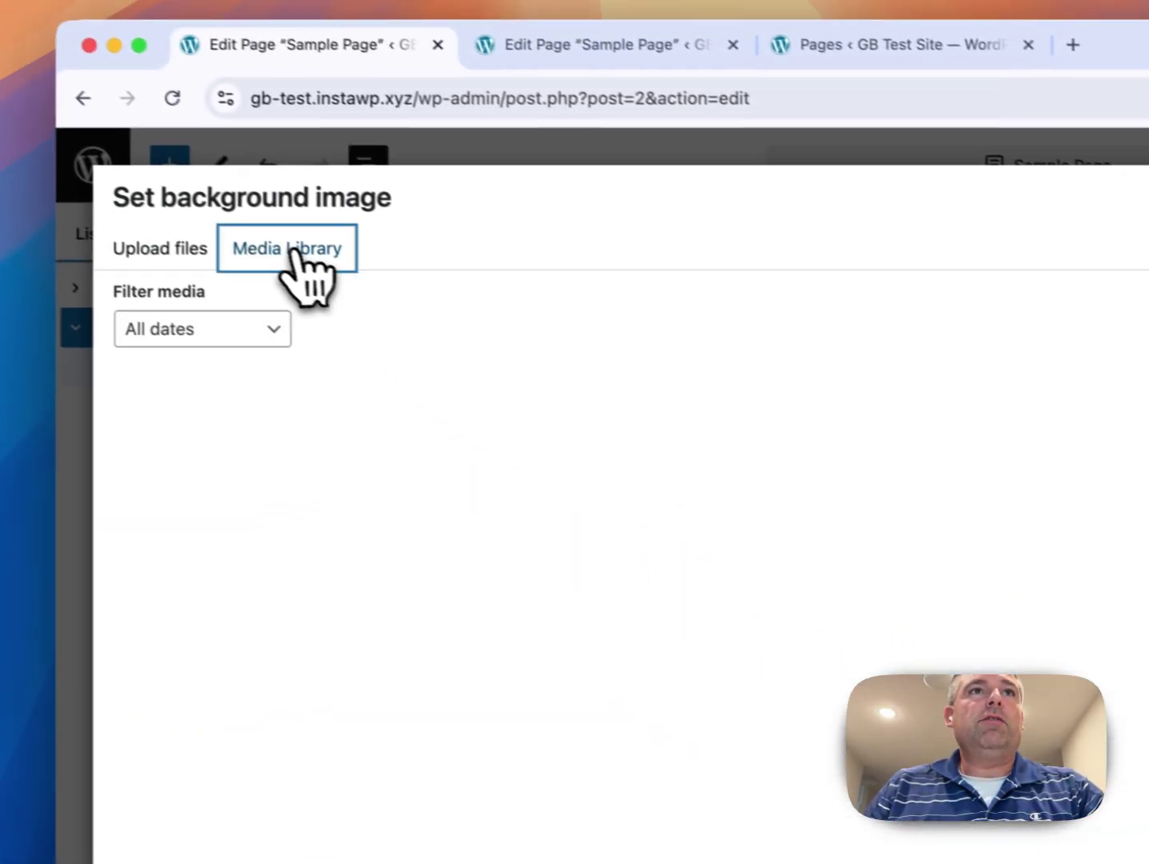
click(188, 460)
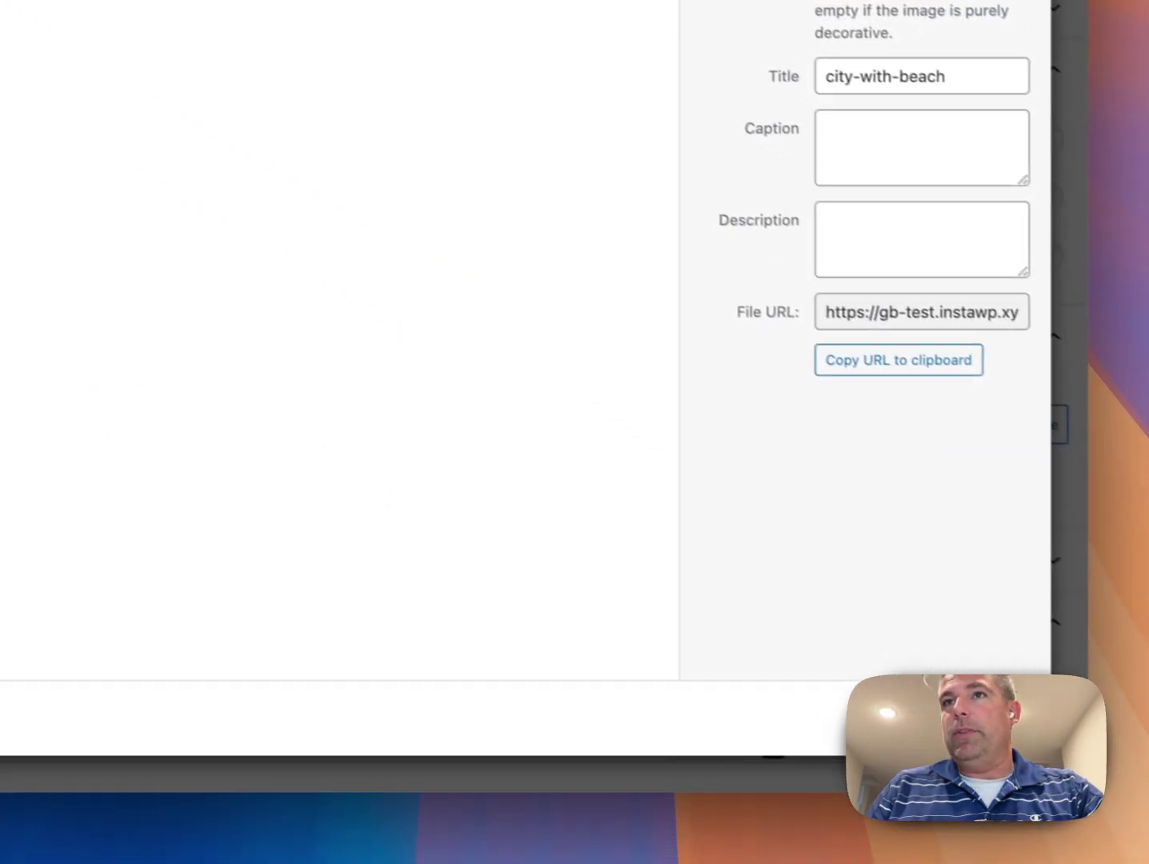
click(992, 718)
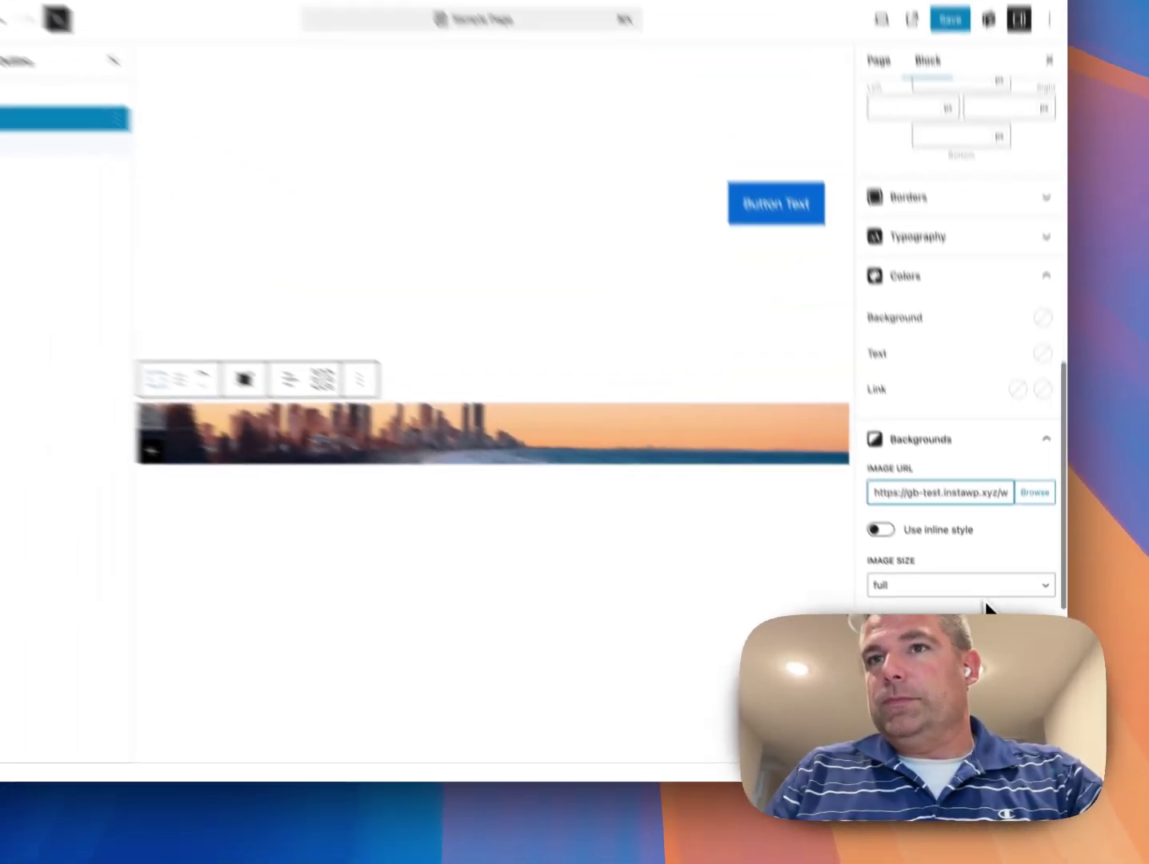
Step: Review the outer container's background image options, including image size, selector, opacity, size, position, repeat and attachment, keeping image size at full
scroll(949, 602, down, 2)
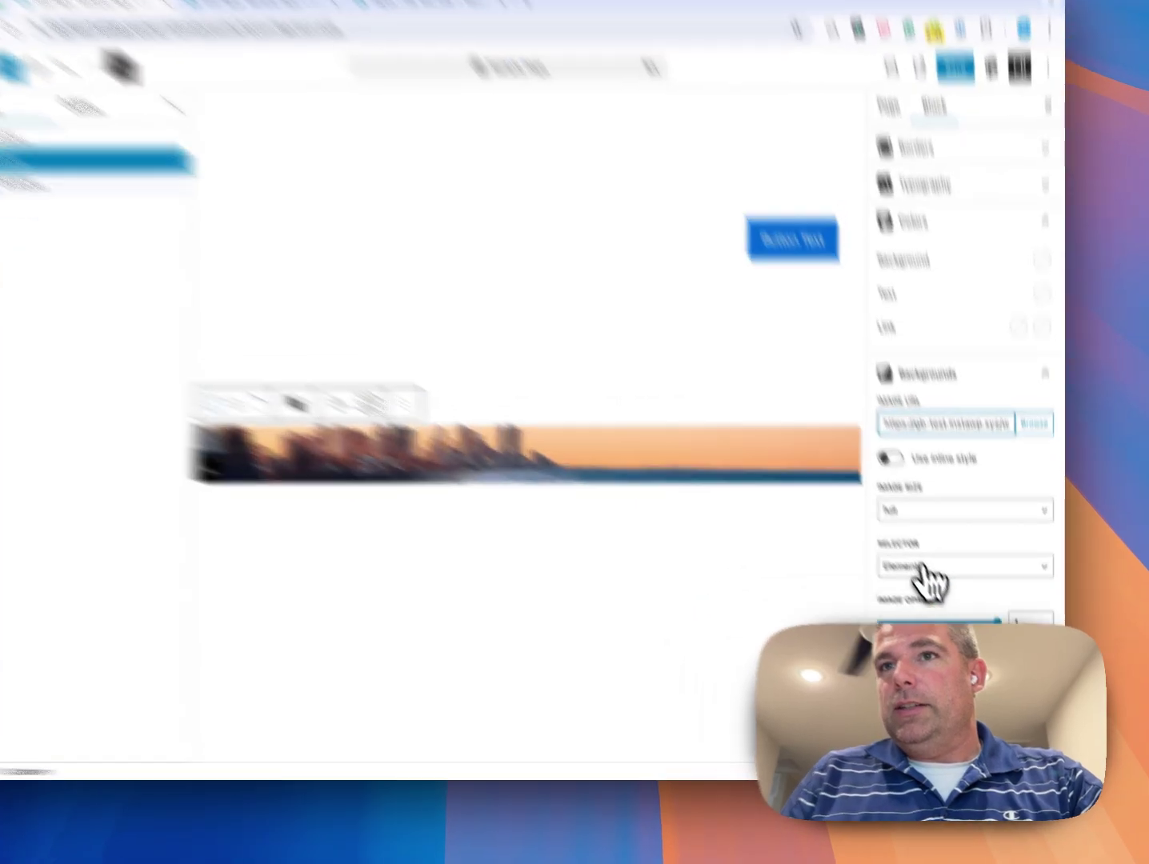
click(929, 593)
click(929, 593)
click(806, 300)
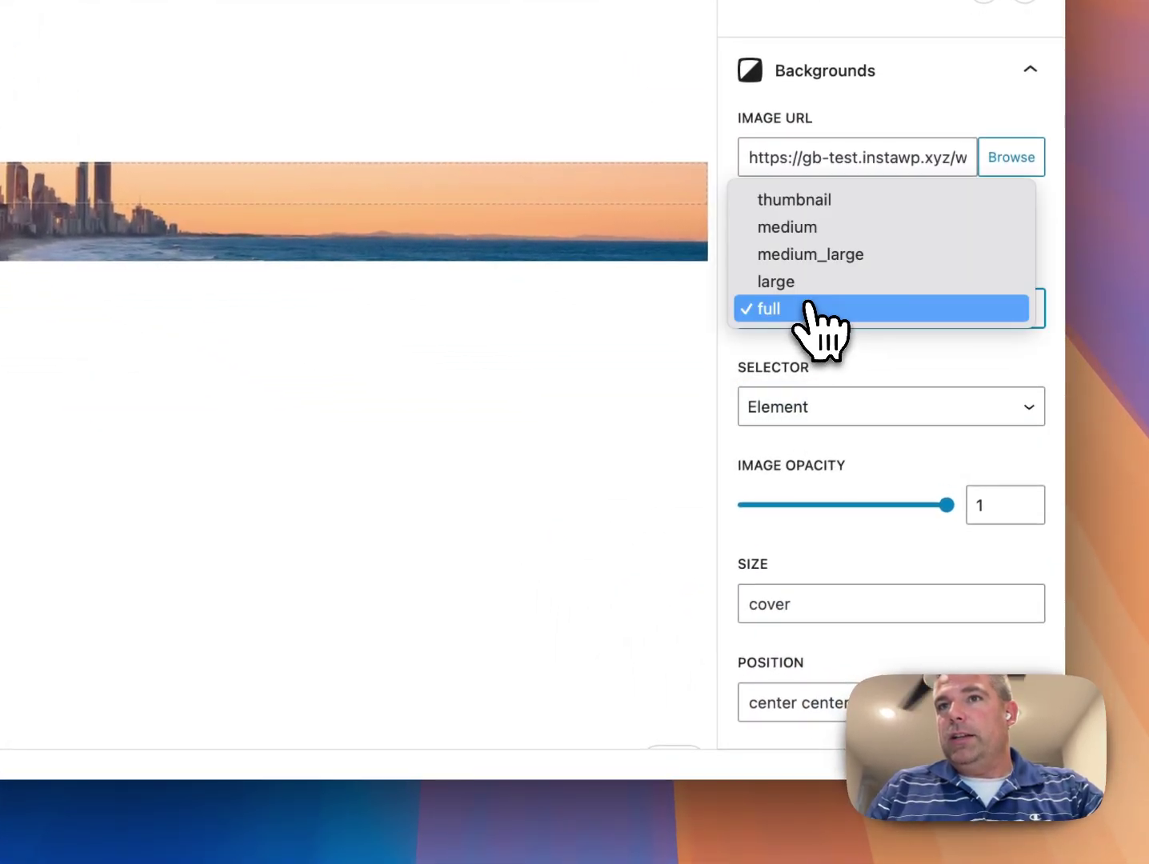
click(806, 308)
scroll(878, 510, down, 4)
click(839, 464)
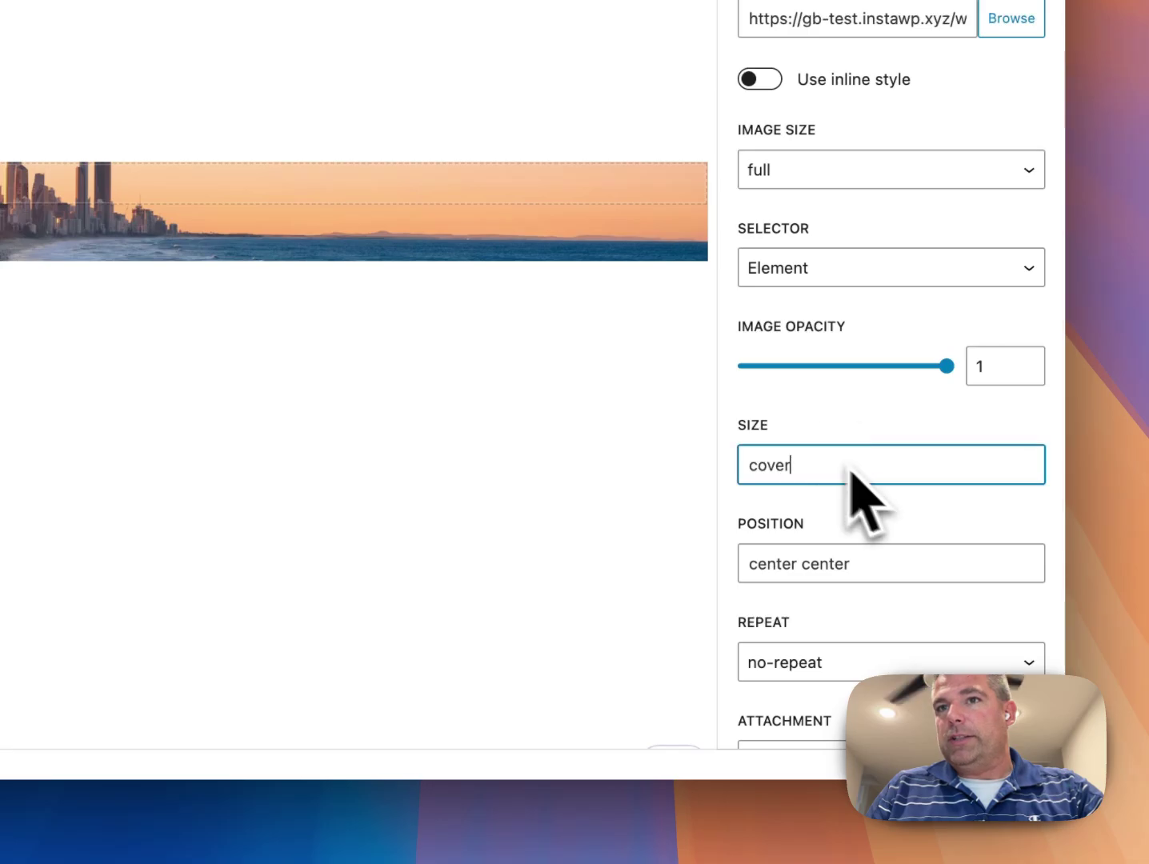
scroll(915, 596, down, 5)
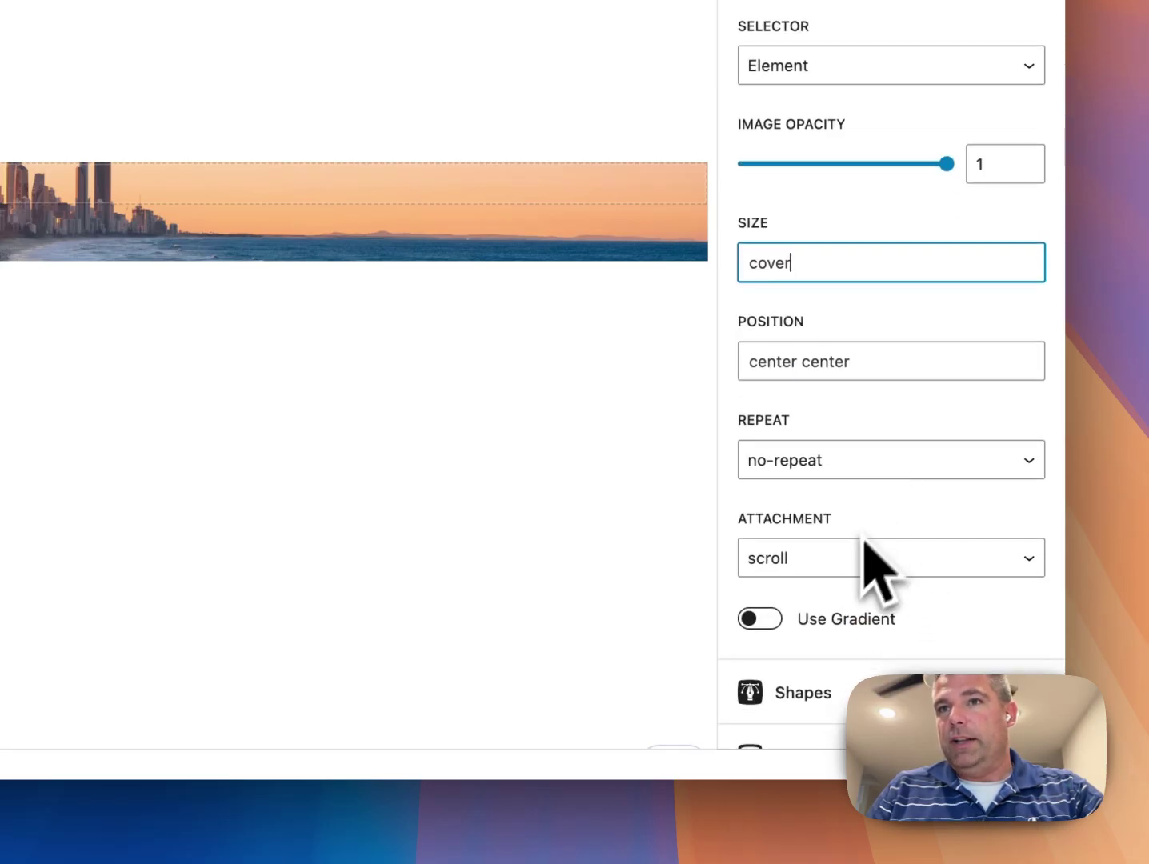
Step: Enable the gradient on the outer container's background and set both gradient colors to the dark contrast color
click(759, 619)
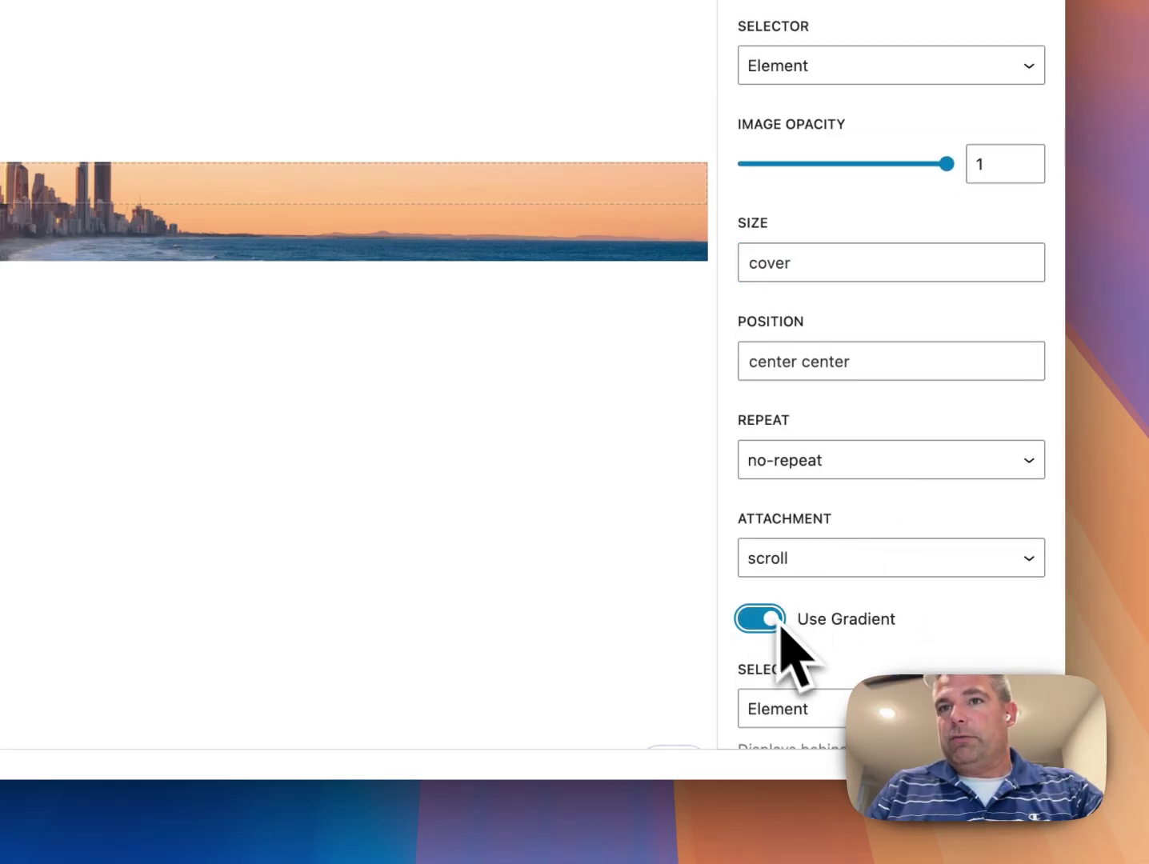
scroll(781, 627, down, 6)
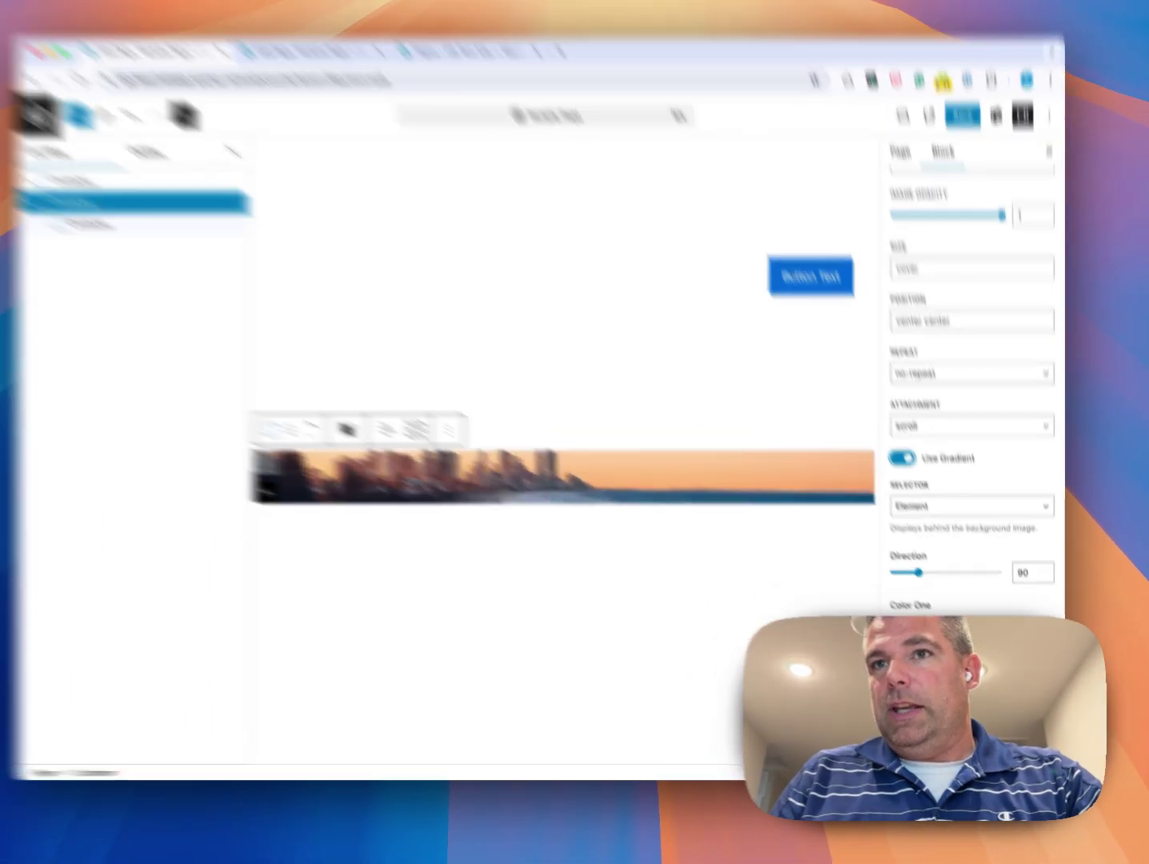
click(911, 635)
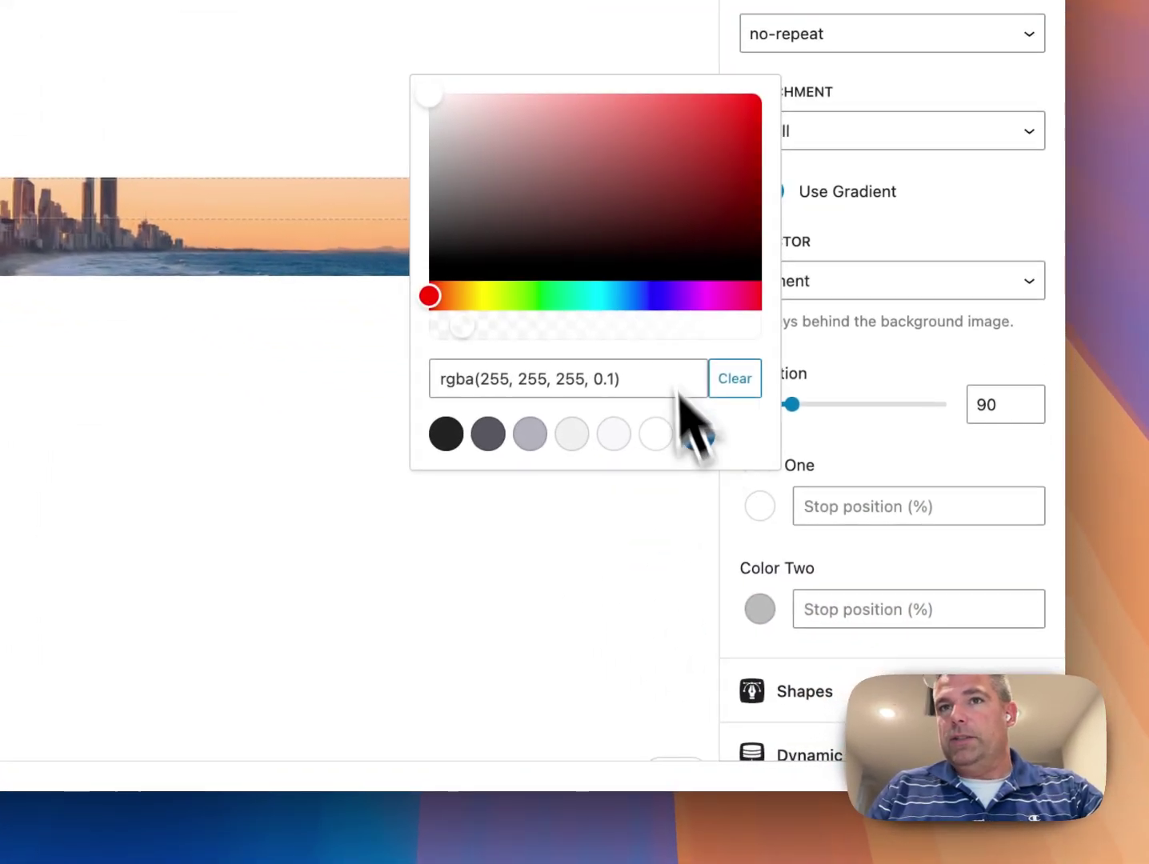
click(442, 432)
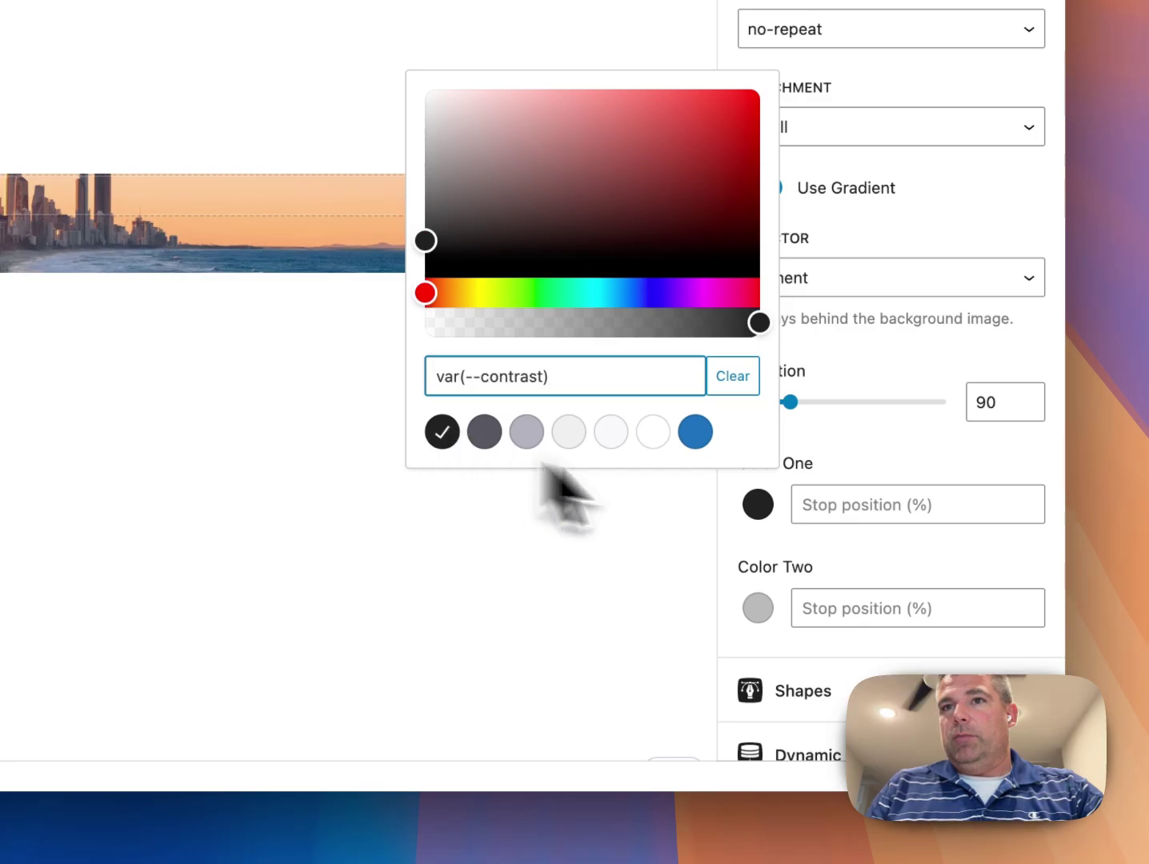
click(758, 607)
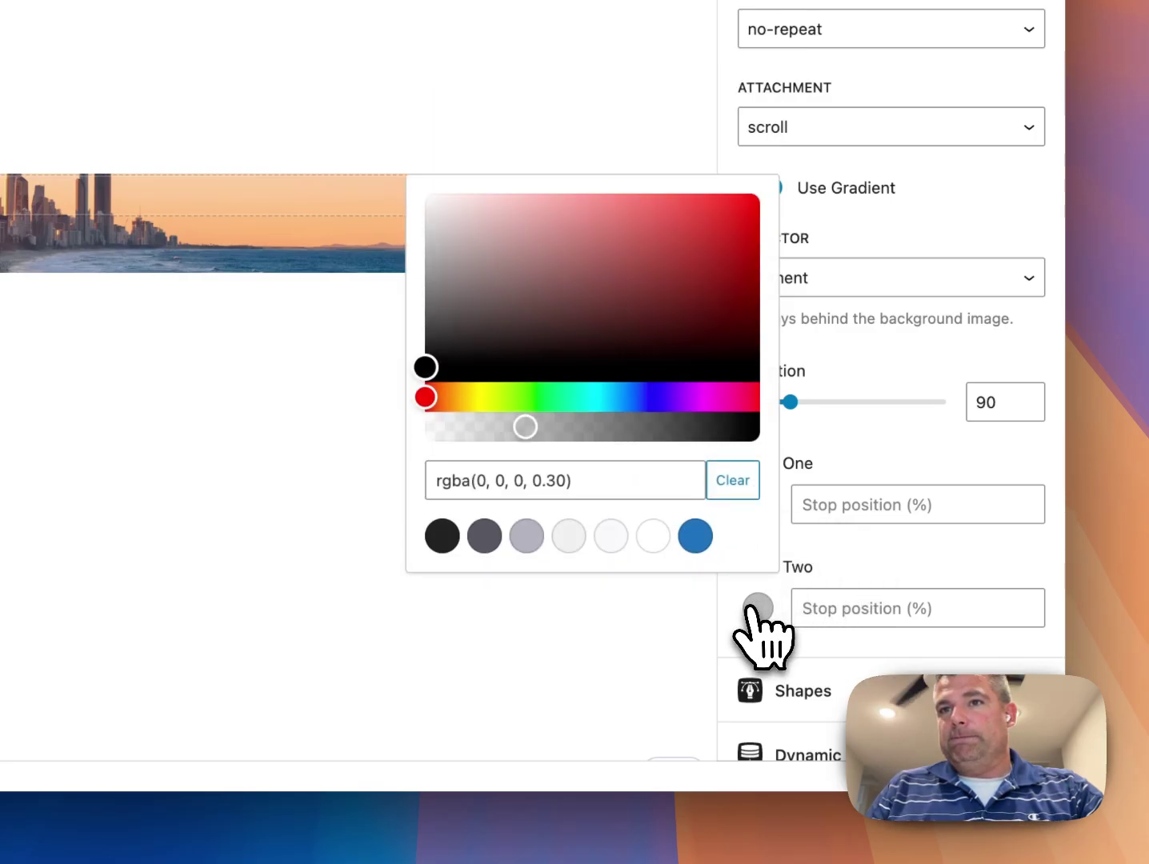
click(442, 536)
Step: Set both gradient stop positions to 50 and the gradient direction to 180
click(803, 577)
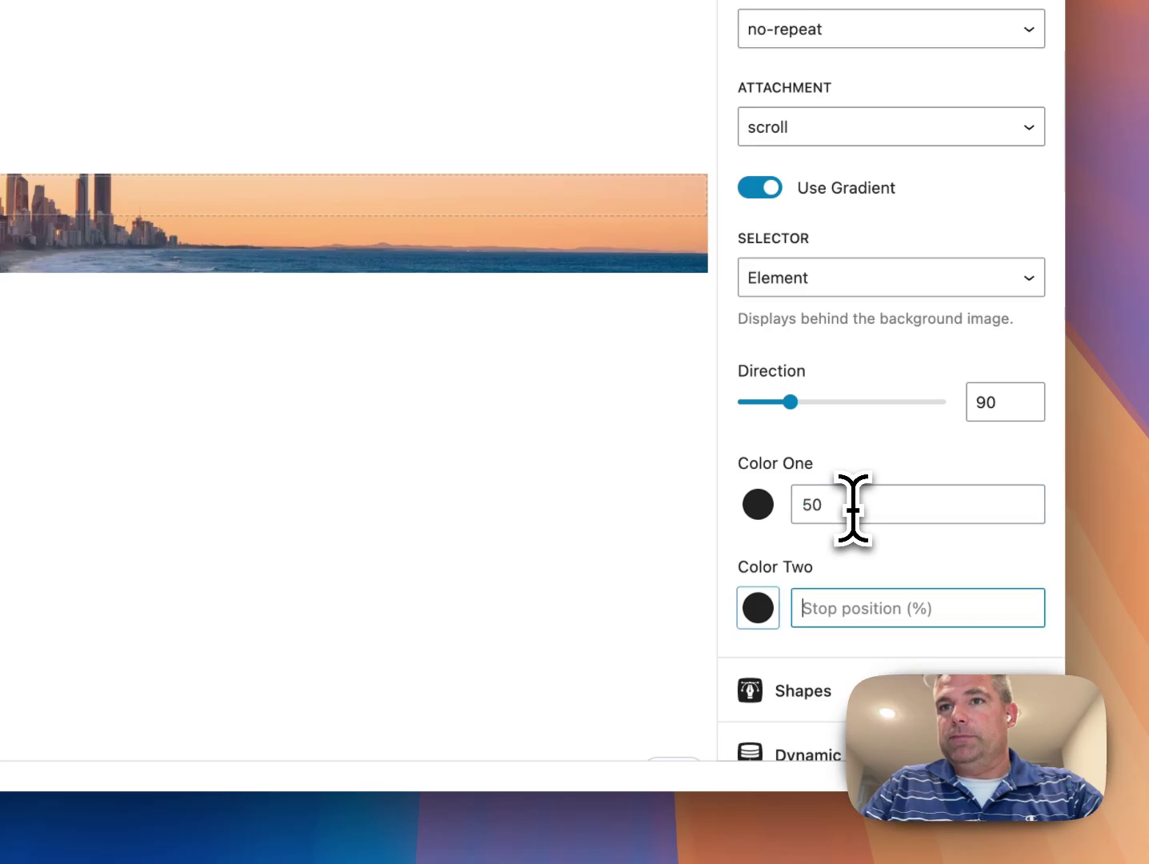
text(50)
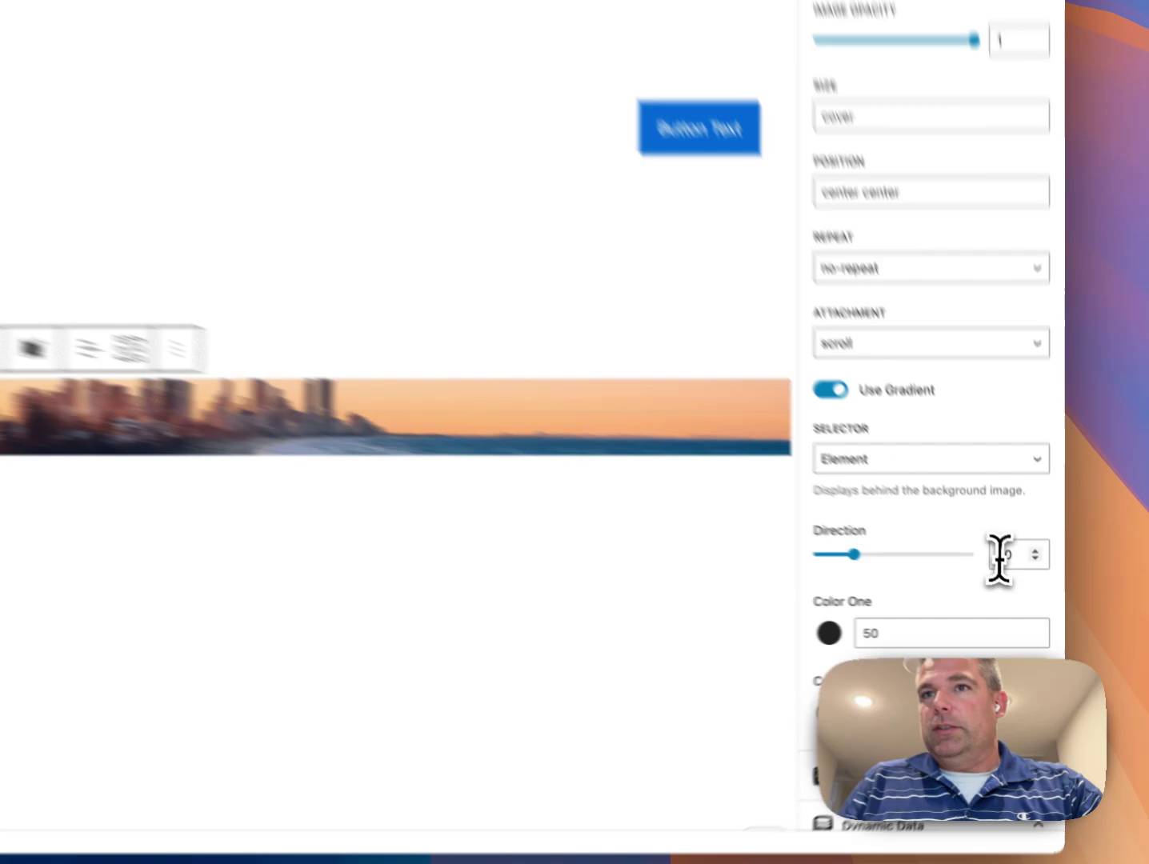
click(1024, 585)
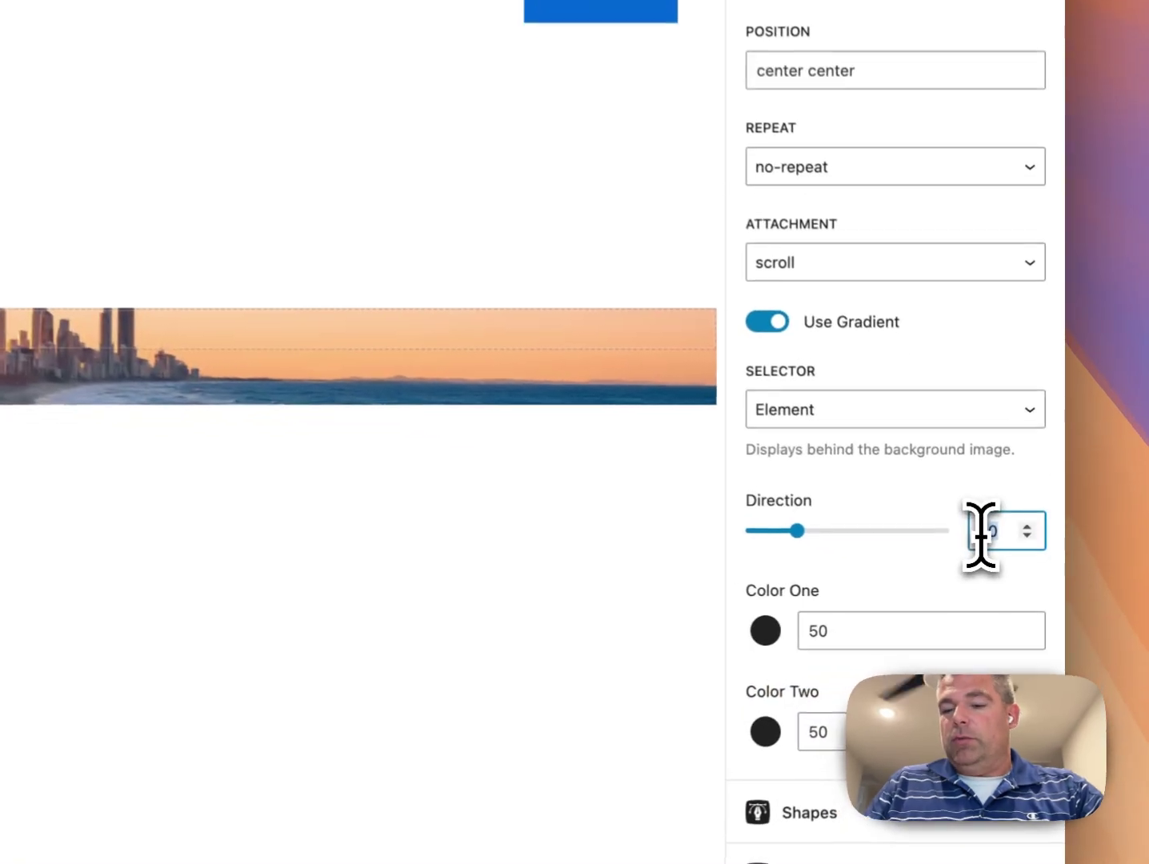
key(BackSpace)
key(BackSpace)
text(180)
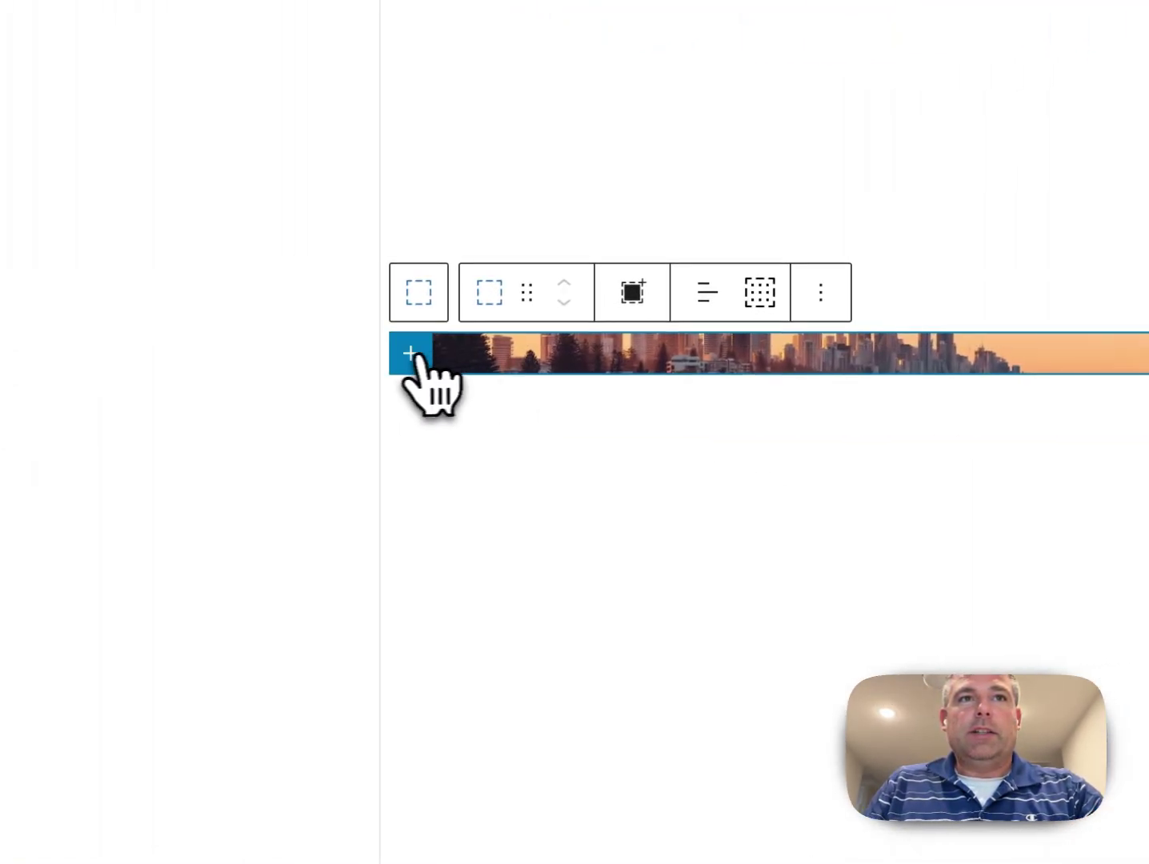
Step: Insert a GenerateBlocks Headline block inside the new hero's inner container
click(410, 355)
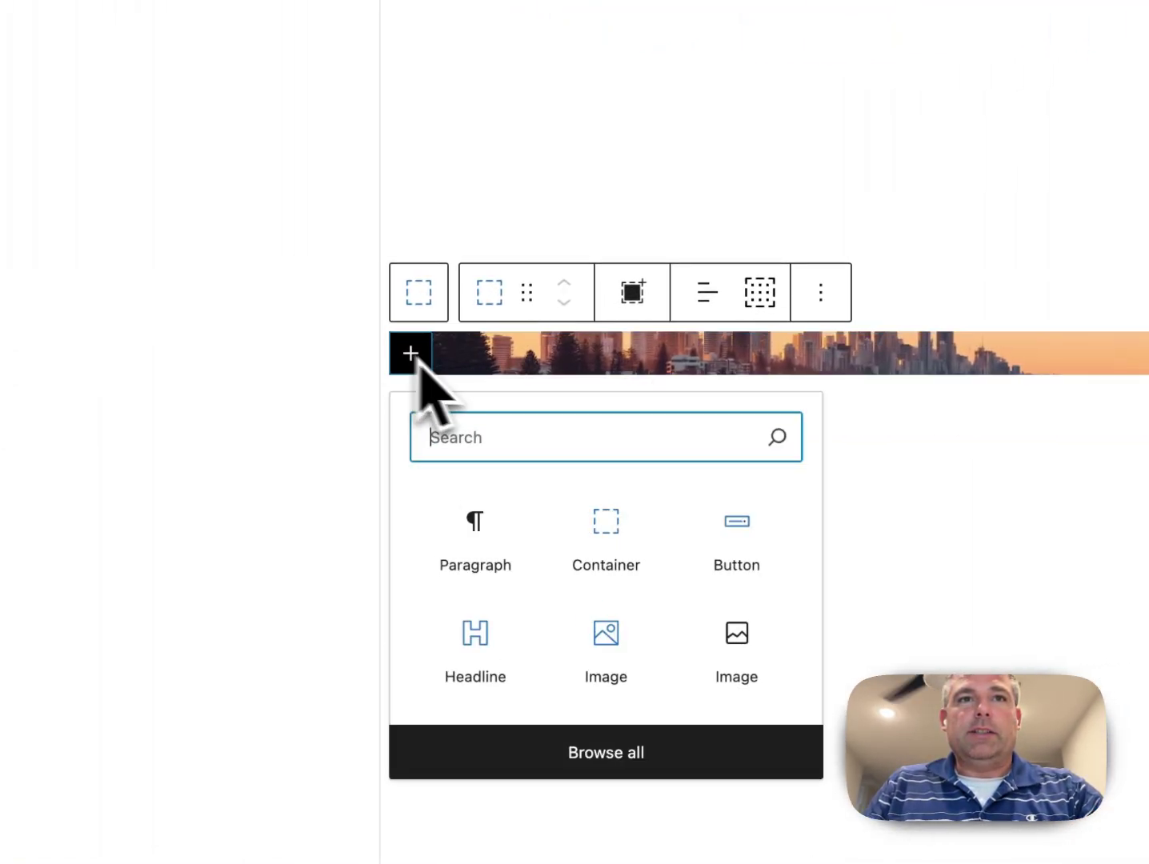
click(480, 637)
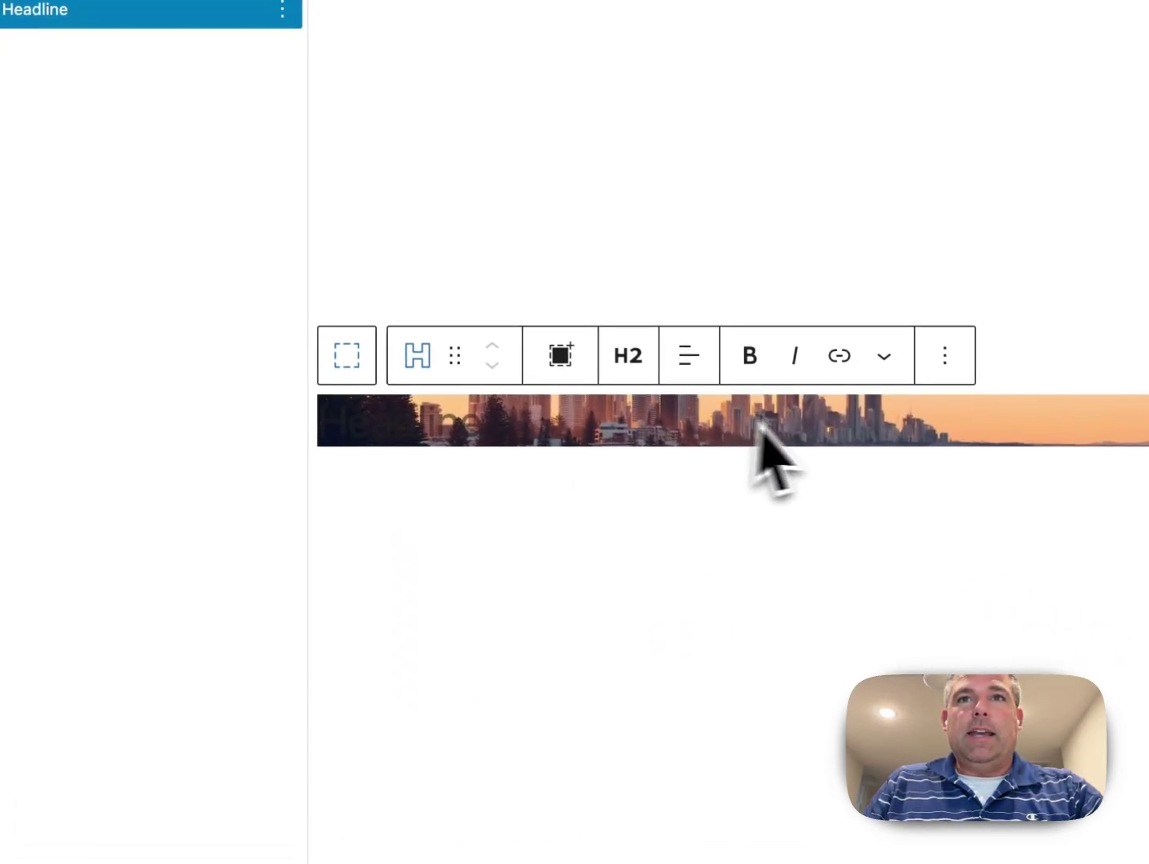
scroll(760, 424, up, 2)
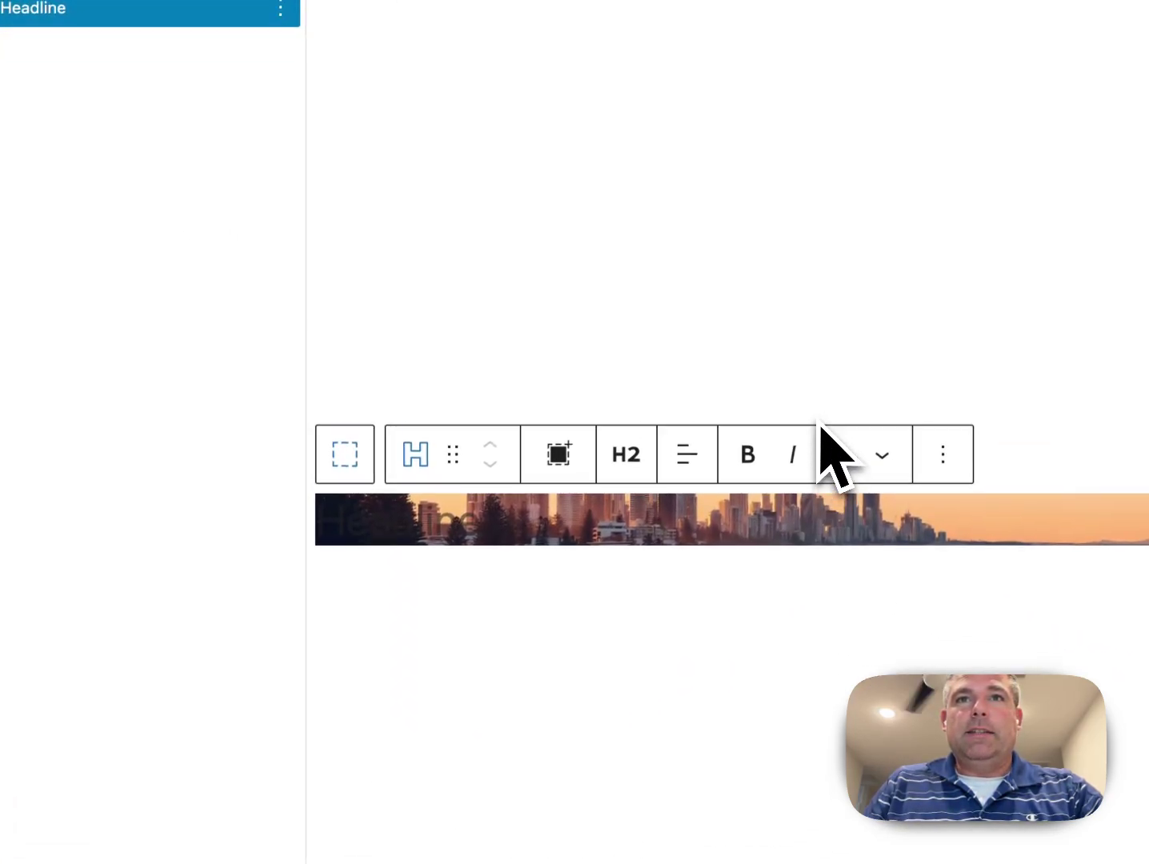
click(782, 350)
click(761, 496)
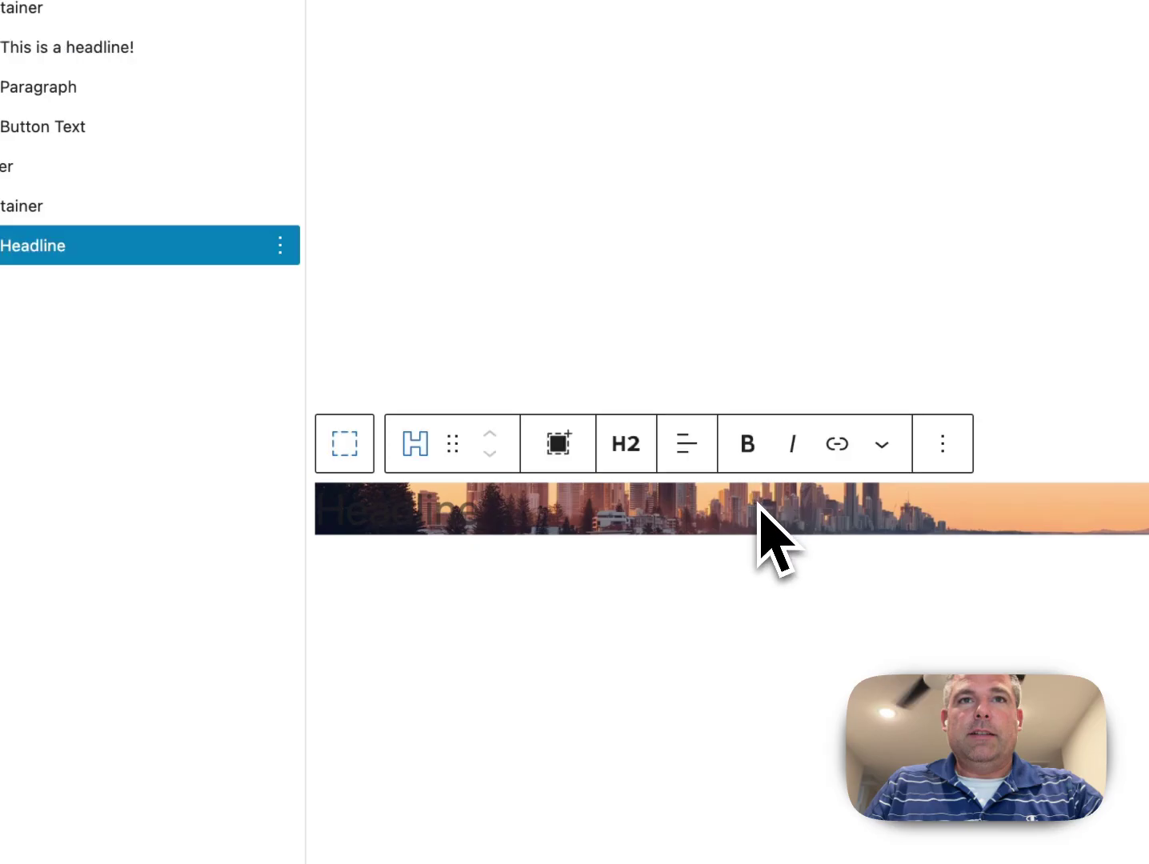
click(27, 204)
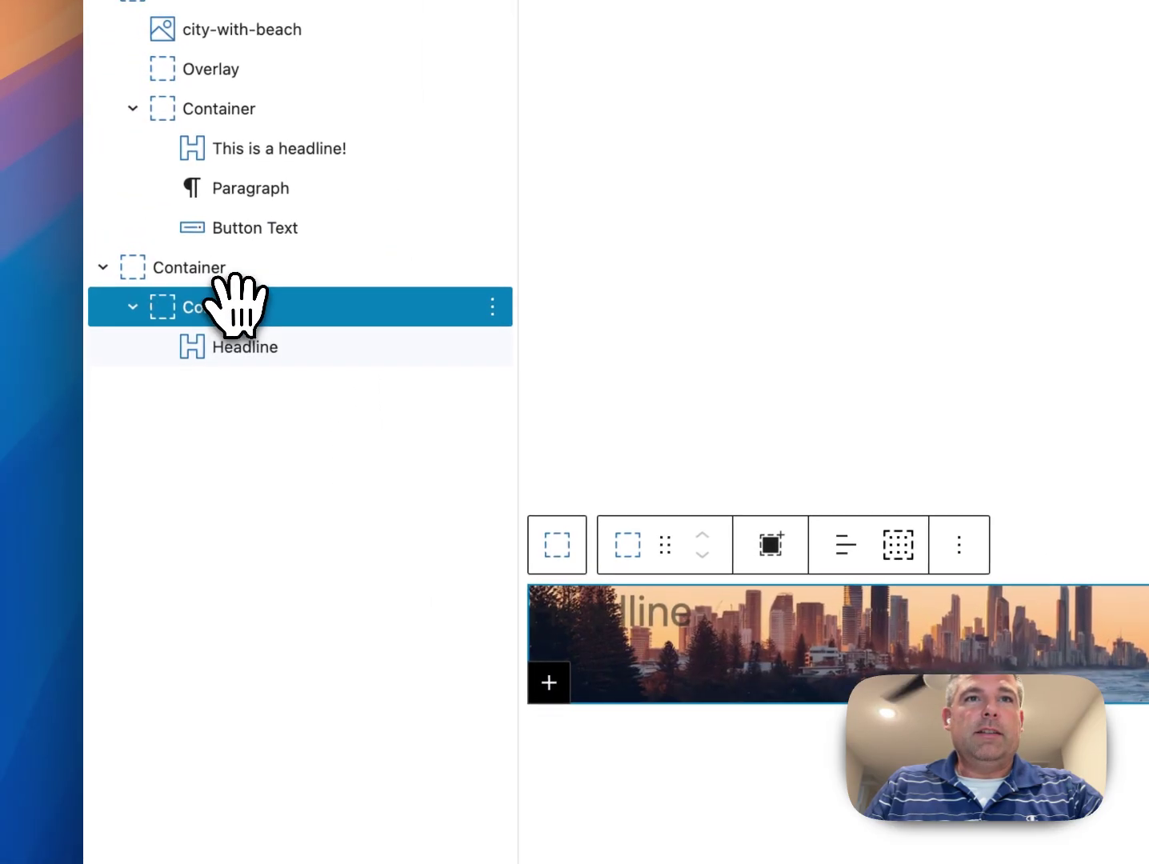
click(630, 606)
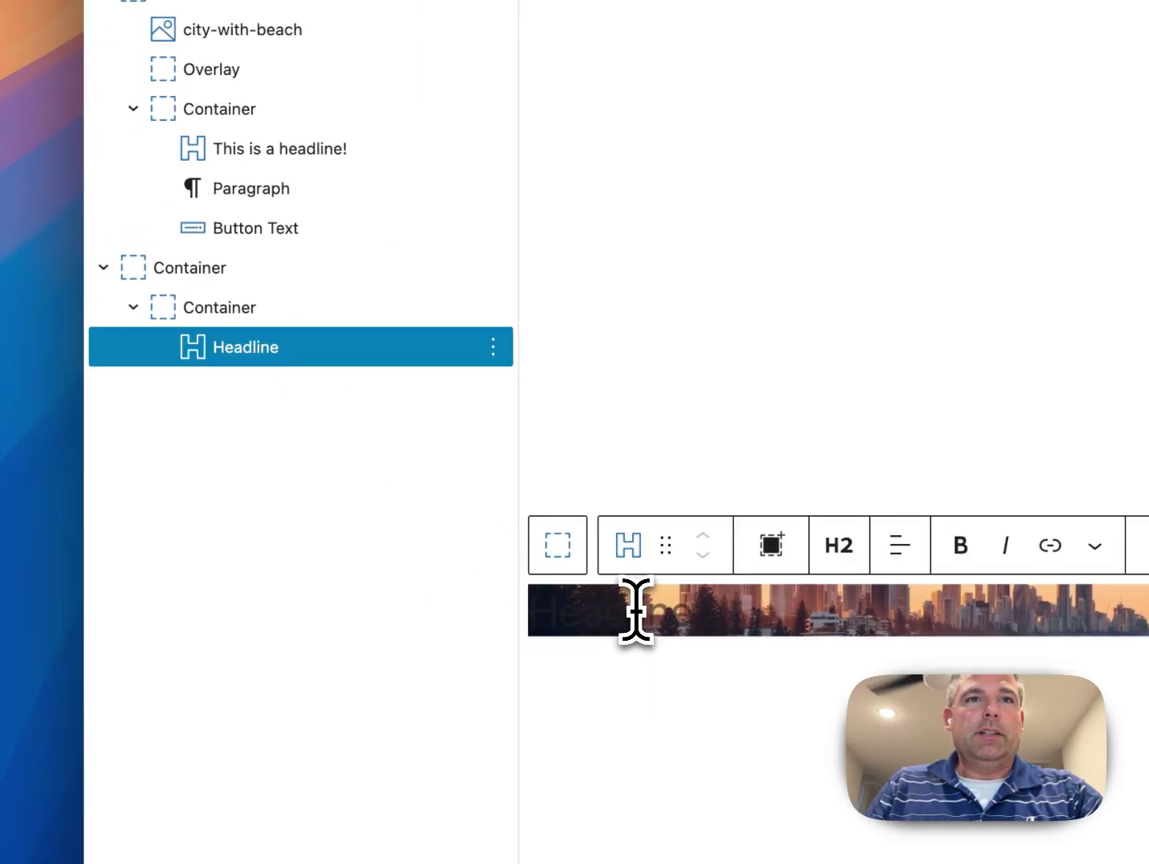
Step: Set the new outer container's top padding to 5rem and add padding on its remaining sides
click(231, 303)
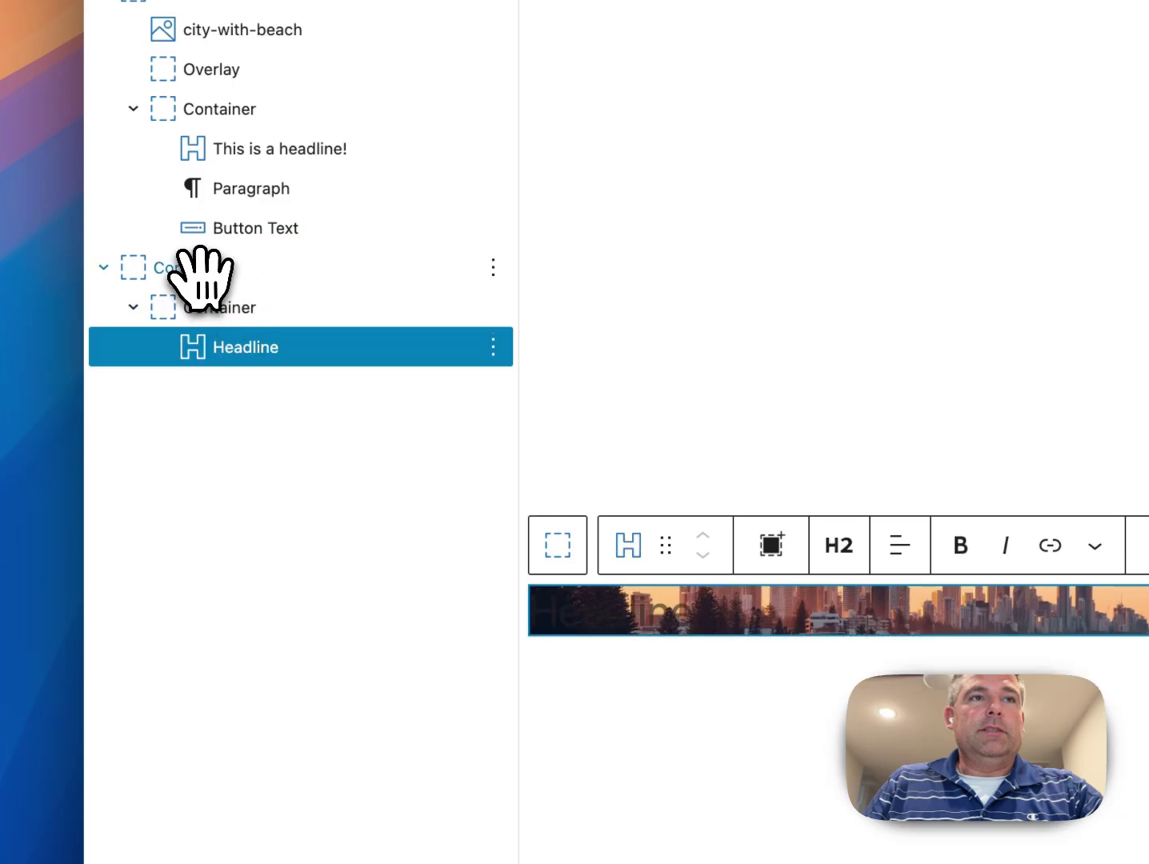
click(212, 306)
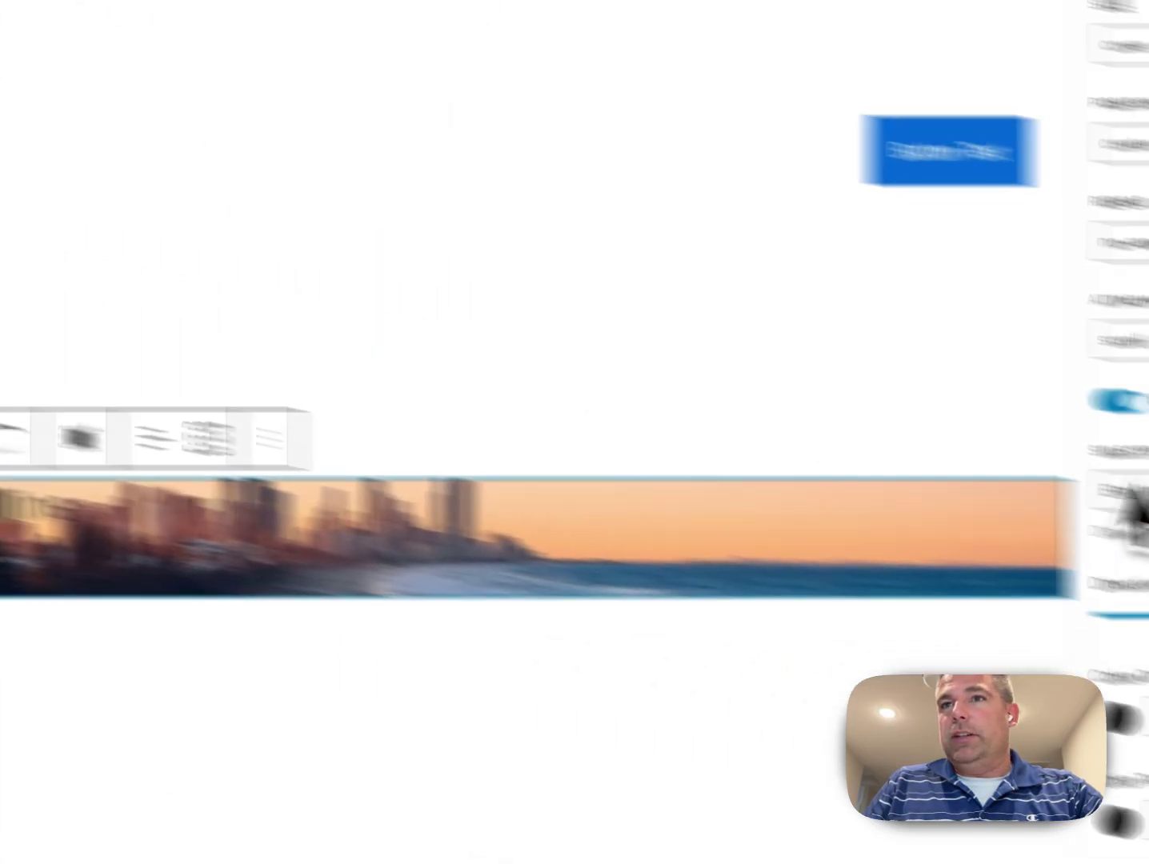
scroll(877, 585, up, 10)
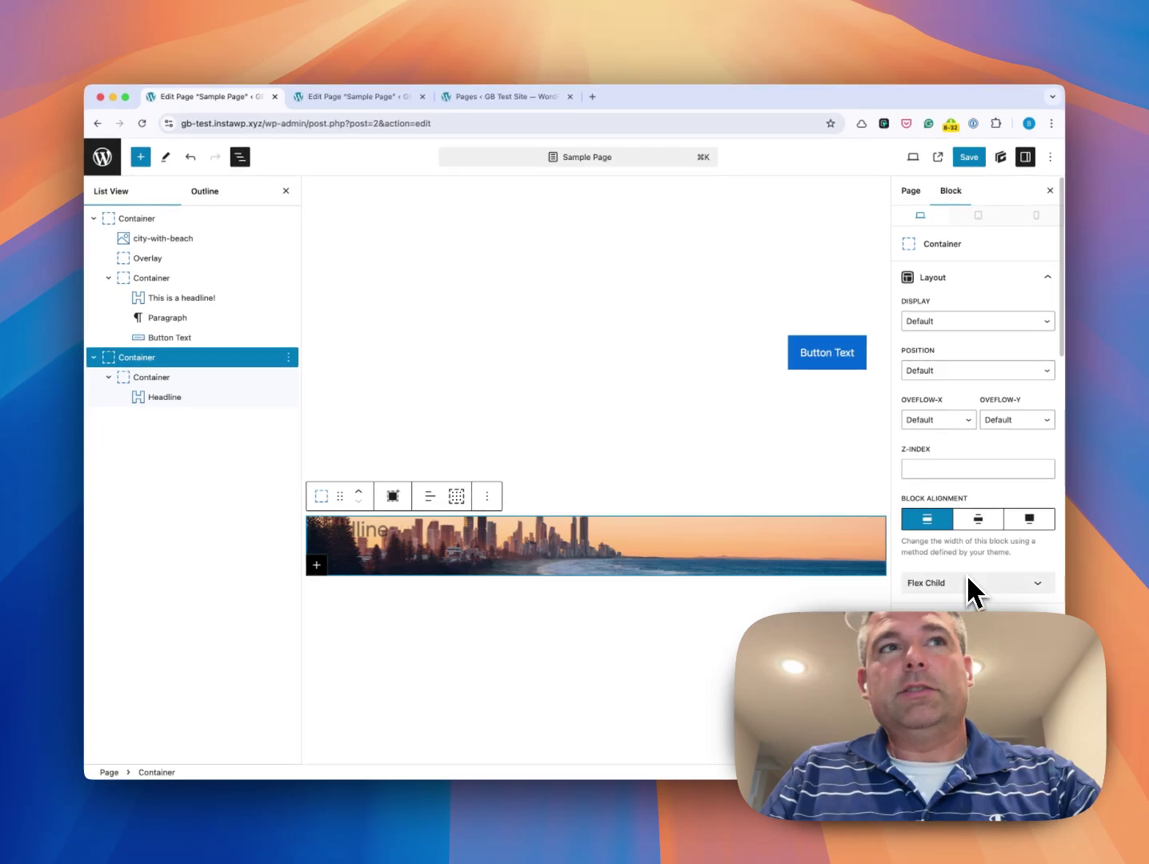
scroll(970, 585, down, 3)
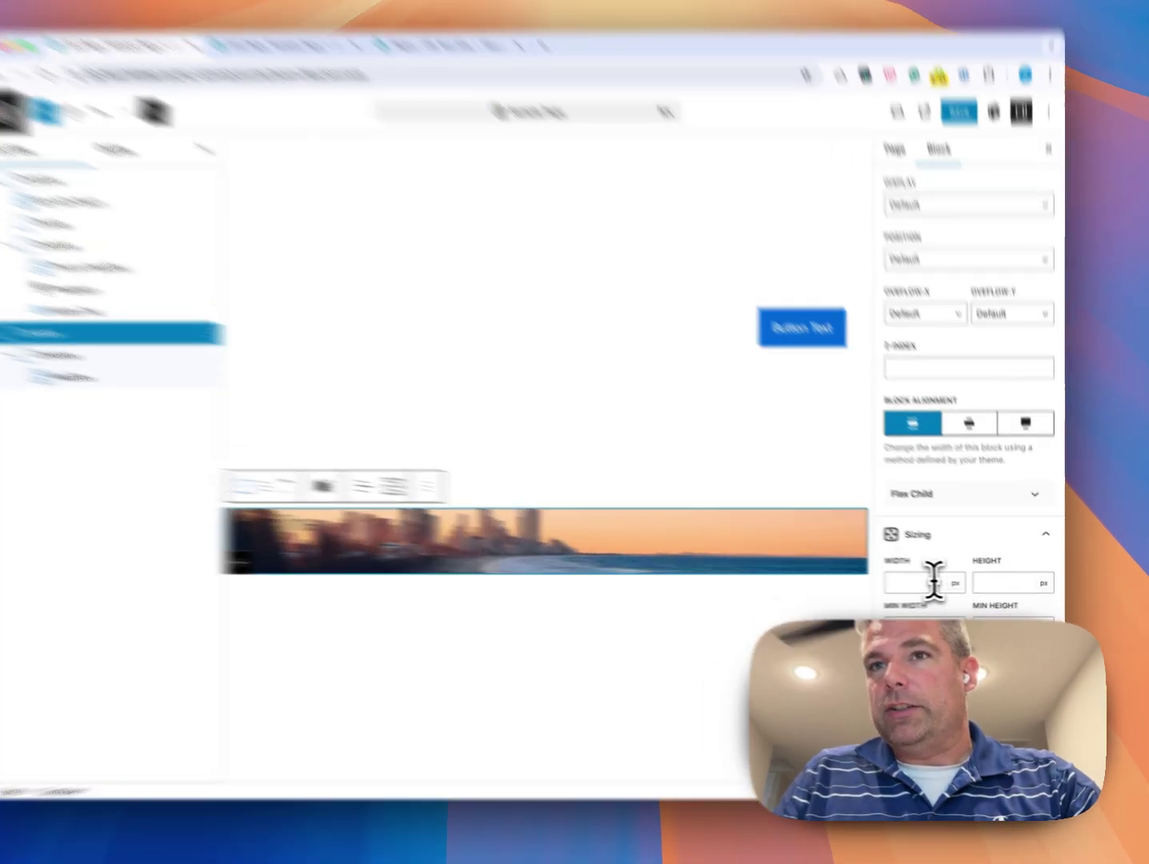
click(934, 579)
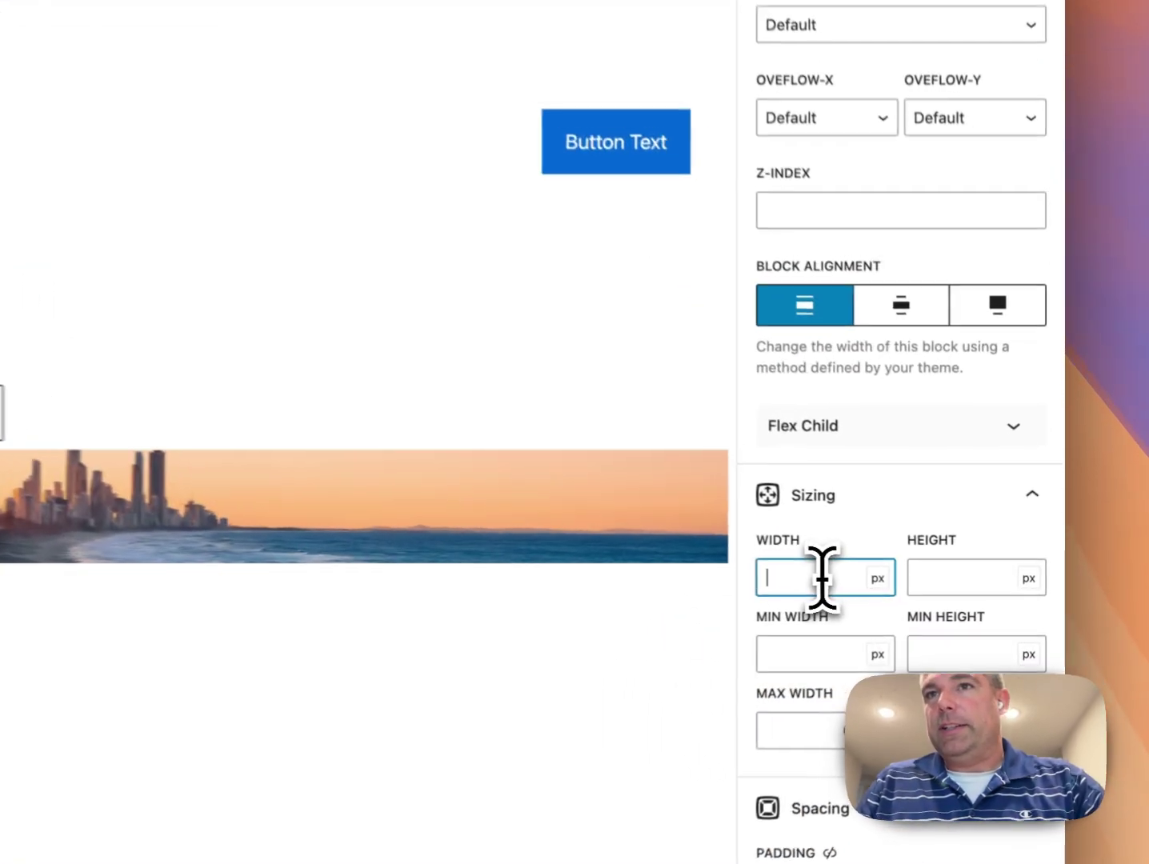
scroll(927, 577, up, 3)
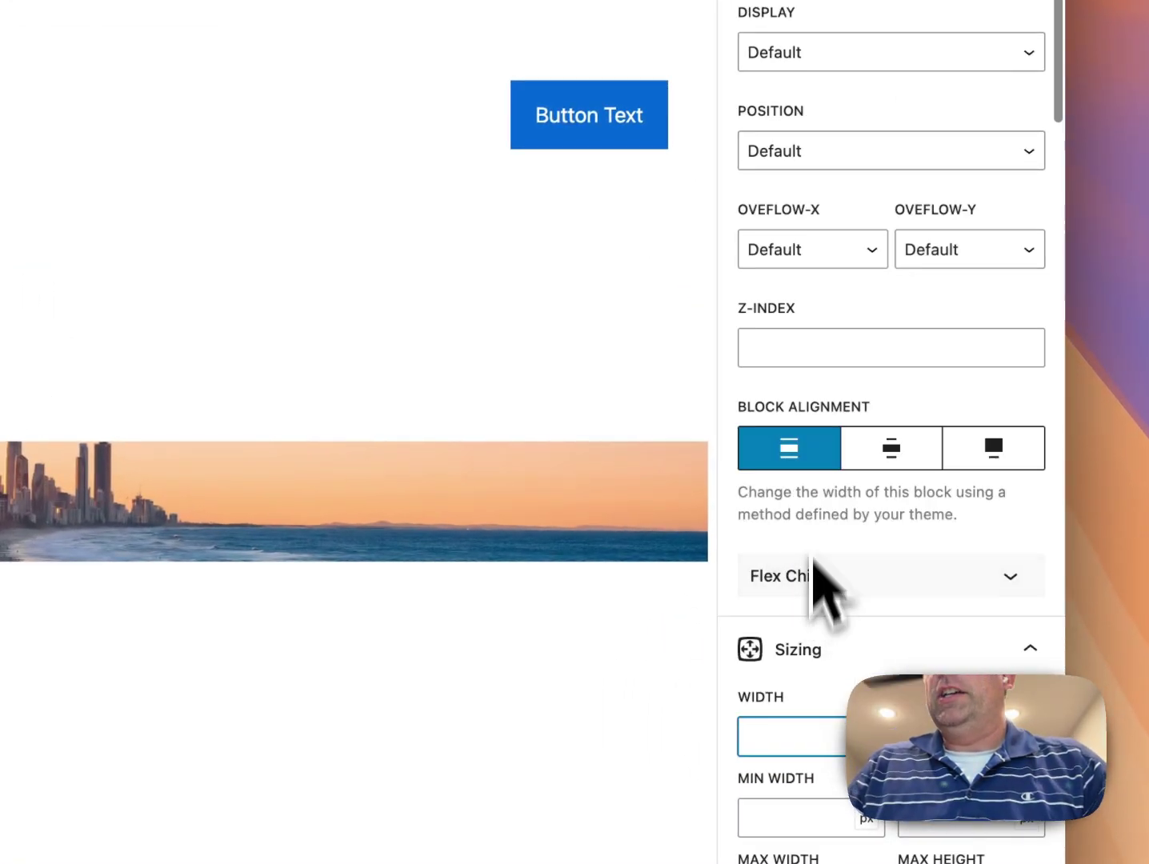
scroll(881, 504, down, 8)
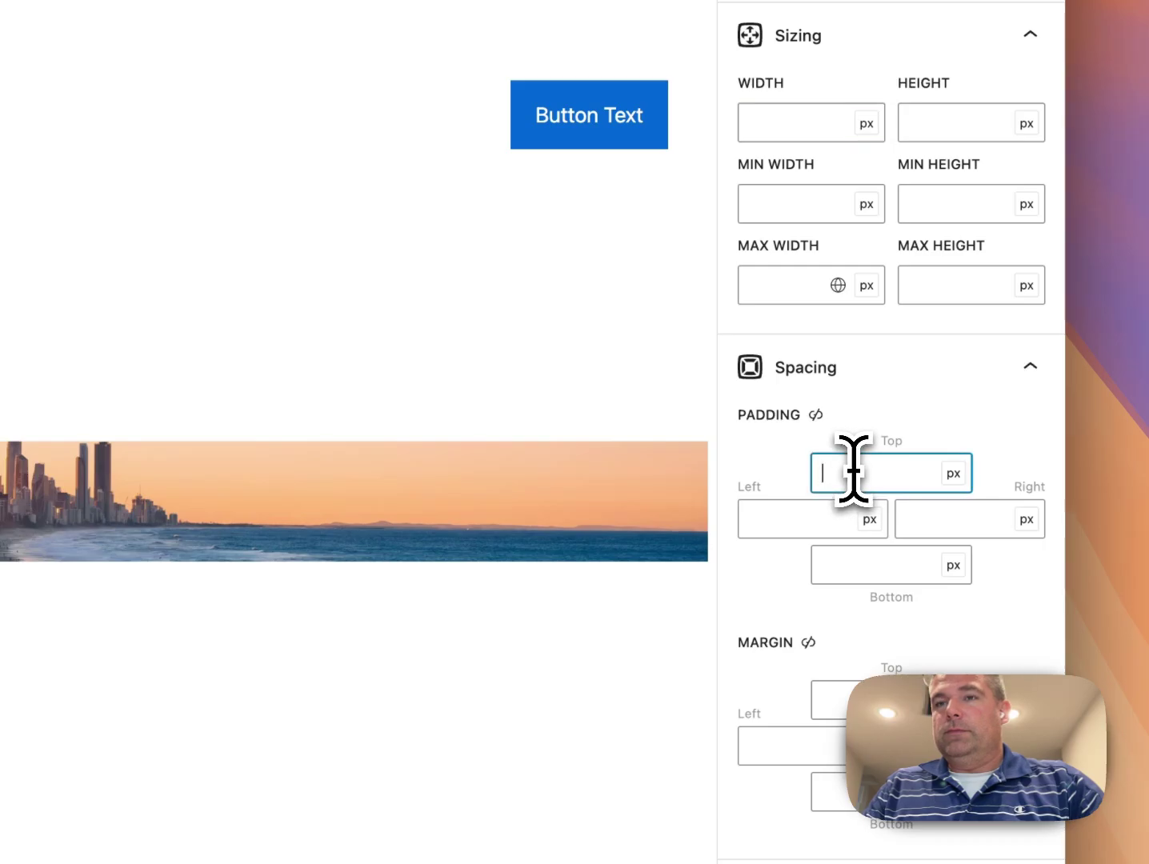
click(853, 471)
text(5rem)
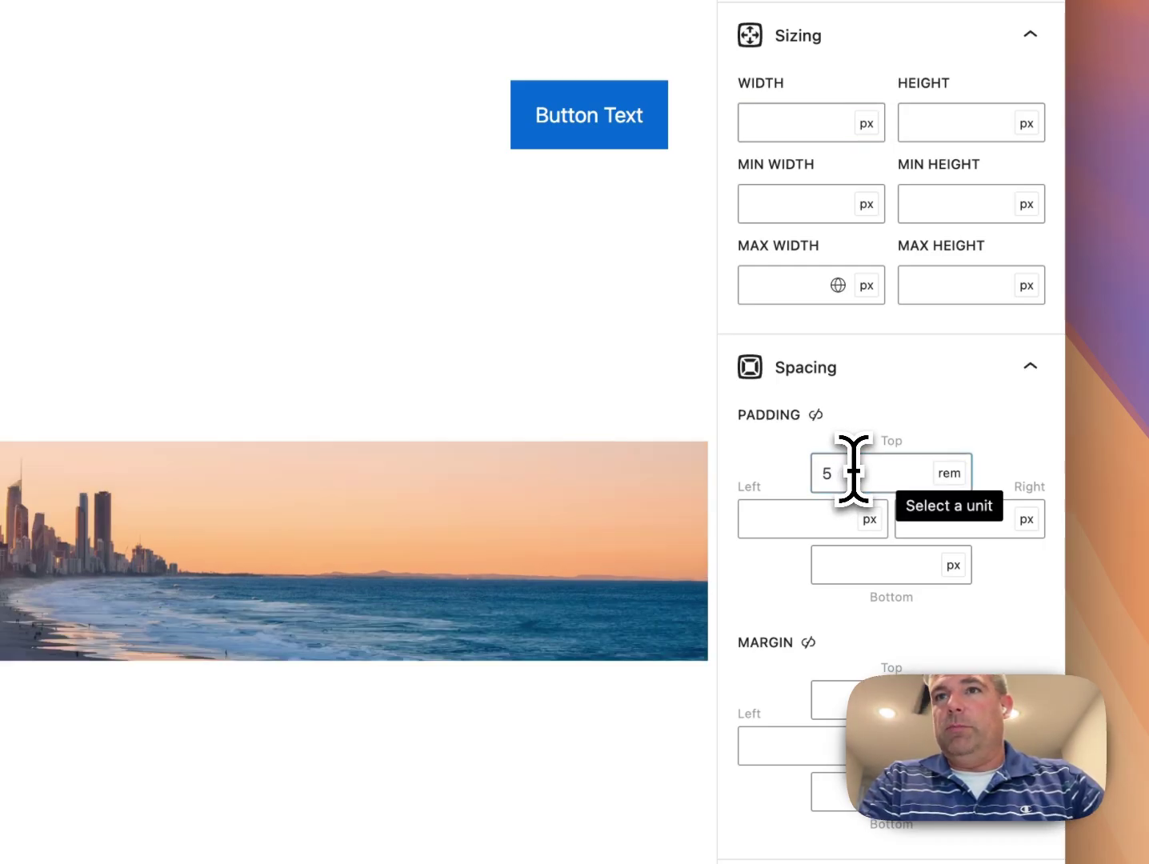
key(Tab)
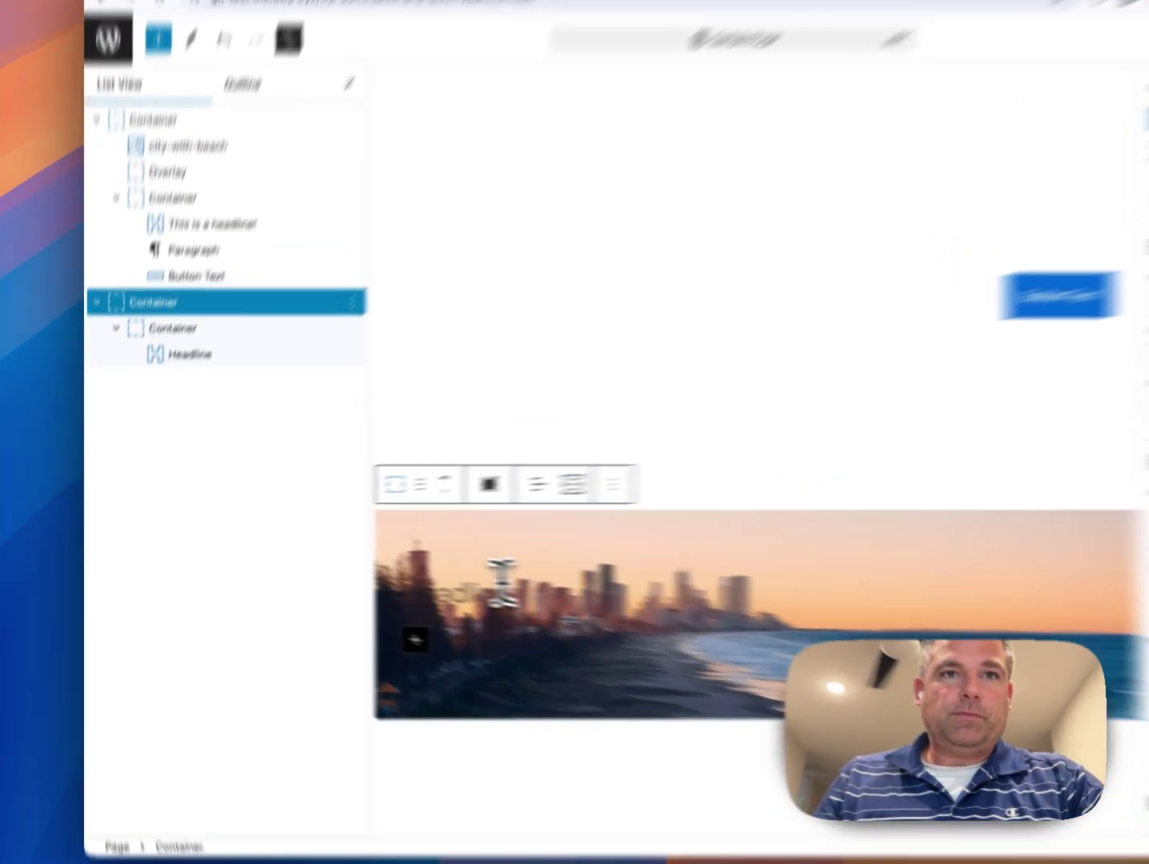
Step: Set the inner container's text color to white and enter "This is a headline" as its headline text
click(370, 576)
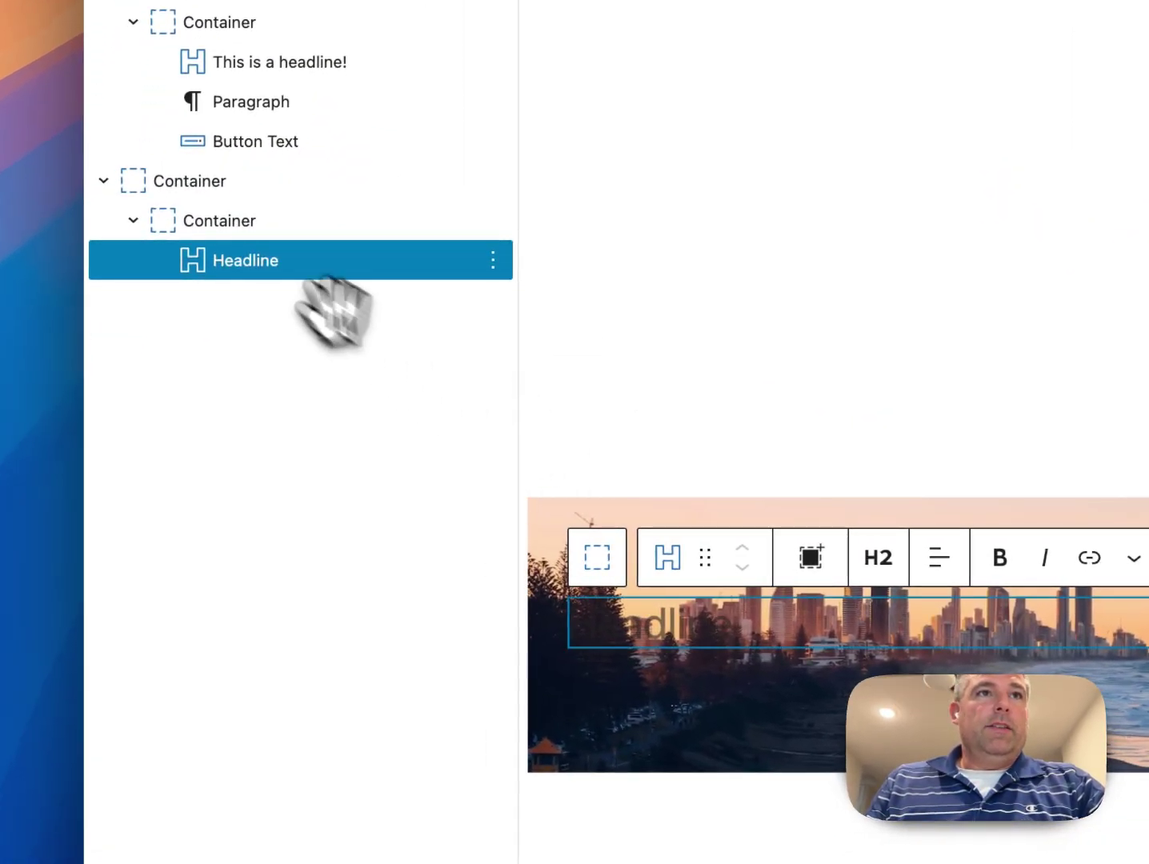
click(213, 222)
scroll(860, 664, down, 8)
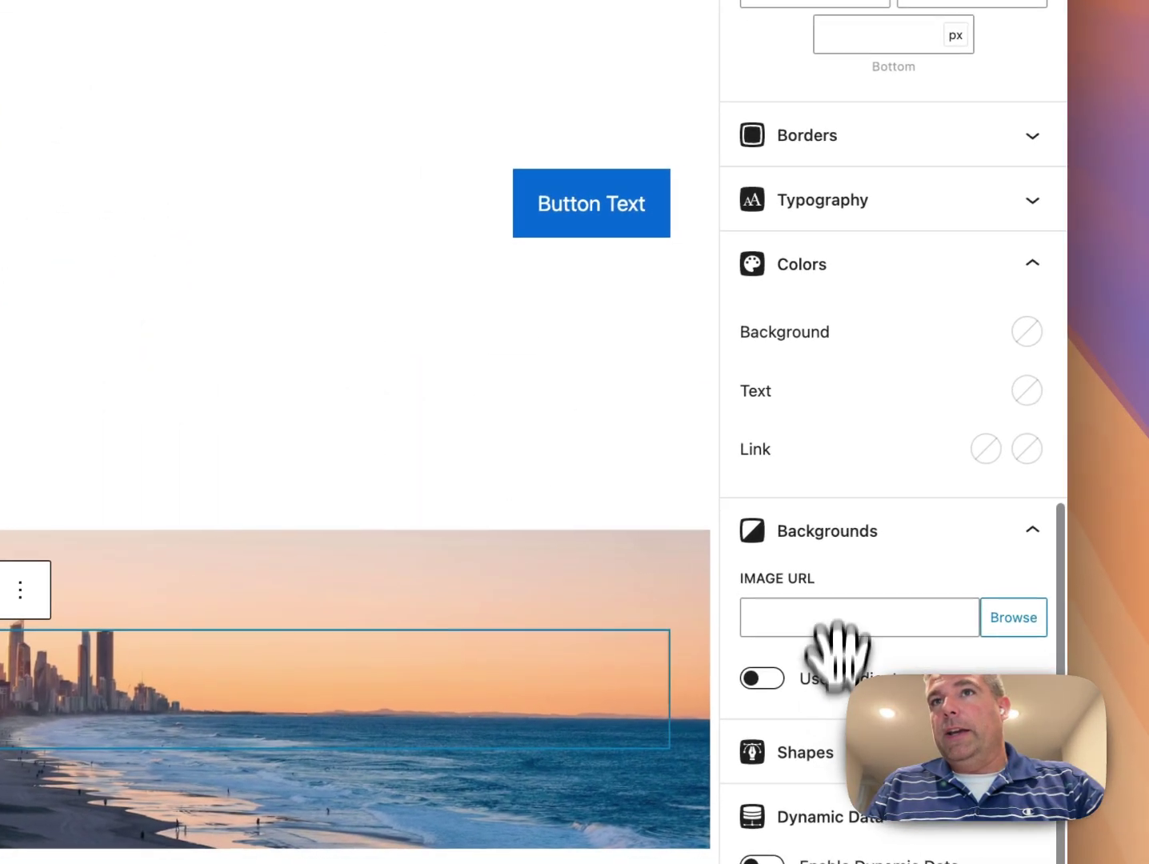
click(961, 204)
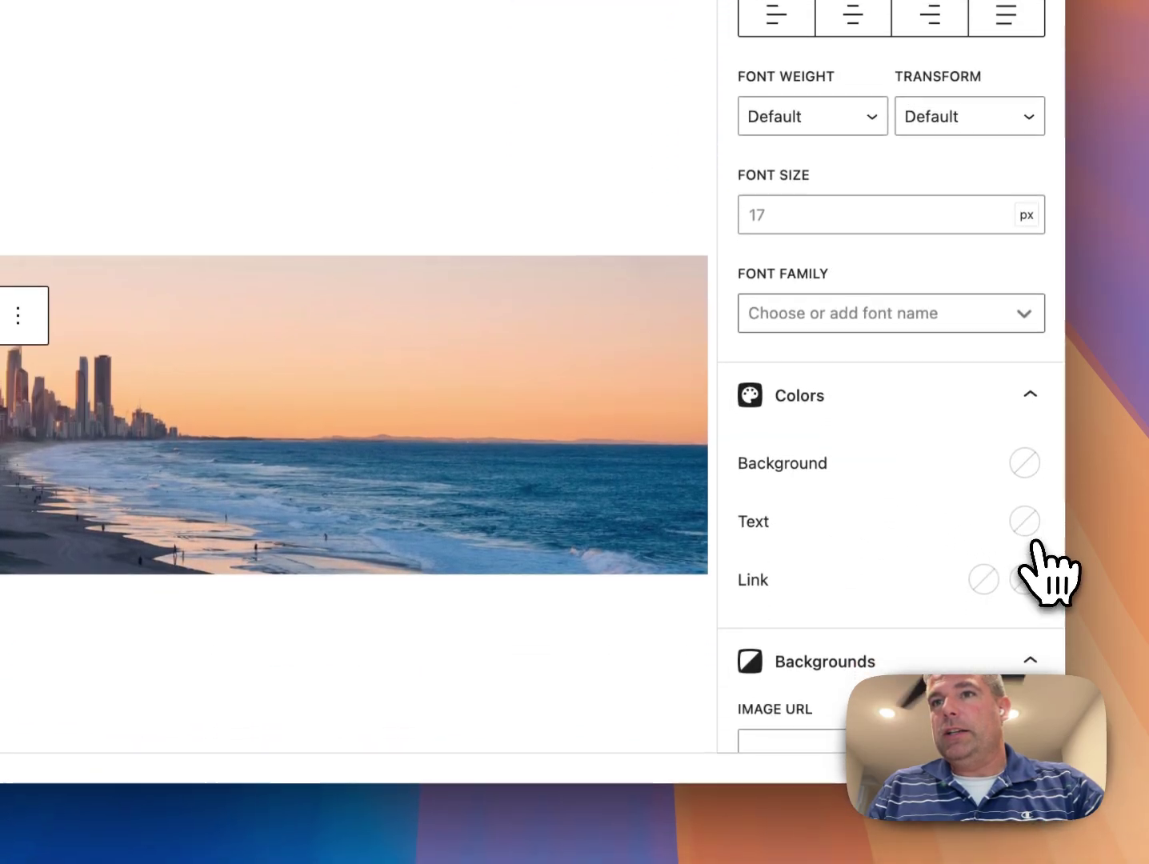
click(1026, 811)
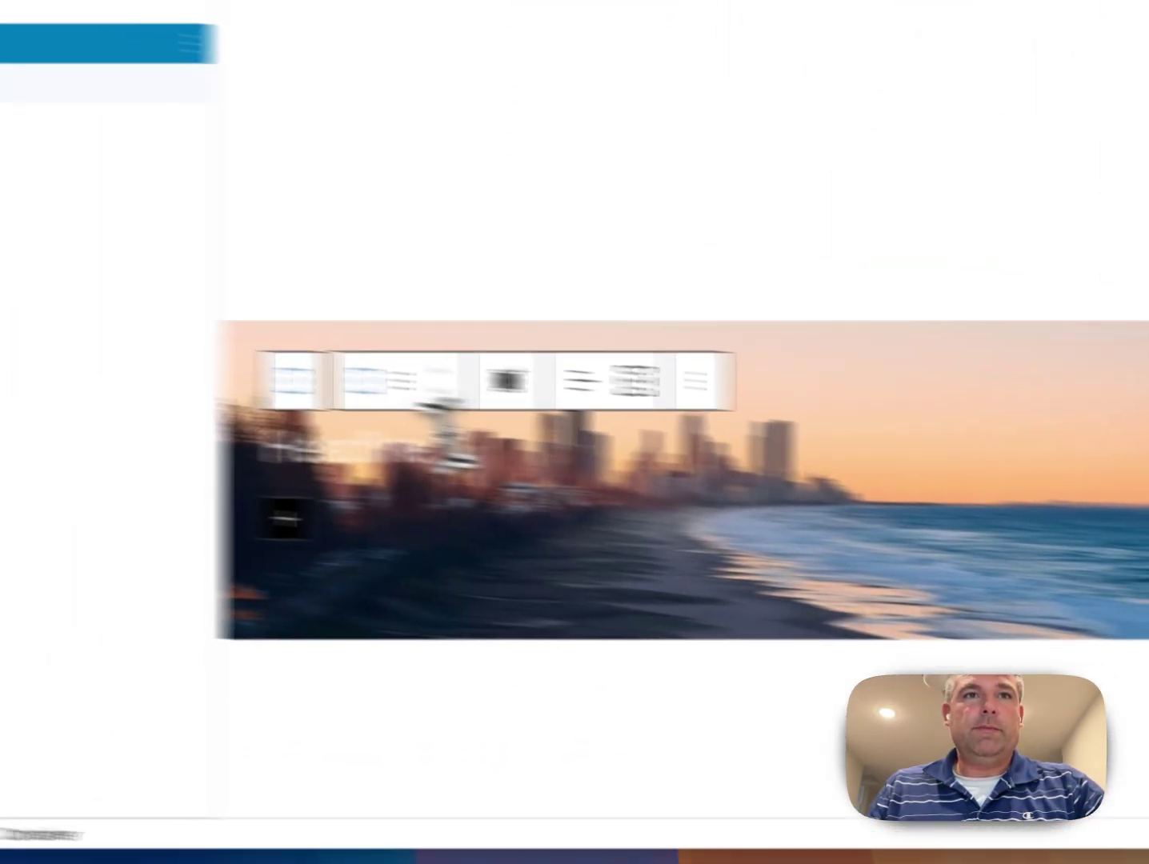
click(690, 474)
text(This is a headline)
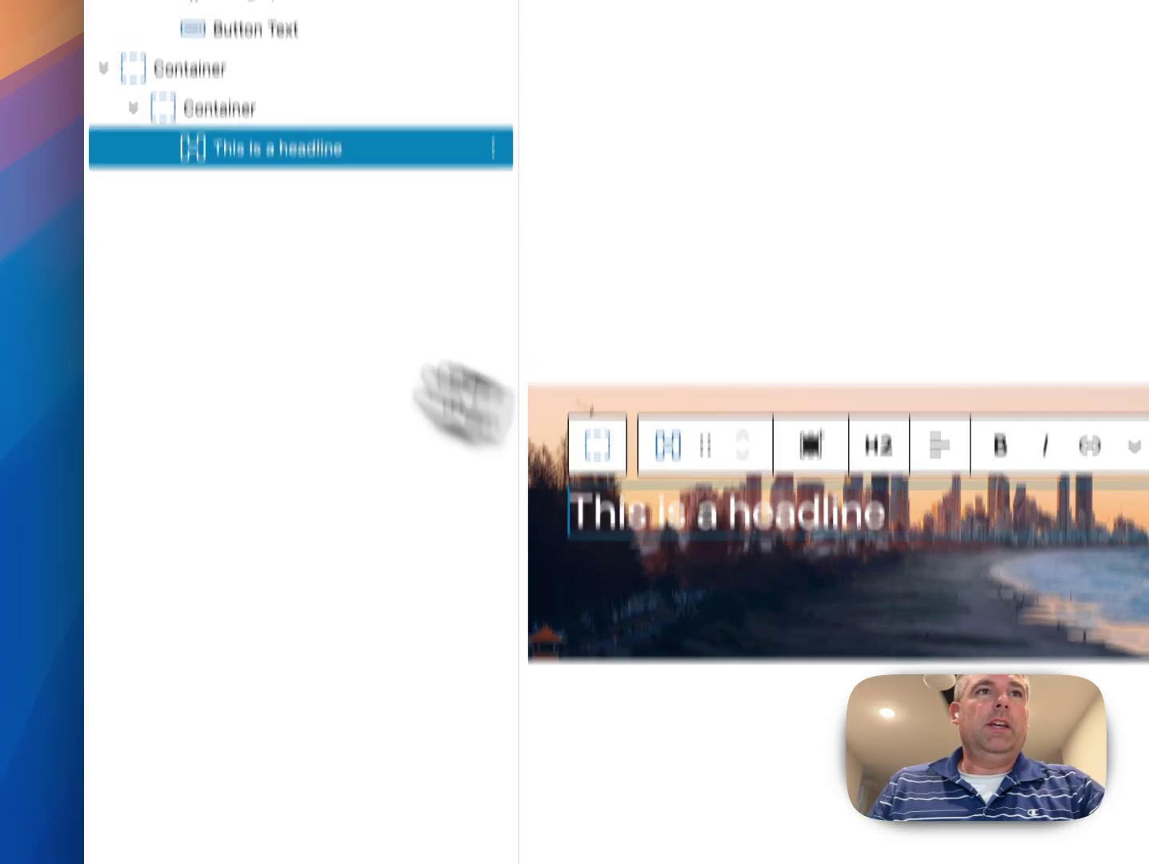
Step: Set the second hero's inner container to a Flex column layout with items aligned to the end and content justified to the center
click(164, 72)
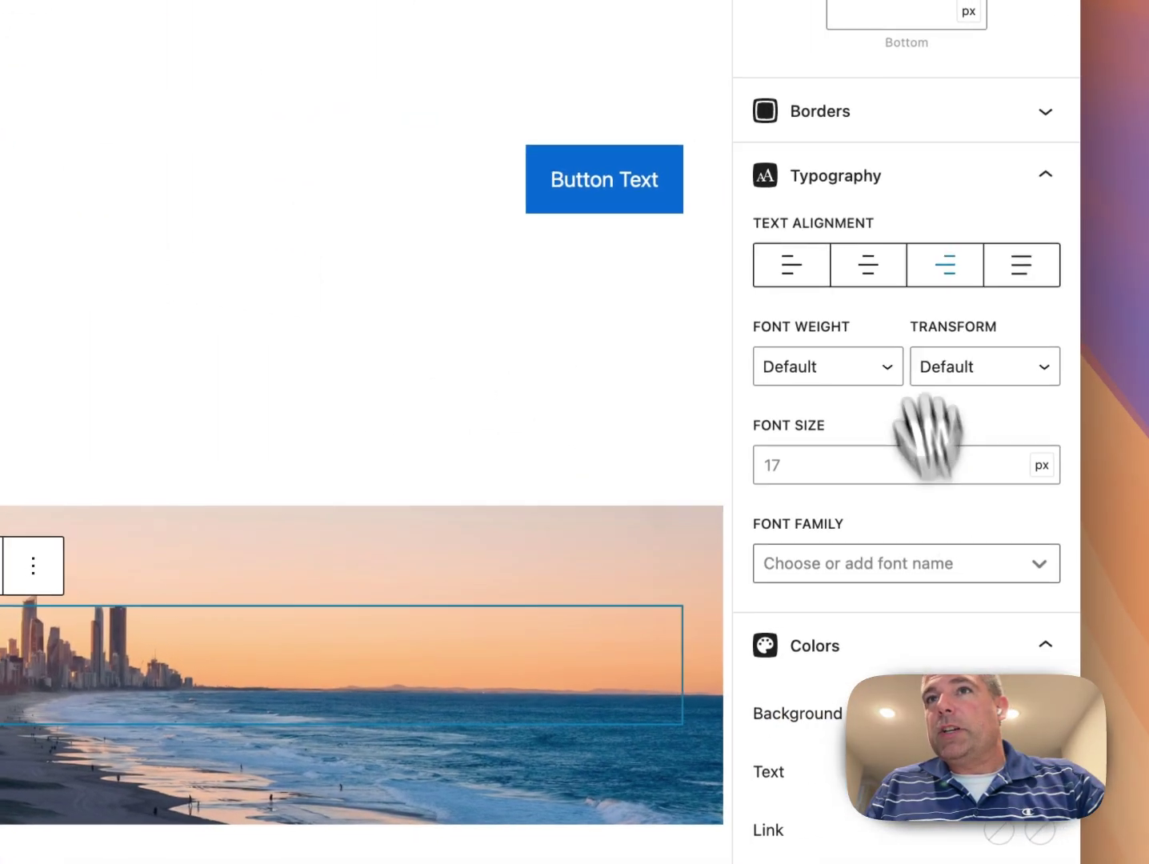
scroll(1057, 320, up, 10)
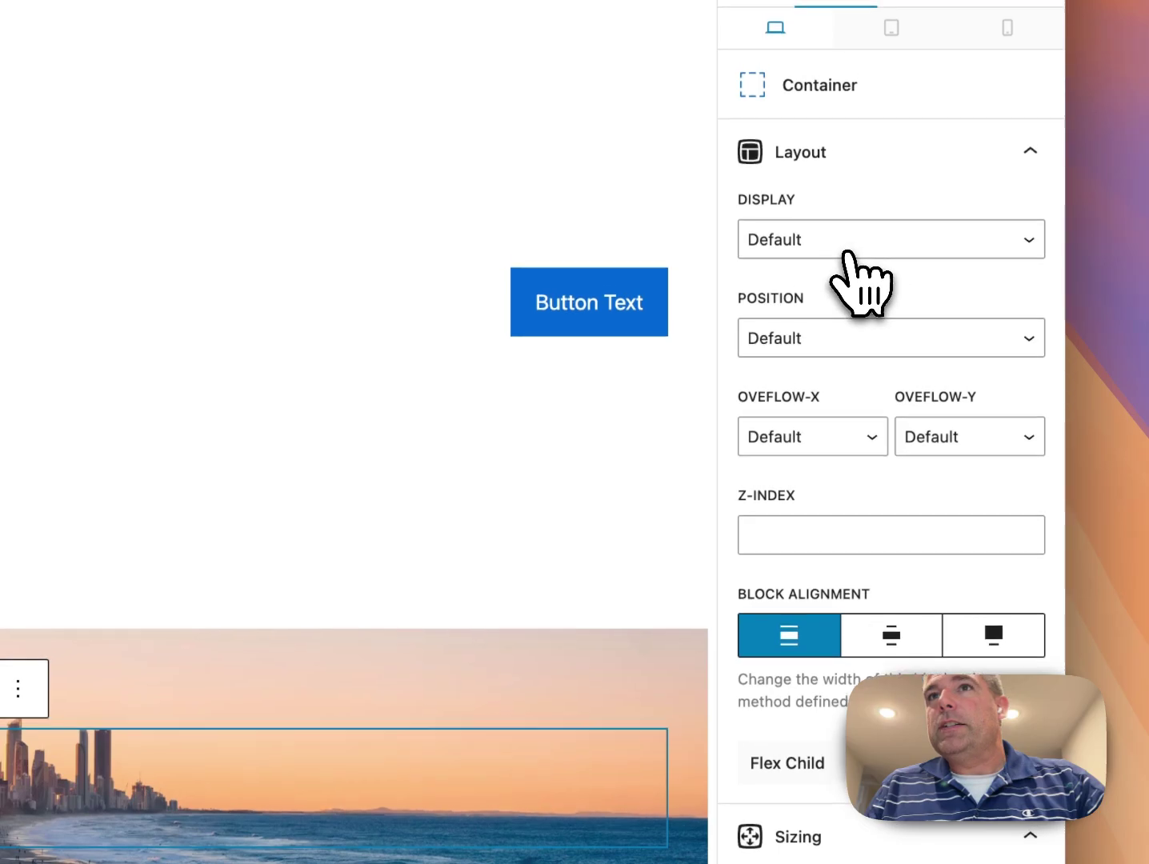
click(842, 236)
click(833, 325)
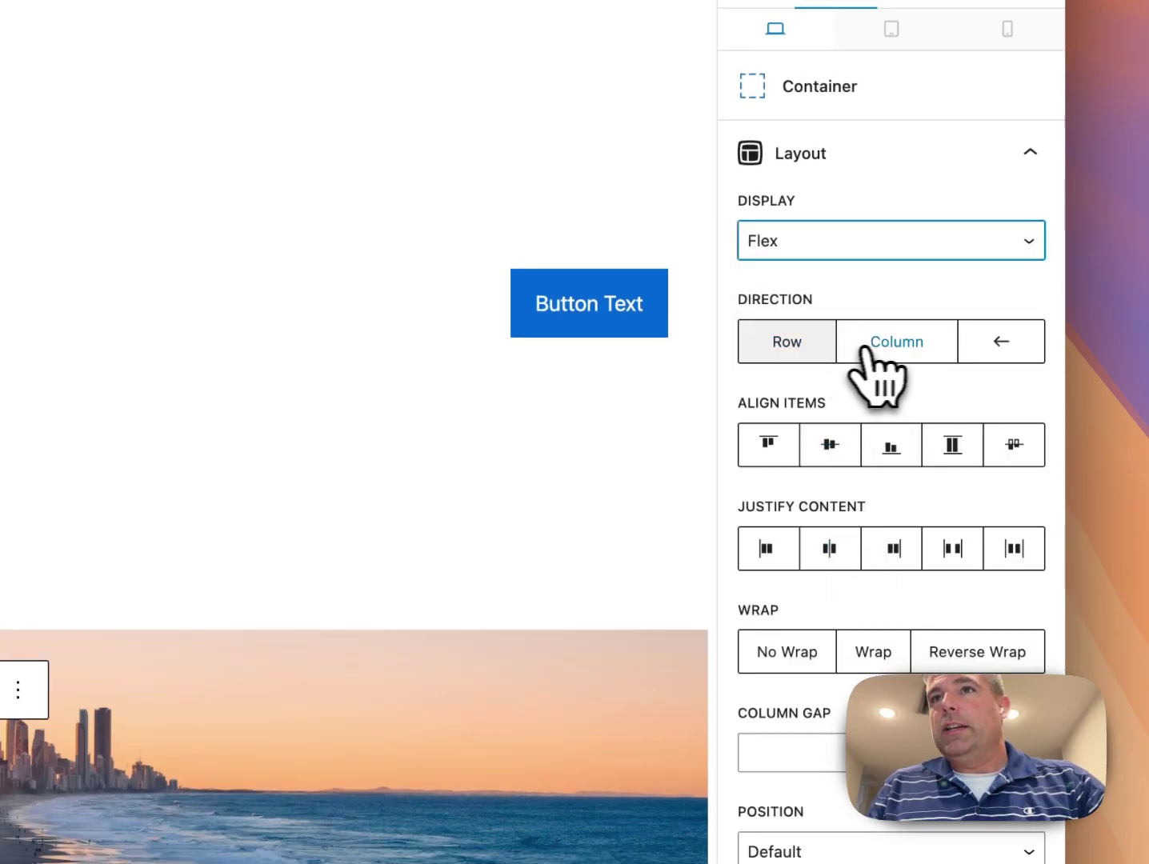
click(880, 352)
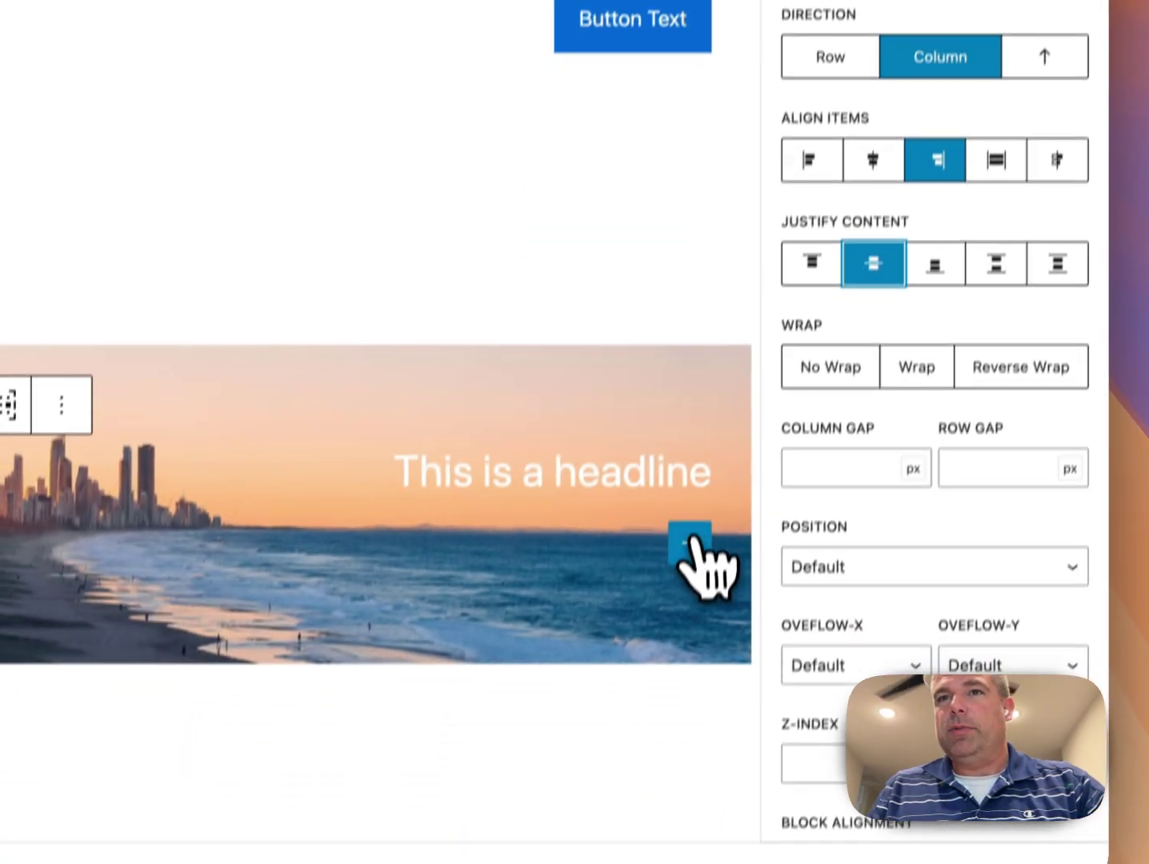
Step: Add a paragraph reading "This is some text." below the headline in the second hero's inner container
click(646, 827)
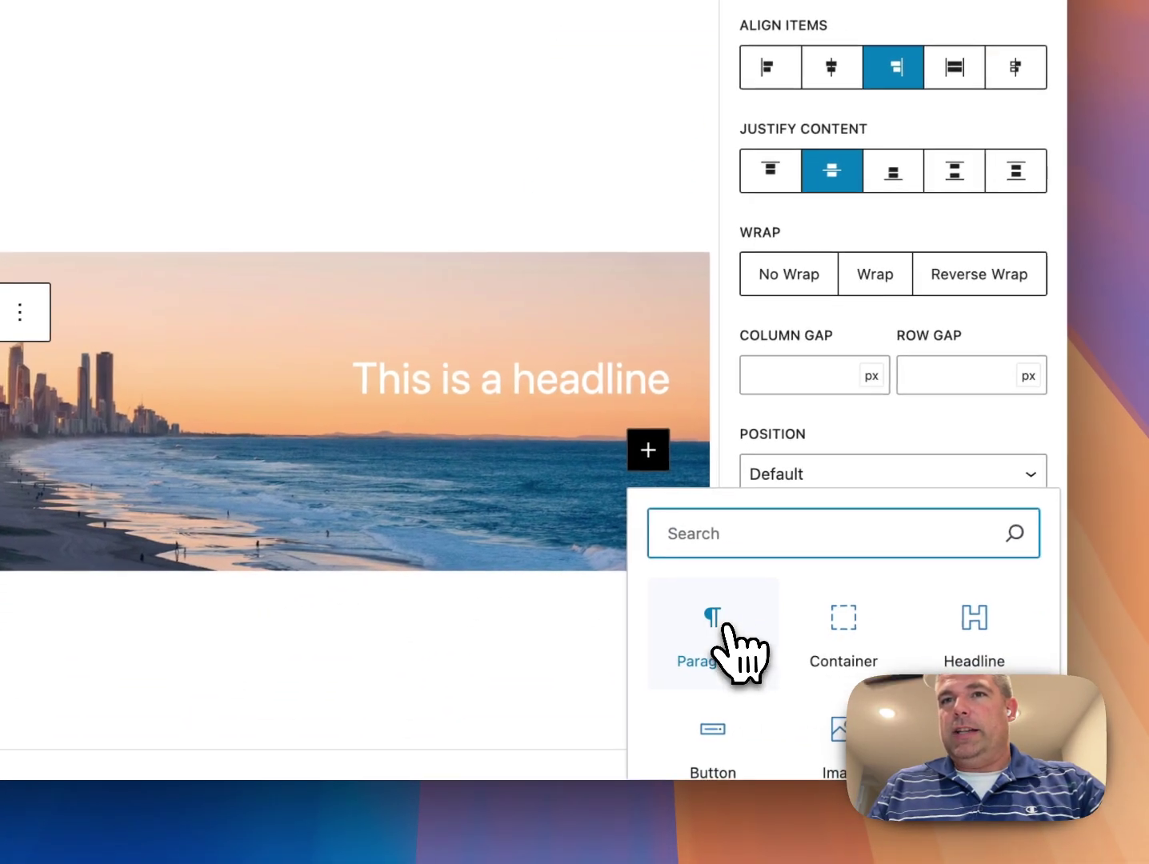
click(806, 641)
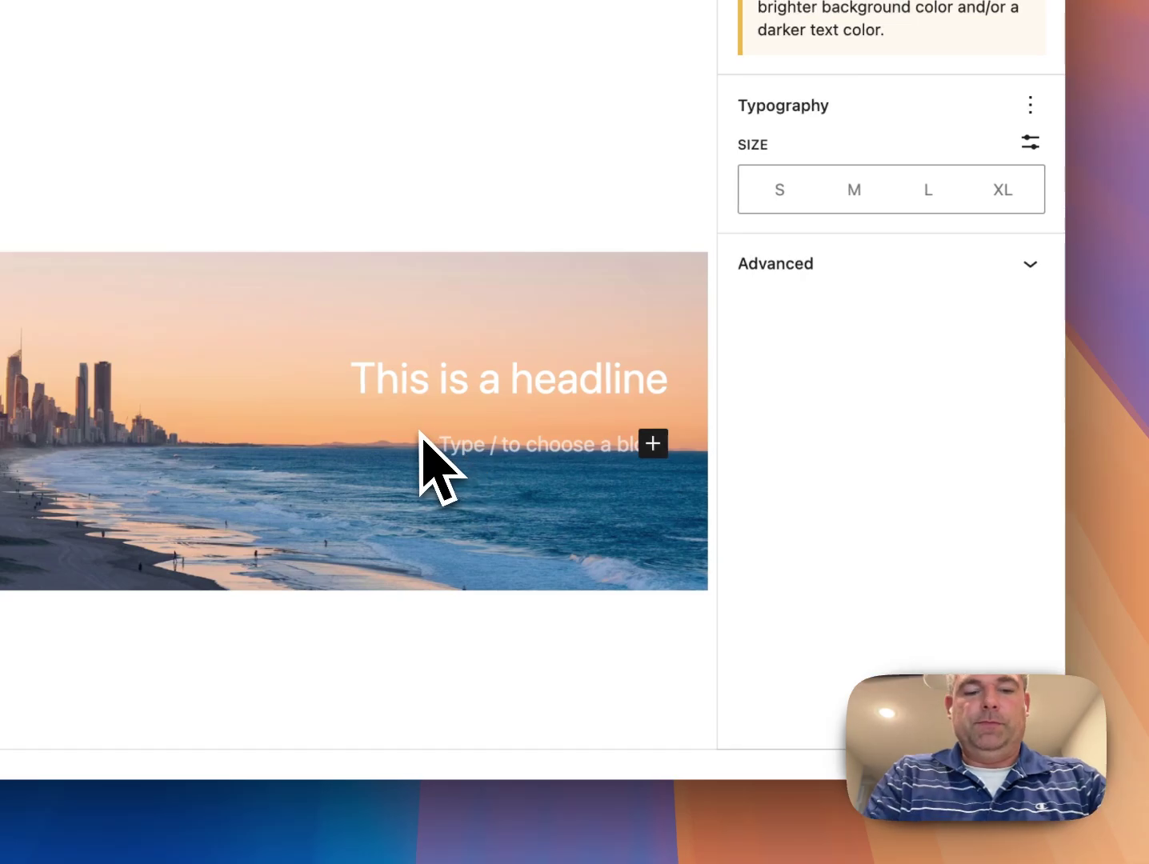
text(Th)
scroll(422, 437, down, 2)
text(is is some text.)
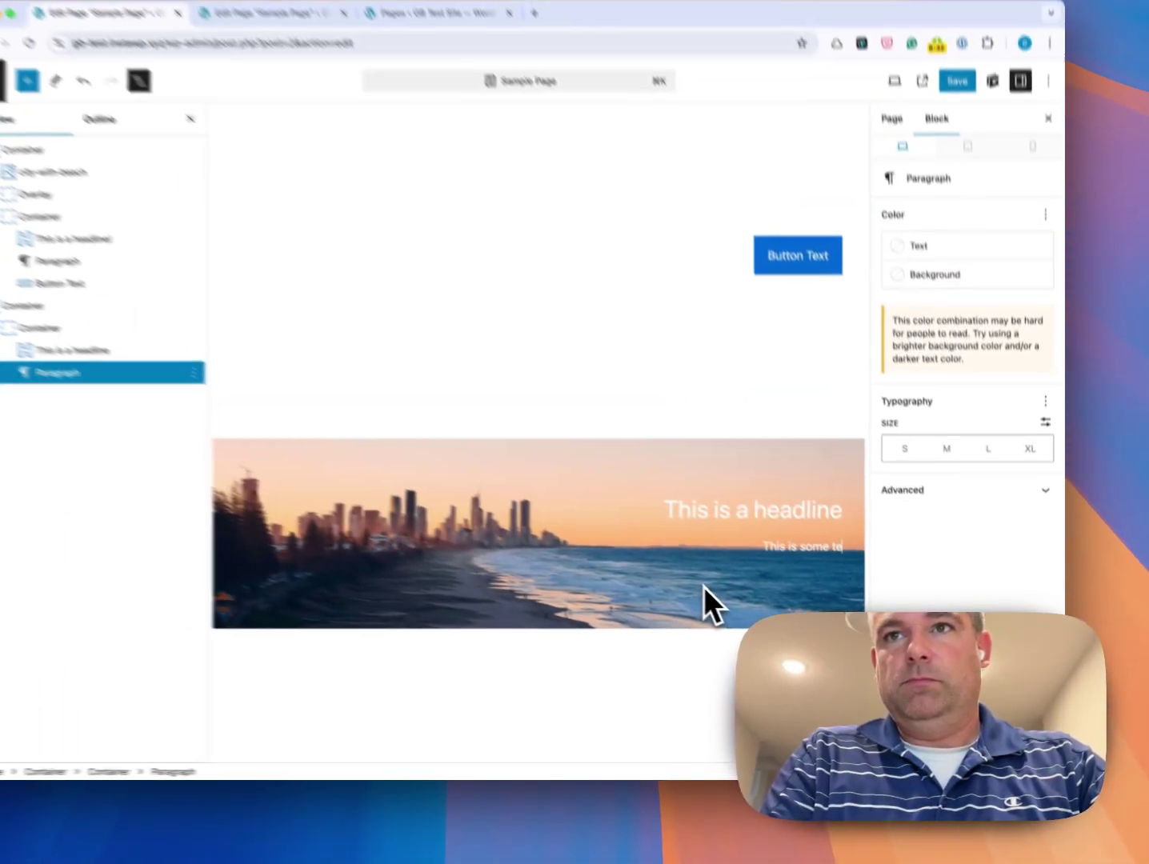
Step: Insert a GenerateBlocks Button block below the paragraph, keeping "Button" as its text
key(Return)
text(/but)
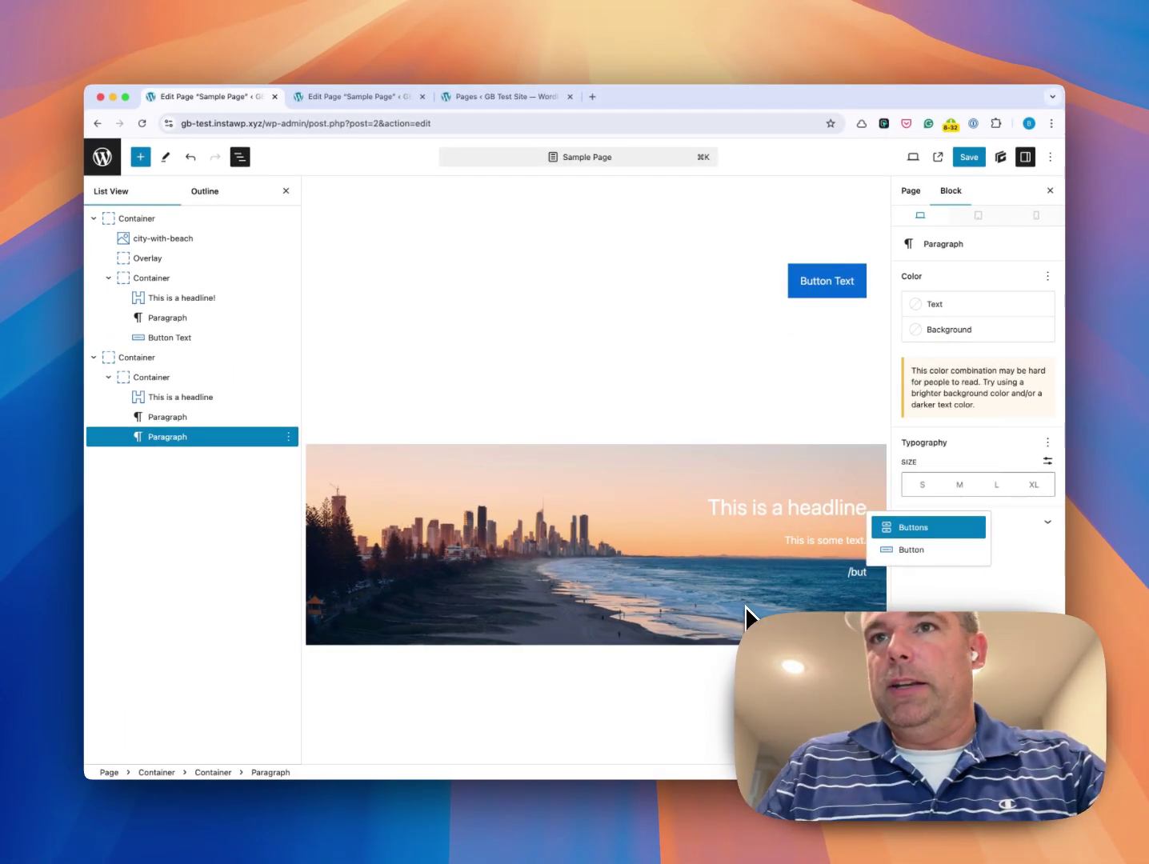
key(Return)
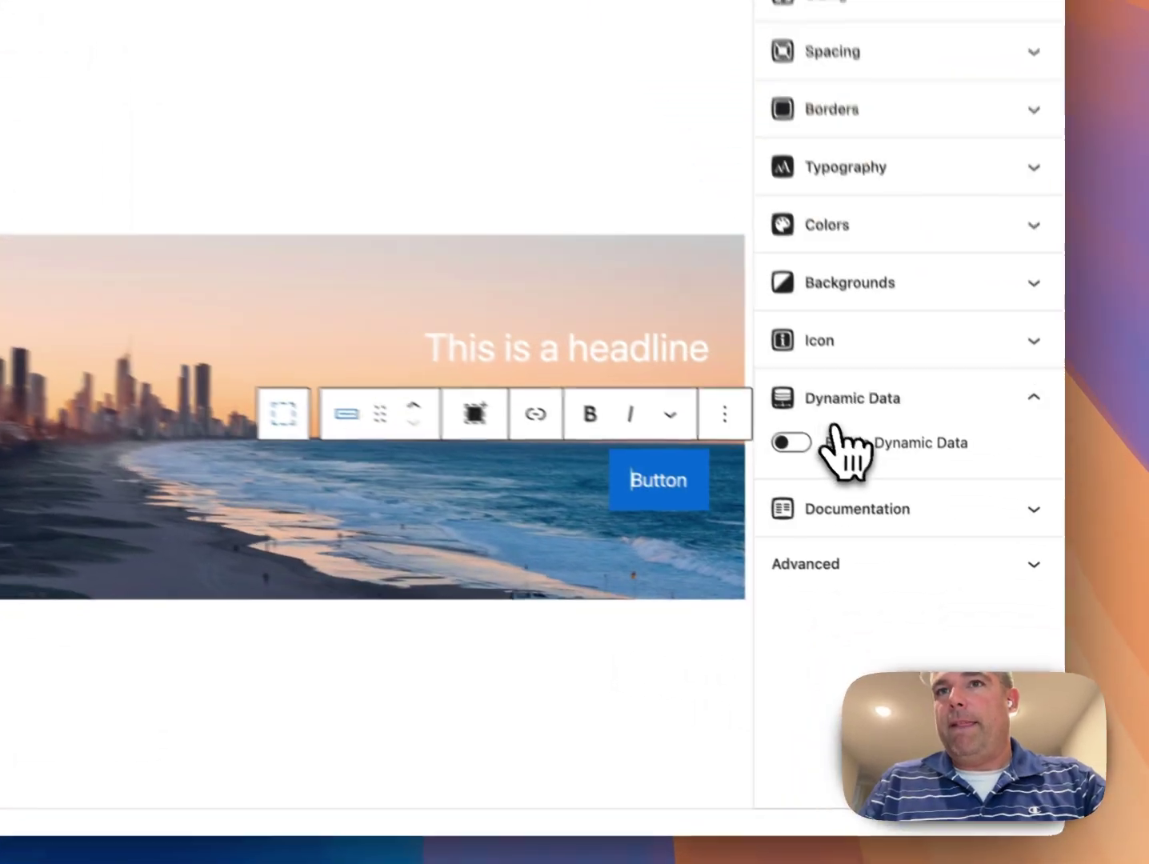
text(But)
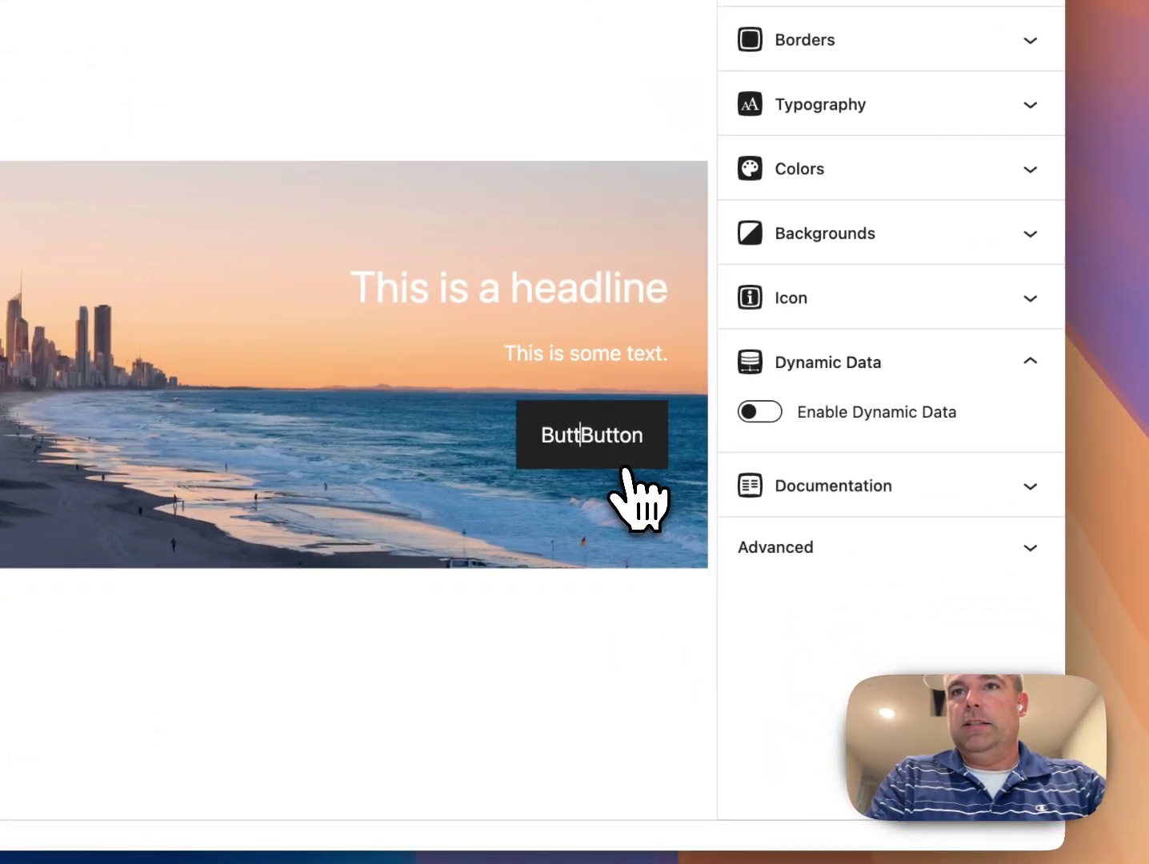
text(t)
key(BackSpace)
key(BackSpace)
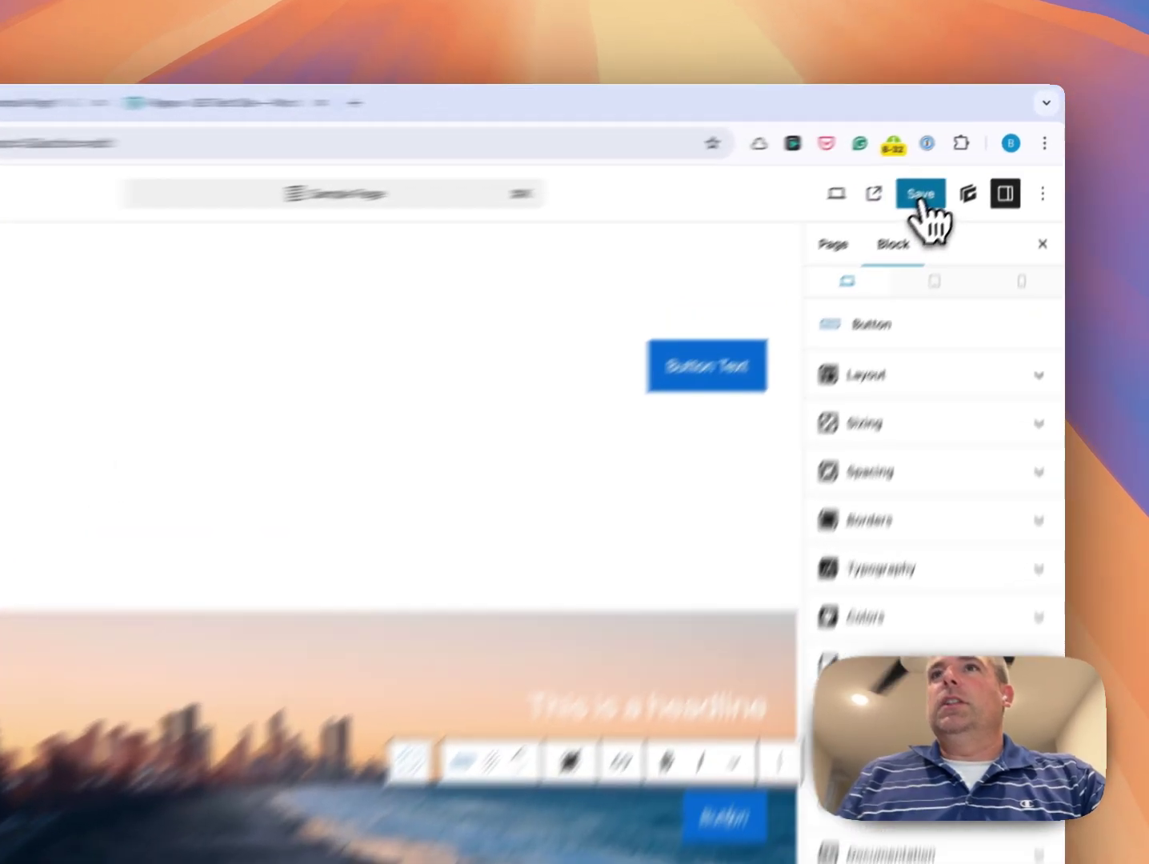
Step: Save the page and open its front-end view
click(969, 158)
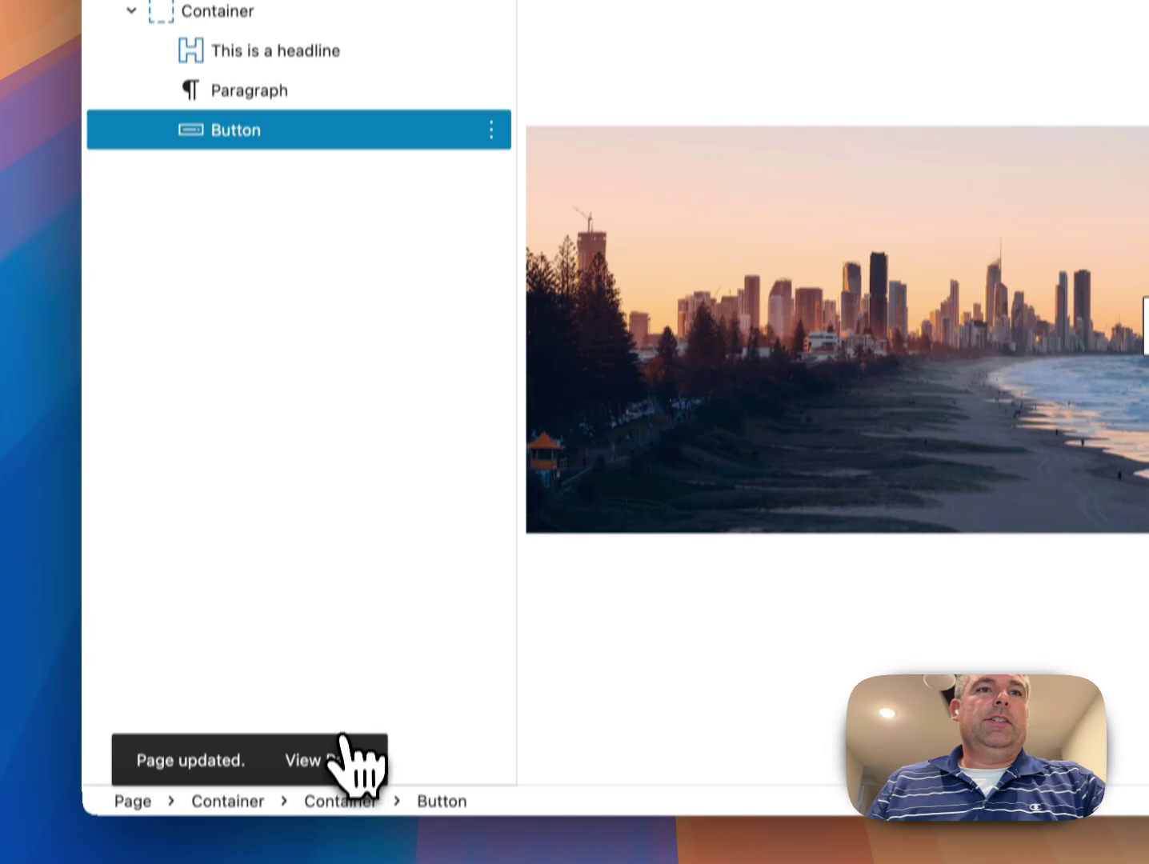
click(336, 749)
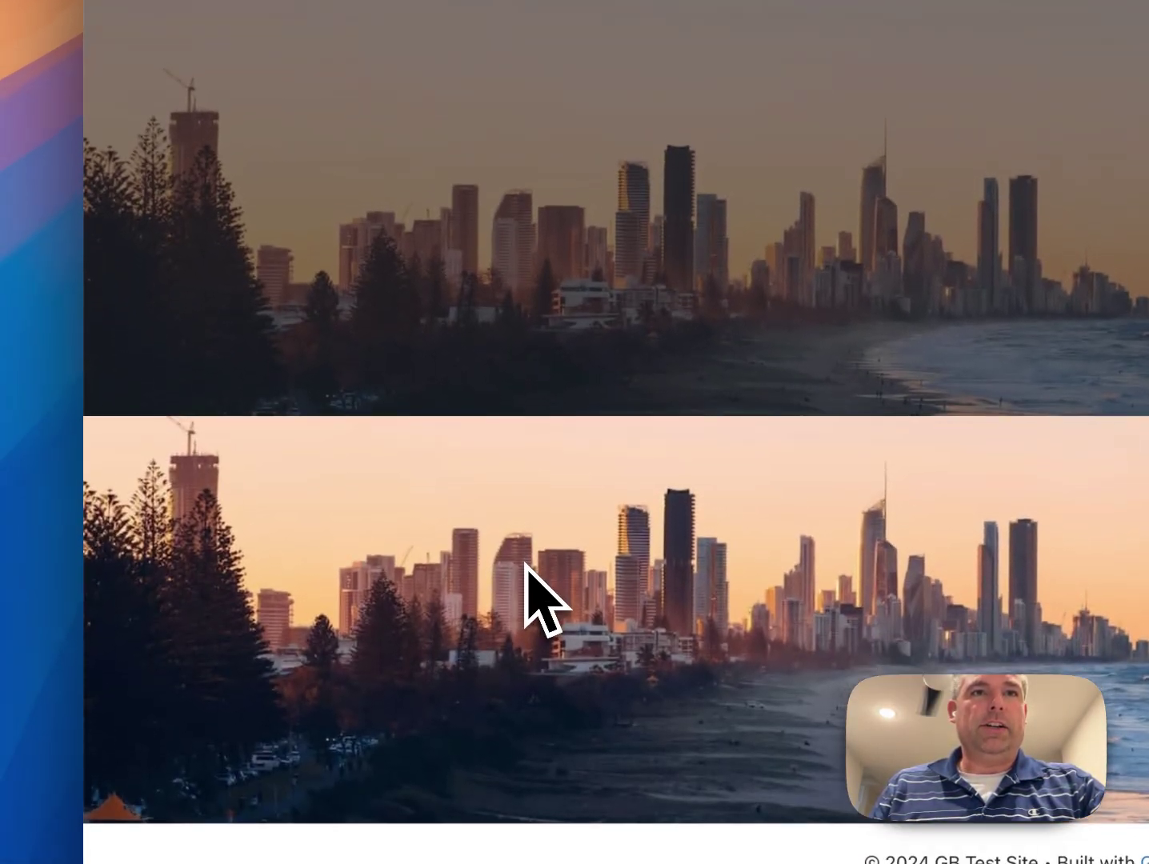
Step: Inspect the second hero's markup in the developer tools, expanding its inner container and selecting its outer container
right_click(526, 565)
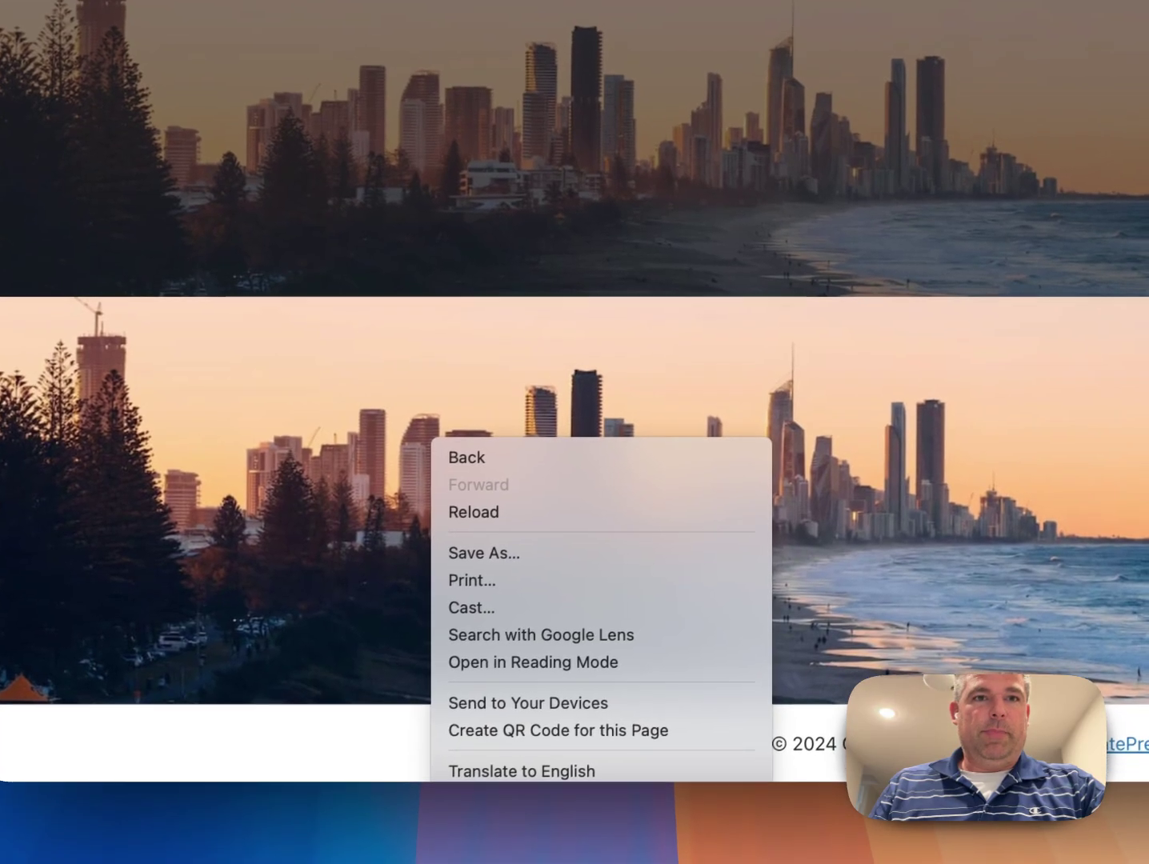
click(576, 810)
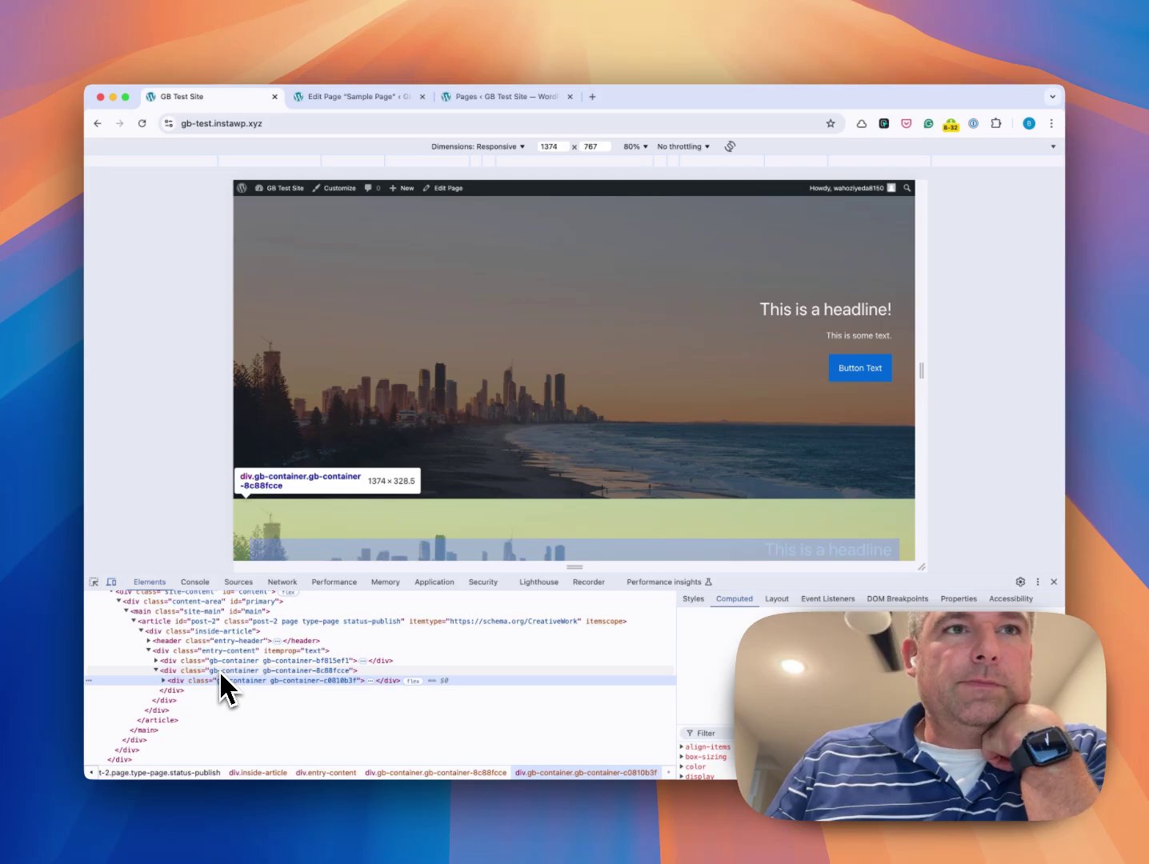
click(164, 680)
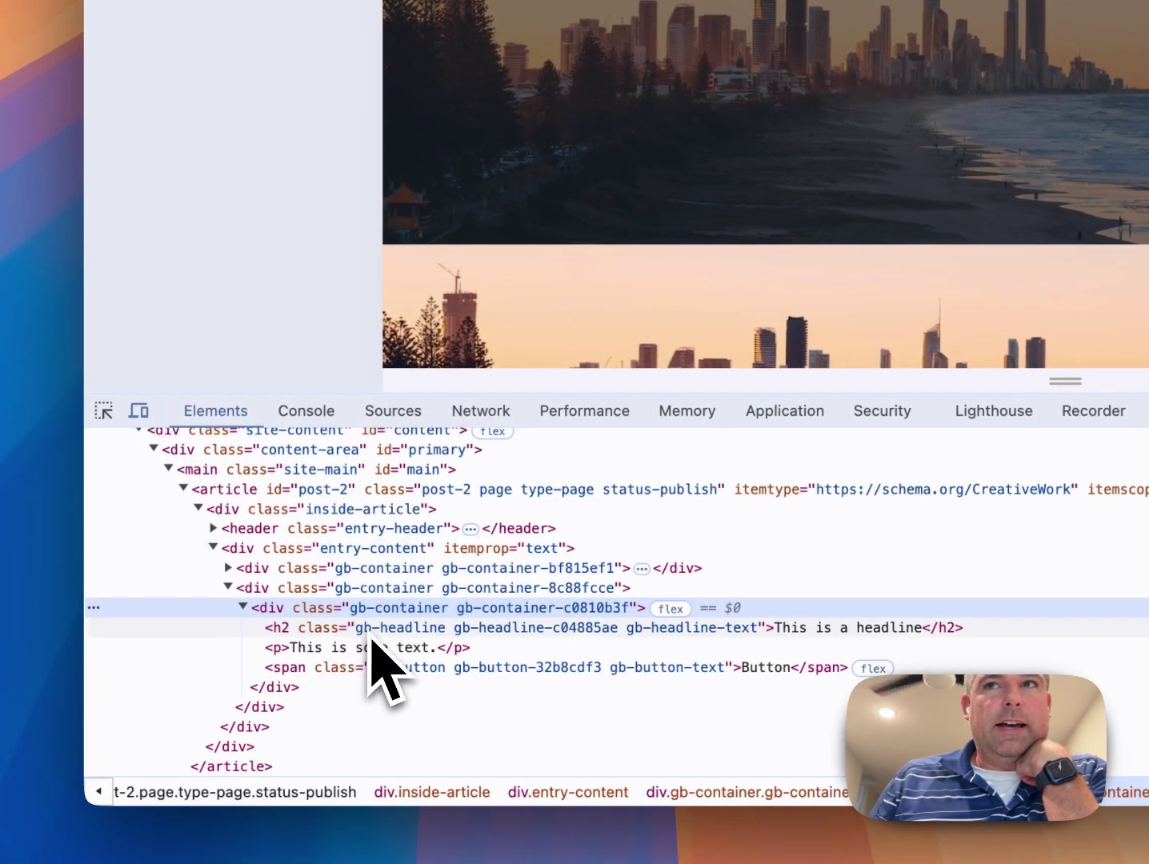
scroll(616, 277, down, 3)
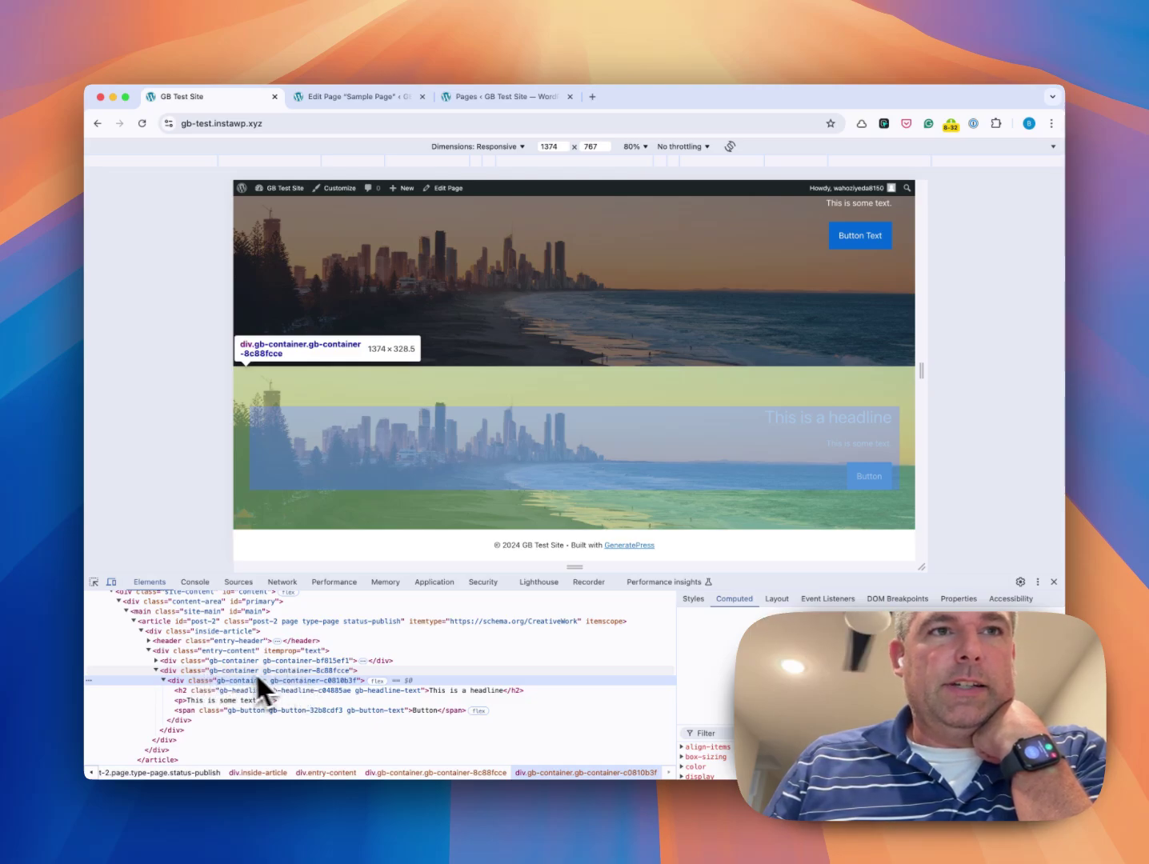
click(255, 670)
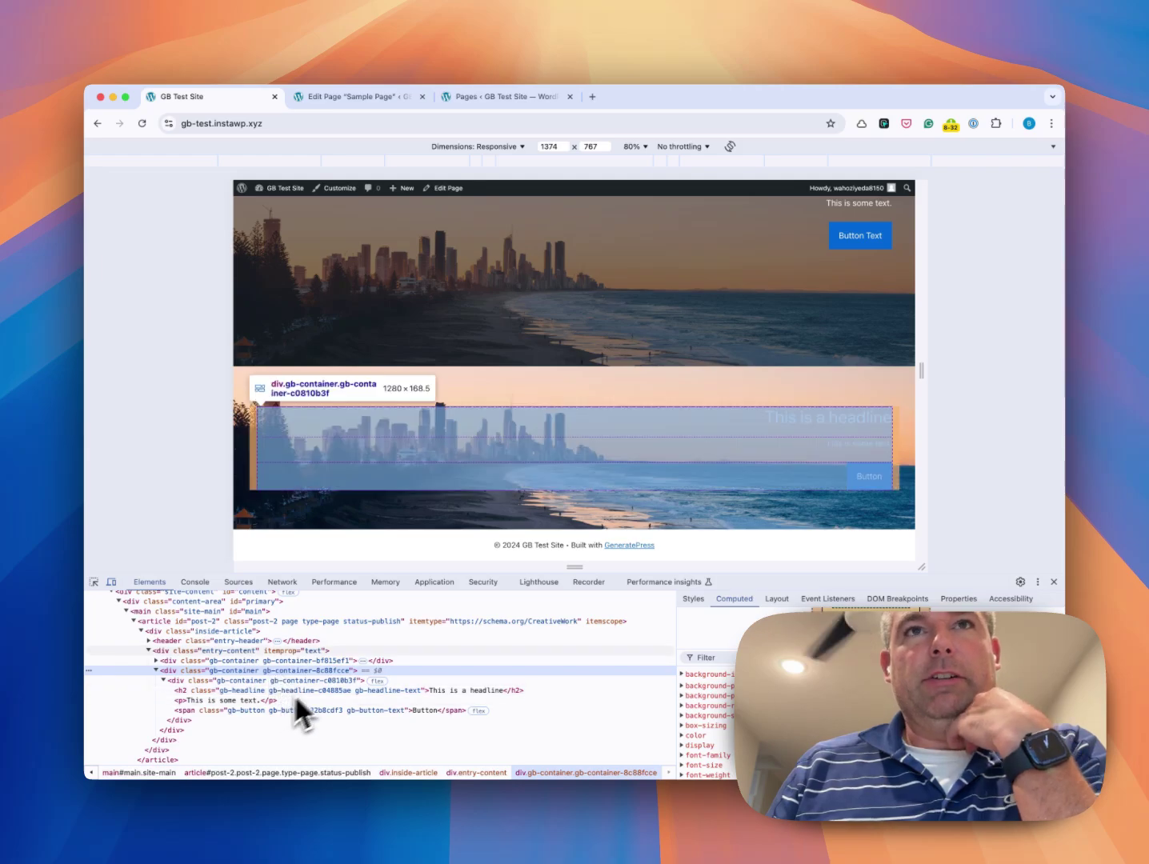
Step: Inspect the first hero's image element and its source set, and widen the responsive preview to about 1435 px
scroll(468, 337, up, 3)
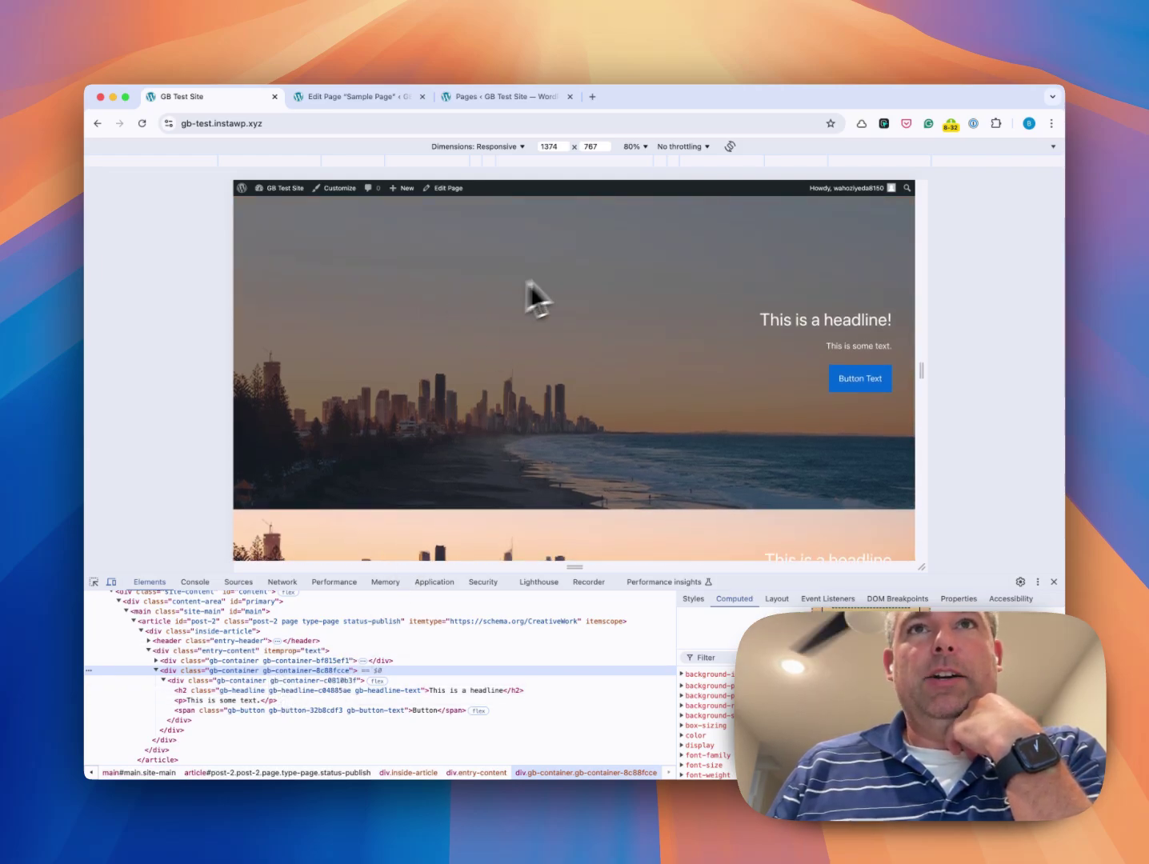
scroll(564, 300, up, 2)
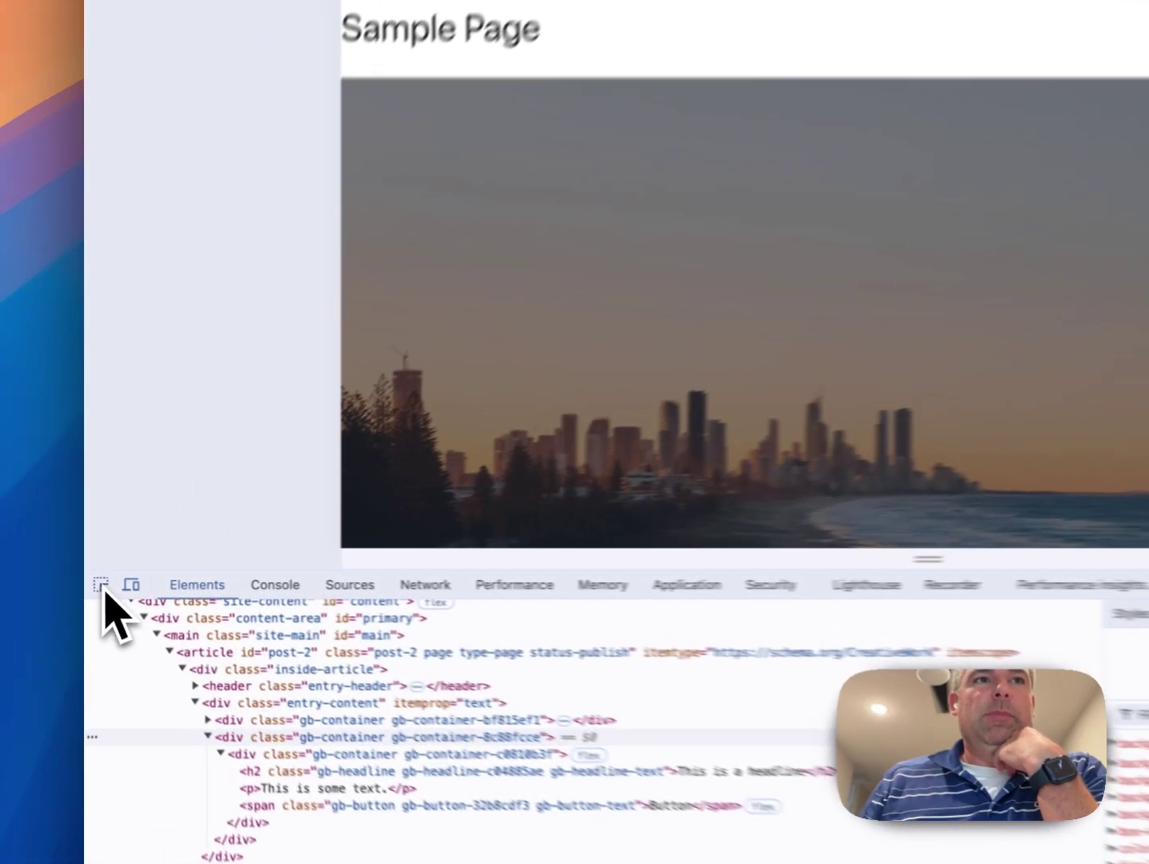
click(94, 582)
click(320, 452)
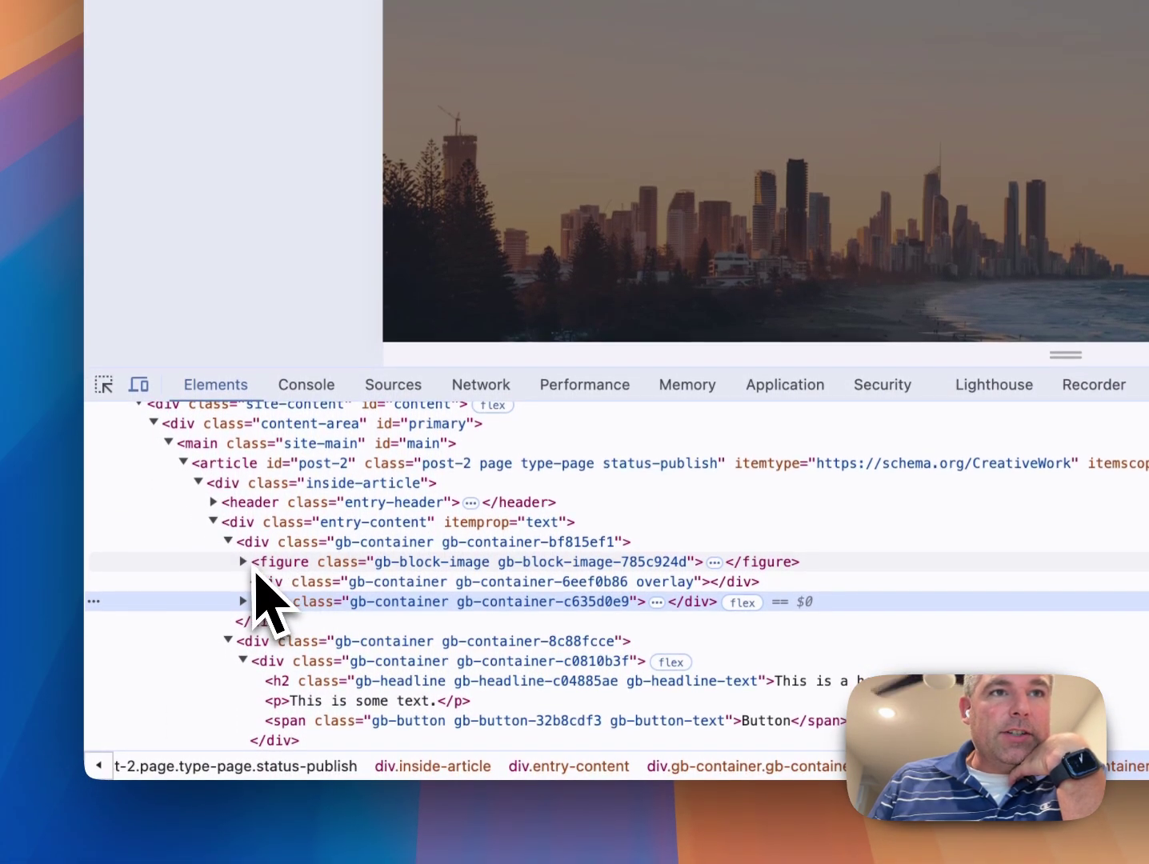
click(272, 563)
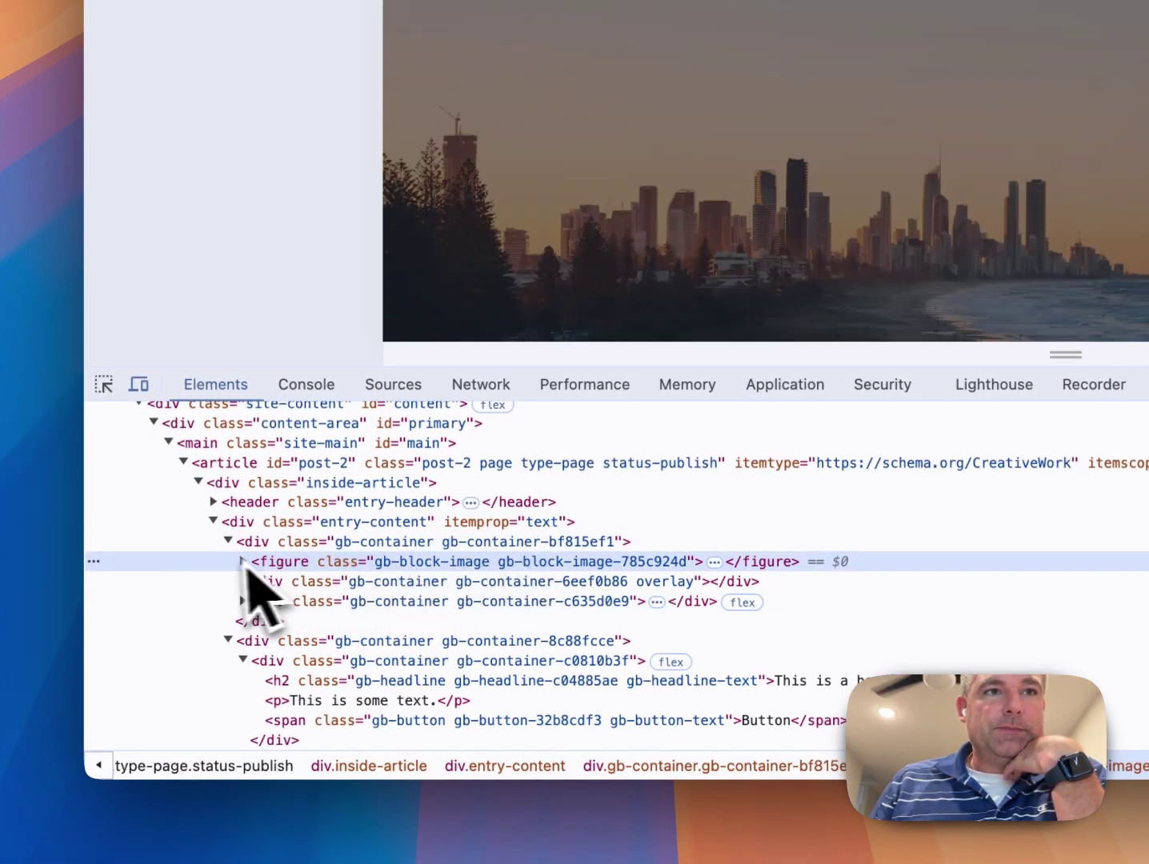
click(242, 562)
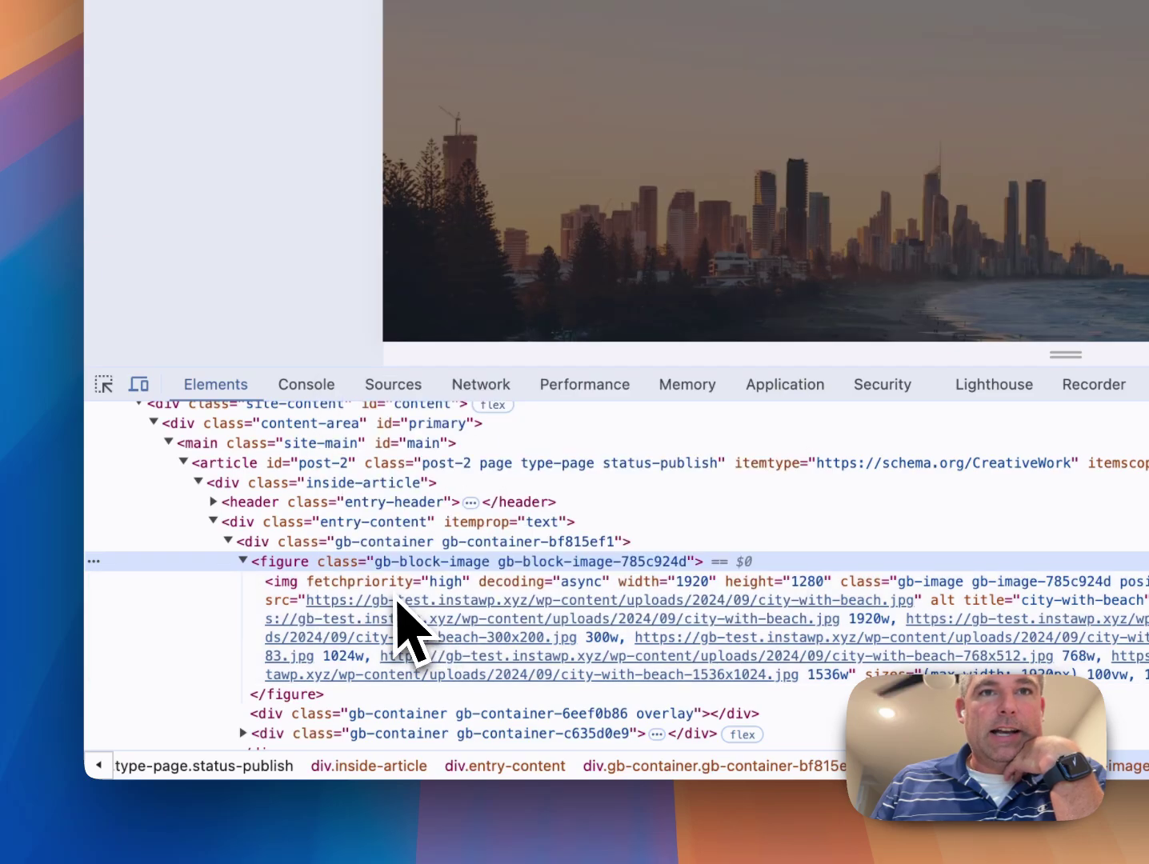
mouse_move(873, 612)
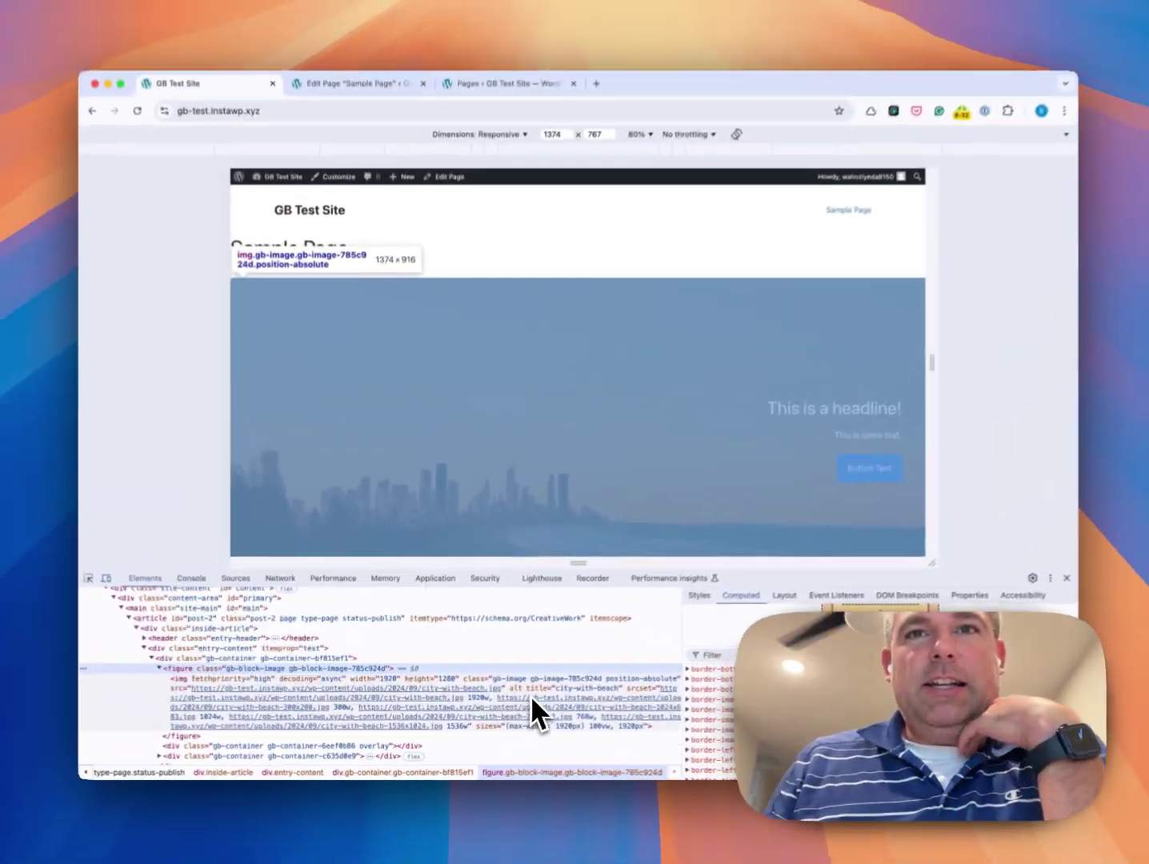
mouse_move(575, 692)
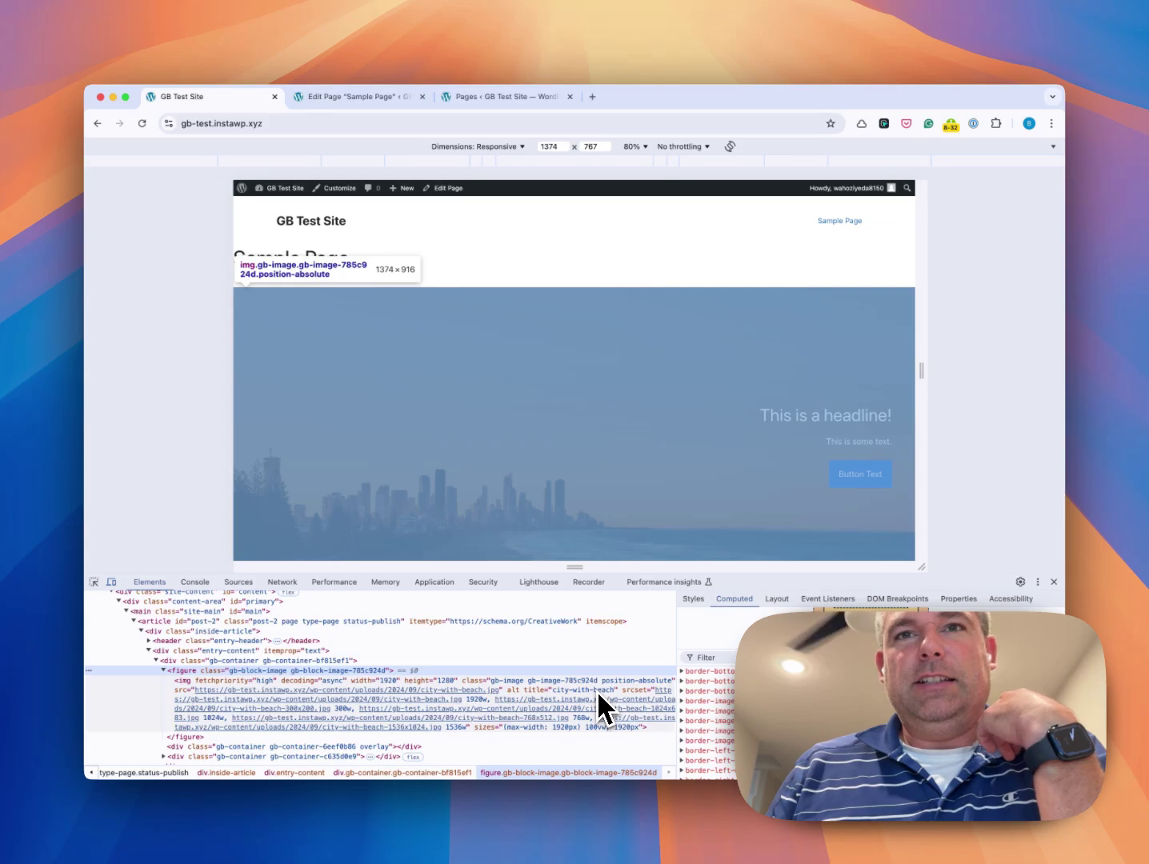
mouse_move(498, 713)
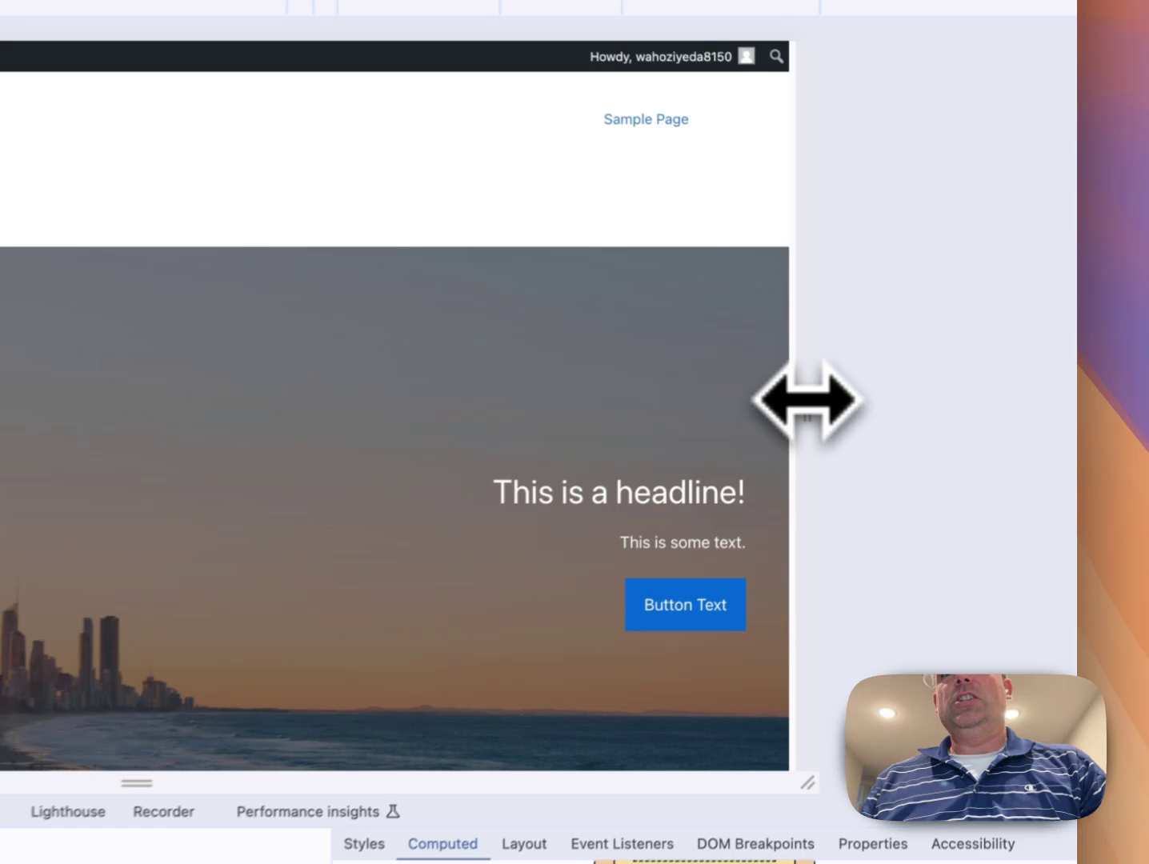
drag(925, 368, 938, 372)
drag(823, 413, 823, 413)
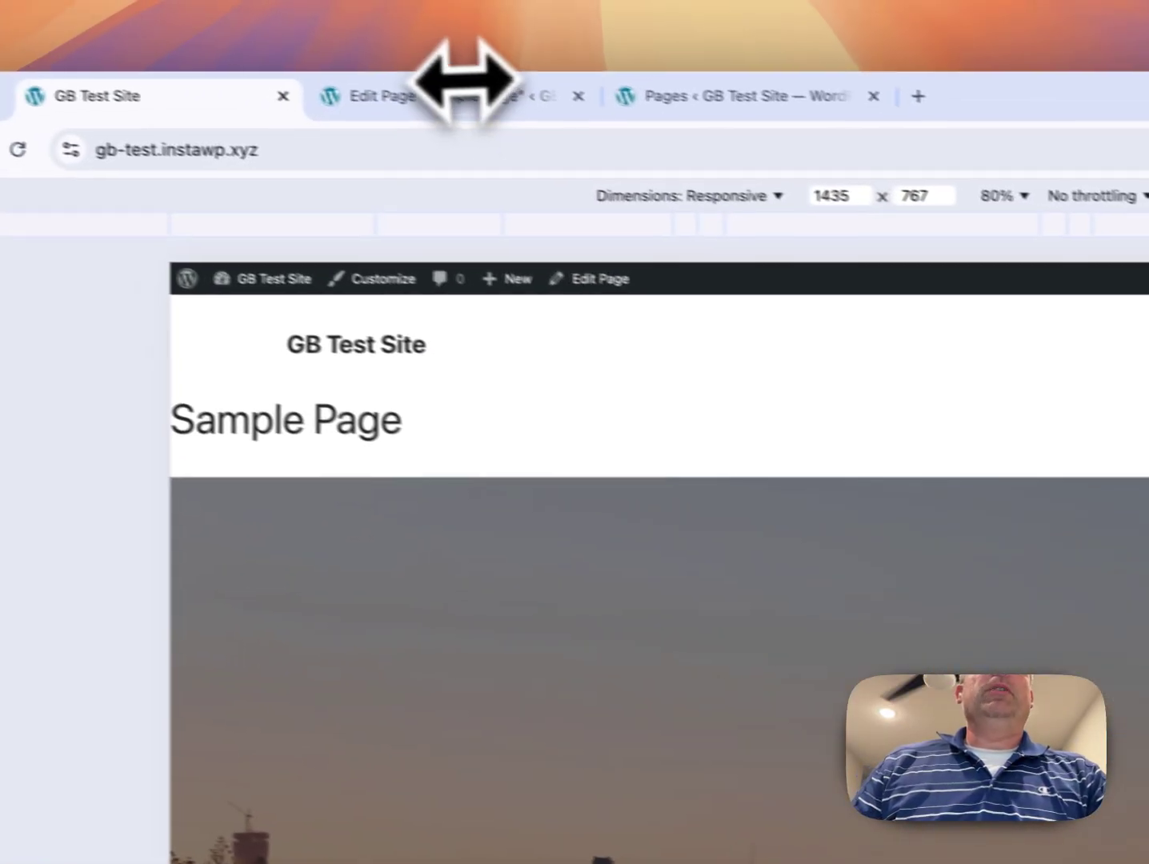
click(452, 101)
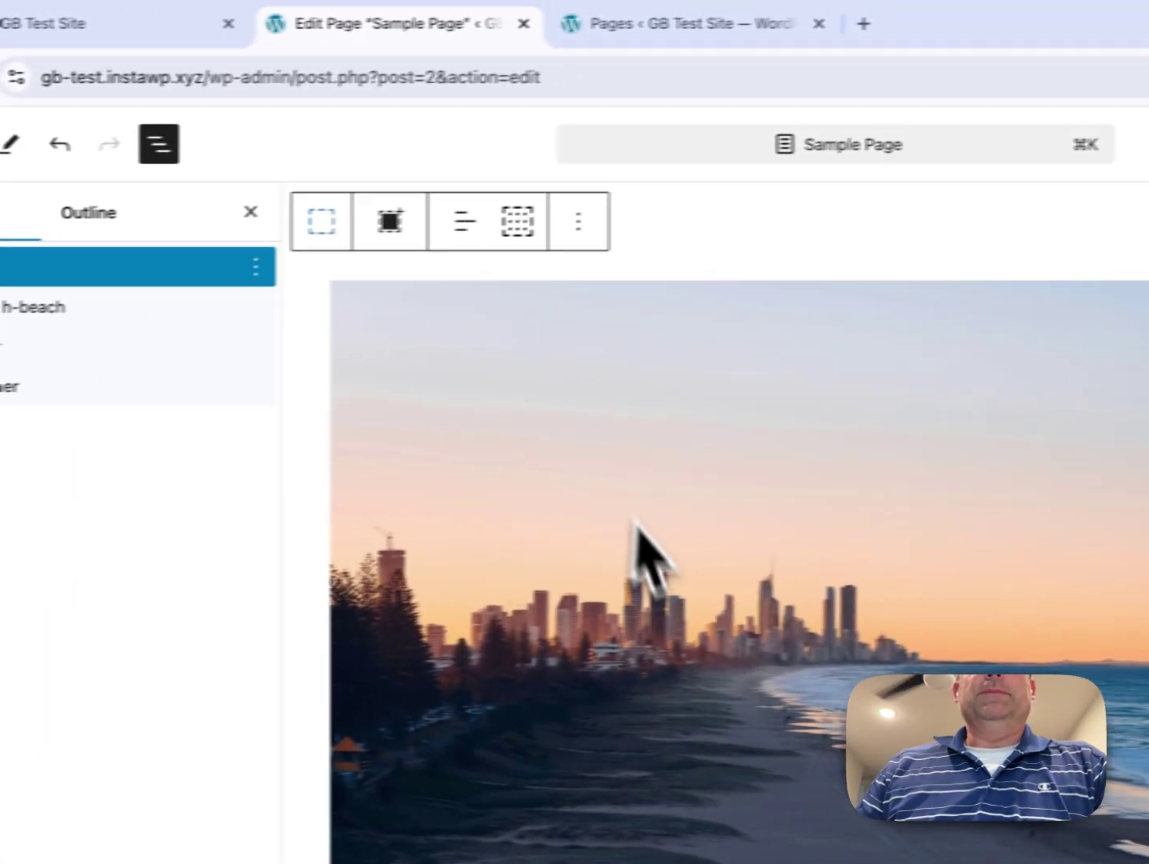
scroll(769, 688, down, 5)
scroll(703, 712, up, 10)
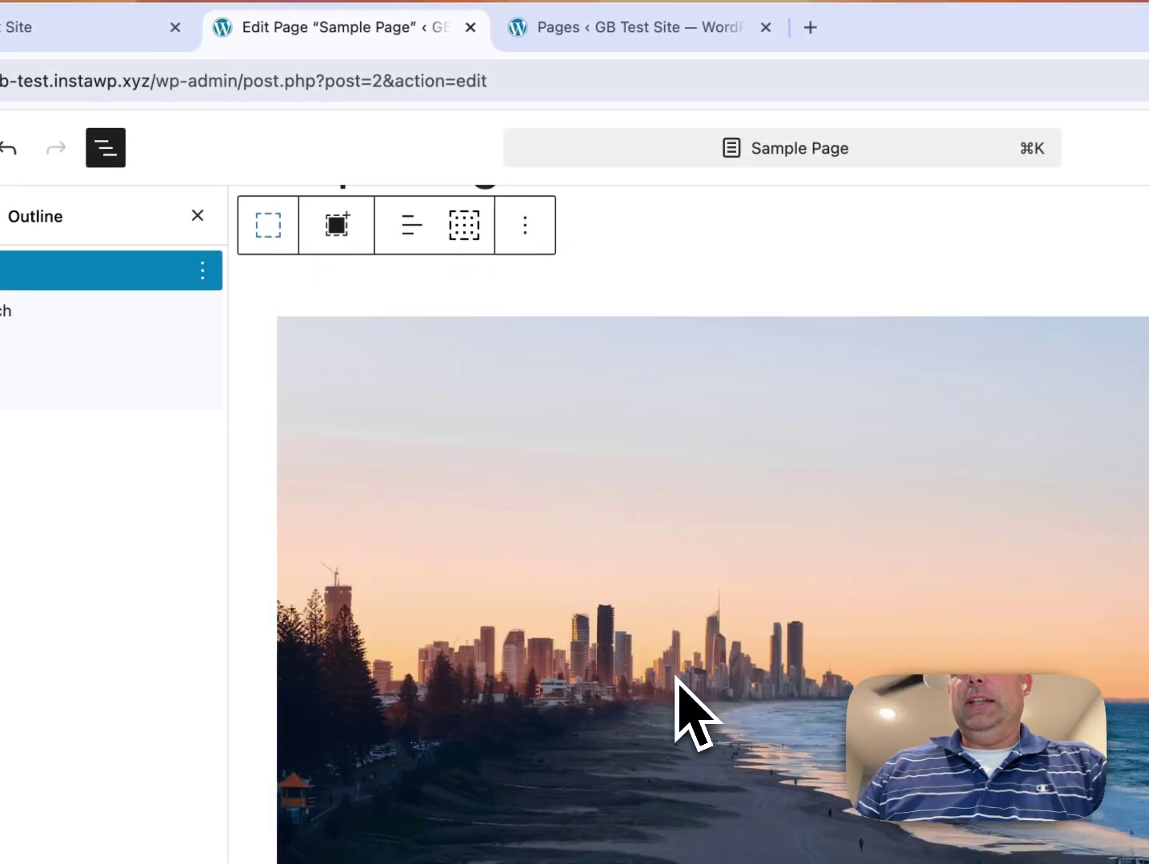
scroll(688, 704, down, 10)
scroll(689, 704, up, 10)
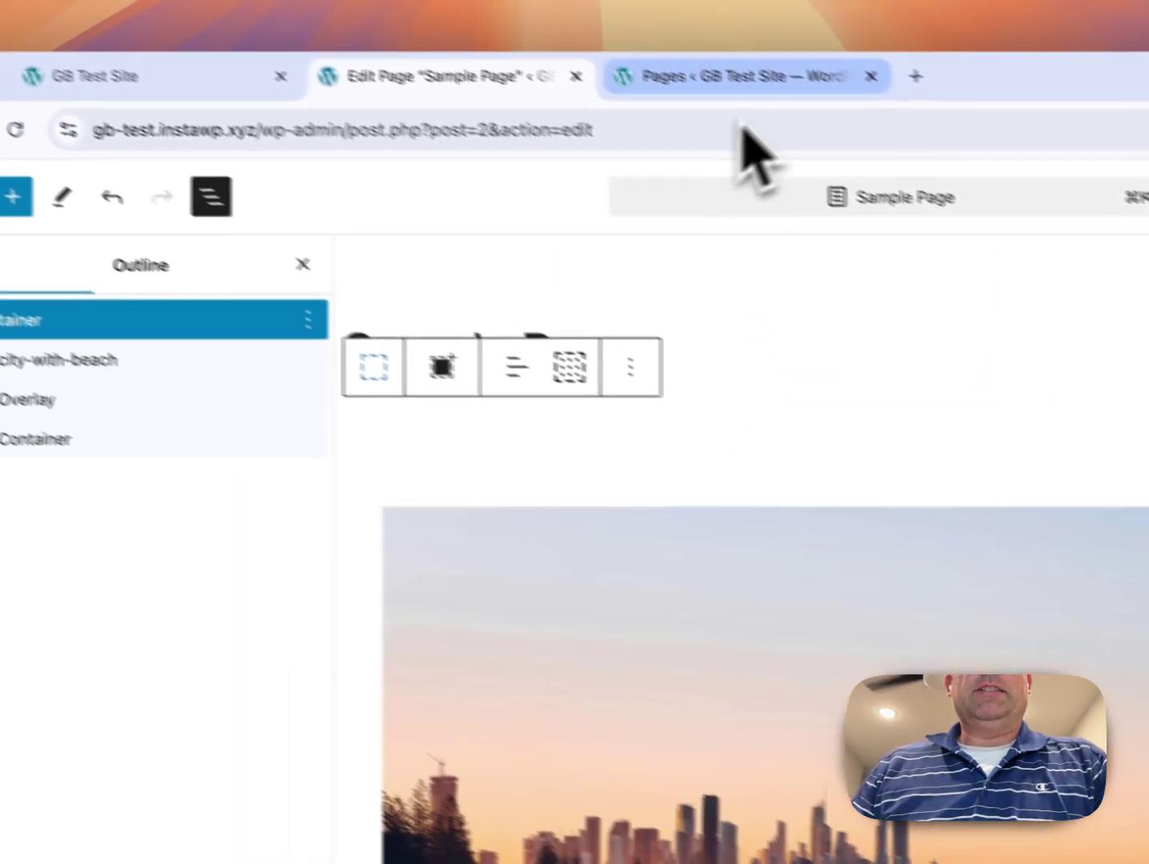
Step: Create a WordPress page titled "New Page" and publish it
click(688, 29)
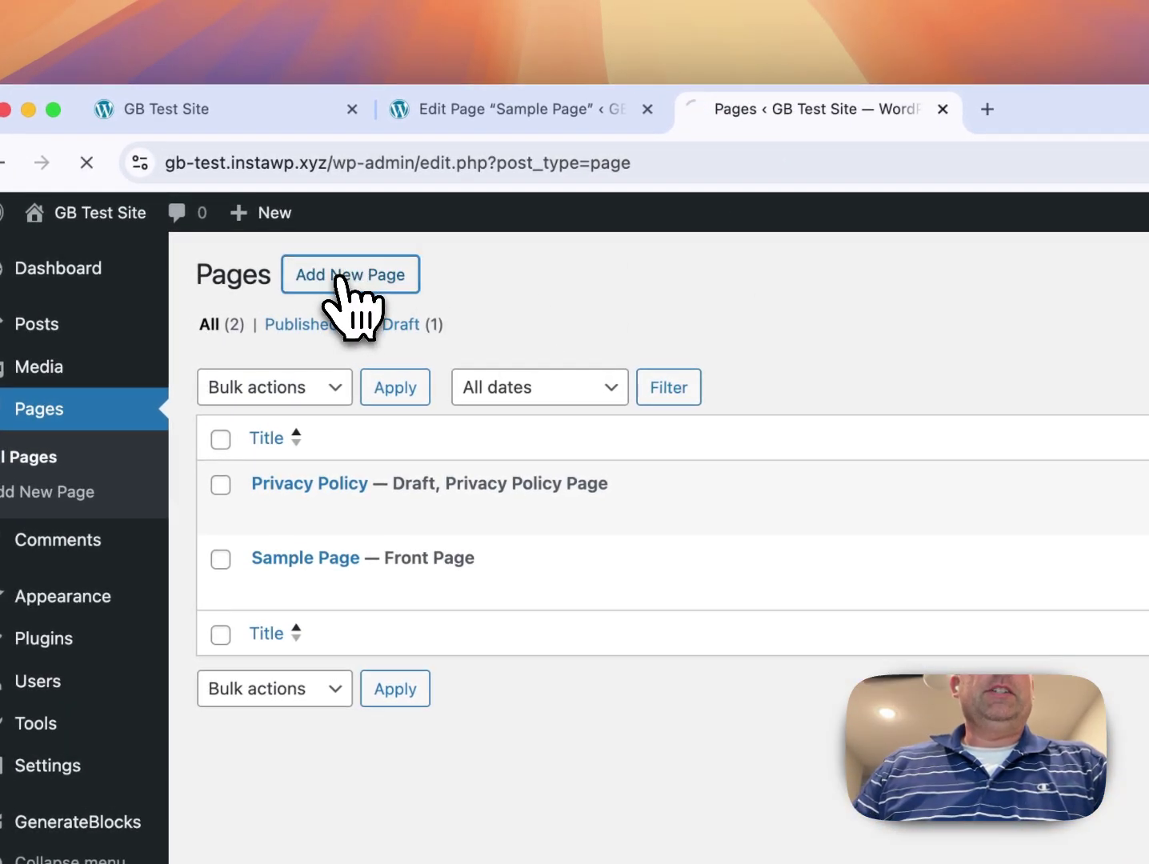
click(341, 276)
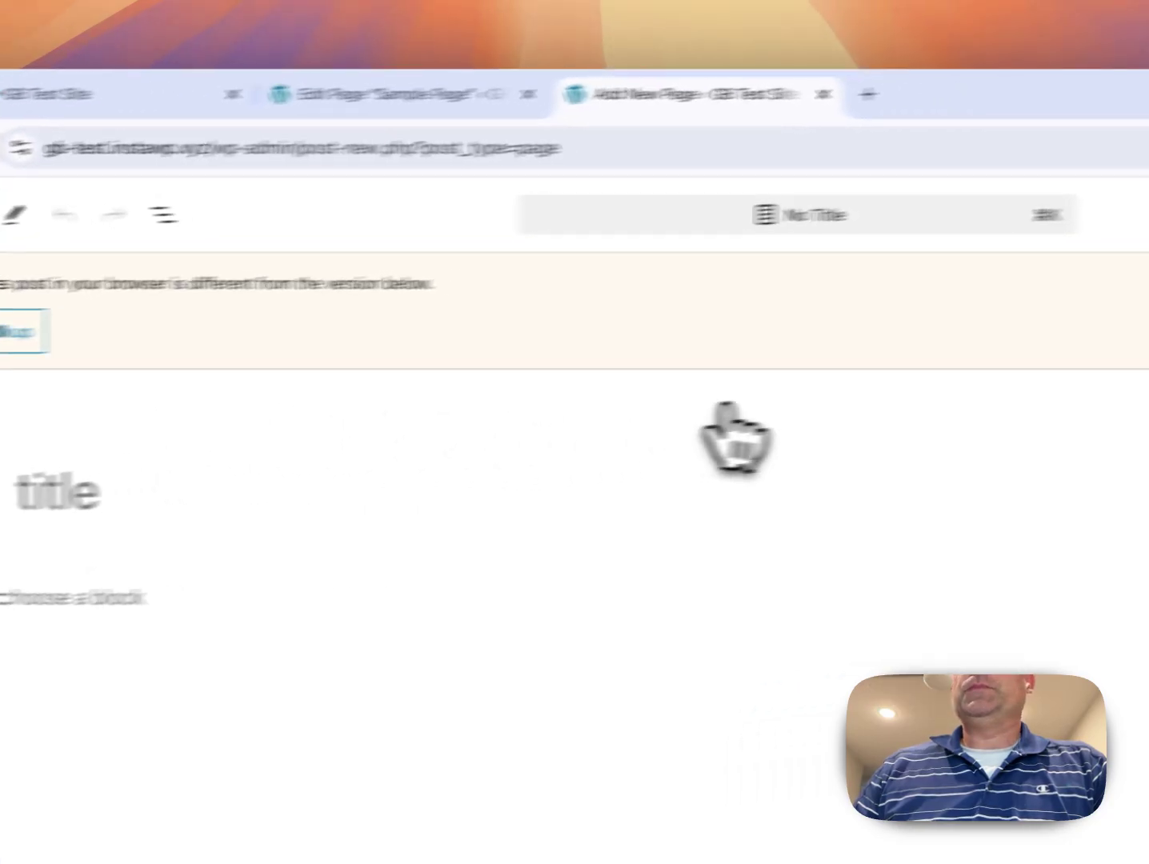
click(875, 302)
click(35, 375)
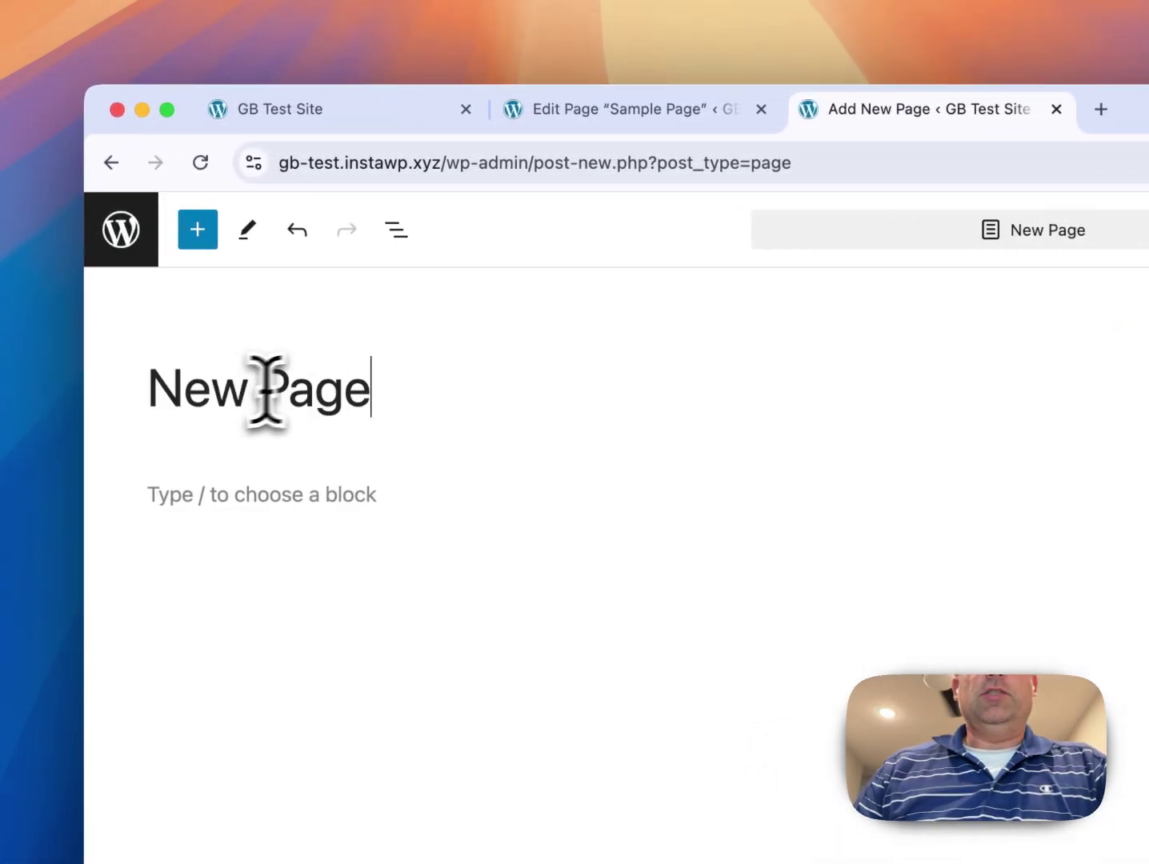
click(902, 232)
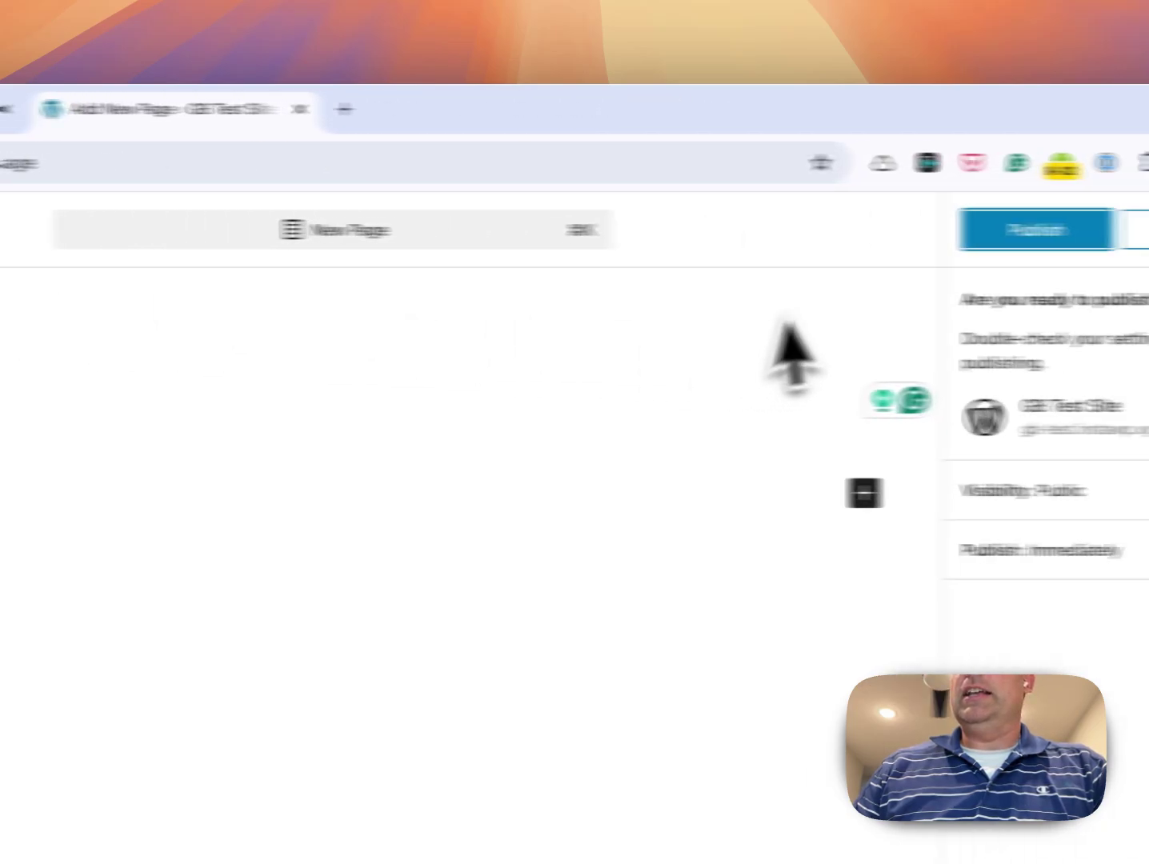
click(1021, 239)
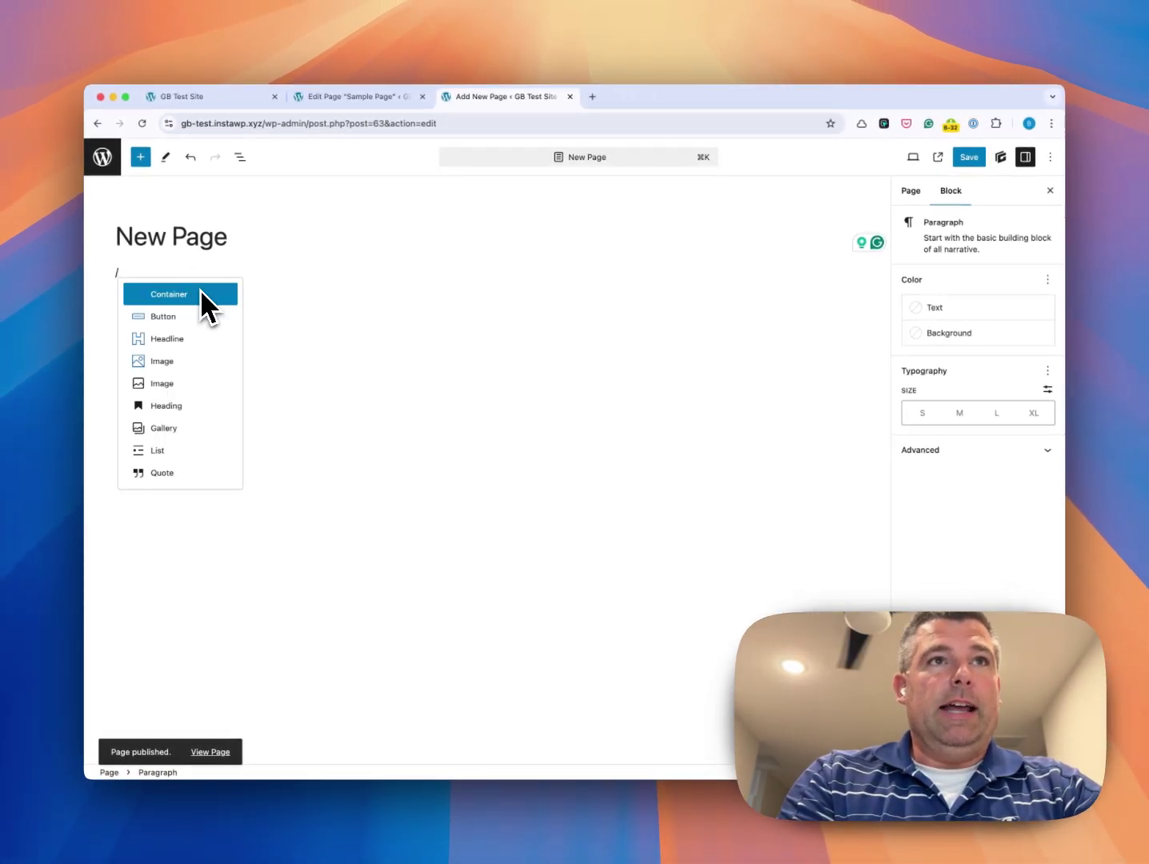
Step: Insert a nested Container block below the page title and rename the outer container to "Section"
click(200, 293)
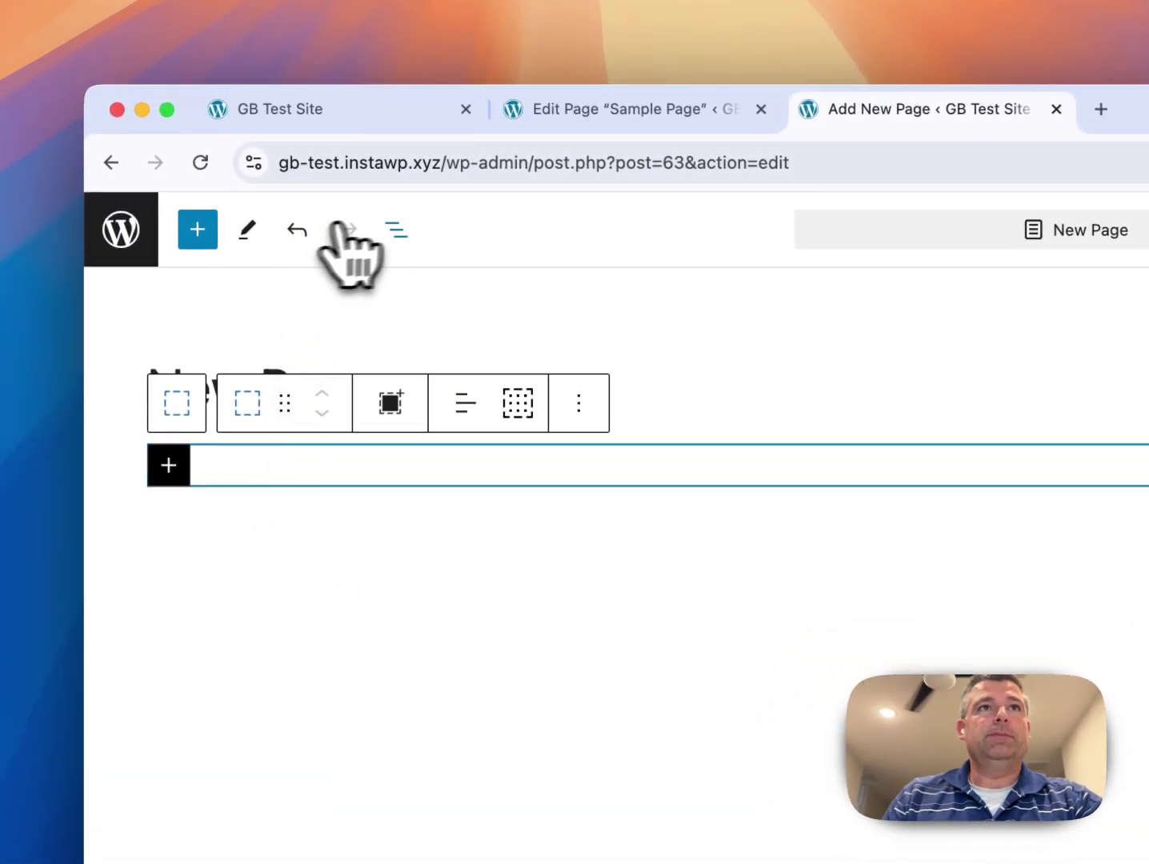
click(396, 229)
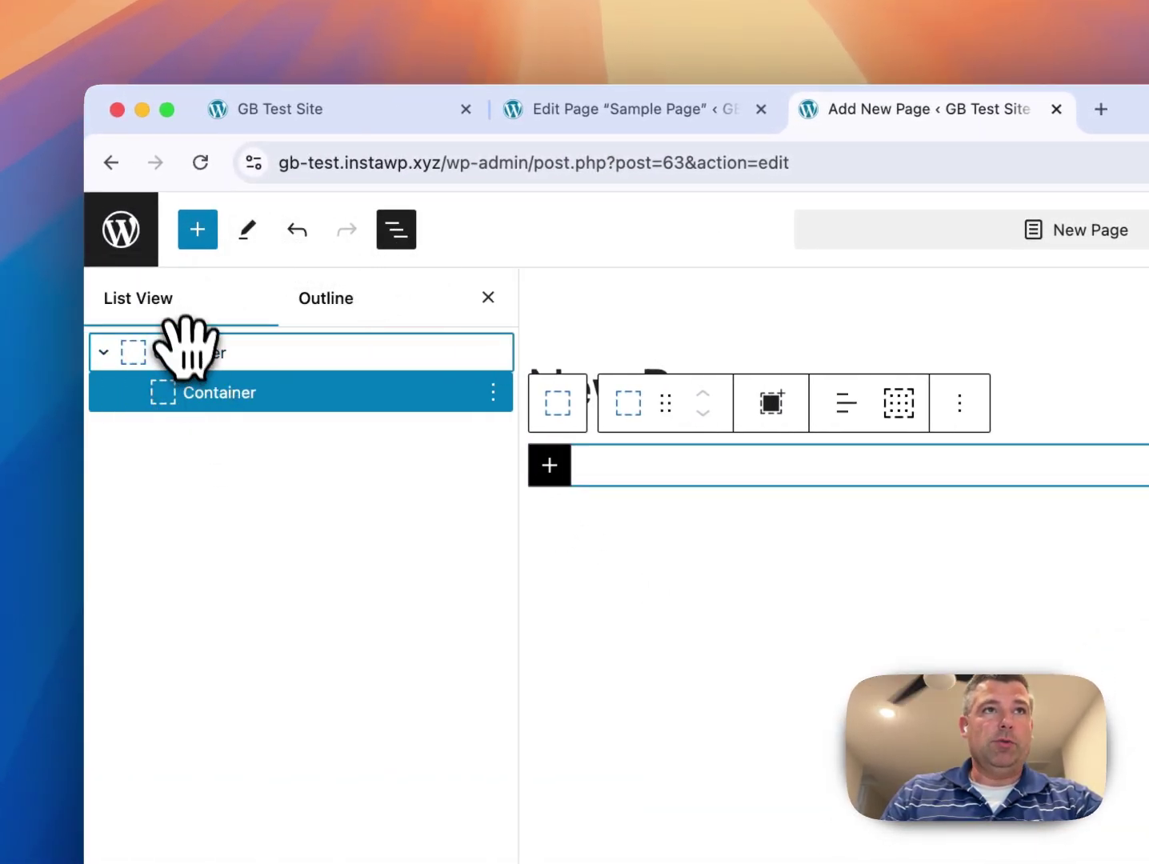
click(180, 352)
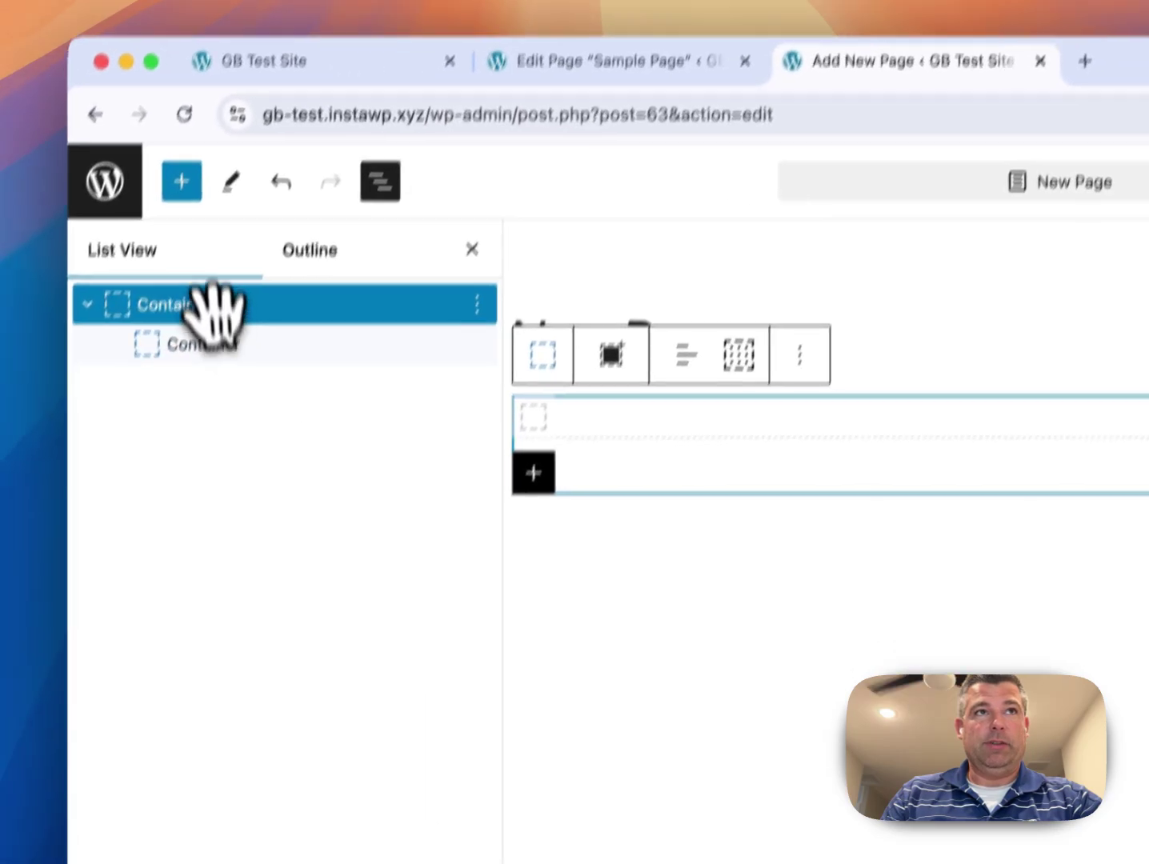
right_click(210, 230)
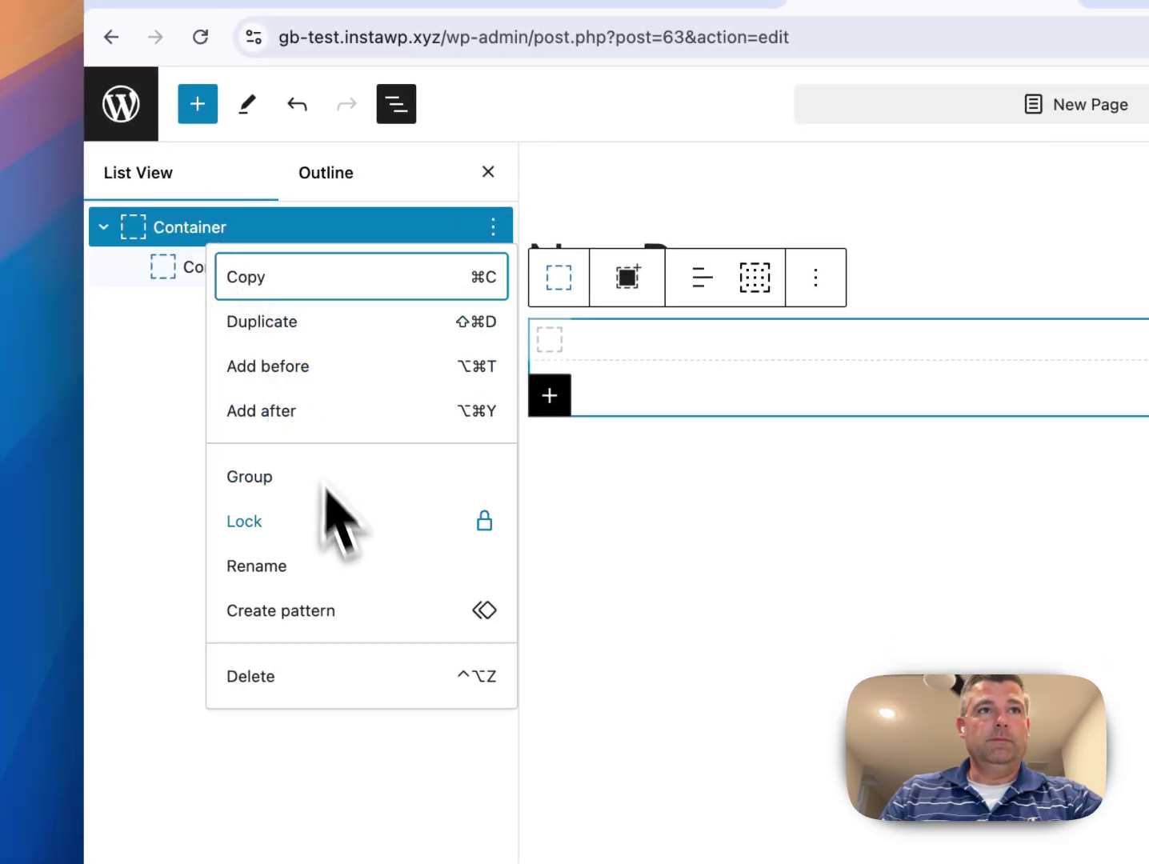
click(277, 584)
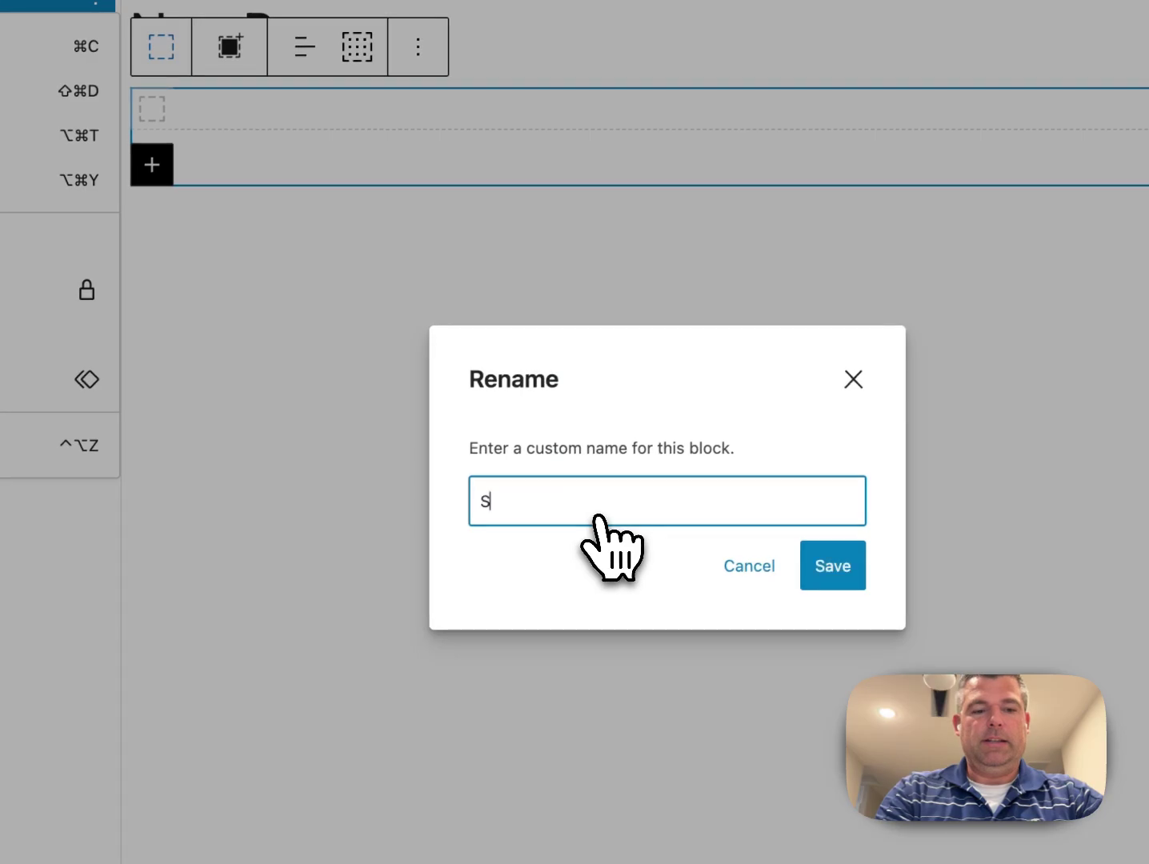
text(Section)
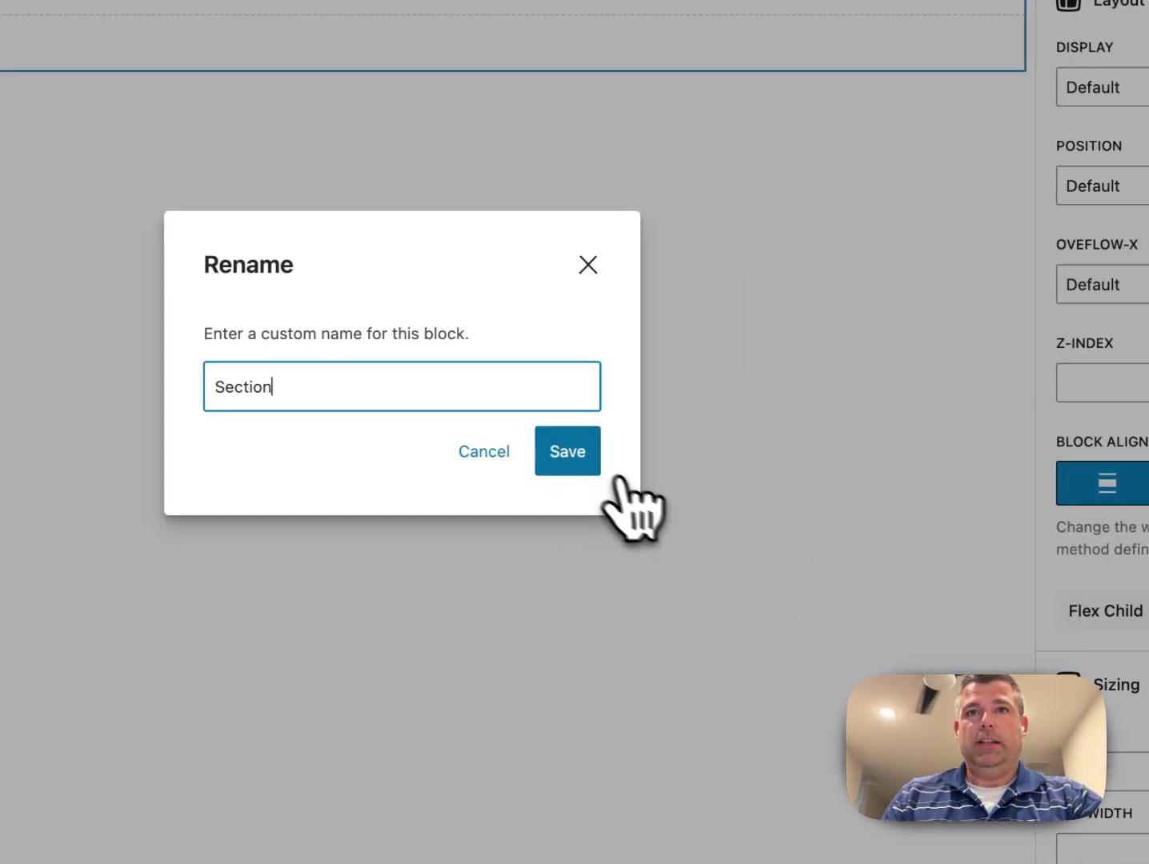
click(837, 570)
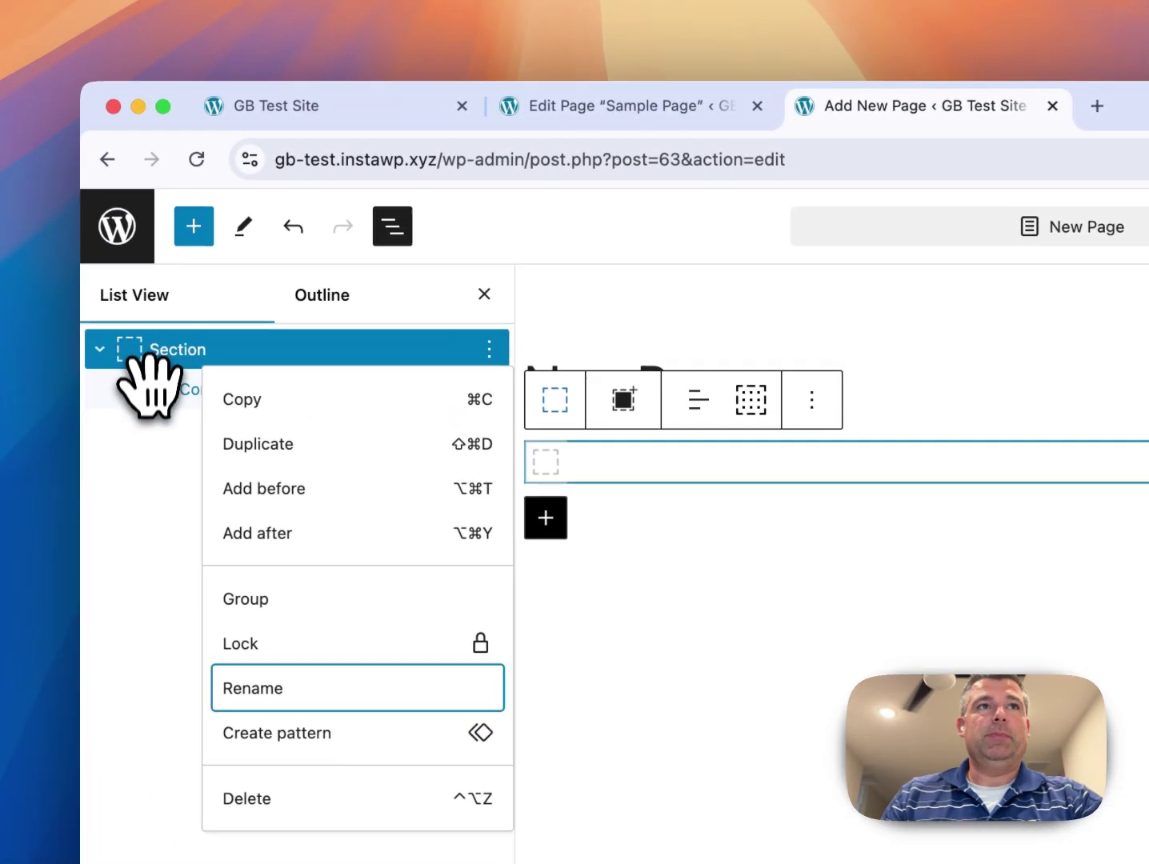
click(128, 320)
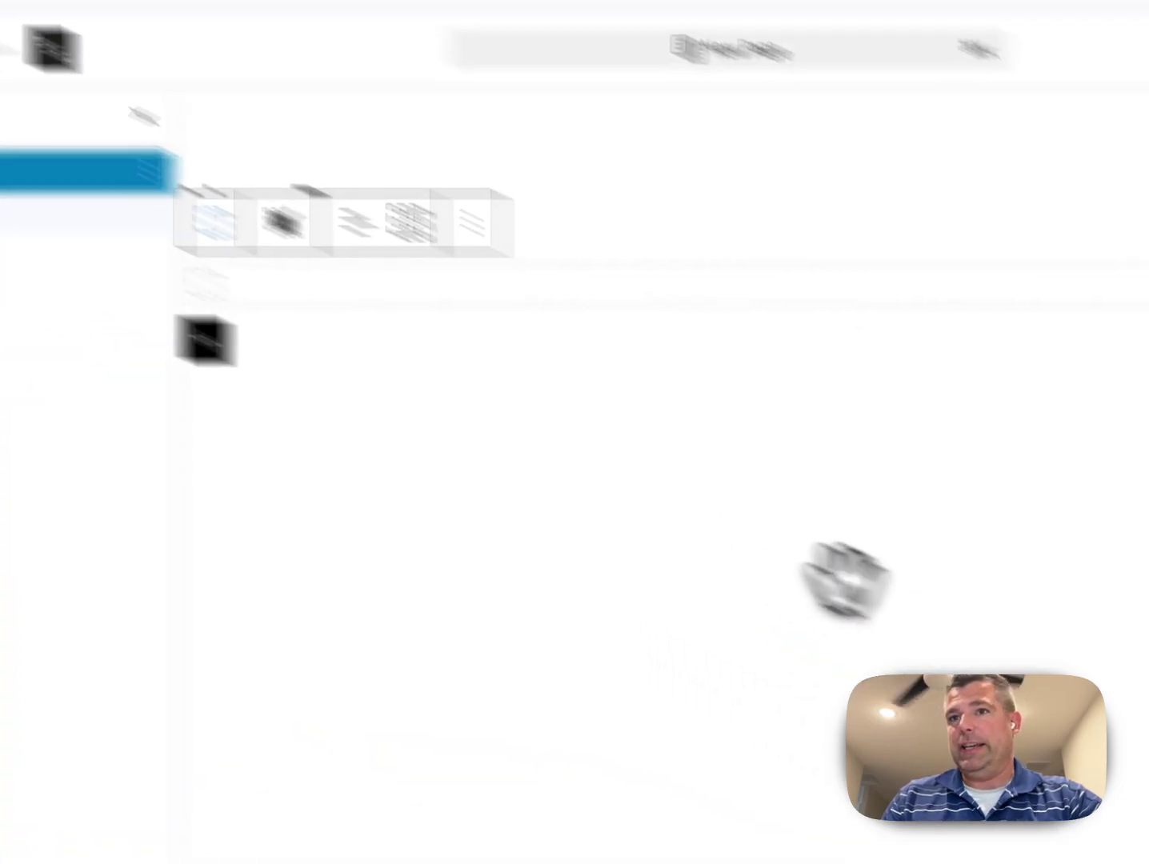
Step: Change the HTML tag name of the outer Section container to section
scroll(929, 480, down, 12)
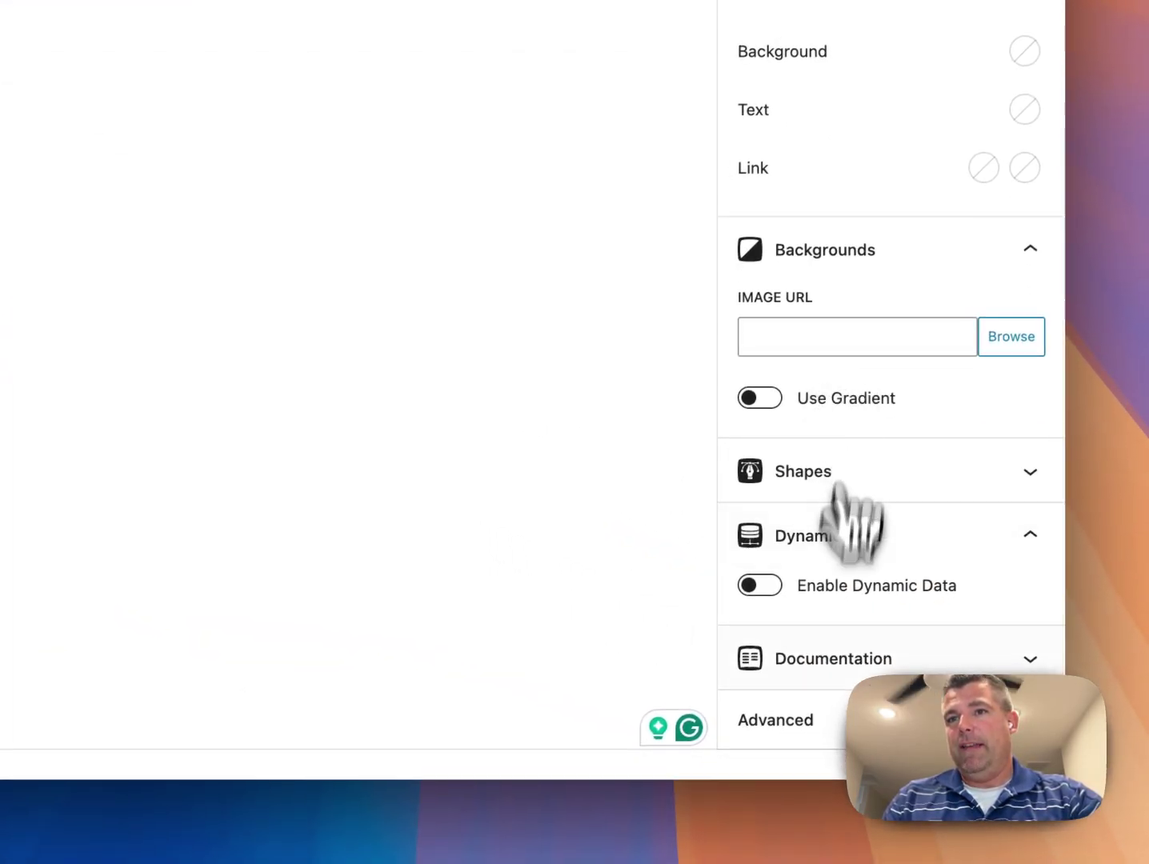
click(804, 721)
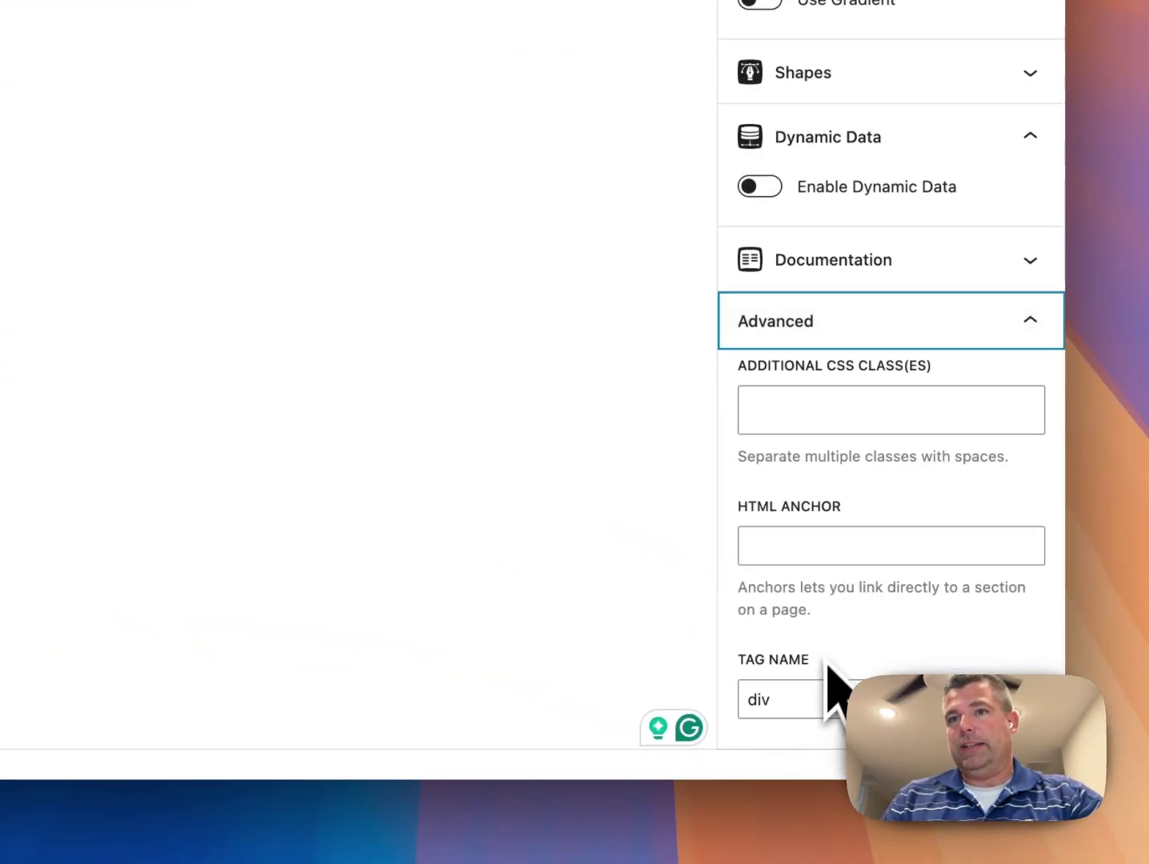
click(832, 717)
click(800, 754)
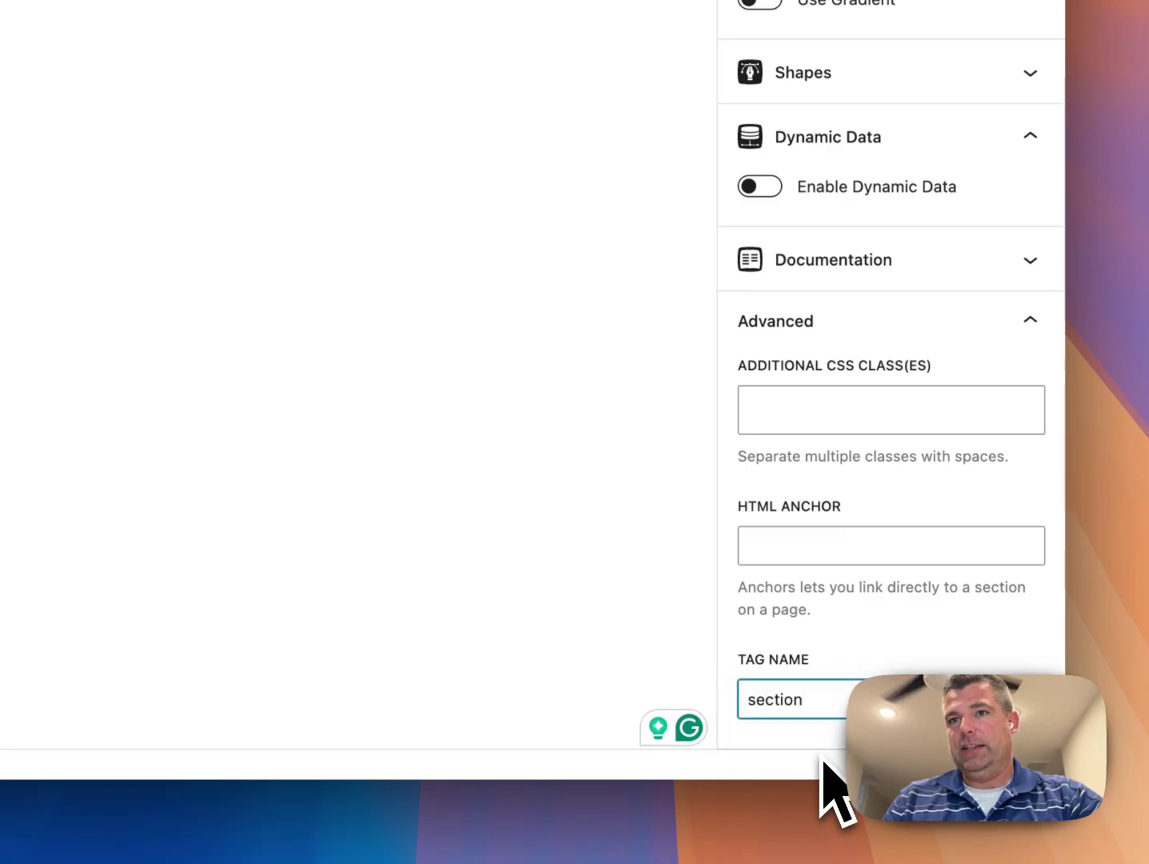
Step: Set the Section container's padding to 5 rem at top and bottom and 2 rem at left and right
scroll(828, 377, up, 10)
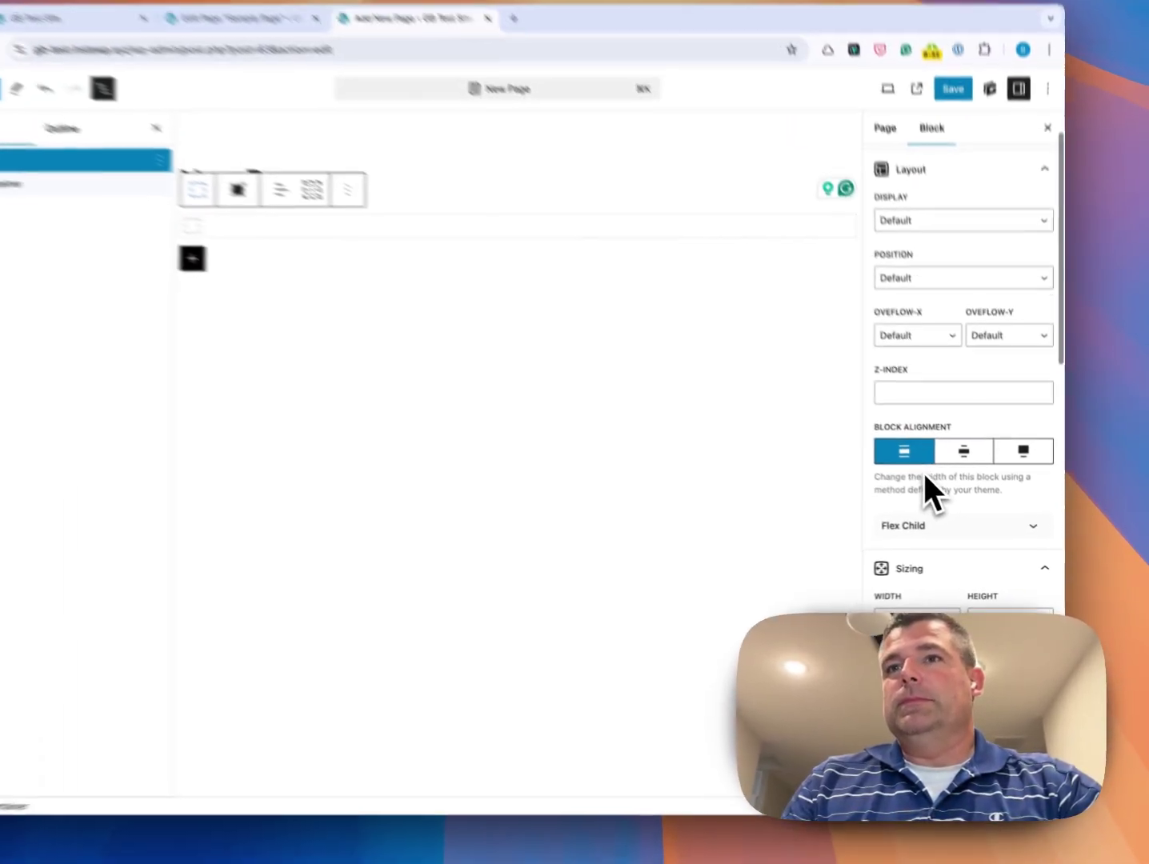
scroll(929, 480, down, 3)
scroll(920, 448, up, 5)
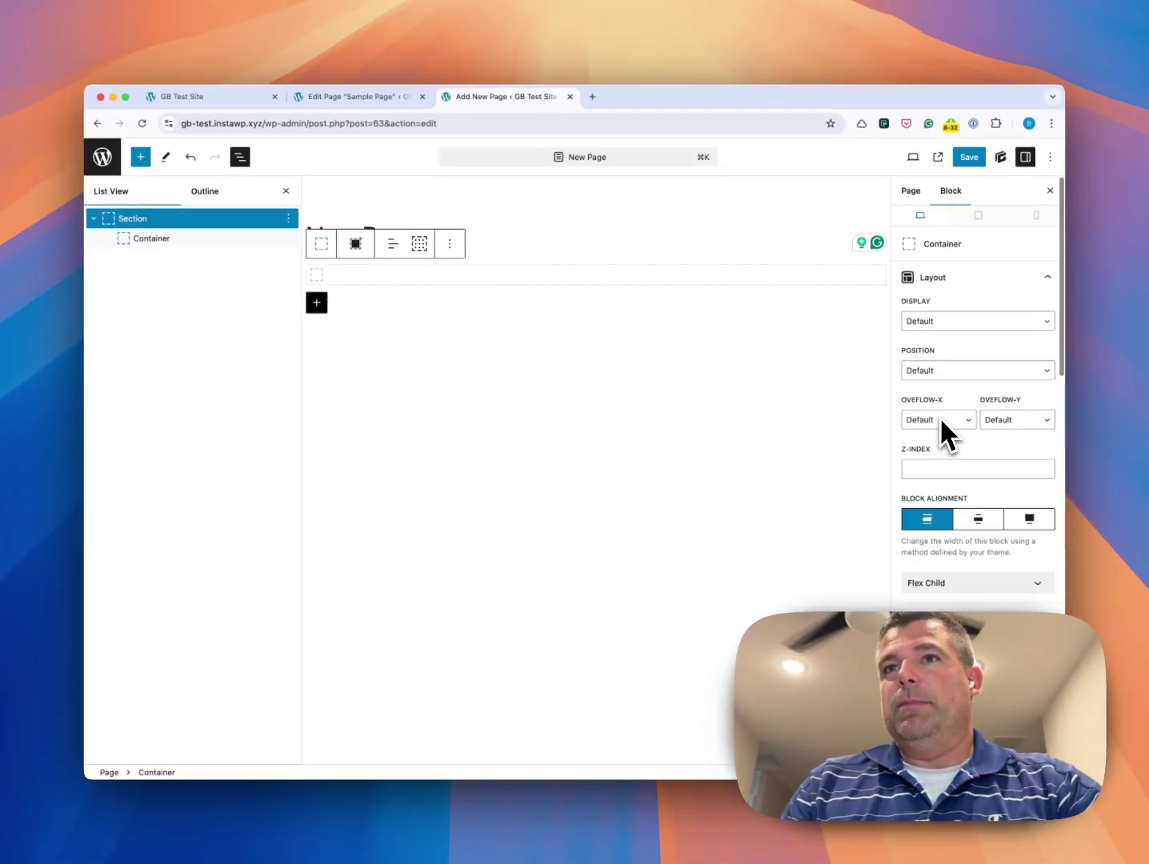
scroll(915, 410, down, 5)
scroll(941, 419, down, 3)
click(965, 473)
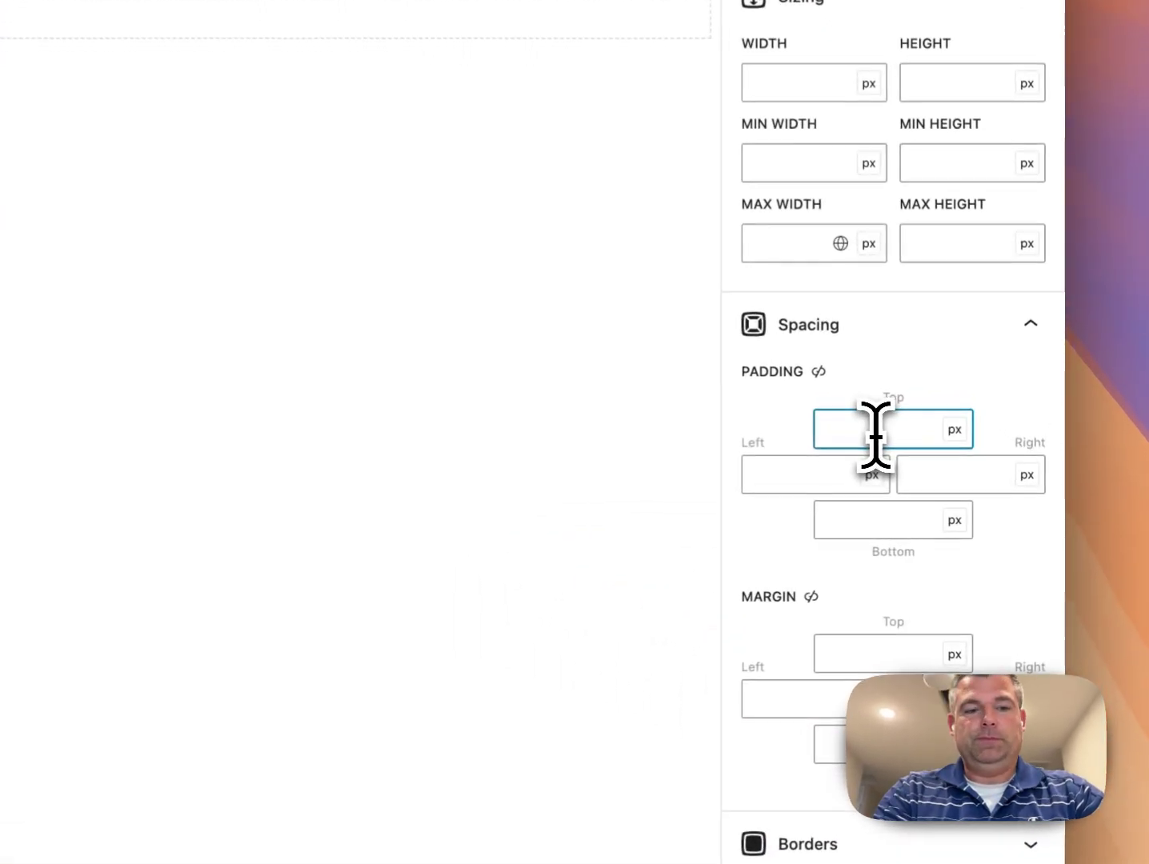
text(5)
key(Tab)
key(r)
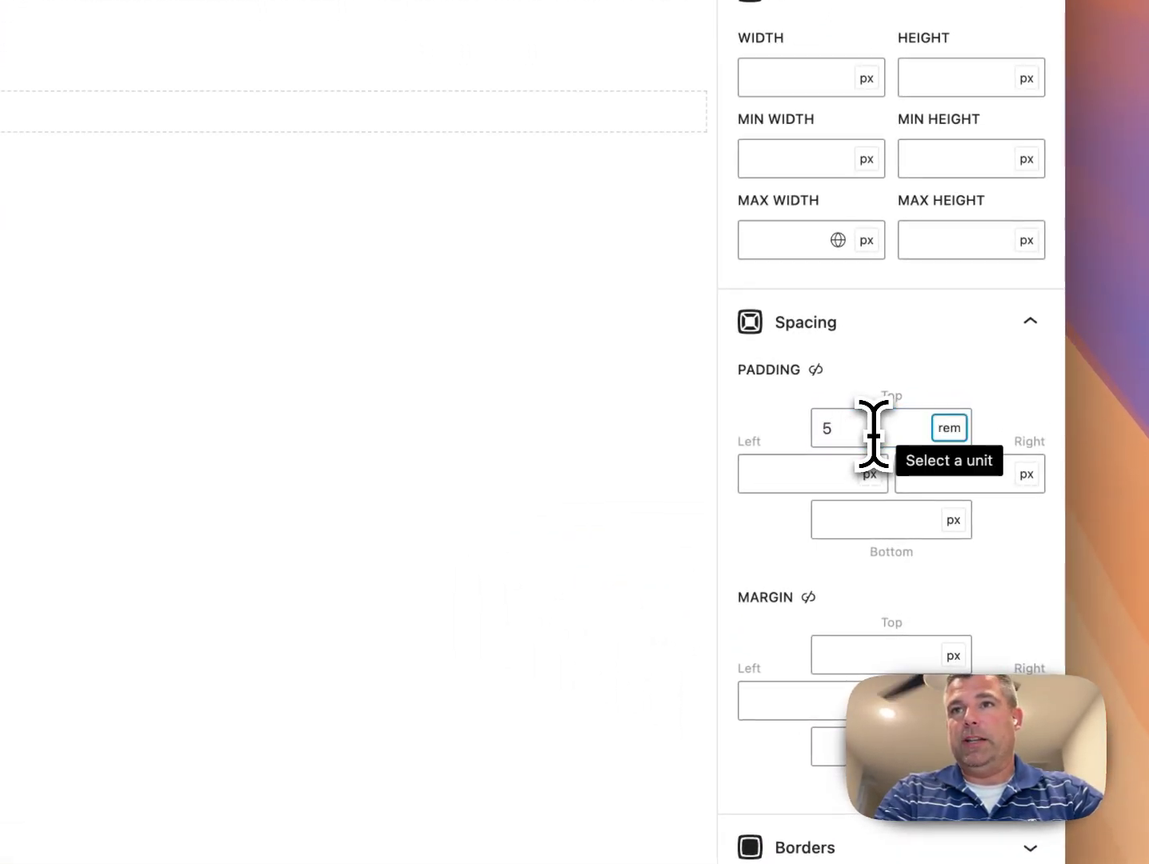
key(Tab)
text(2r)
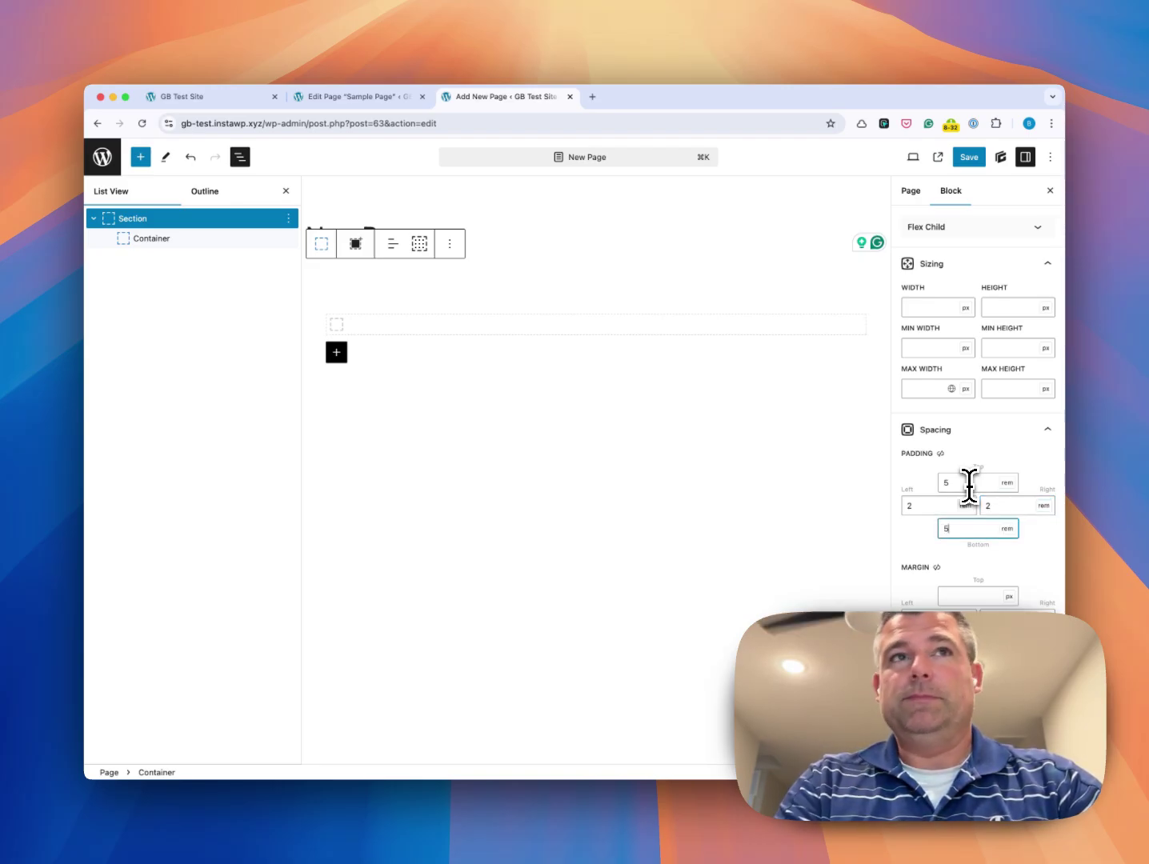
Step: Add a Headline block reading "This is a headline!" inside the inner container
click(218, 222)
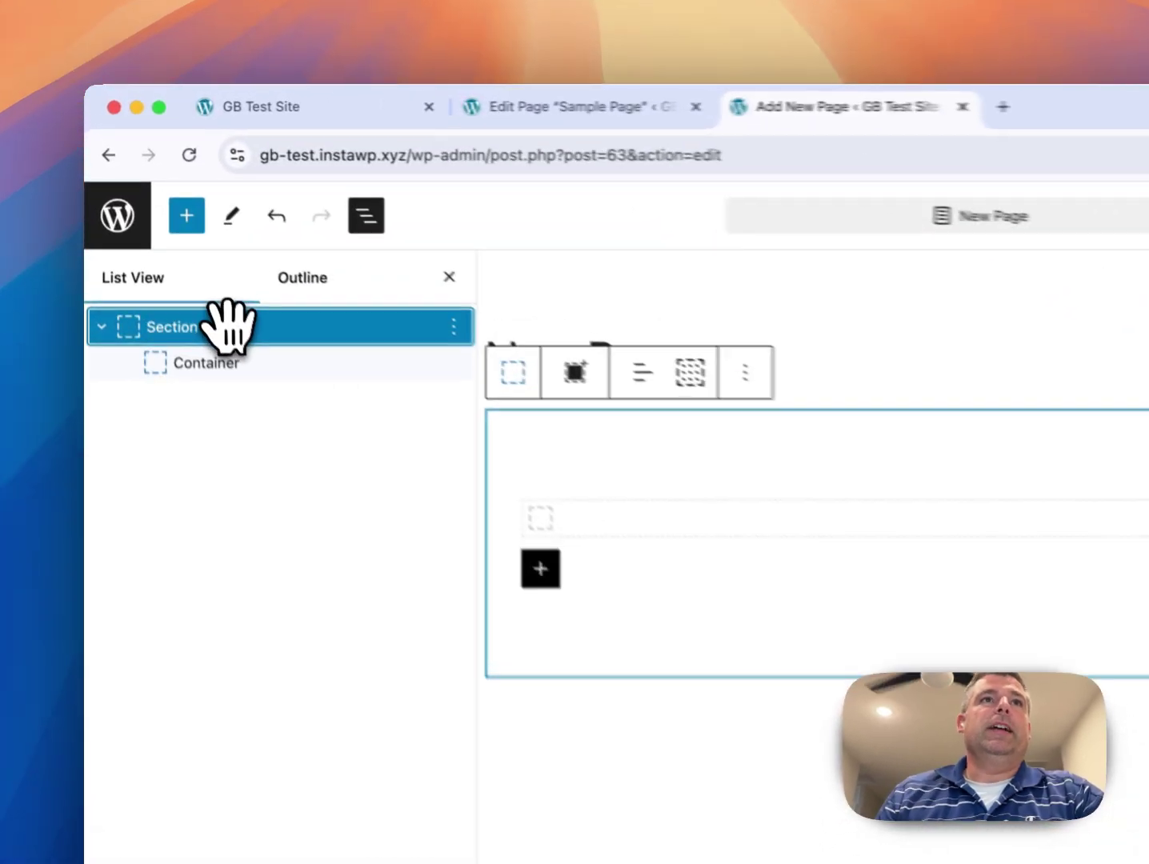
click(218, 392)
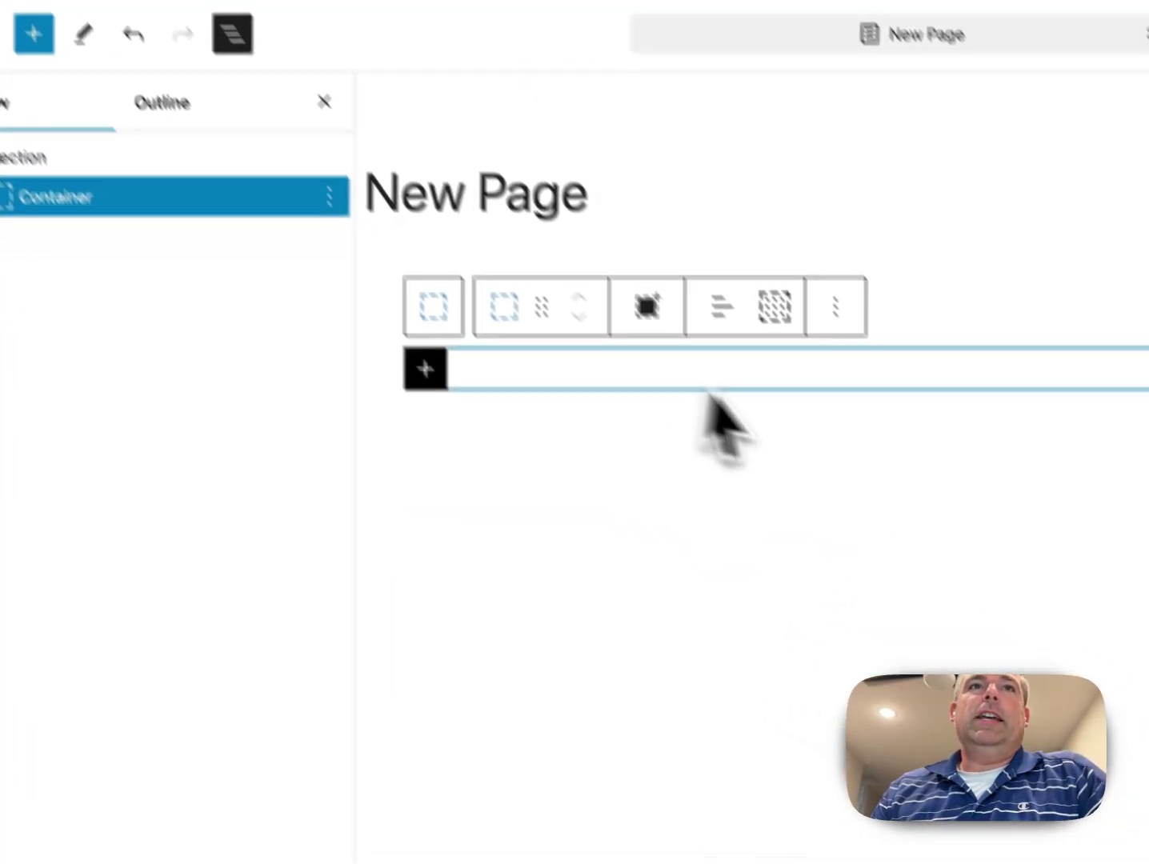
click(594, 563)
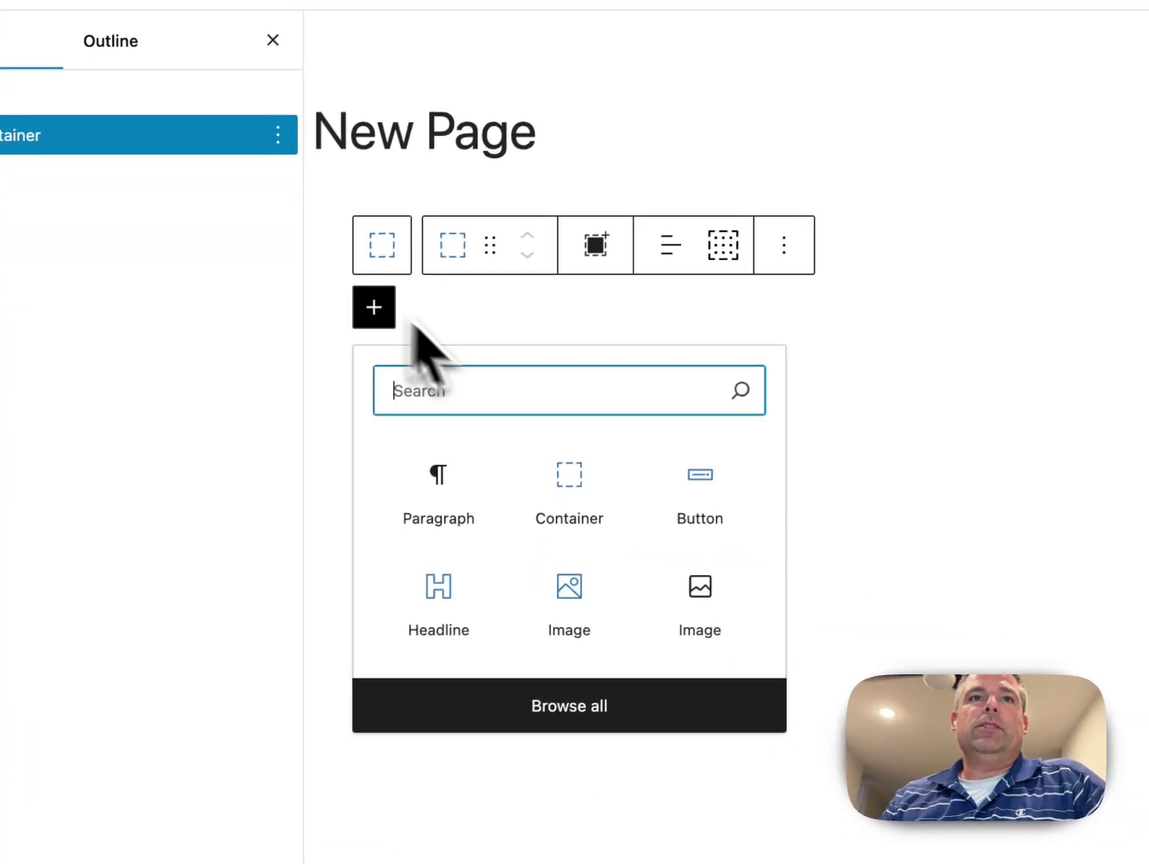
click(452, 591)
text(T)
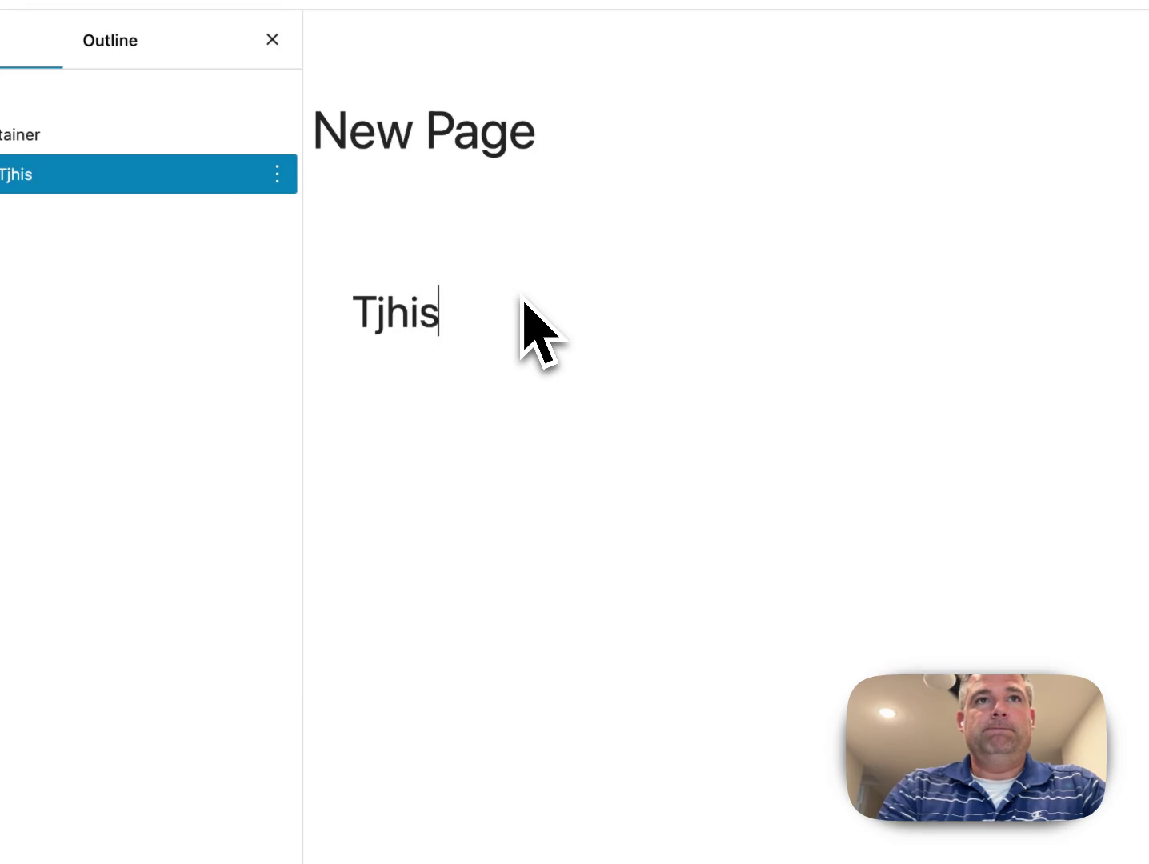
text(his is)
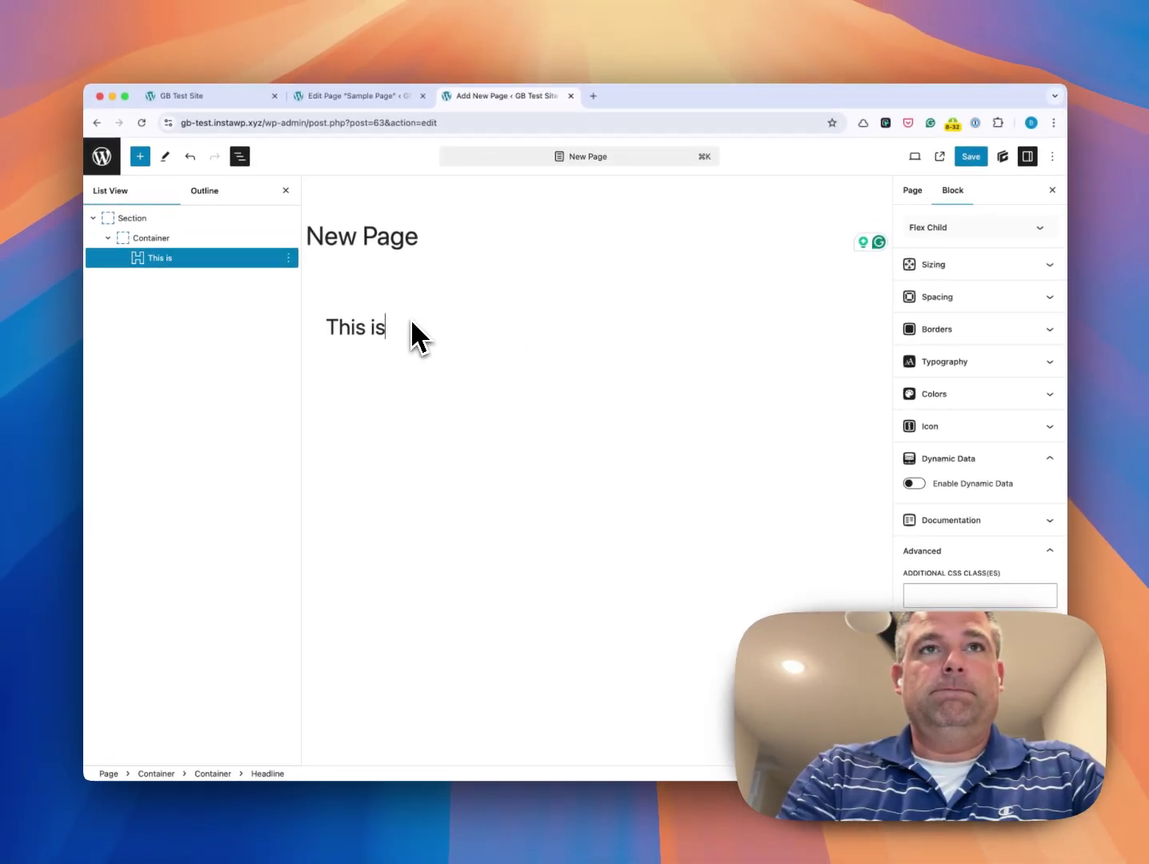
text( a headline)
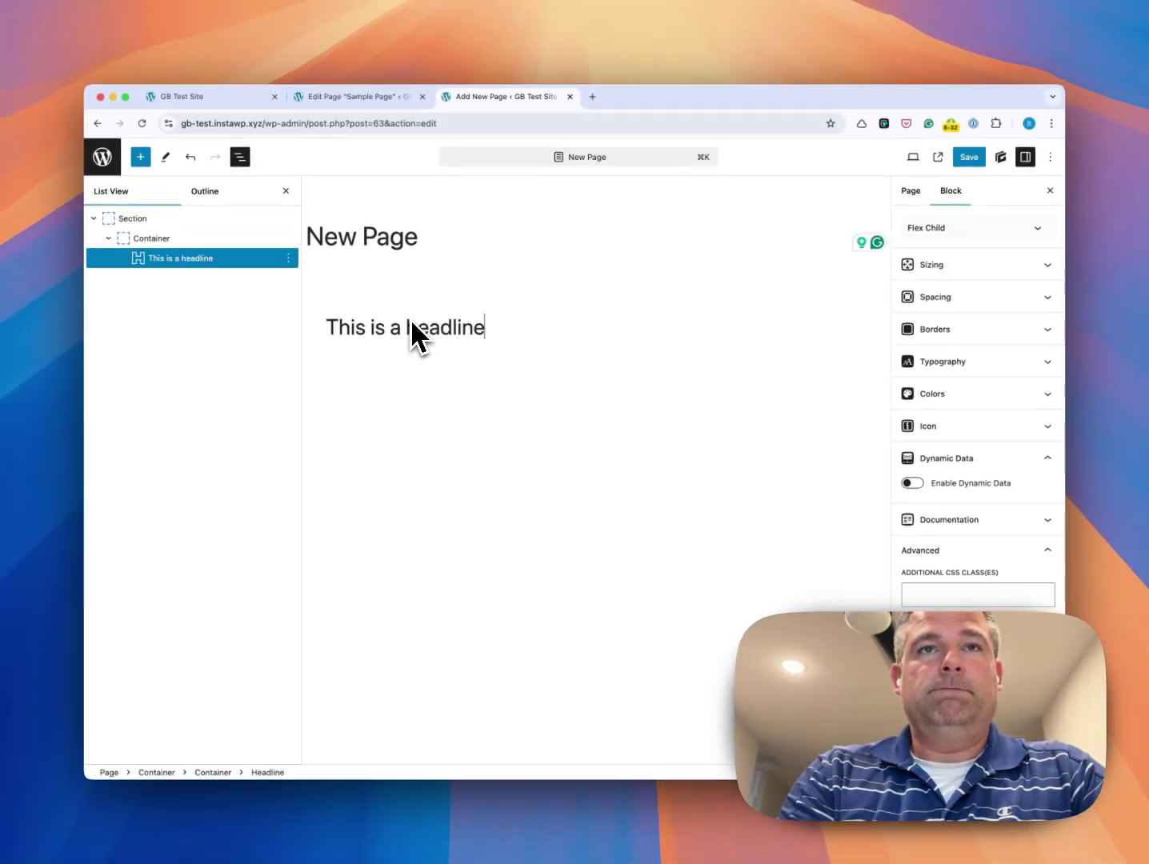
text(!)
Step: Add a paragraph reading "This is some text." below the headline, followed by a single Button block
key(Return)
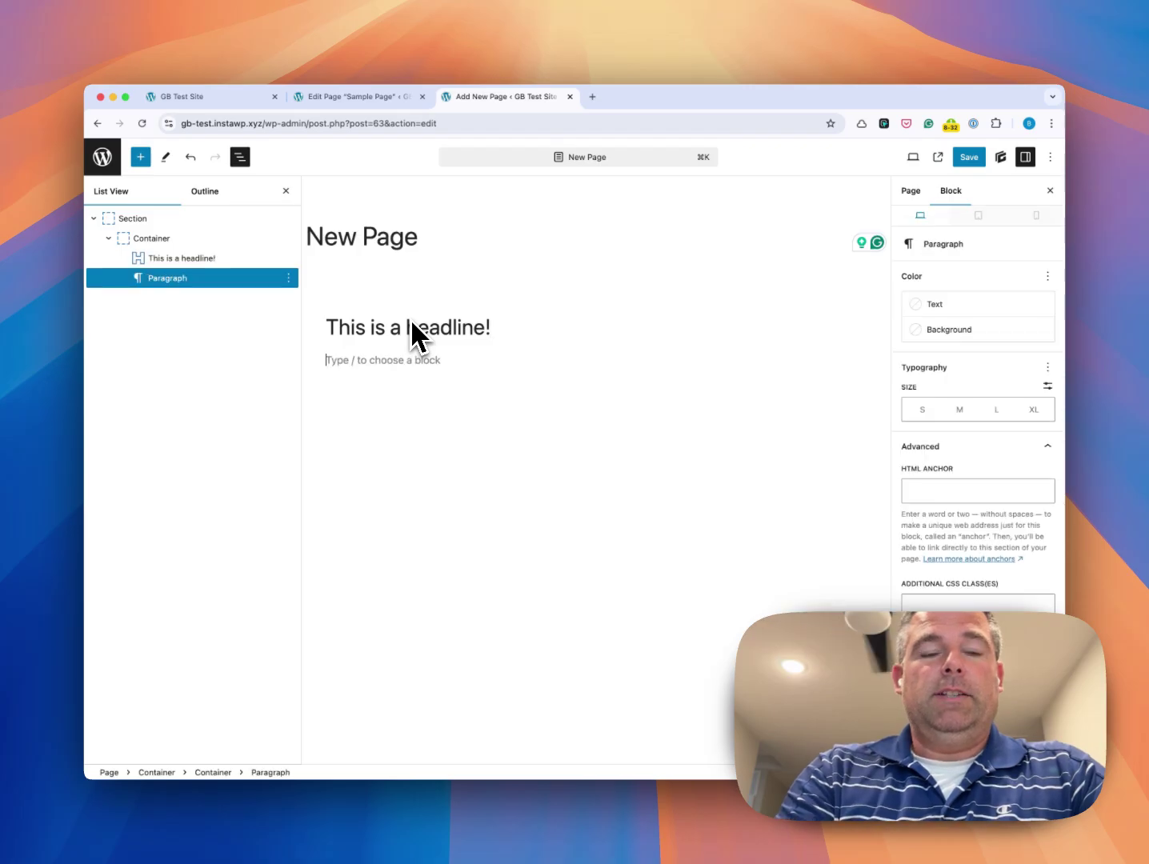
text(This is )
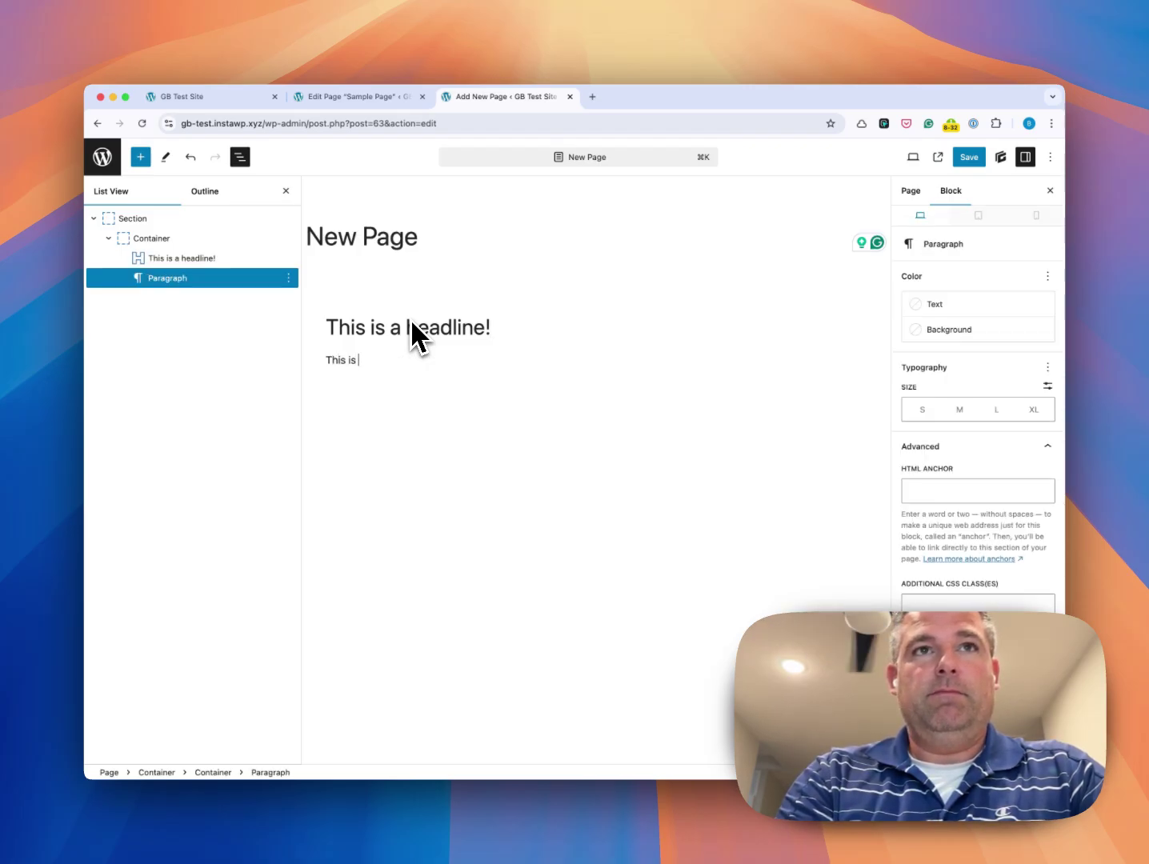
text(some text.)
key(Return)
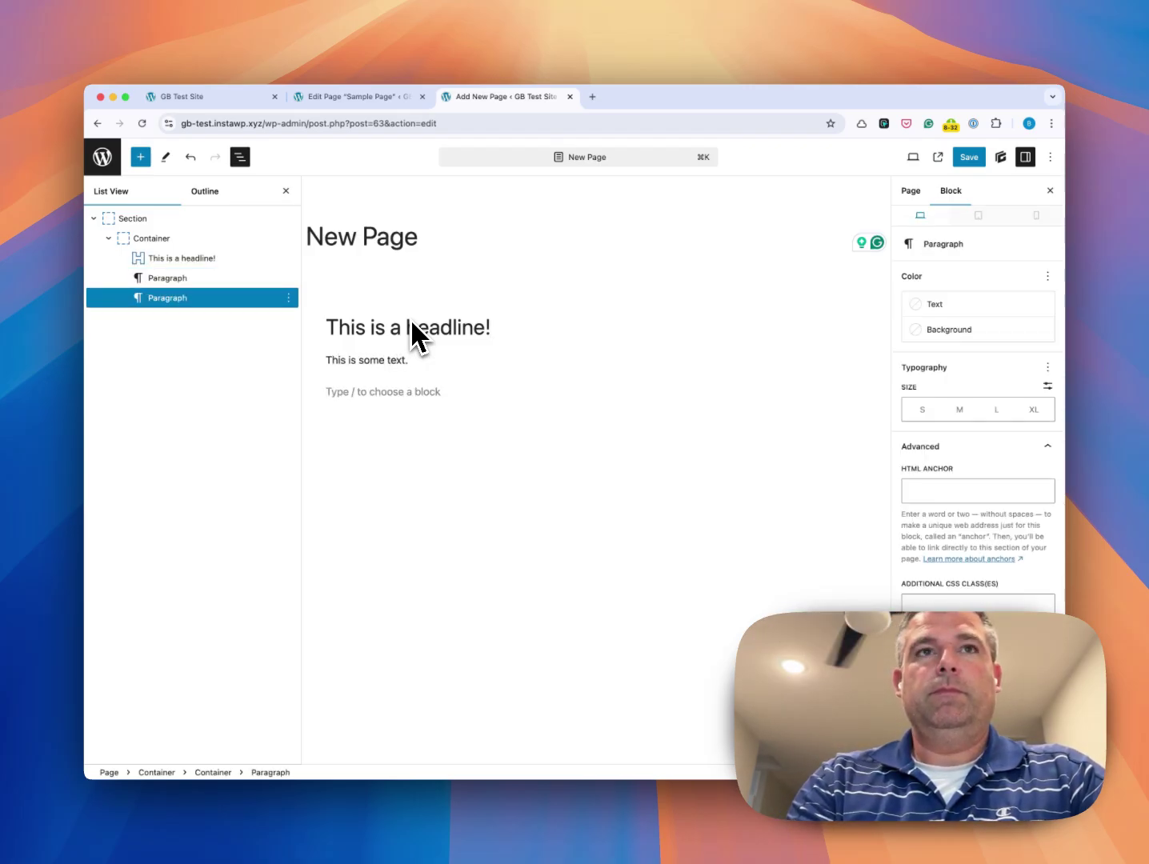
text(/button)
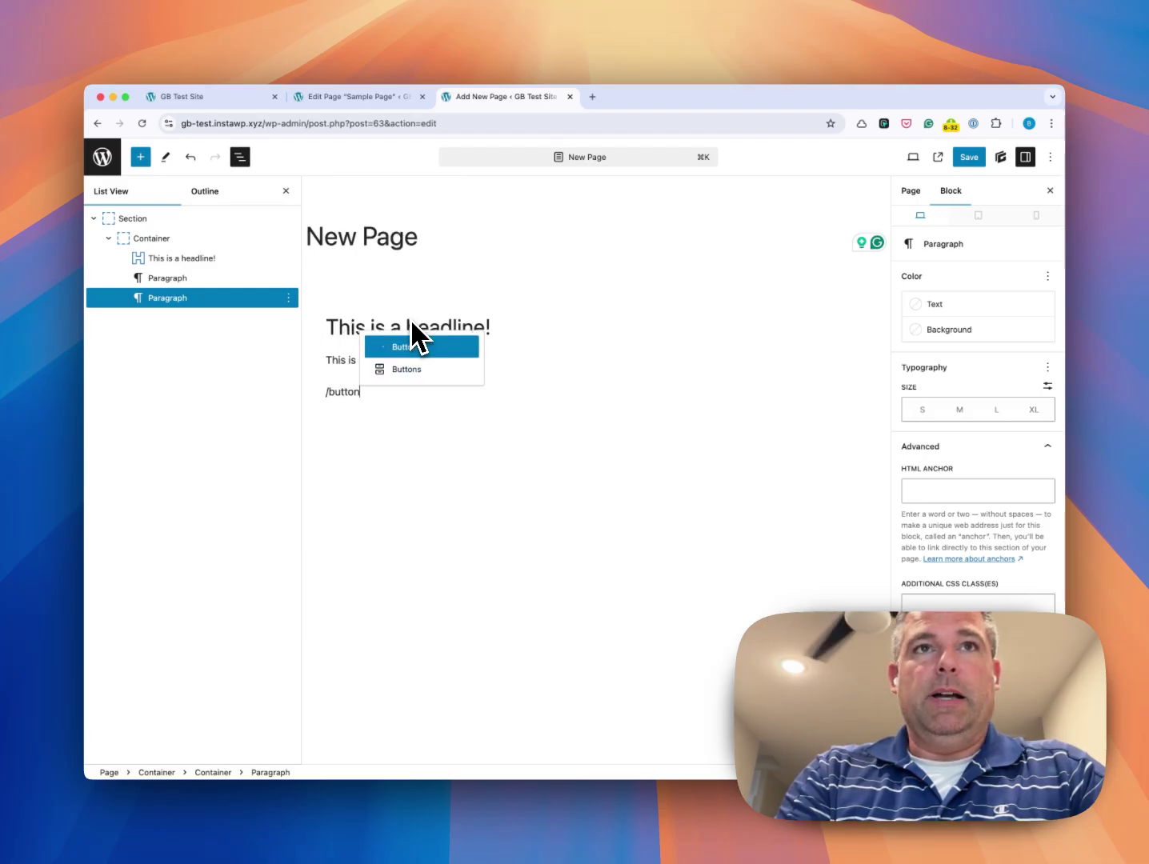
key(Return)
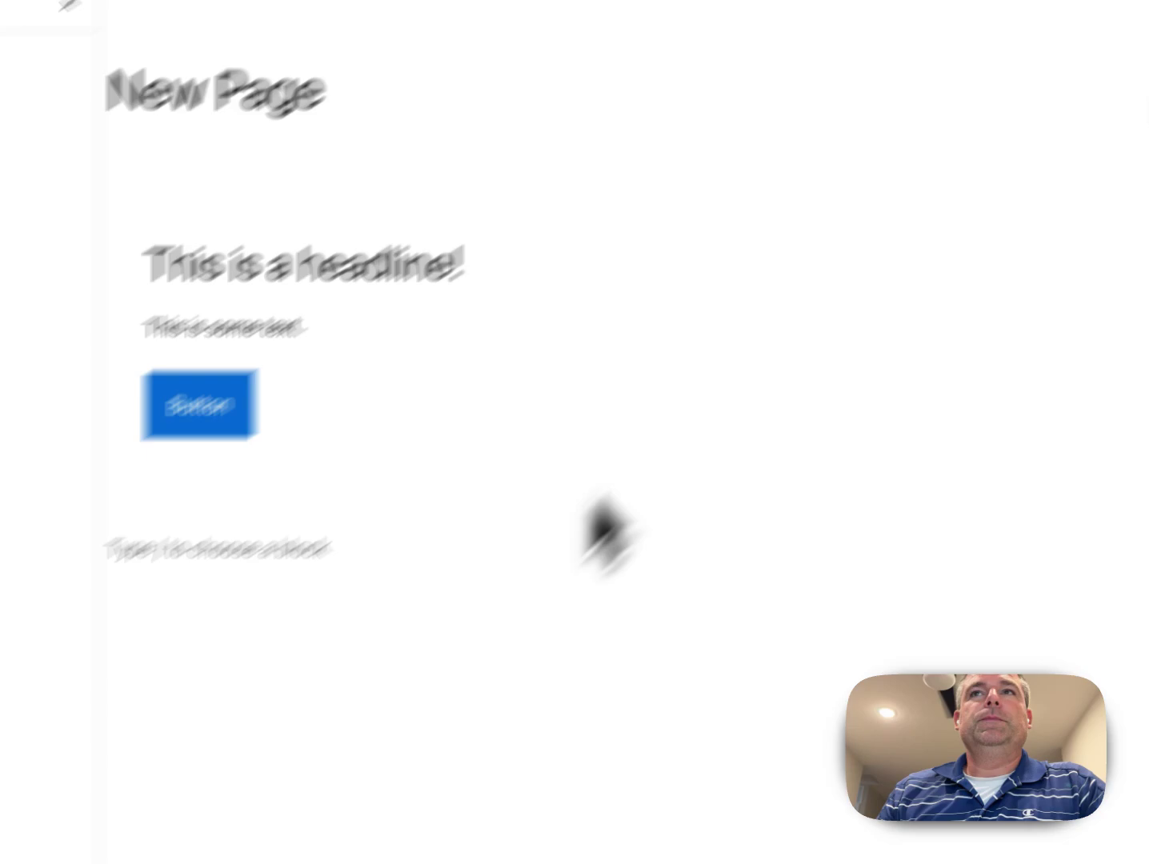
Step: Save the page and view its front end in a new browser tab
click(905, 195)
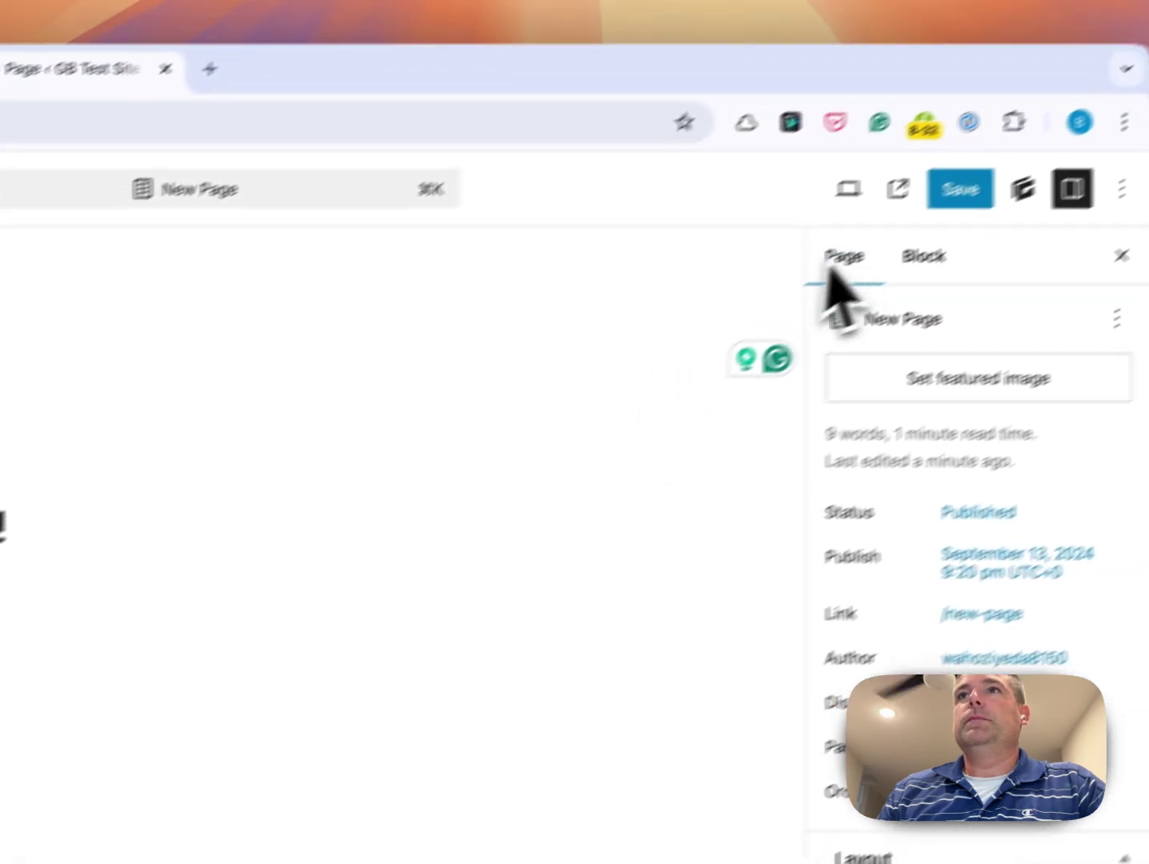
click(960, 188)
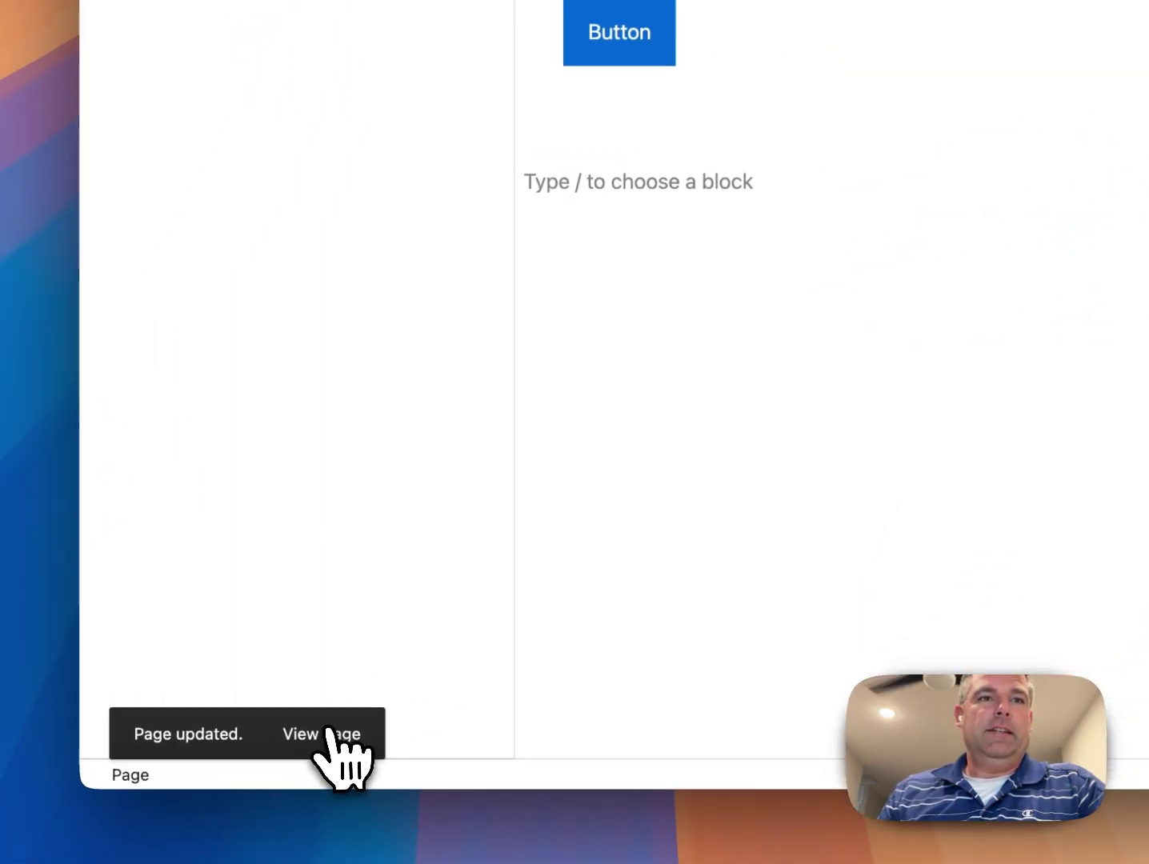
right_click(331, 734)
click(464, 554)
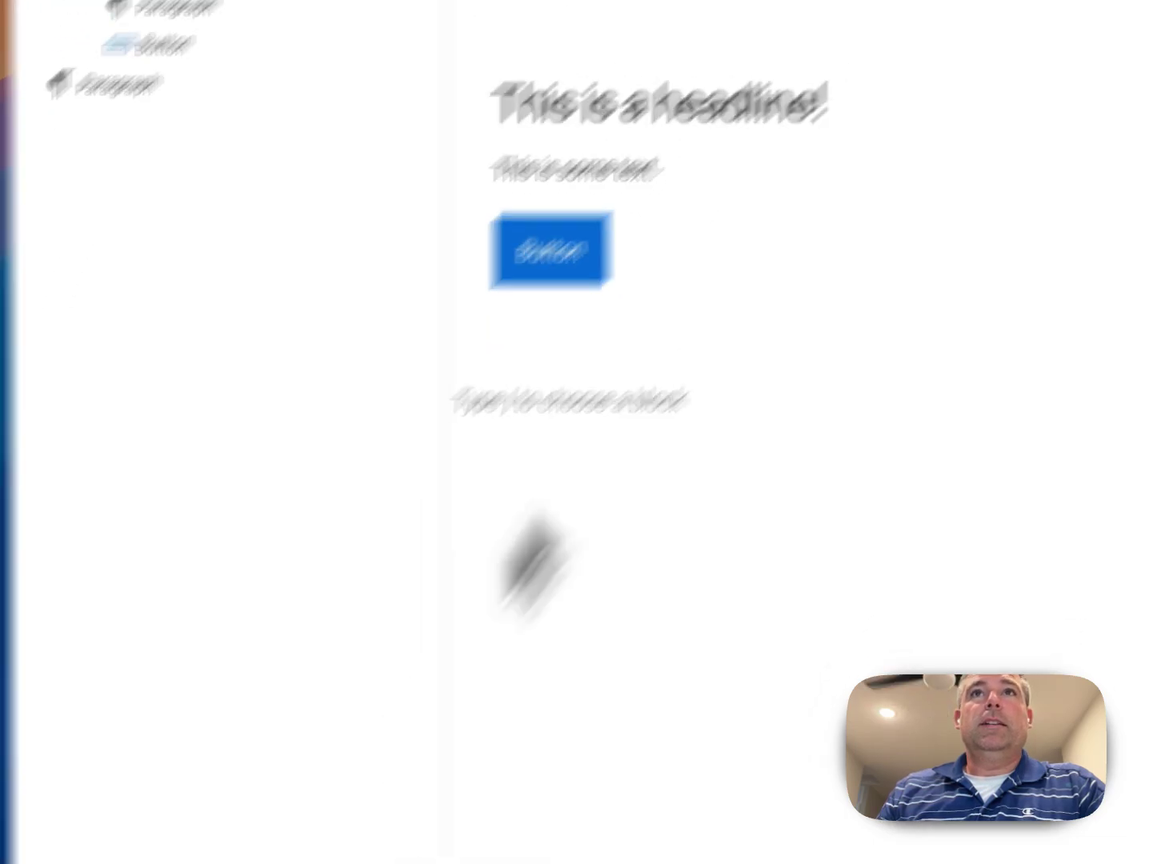
click(821, 77)
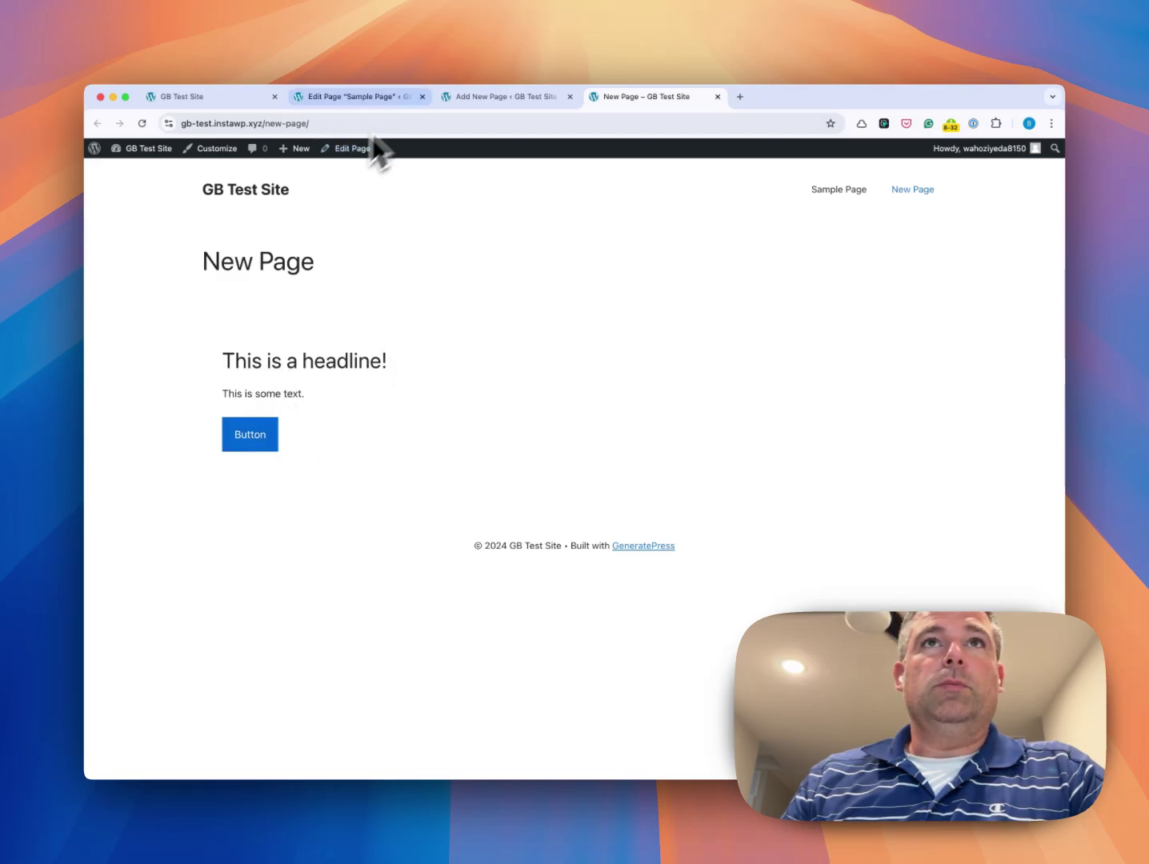
Step: Back in the New Page editor, delete the empty paragraph after the Section and collapse the inner container in the block list
click(486, 97)
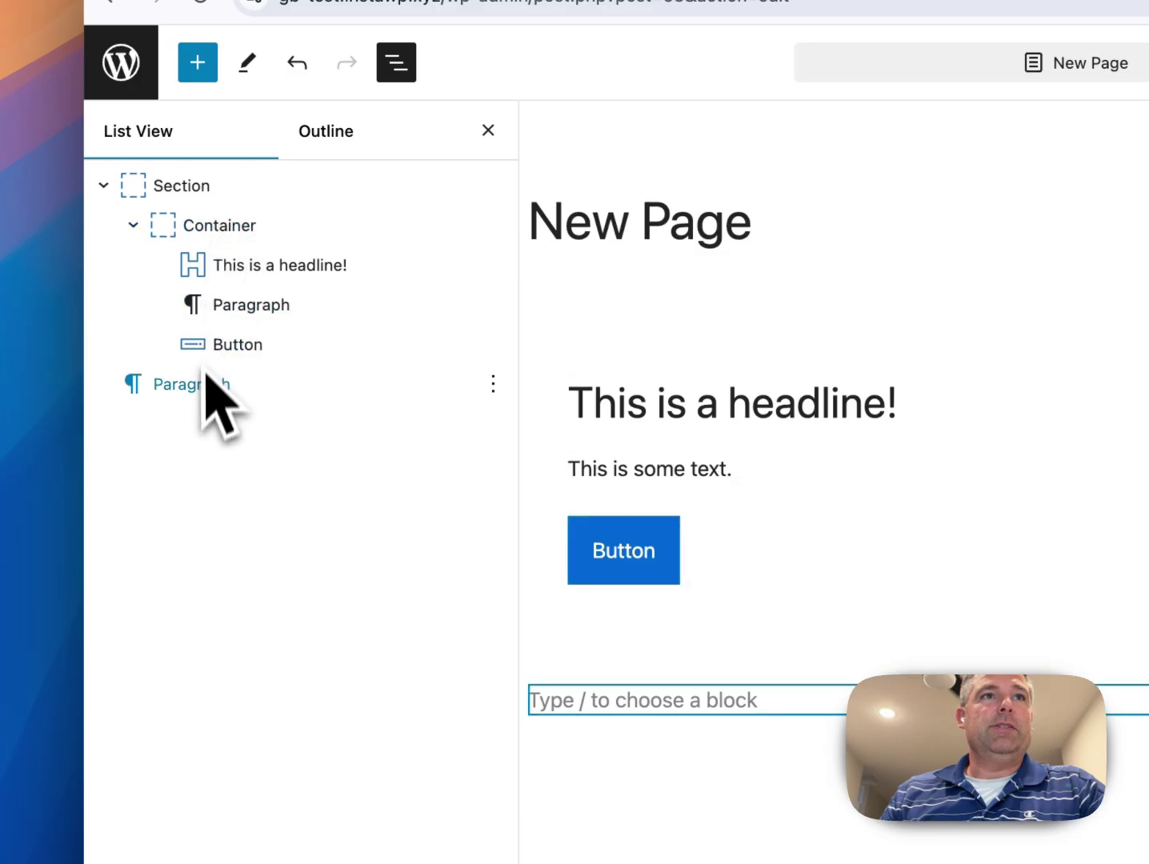
click(493, 384)
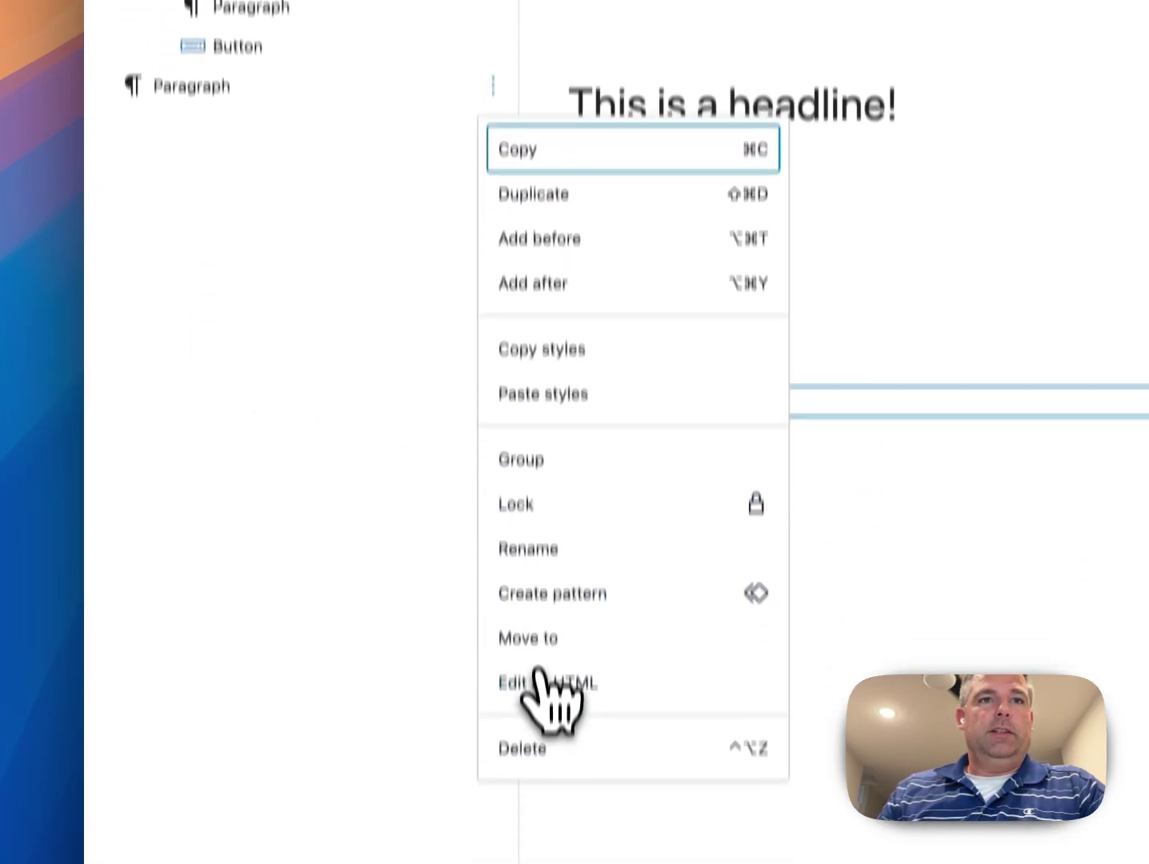
click(529, 750)
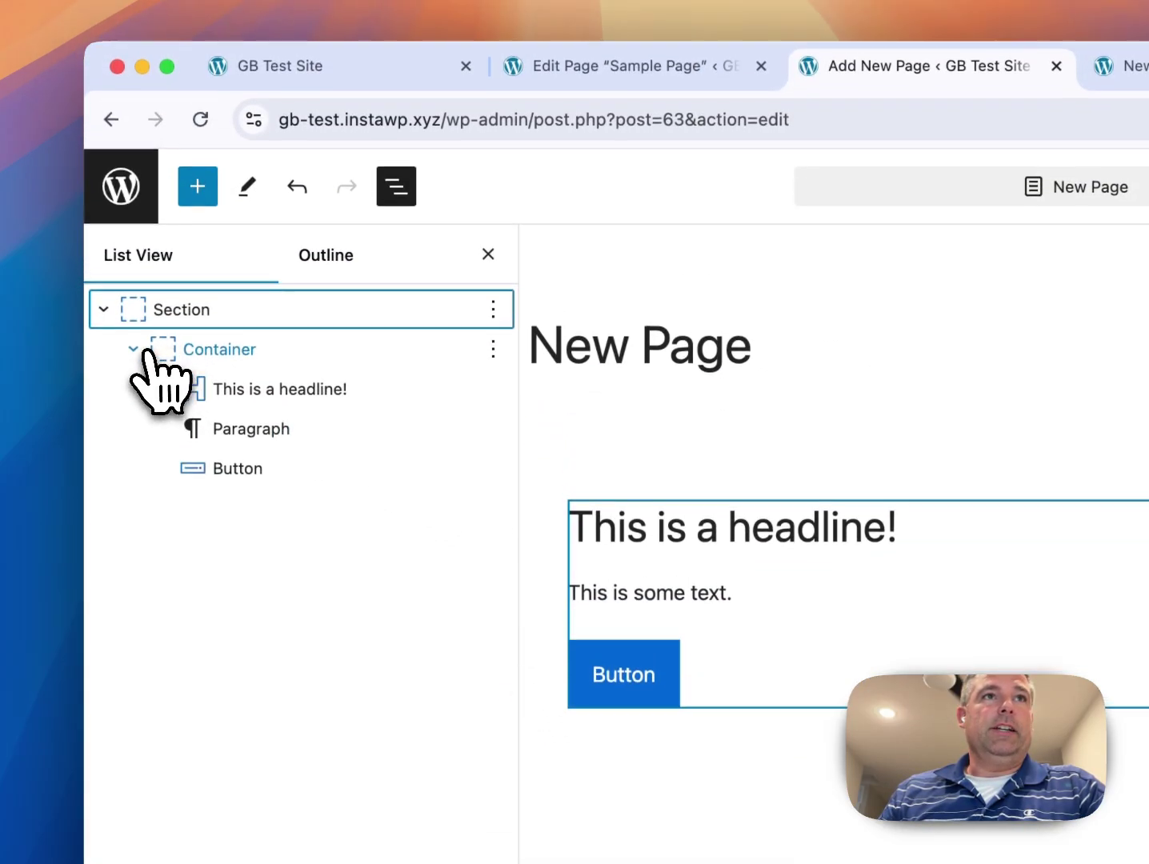
click(133, 325)
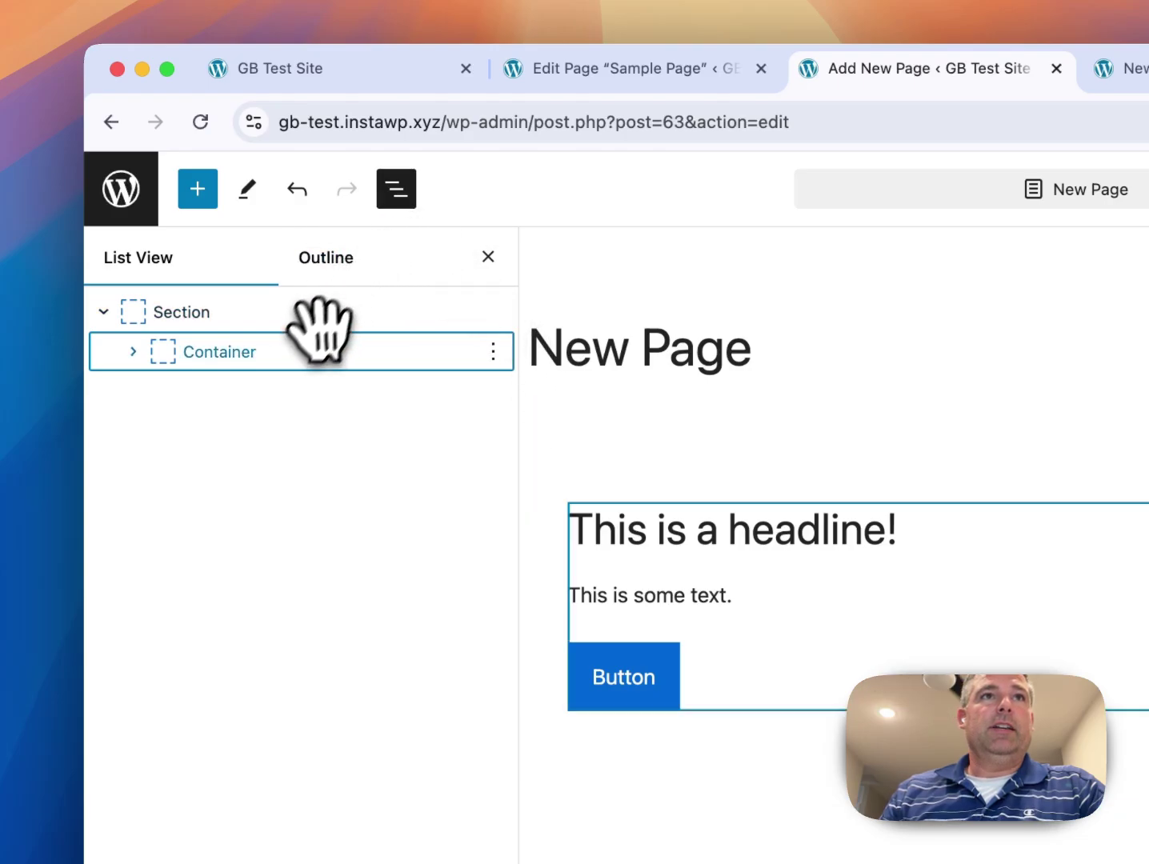
Step: Add a GenerateBlocks Image block inside the Section, directly after the inner Container
right_click(300, 352)
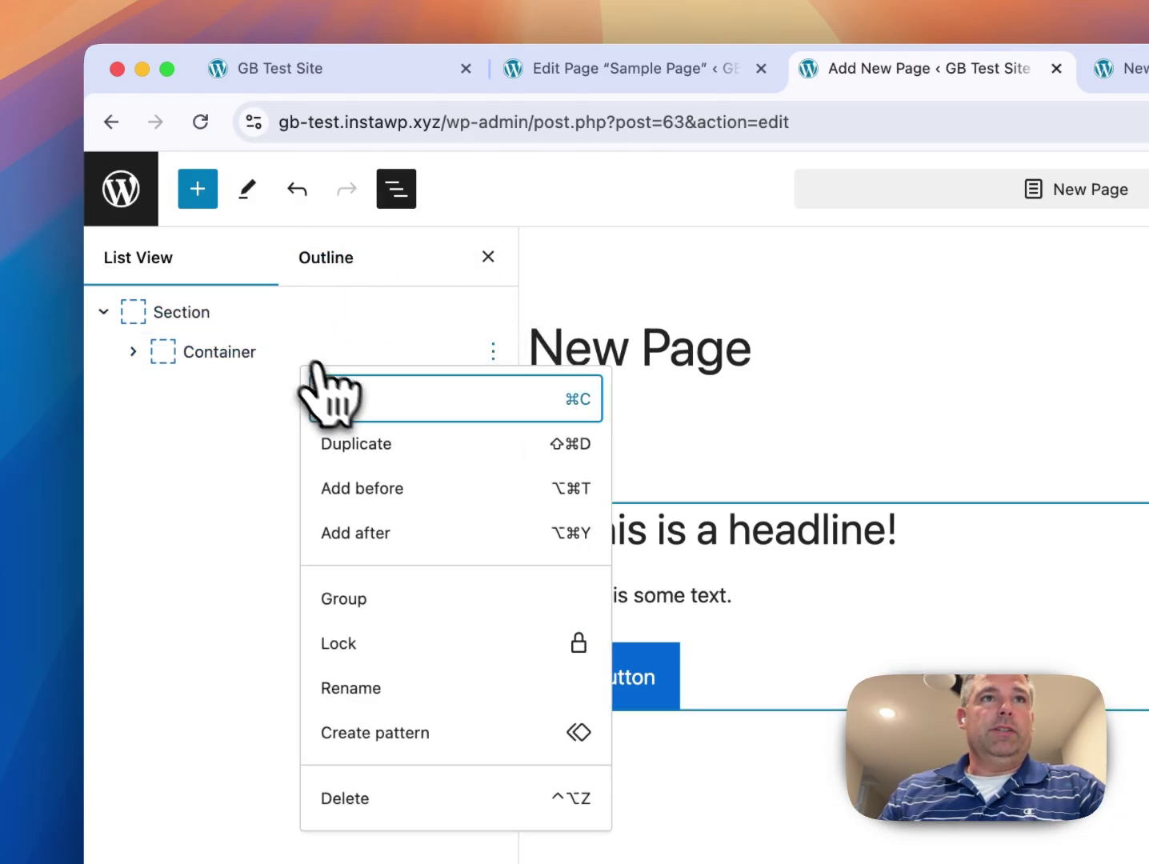
click(390, 532)
text(/im)
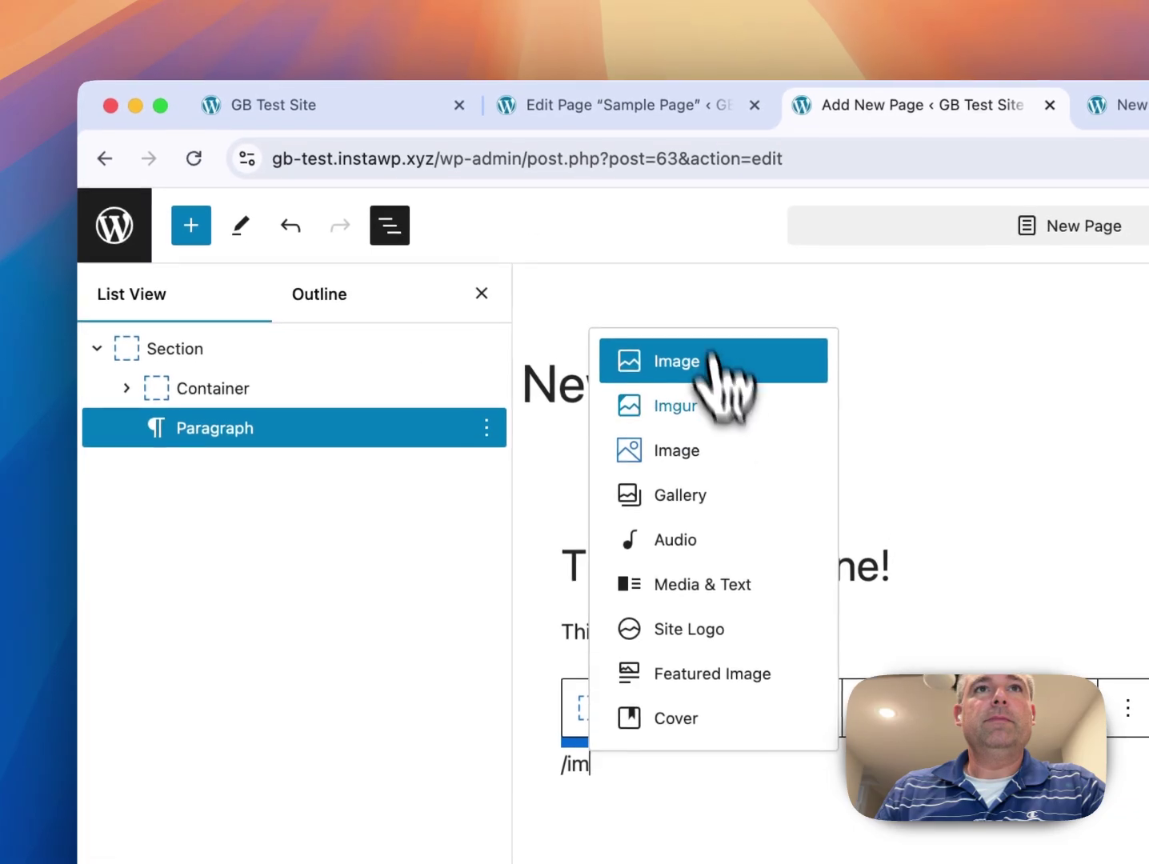
click(724, 330)
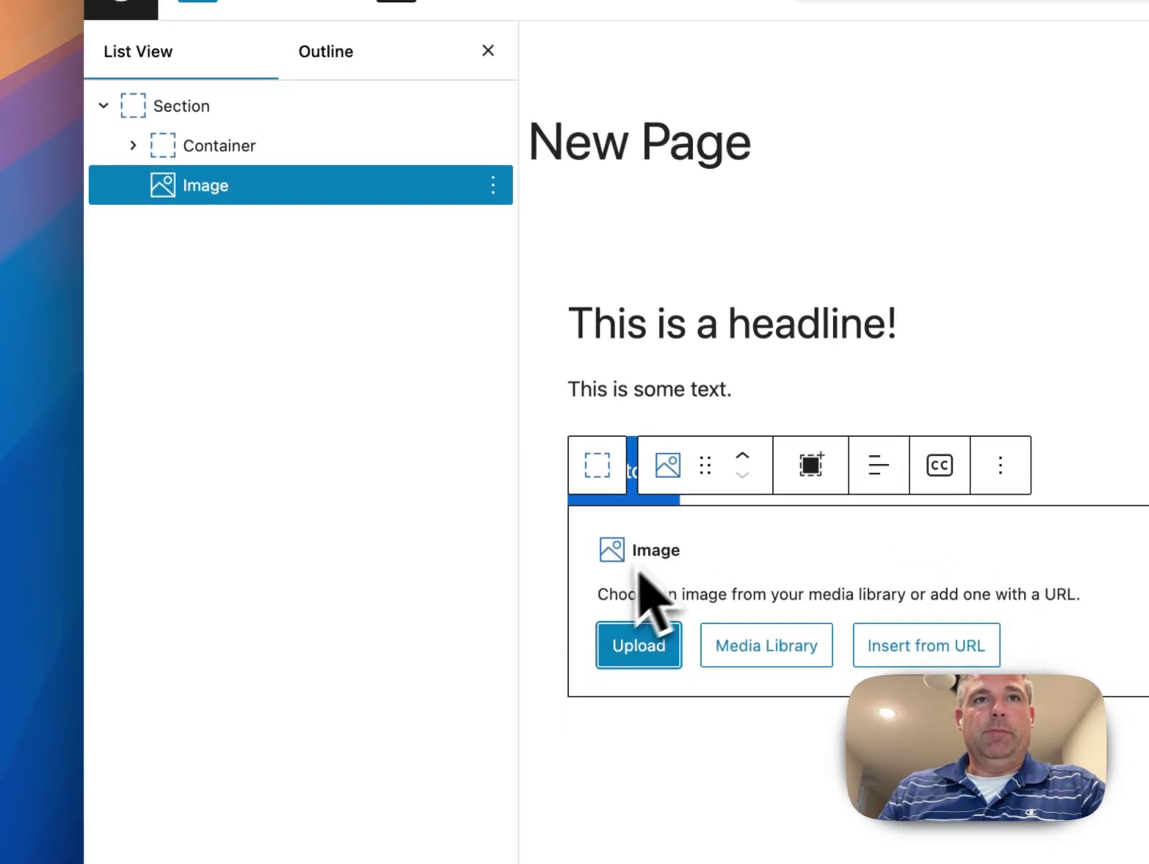
Step: Fill the Image block with the city-with-beach picture and the alt text "City along a coast with waves in the ocean"
click(655, 673)
click(208, 248)
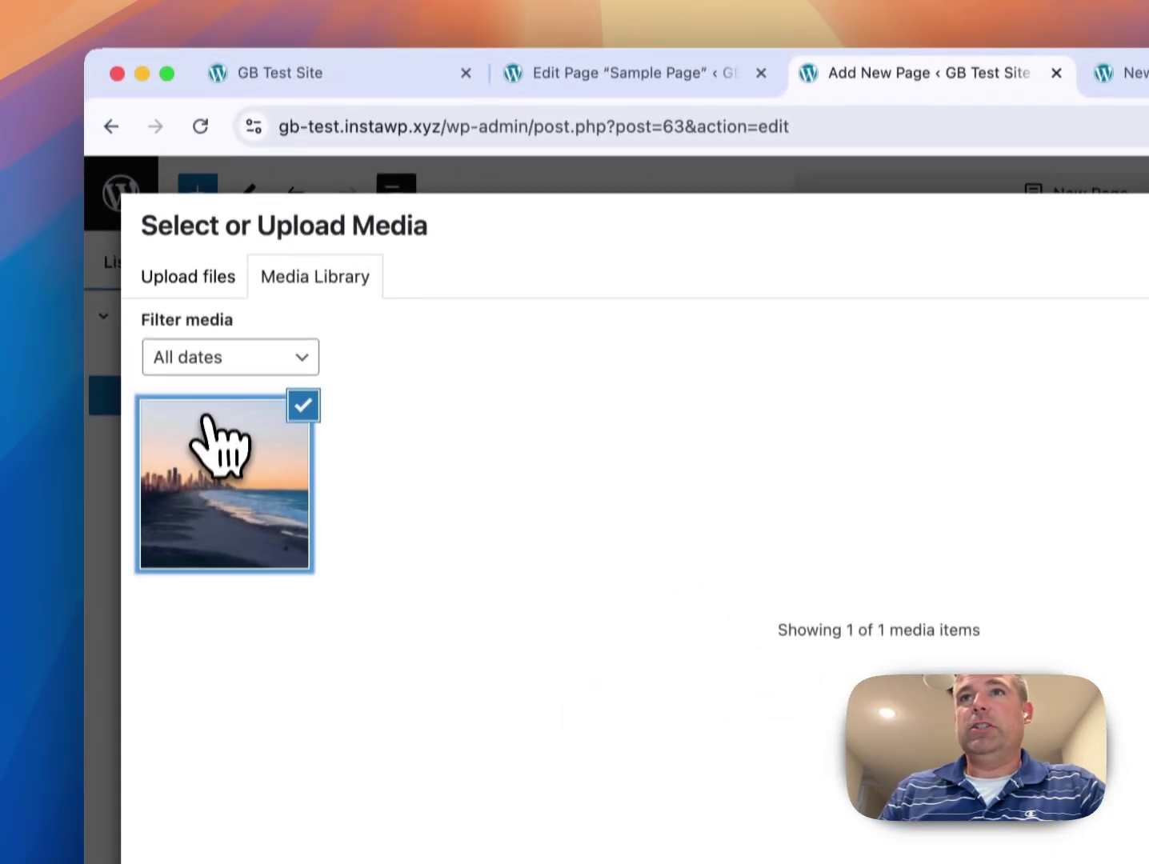
click(1148, 382)
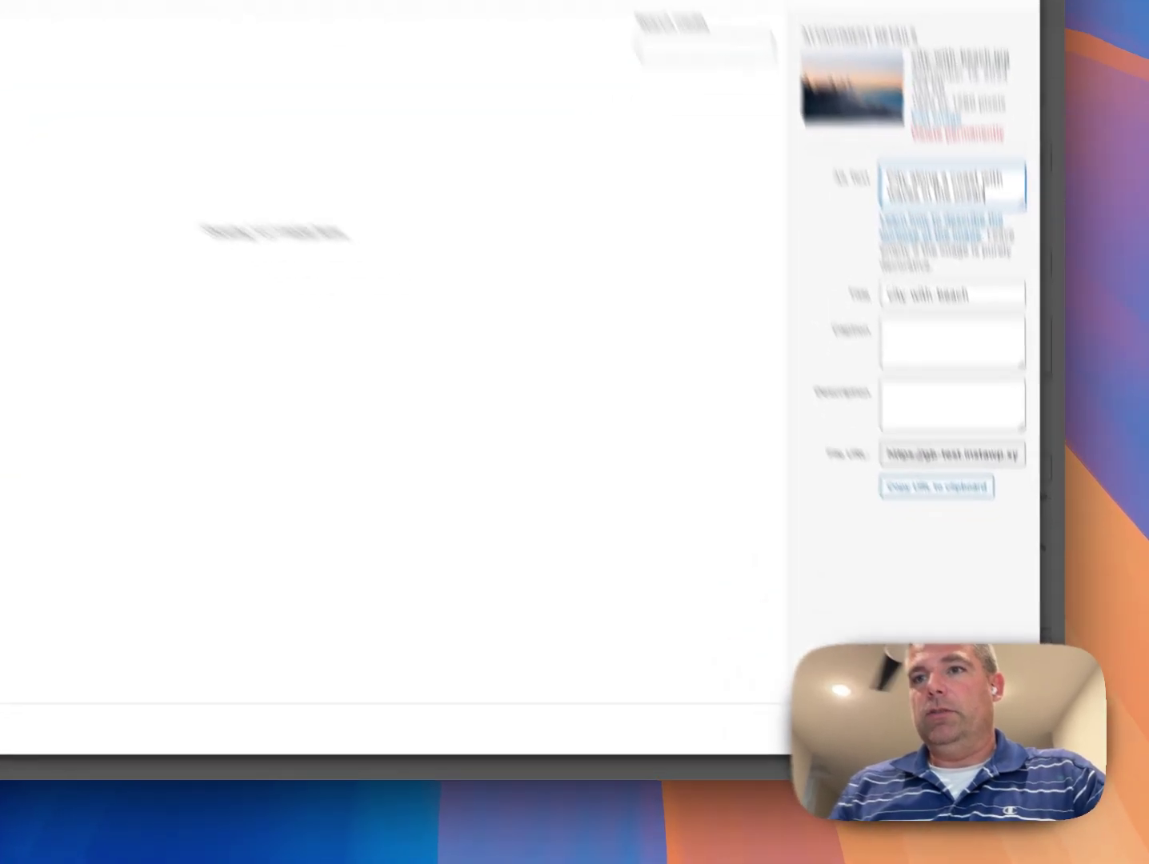
click(1017, 742)
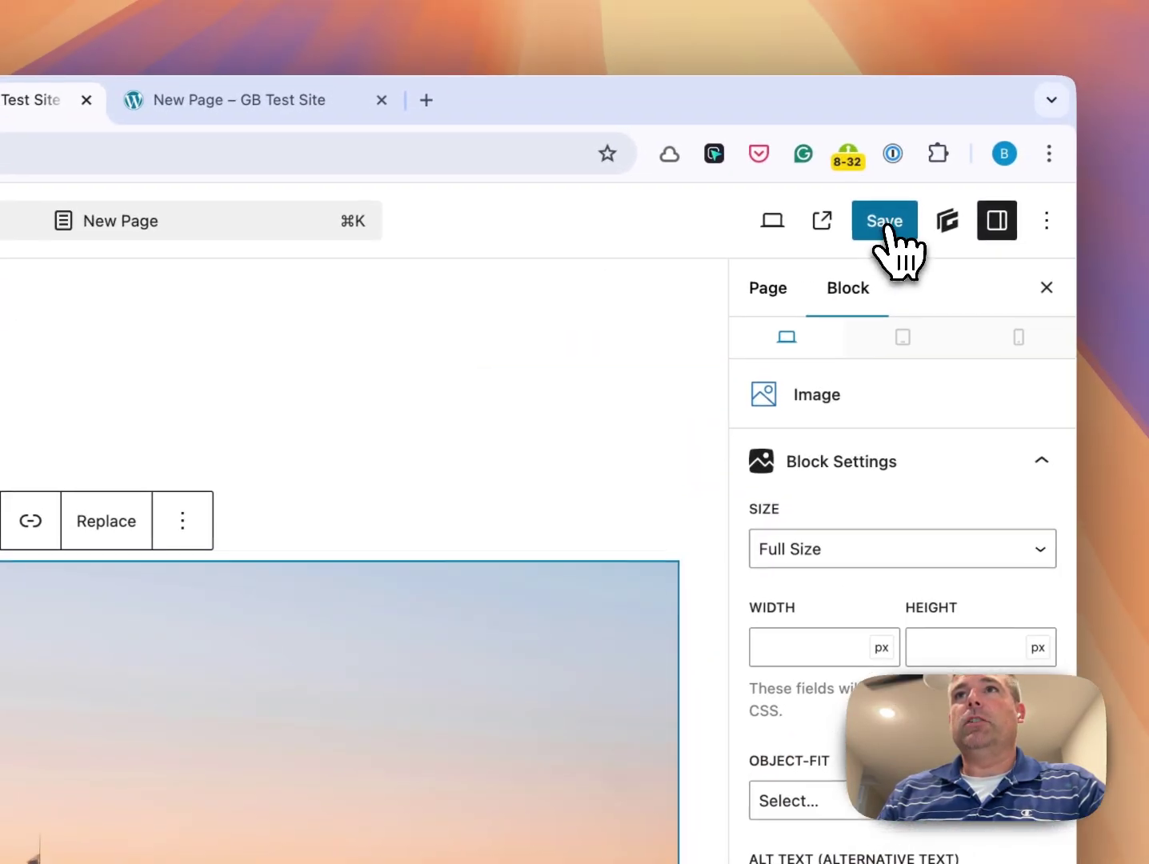
Step: Save the page and check the reloaded front end down to the new image
click(276, 112)
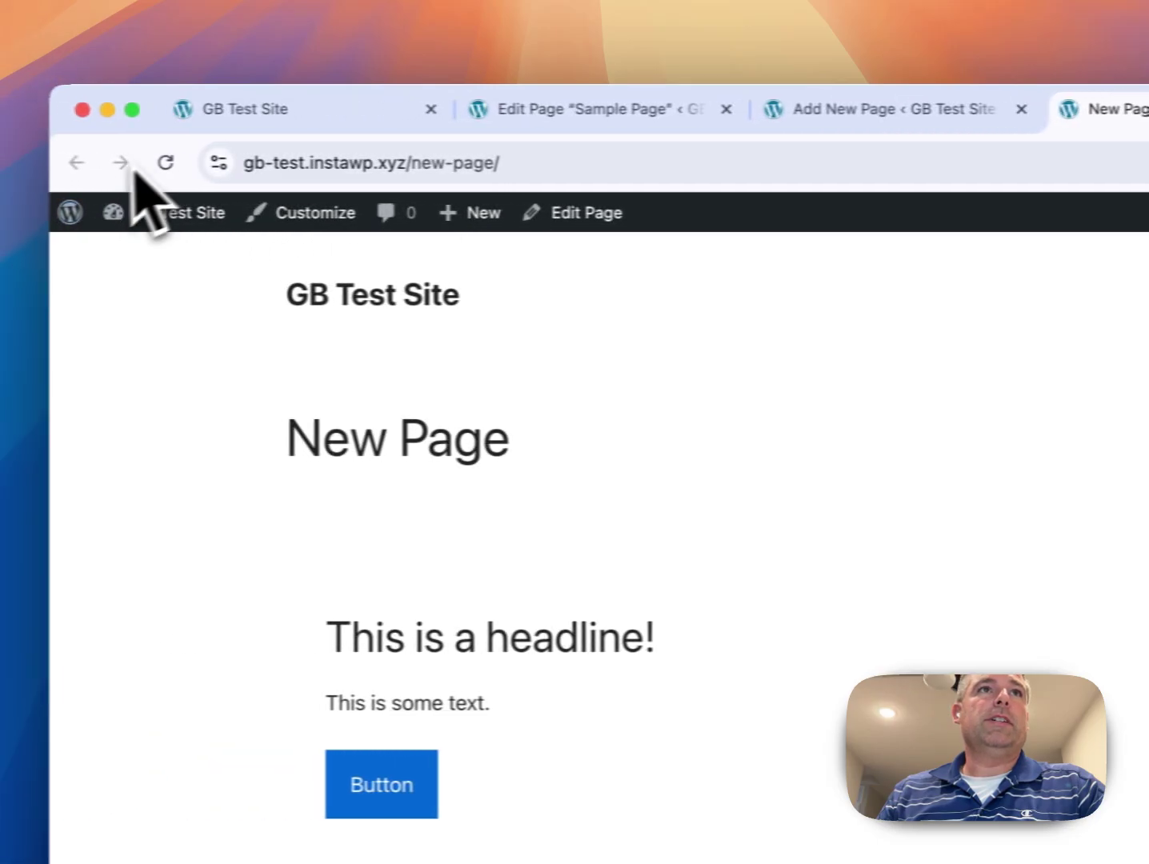
scroll(565, 673, down, 5)
scroll(565, 641, up, 5)
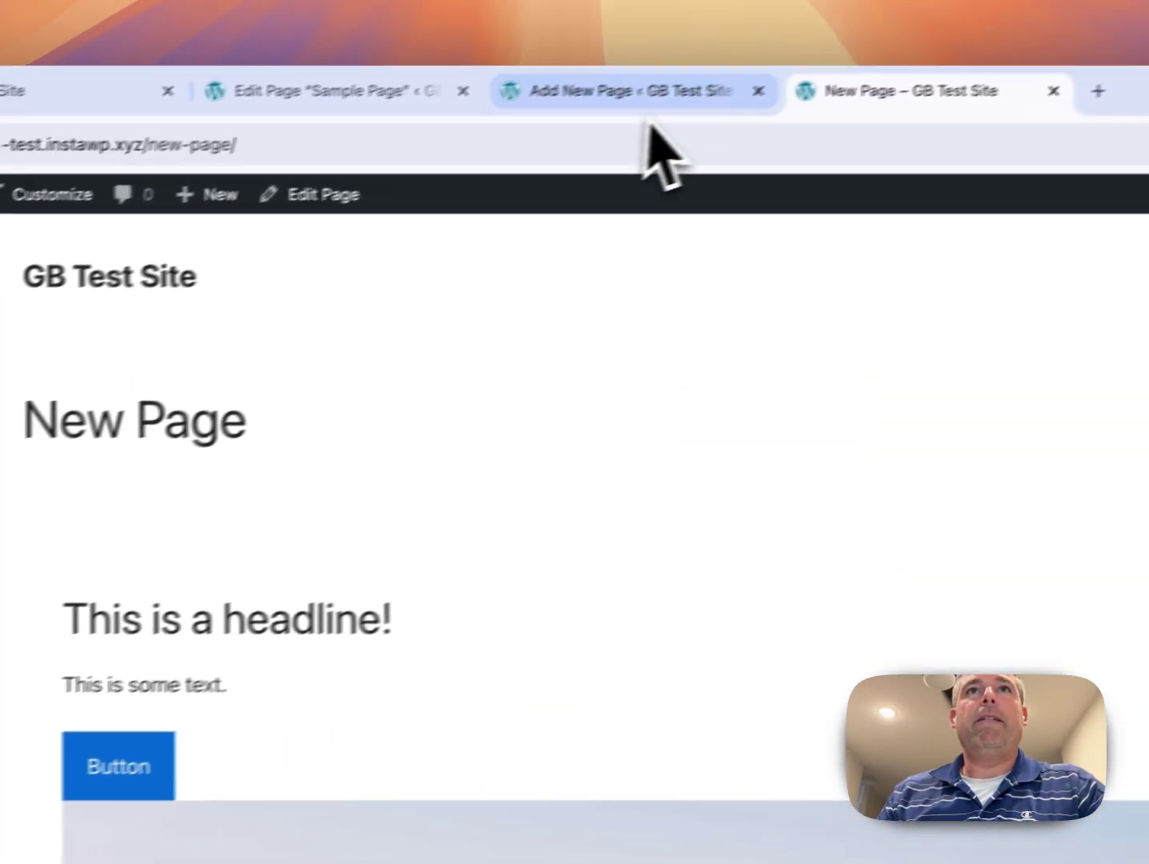
Step: Back in the New Page editor, examine the Image block's size, object-fit, spacing and border settings for positioning options
click(649, 124)
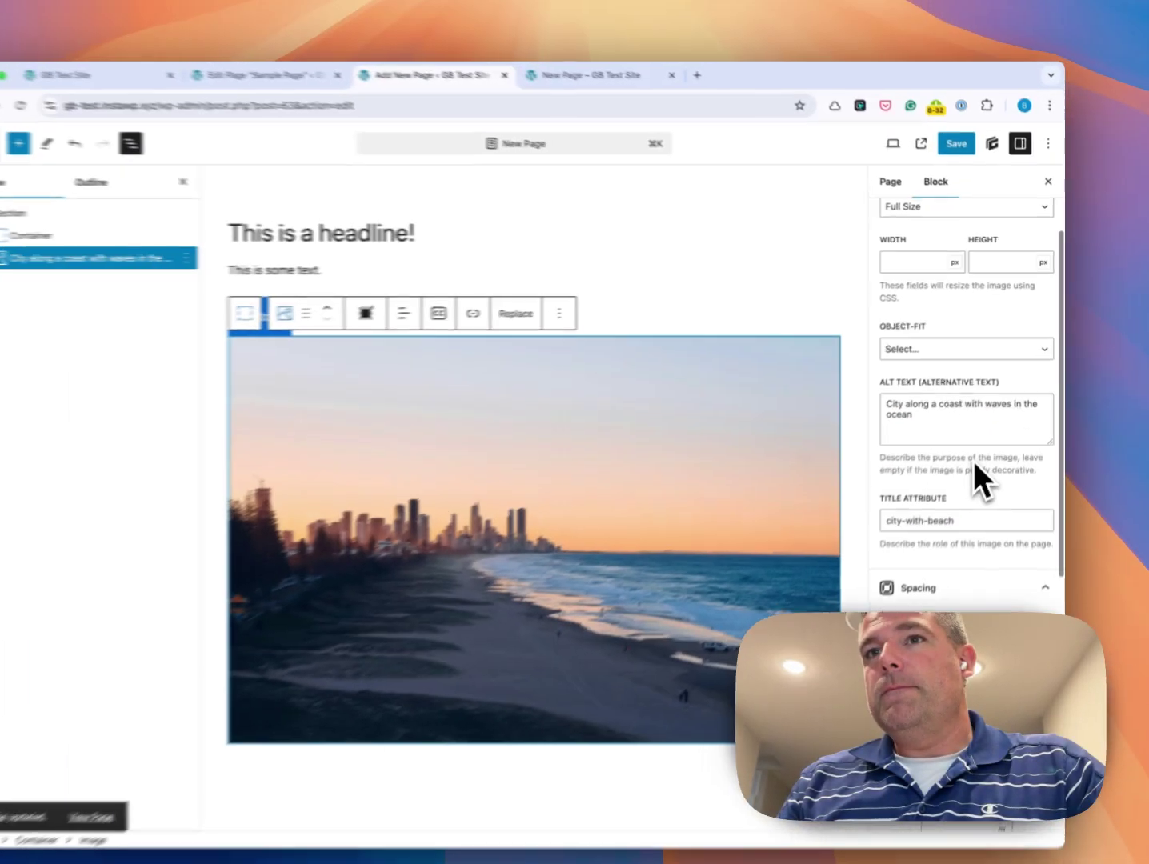
scroll(982, 464, down, 5)
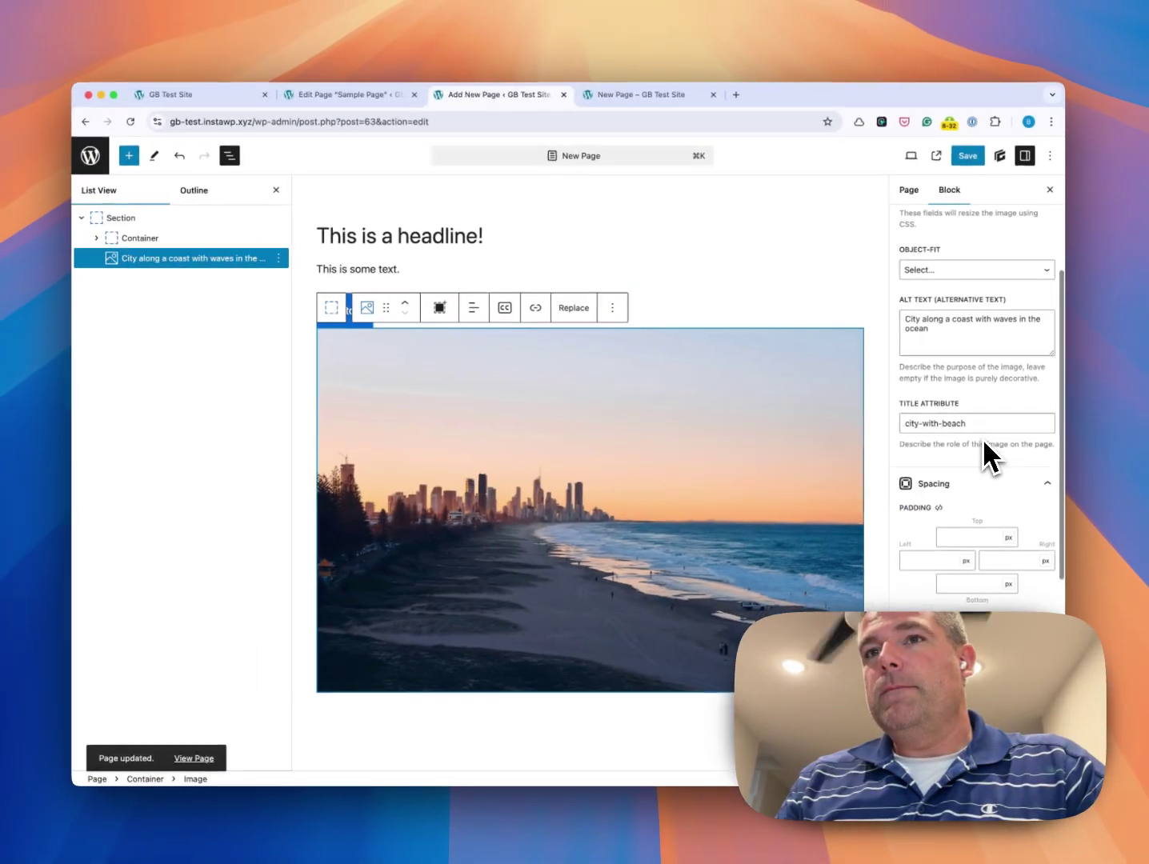
scroll(983, 436, up, 5)
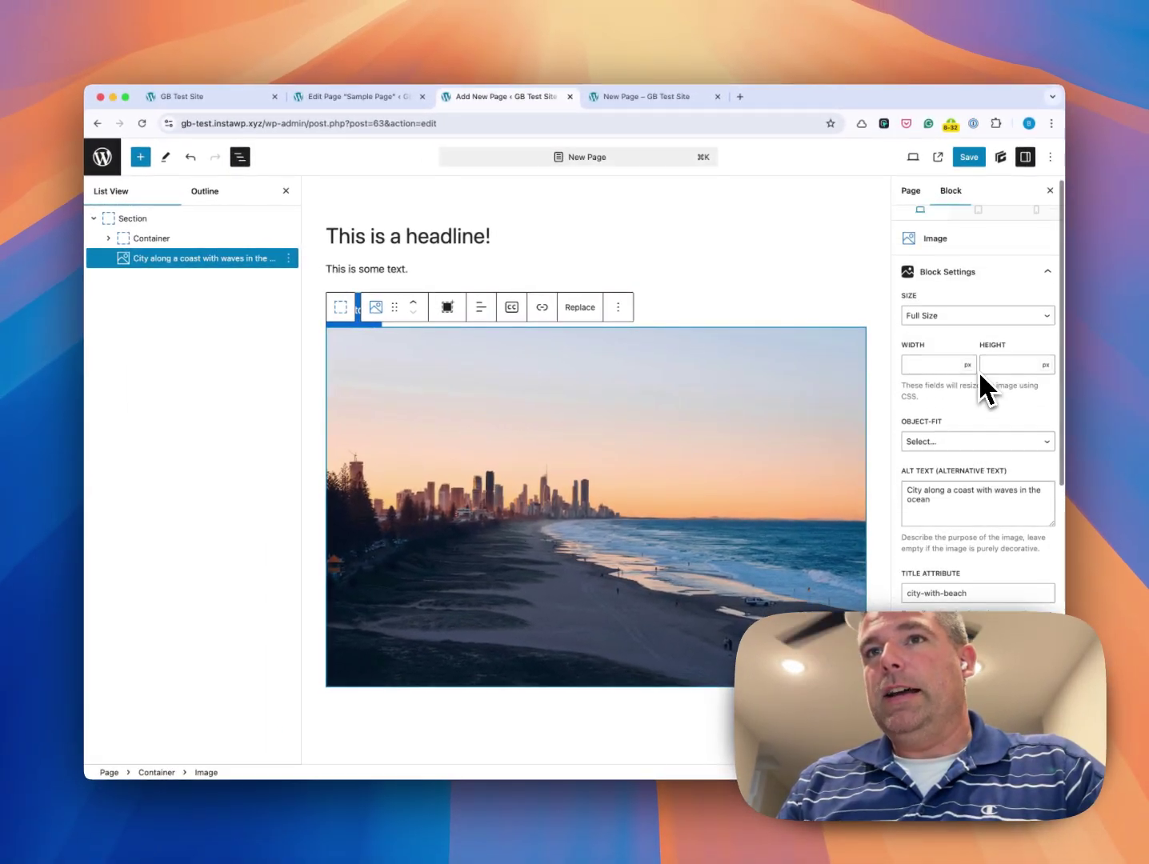
scroll(979, 371, down, 3)
scroll(978, 366, down, 10)
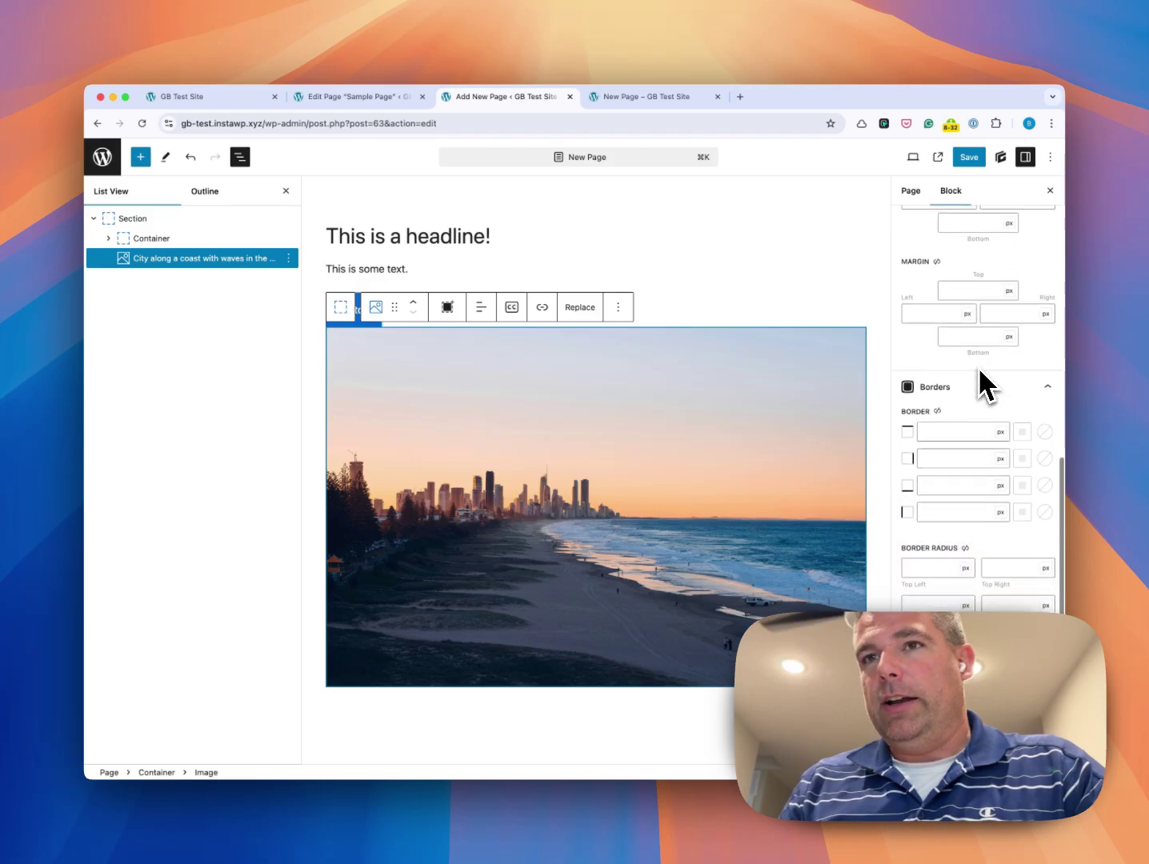
scroll(979, 371, up, 10)
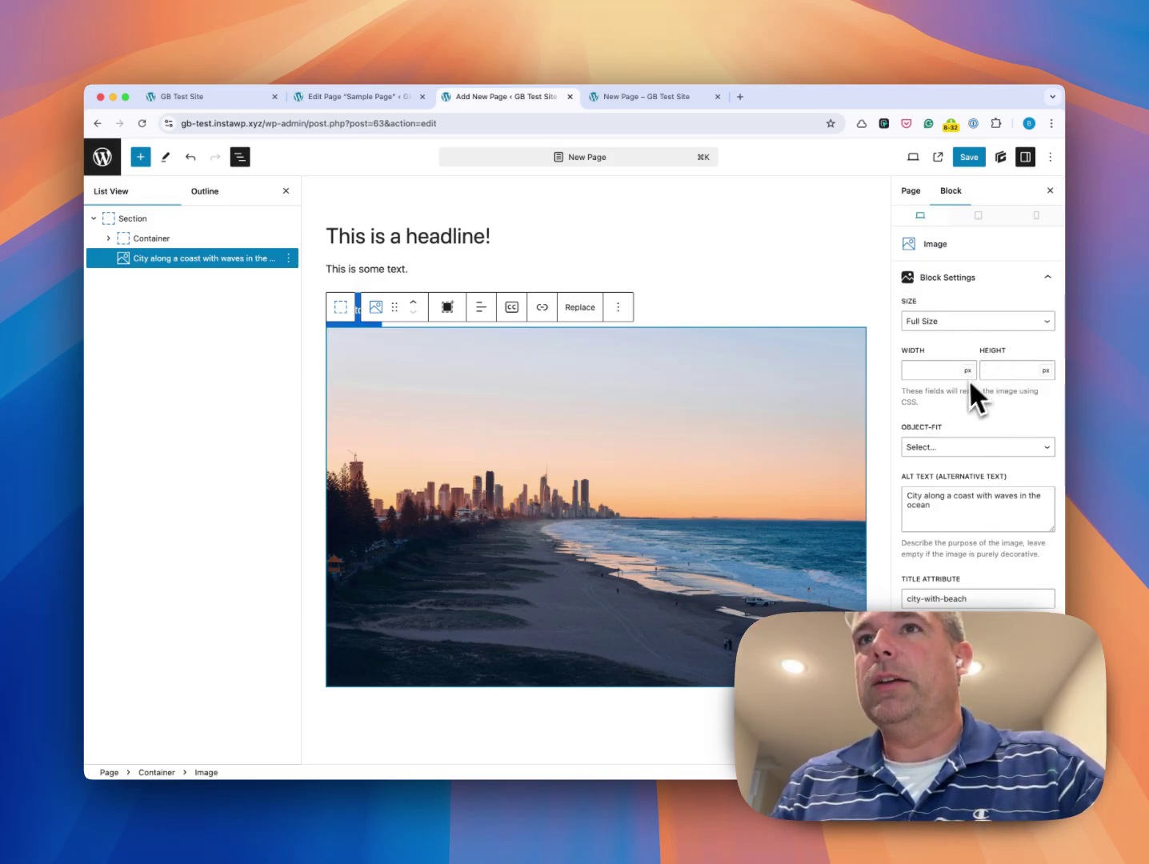
scroll(956, 413, down, 2)
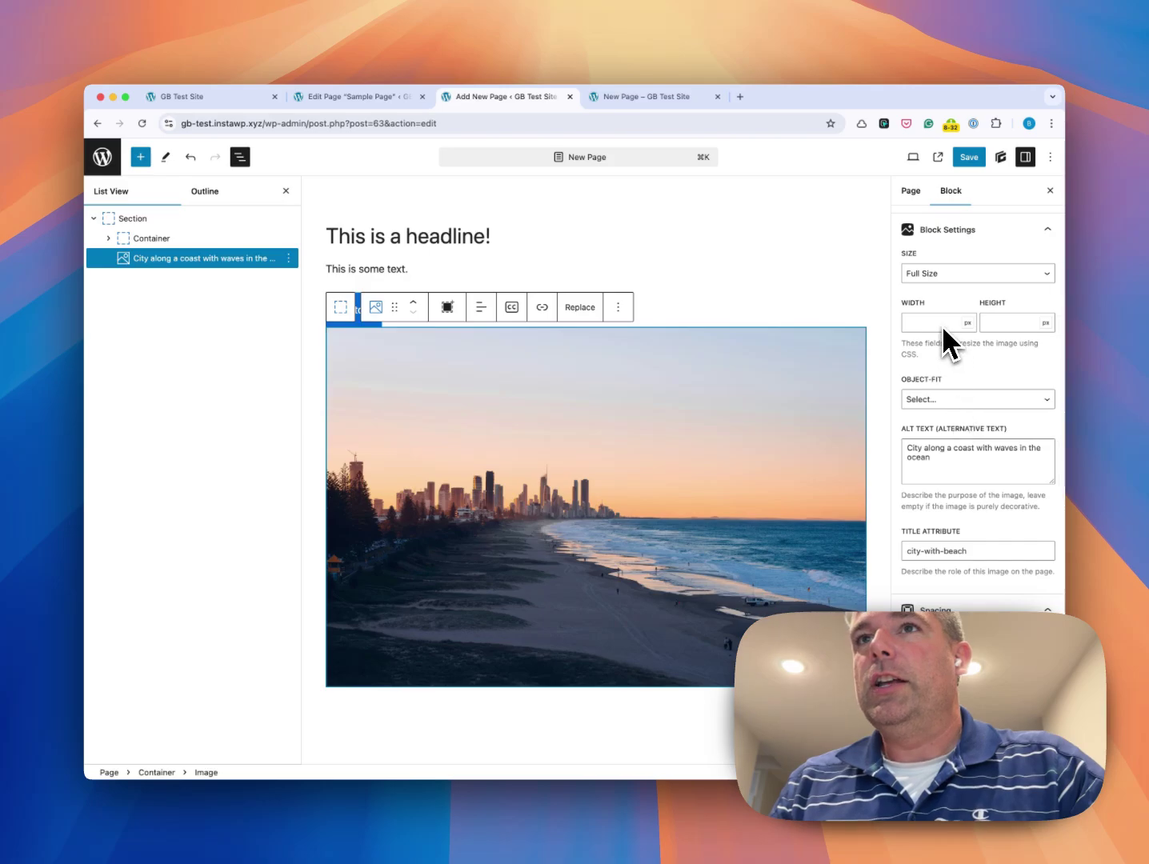
scroll(949, 372, down, 1)
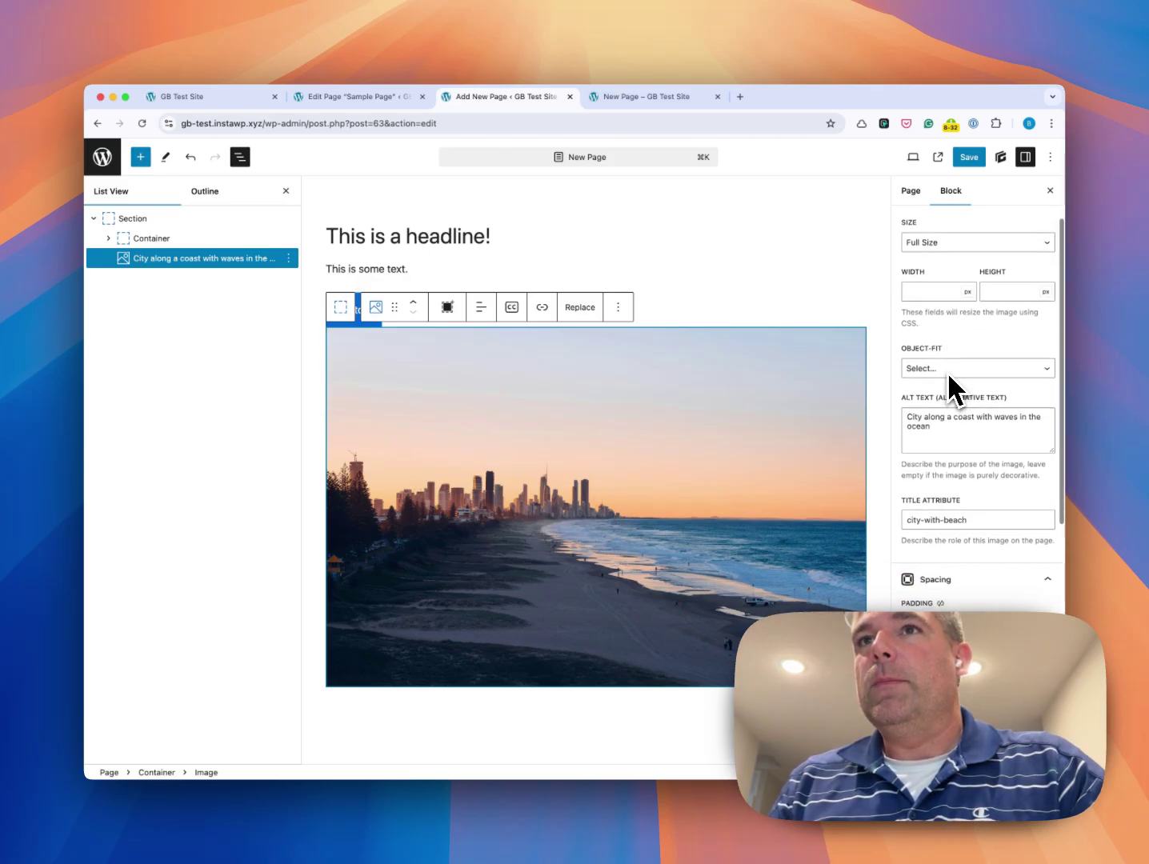
scroll(943, 352, down, 2)
scroll(944, 336, up, 4)
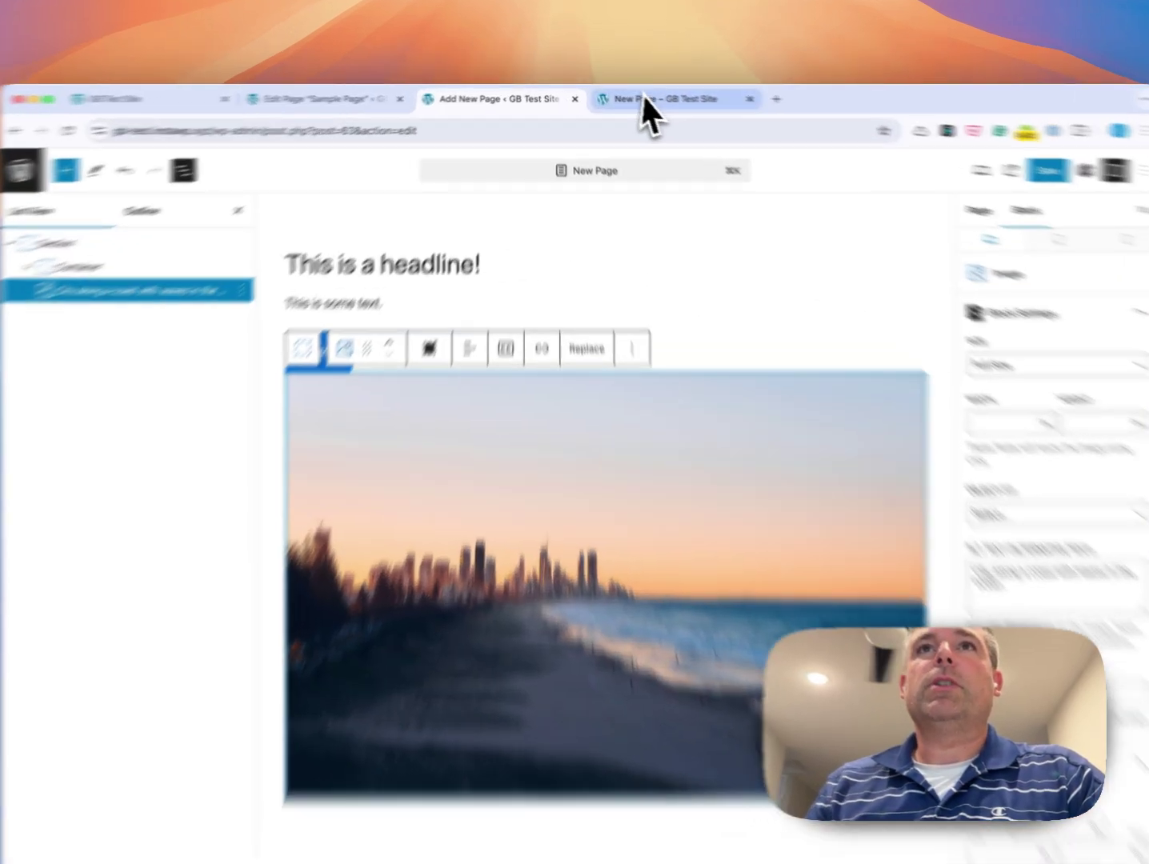
Step: Open the Customizer's Additional CSS from the page's front end and delete all of the existing CSS
click(646, 96)
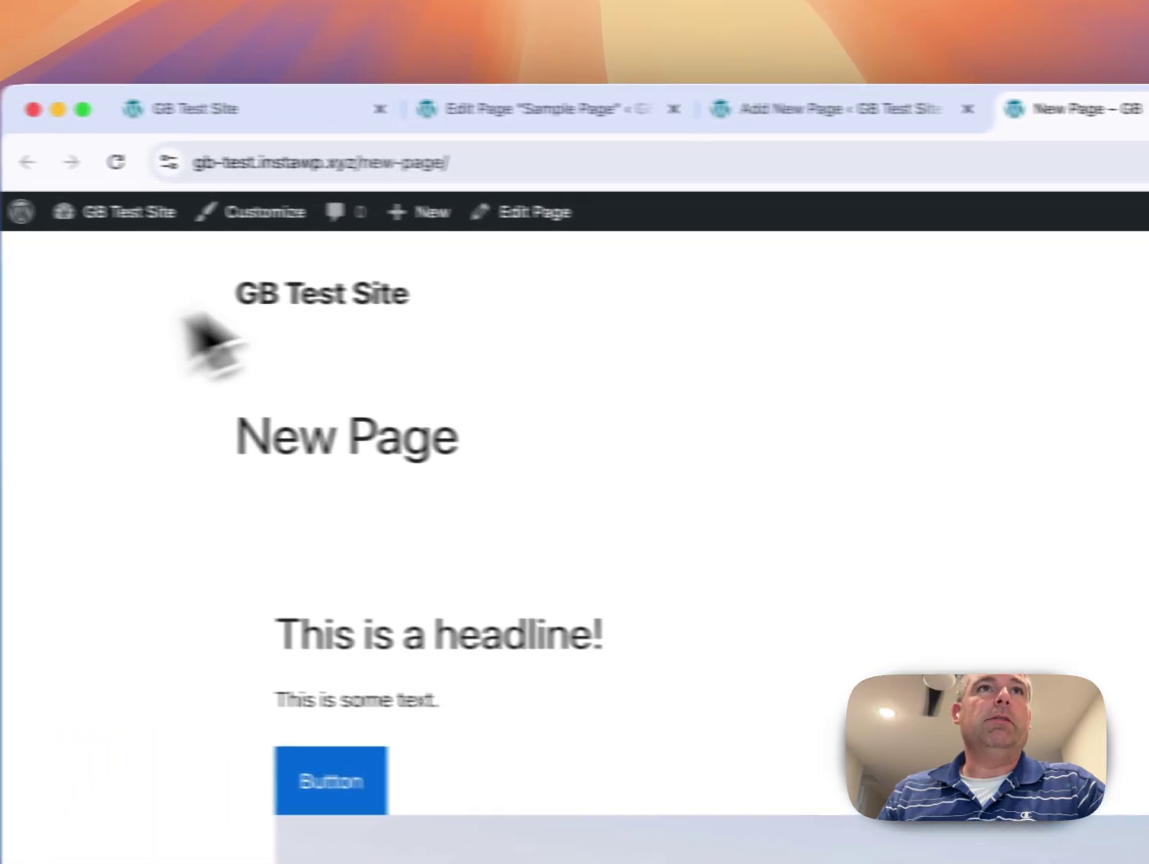
click(364, 230)
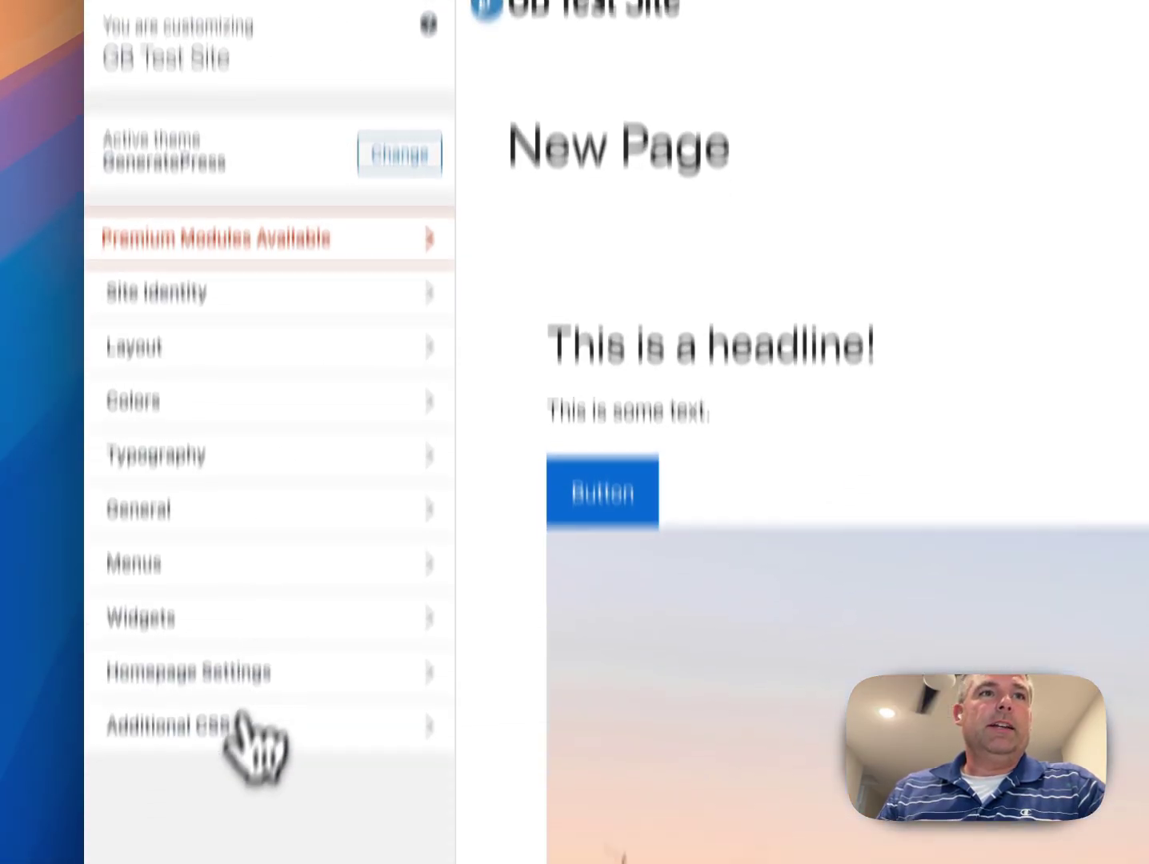
click(232, 724)
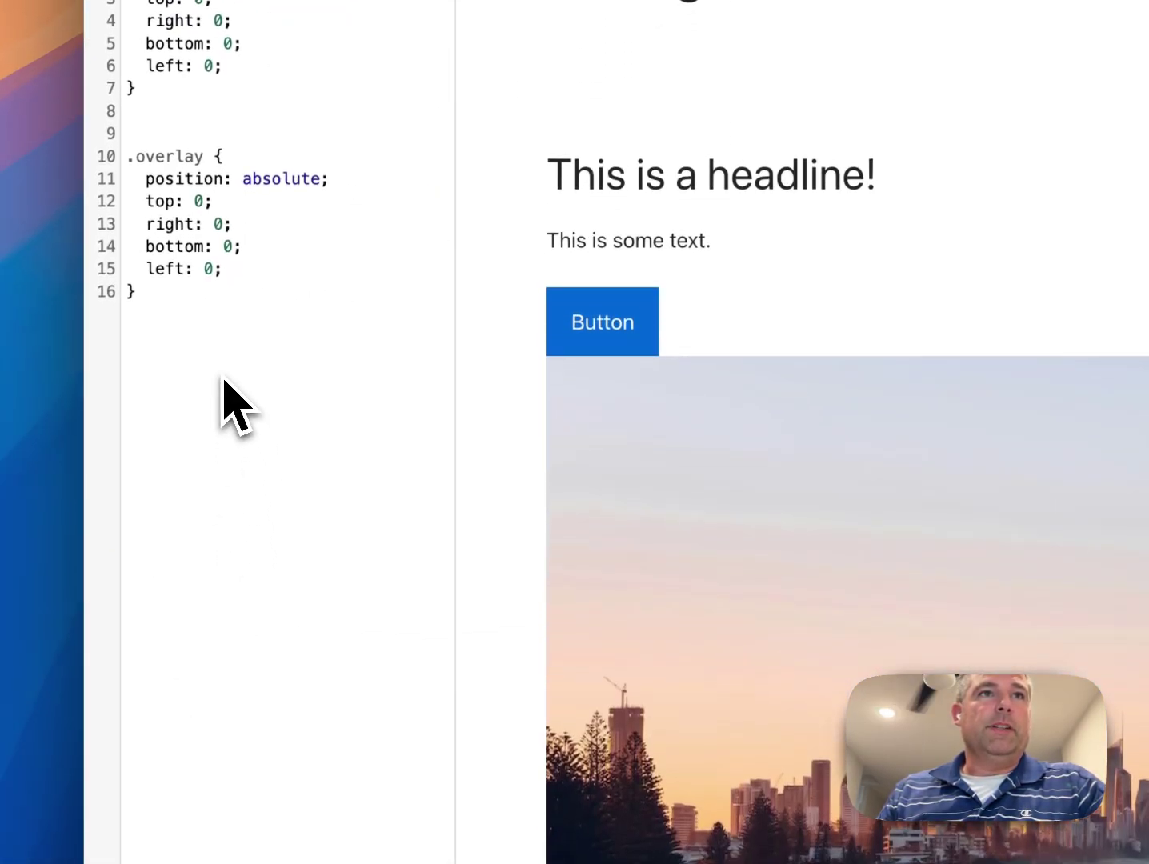
click(213, 339)
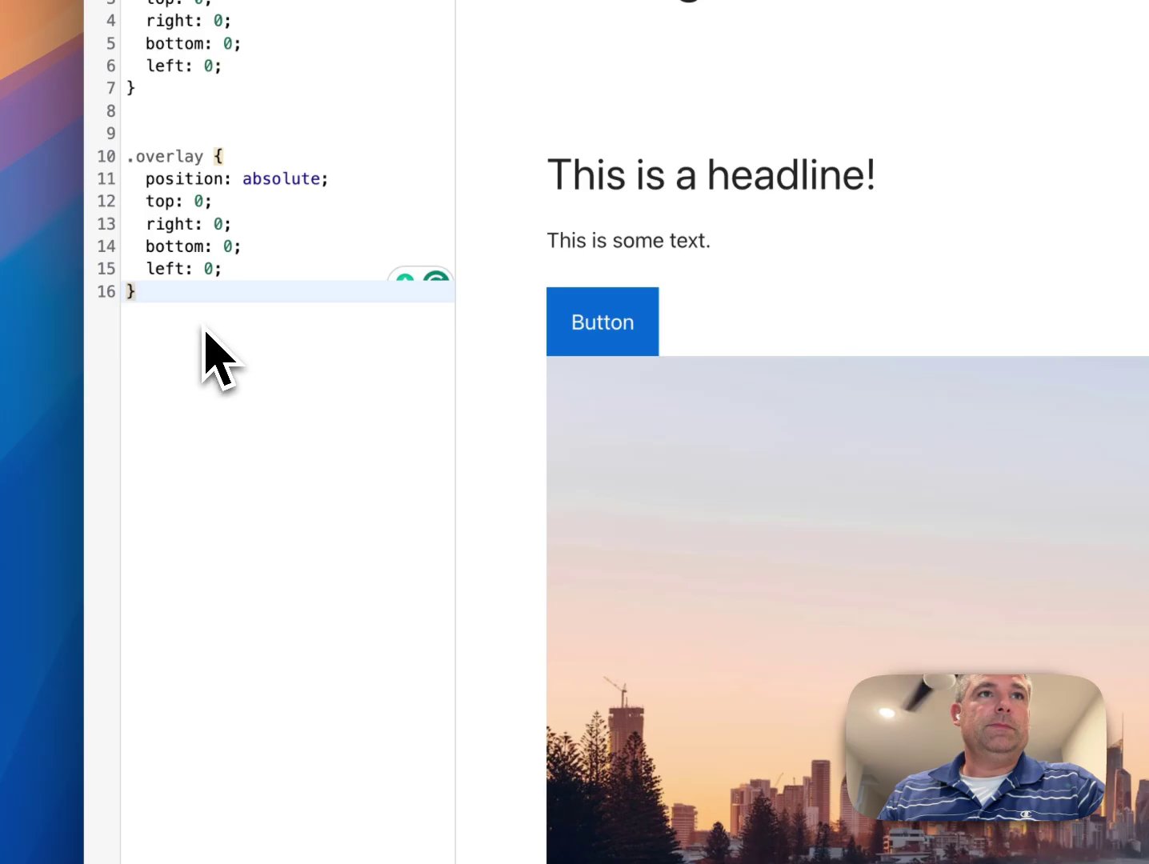
drag(206, 331, 128, 0)
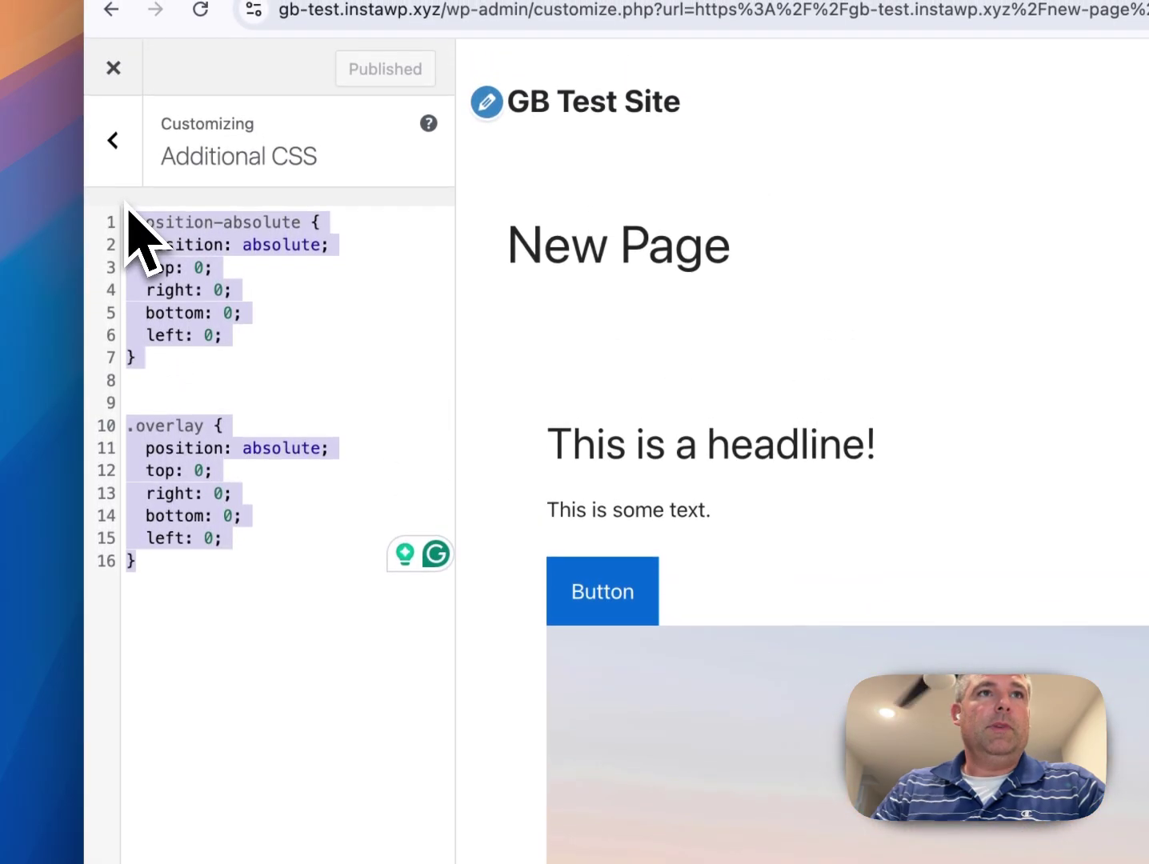
key(BackSpace)
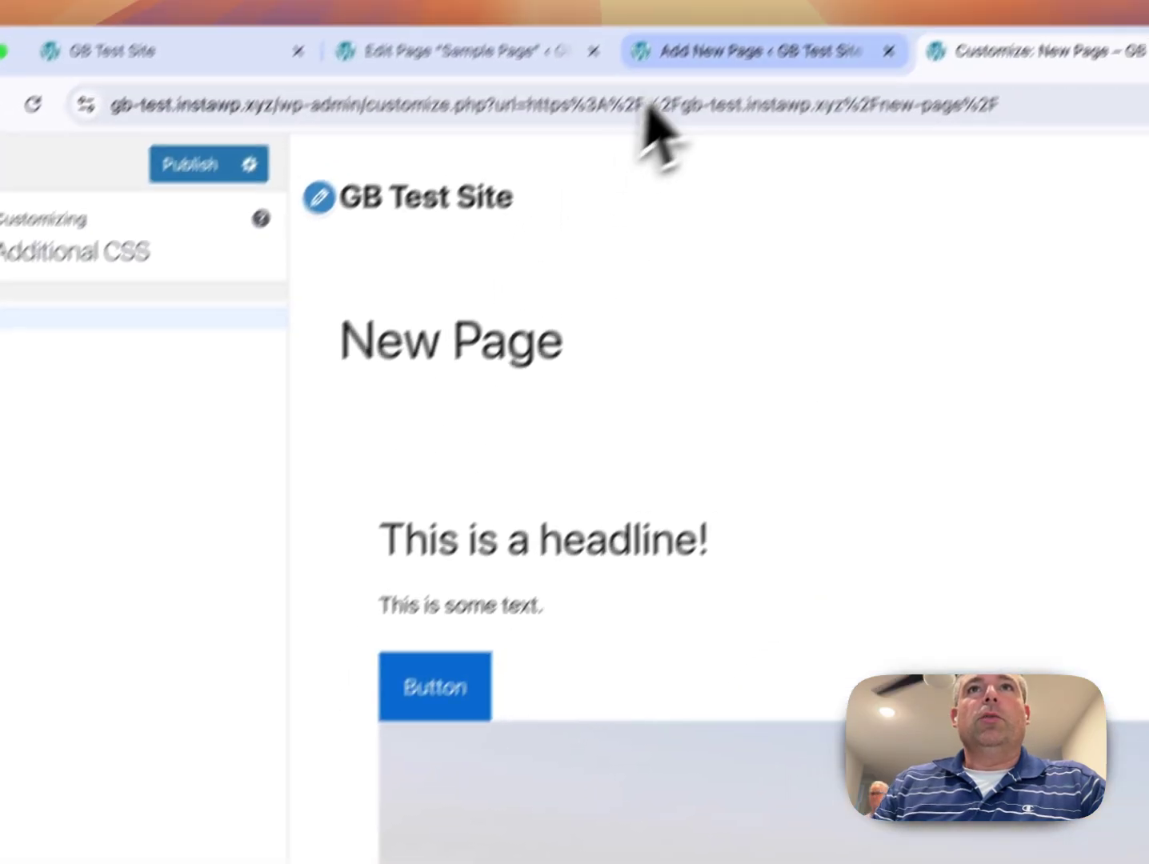
Step: Back in the New Page editor, give the Image block its absolute-positioning CSS class and save the page
click(744, 111)
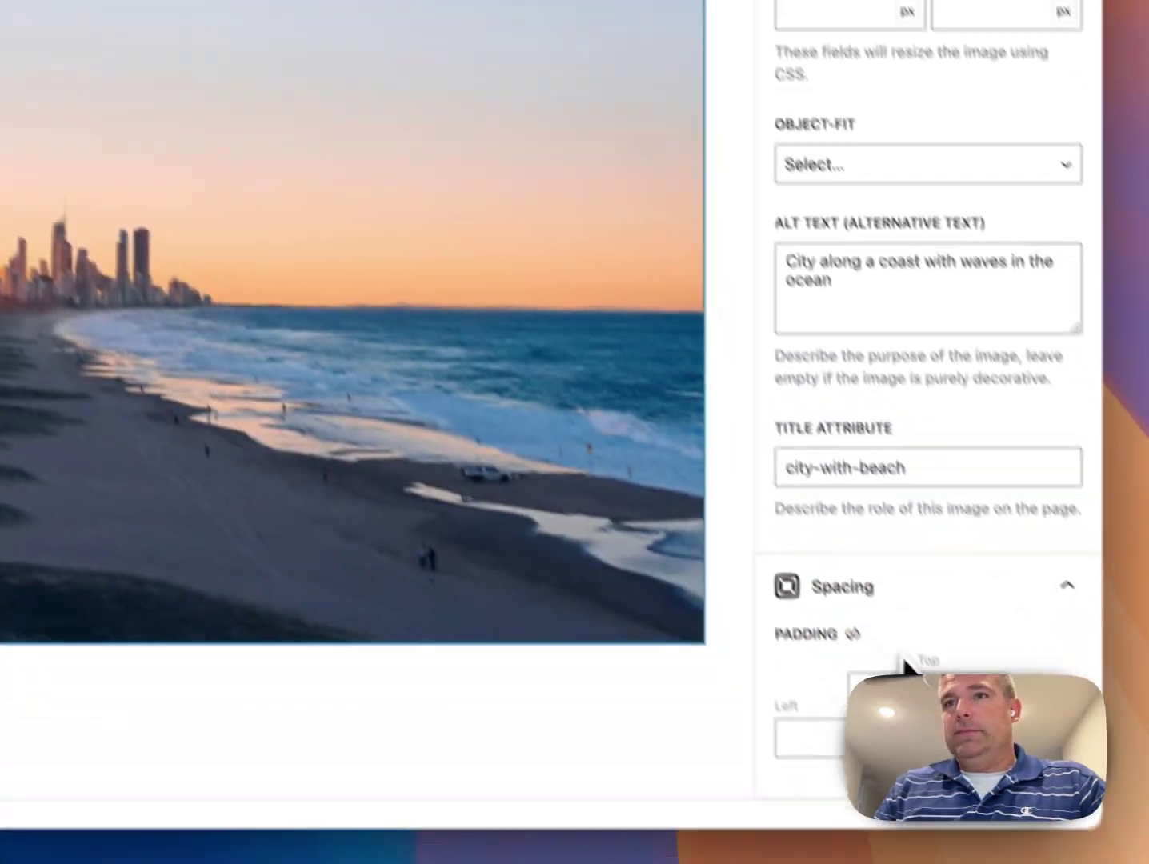
scroll(883, 653, down, 12)
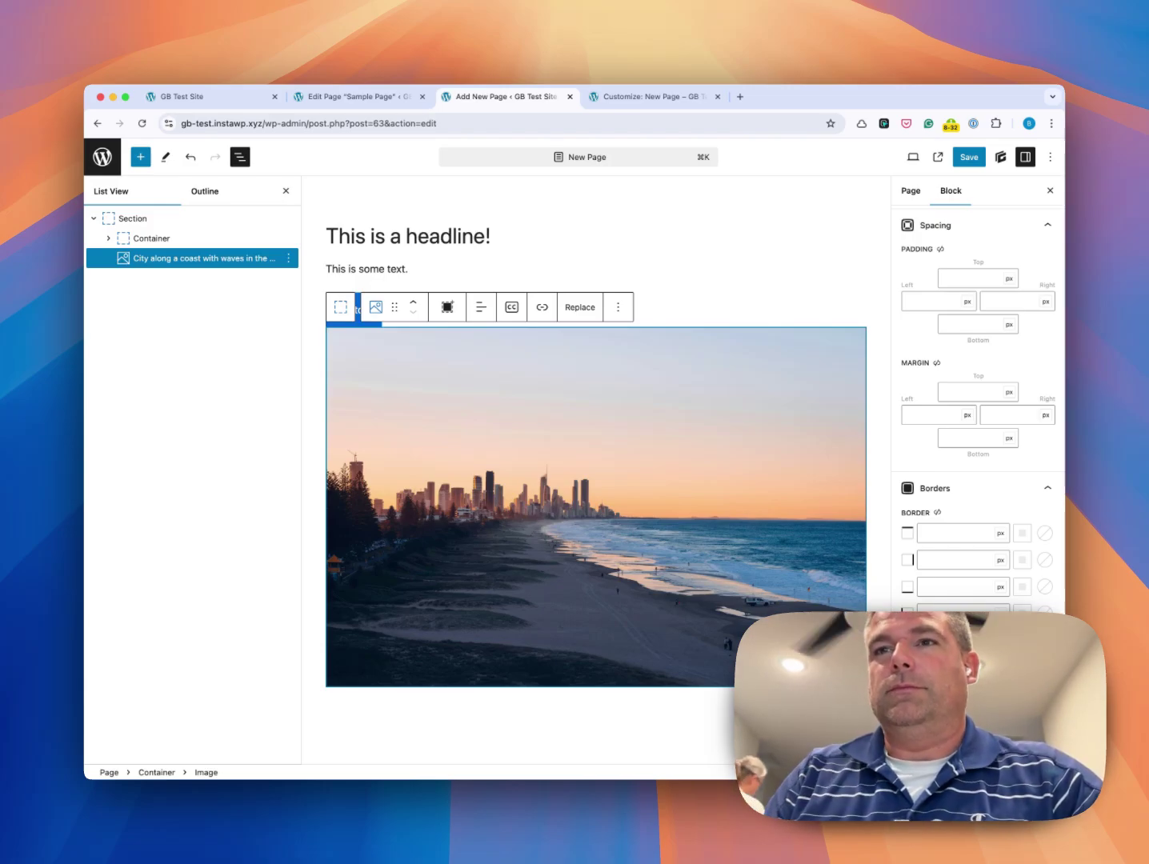
scroll(978, 400, down, 3)
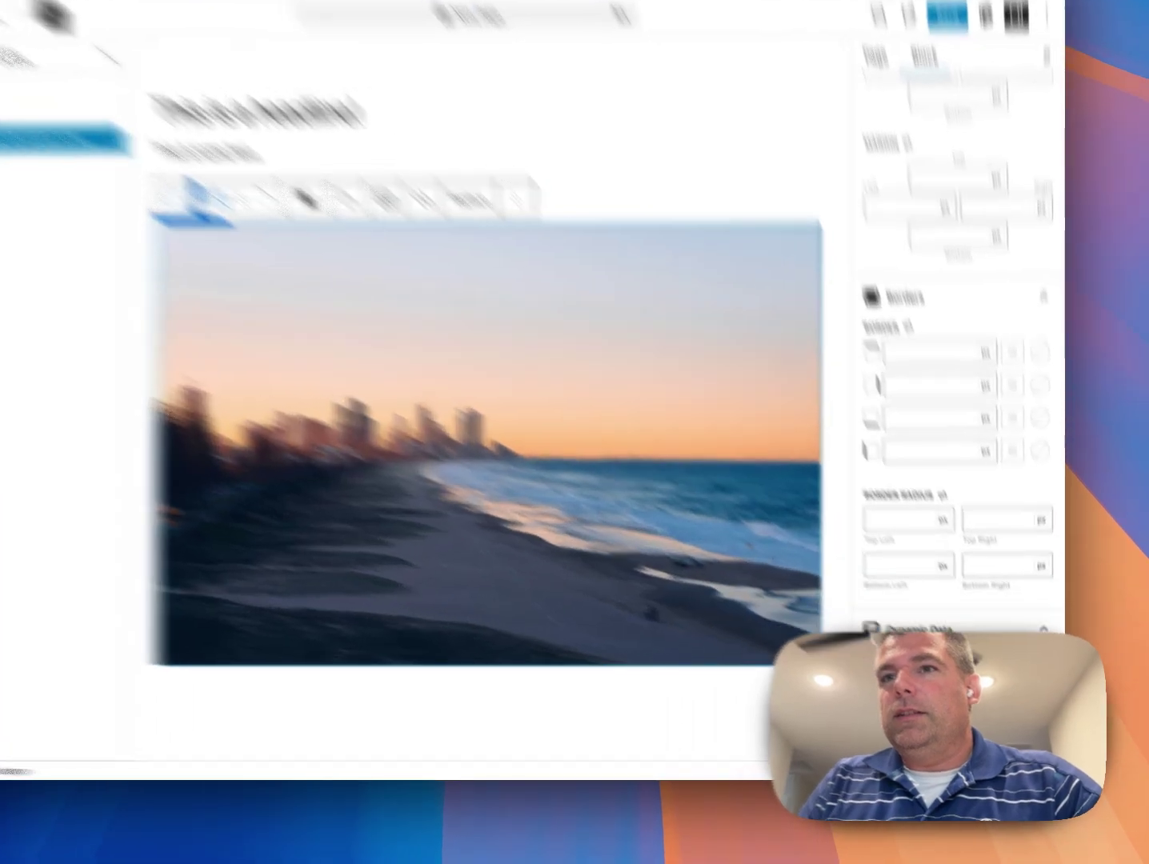
click(941, 756)
click(810, 502)
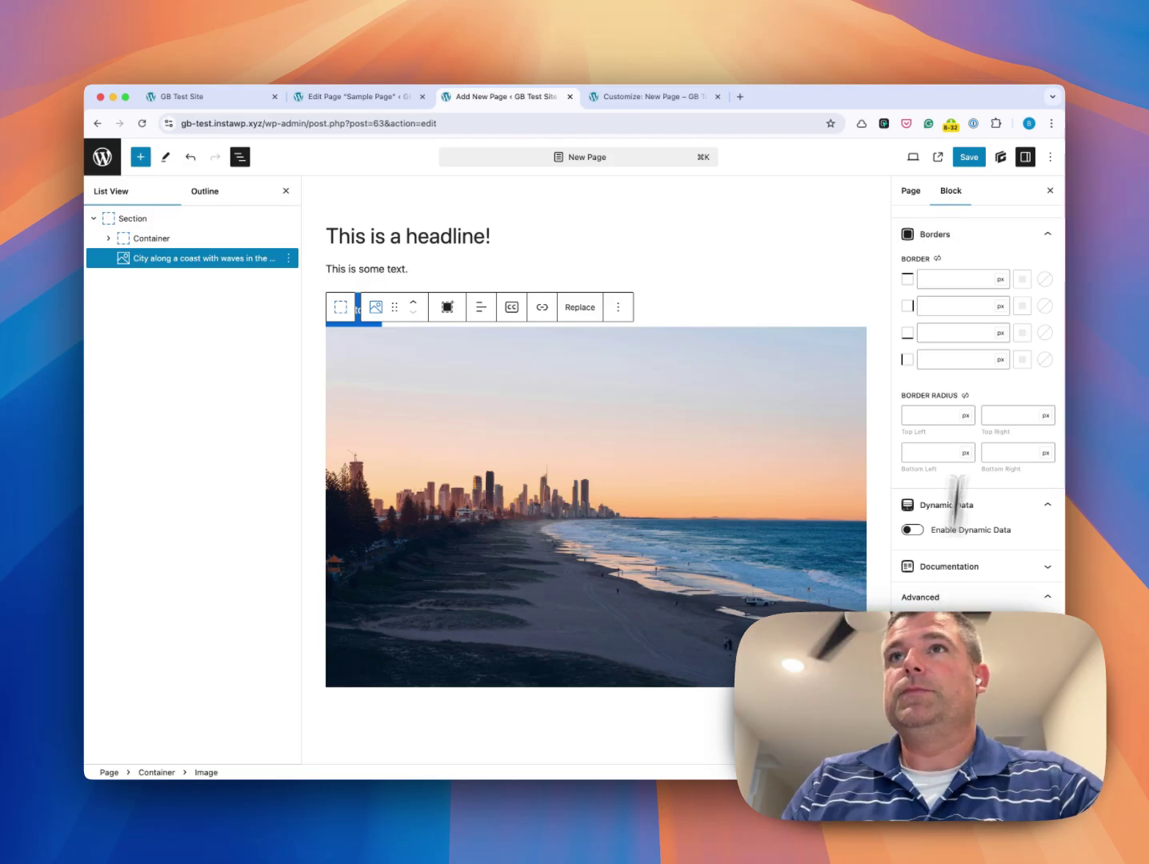
click(968, 157)
Step: Return to the Customizer's Additional CSS and start a rule for the class selector .position-absolute
click(689, 96)
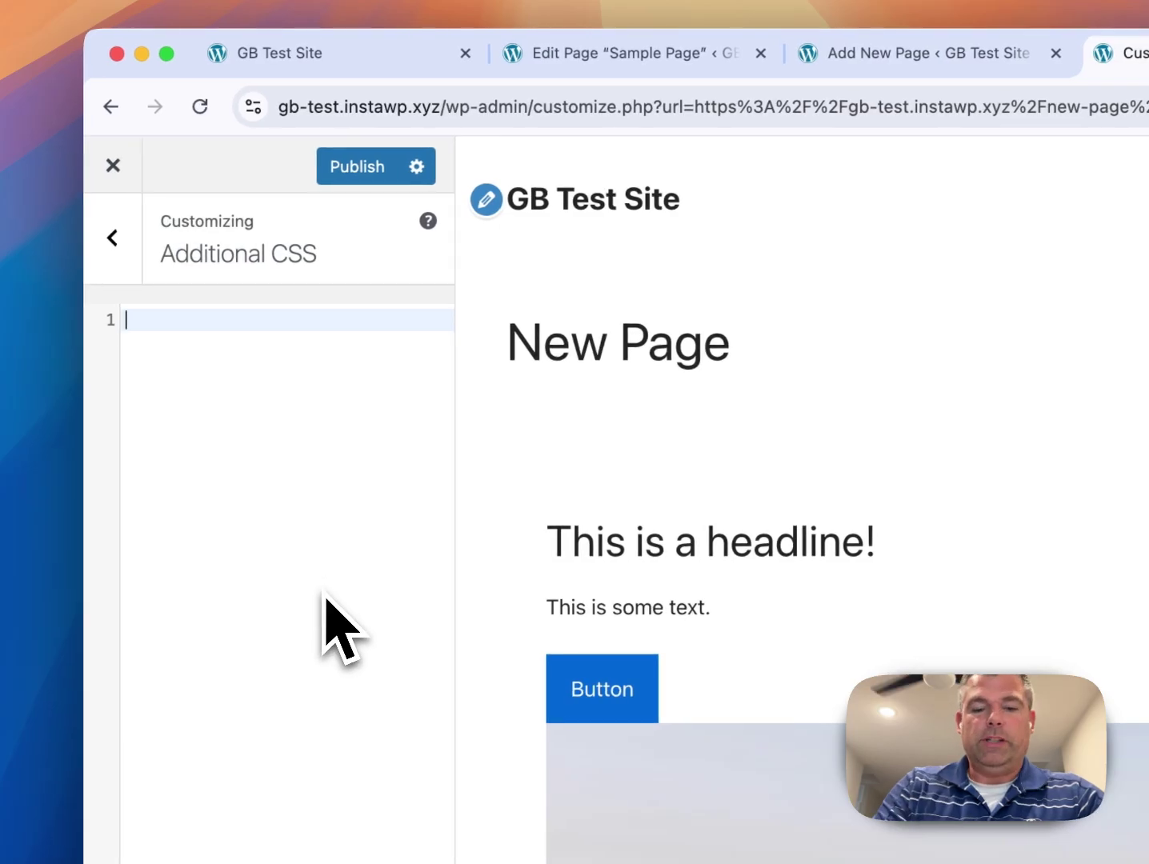
text(position-a)
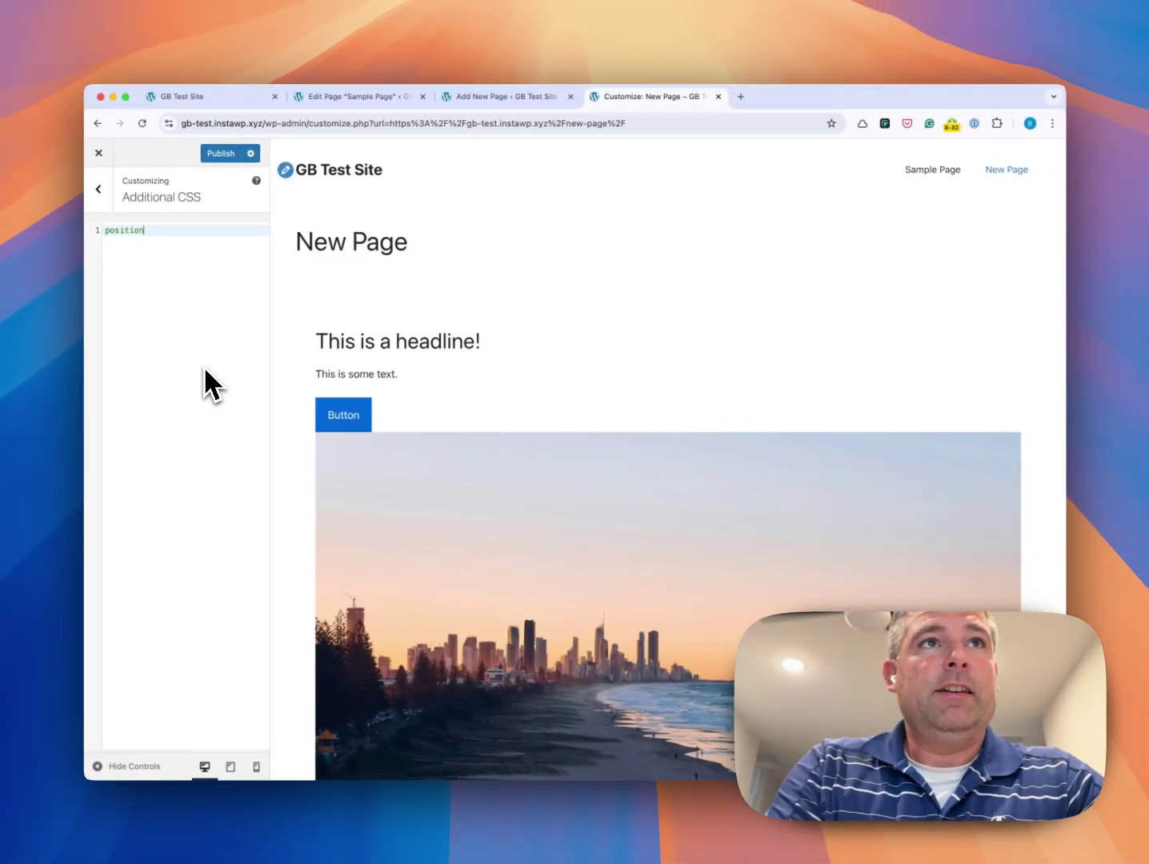
text(bso)
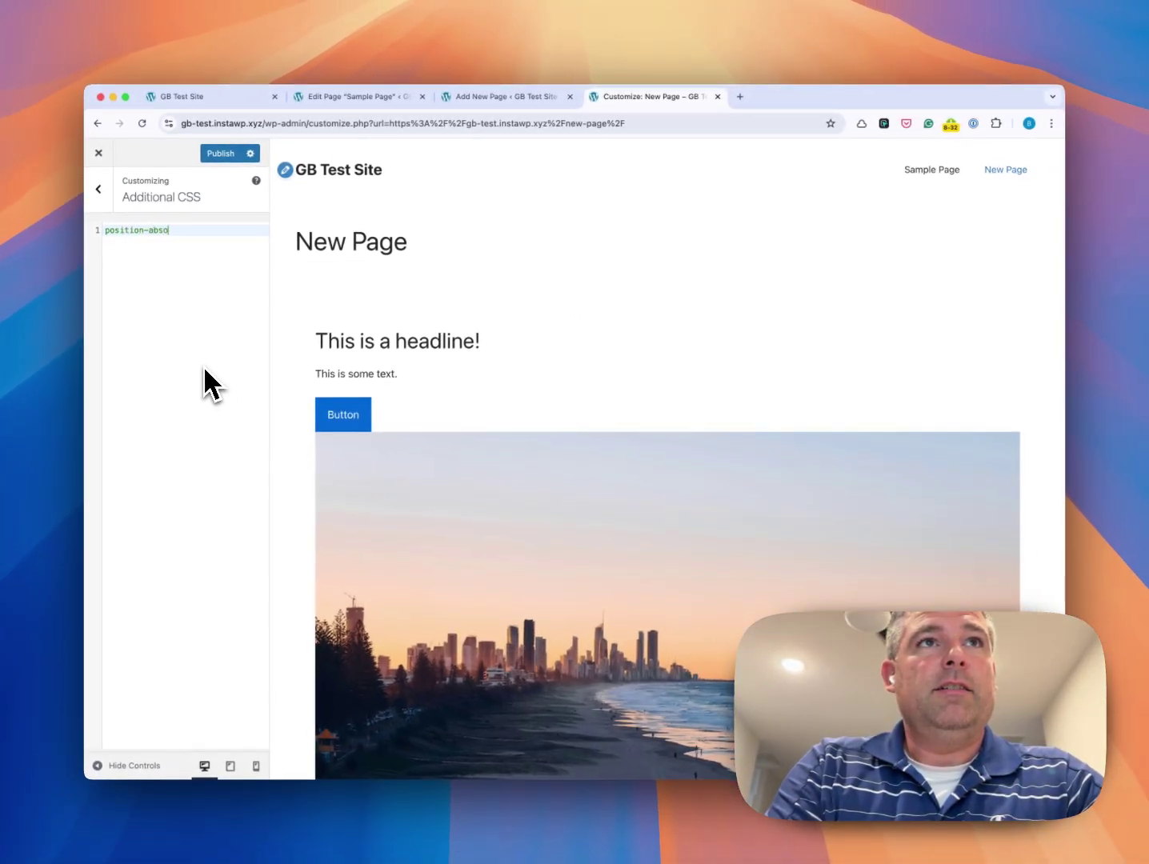
text(lute)
key(Left)
key(Left)
key(Left)
key(Left)
key(Left)
key(Left)
key(Left)
key(Left)
key(Left)
key(Left)
key(Left)
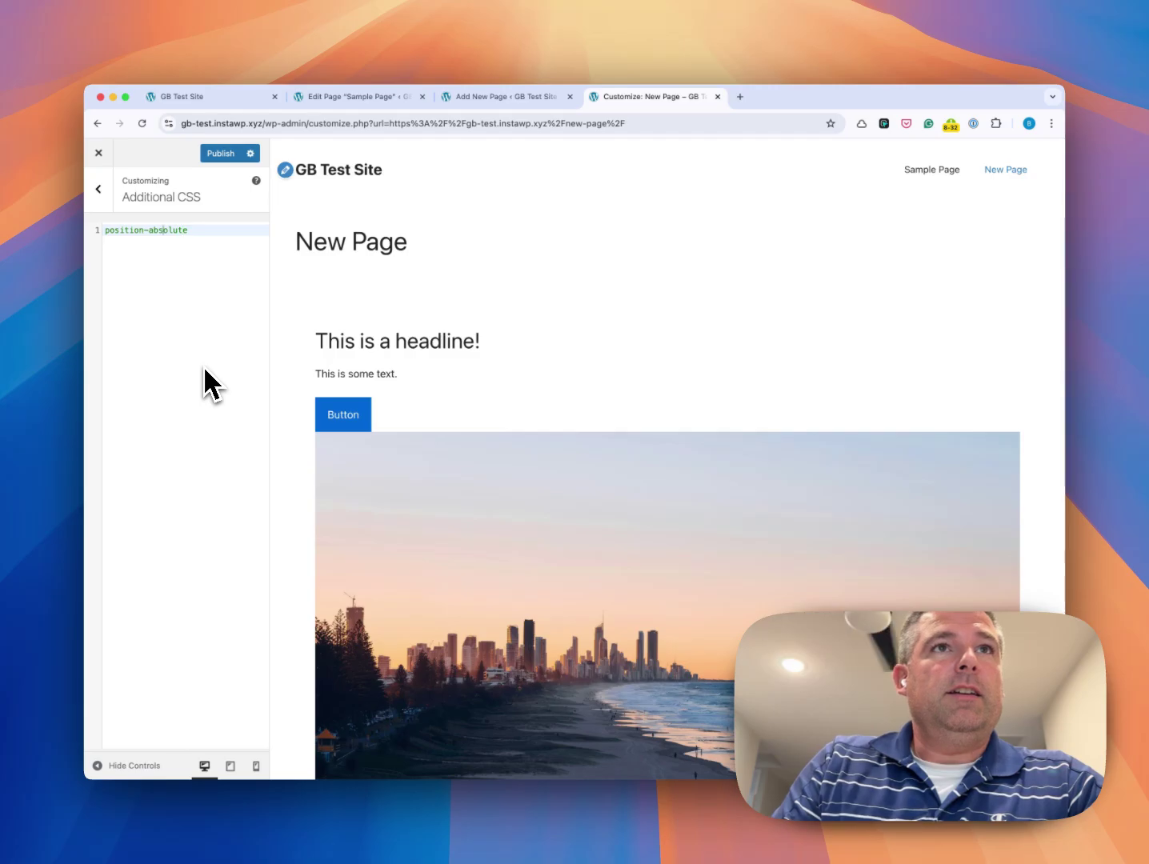
text(.)
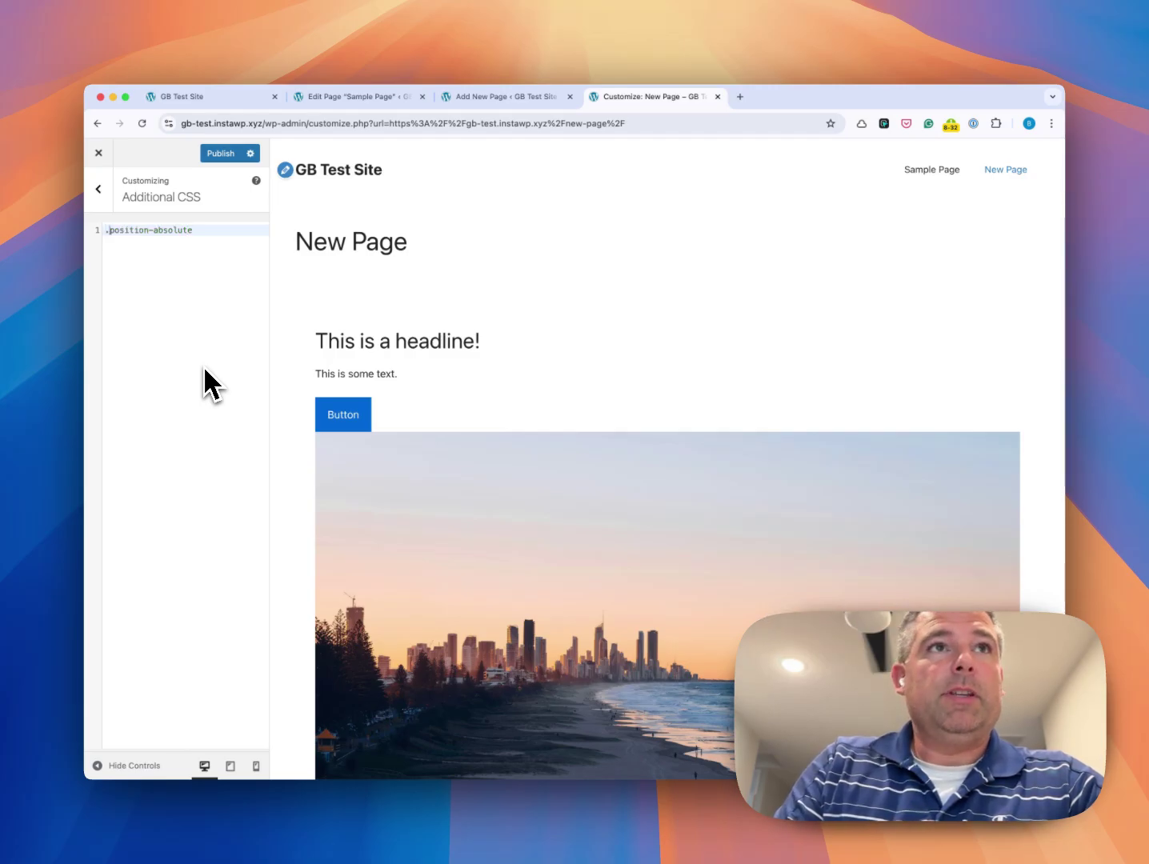
text( {)
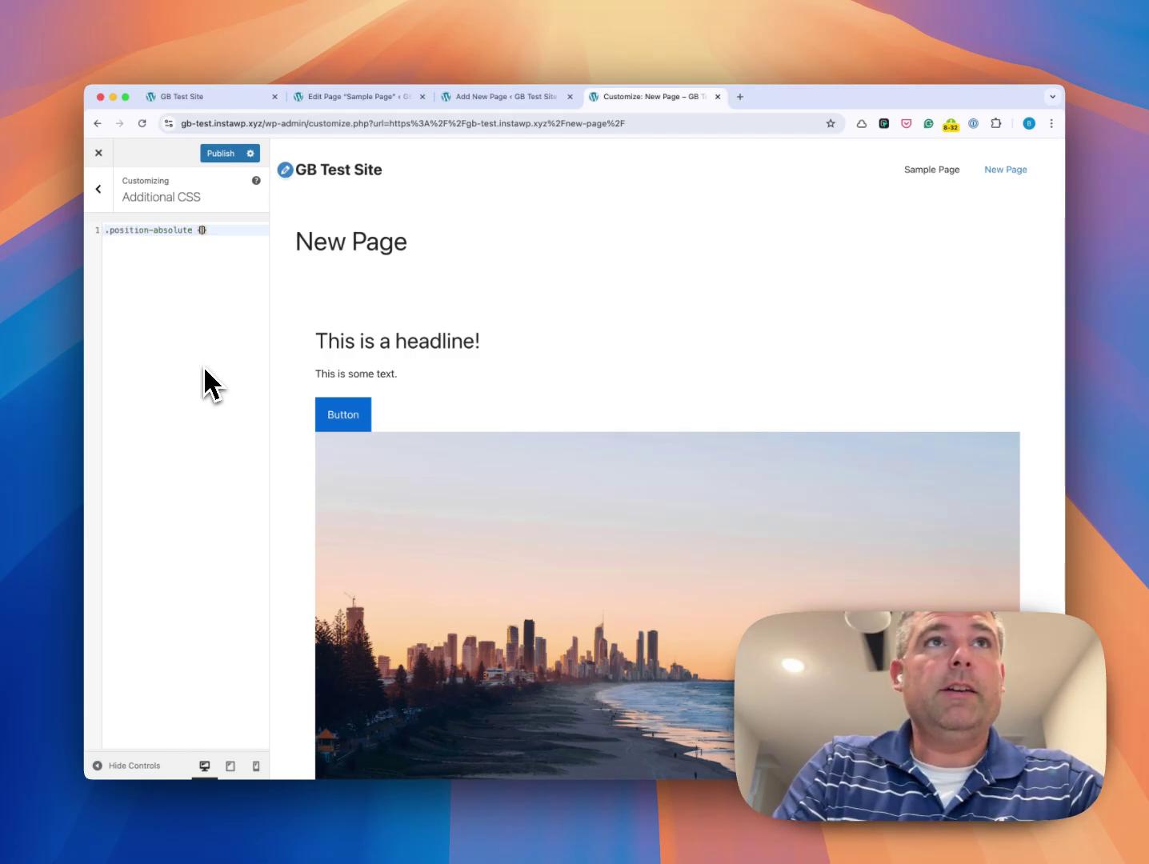
key(Return)
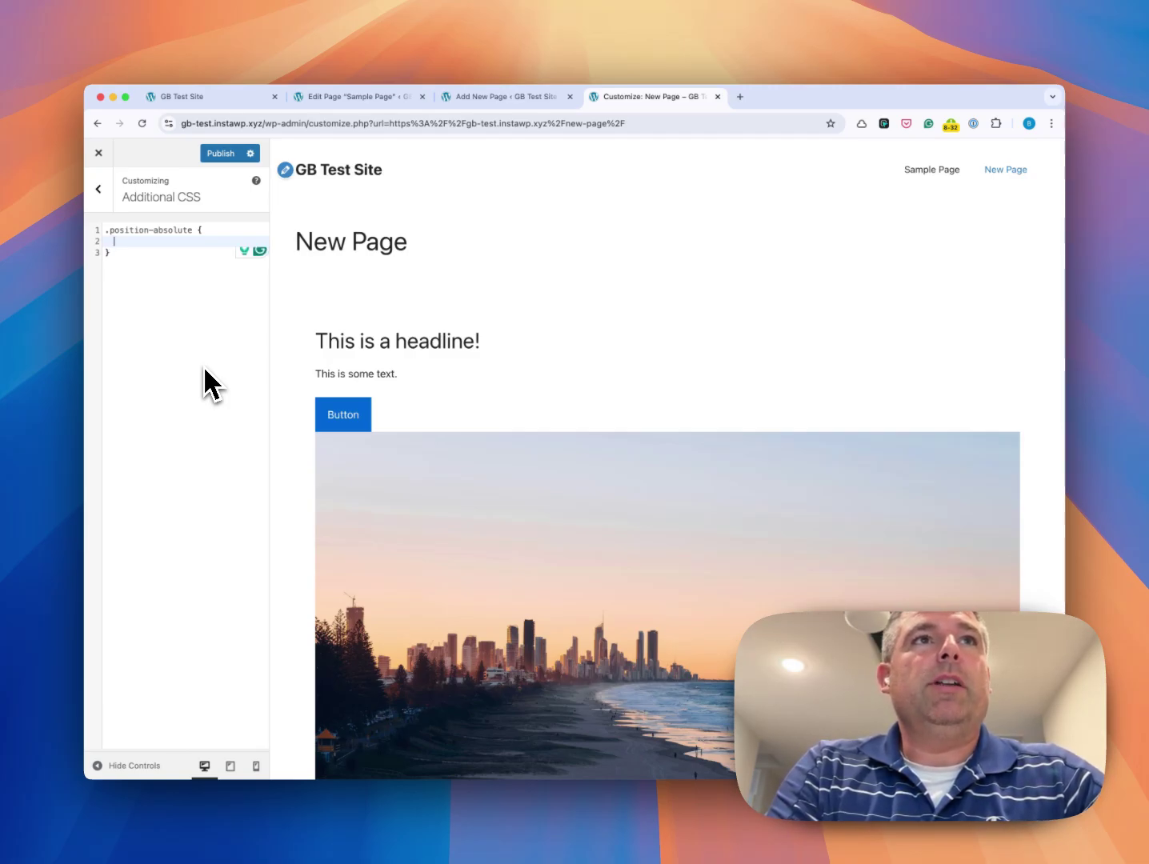
Step: Give the .position-absolute rule the declaration position: absolute; and publish the CSS
text(position:)
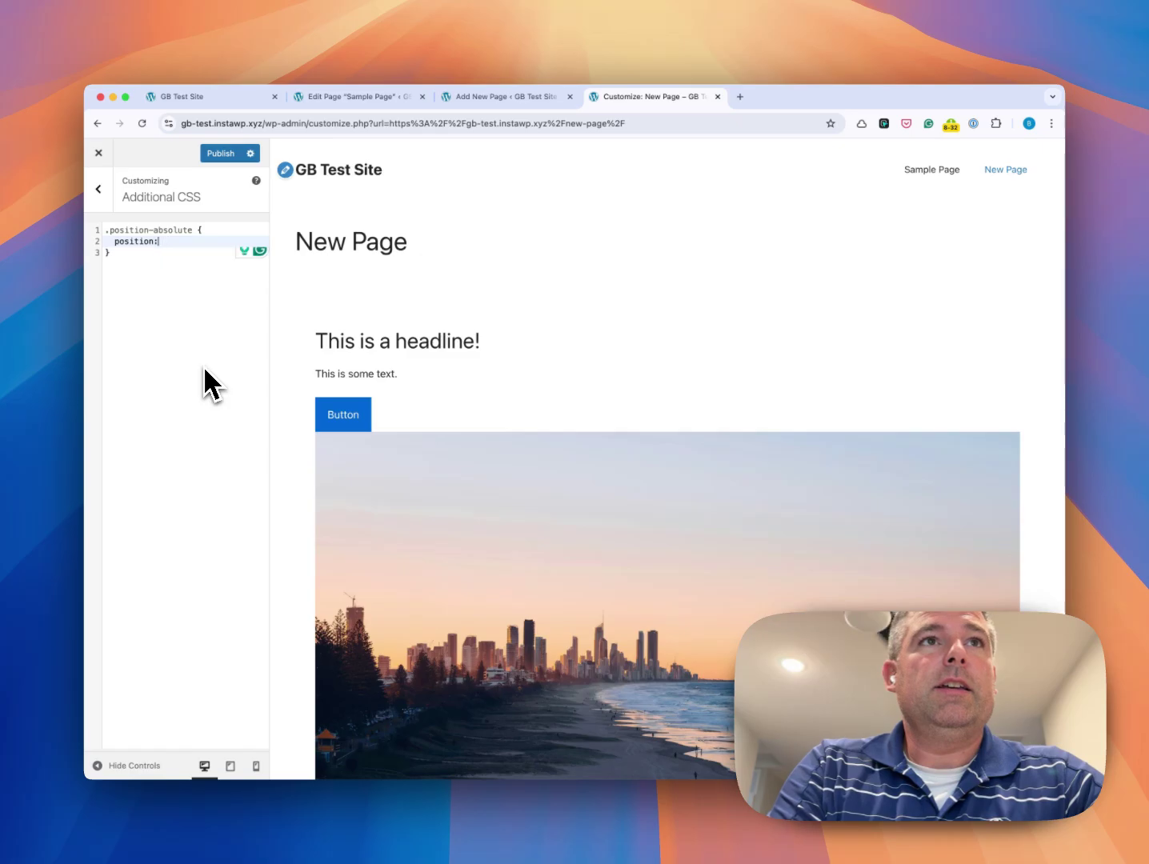
text(ab)
key(Return)
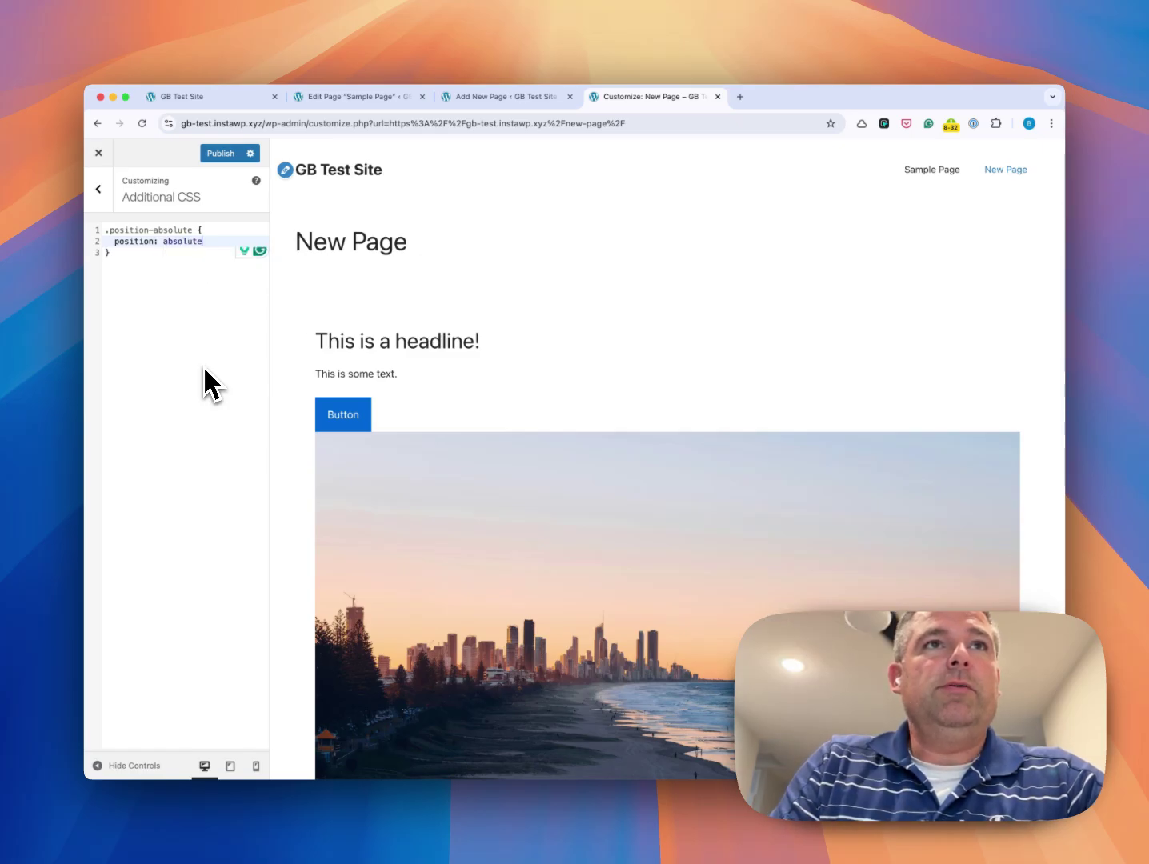
text(;)
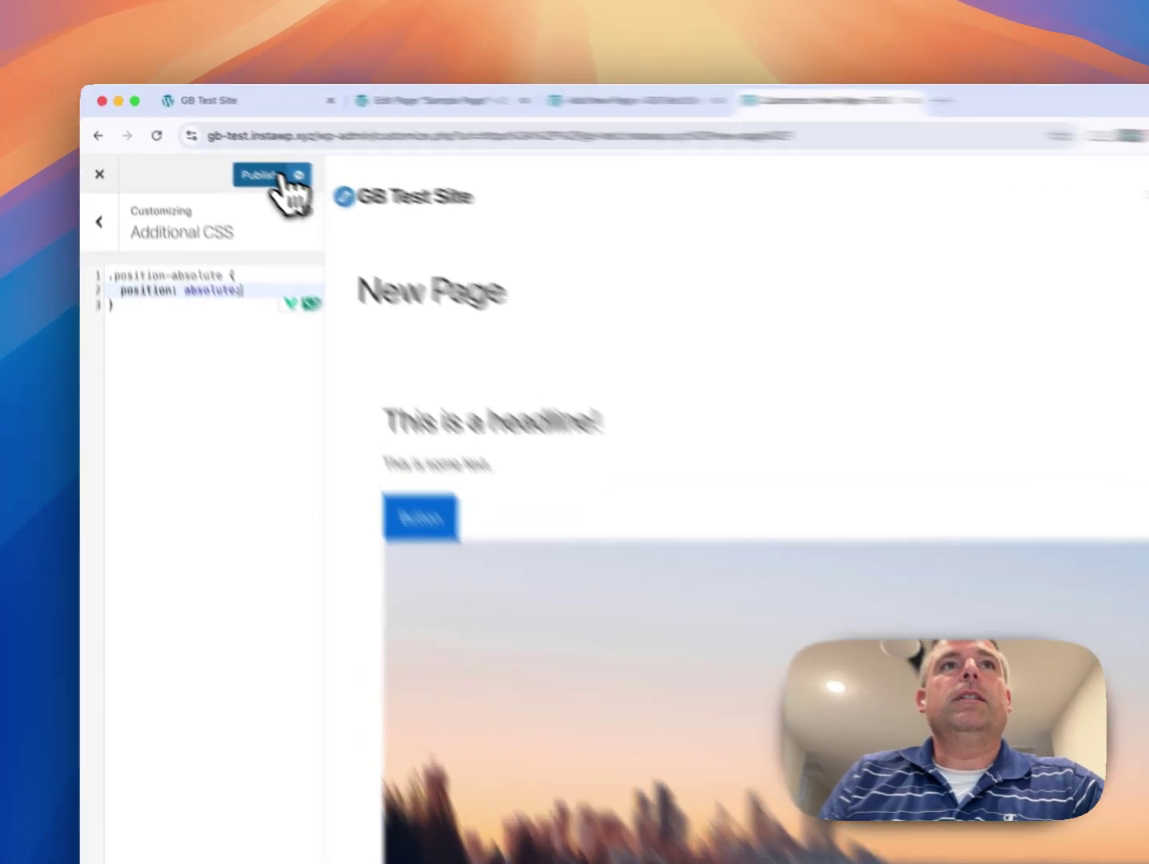
click(234, 154)
Step: Check the outer Section container's layout settings in the New Page editor, and reload the Customizer to inspect the page preview
click(567, 124)
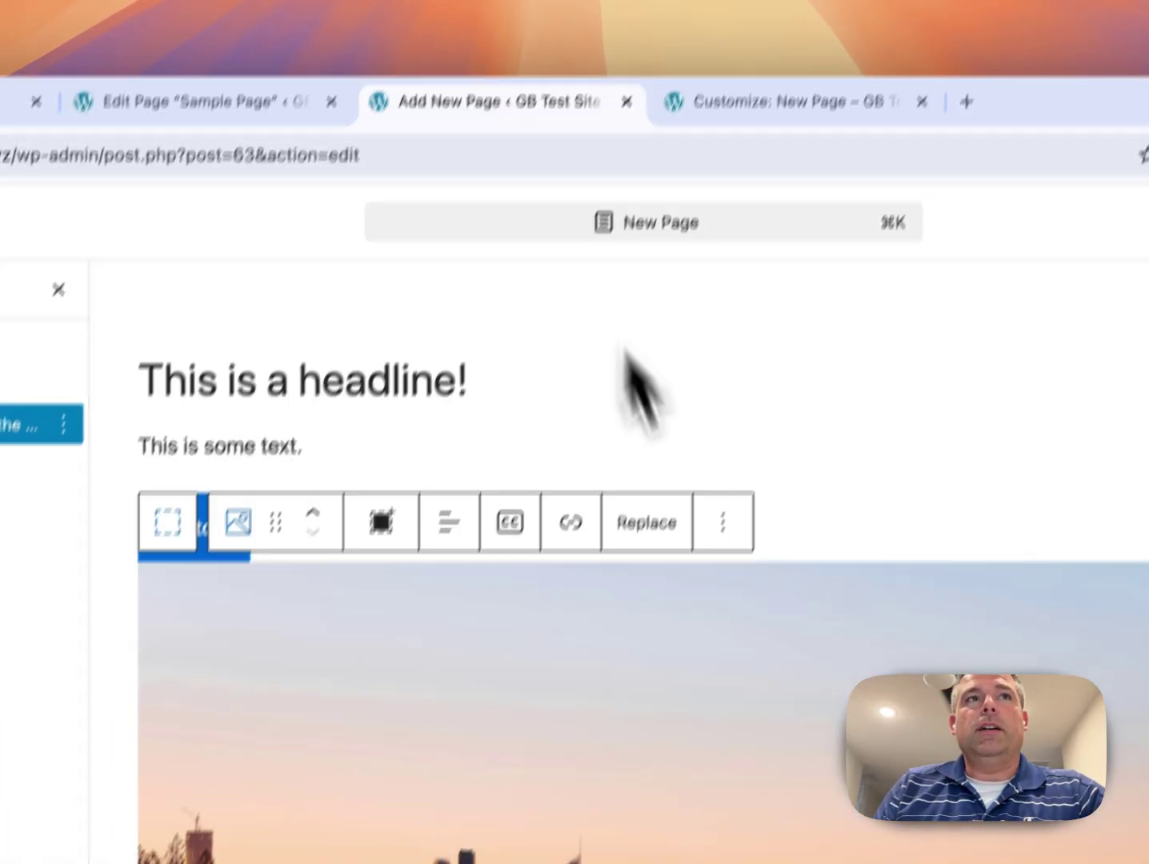
click(174, 312)
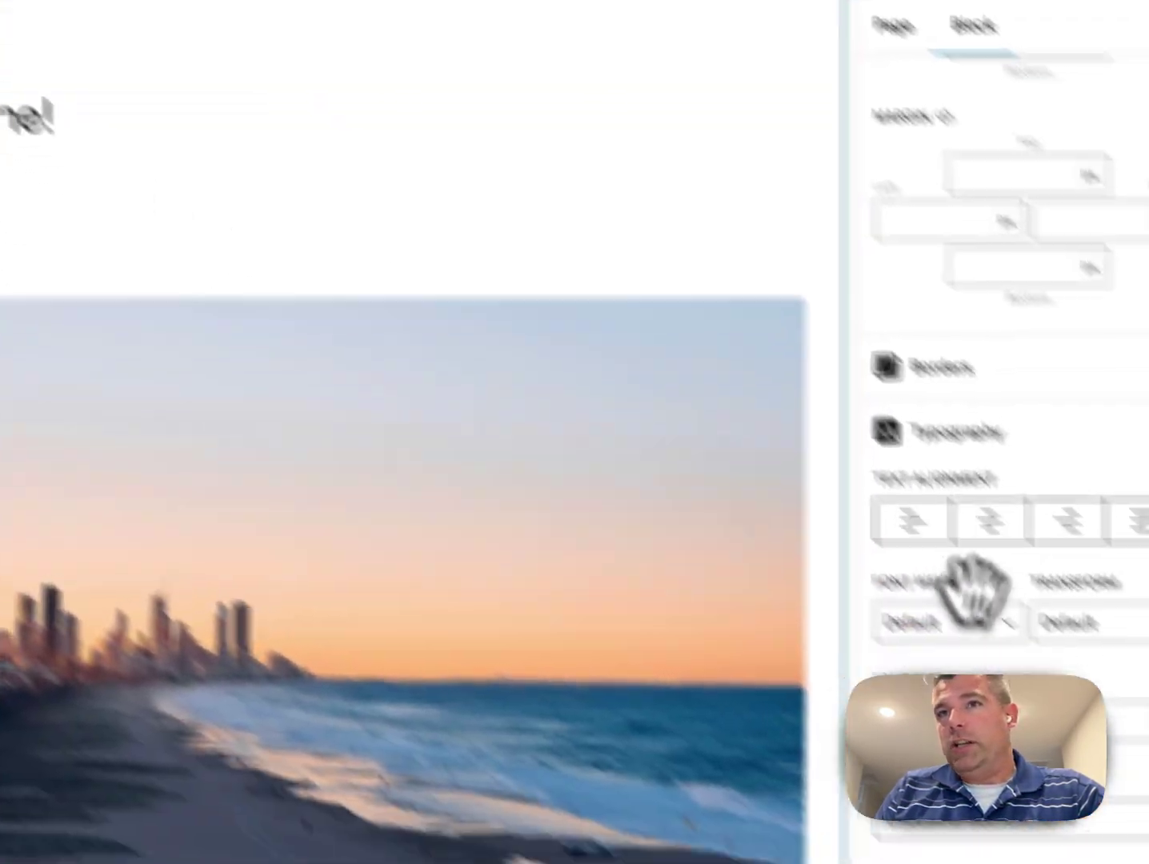
scroll(854, 322, up, 10)
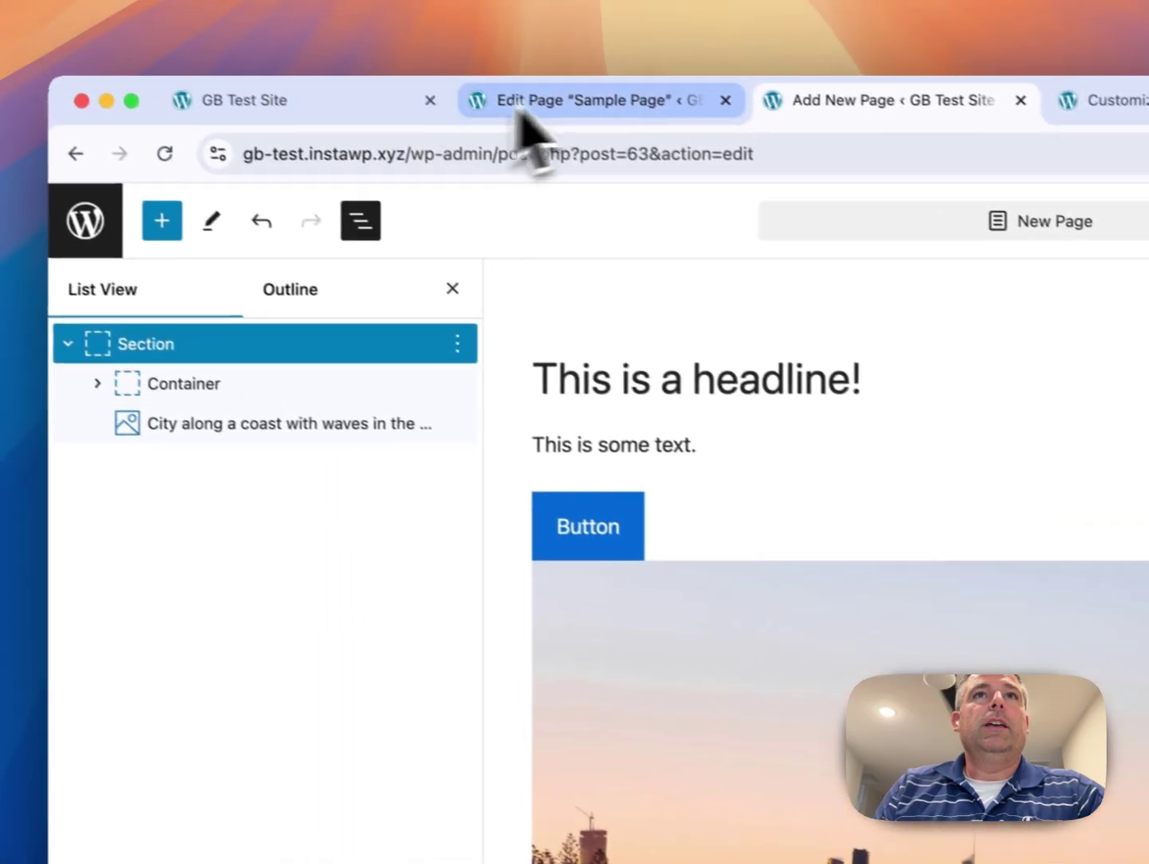
click(828, 113)
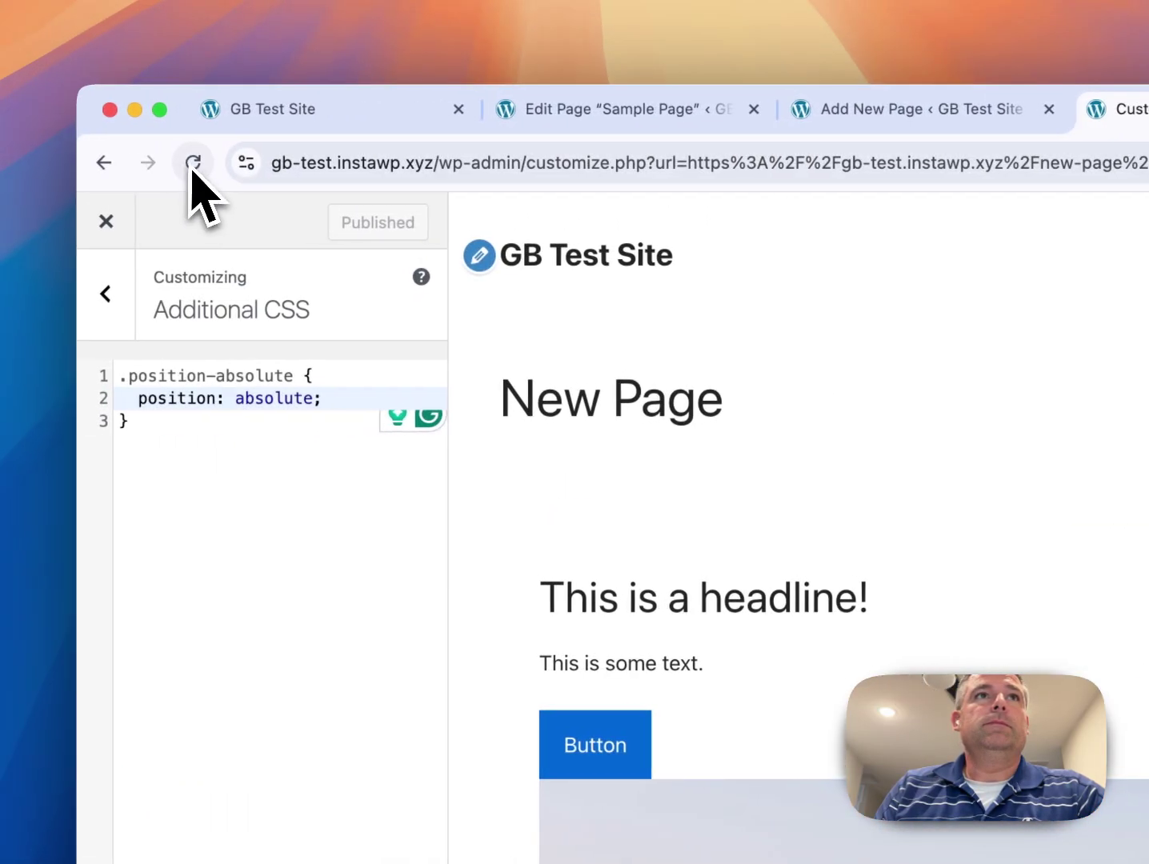
click(201, 163)
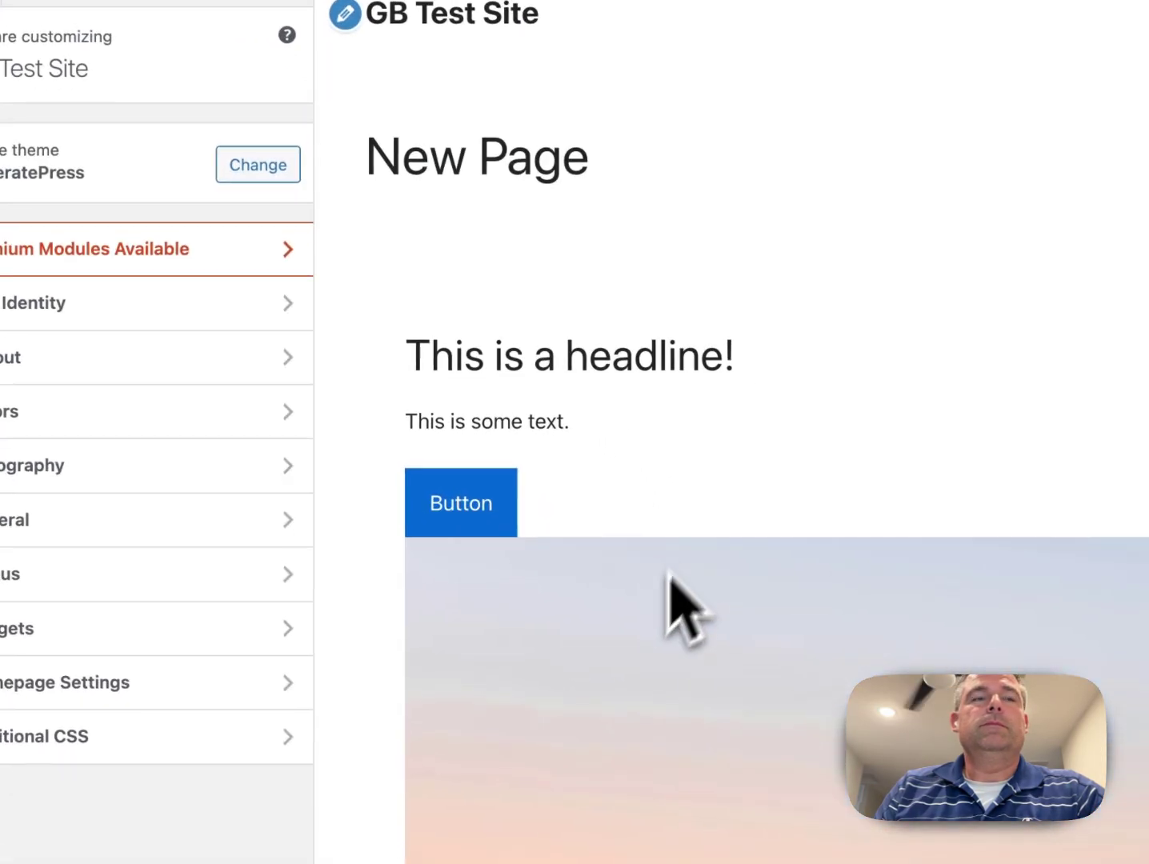
scroll(638, 613, down, 2)
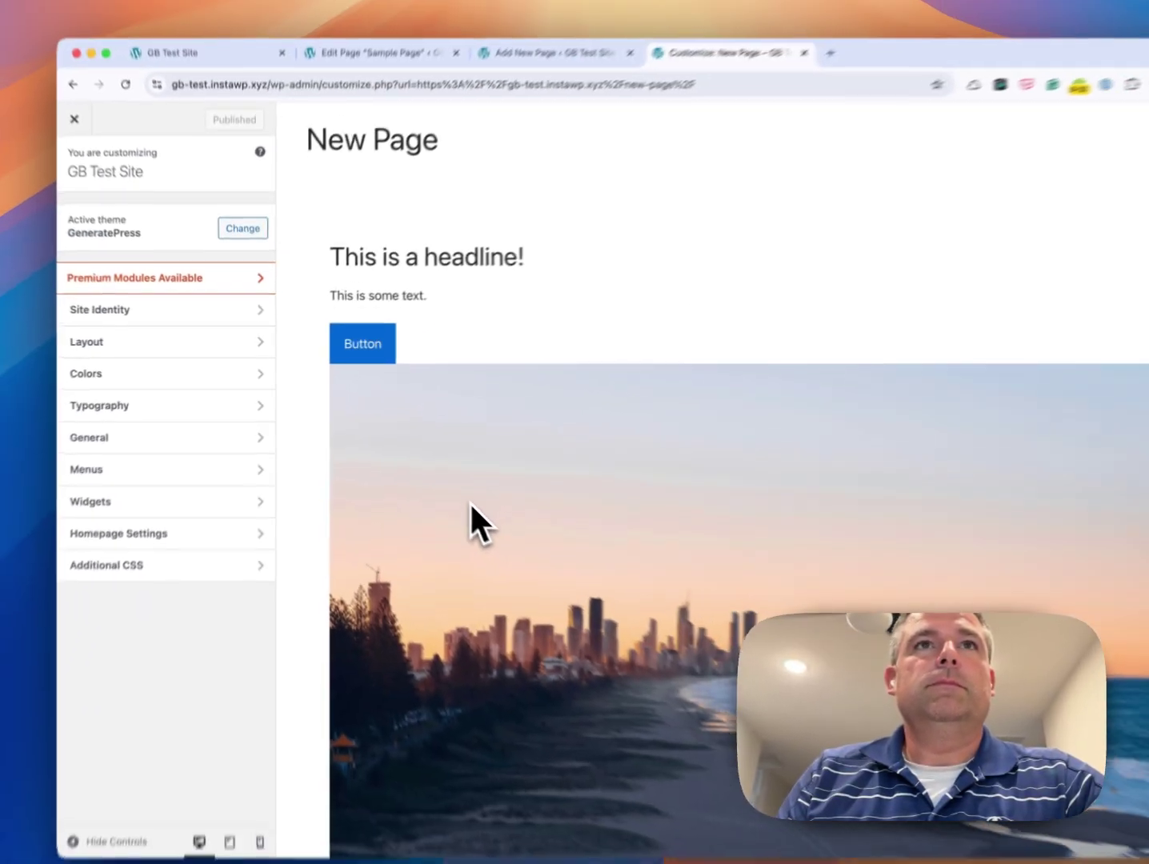
scroll(634, 615, up, 2)
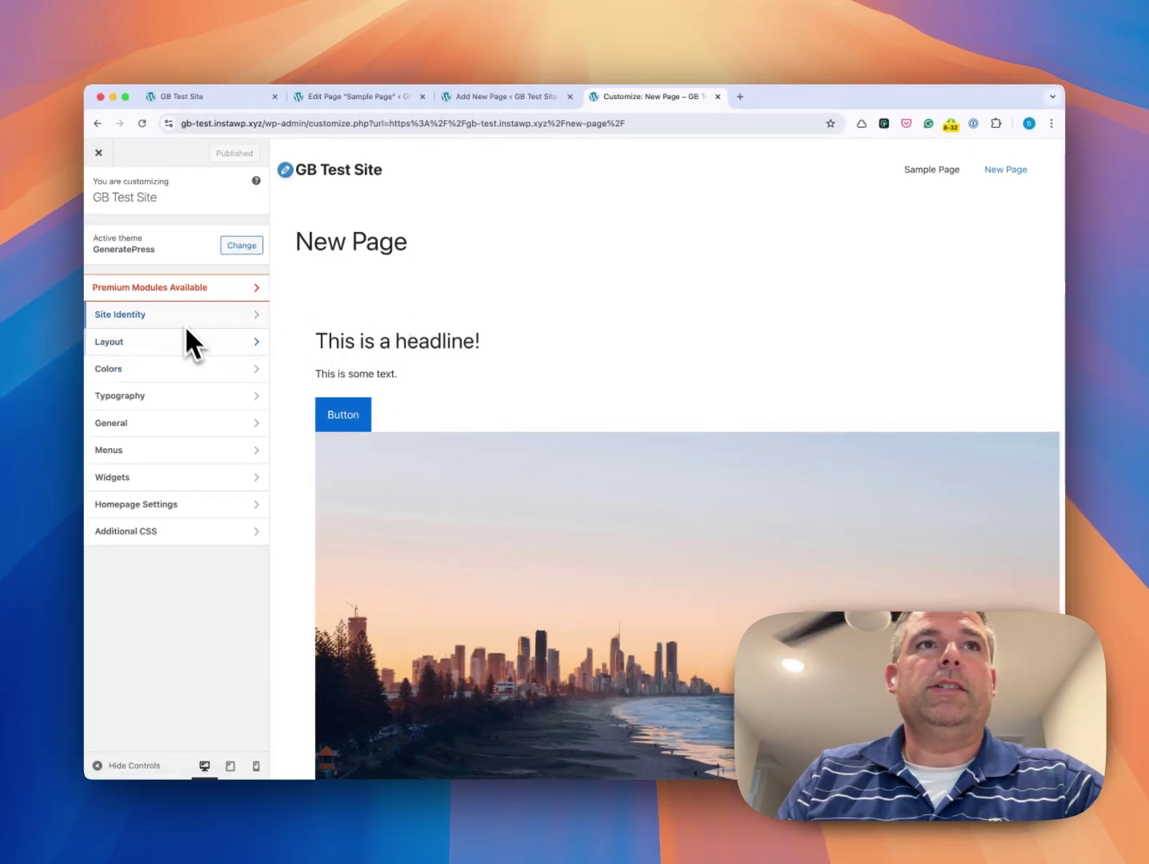
Step: Add top, right, bottom and left offsets of 0 to the .position-absolute rule in Additional CSS, publish, and close the Customizer
click(202, 532)
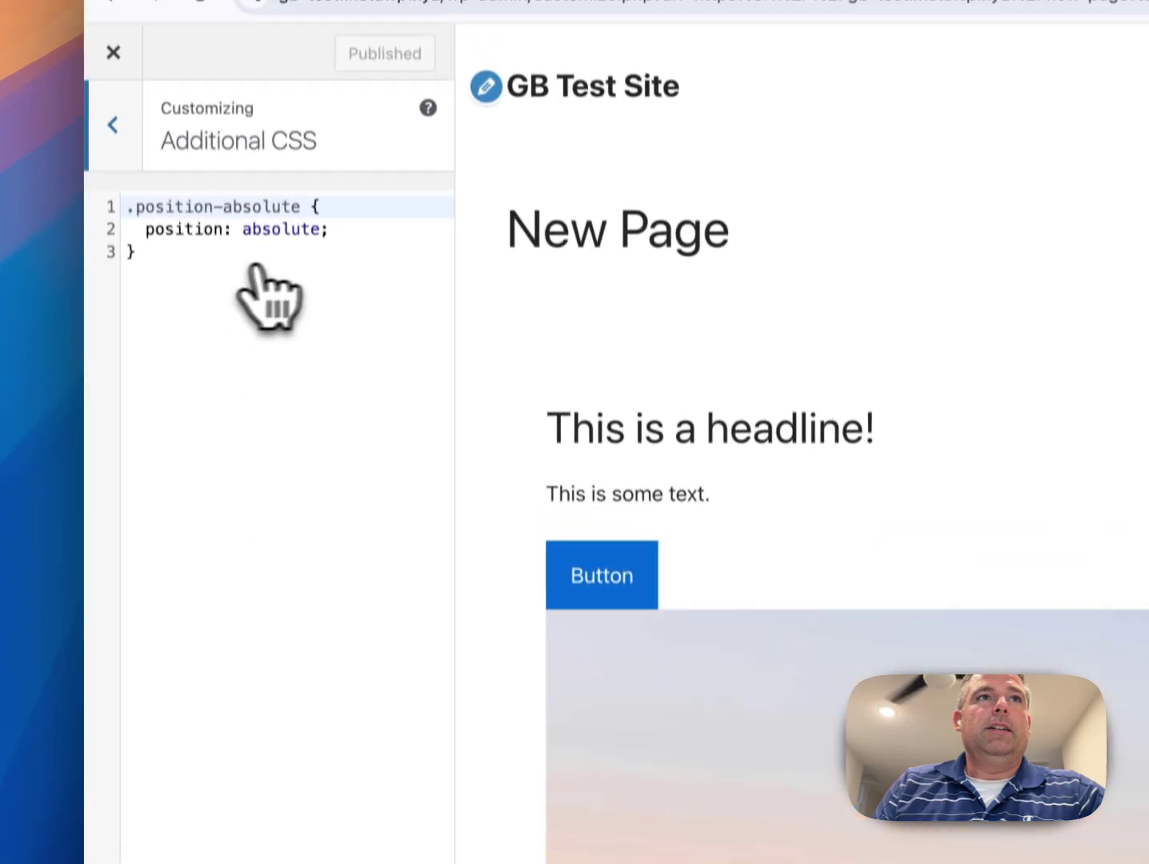
scroll(890, 748, down, 3)
scroll(888, 749, up, 3)
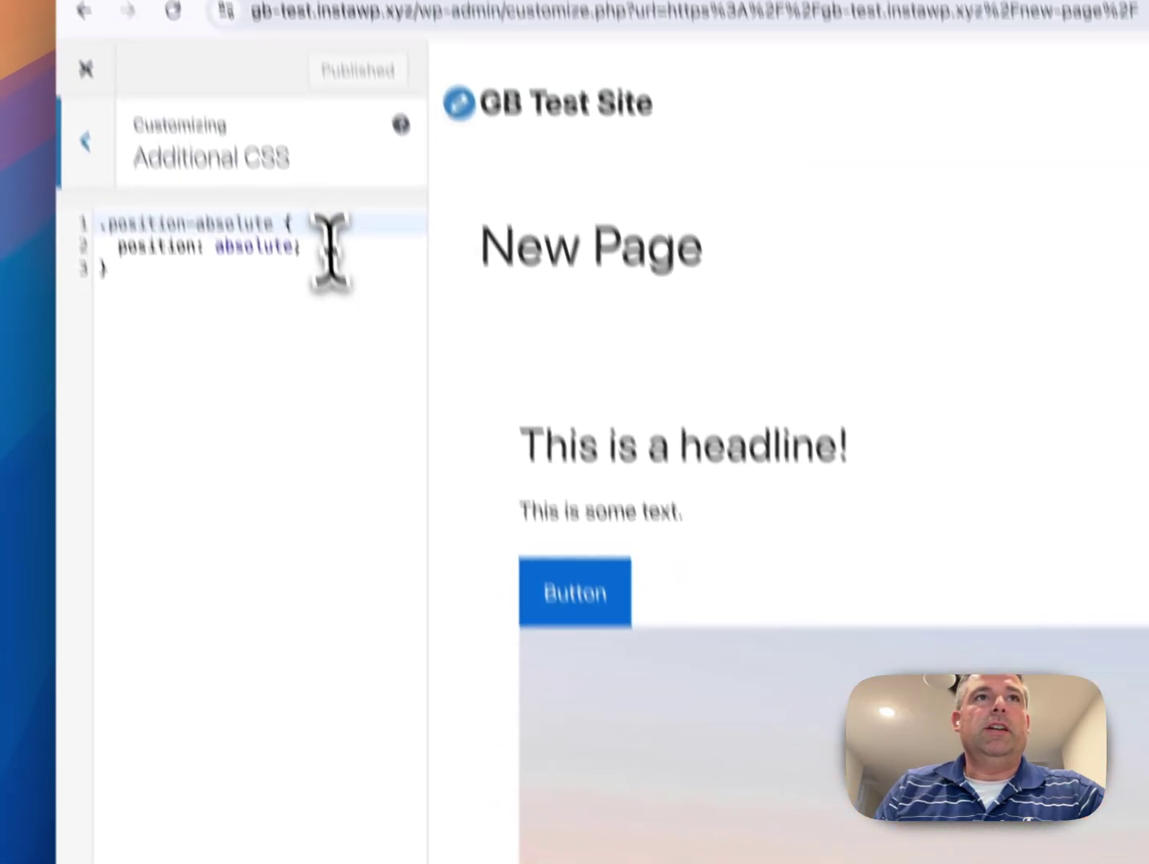
click(352, 341)
key(Return)
text(t)
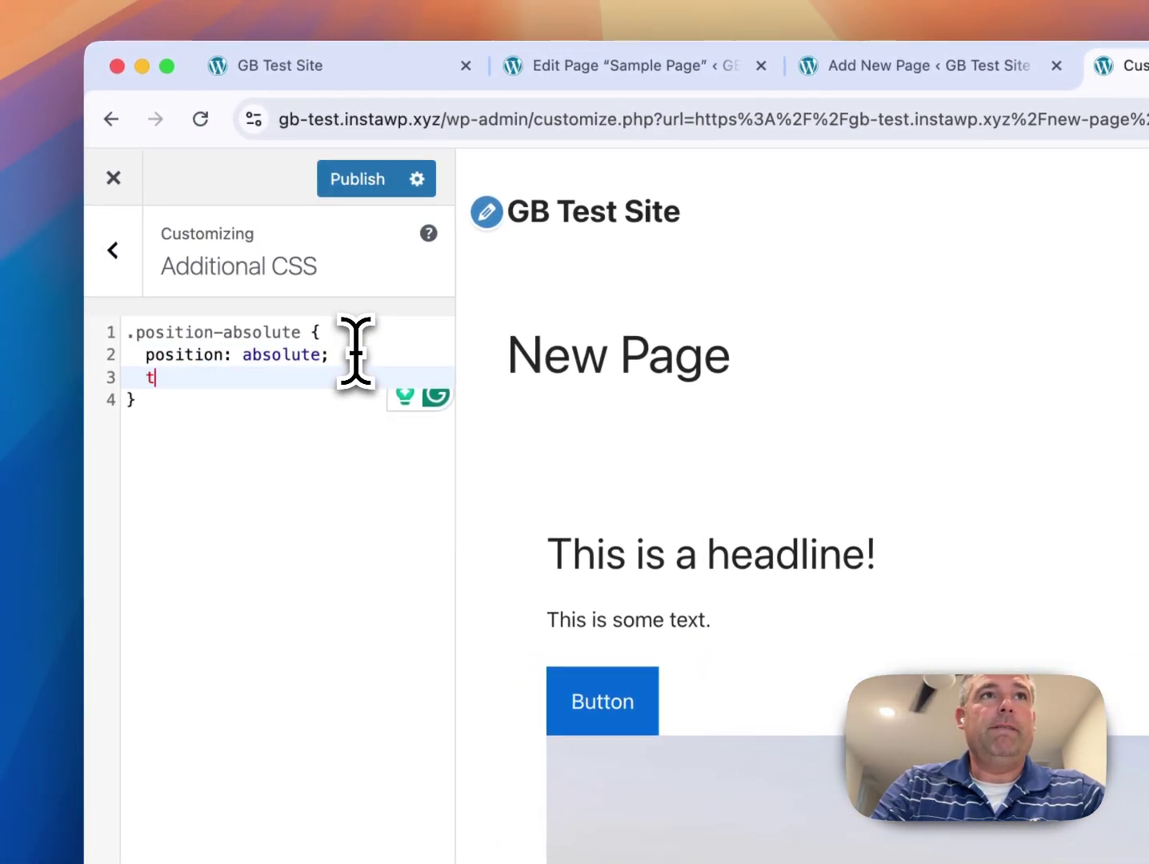
text(op)
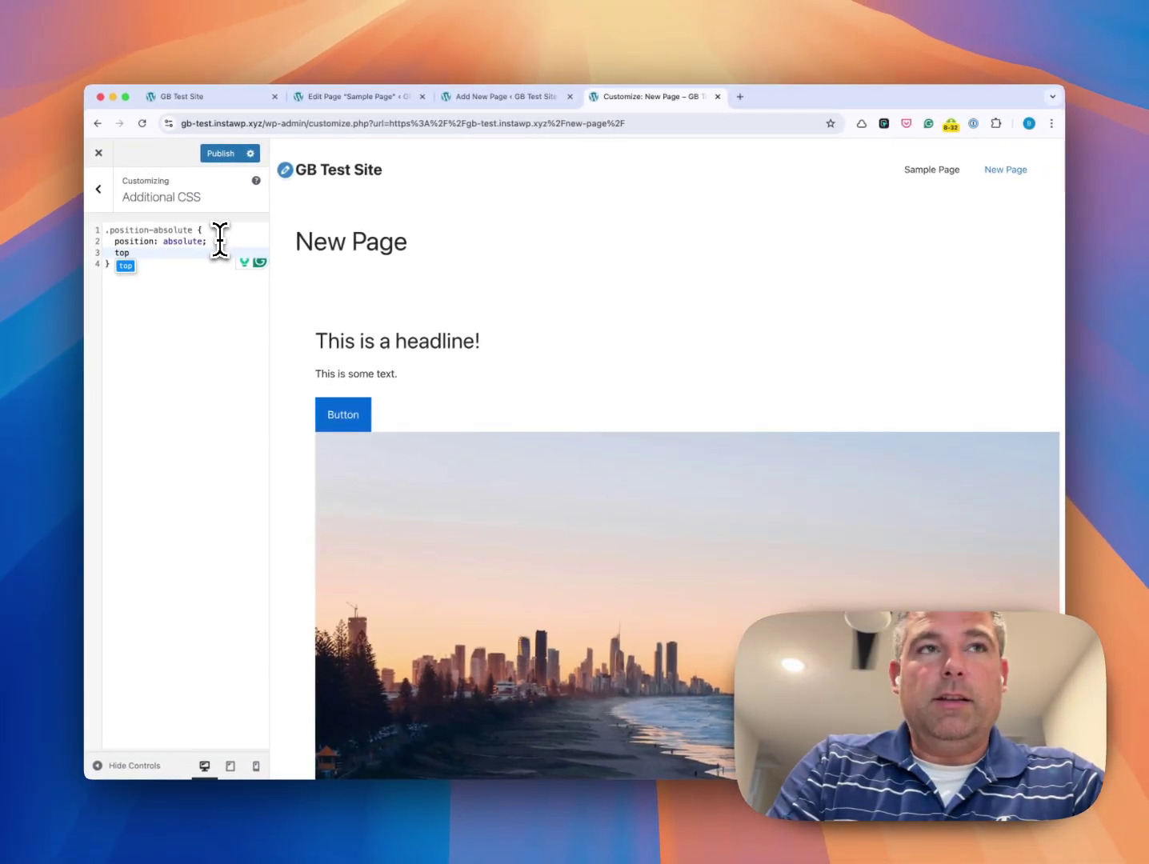
text(: 0)
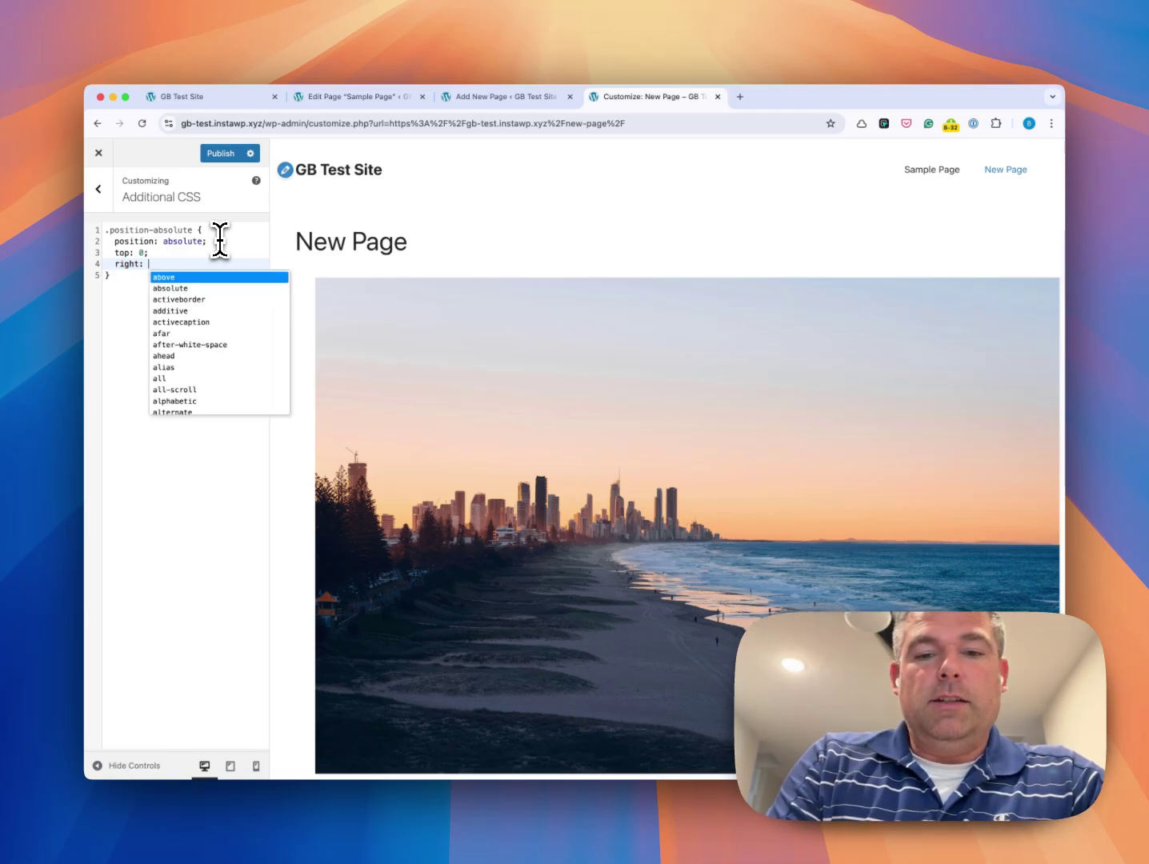
text(0;)
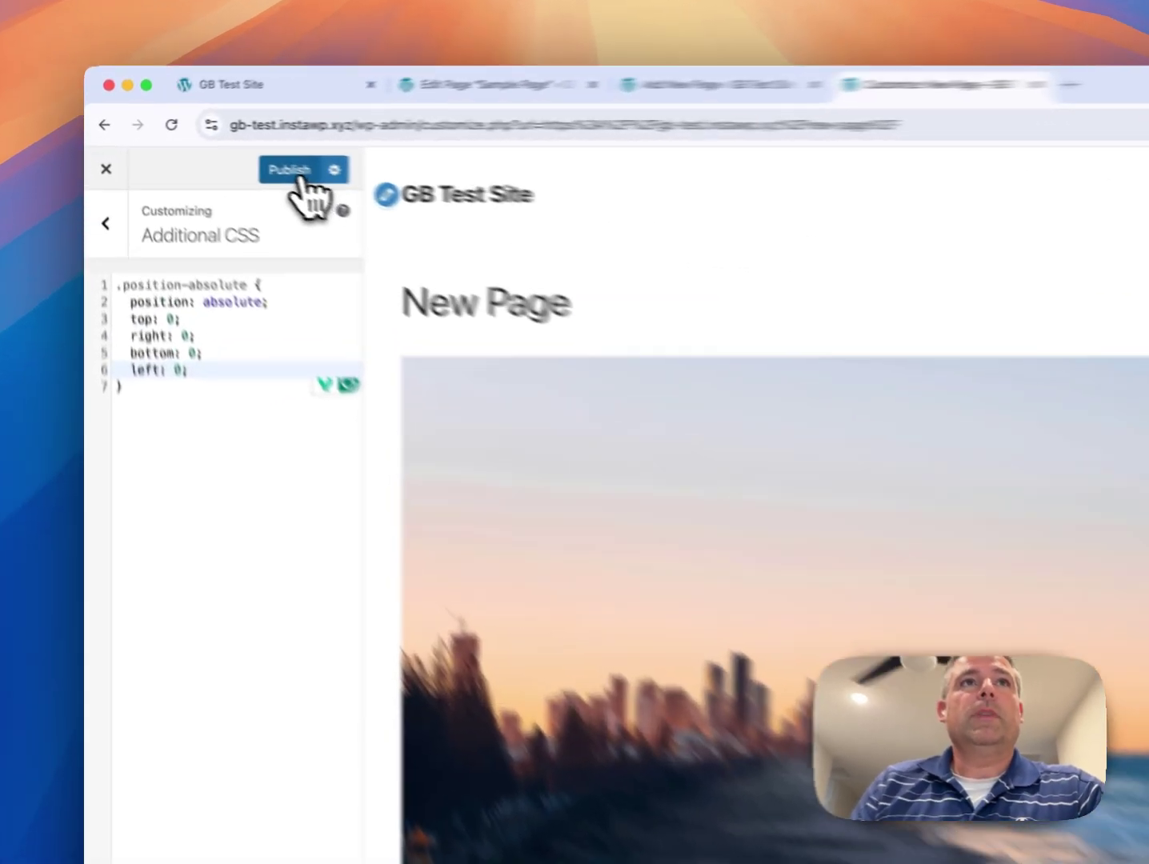
click(221, 153)
click(120, 220)
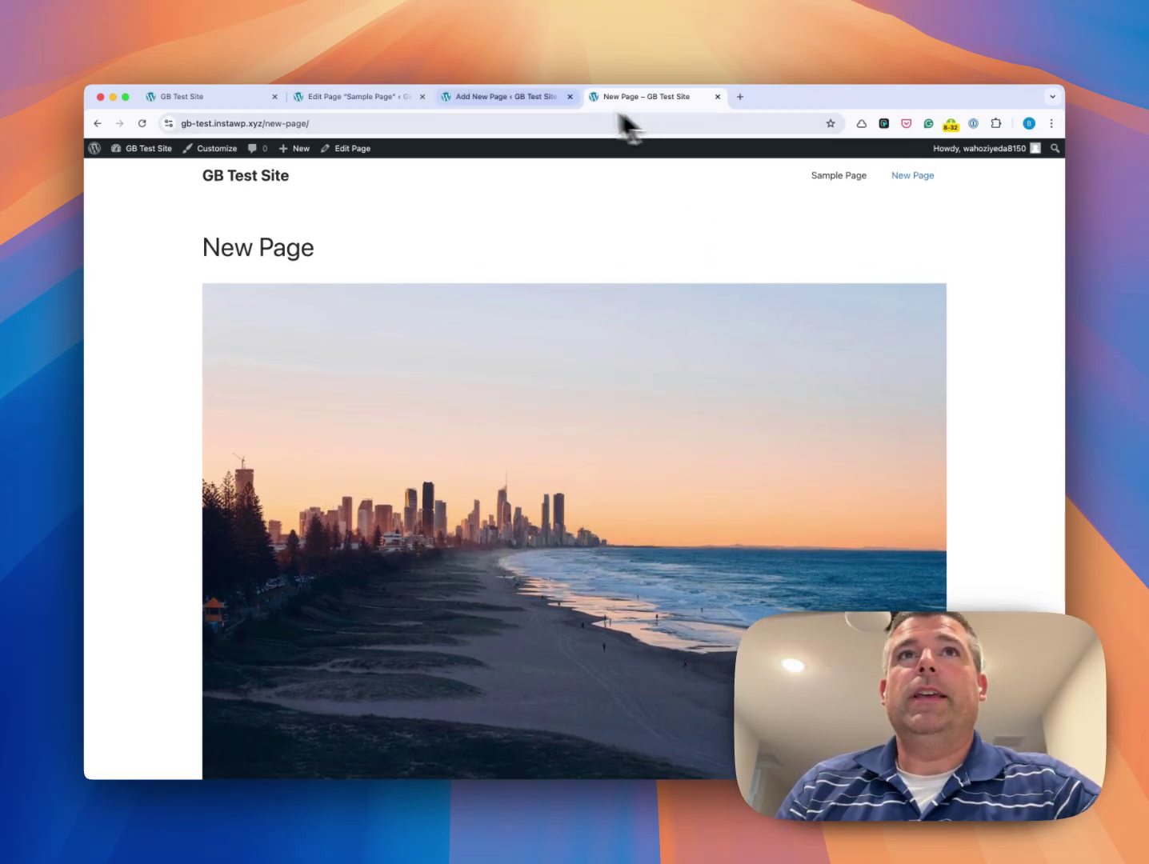
Step: Compare the hero section in the New Page editor with its front end, closing the Sample Page editor tab
click(505, 96)
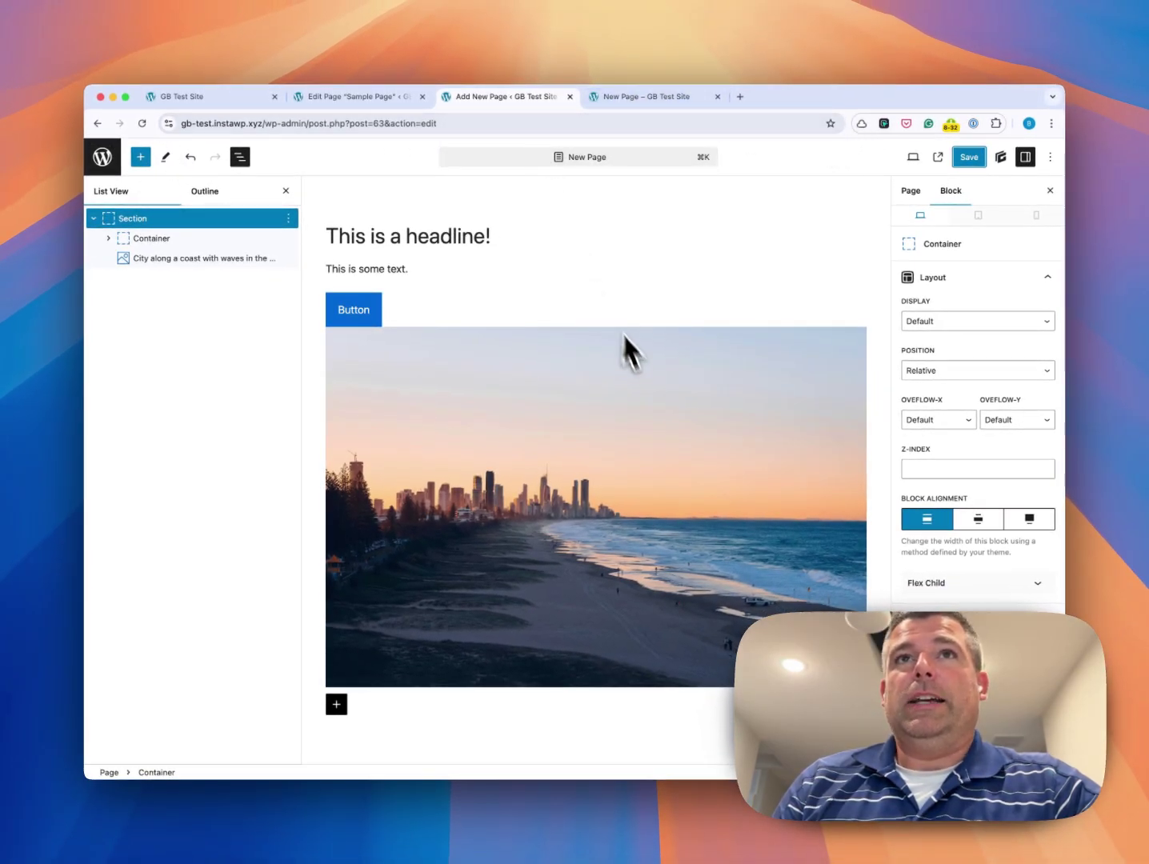
scroll(587, 557, down, 5)
scroll(587, 558, up, 3)
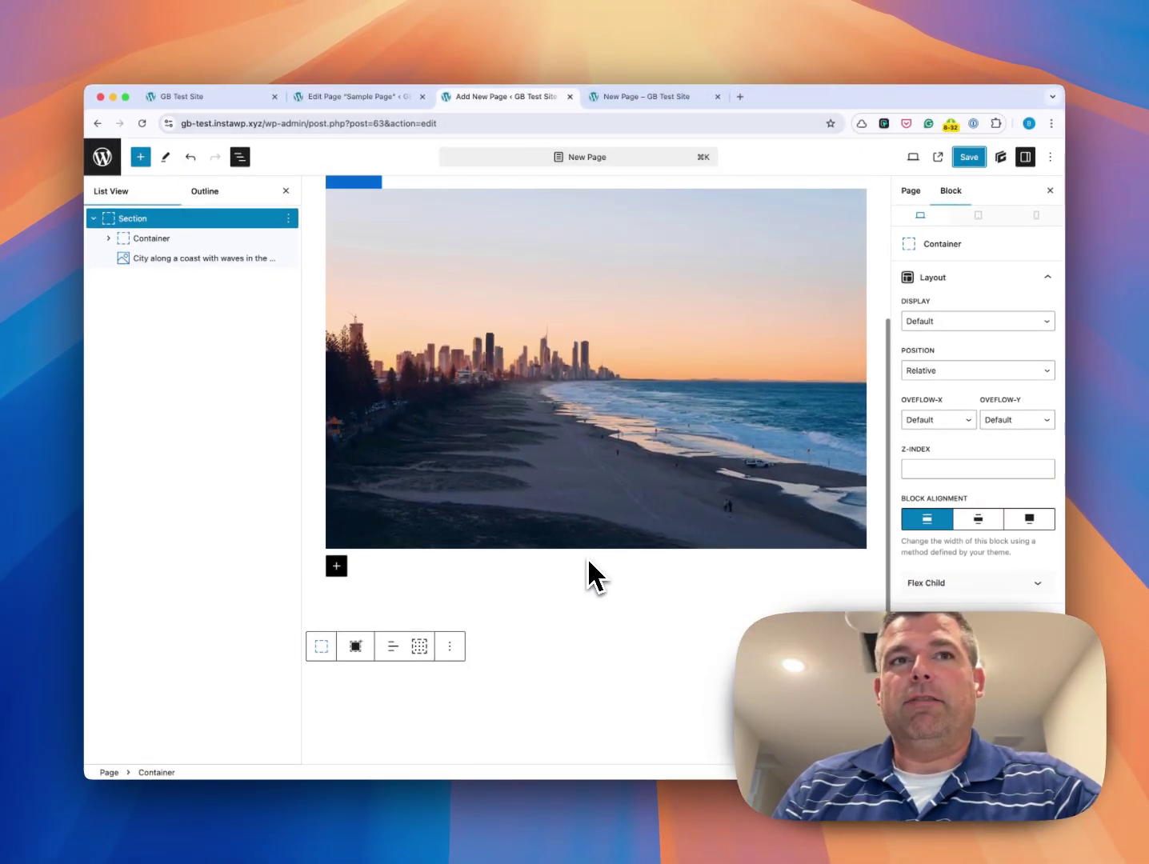
scroll(587, 558, up, 3)
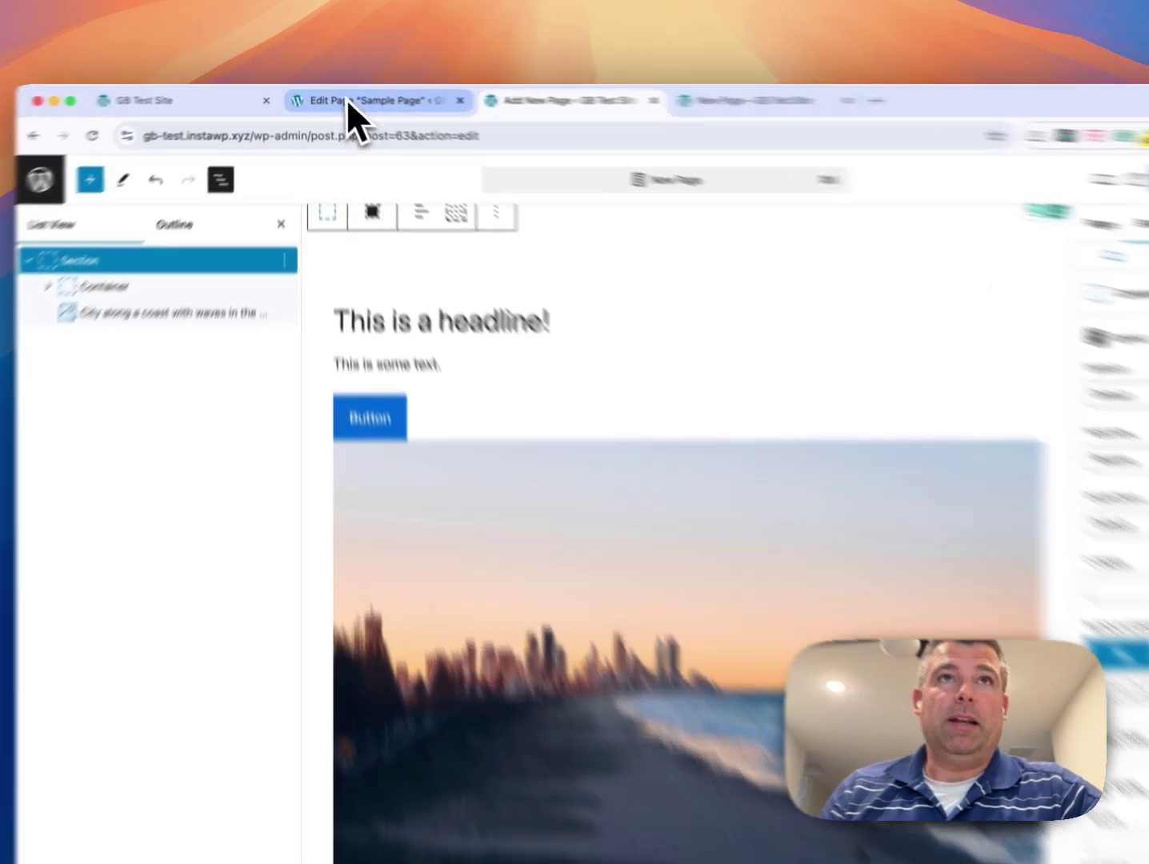
click(337, 97)
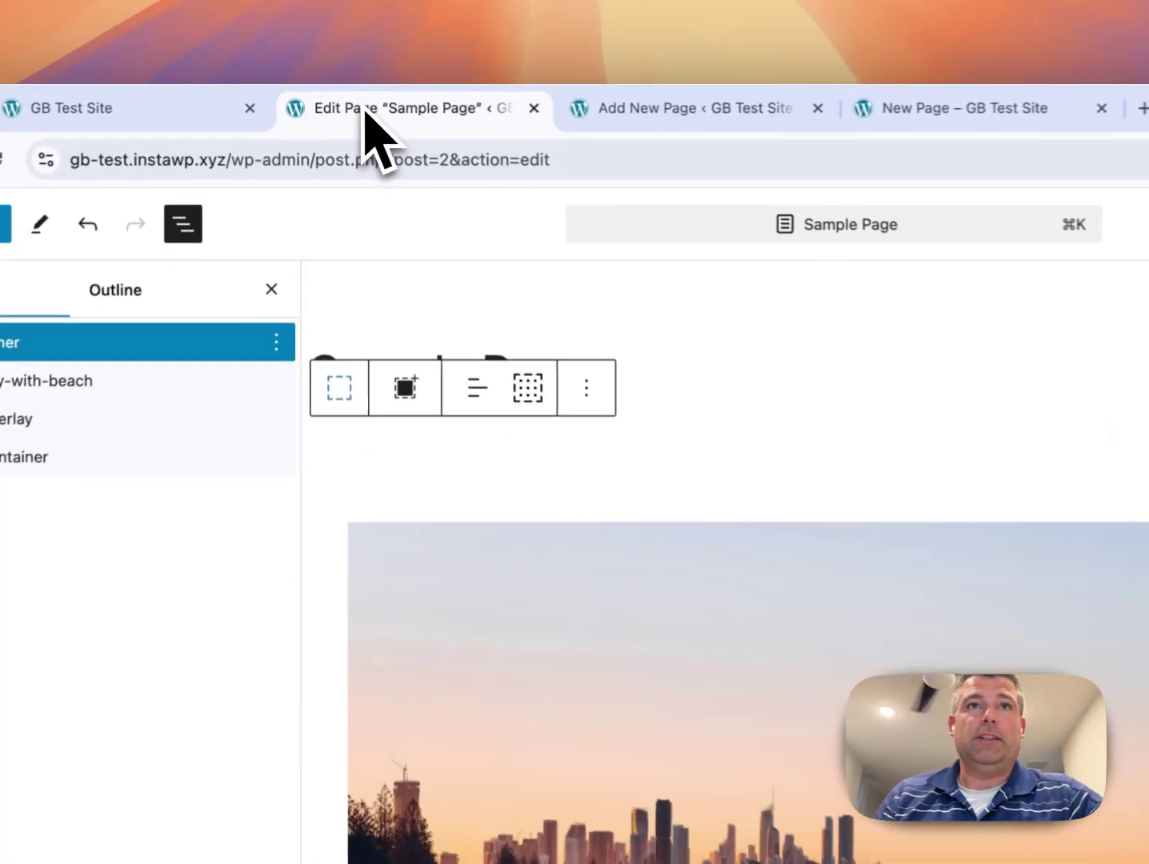
click(545, 112)
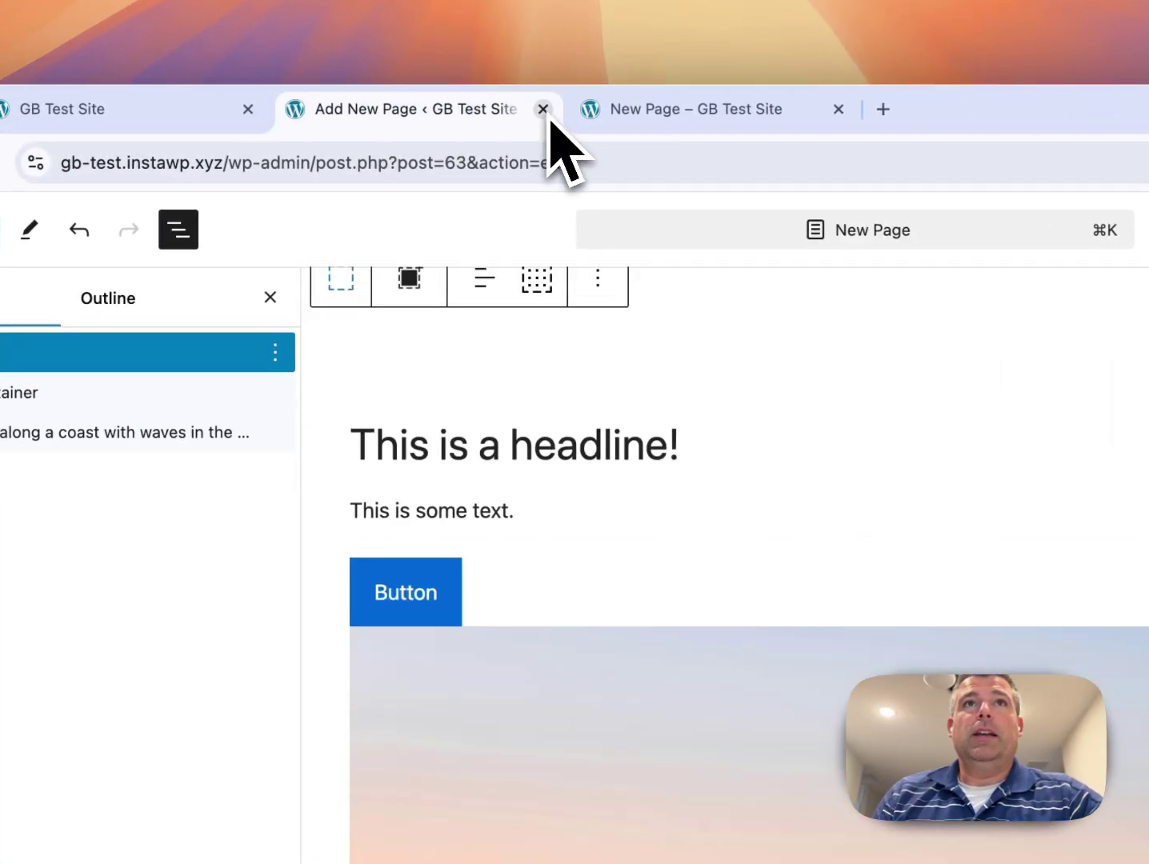
click(640, 112)
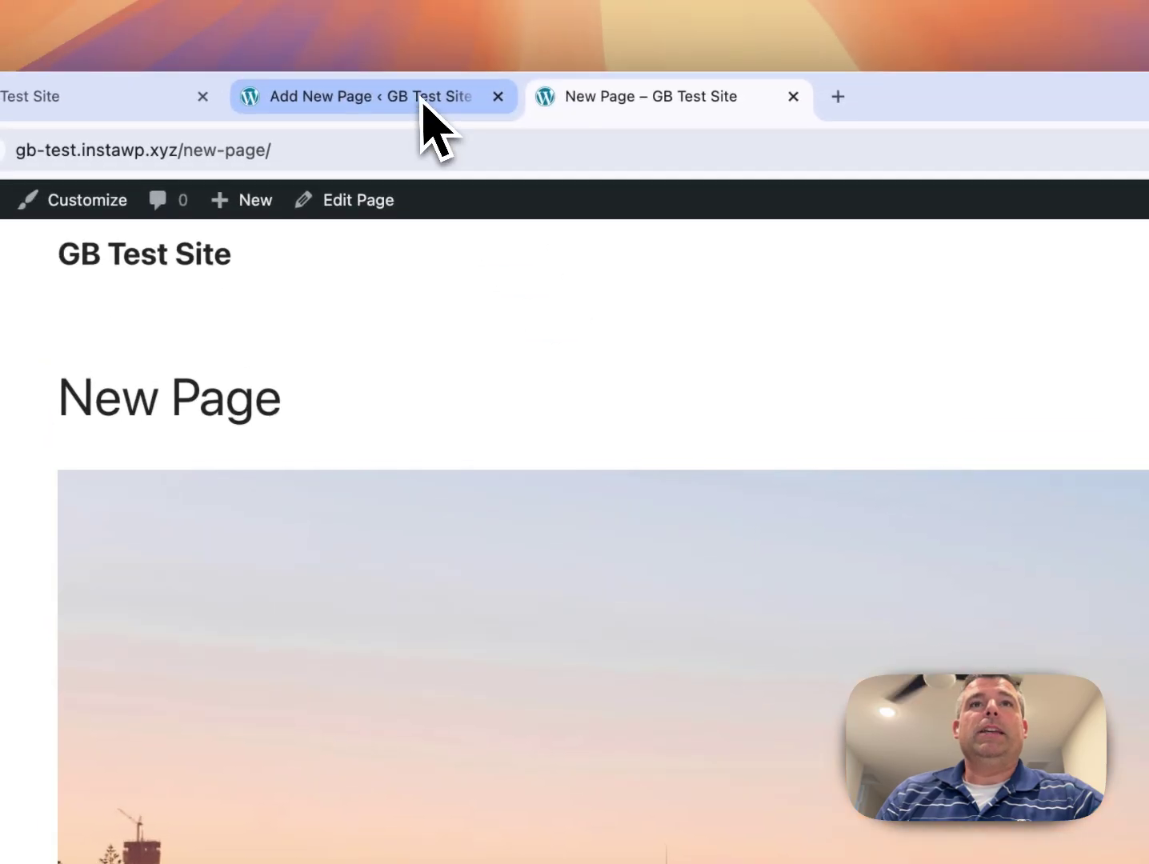
Step: Set the inner Container's position to Relative and its z-index to 1, save the page, and reload the front end
click(423, 104)
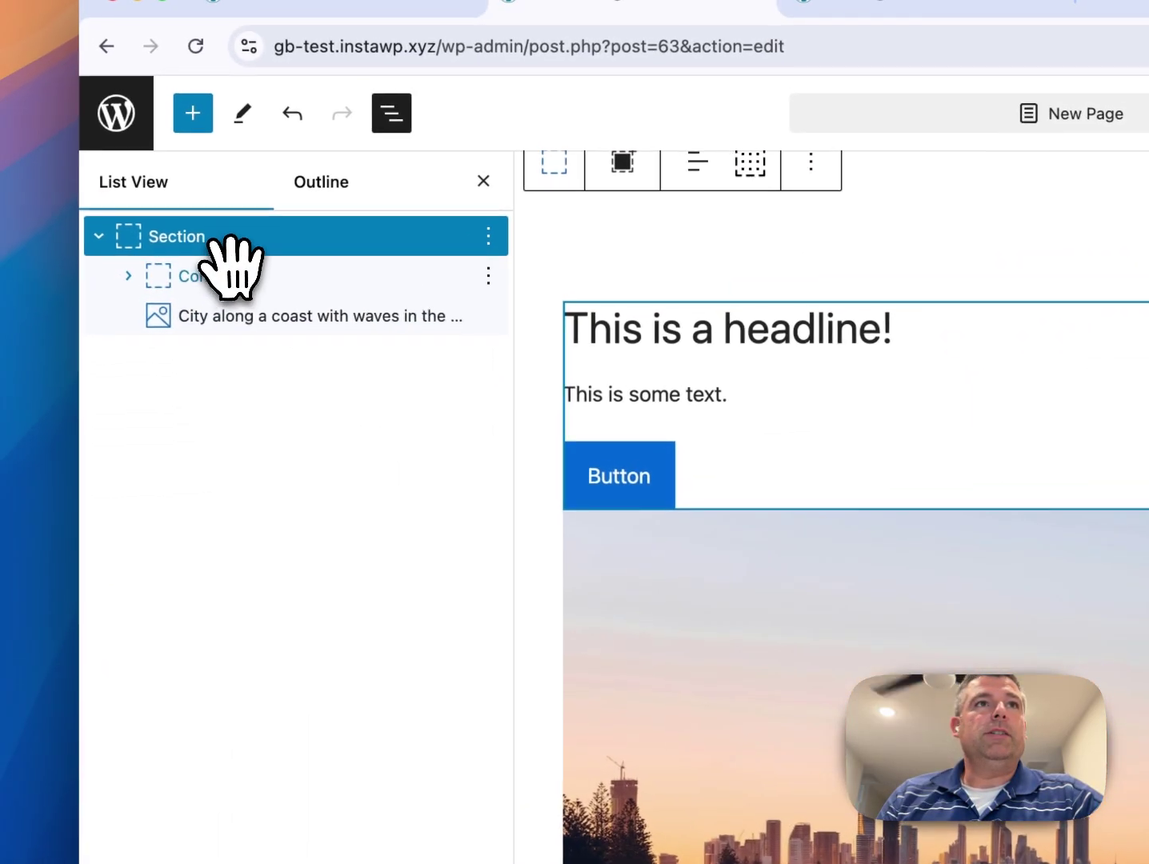
click(228, 274)
click(128, 275)
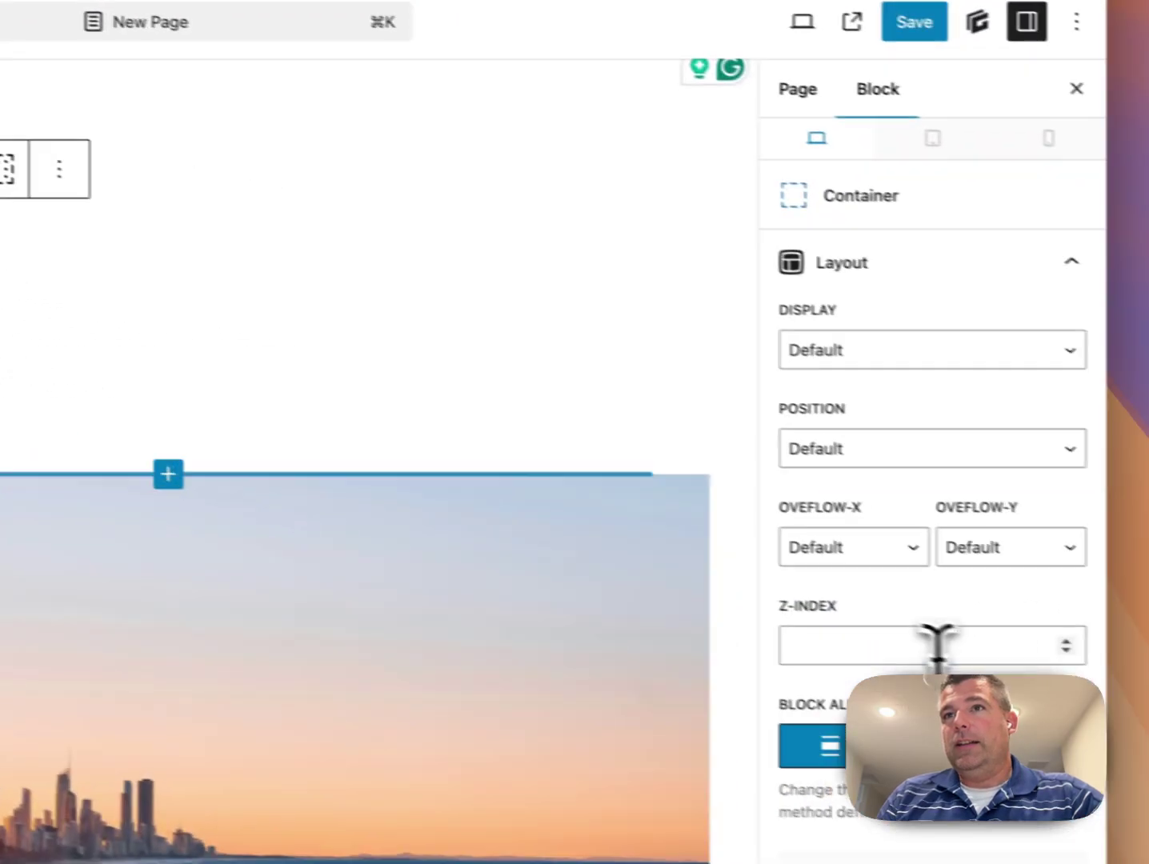
click(938, 644)
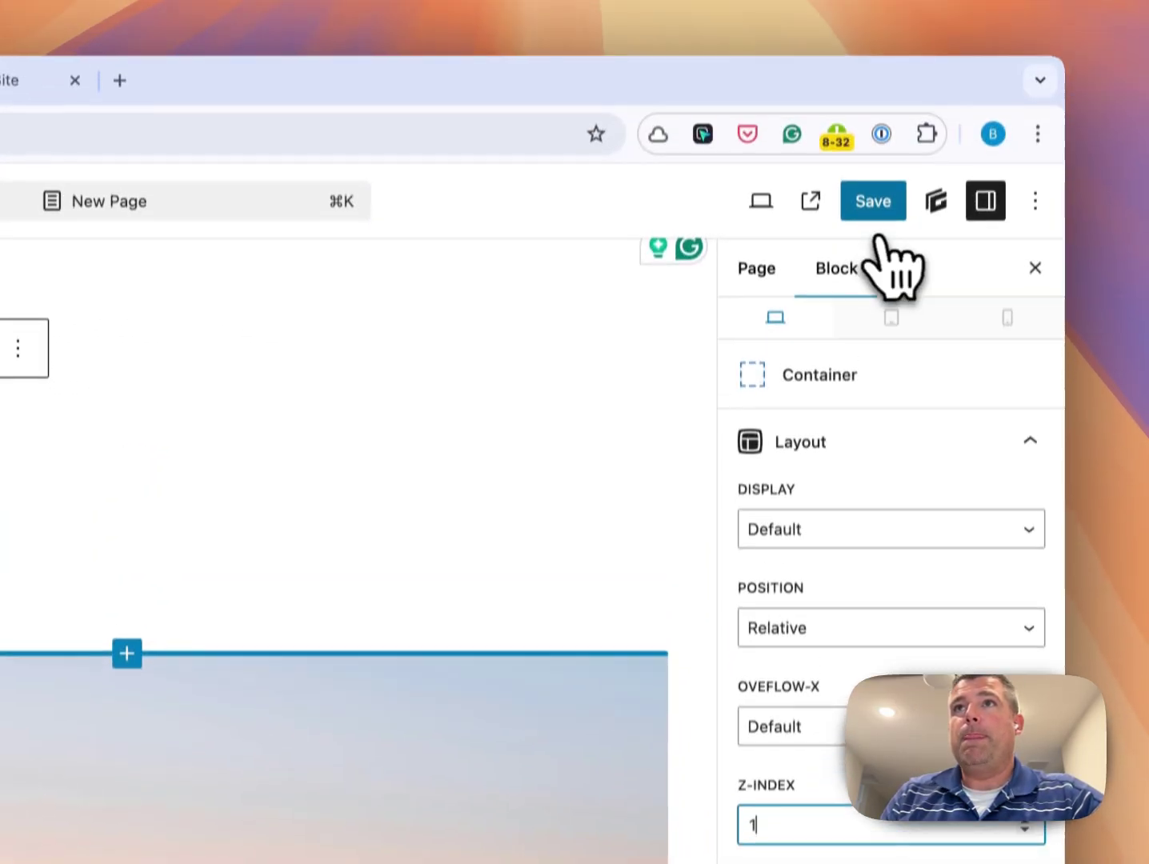
click(874, 16)
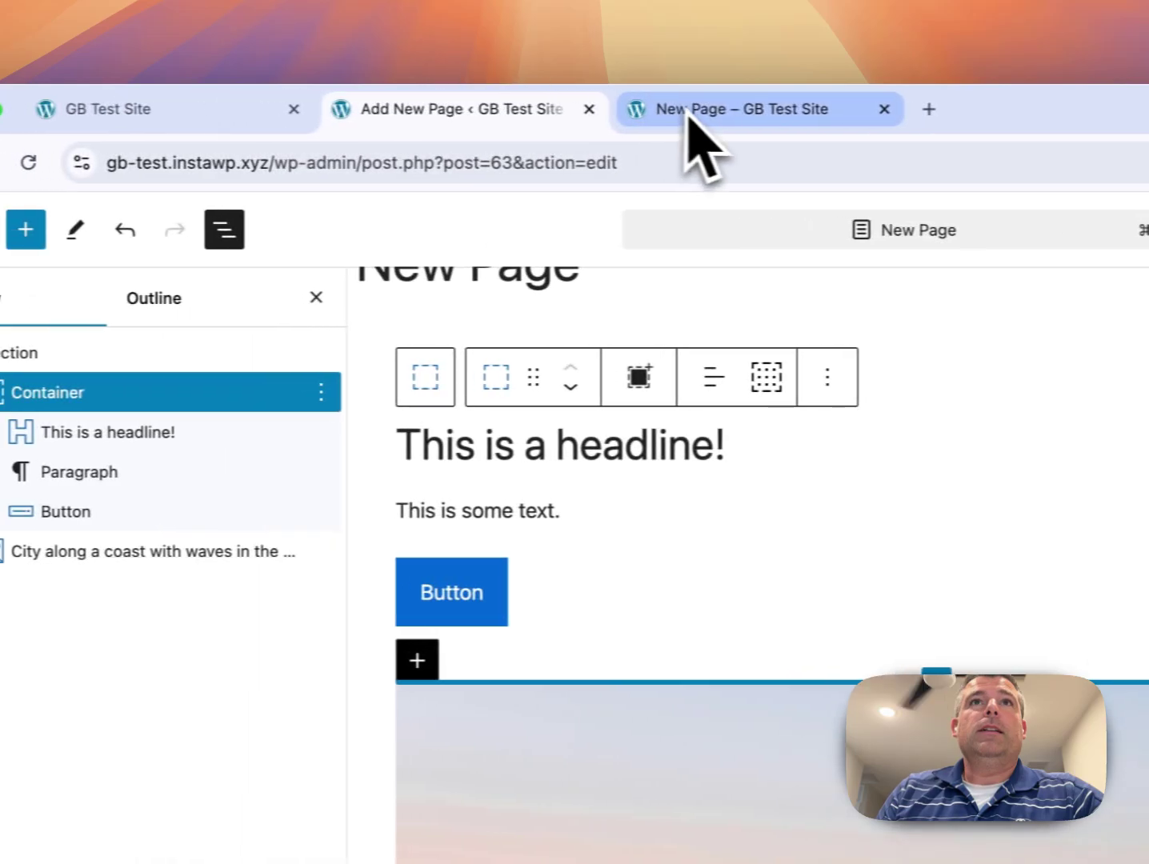
click(460, 108)
click(196, 162)
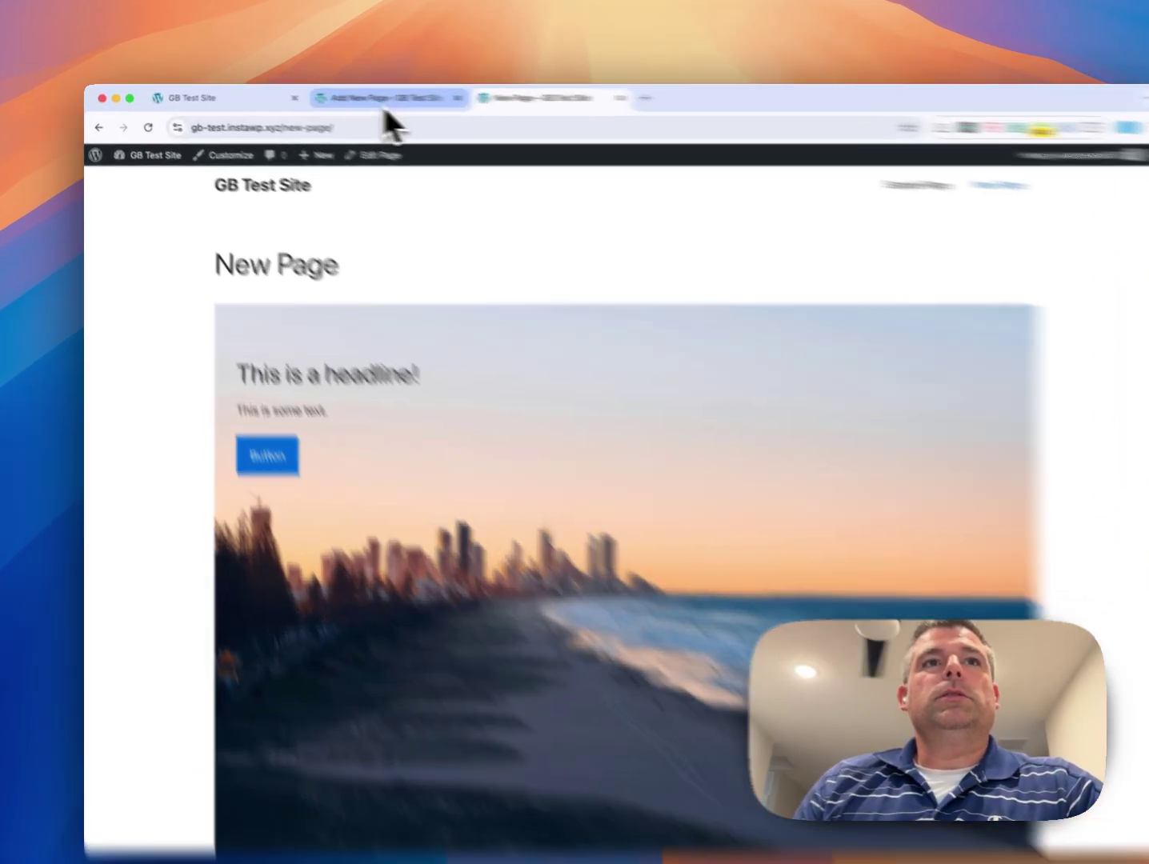
Step: Lay out the inner Container as a Flex column with items aligned to the end and content justified center, save, and reload the front end
click(353, 98)
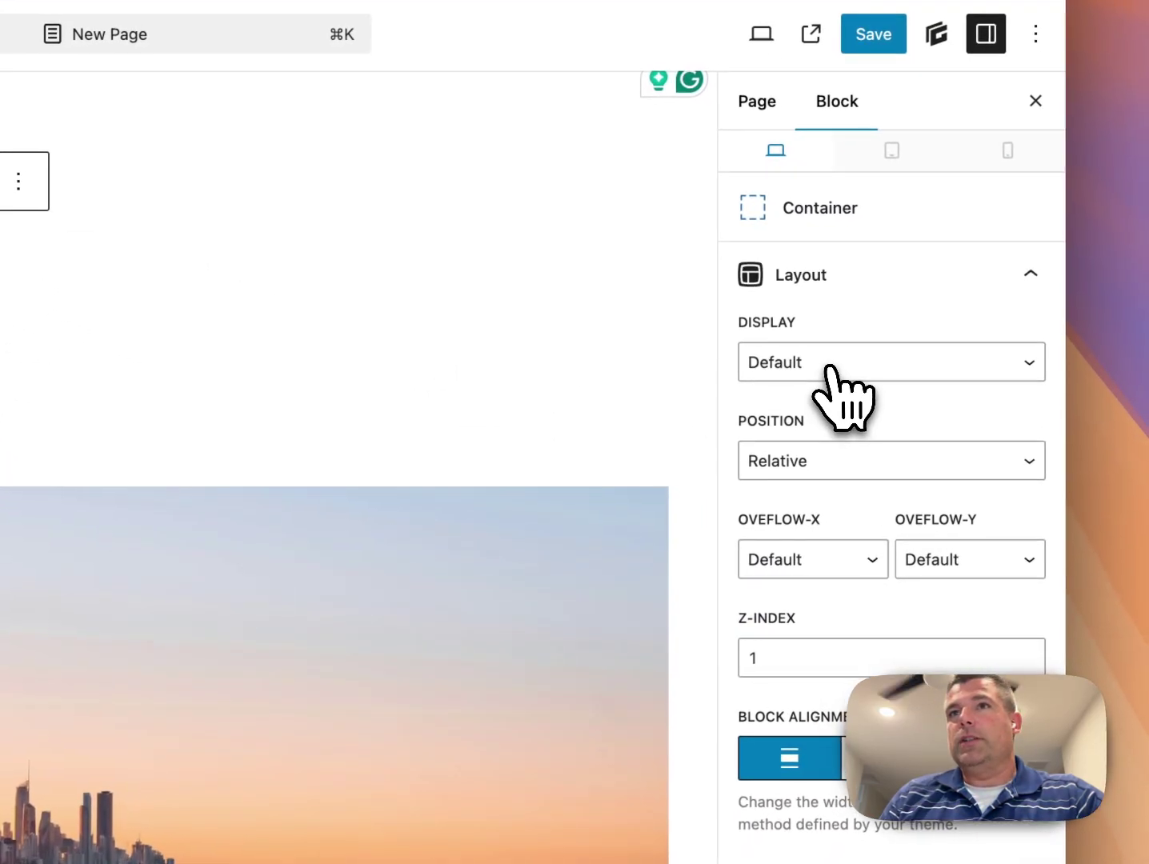
click(833, 368)
click(808, 445)
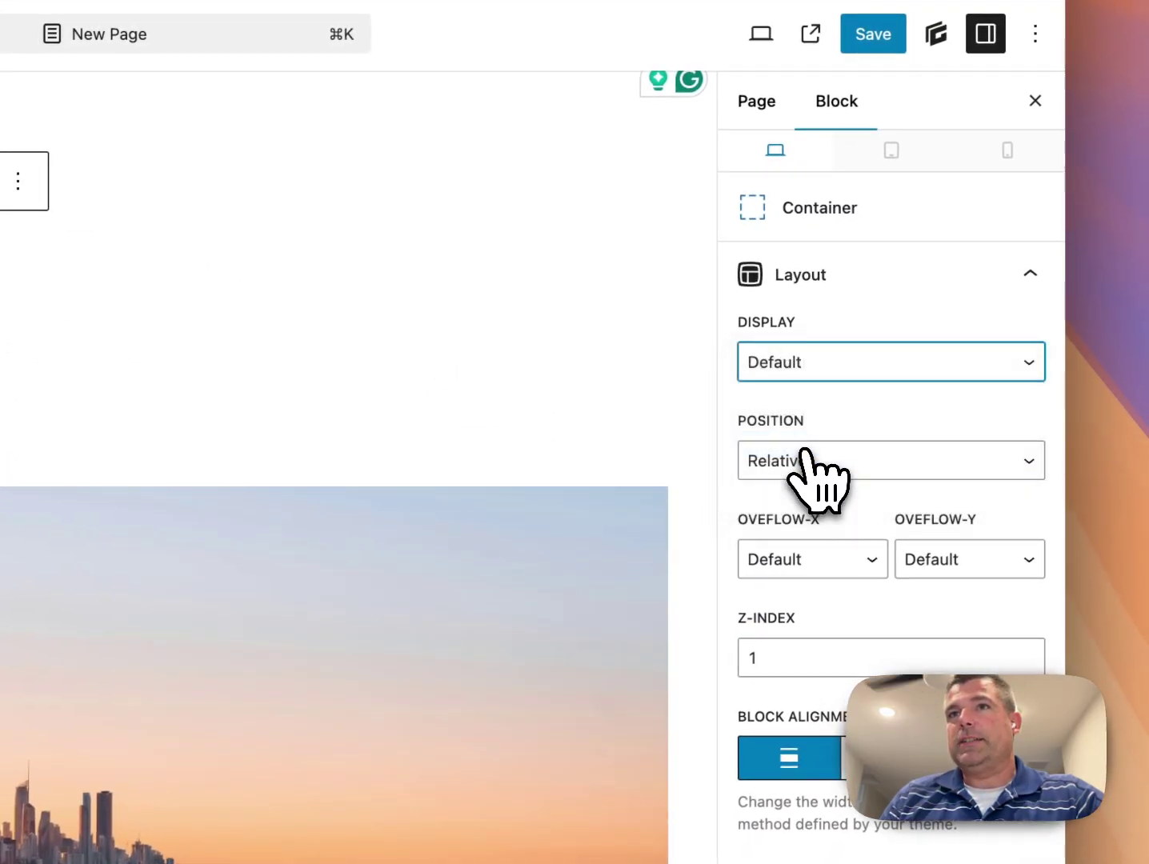
click(904, 469)
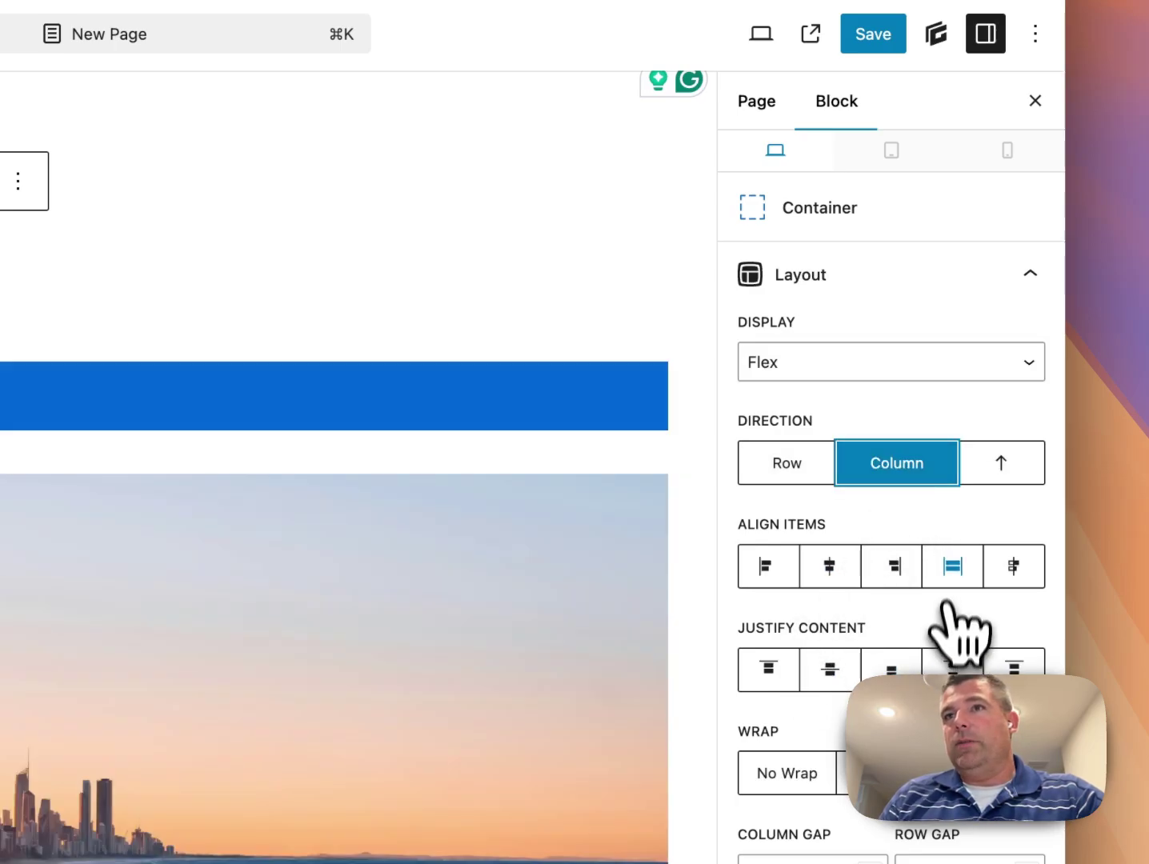
click(895, 569)
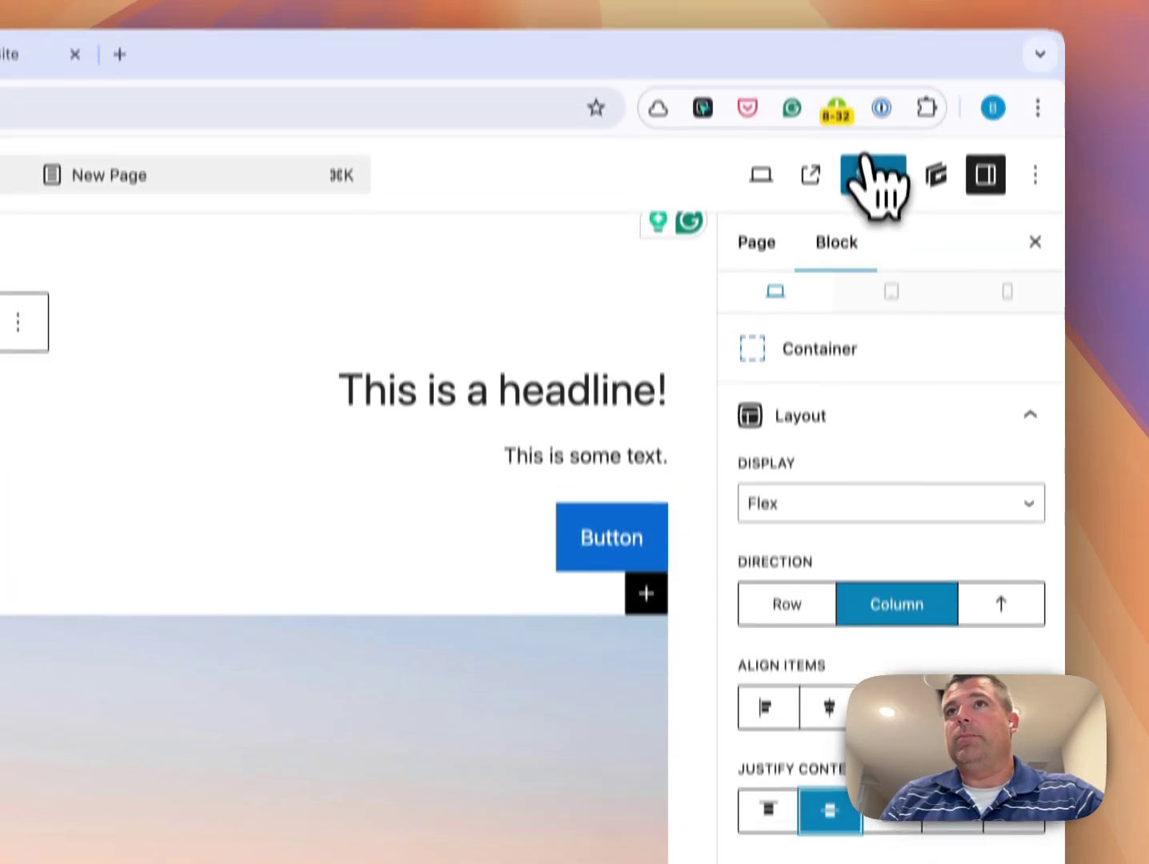
click(873, 34)
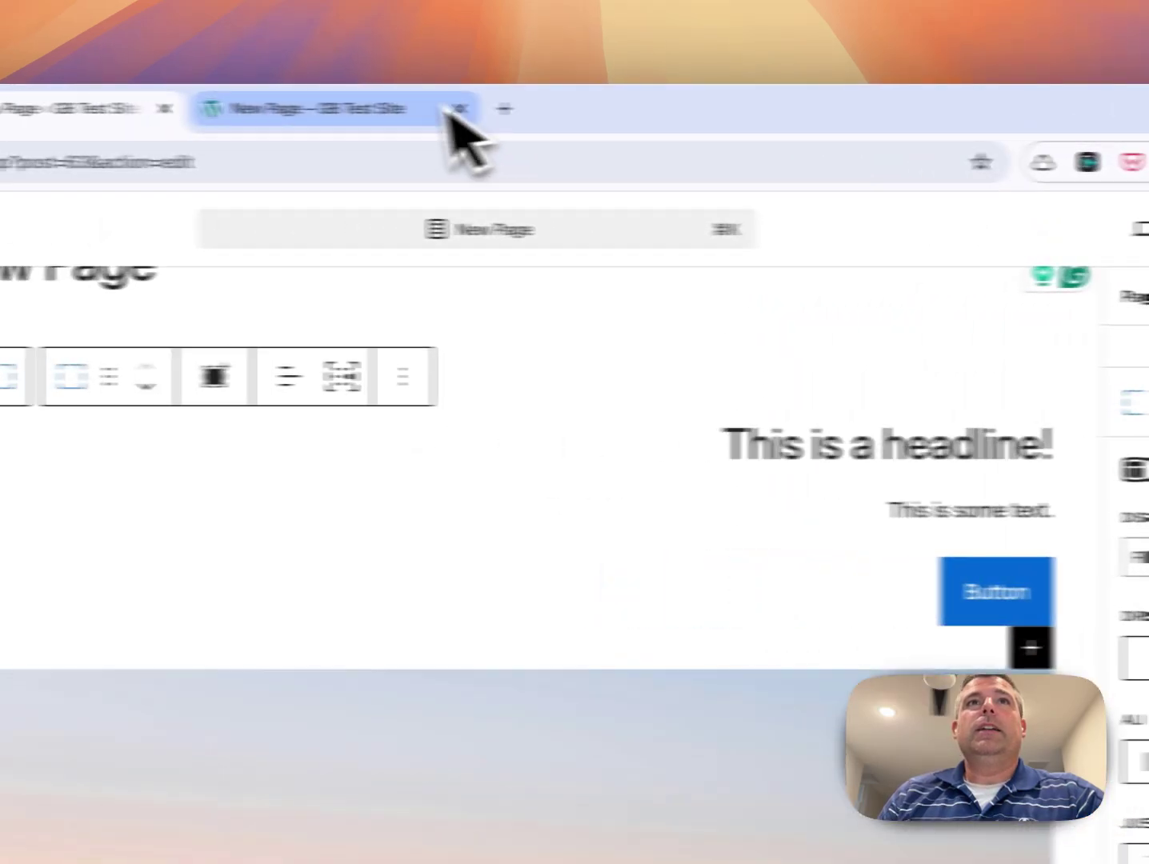
click(450, 116)
click(184, 159)
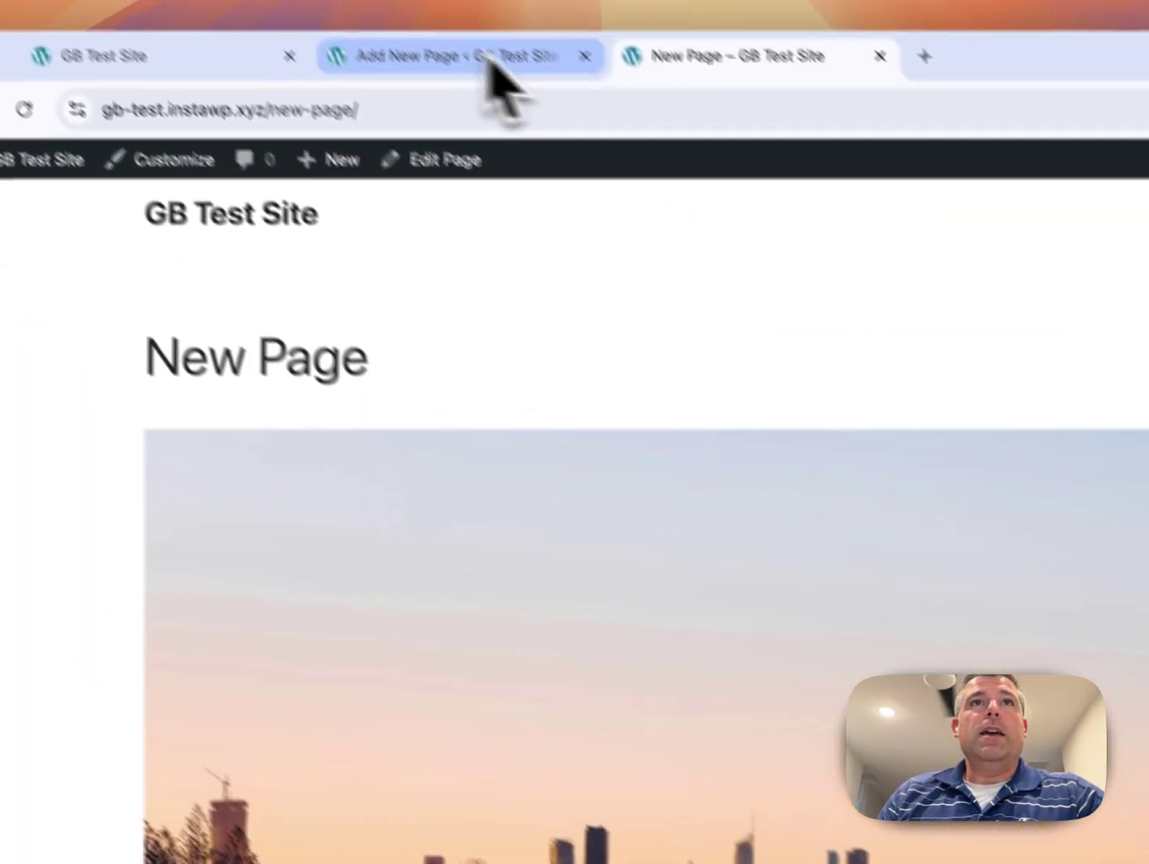
Step: Return to the page editor, set the coastal city image's object-fit to Cover, and save the page
click(493, 60)
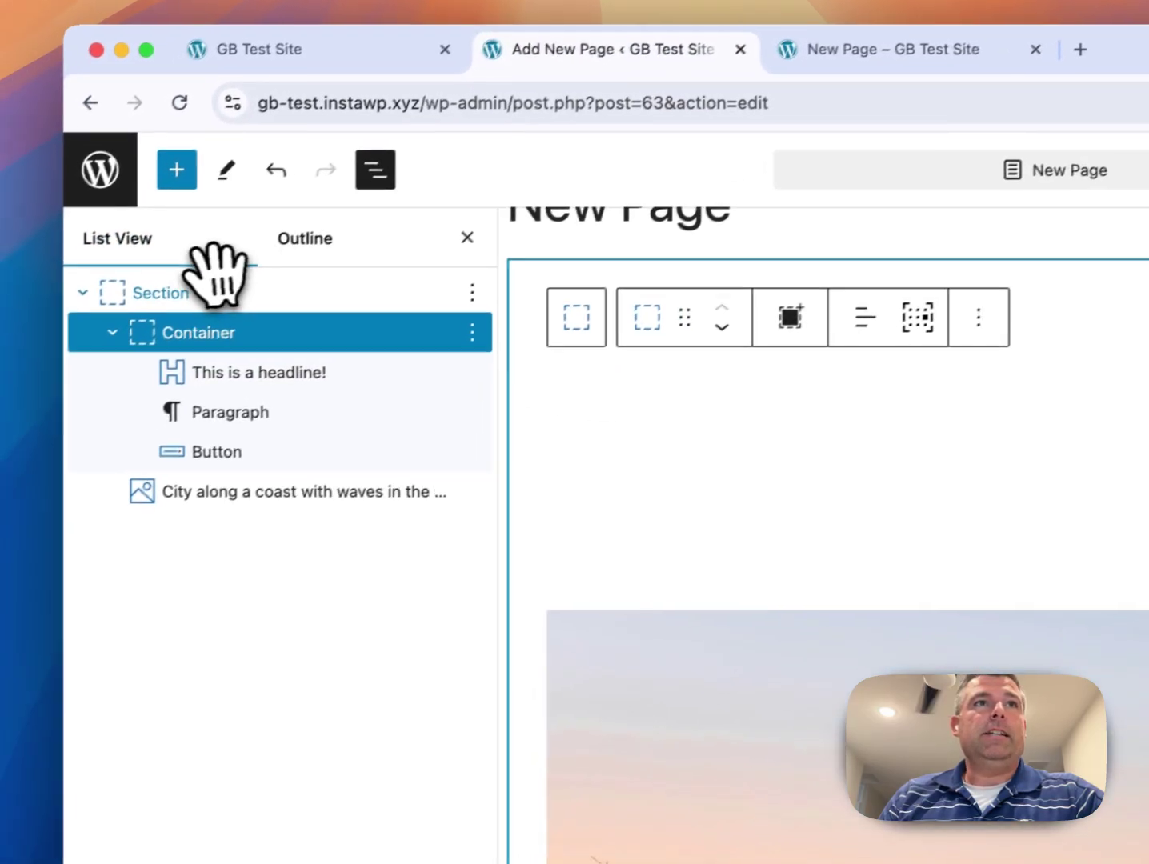
click(204, 289)
click(192, 330)
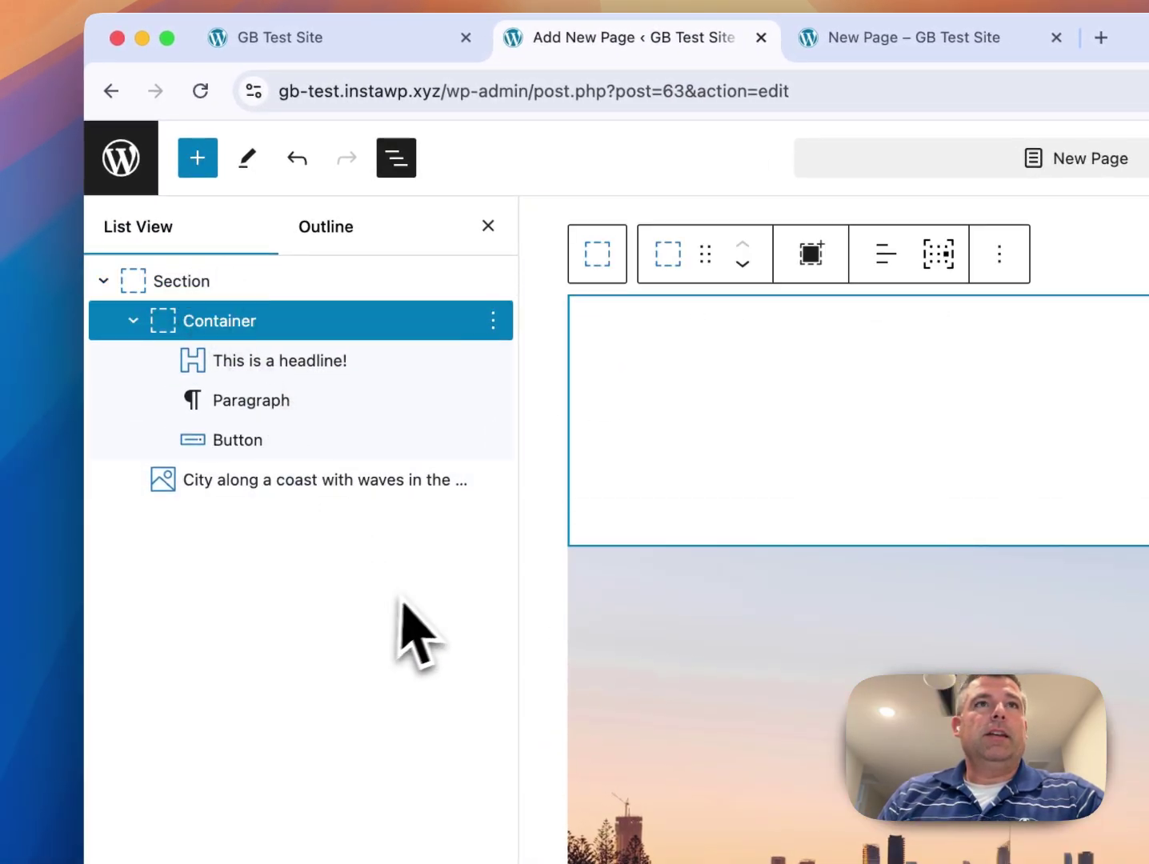
click(204, 284)
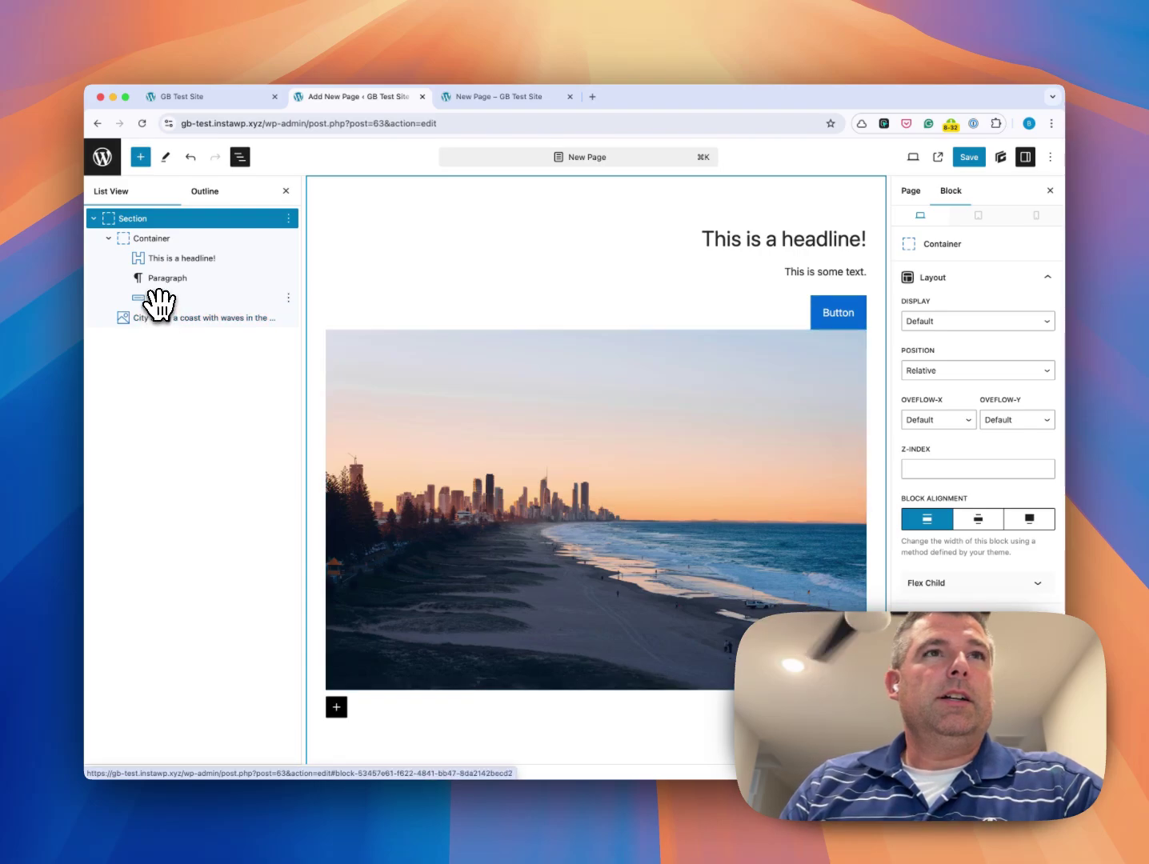
click(179, 316)
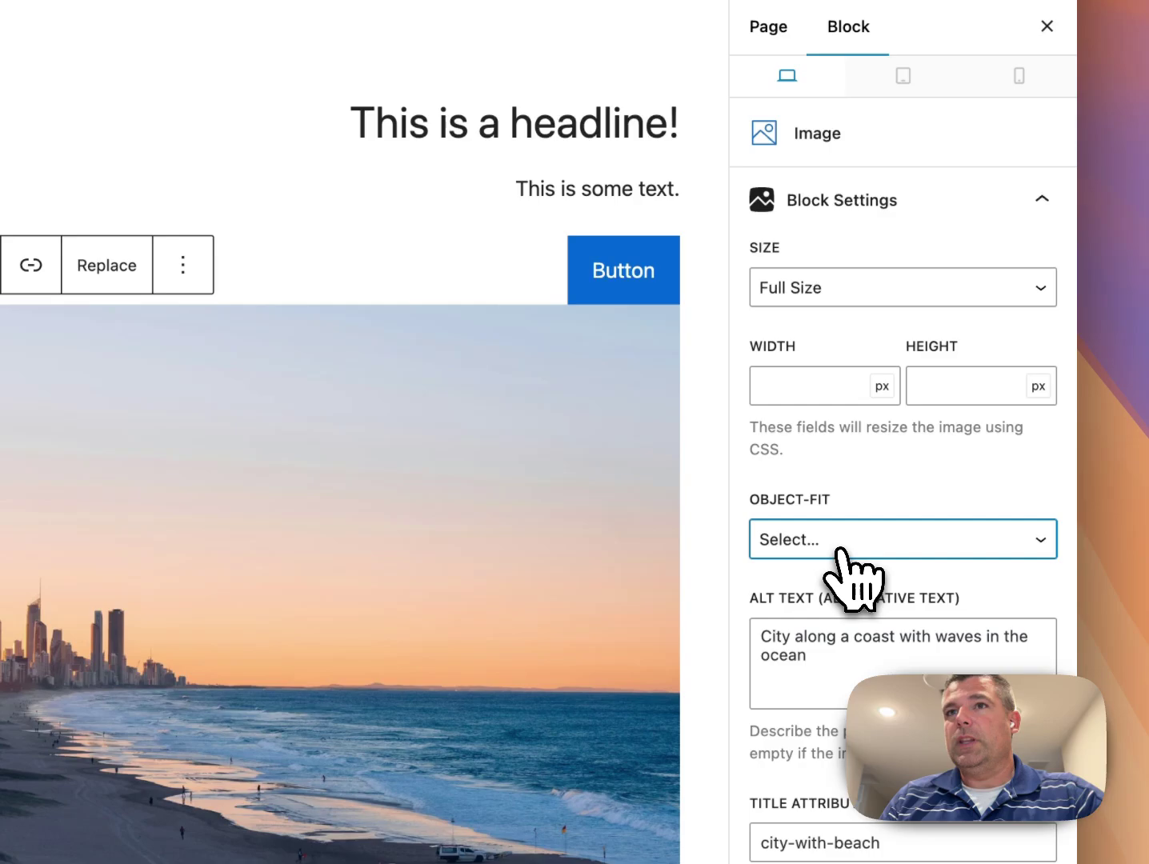
click(837, 553)
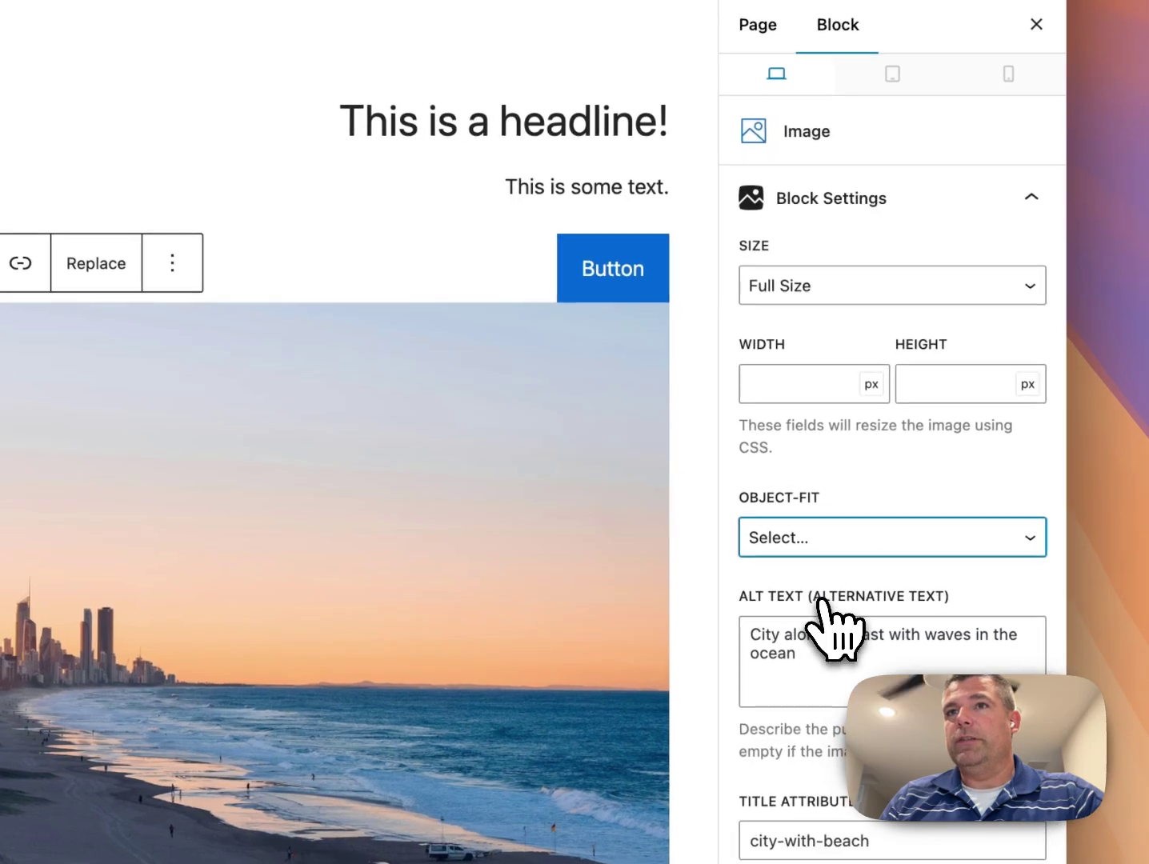
click(835, 616)
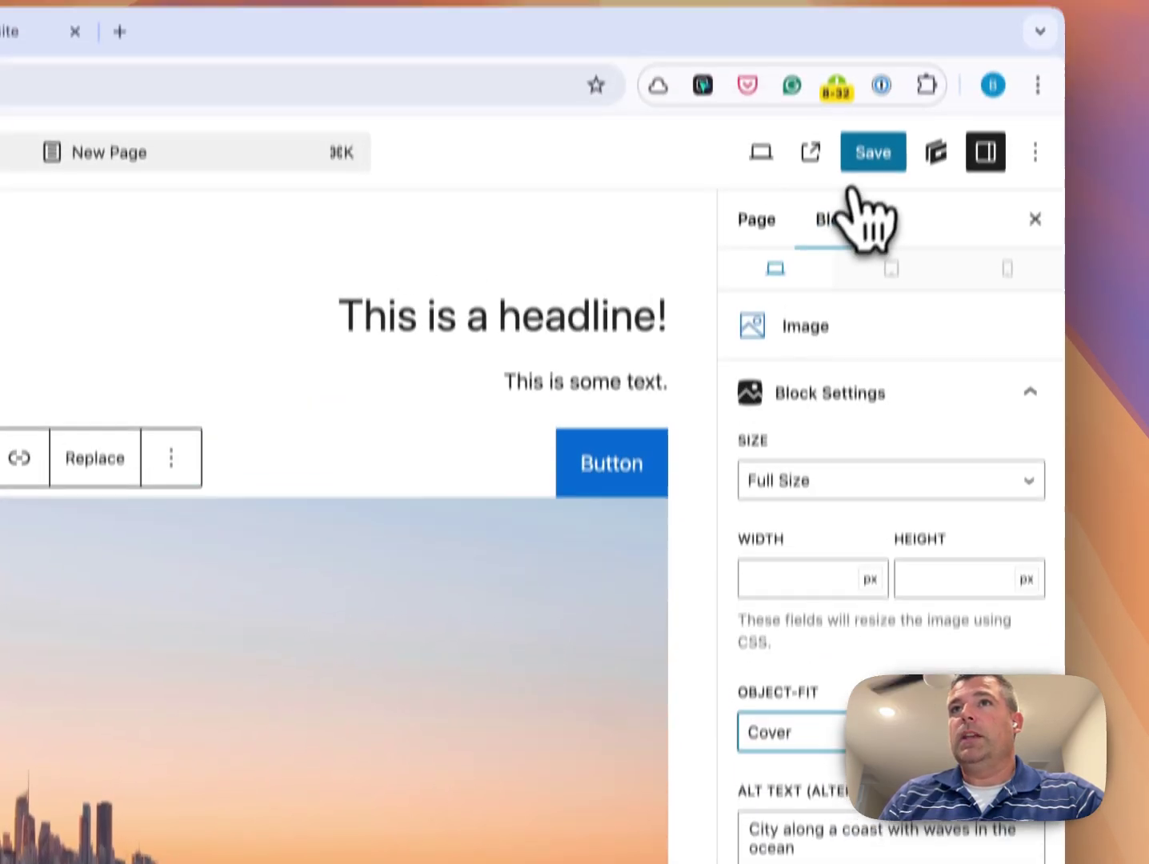
click(872, 152)
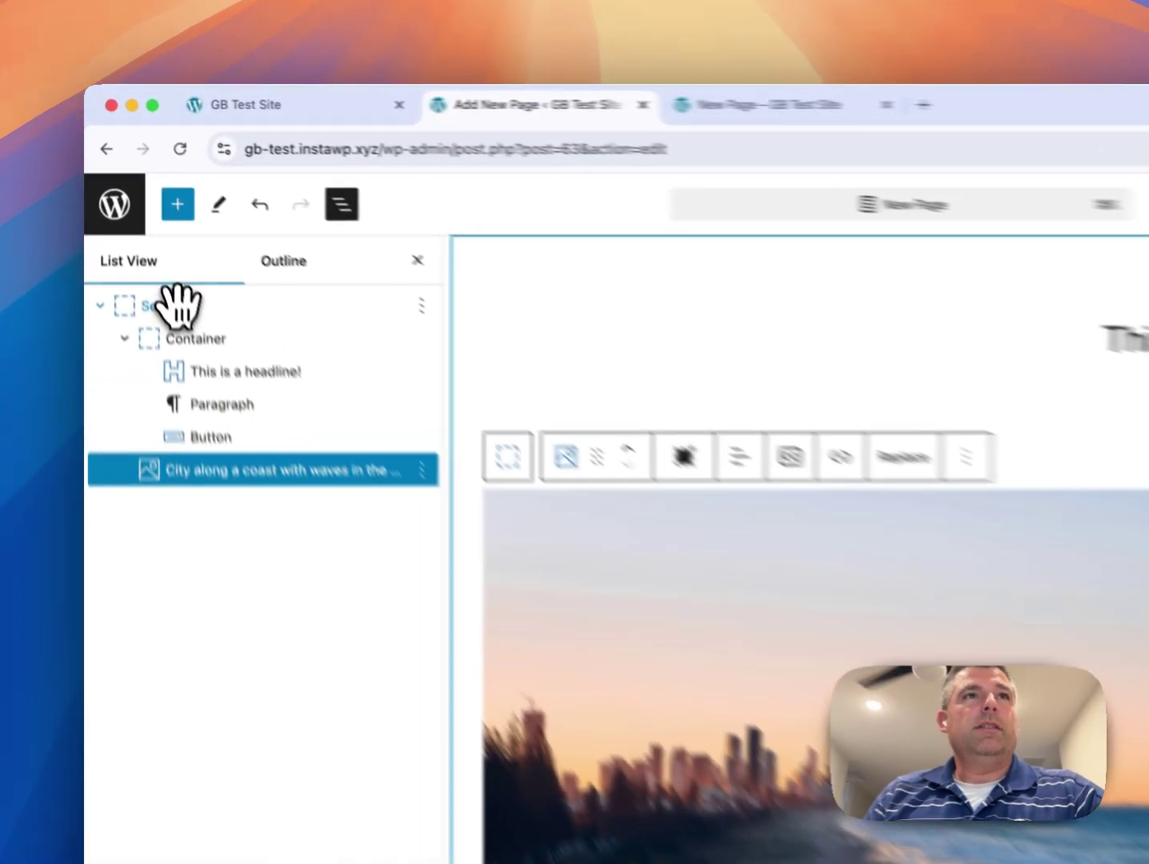
Step: Set the outer Section container's height to 40 rem and reload the live New Page to check it
click(141, 214)
scroll(977, 448, down, 5)
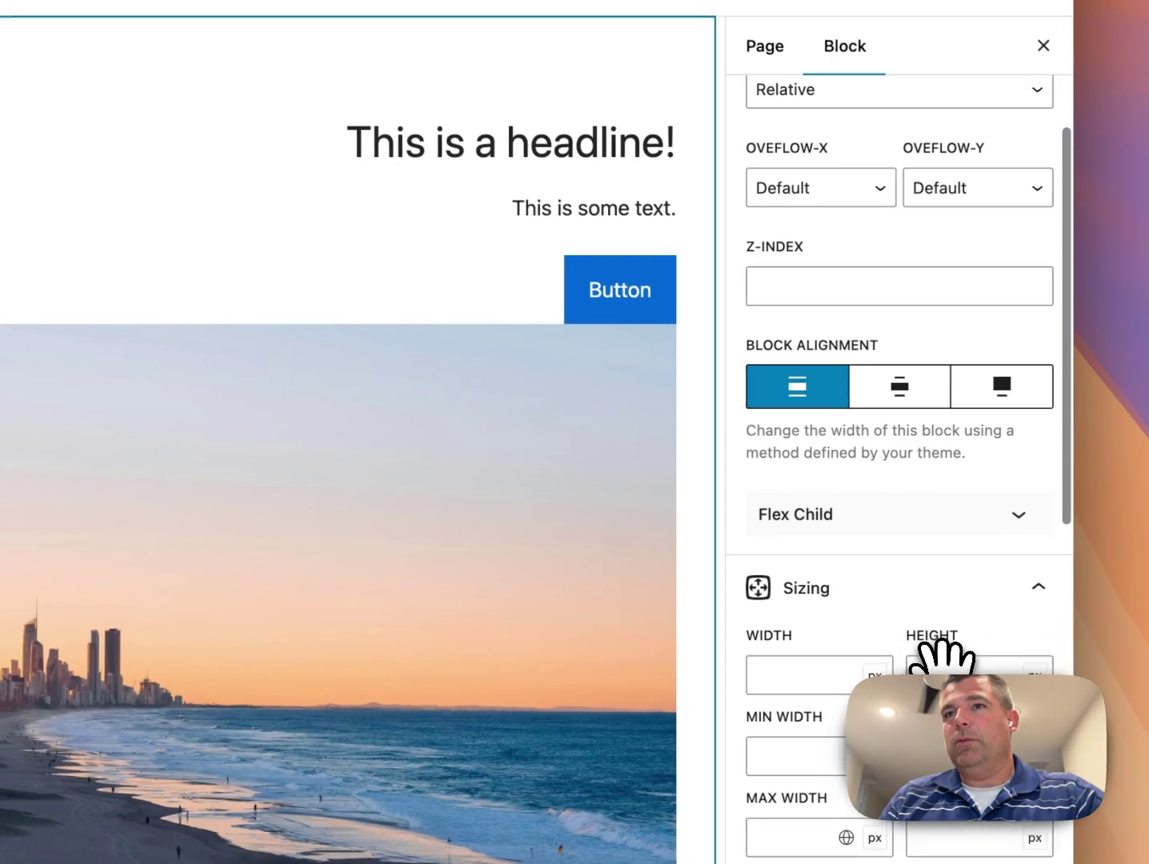
scroll(943, 652, down, 2)
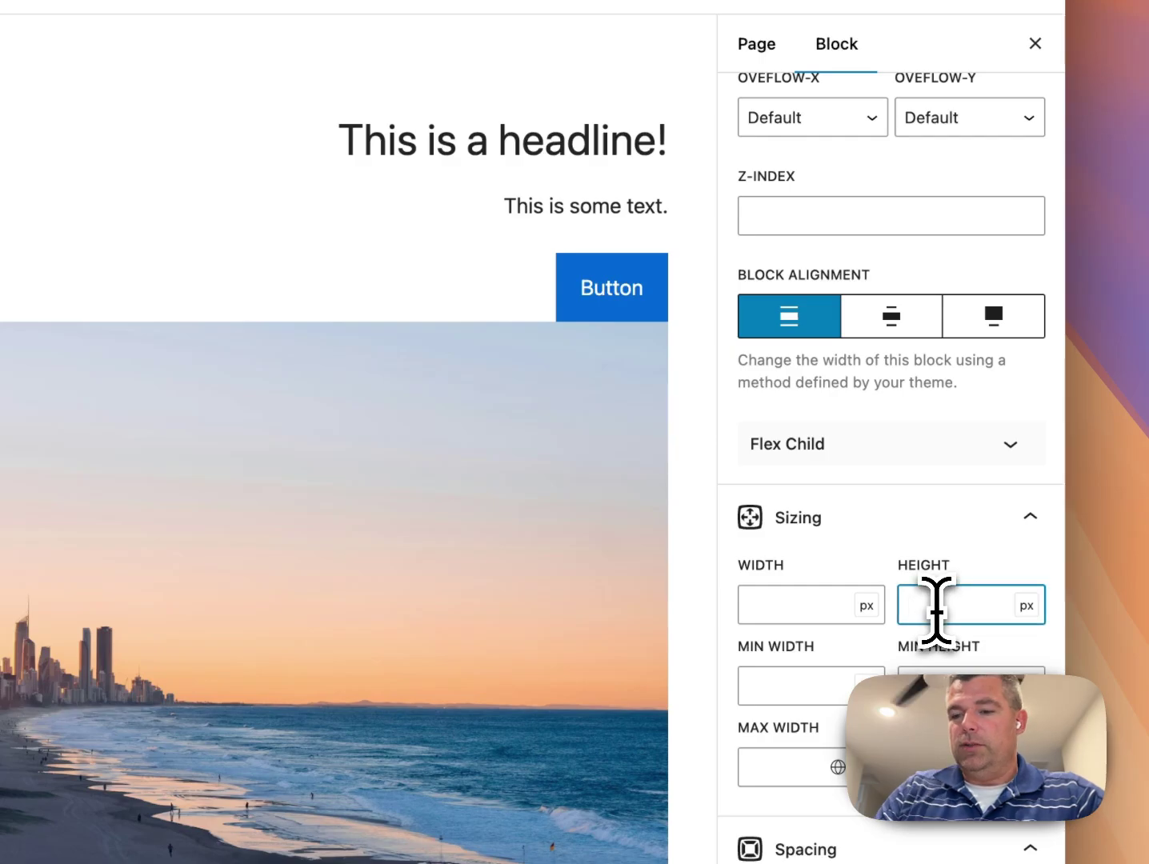
text(40)
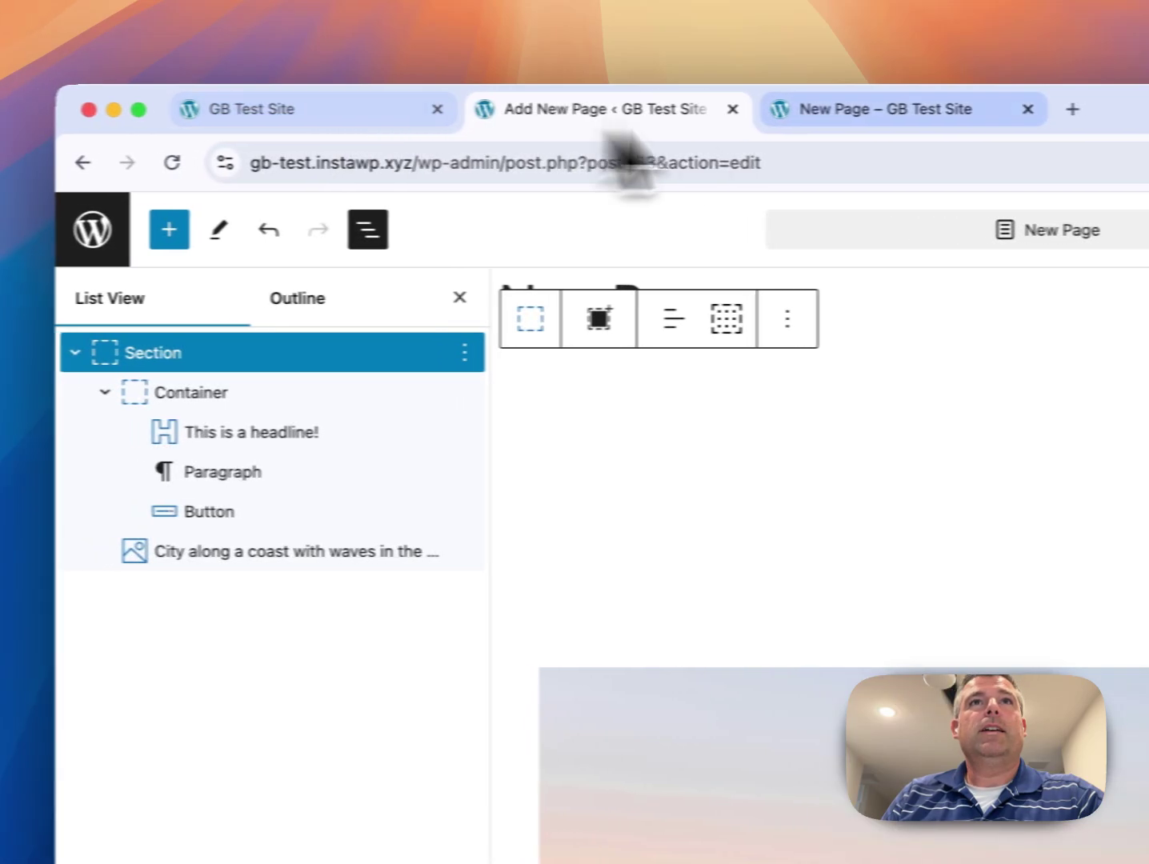
click(790, 109)
click(197, 164)
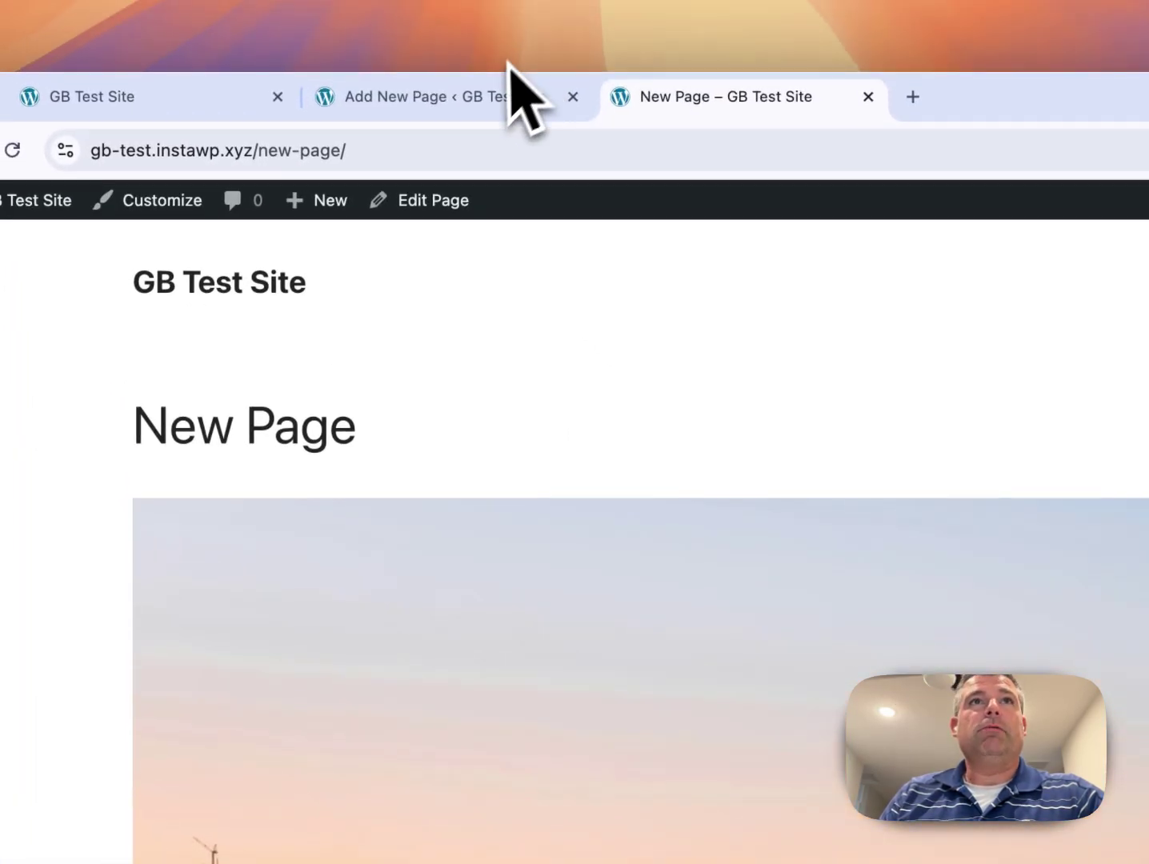
Step: Set the Section container's horizontal and vertical overflow to Hidden and view the live page
click(493, 95)
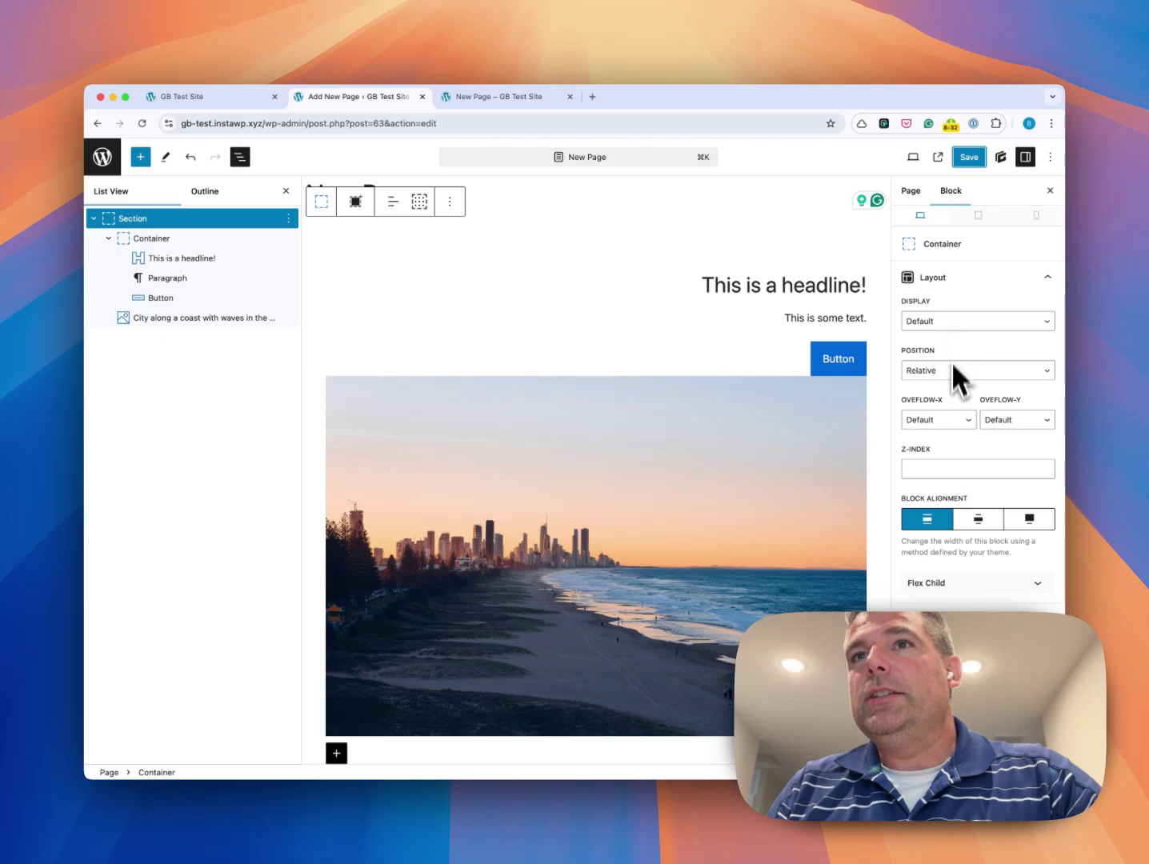
click(939, 419)
click(929, 448)
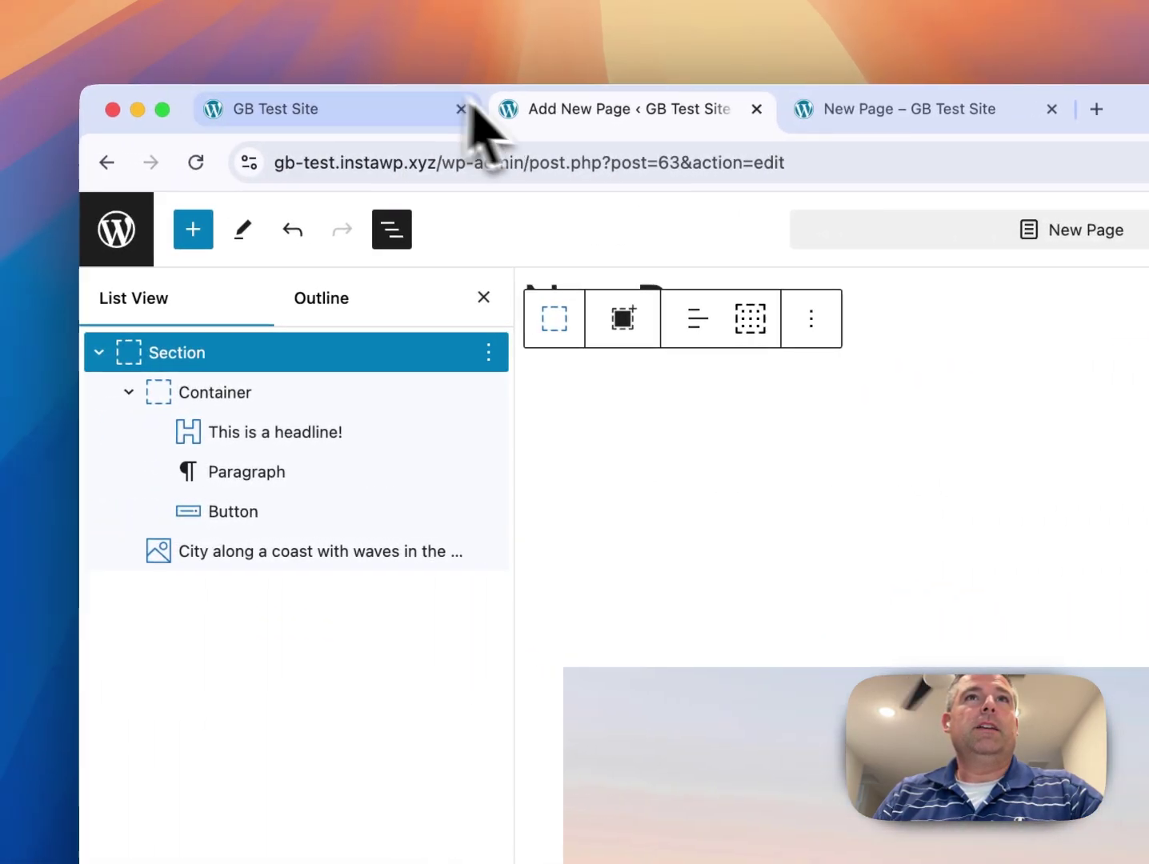
click(810, 123)
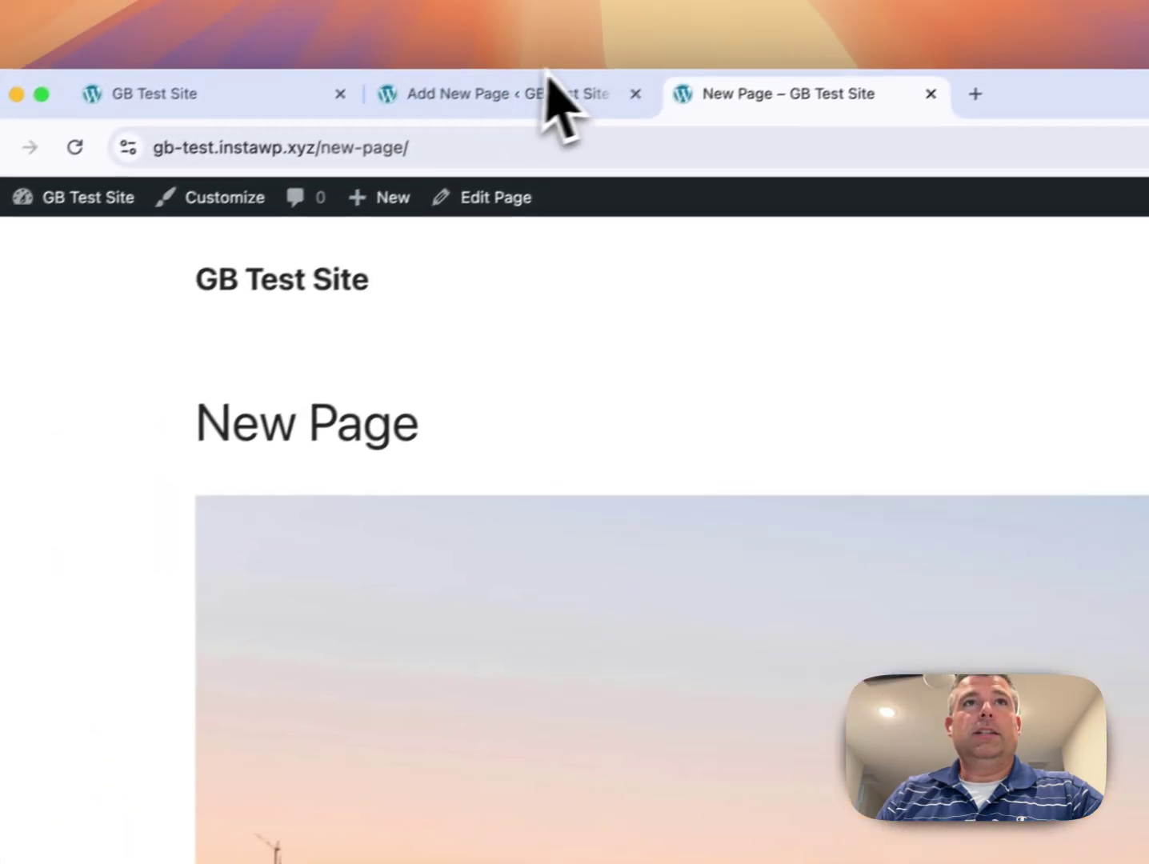
Step: Check the inner container's layout and sizing settings in the editor, and change the outer Section container's display to Flex
click(552, 102)
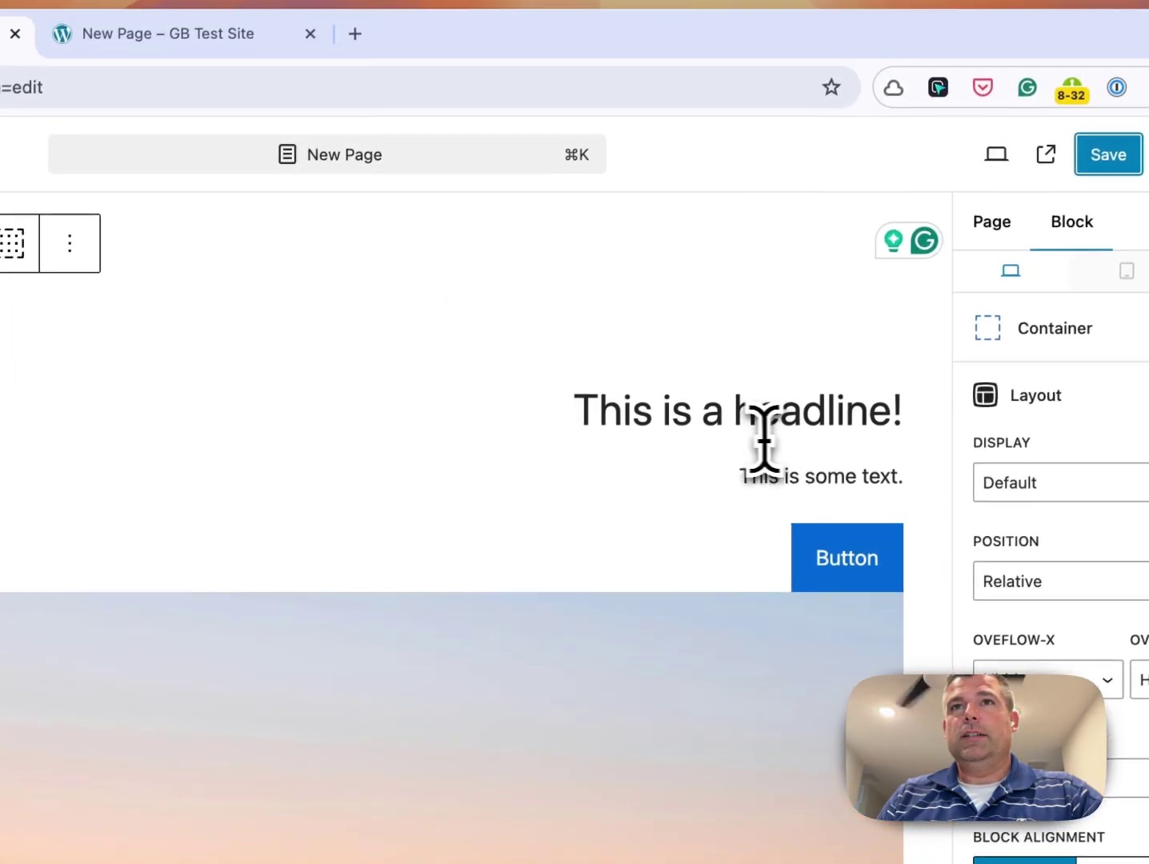
click(1080, 382)
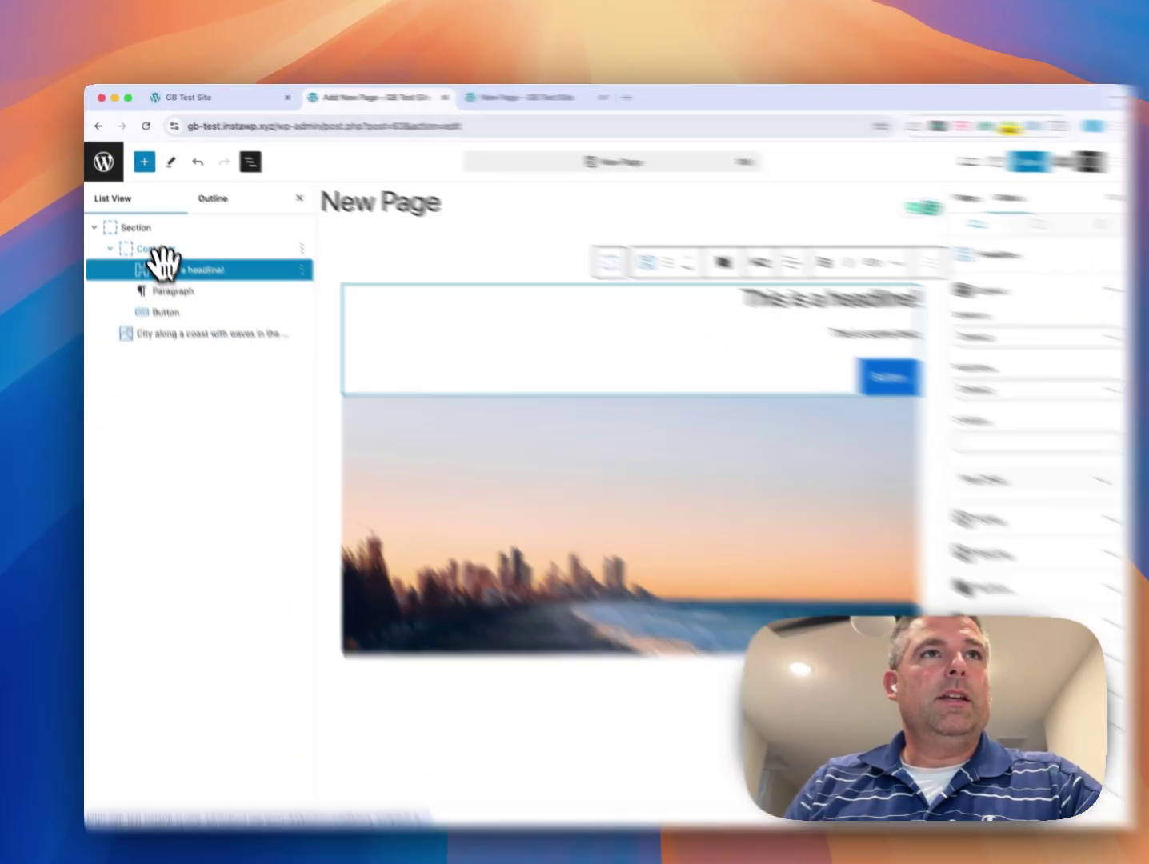
click(153, 237)
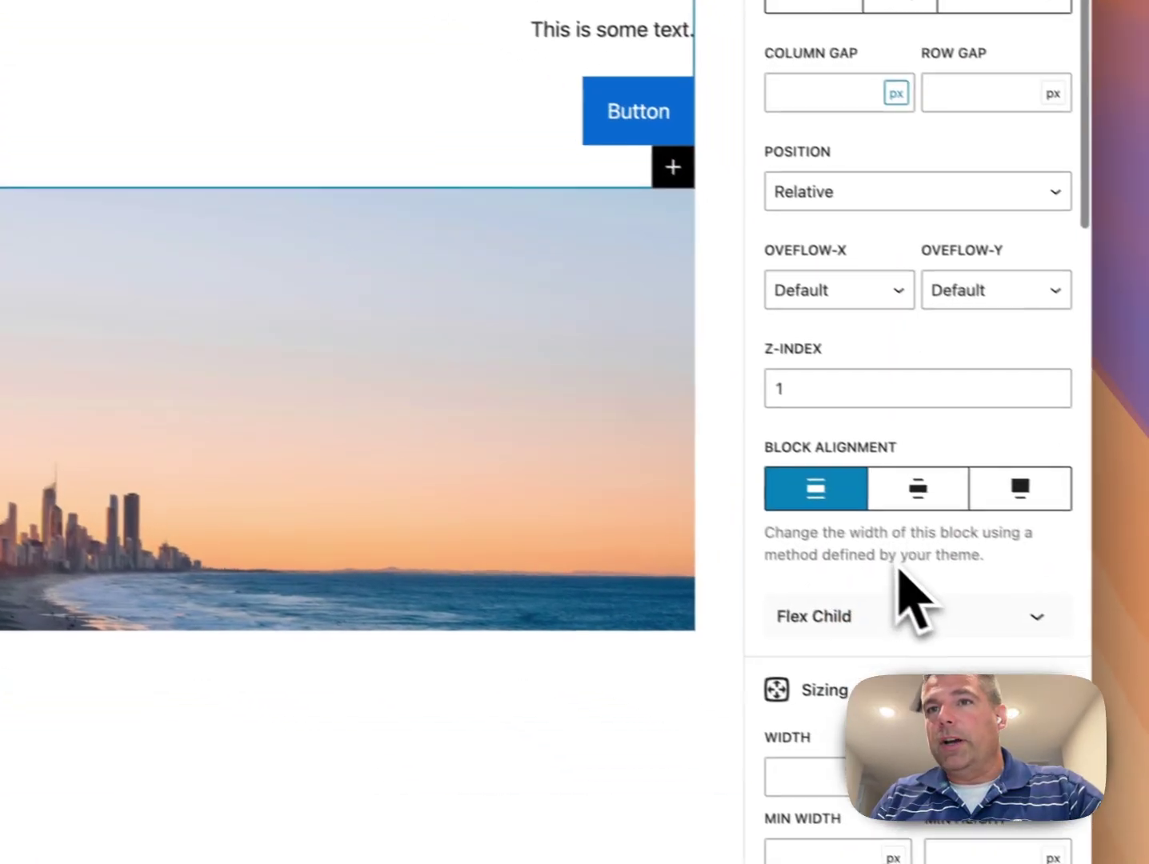
scroll(912, 601, down, 5)
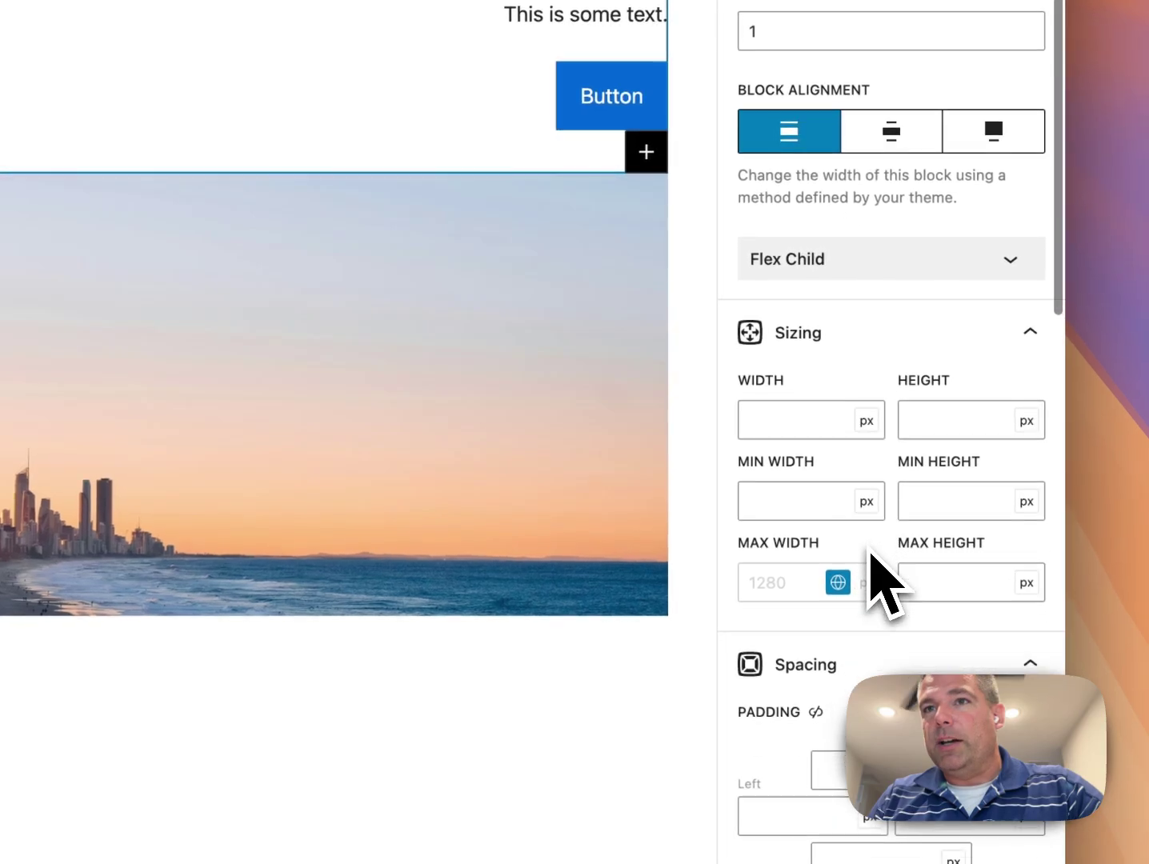
scroll(965, 594, up, 10)
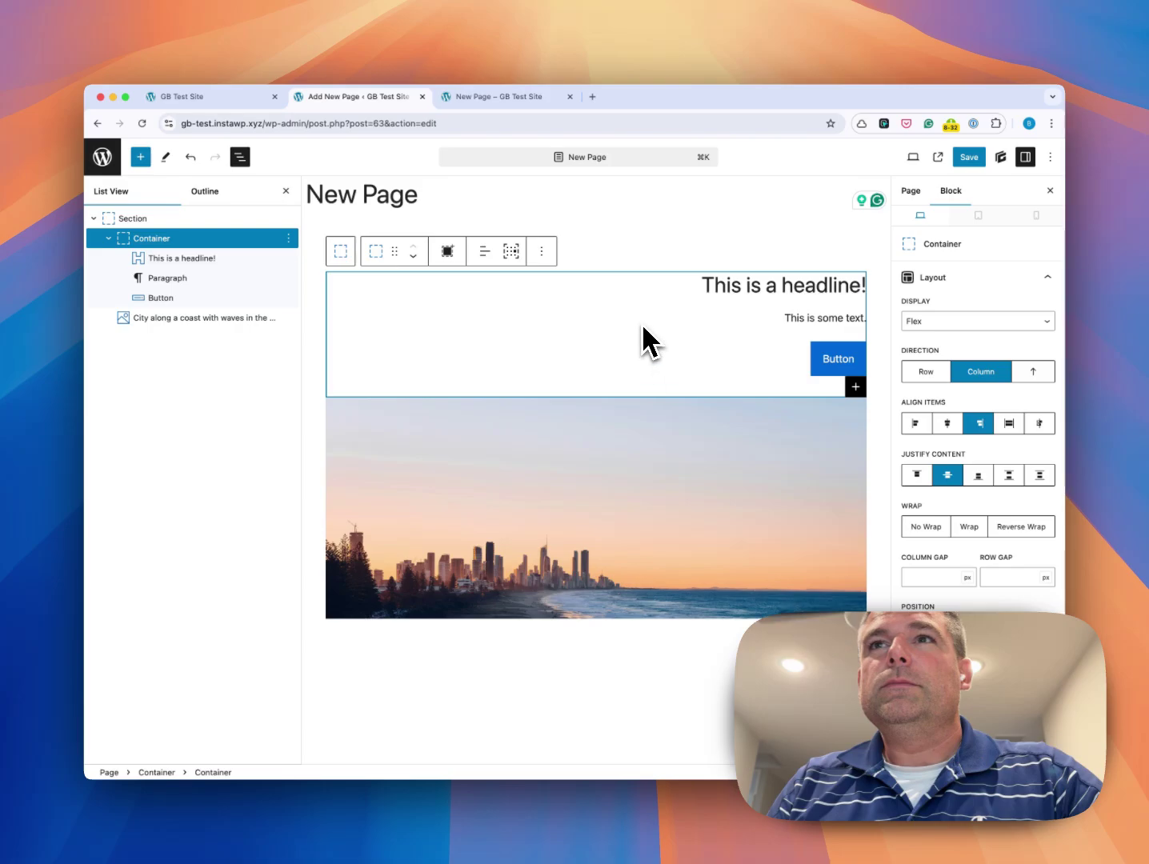
click(127, 218)
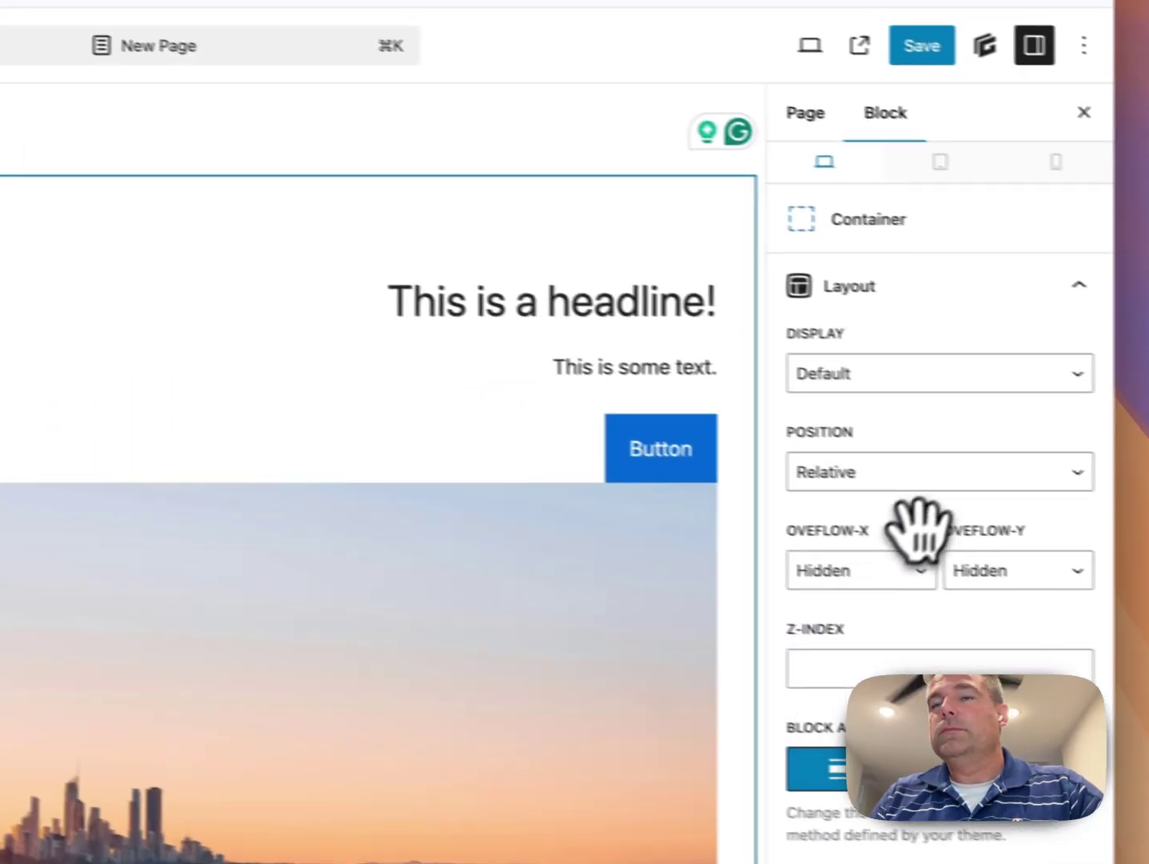
scroll(968, 419, down, 3)
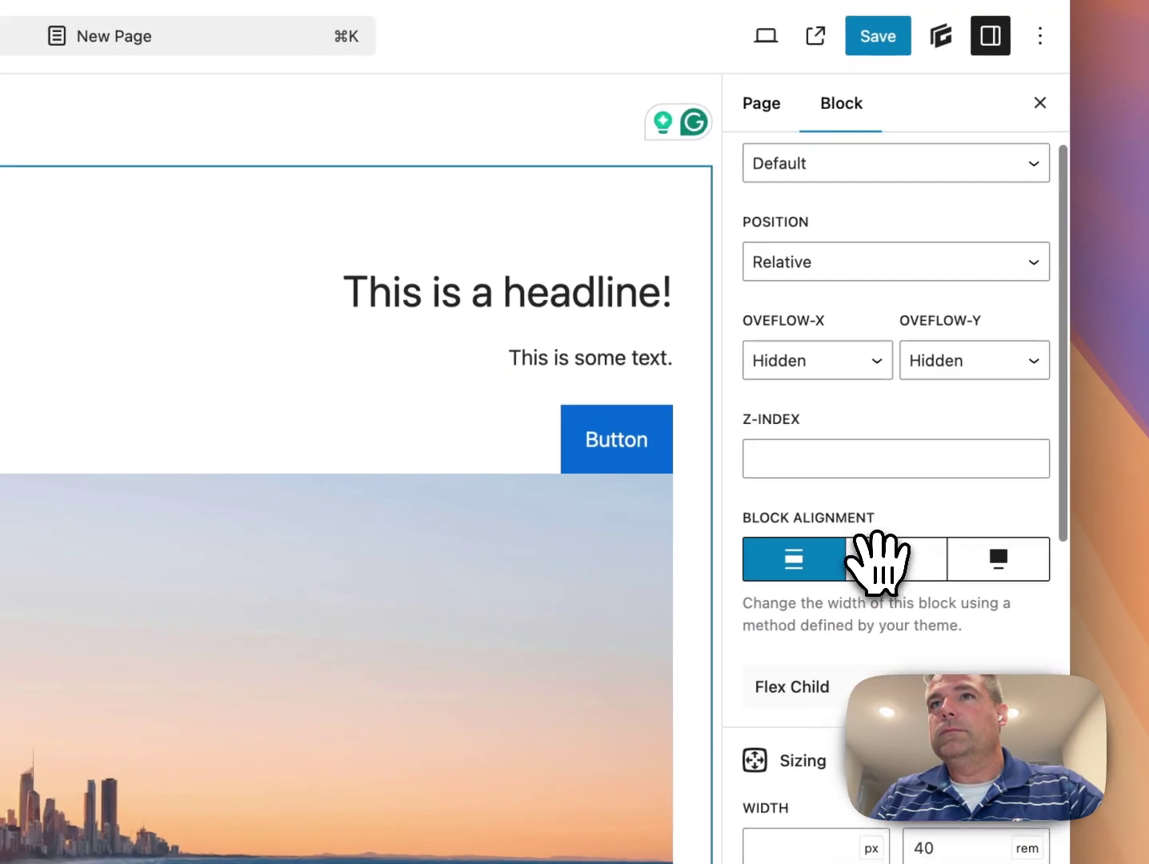
scroll(874, 534, up, 3)
click(829, 464)
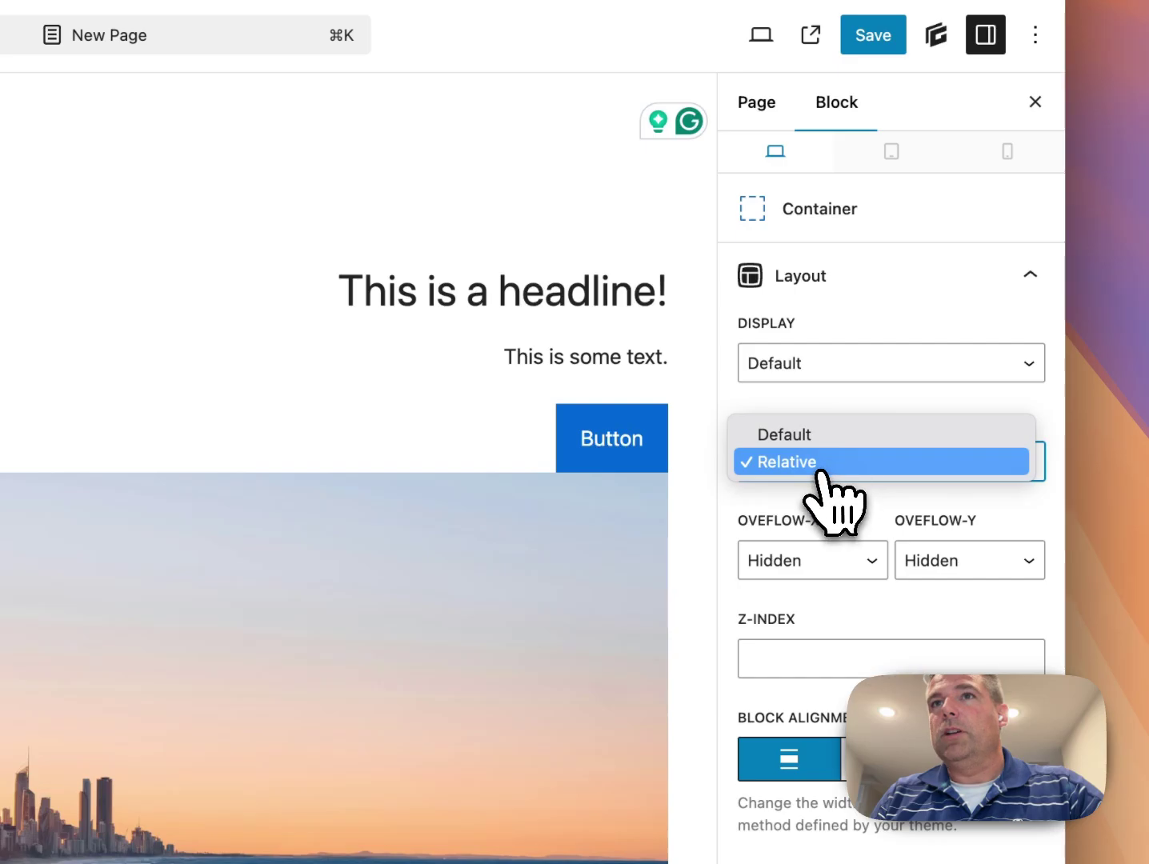
click(805, 364)
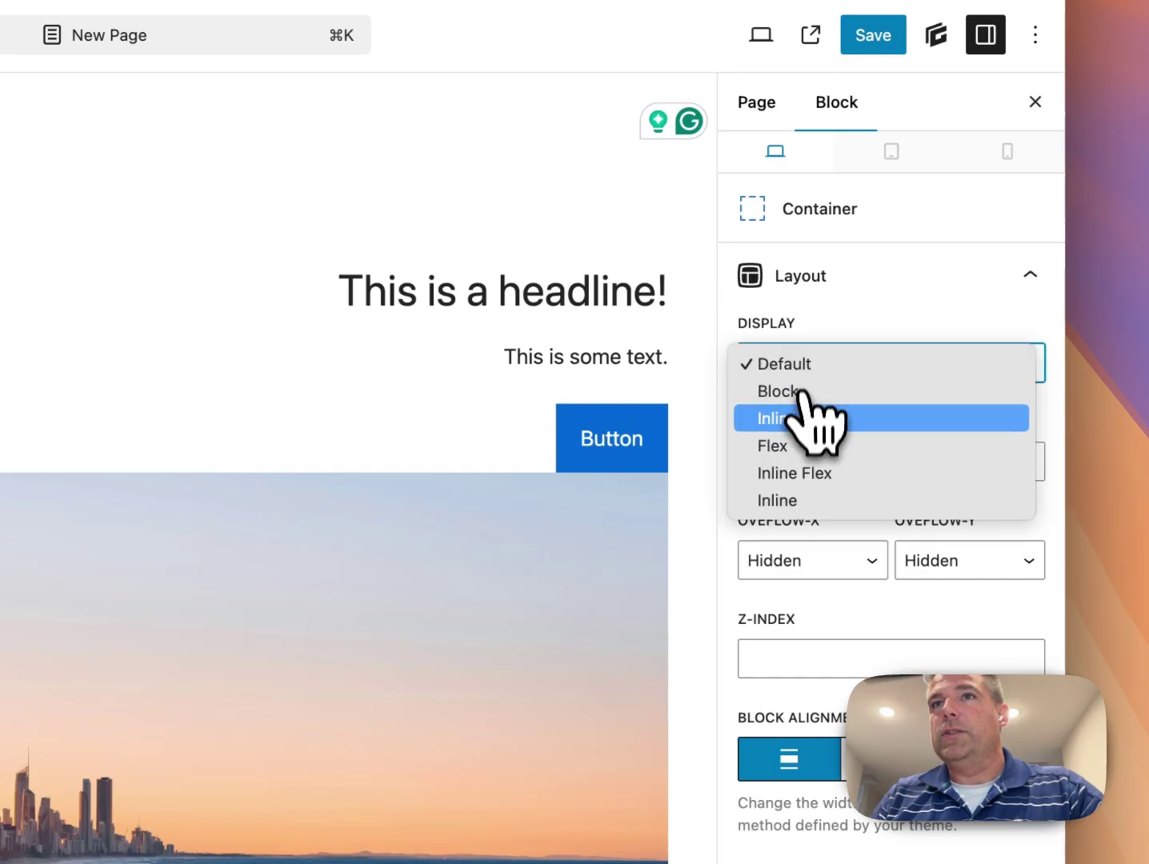
click(810, 446)
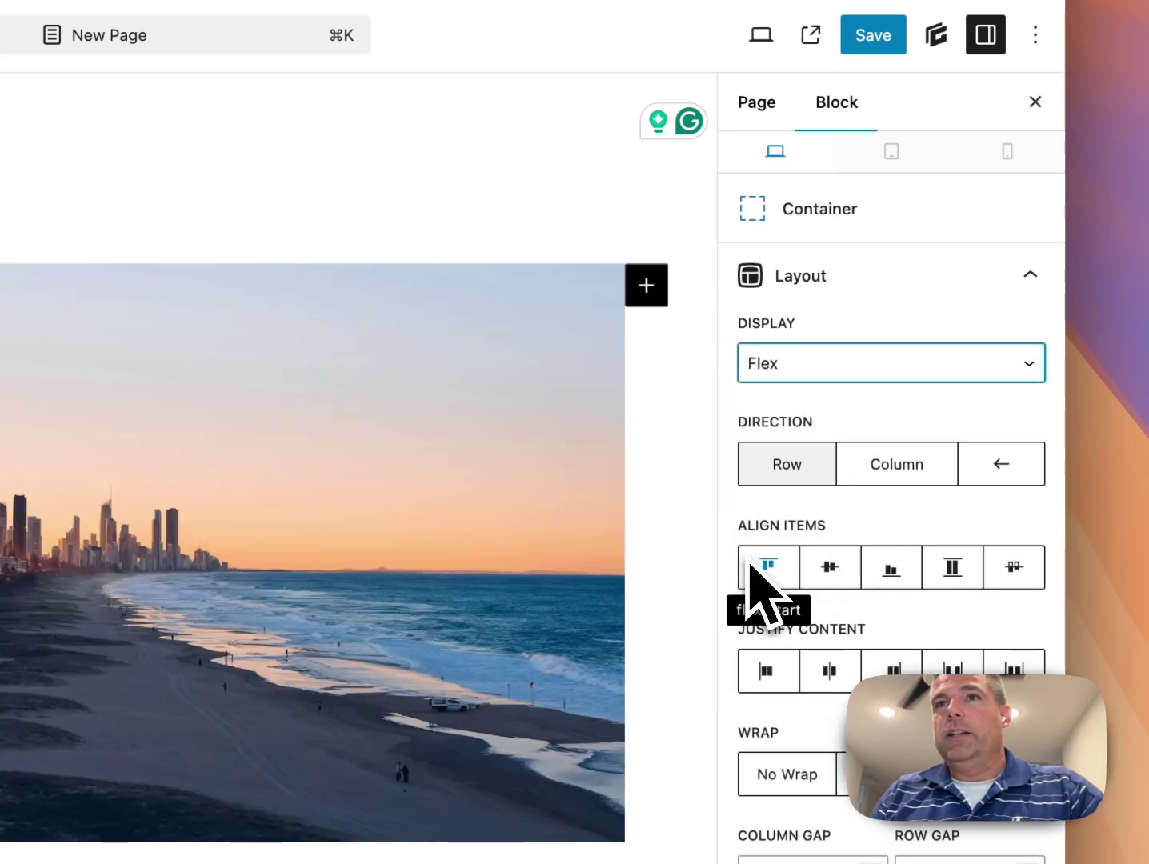
Step: Set the Section's flex direction to Column with centered justify content, save the page and view it live
click(905, 468)
click(825, 675)
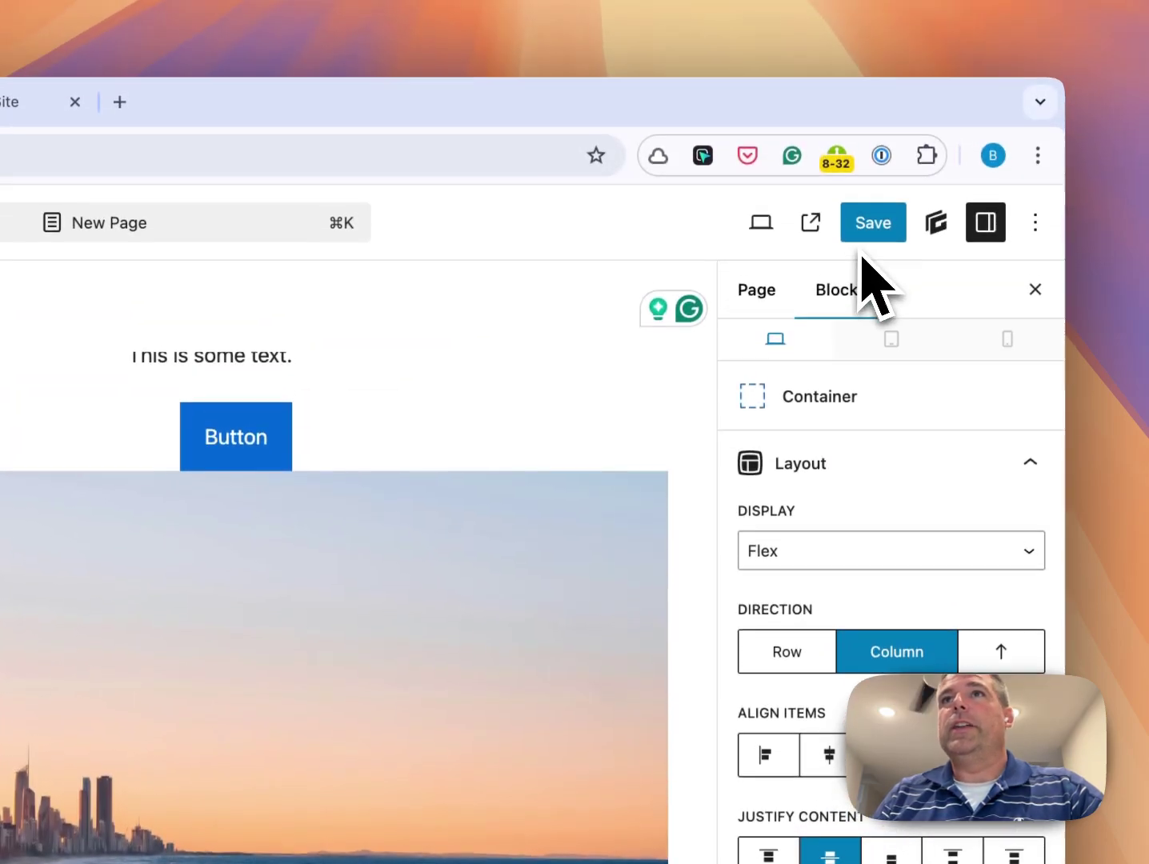
click(873, 35)
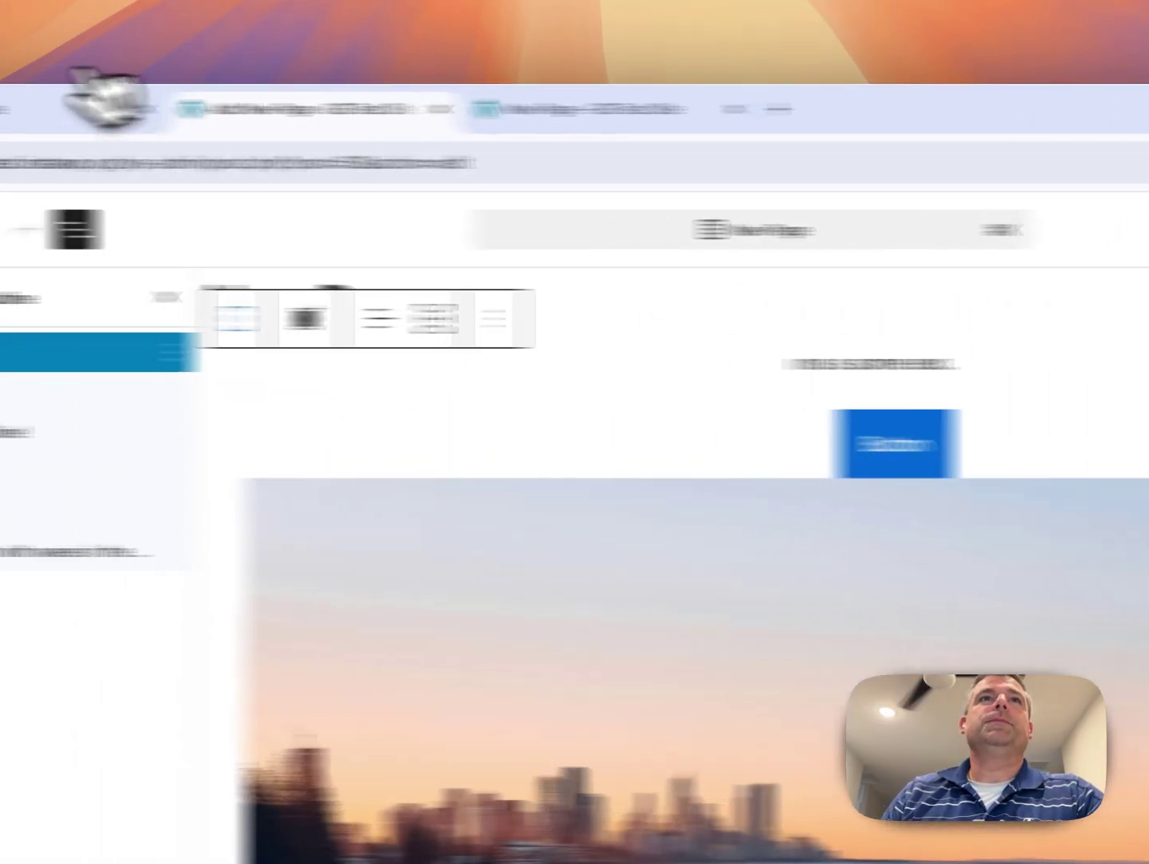
click(535, 108)
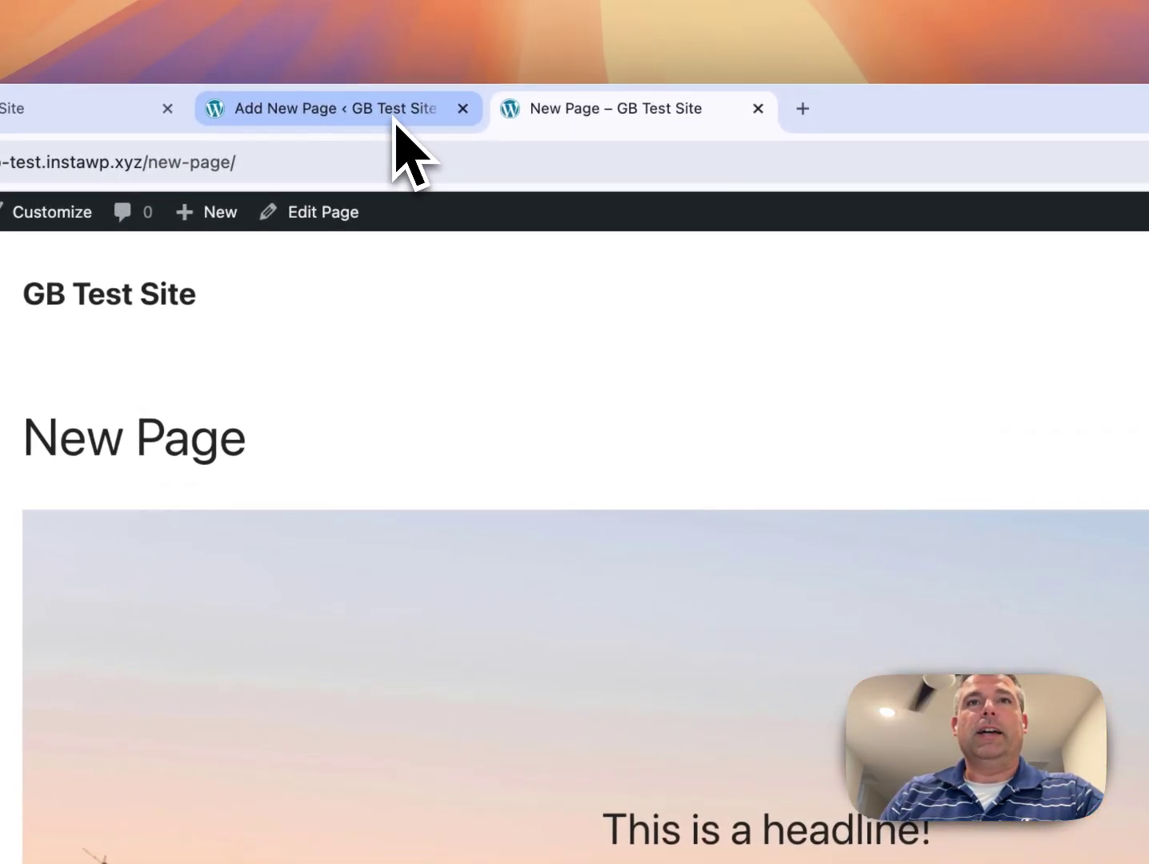
Step: Save the Section's layout again from the editor and recheck the headline's placement on the live page
click(395, 122)
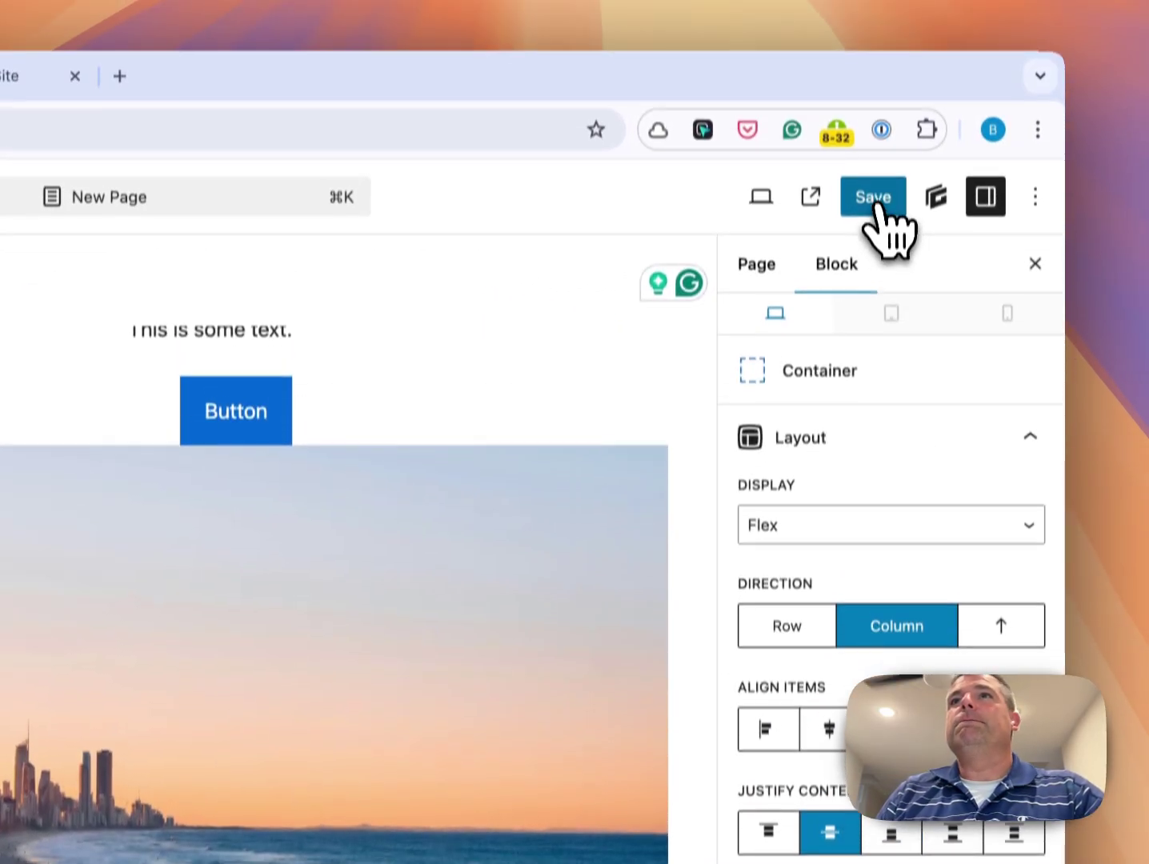
click(879, 99)
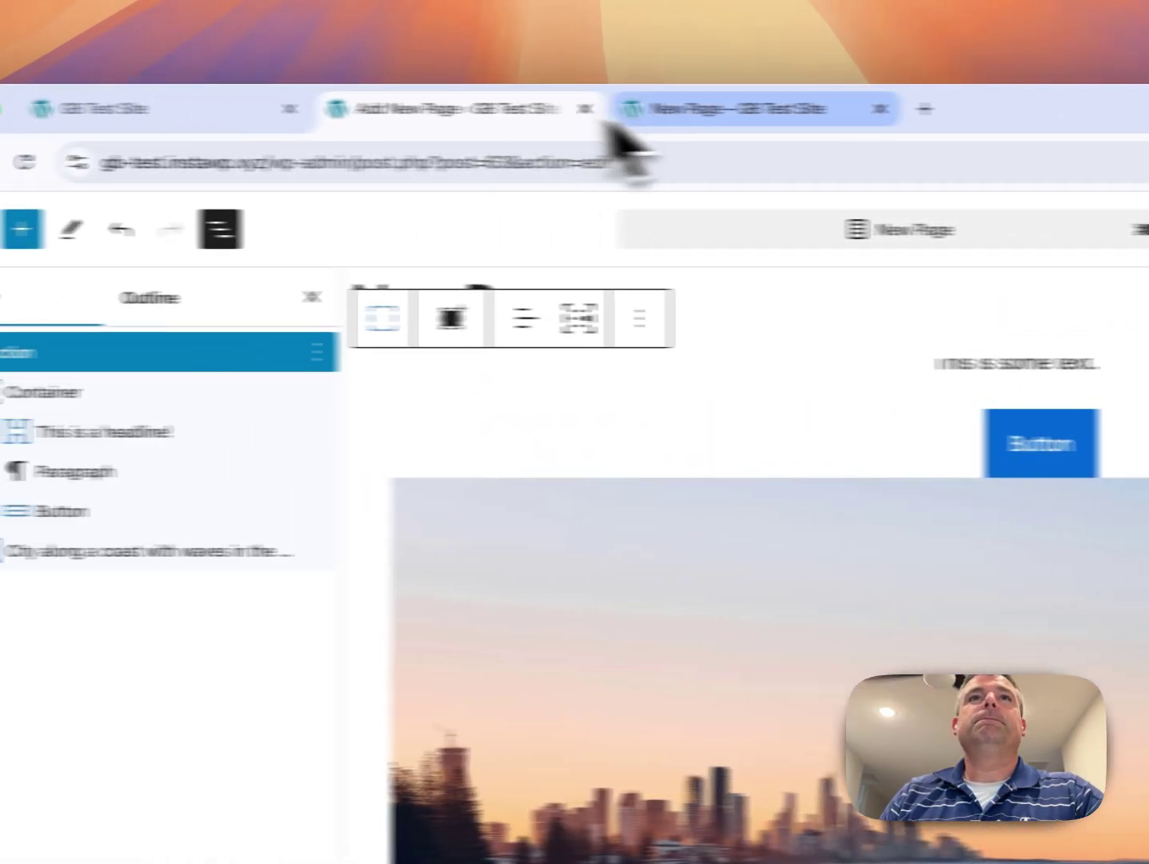
click(639, 114)
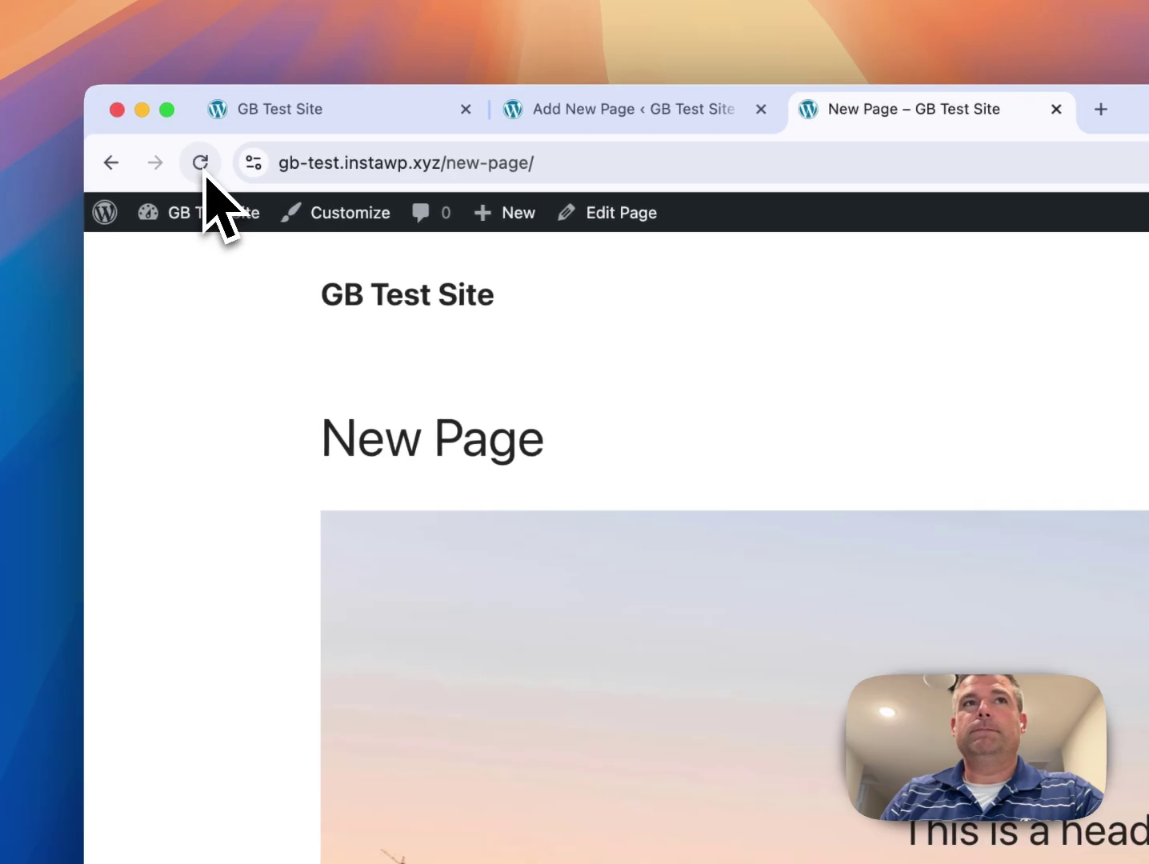
click(610, 120)
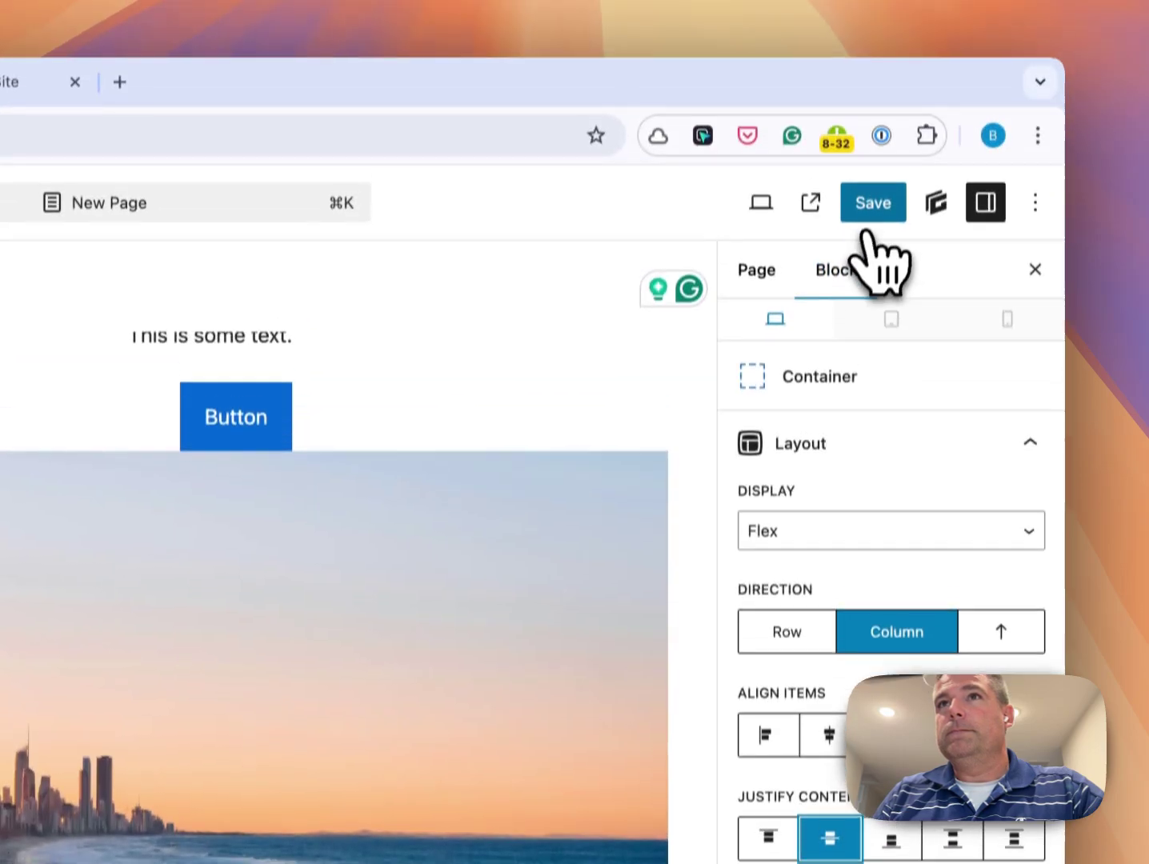
click(874, 42)
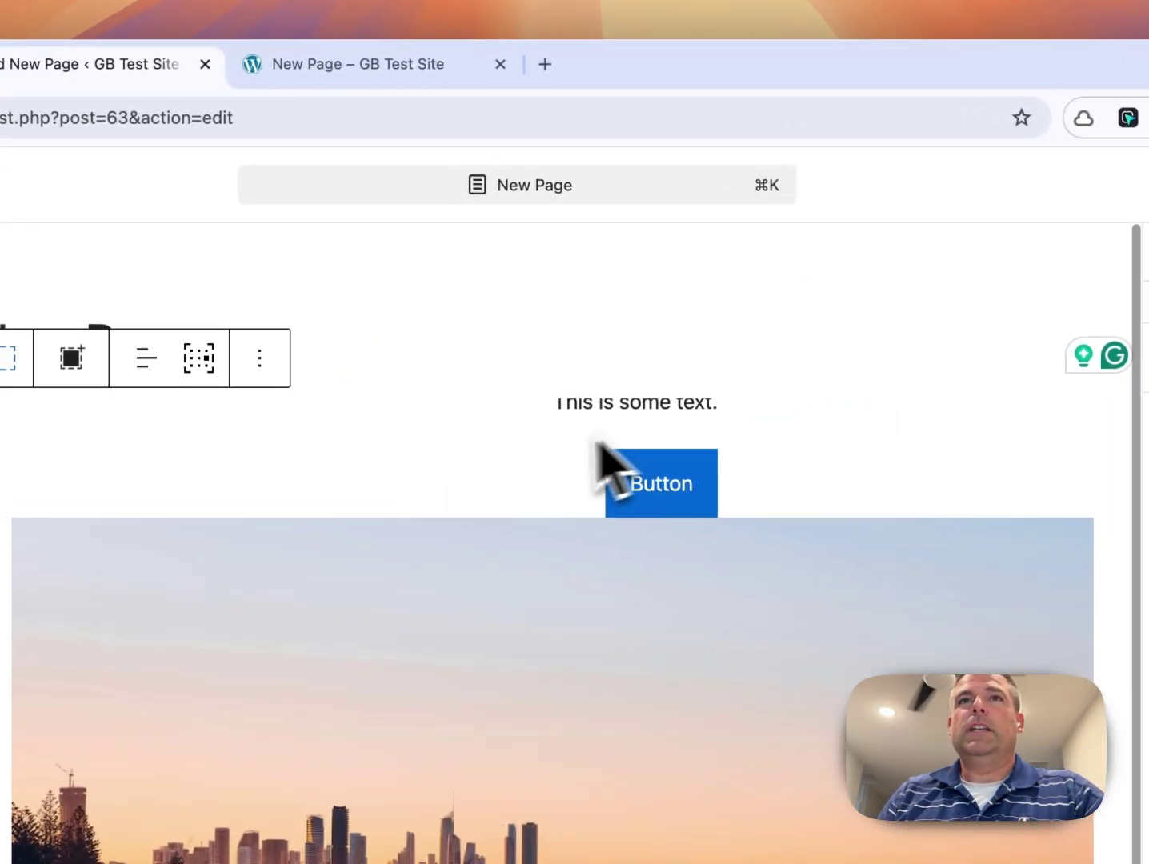
Step: Set the width of the inner Container holding the headline, text and button to 100%
click(184, 370)
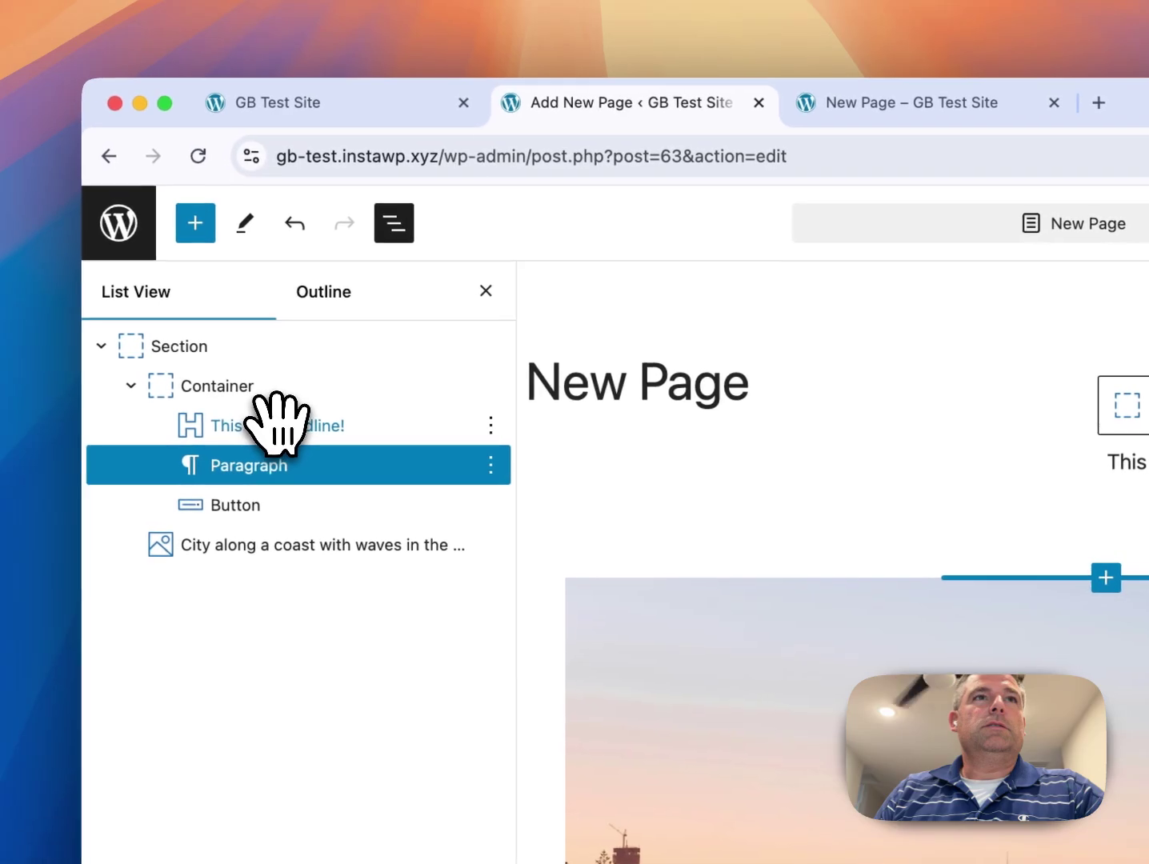
click(215, 383)
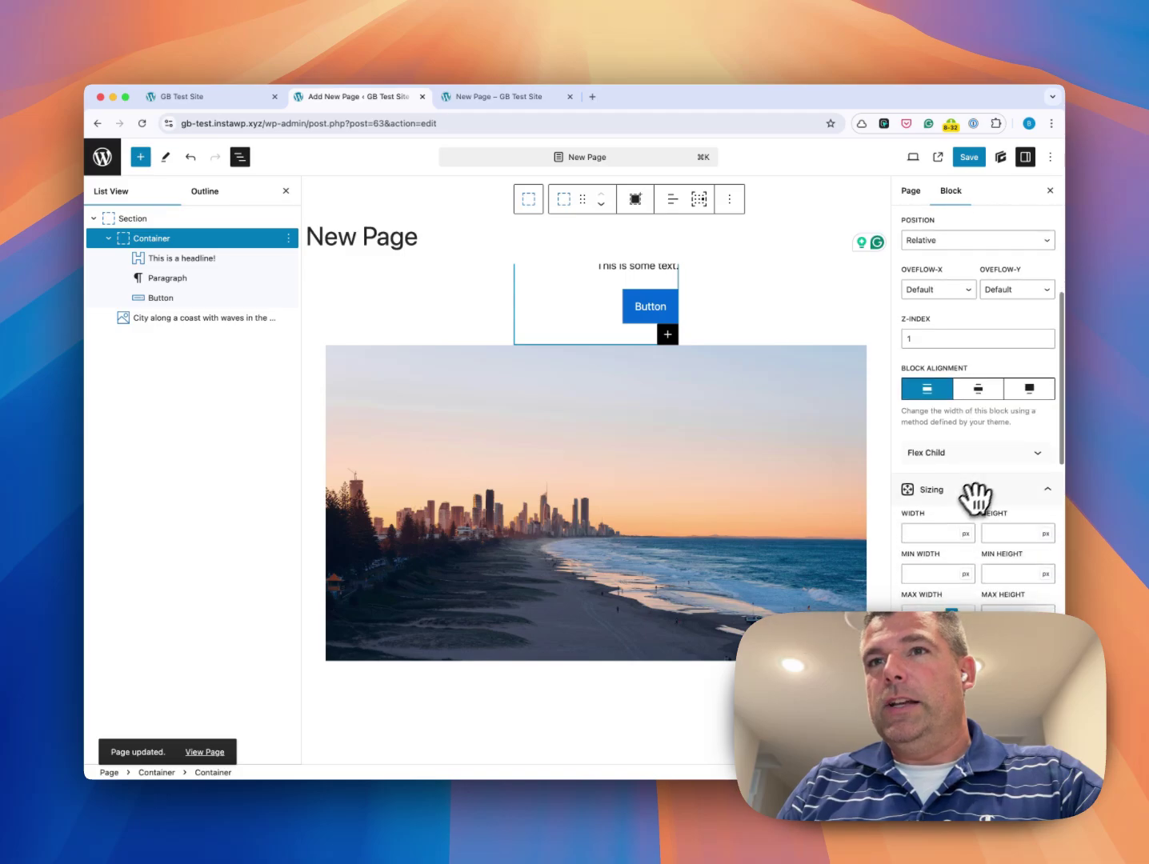
click(931, 533)
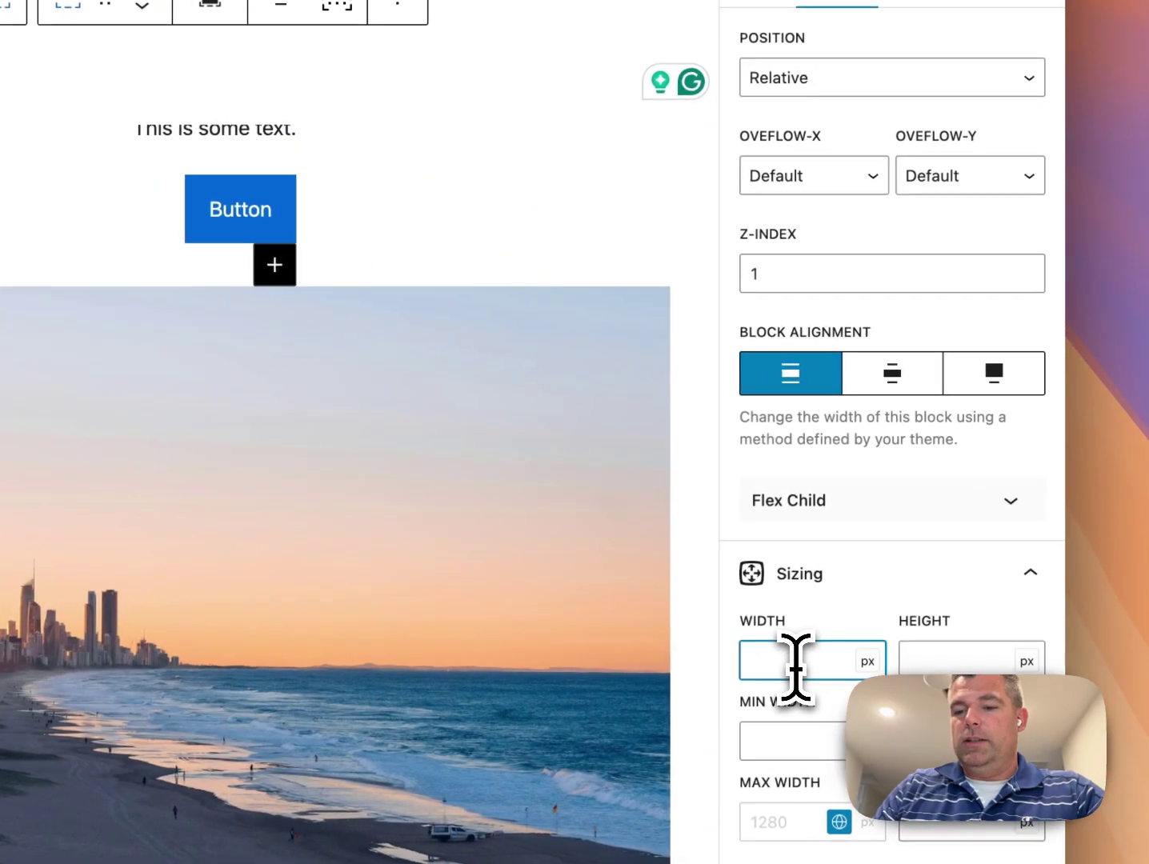
text(100)
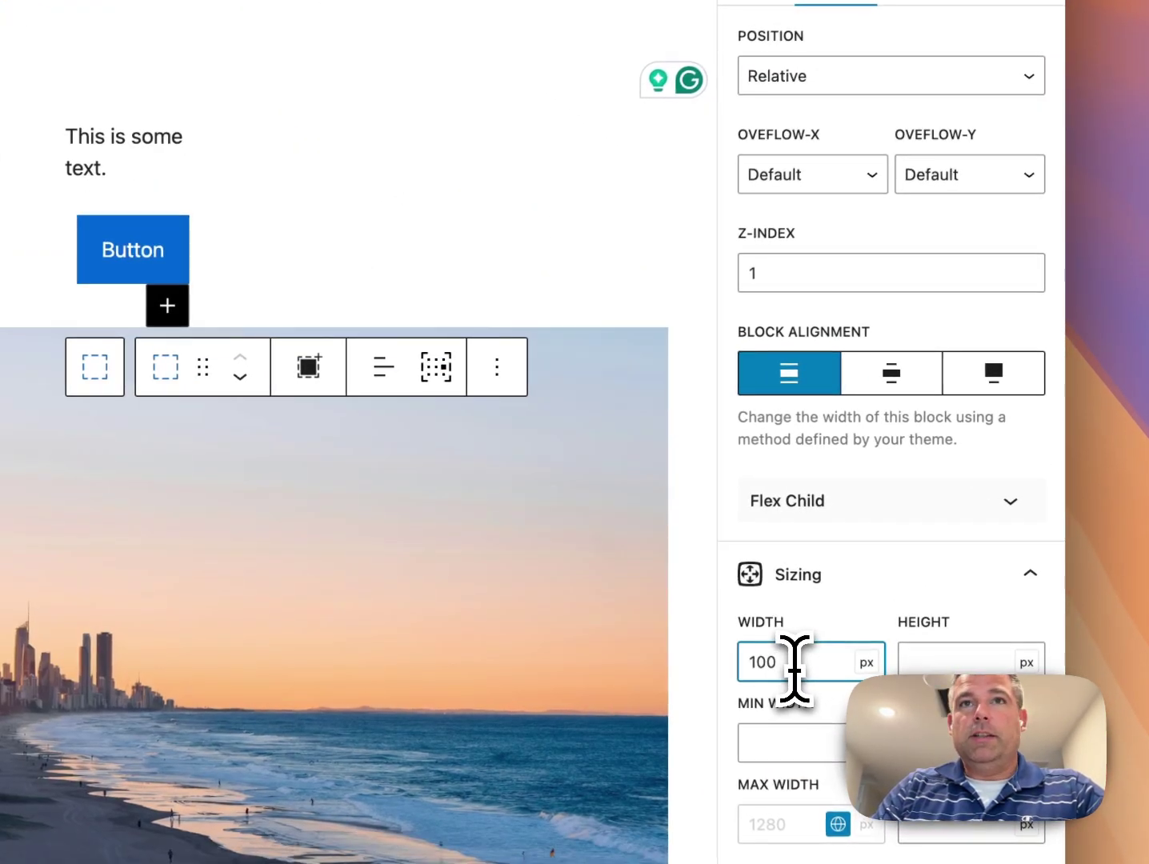
text(%)
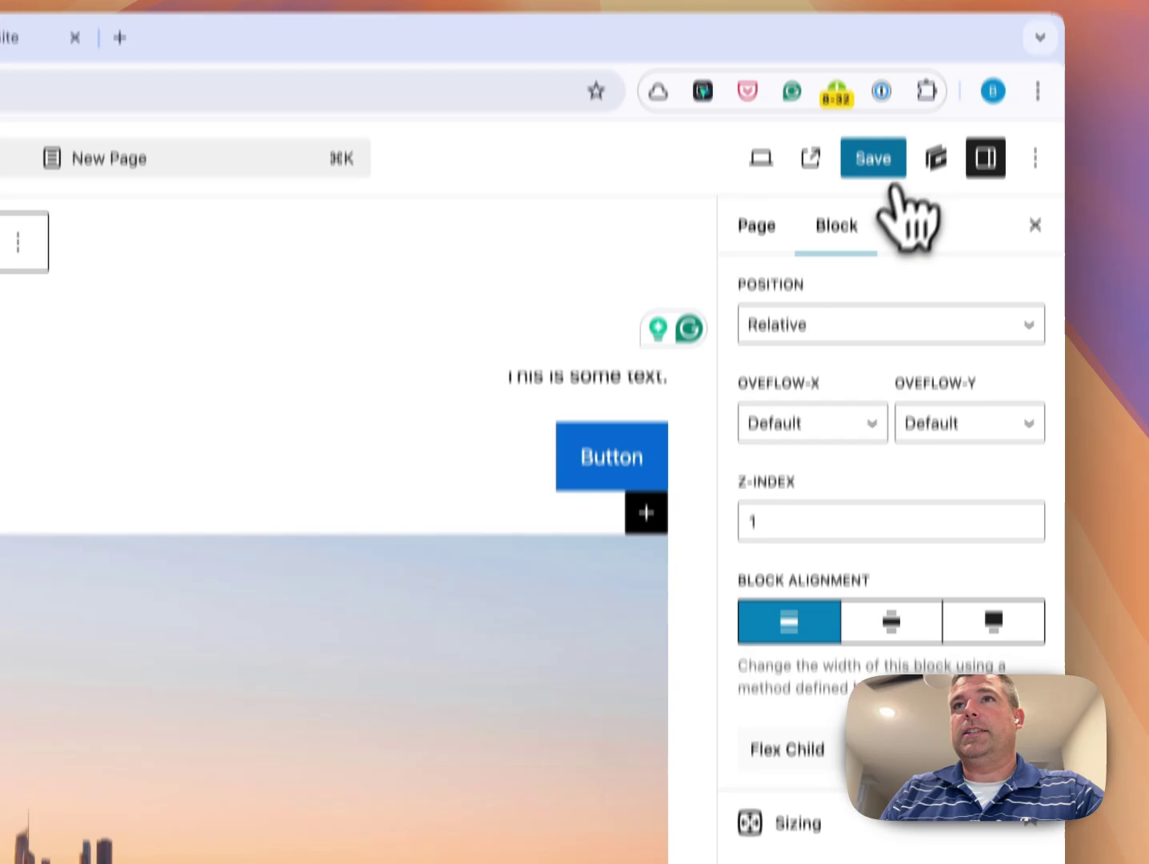
Step: Save the page and reload the live version to check the headline, text and button placement
click(880, 165)
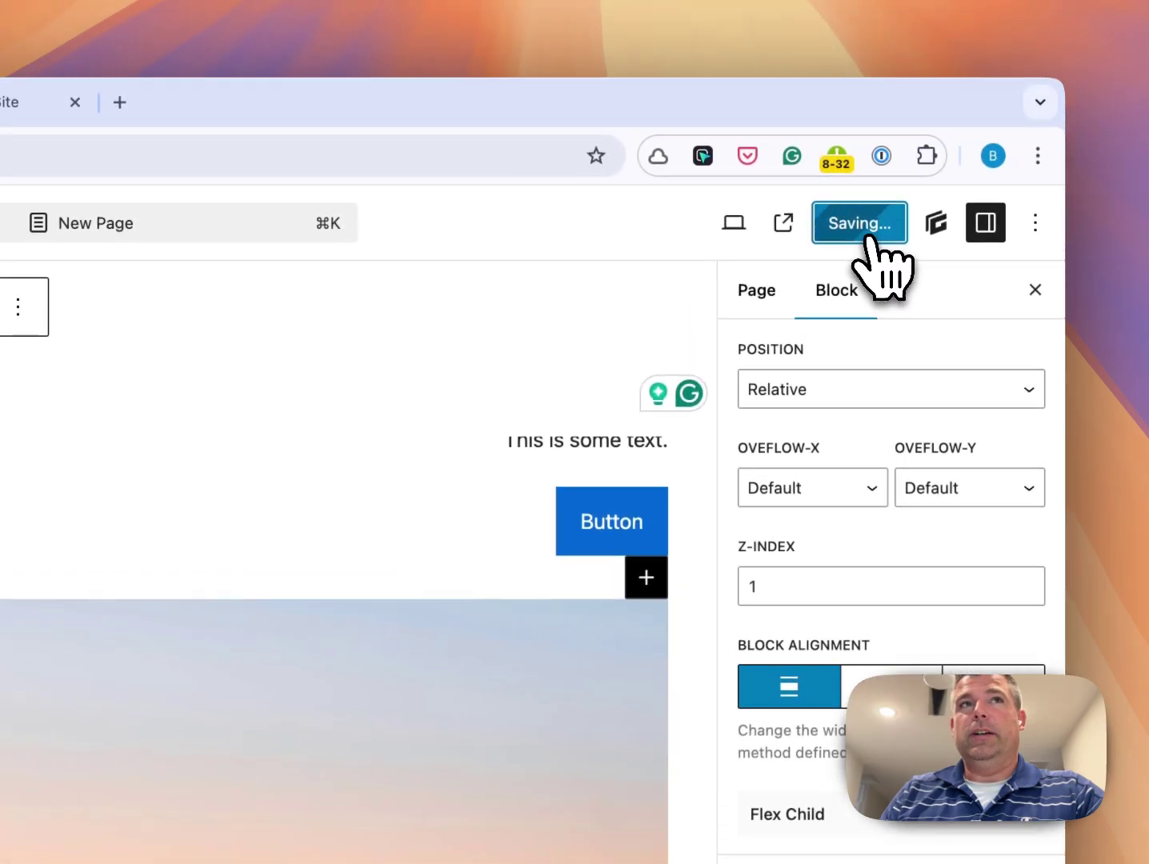
click(796, 115)
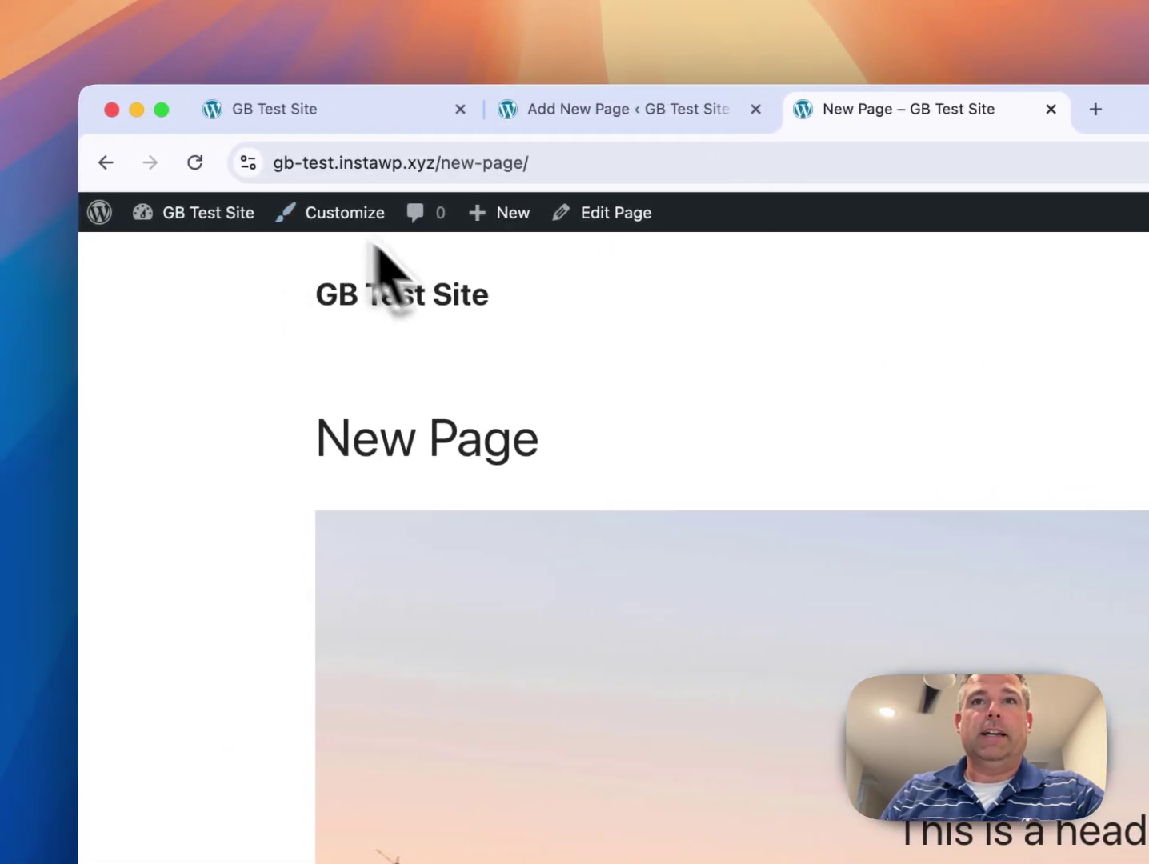
click(200, 163)
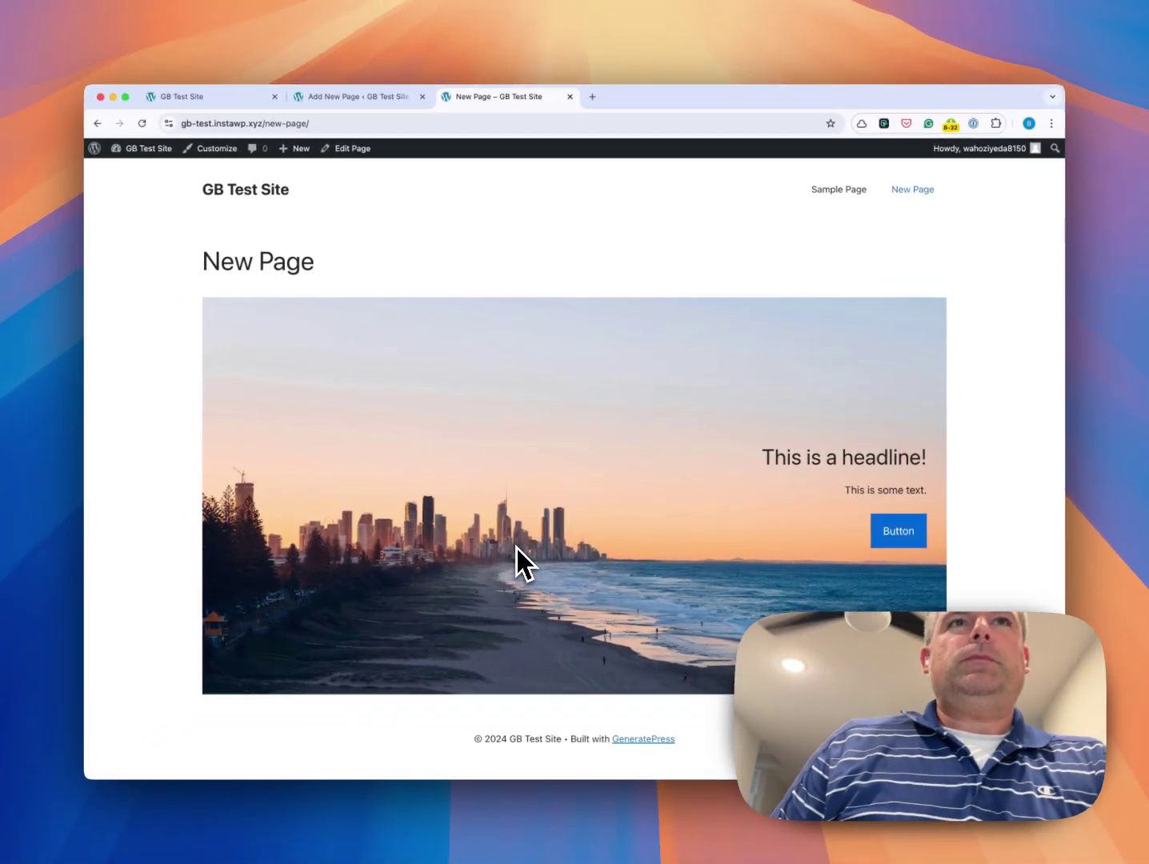
Step: Set the page's Content Container layout to Full Width, update the page and view it live
click(344, 157)
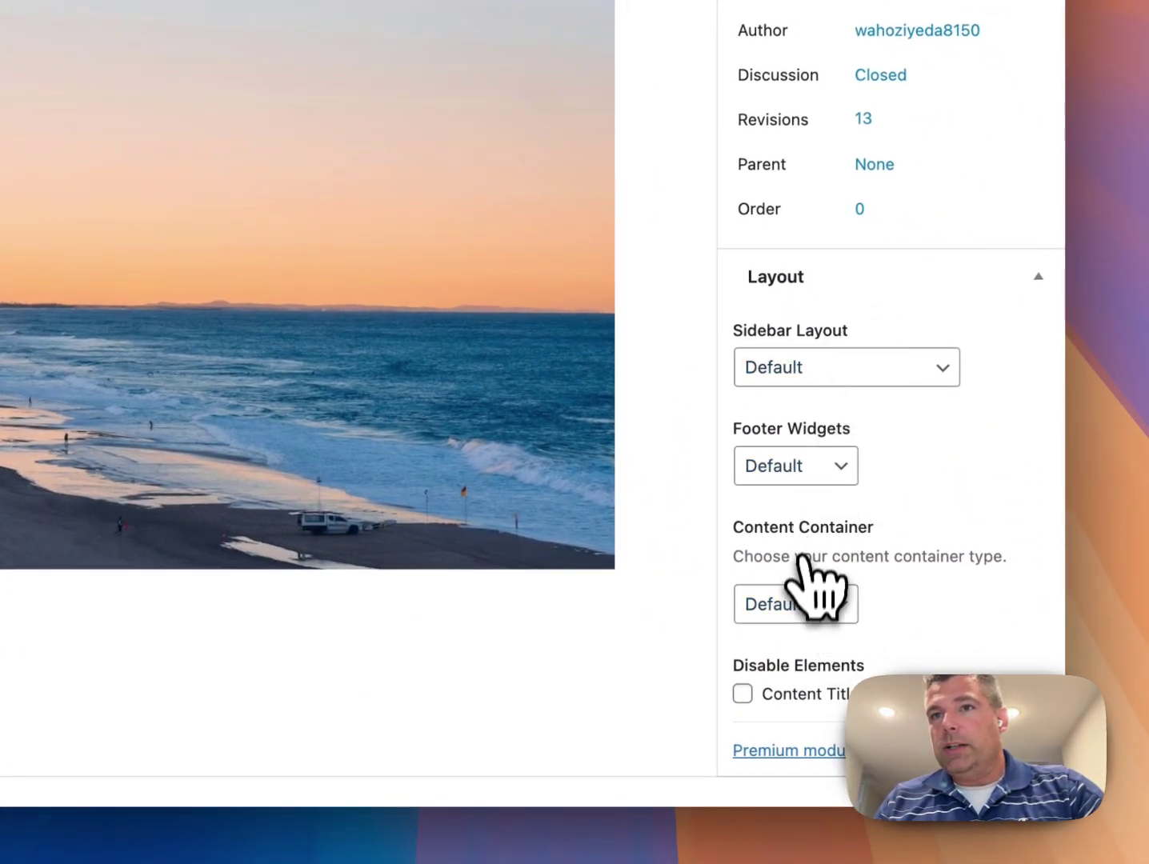
click(794, 633)
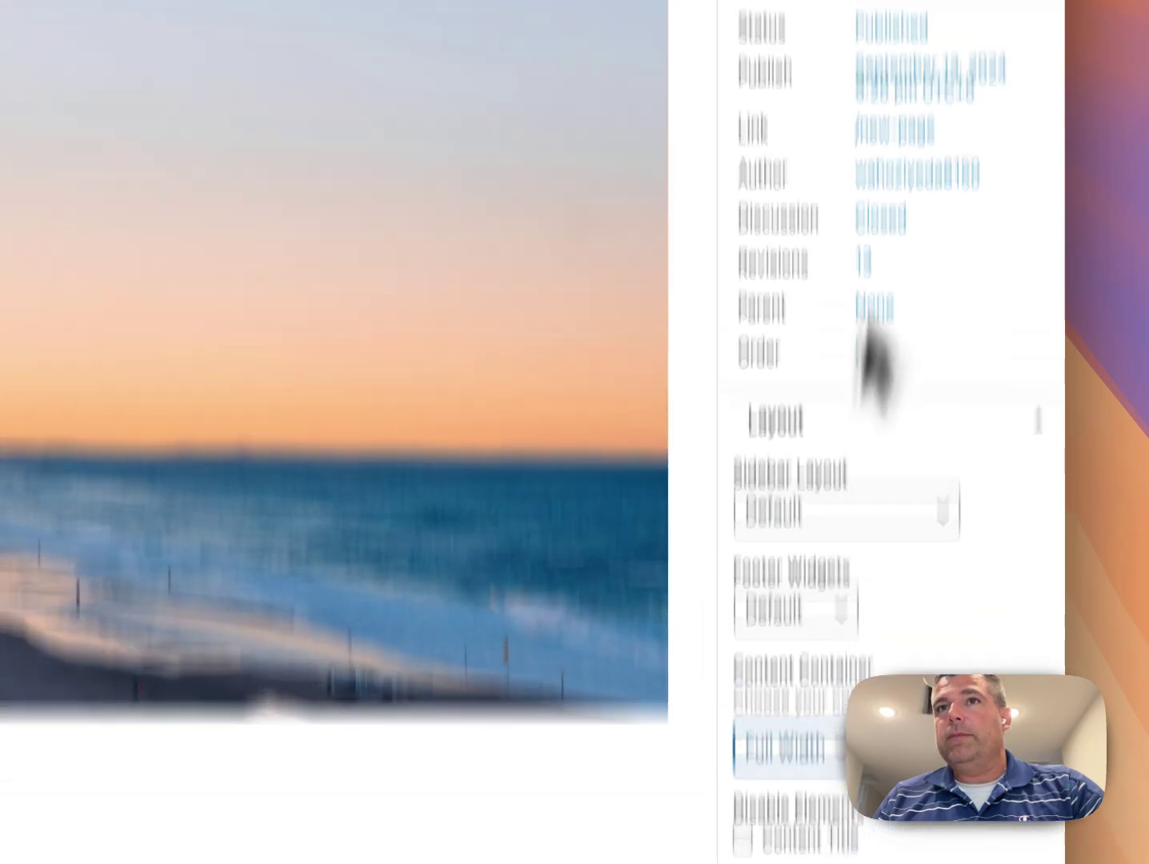
click(869, 132)
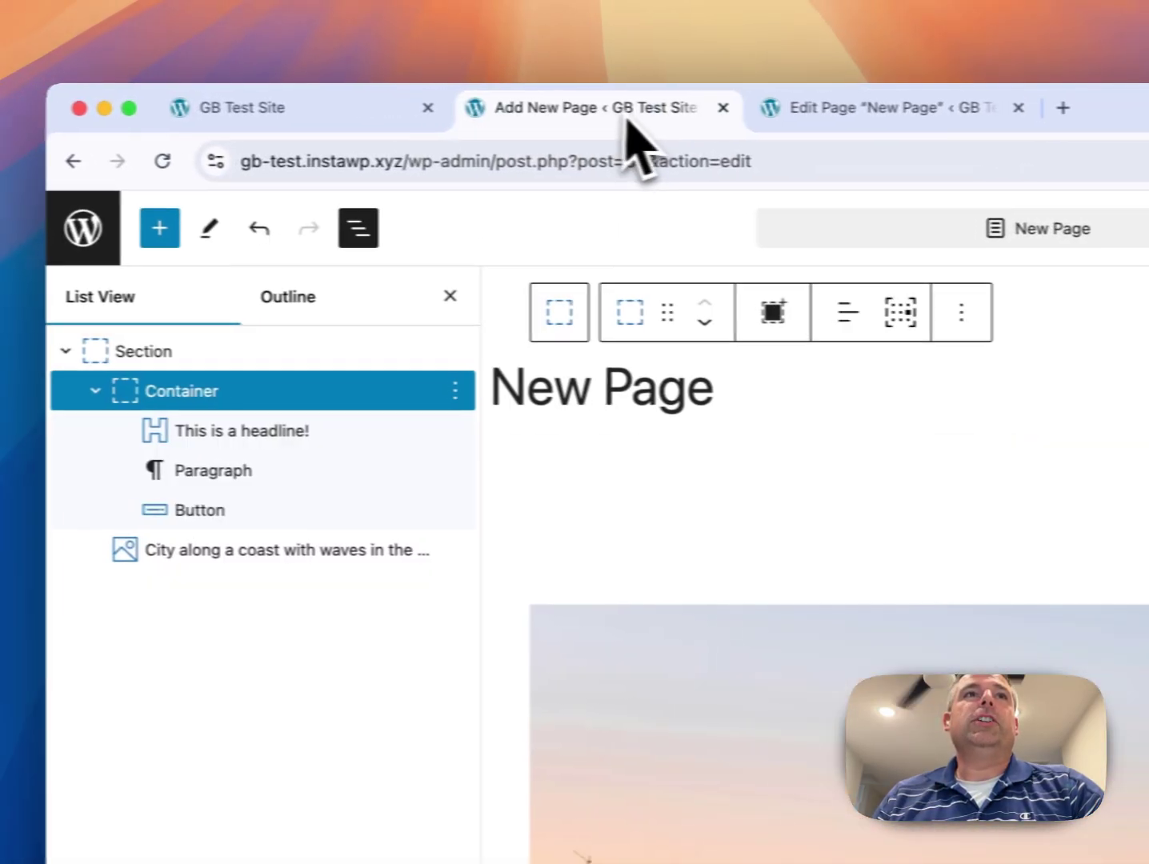
click(210, 165)
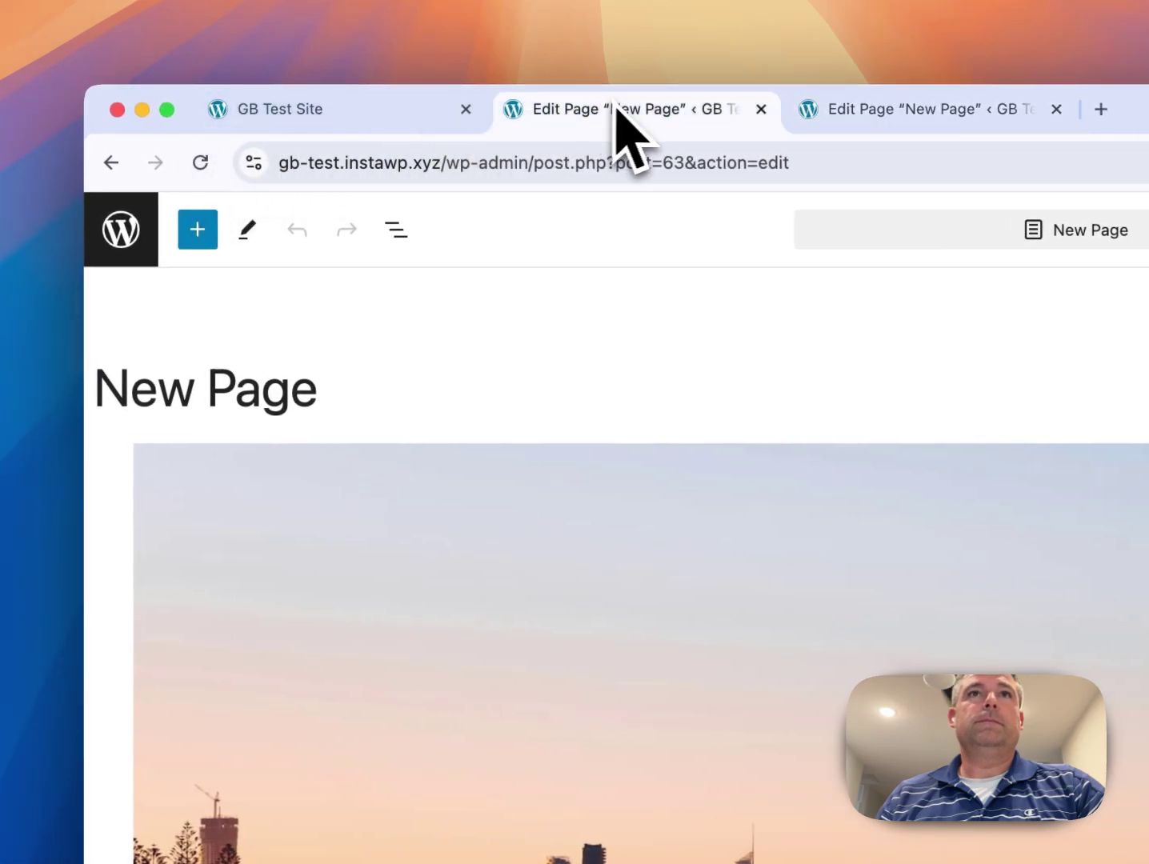
click(877, 114)
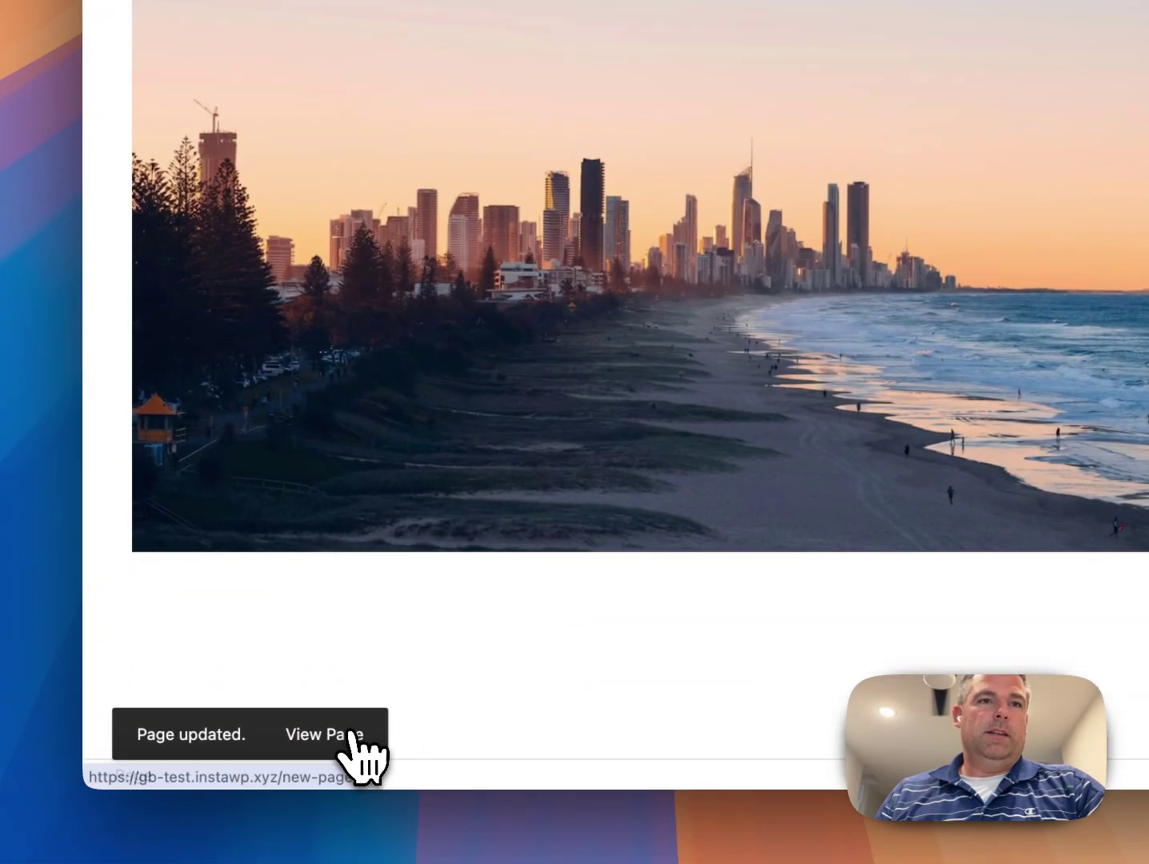
click(352, 748)
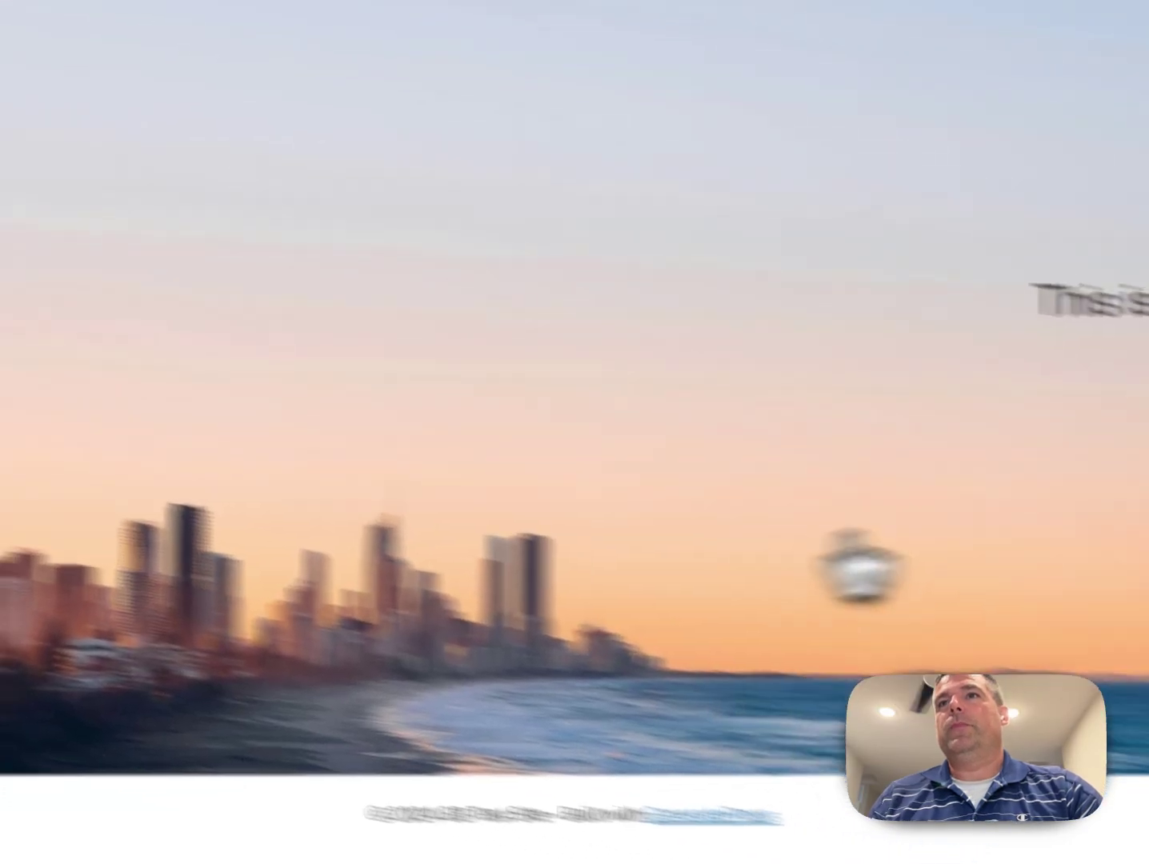
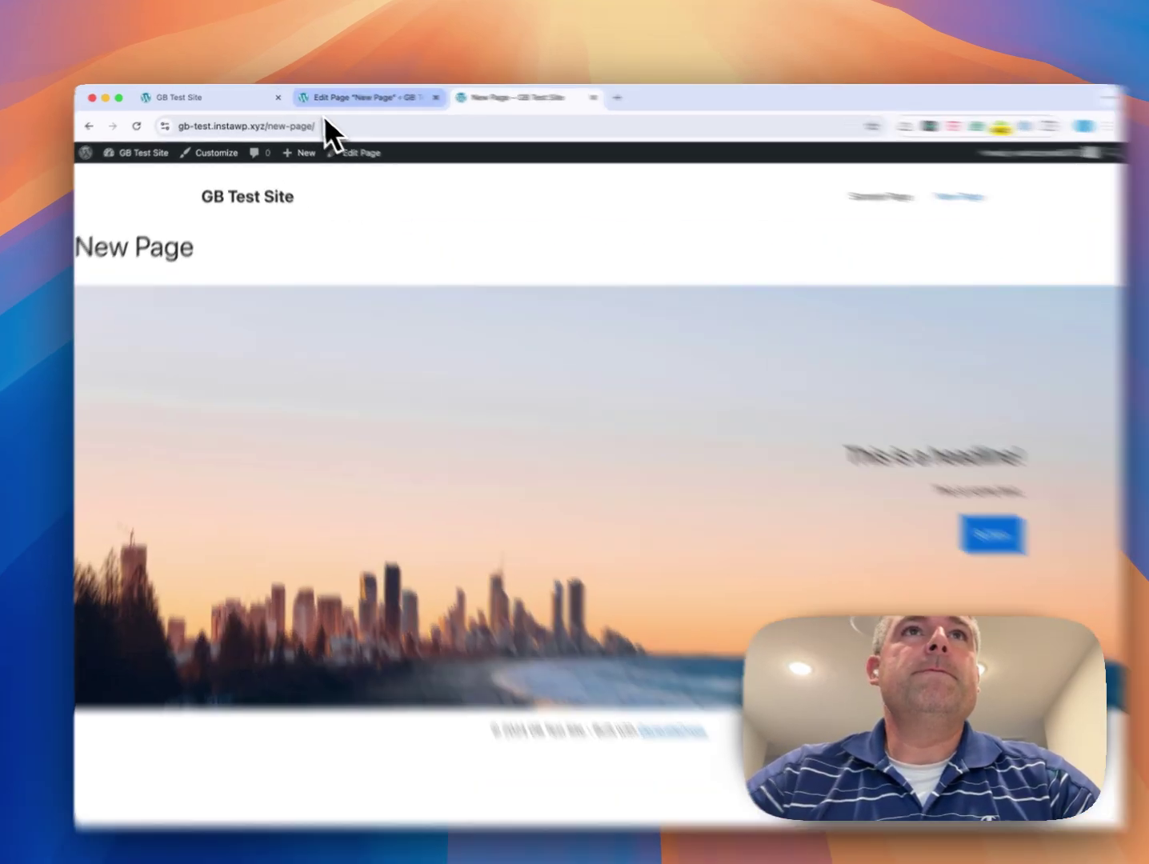
Step: Set the inner Container's text color to white in the page editor, save and view the live page
click(336, 97)
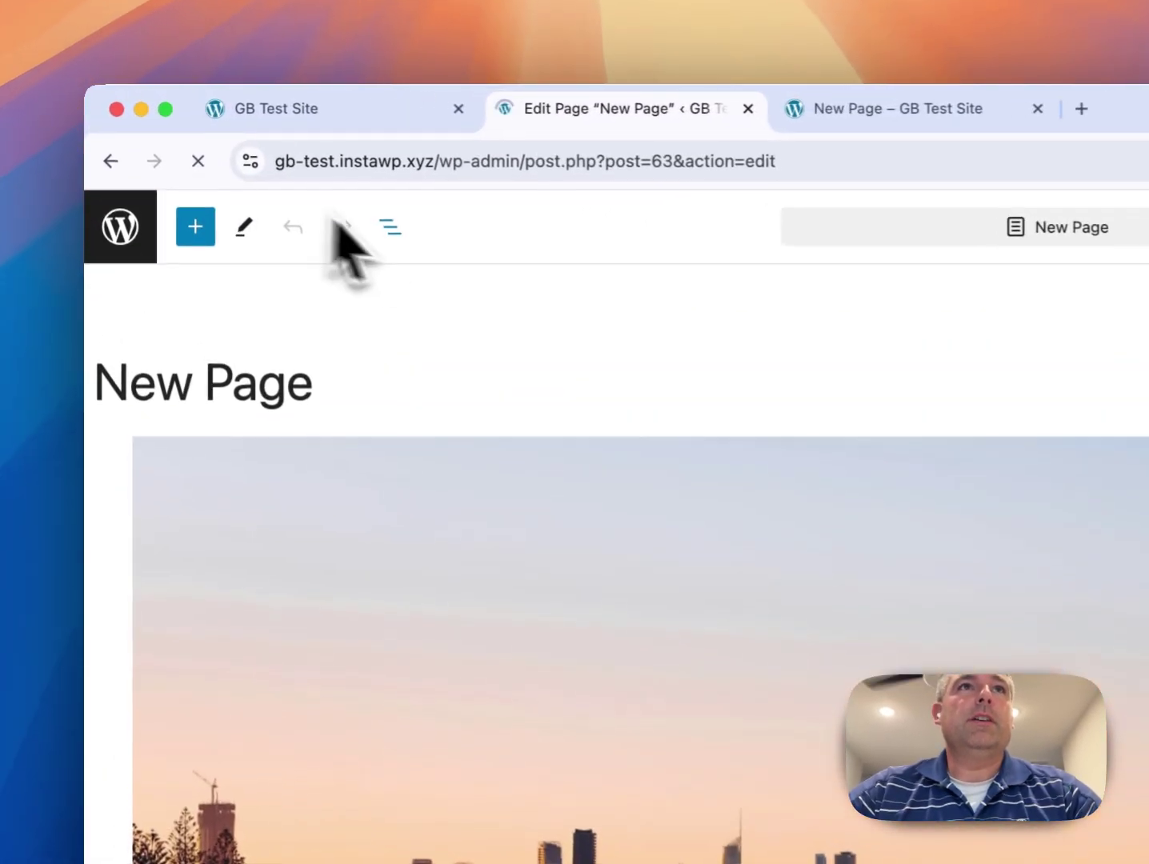
click(240, 157)
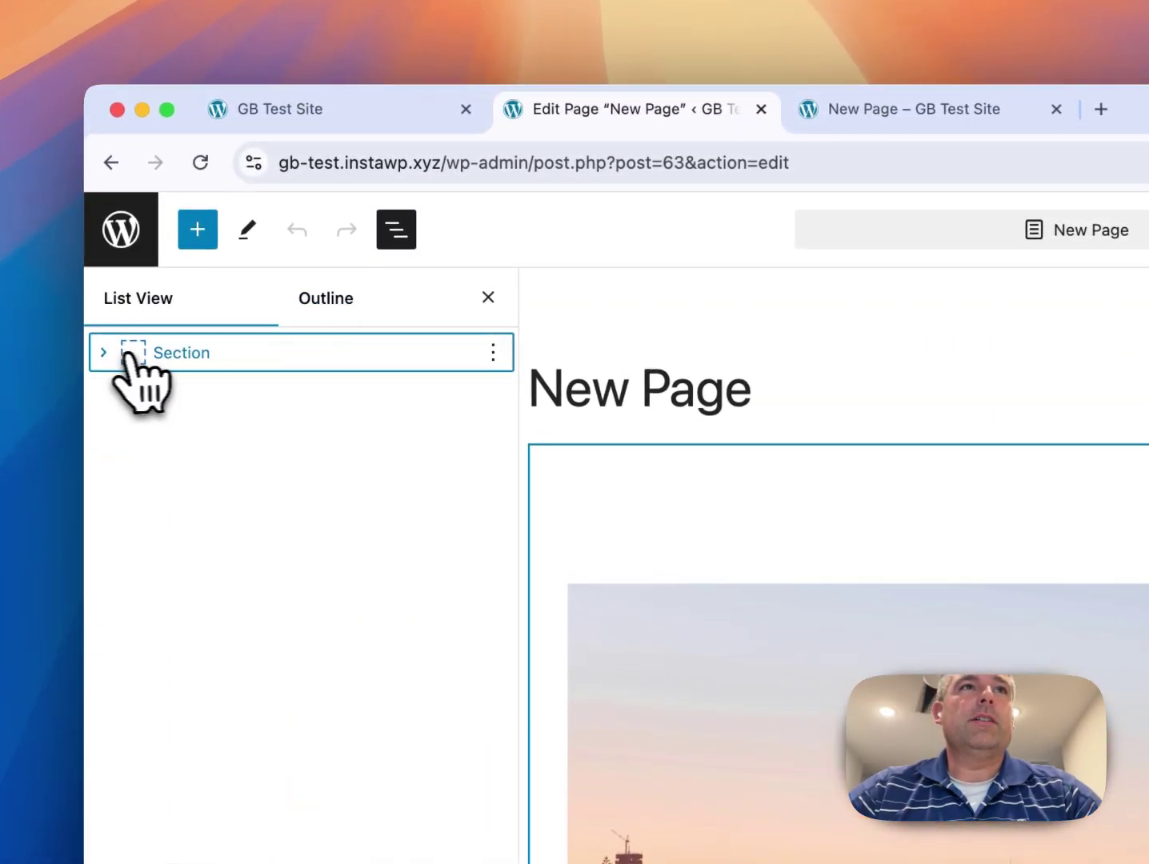
click(148, 392)
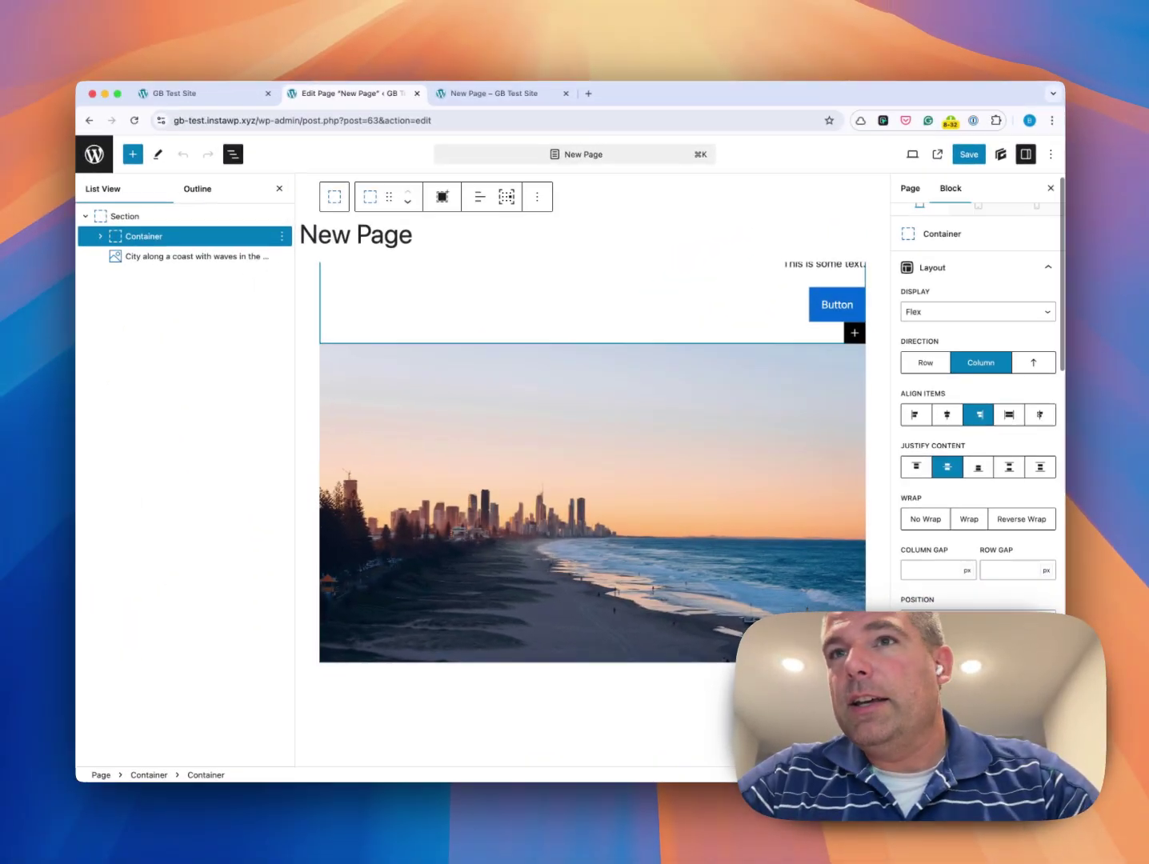
scroll(978, 400, down, 10)
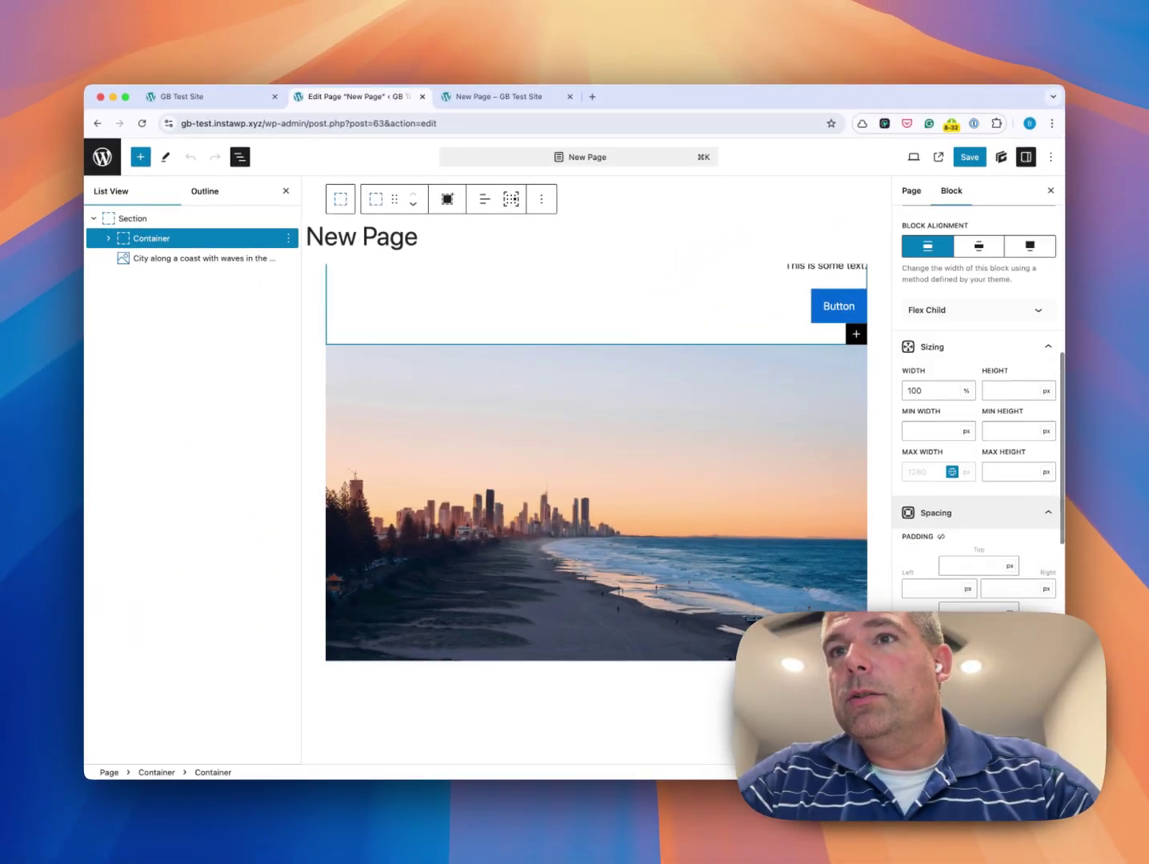
scroll(978, 400, down, 5)
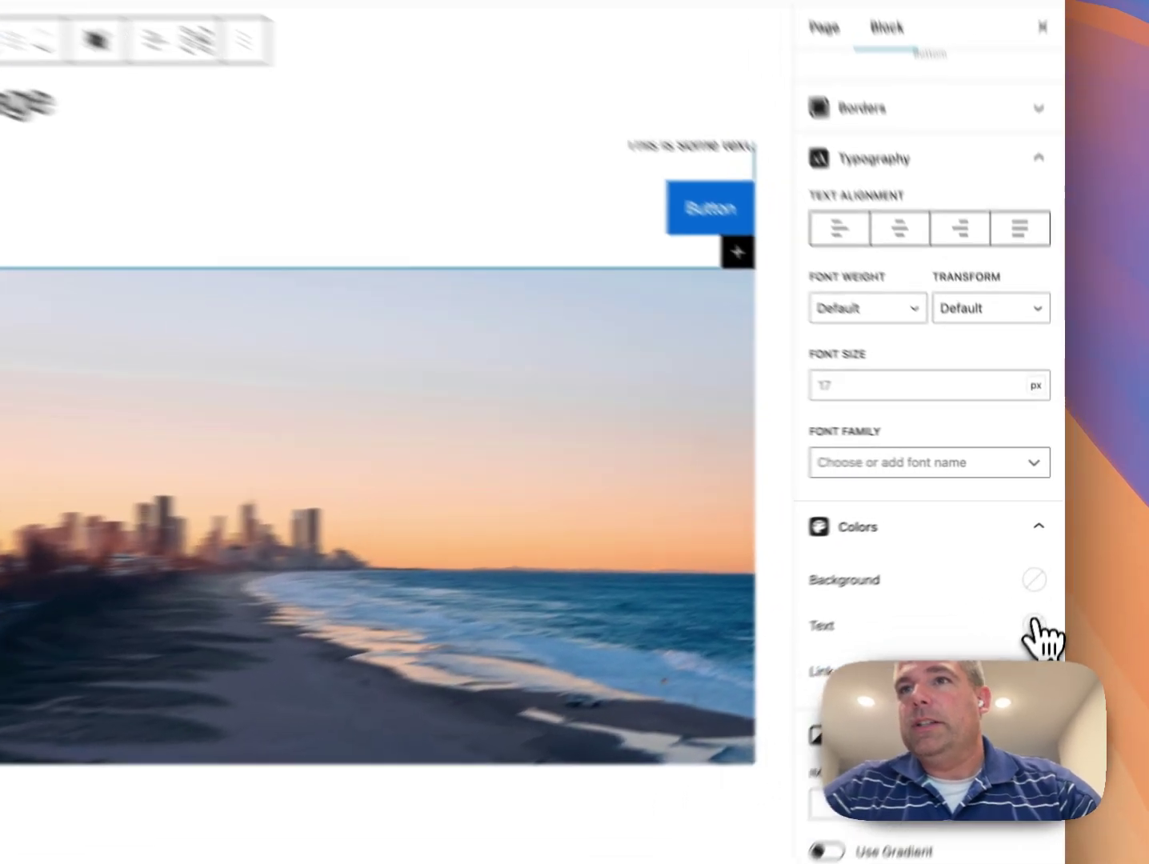
click(1040, 544)
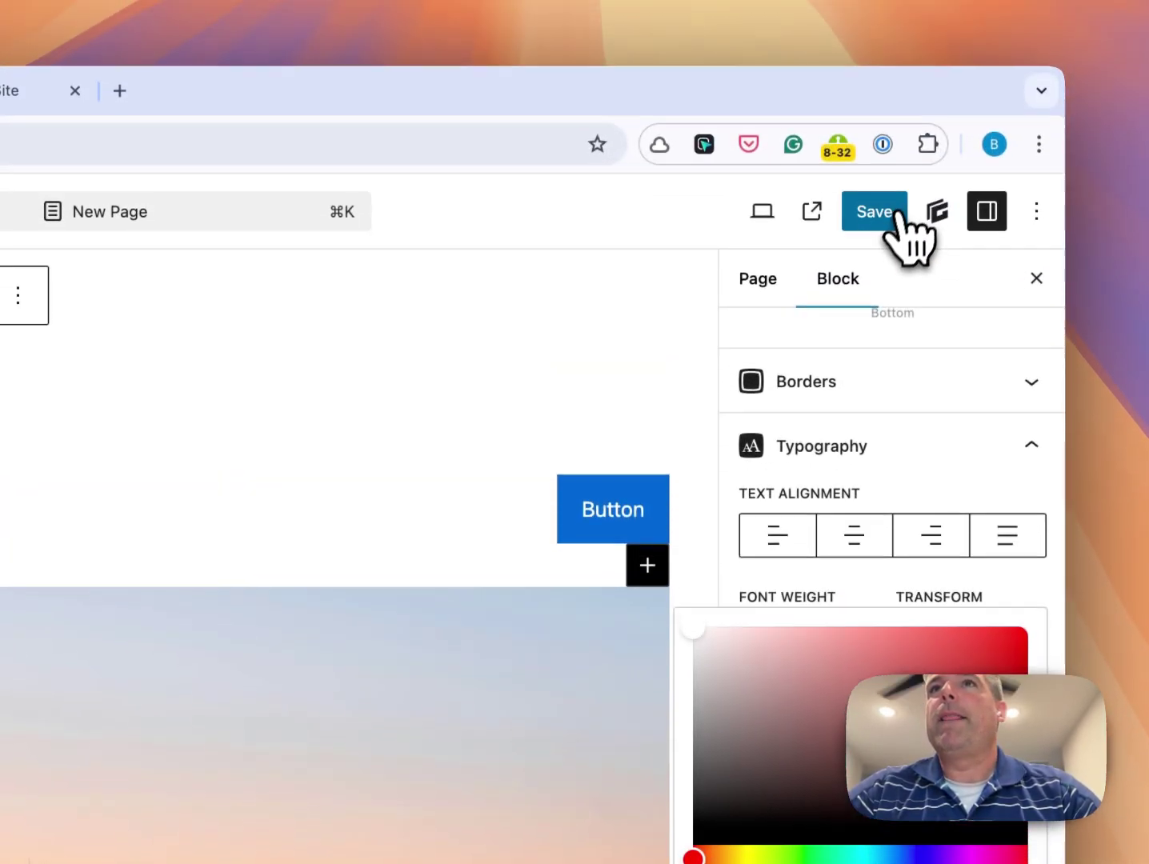
click(814, 211)
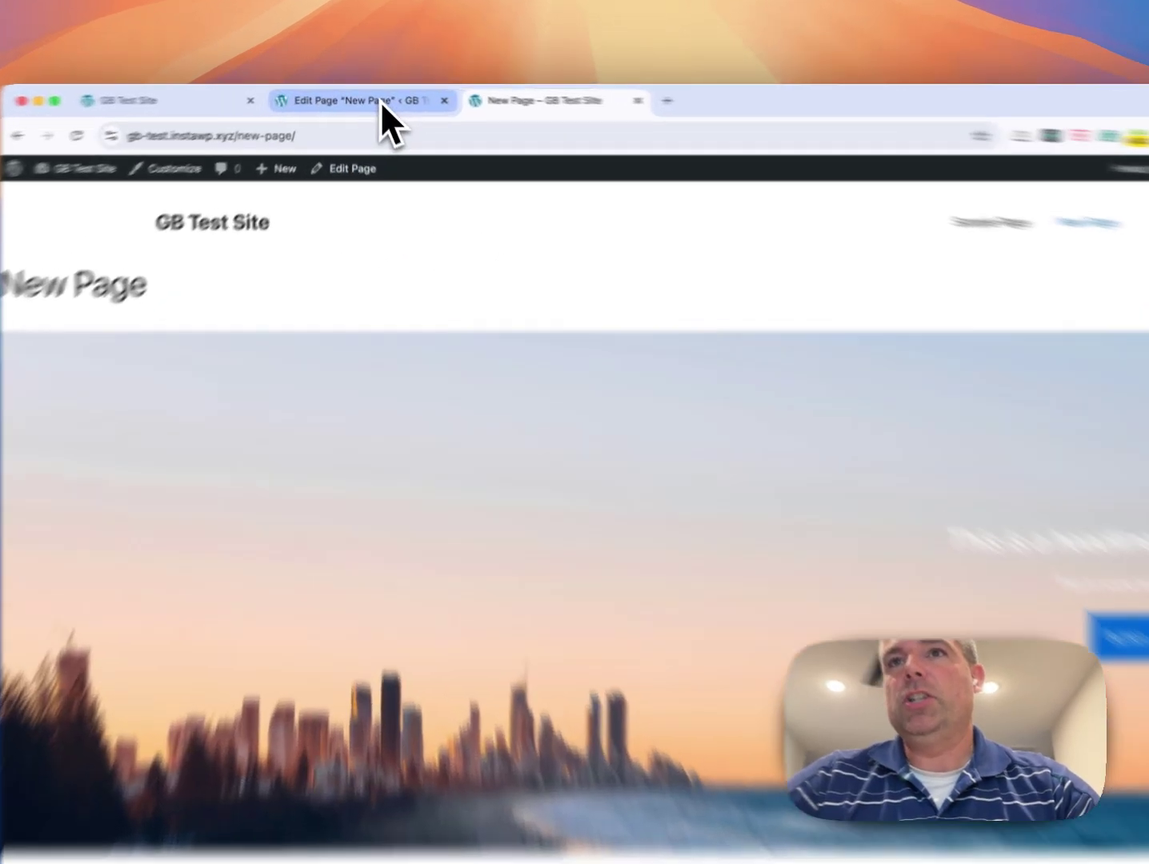
Step: Add an empty Container block after the city coast image inside the Section
click(373, 96)
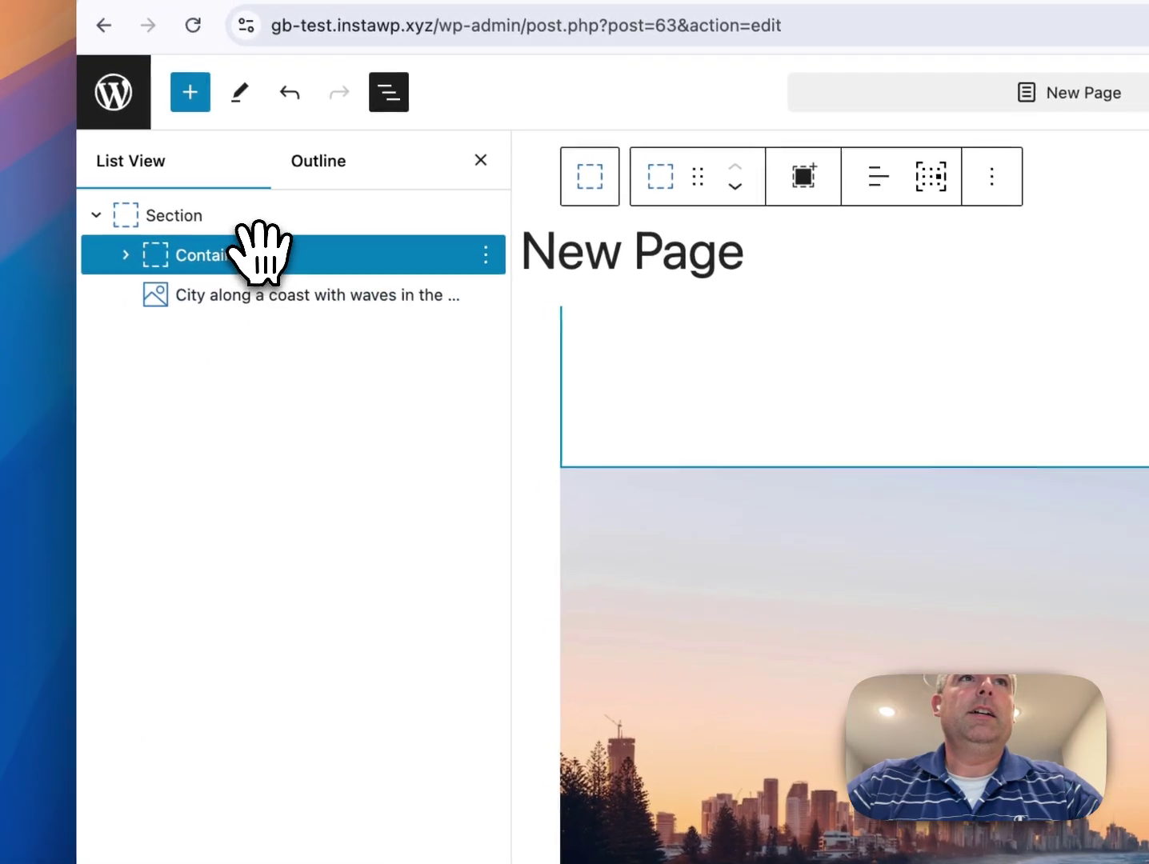
click(174, 256)
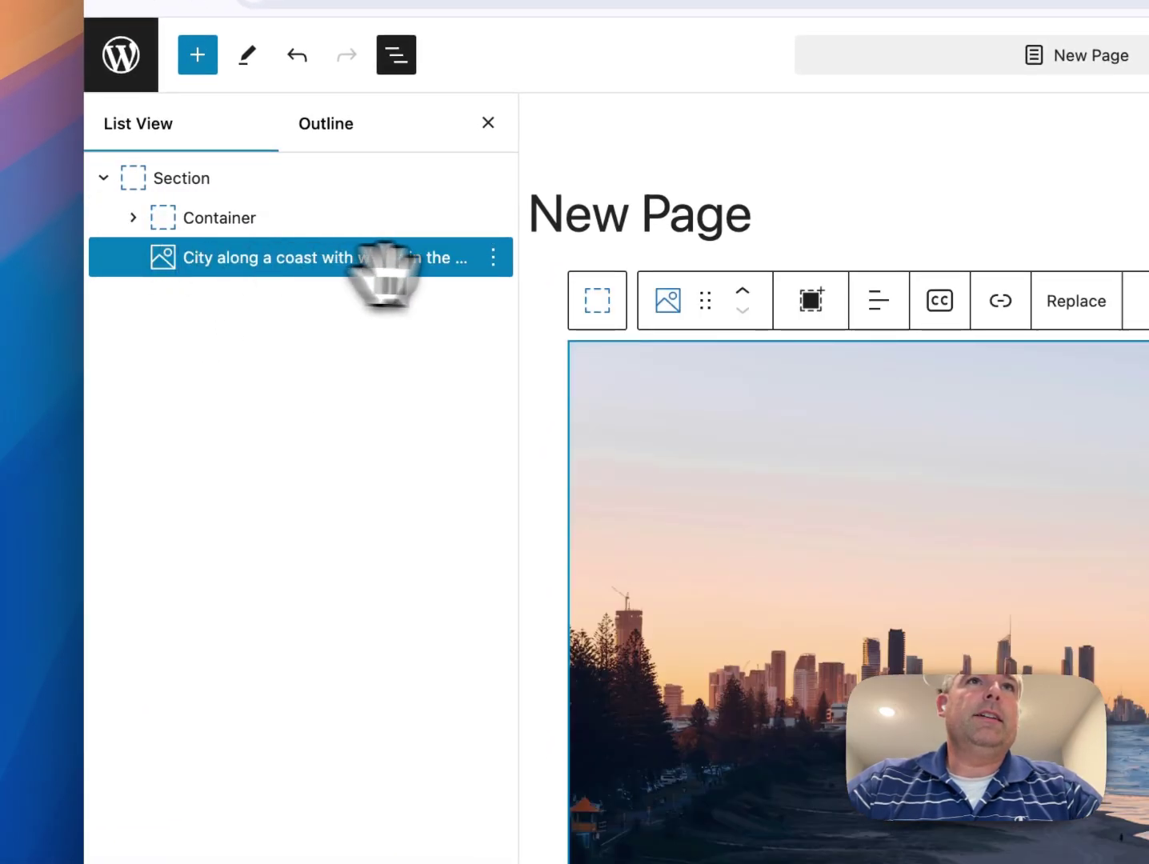
right_click(414, 272)
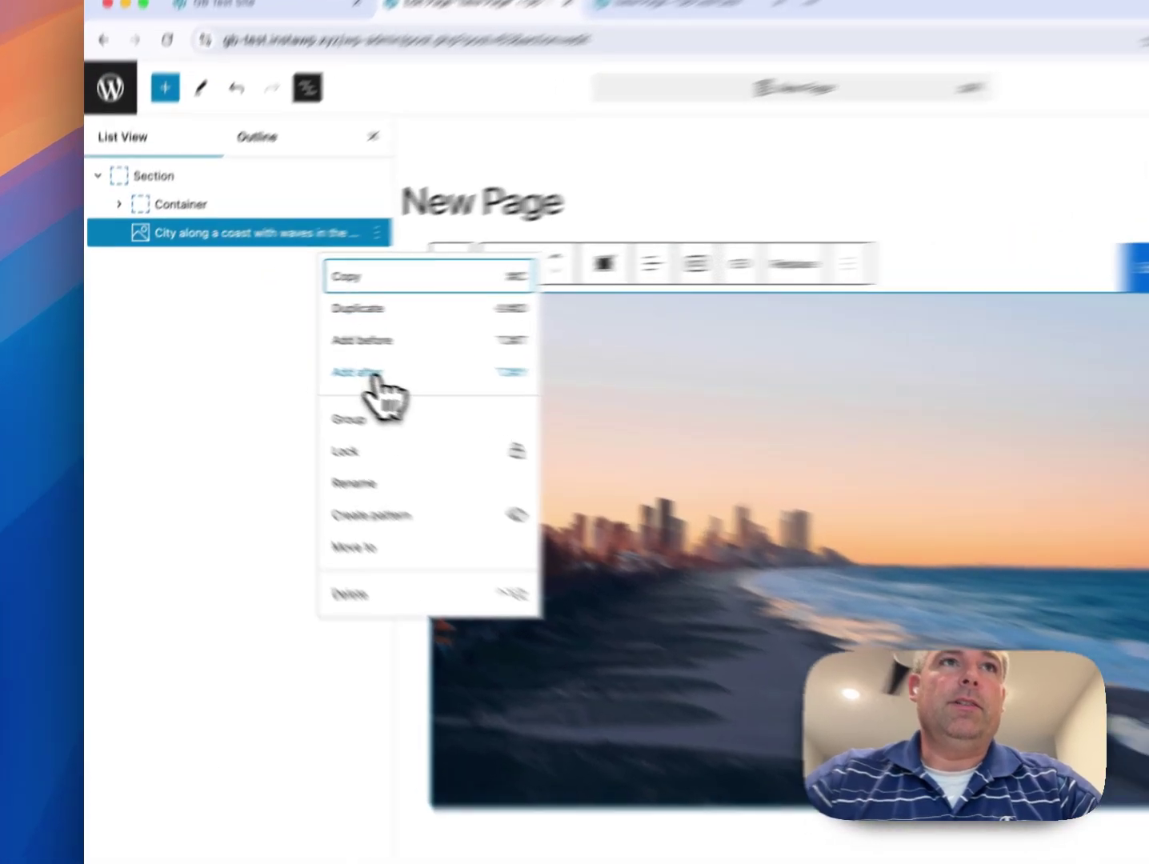
click(284, 356)
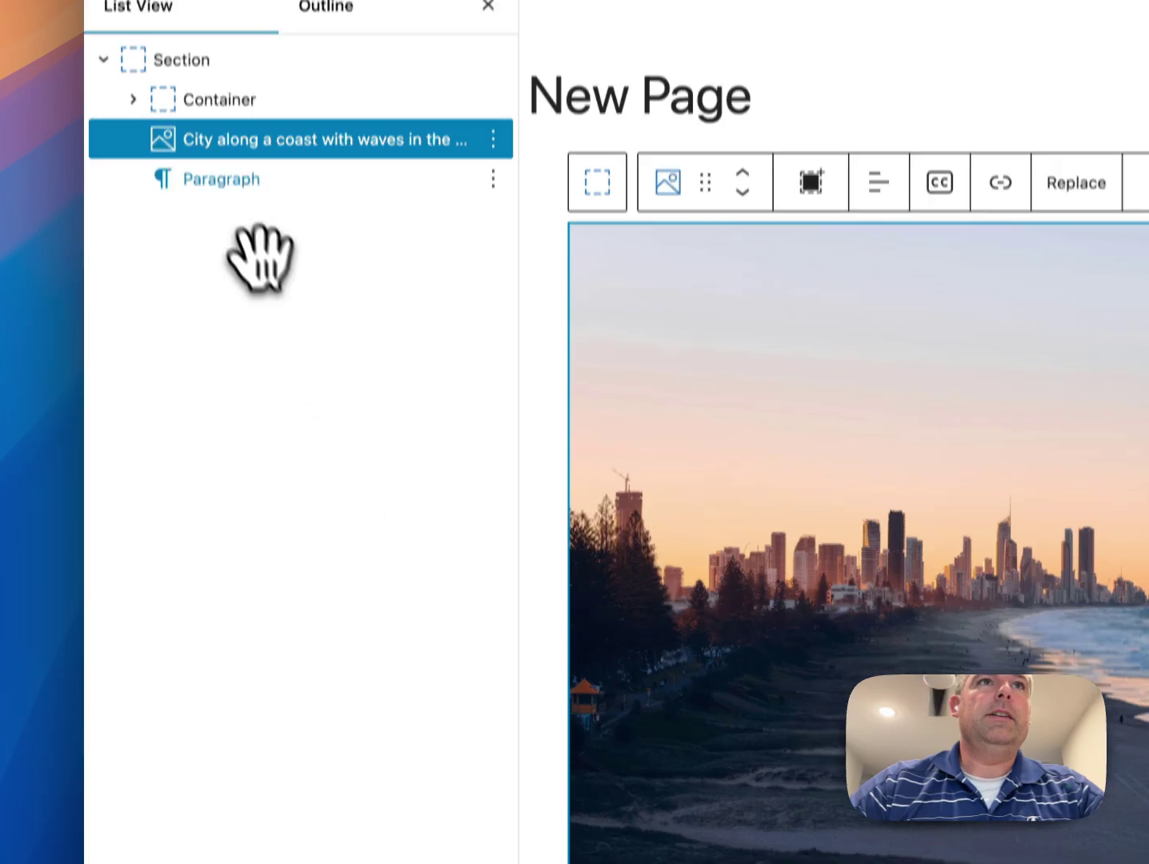
click(222, 176)
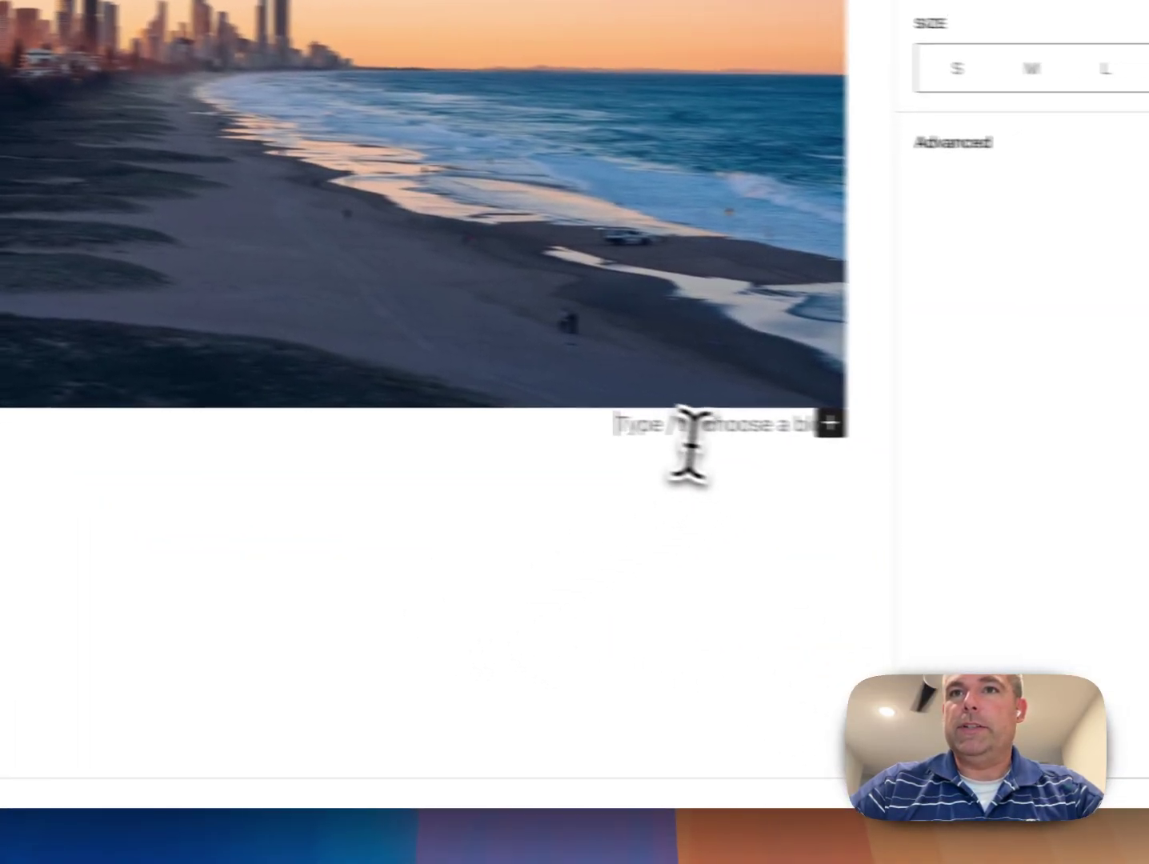
text(/d)
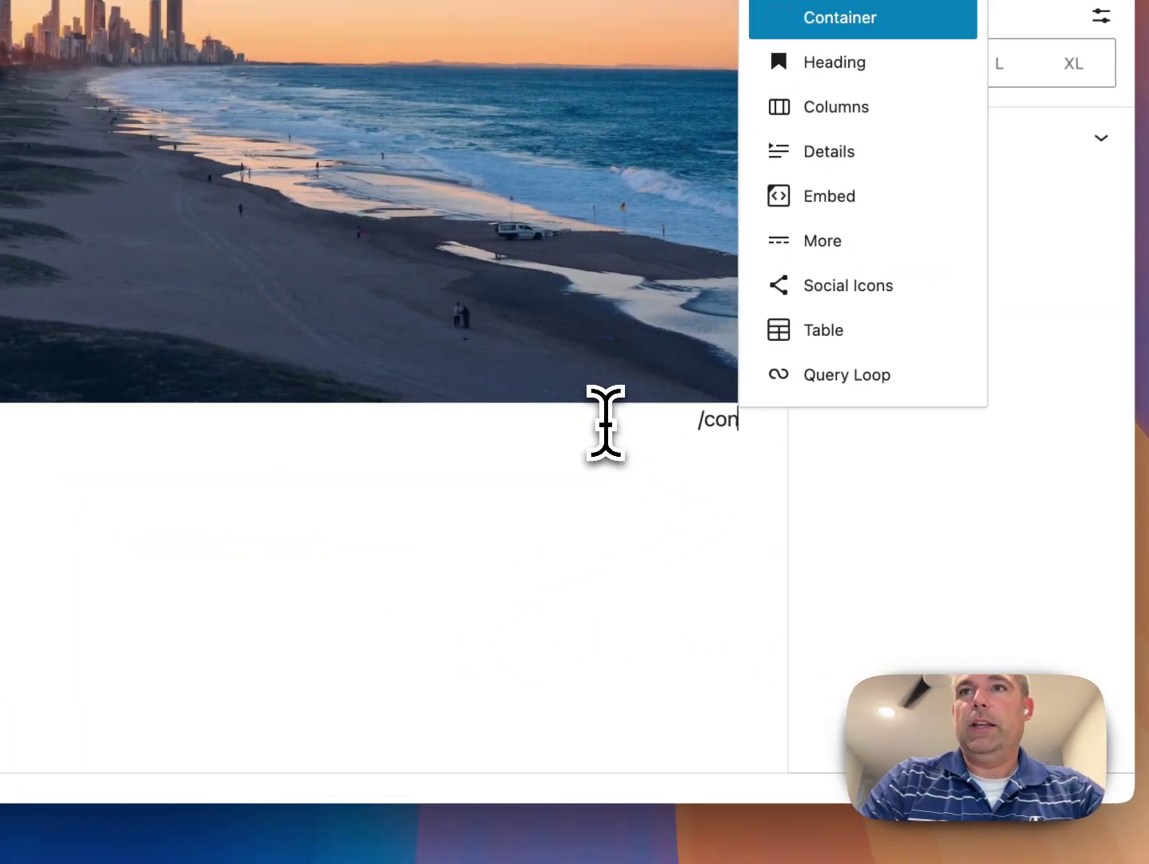
key(Return)
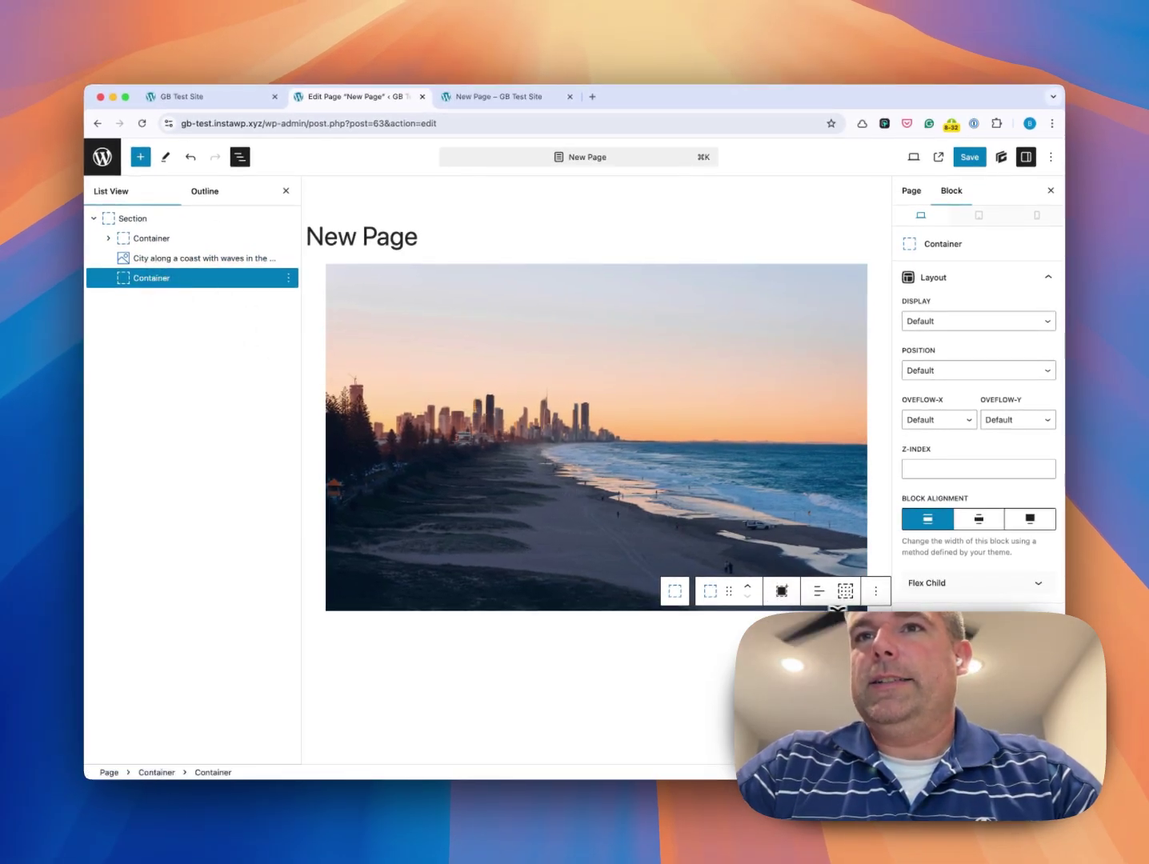
Step: Give the new Container the additional CSS class "overlay" and save the page
scroll(978, 400, down, 5)
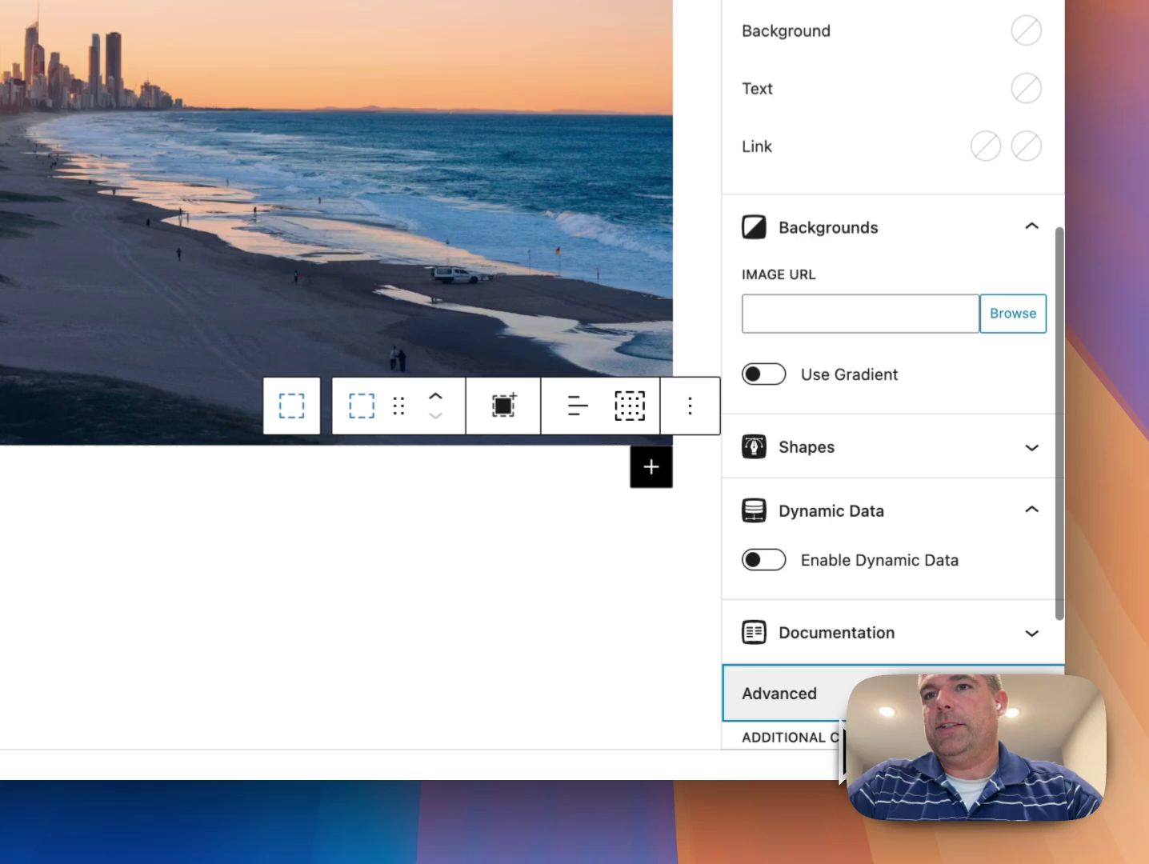
scroll(978, 480, down, 5)
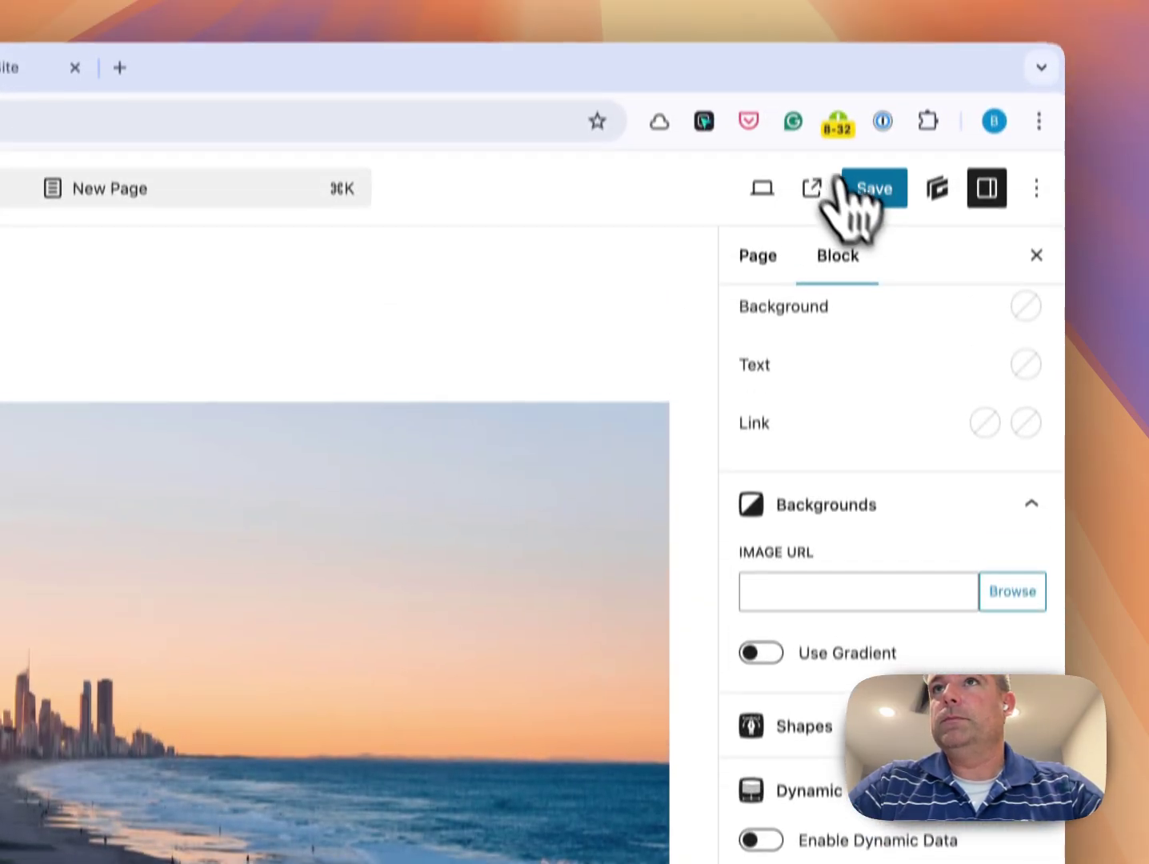
click(872, 185)
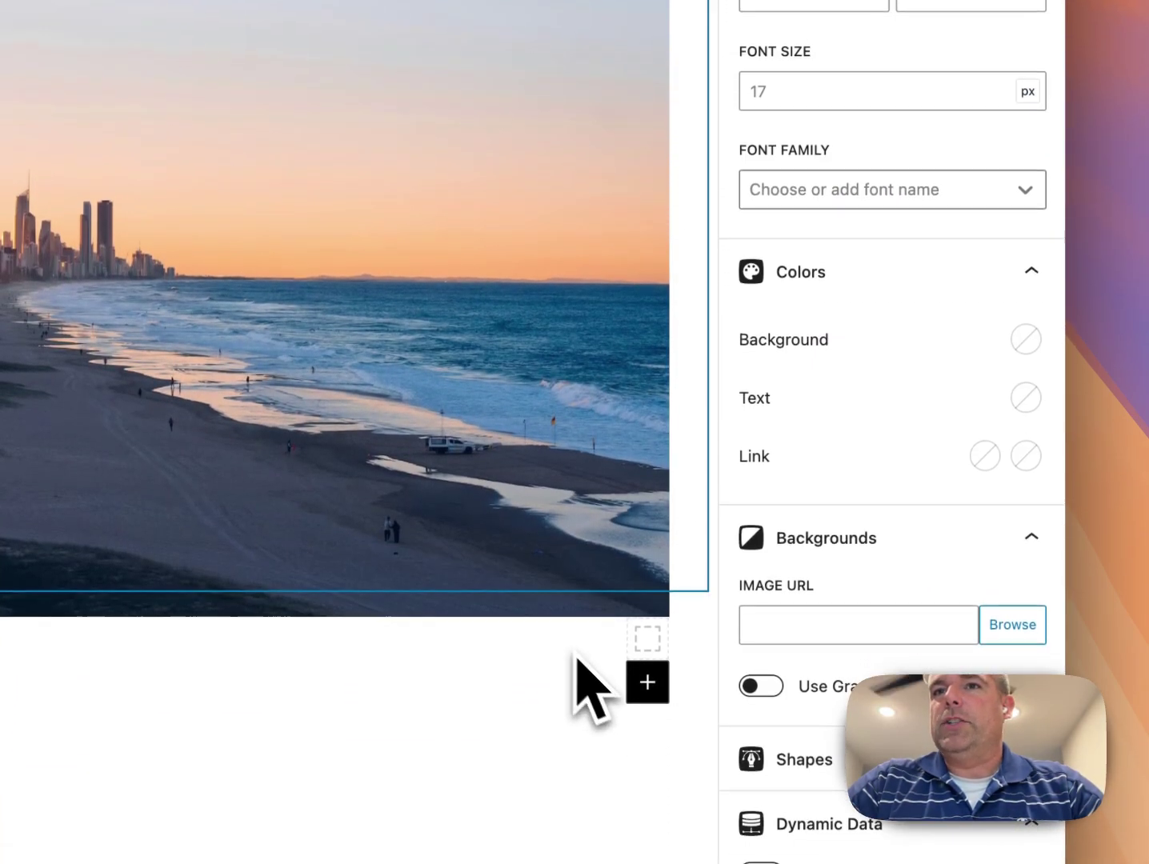
Step: Set the overlay Container's background color to #e41010
click(645, 636)
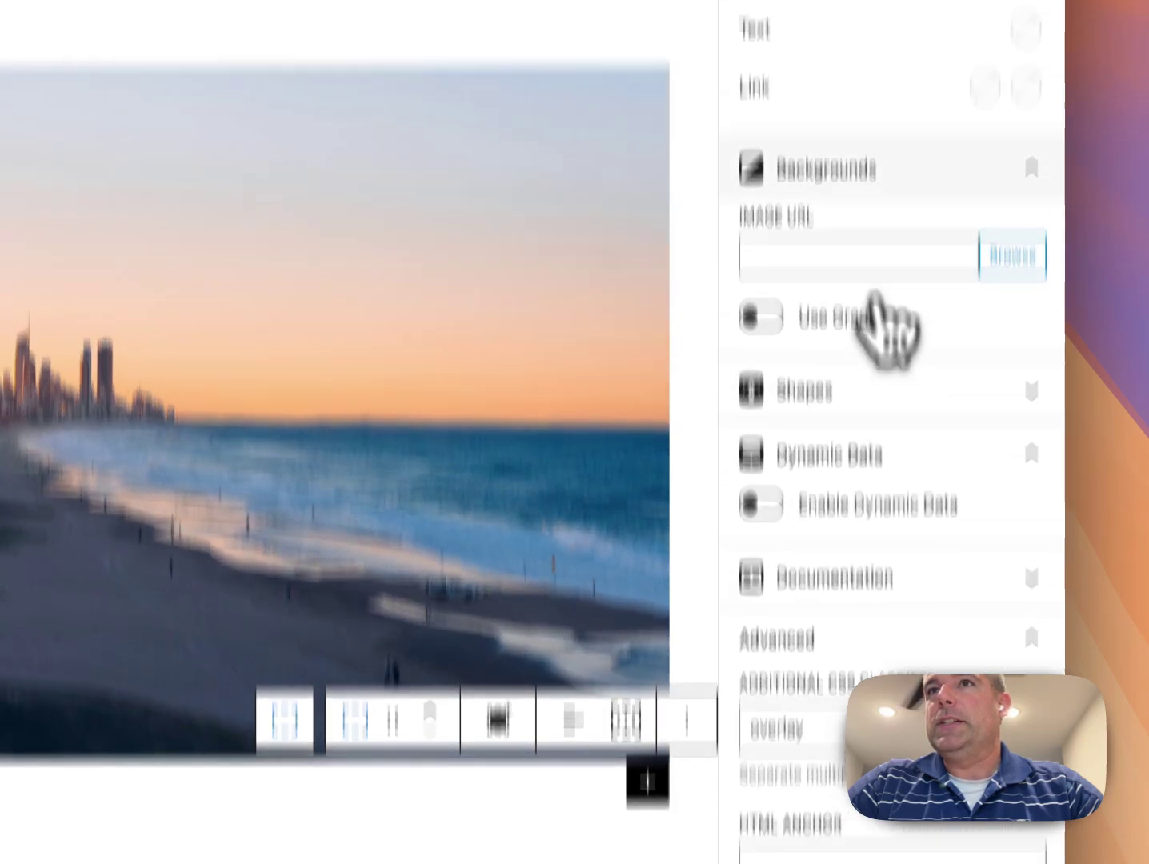
scroll(880, 400, up, 5)
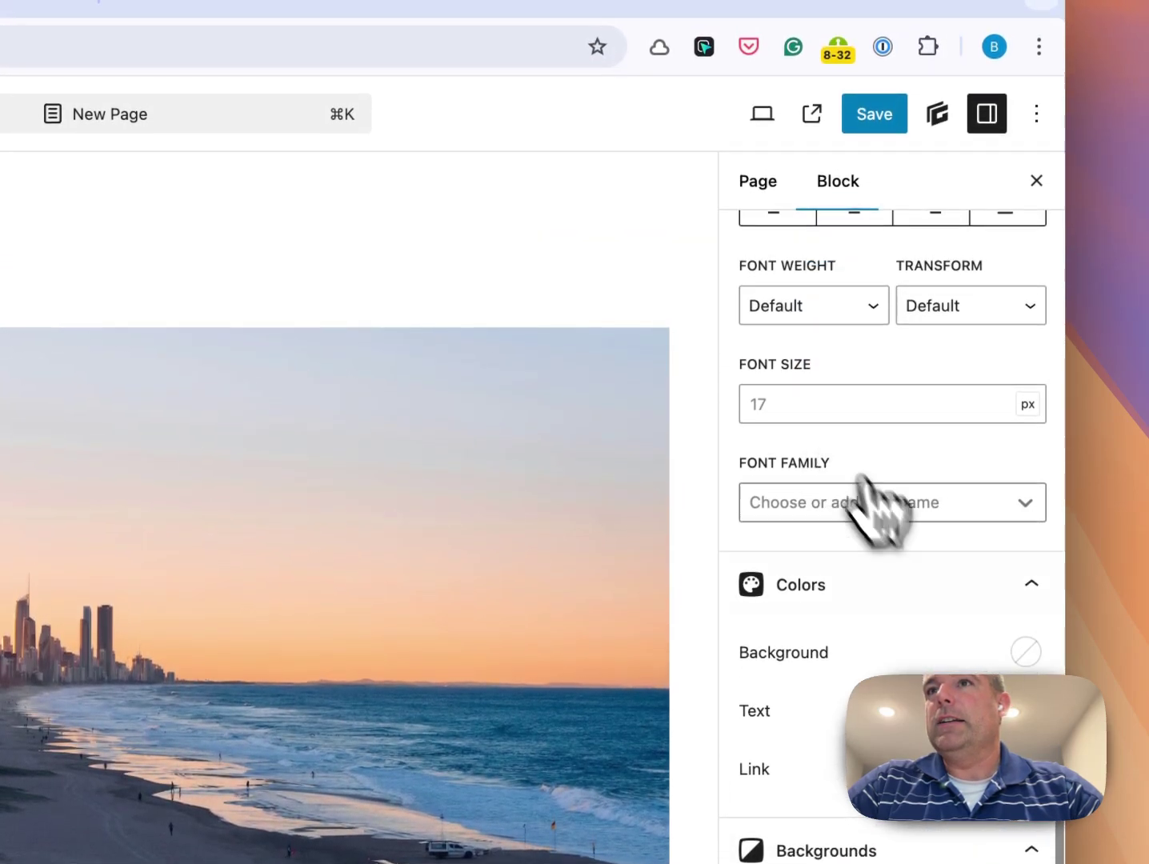
click(1025, 653)
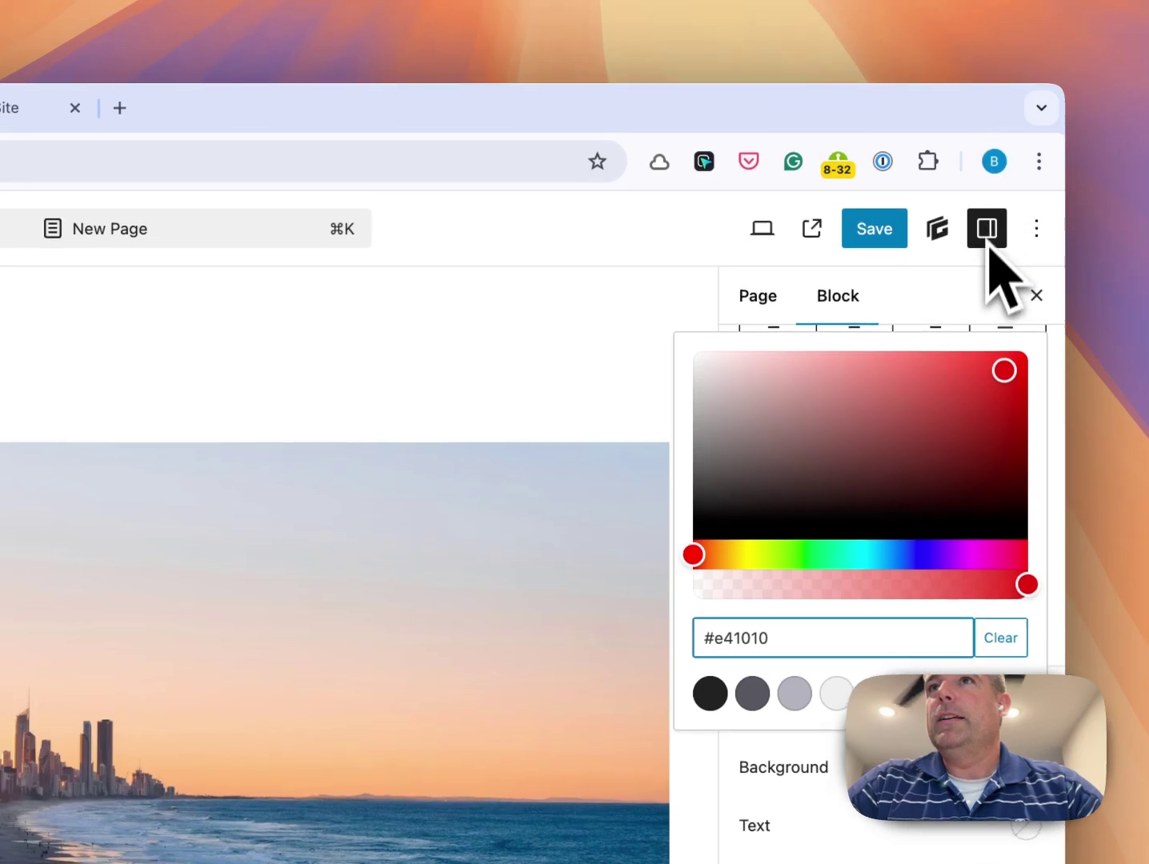
Step: Save the page, rename the overlay Container block to "Overlay" and view the live page
click(887, 234)
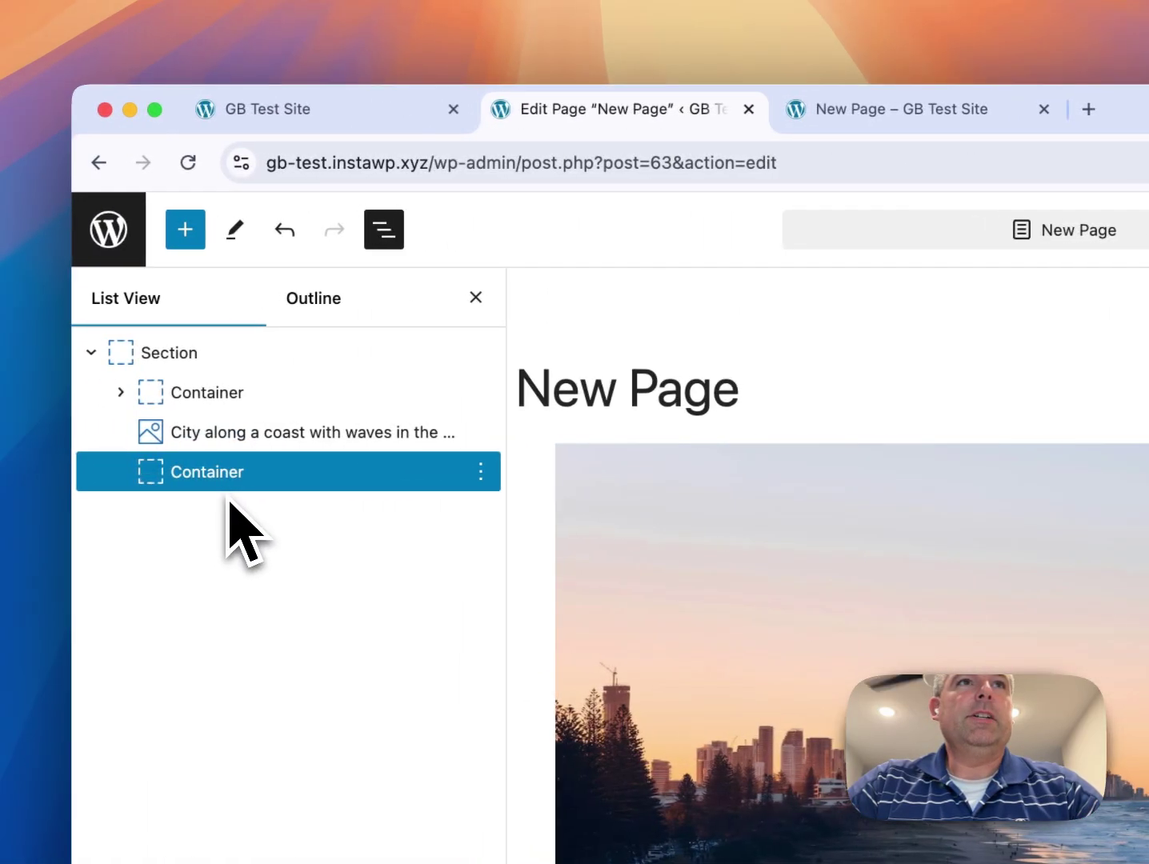
right_click(230, 501)
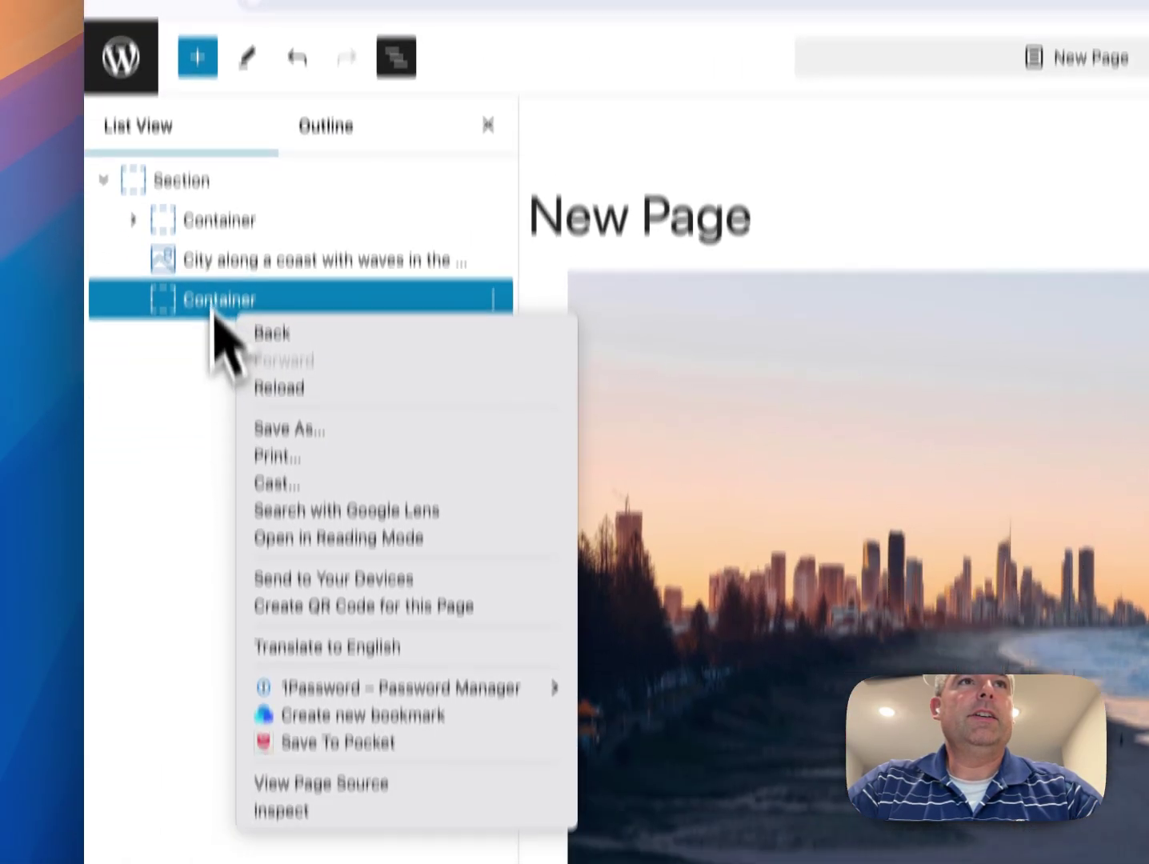
right_click(200, 480)
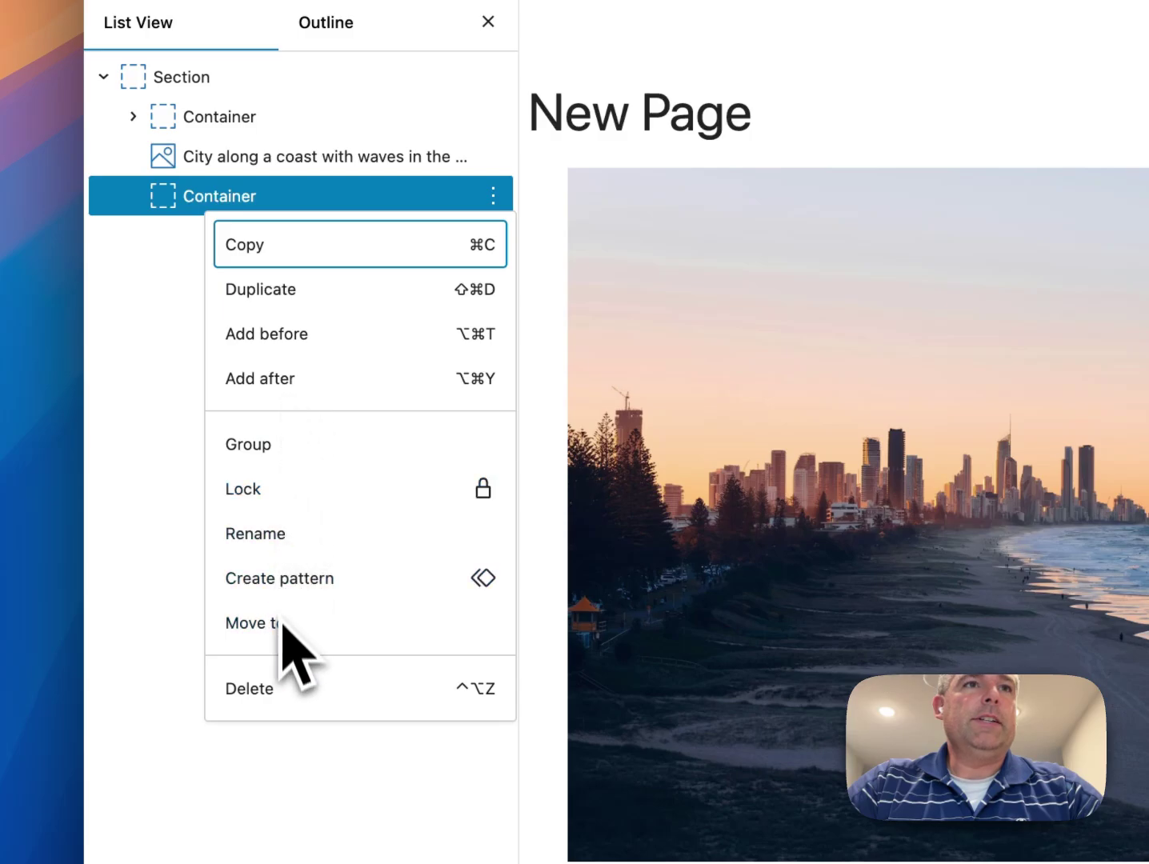
click(276, 540)
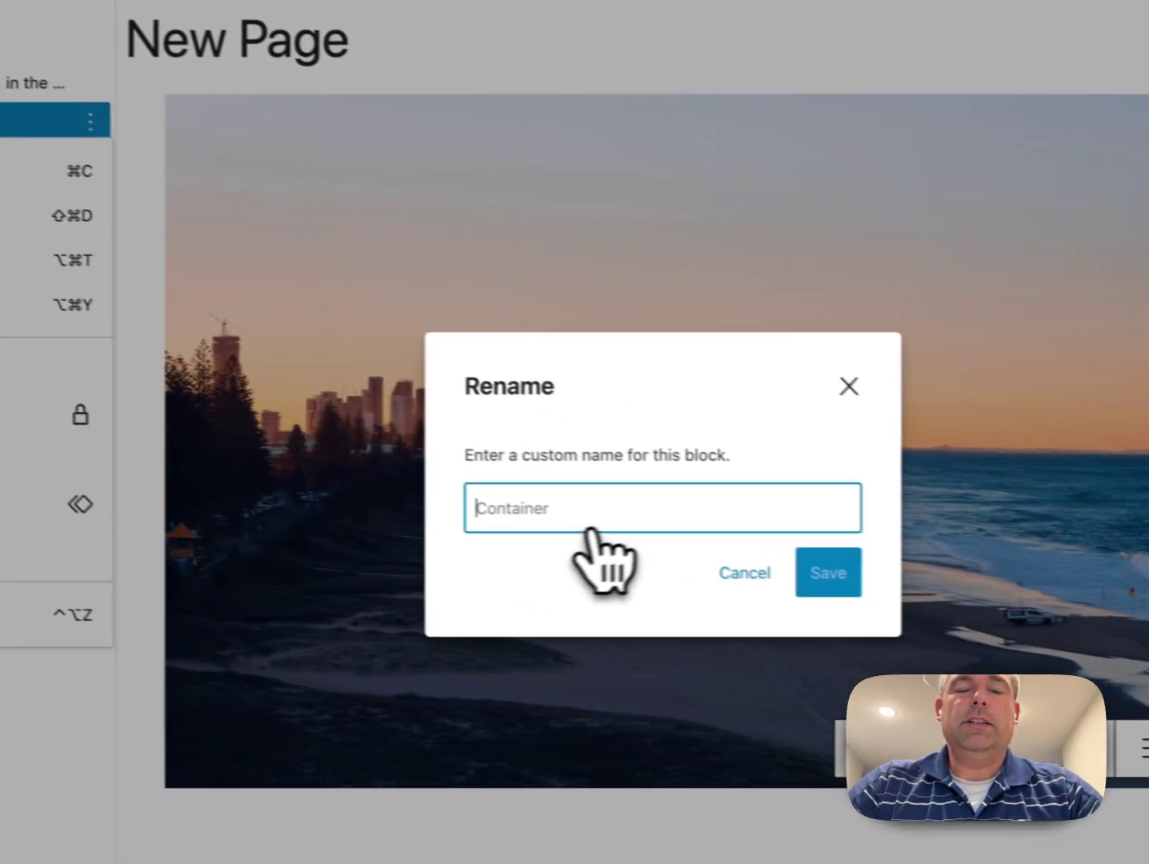
text(Overlay)
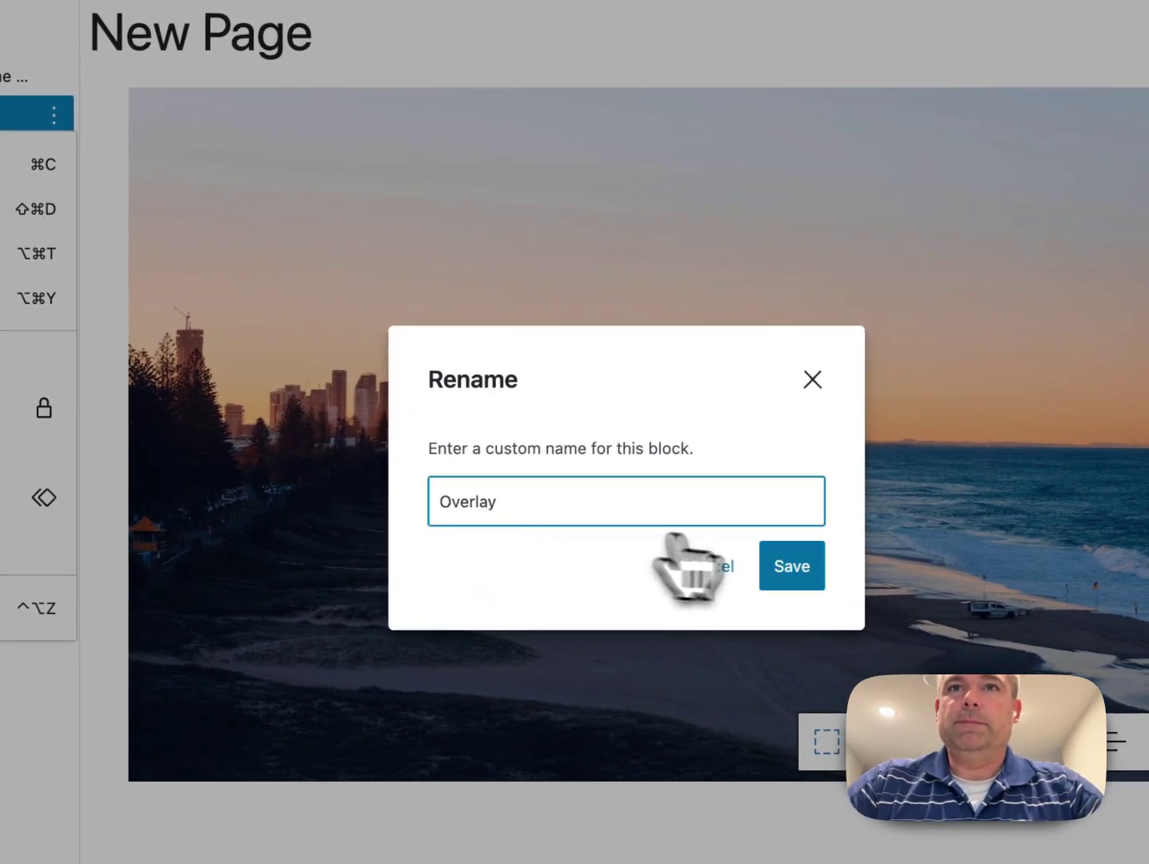
click(792, 568)
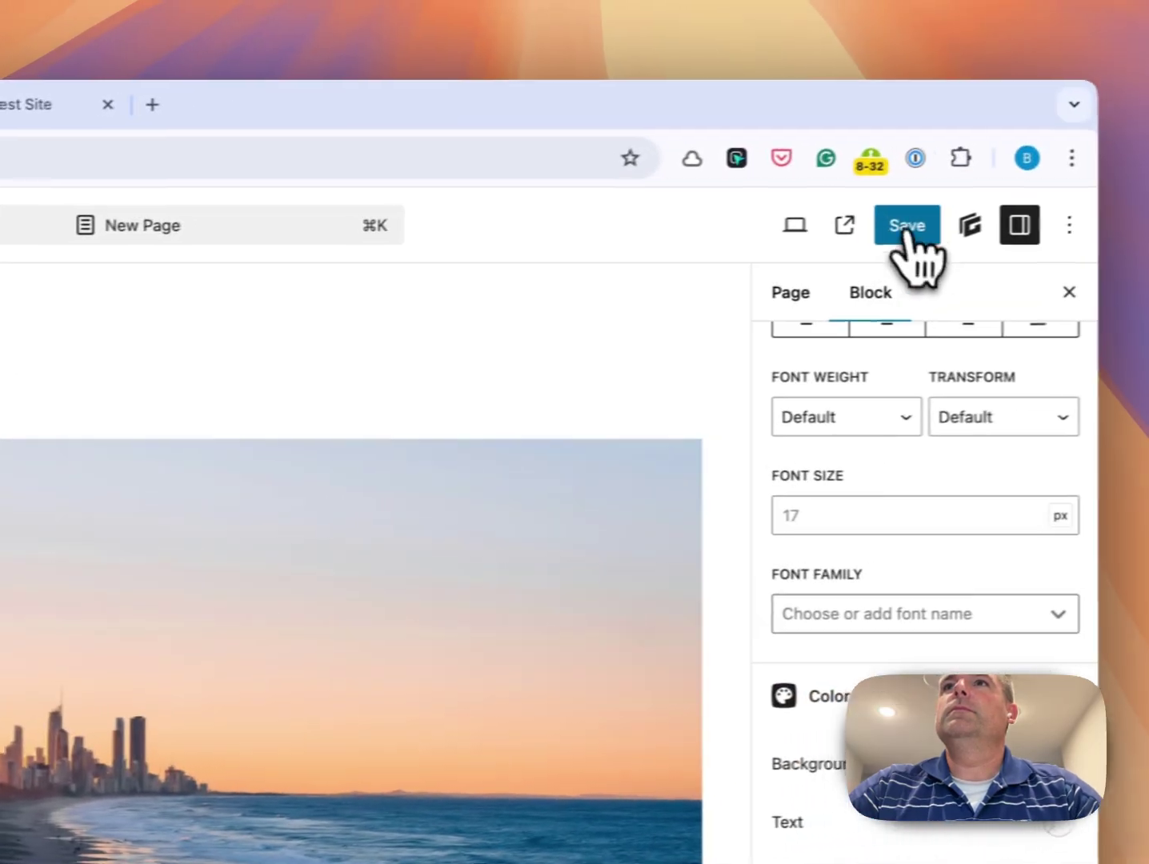
click(844, 225)
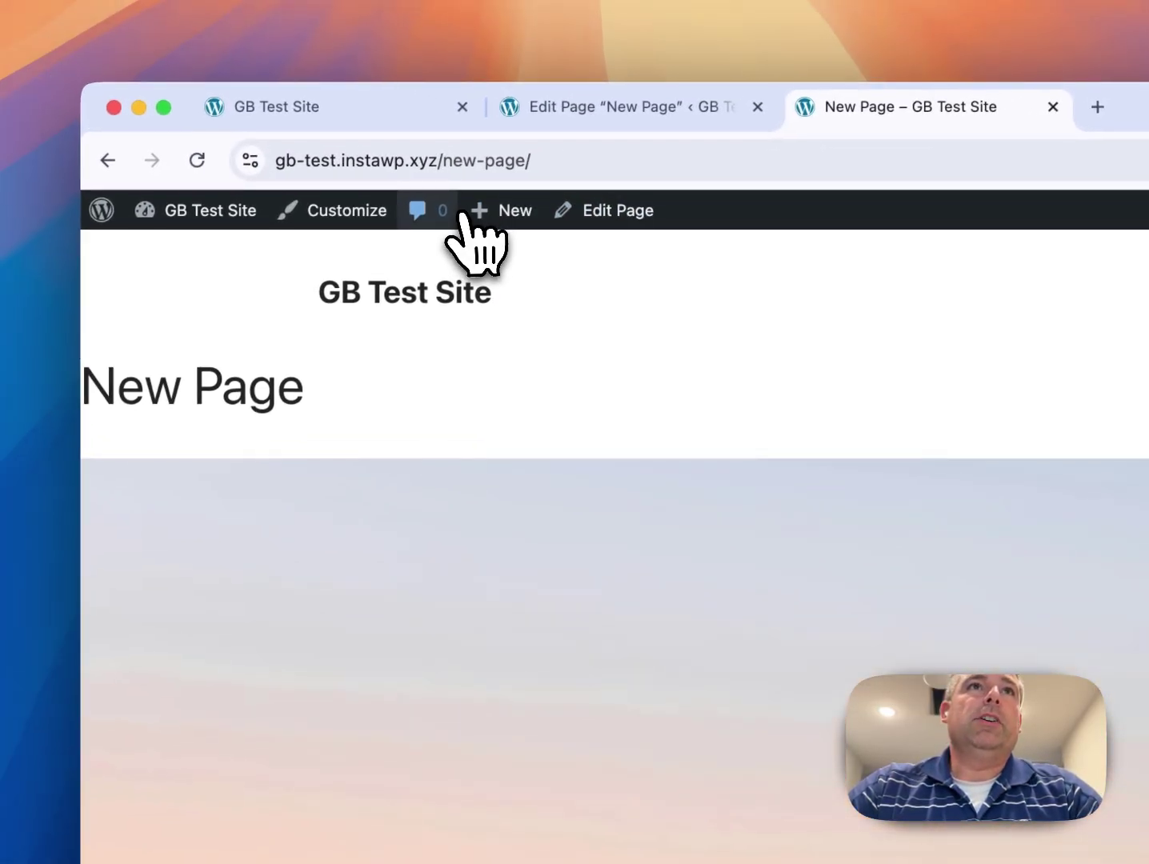
Step: Add and publish an Additional CSS rule giving .overlay absolute position with top, right, bottom and left set to 0
click(383, 211)
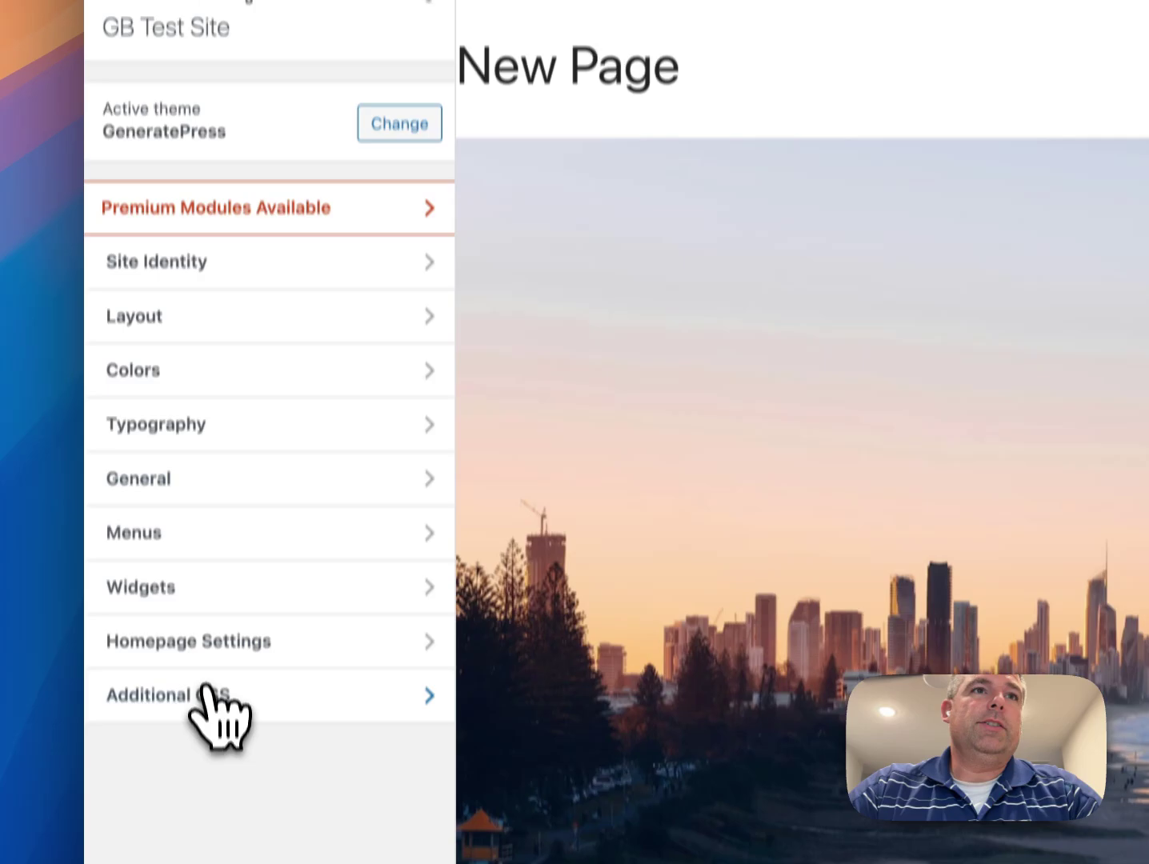
click(207, 687)
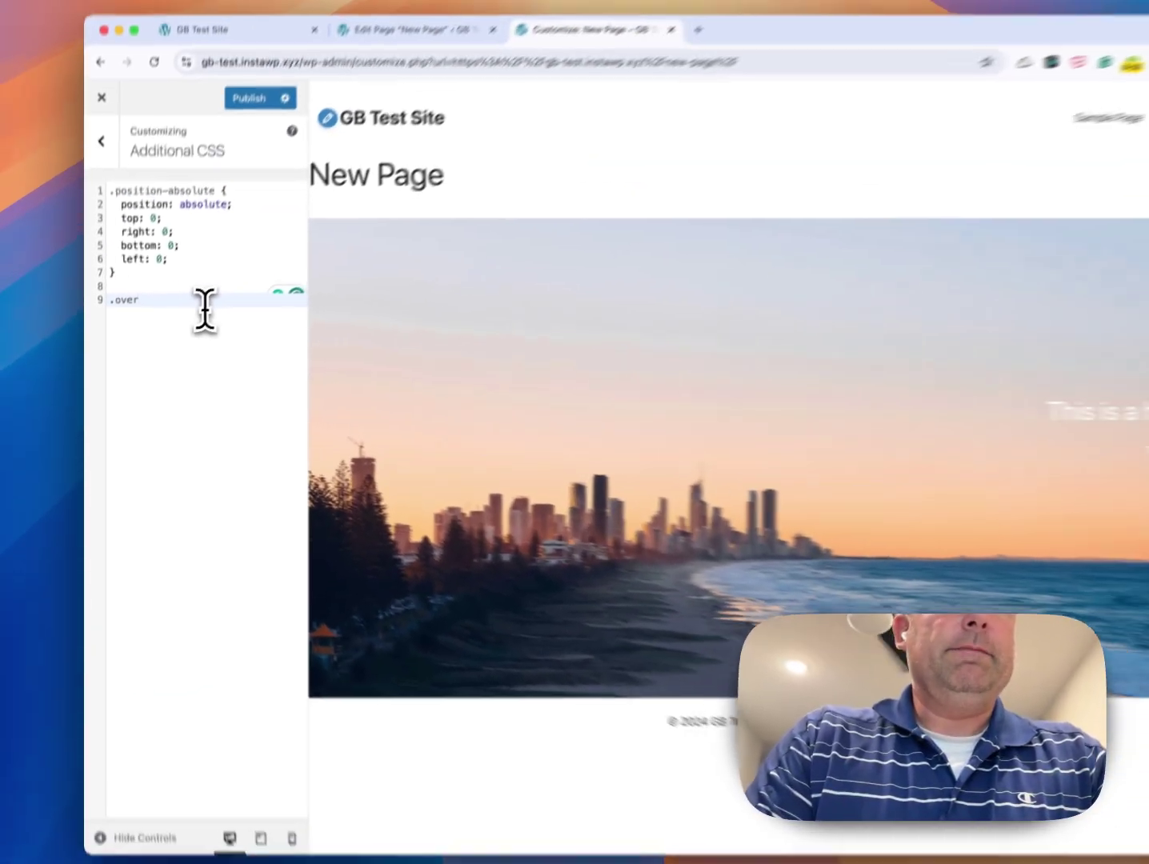
text(lay {)
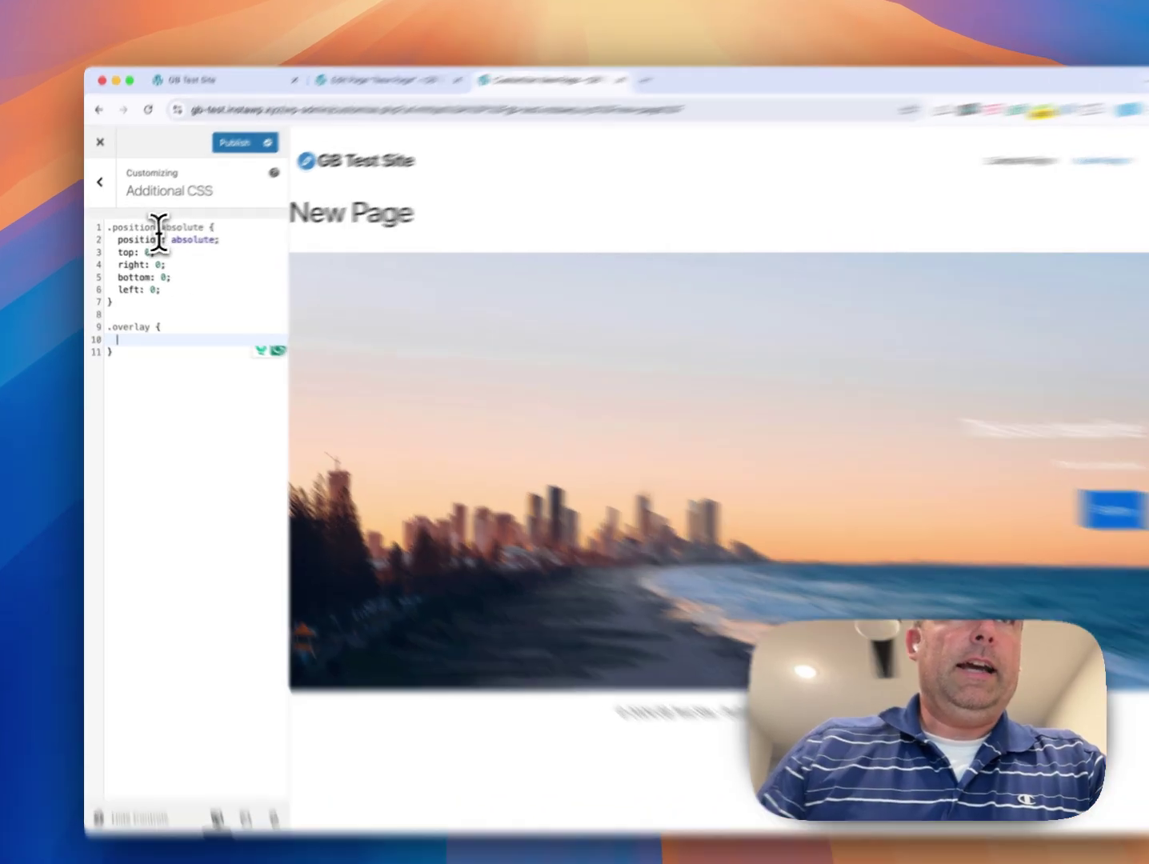
click(132, 253)
drag(113, 241, 146, 263)
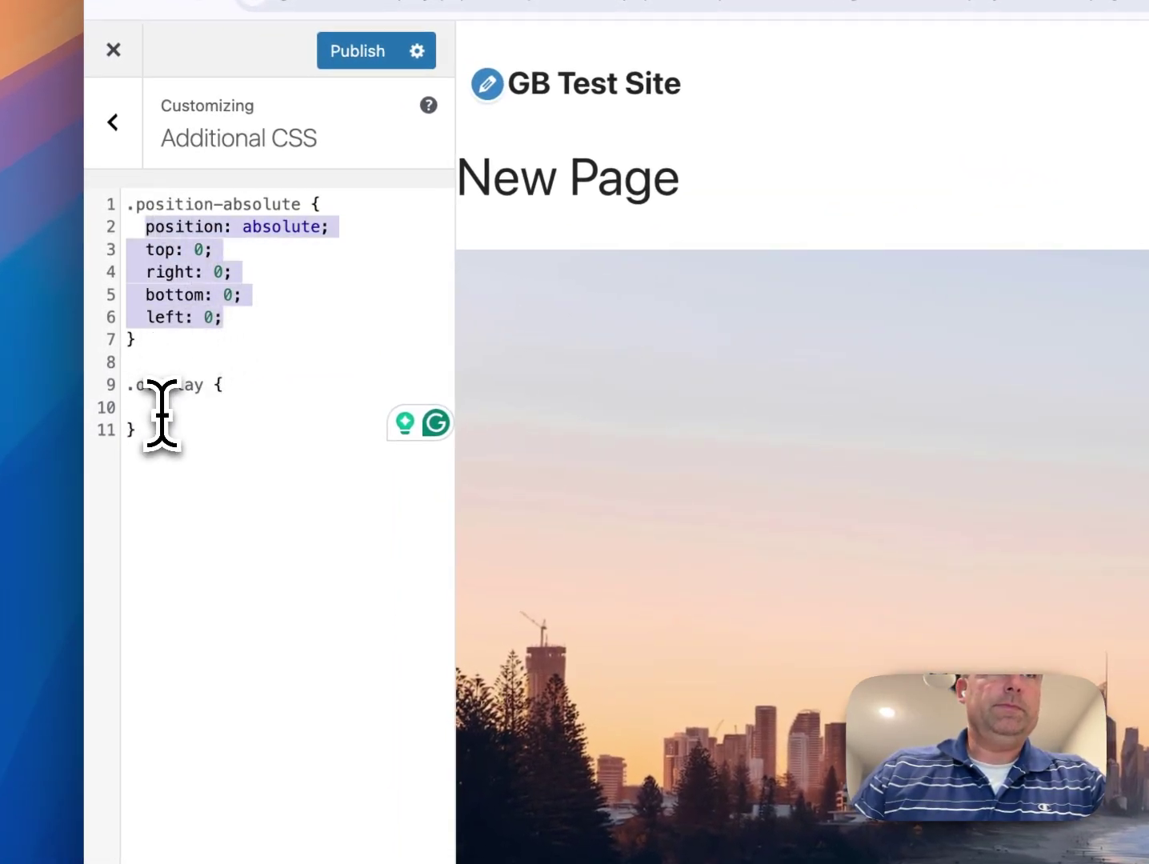
click(179, 404)
text(position: absolute;   top: 0;   right: 0;   bottom: 0;   left: 0;)
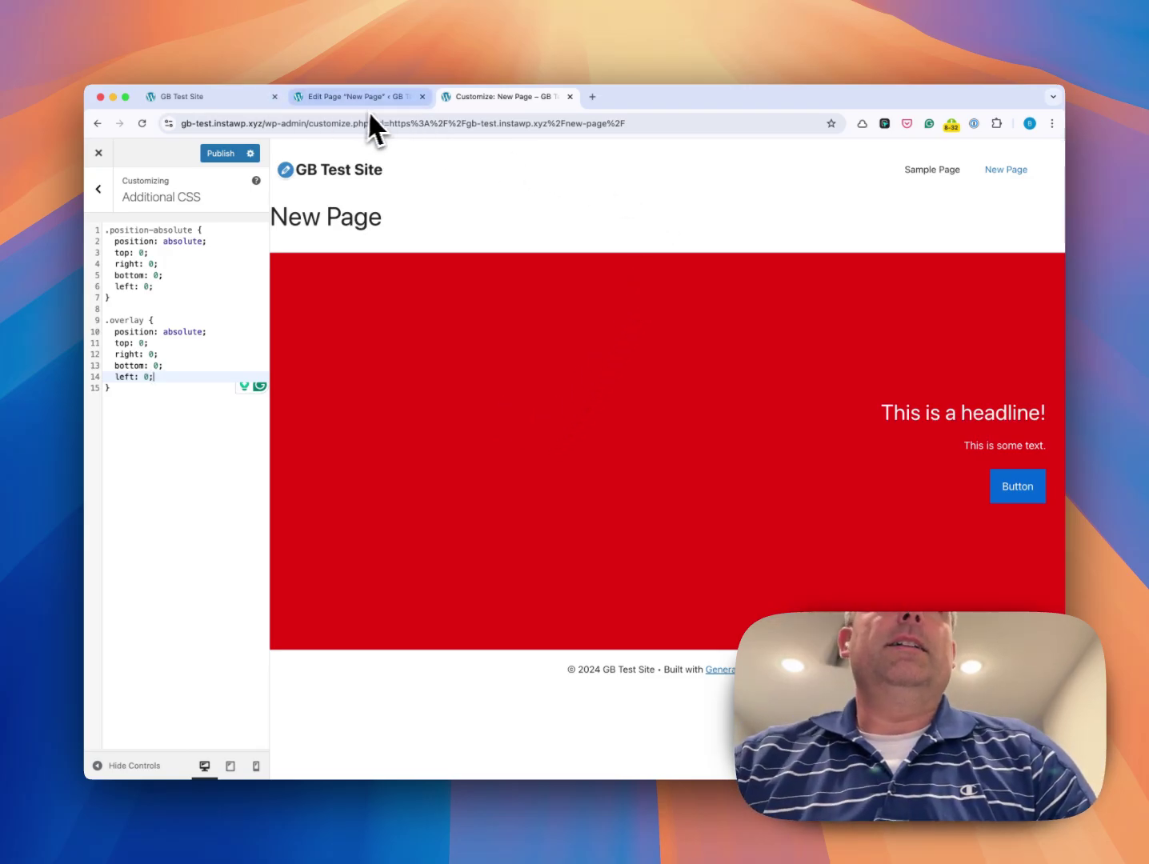
click(220, 152)
click(98, 152)
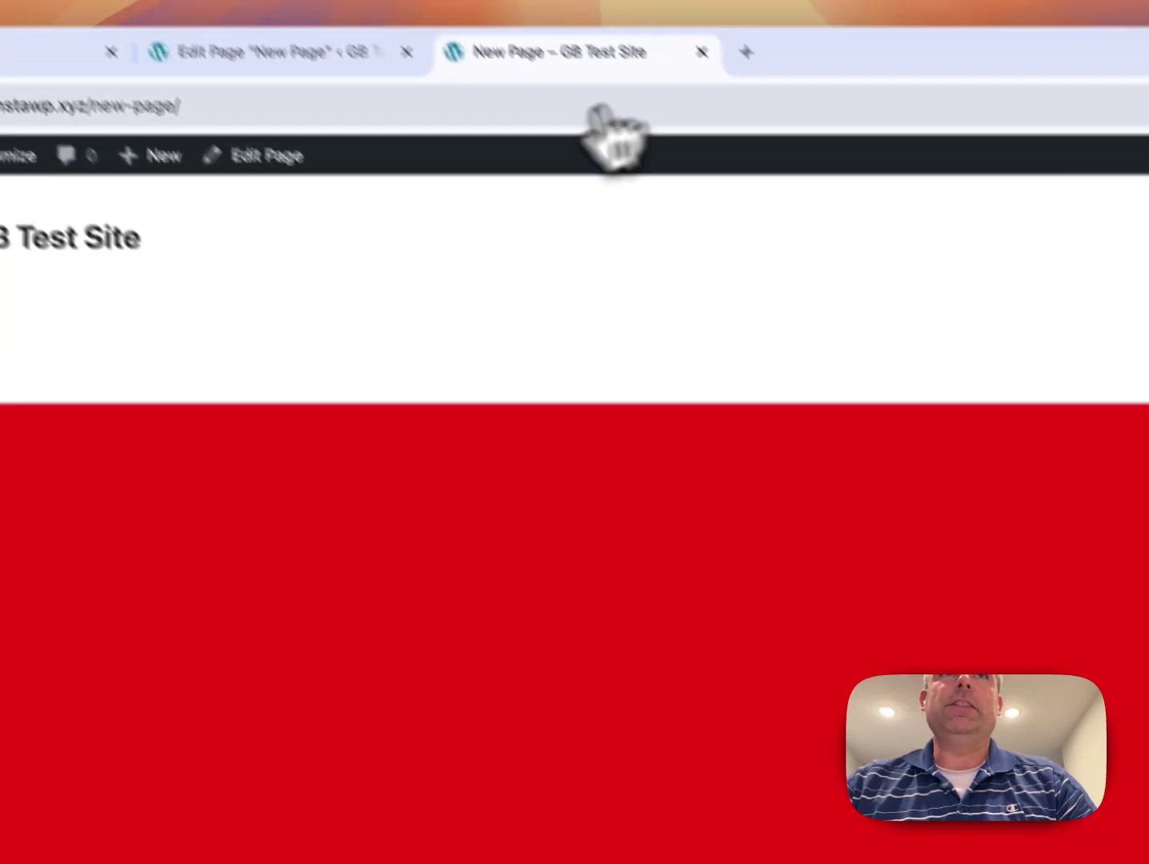
Step: Set the Overlay block's background color to var(--contrast) in the page editor, save and reload the live page
click(324, 57)
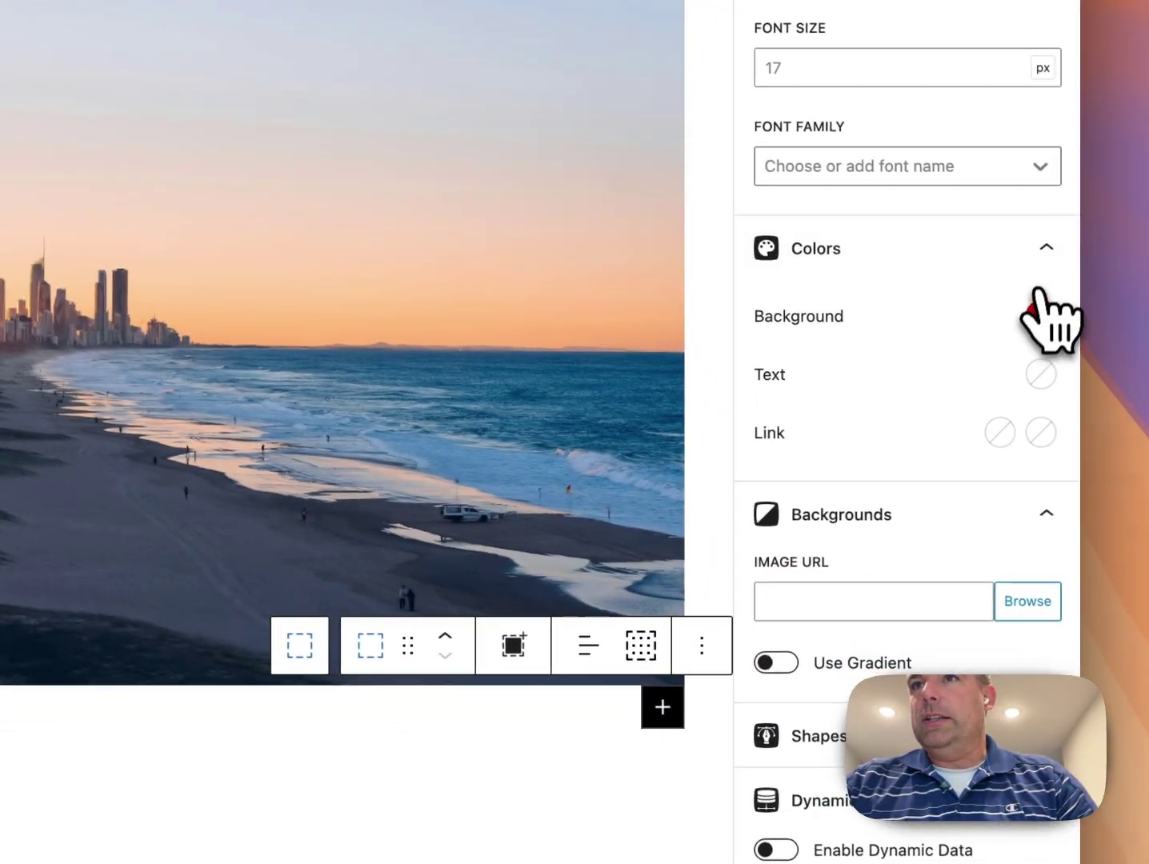
click(1030, 312)
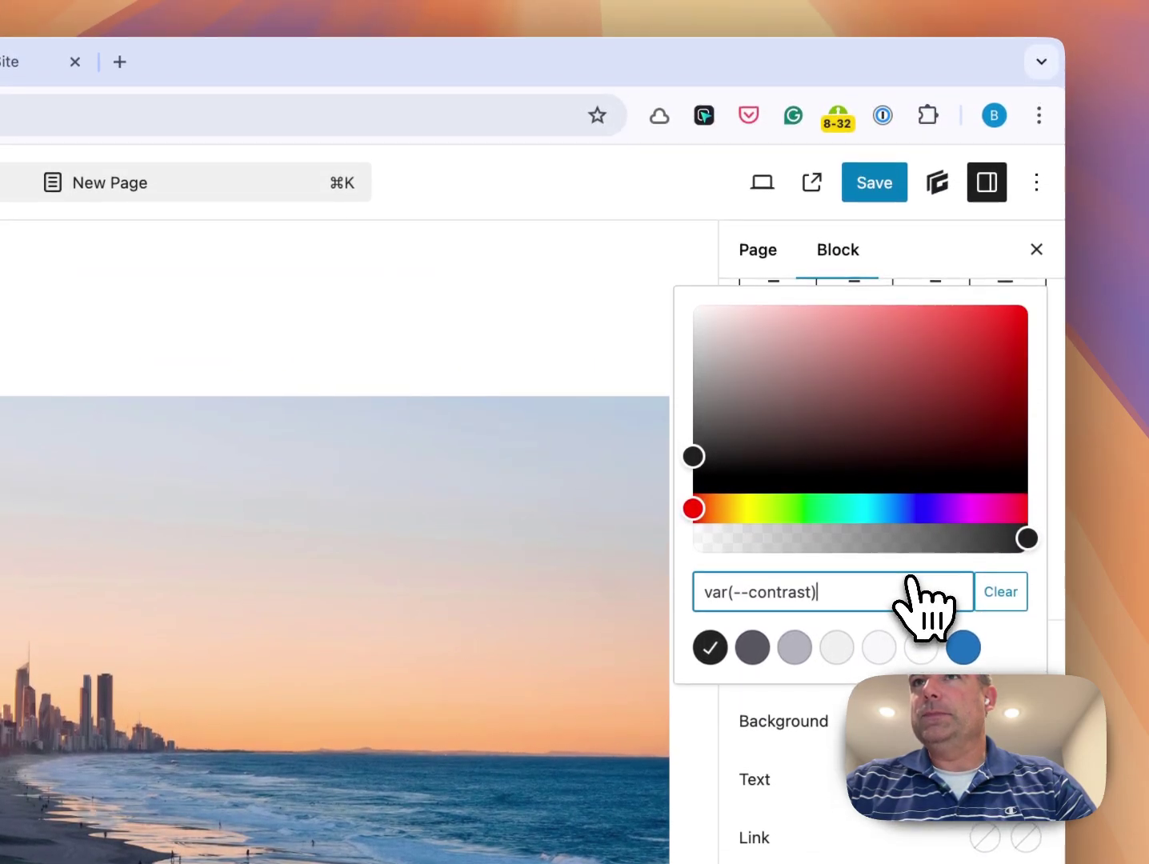
click(889, 181)
click(12, 62)
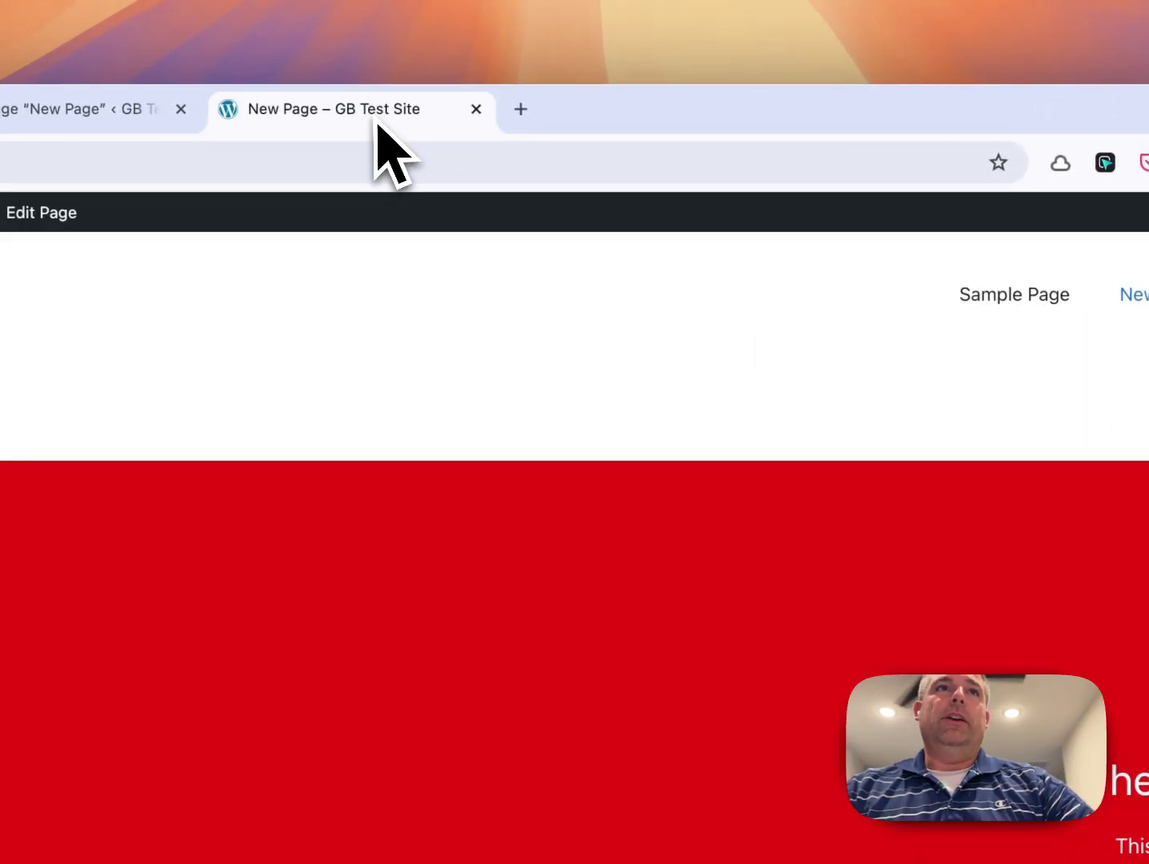
click(76, 162)
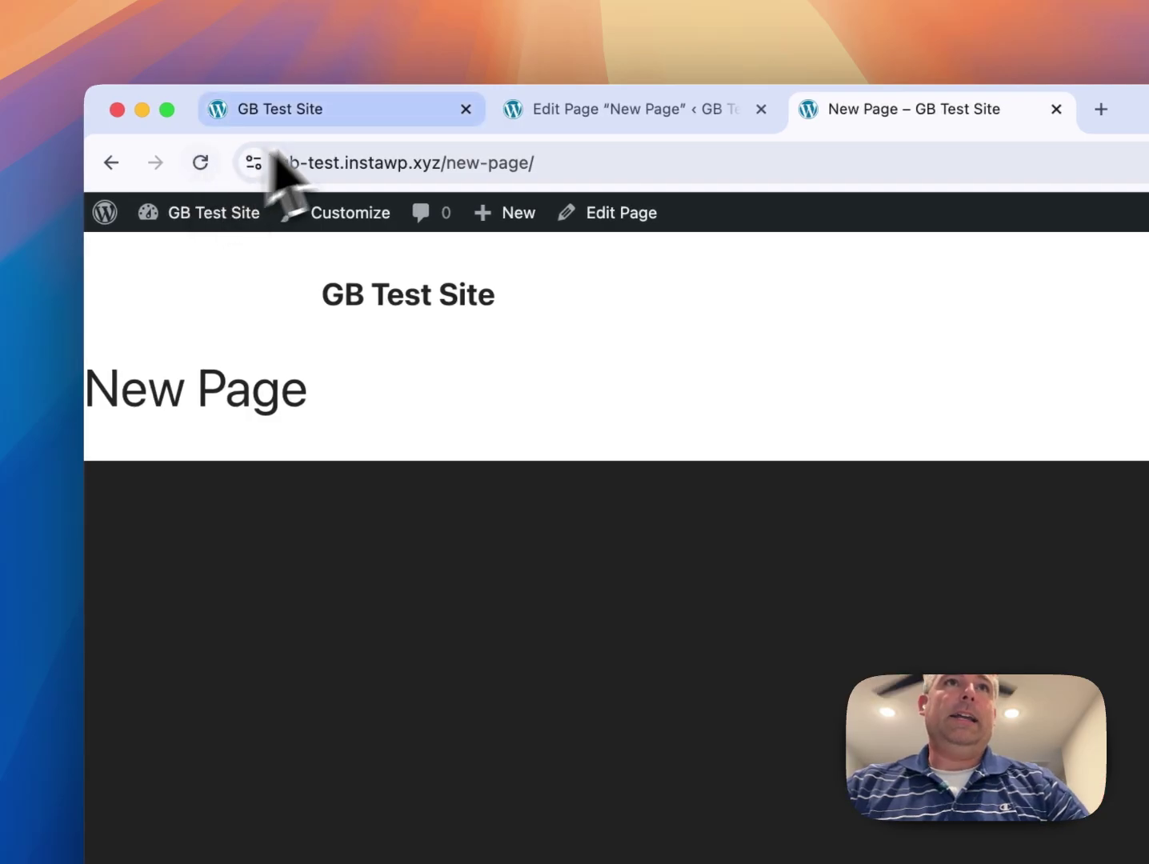
Step: Make the Overlay block's background semi-transparent at rgba(33, 33, 33, 0.65), save and reload the live page
click(658, 107)
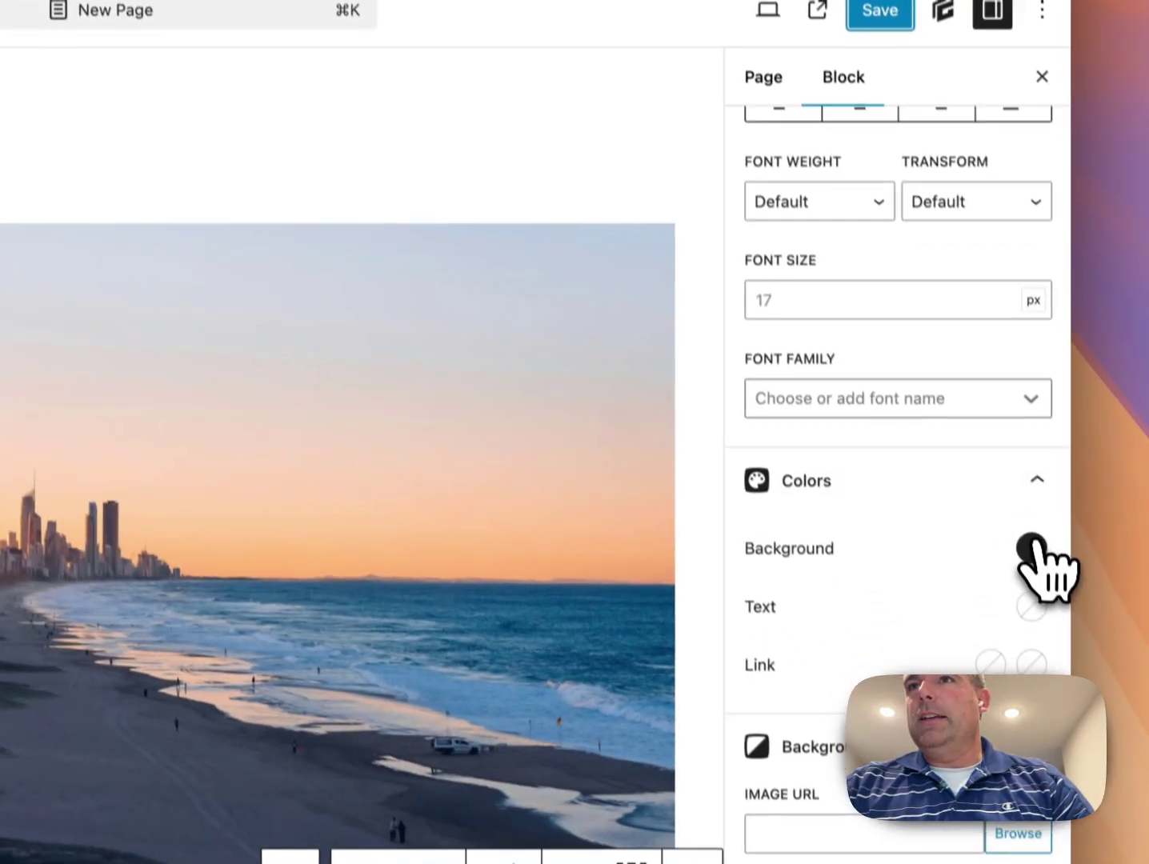
click(1083, 642)
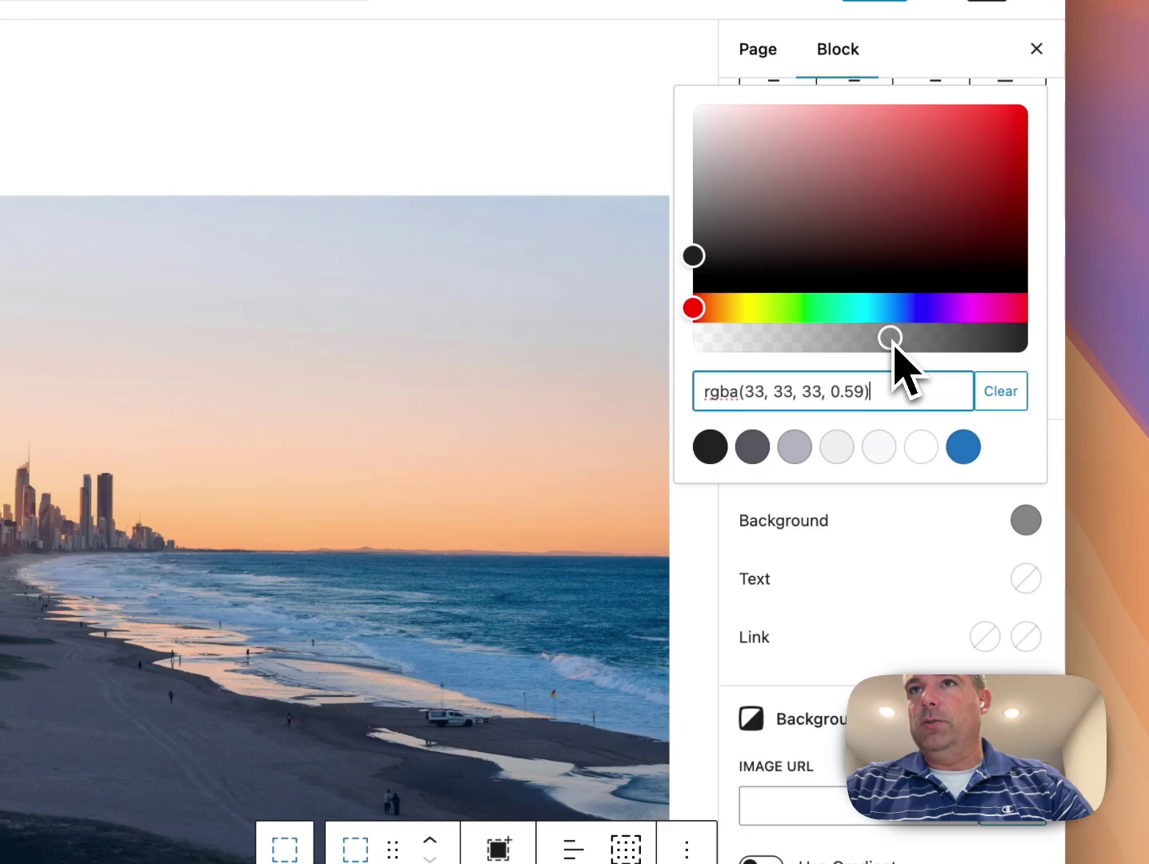
drag(892, 339, 908, 339)
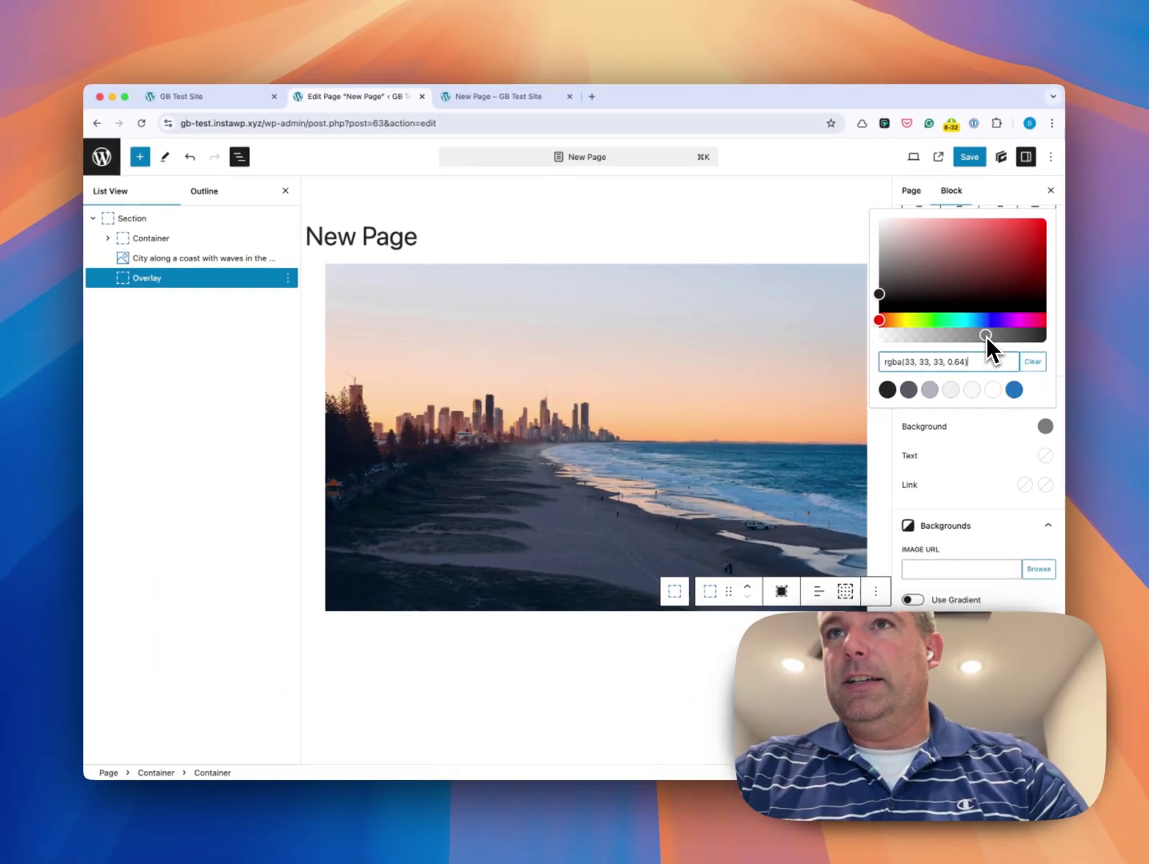
drag(986, 335, 988, 335)
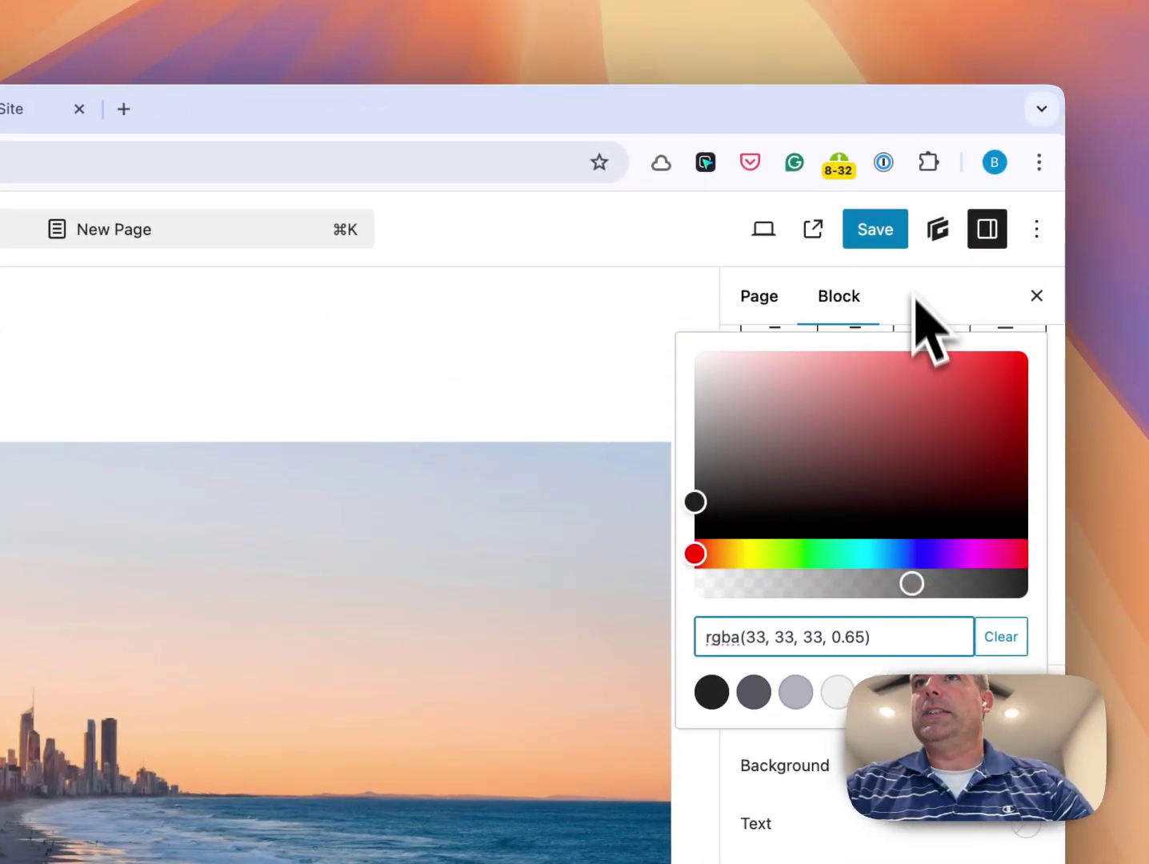
click(878, 232)
click(0, 120)
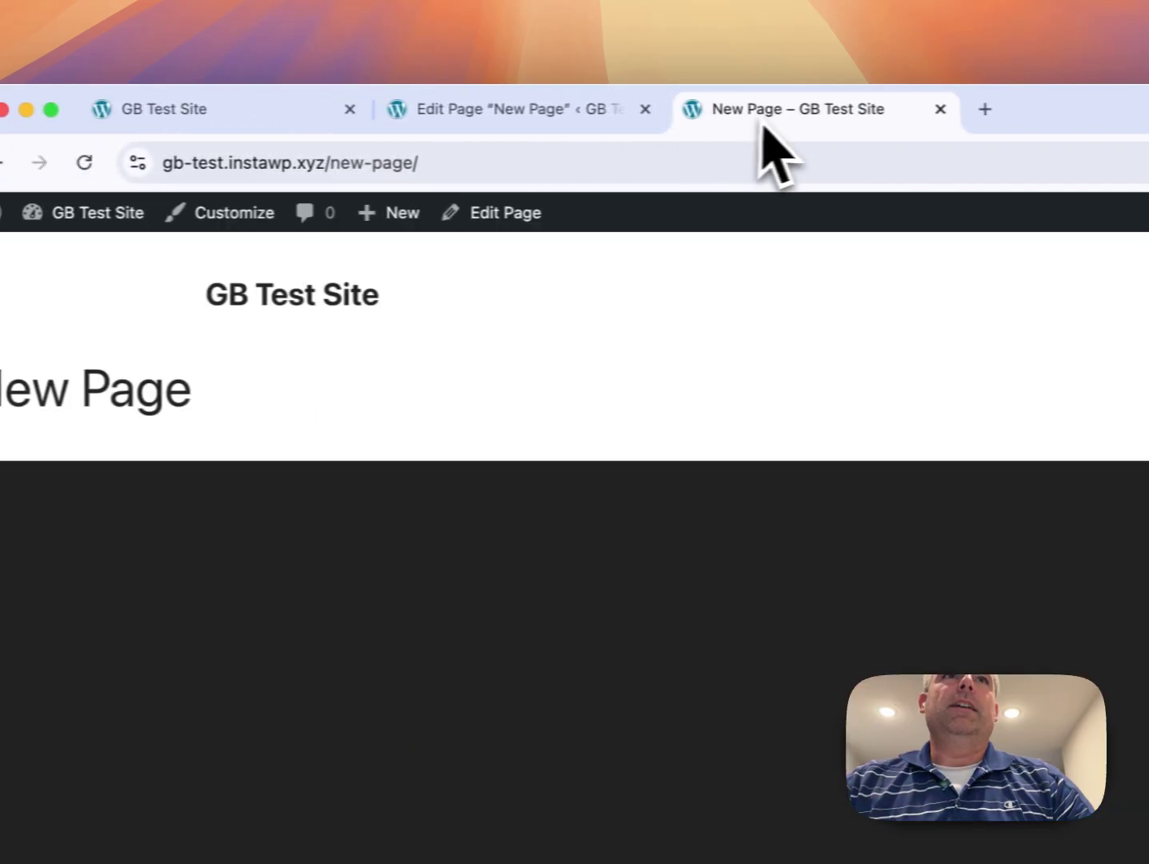
click(84, 162)
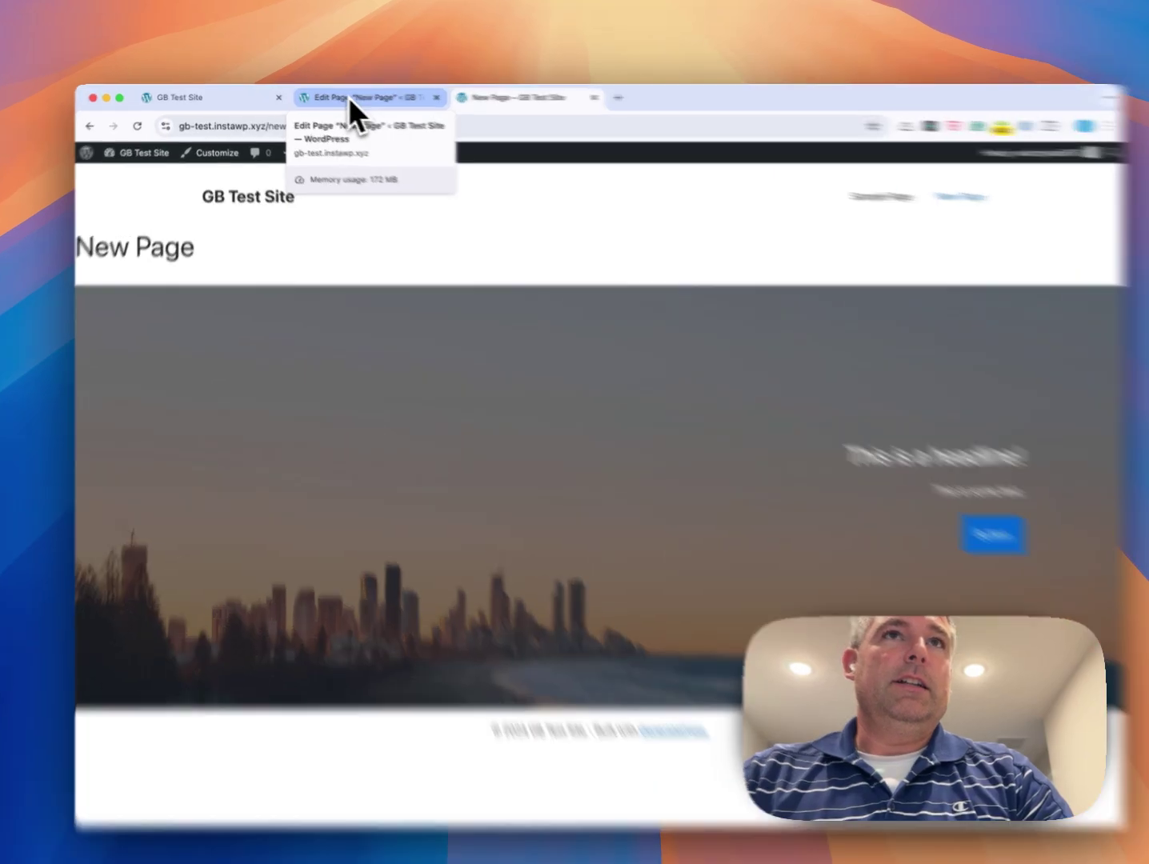
Step: Compare the hero in the page editor with the live page and review the Overlay block's advanced settings
click(344, 97)
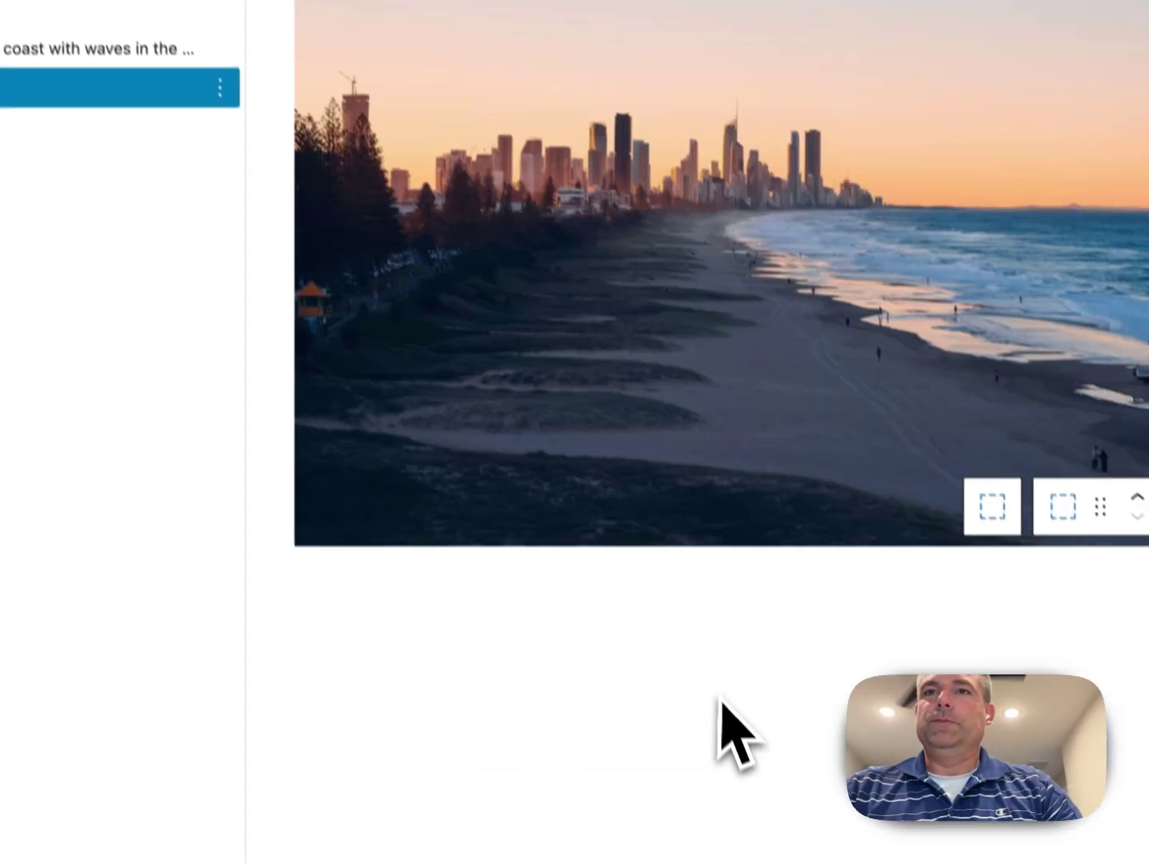
click(802, 102)
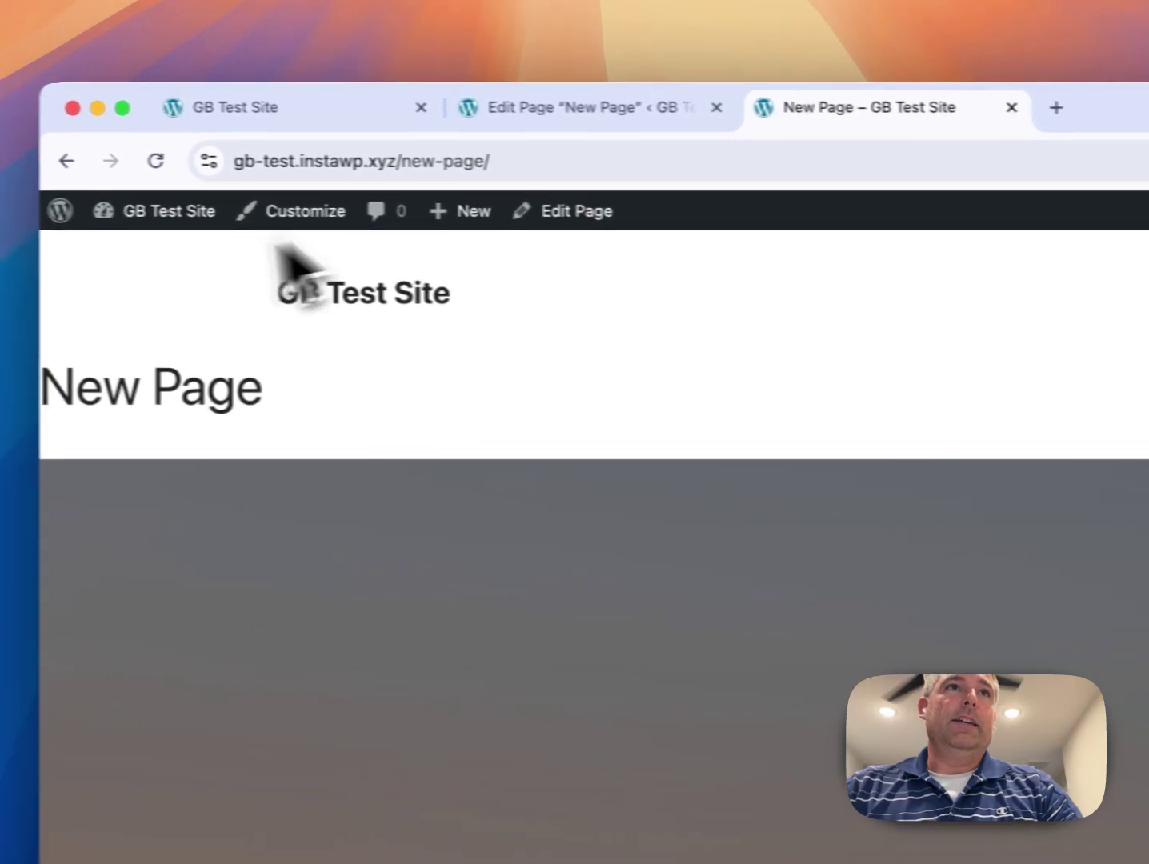
click(156, 161)
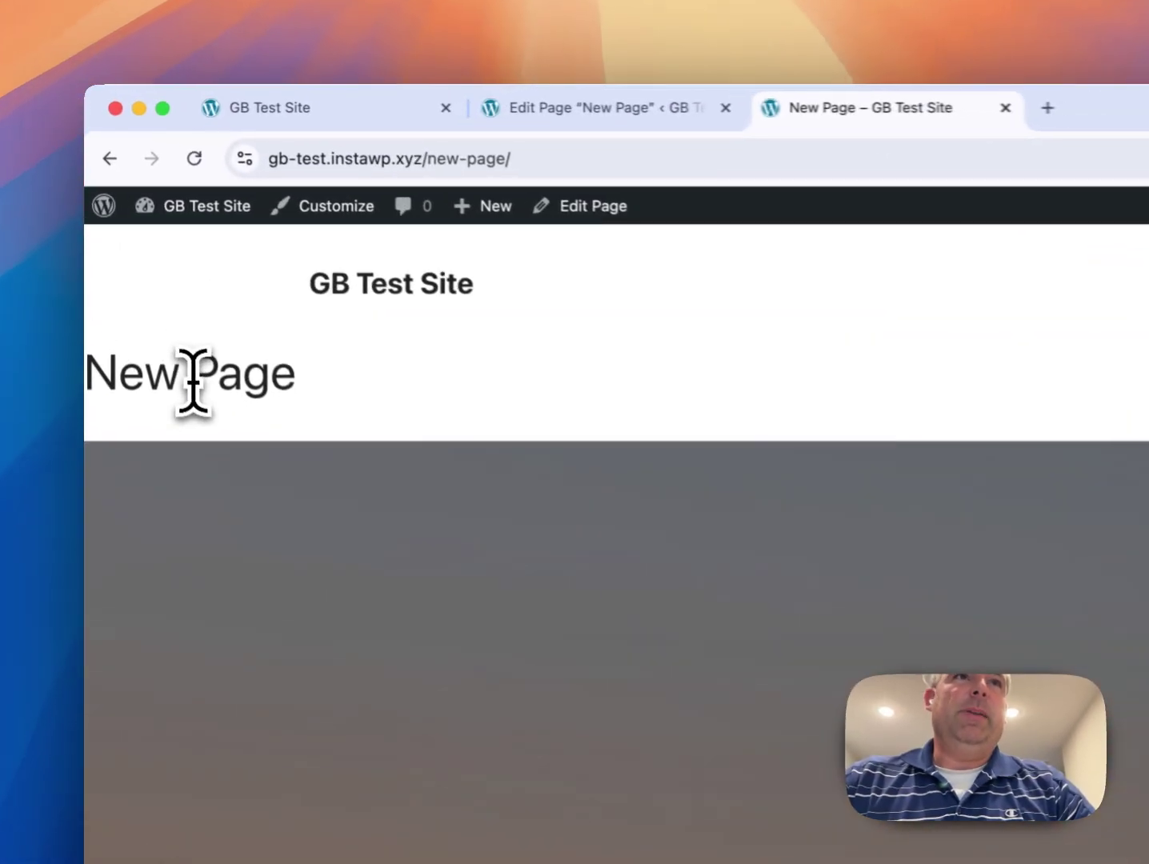
triple_click(141, 240)
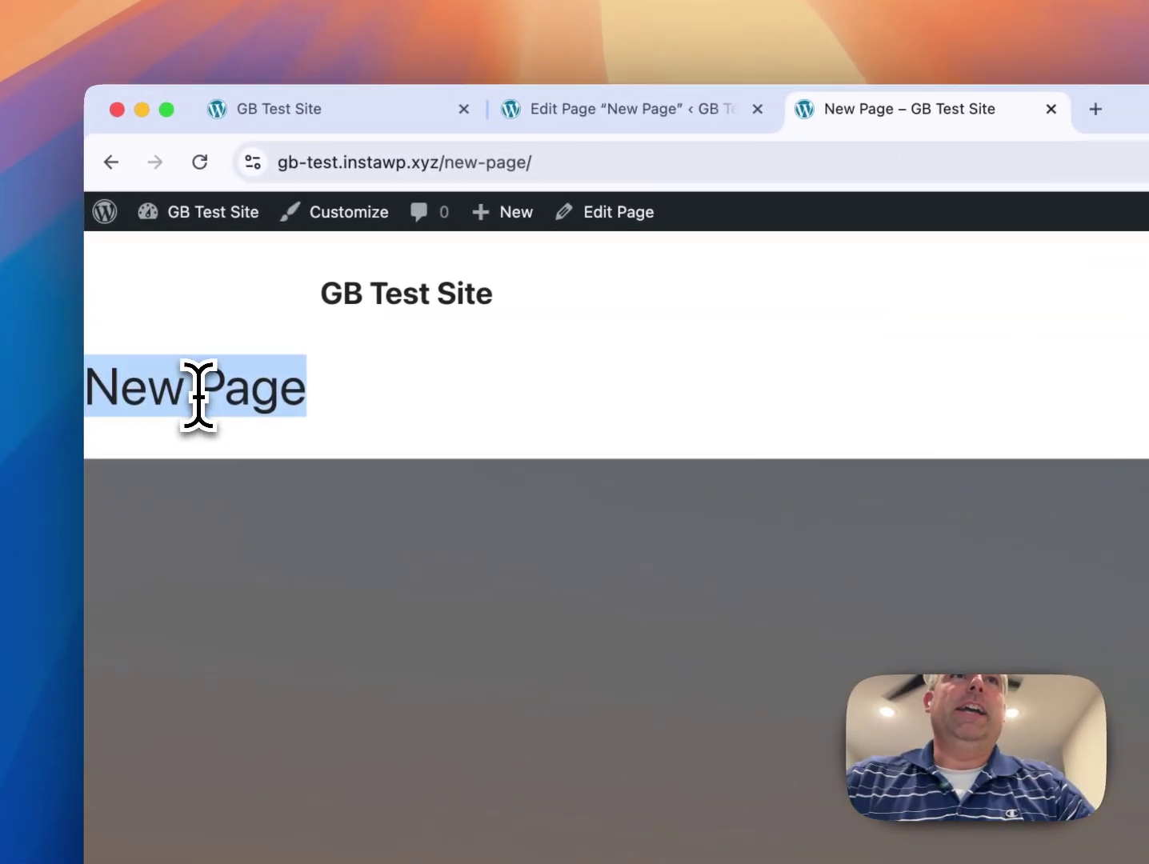
click(631, 112)
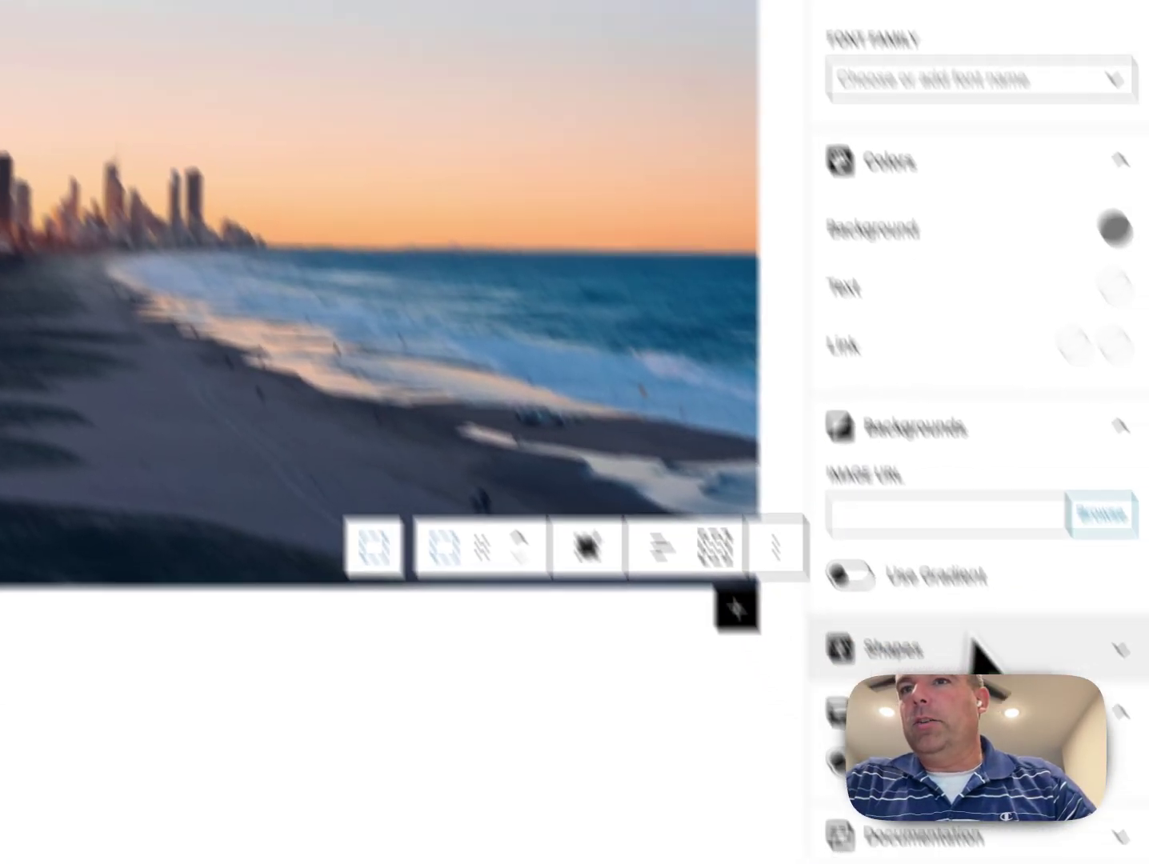
scroll(940, 530, down, 5)
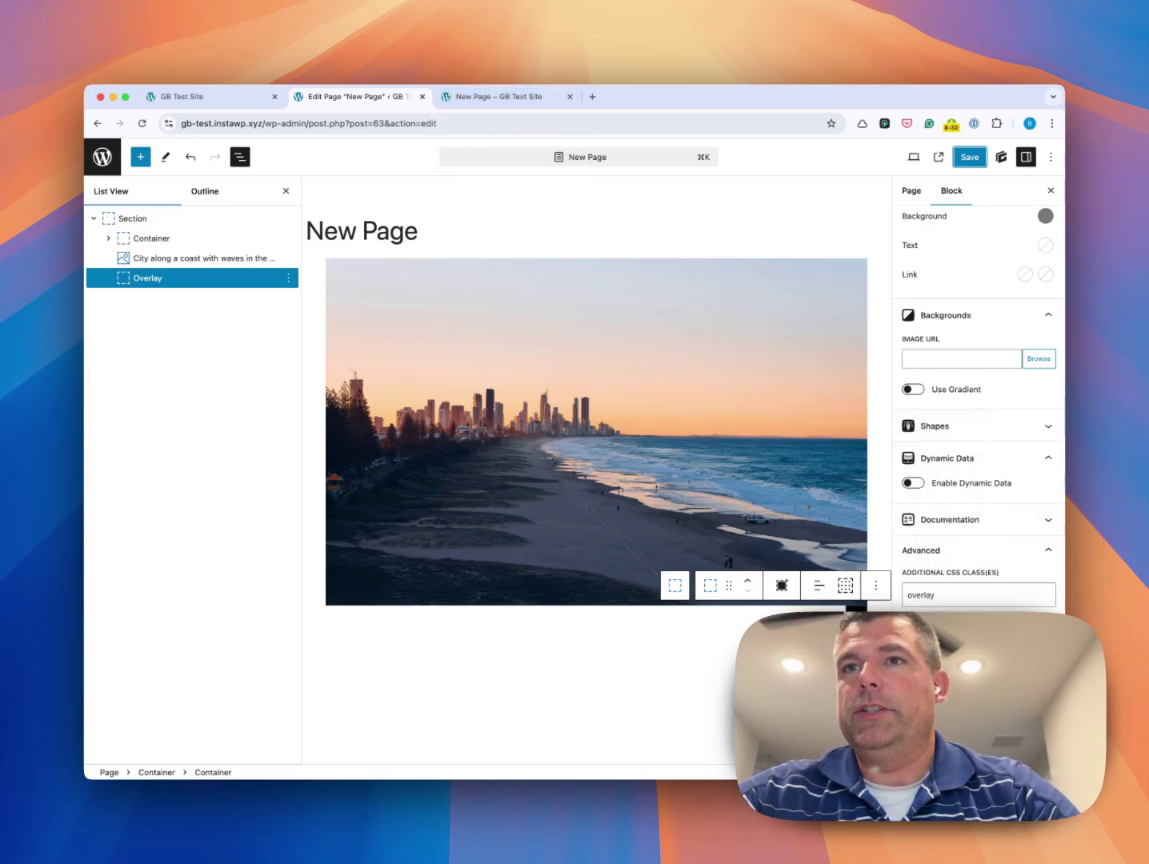
Step: Inspect the New Page title element on the live page
click(524, 97)
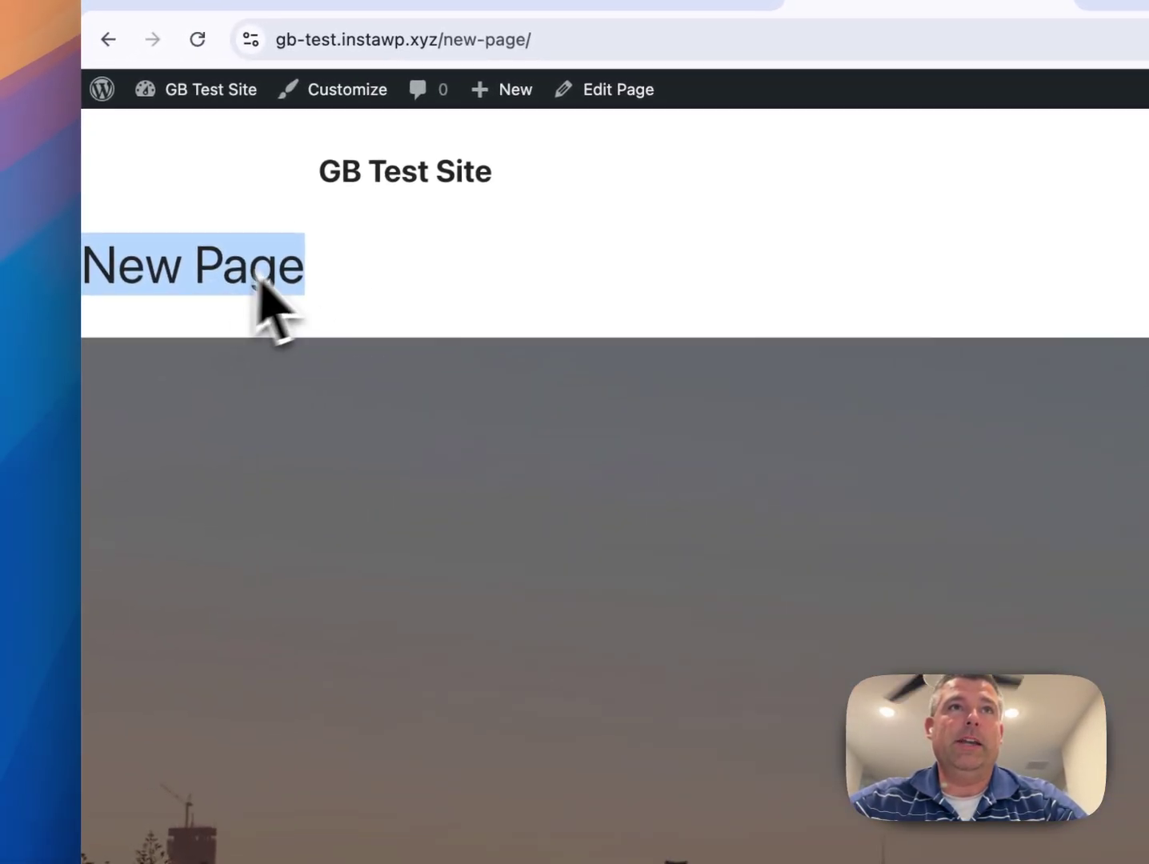
click(317, 259)
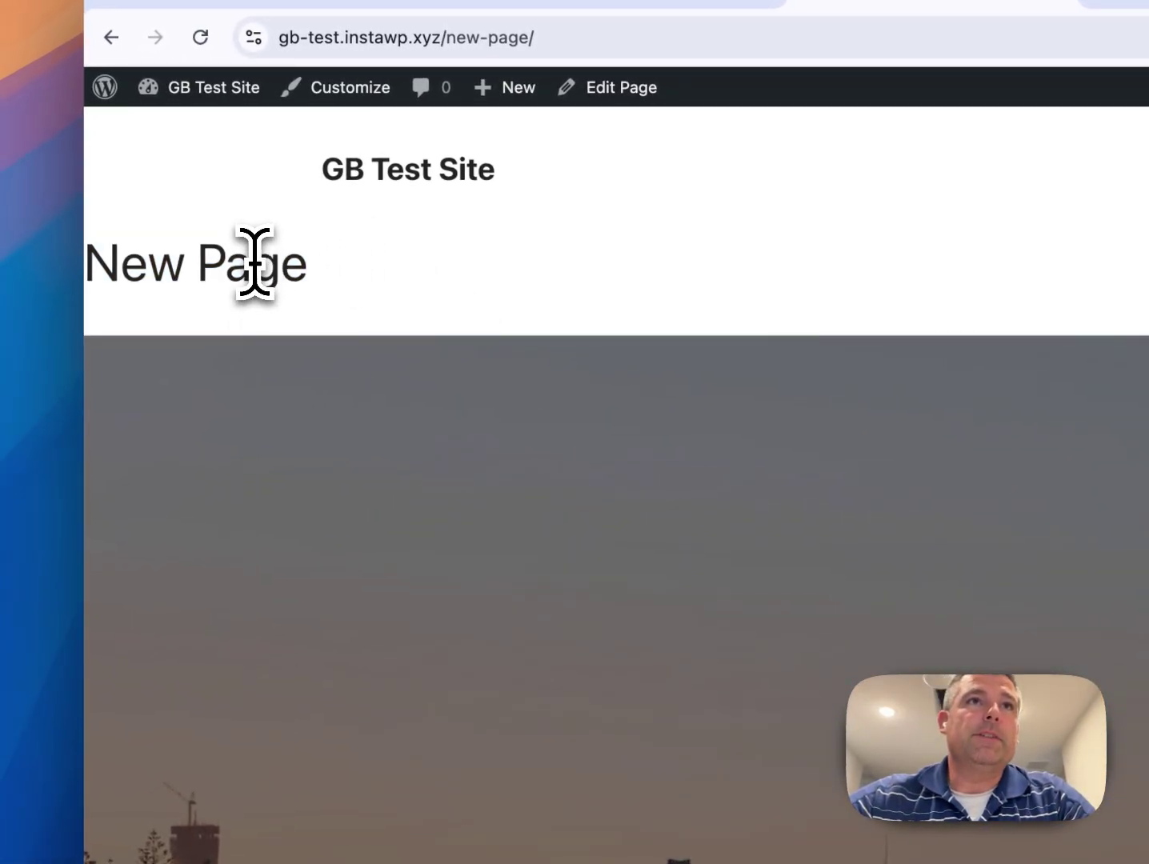
right_click(254, 262)
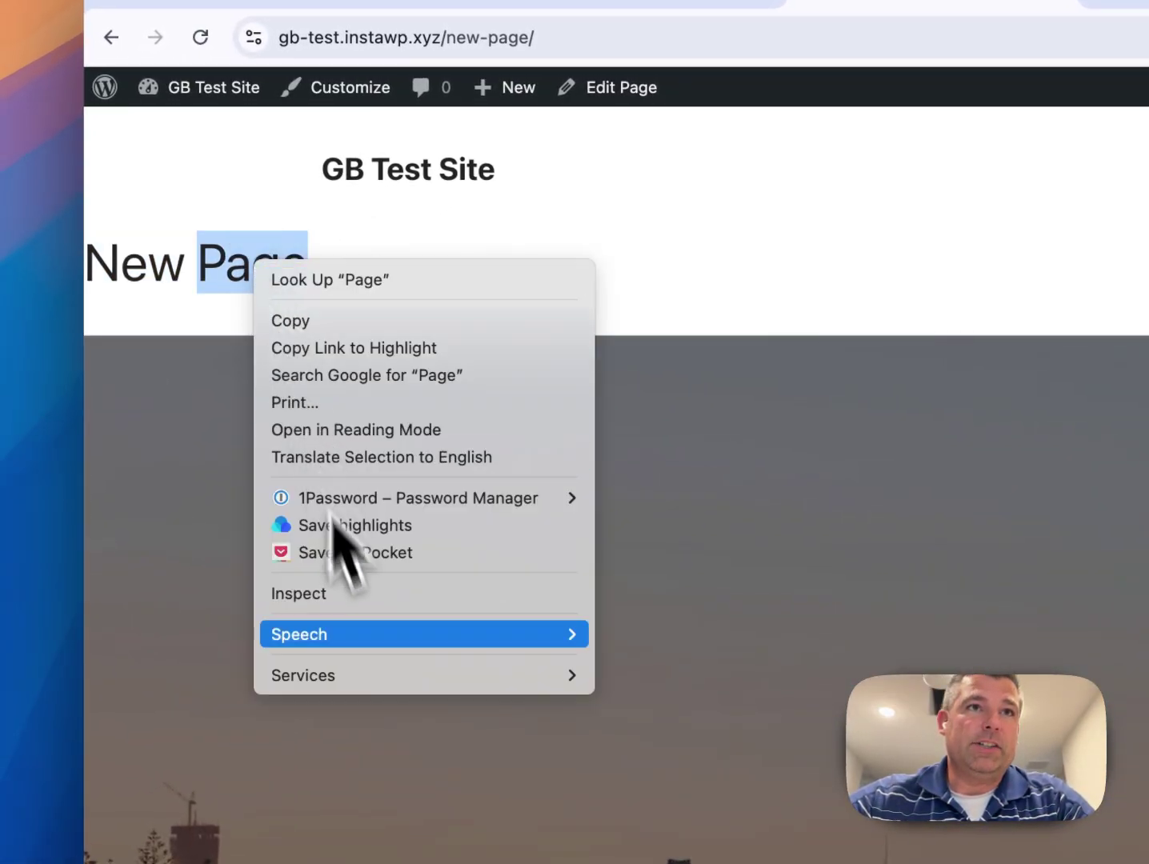
click(328, 596)
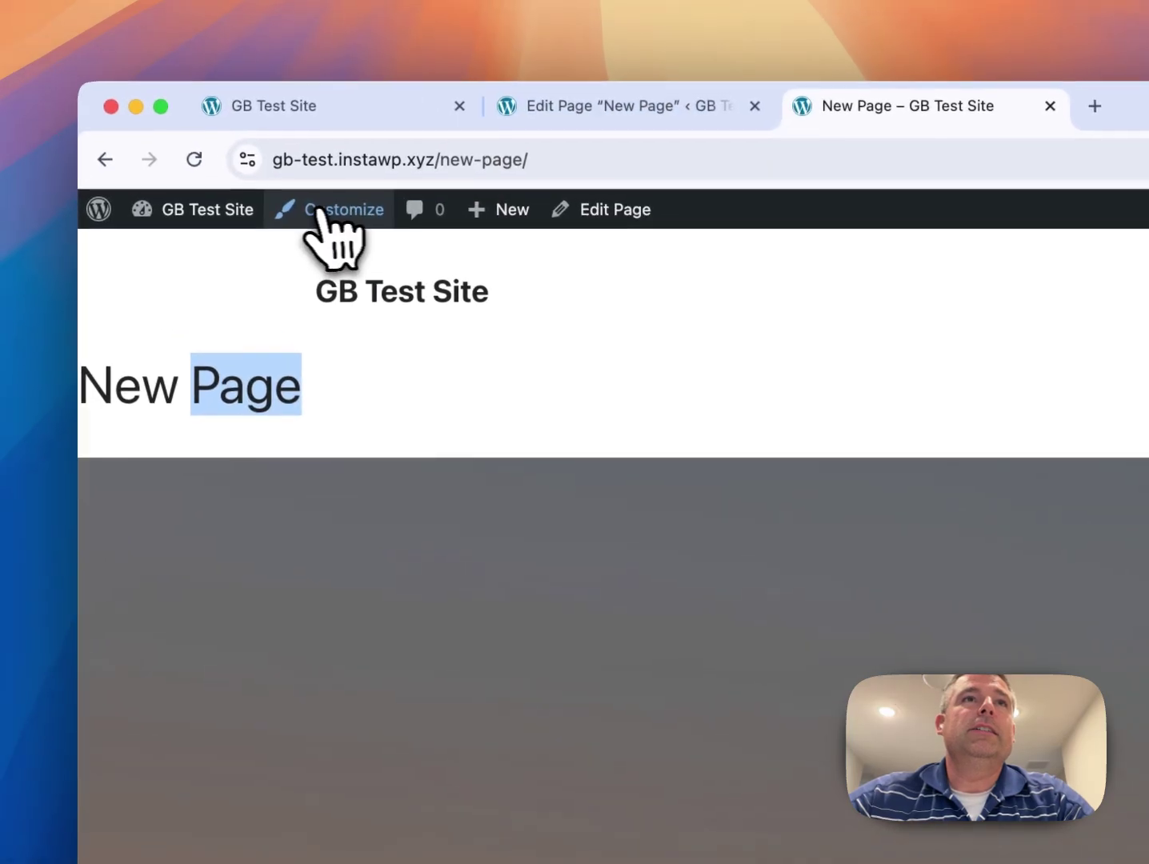
Step: Add an .entry-title rule with display: none to the site's Additional CSS, publish it and return to the live page
click(319, 211)
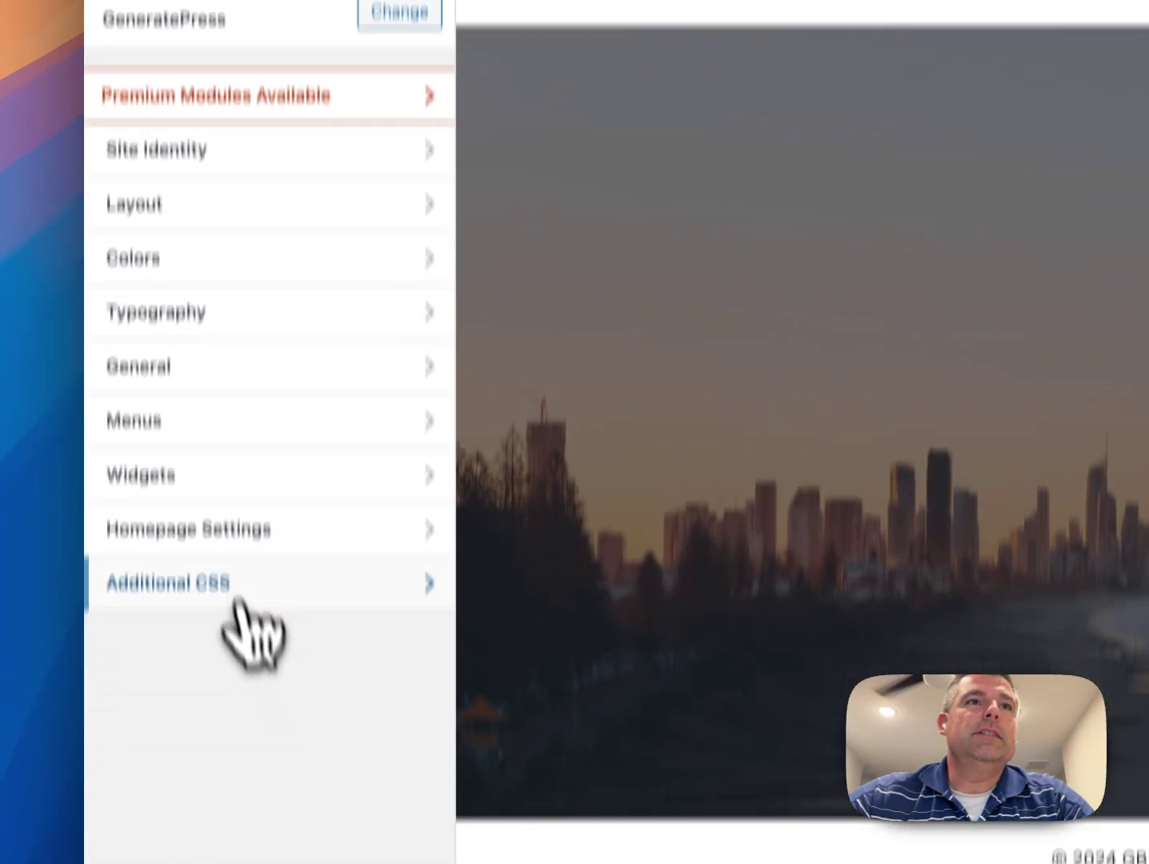
click(232, 597)
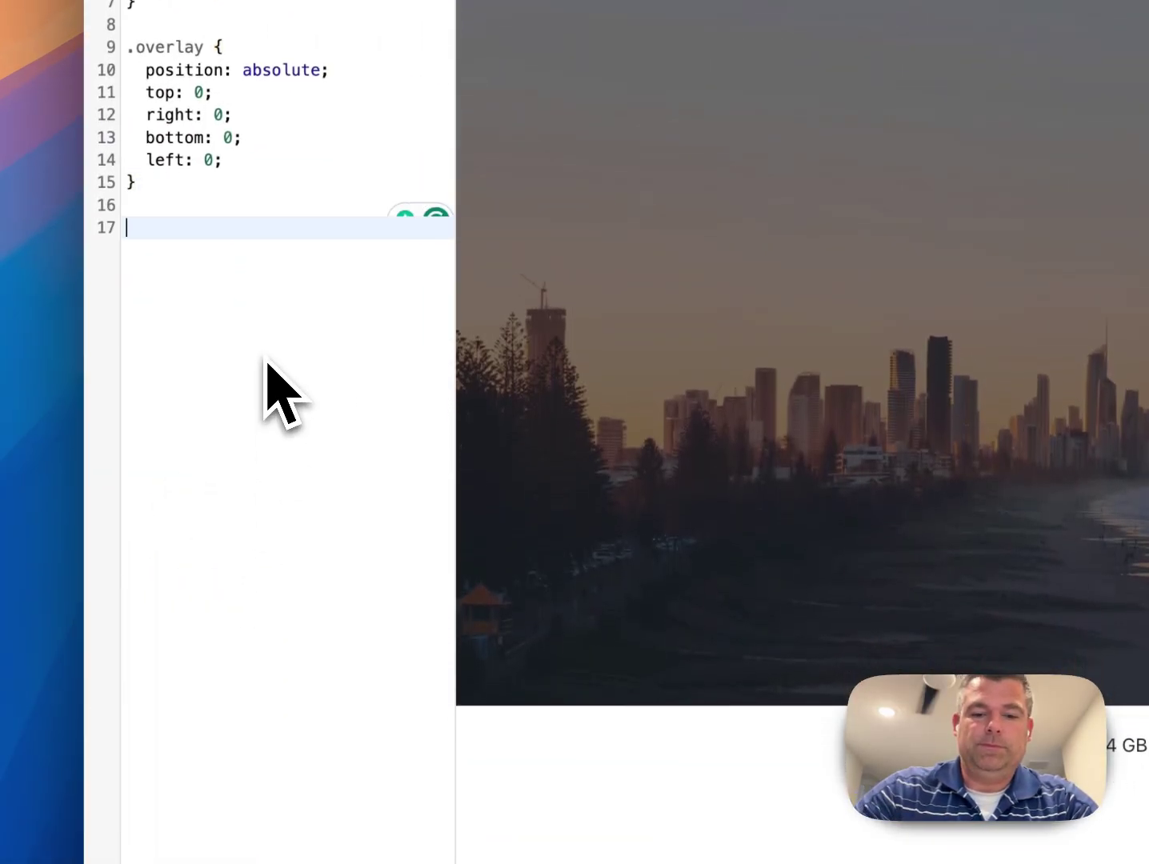
text(.entry-title )
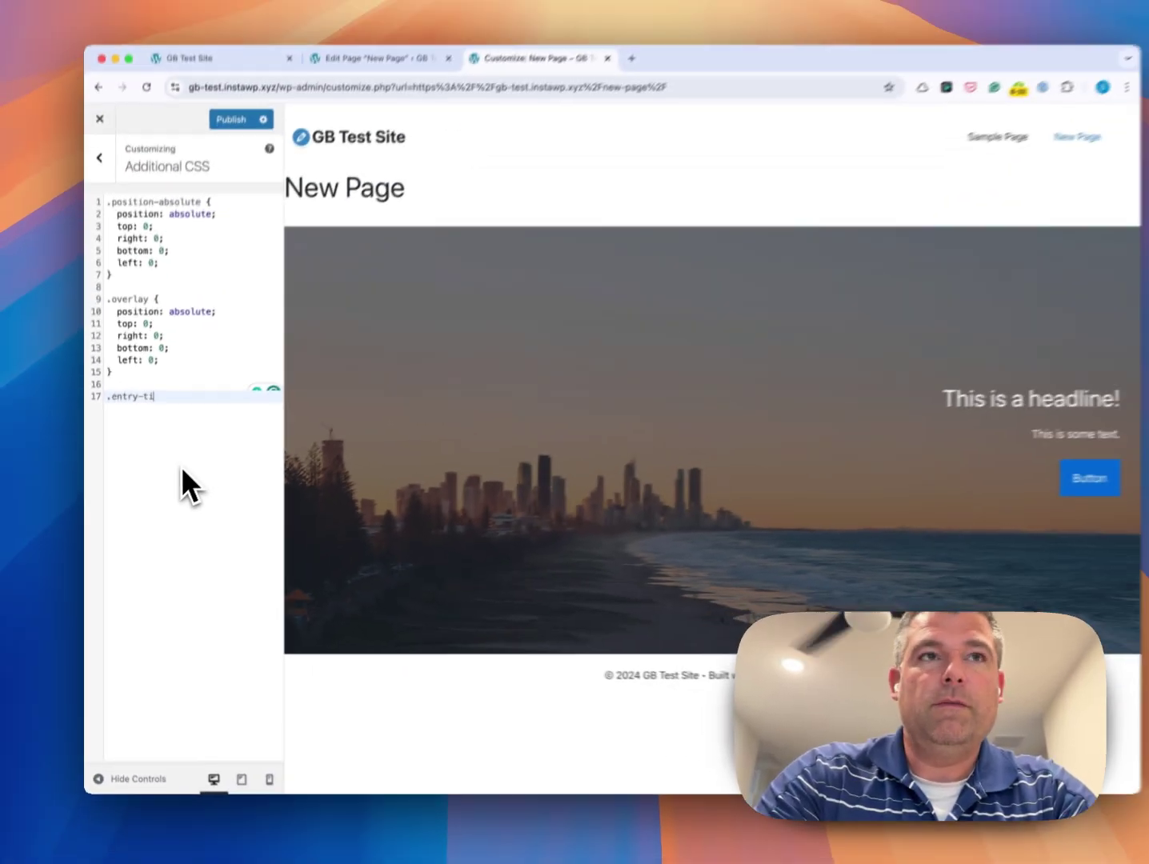
text({)
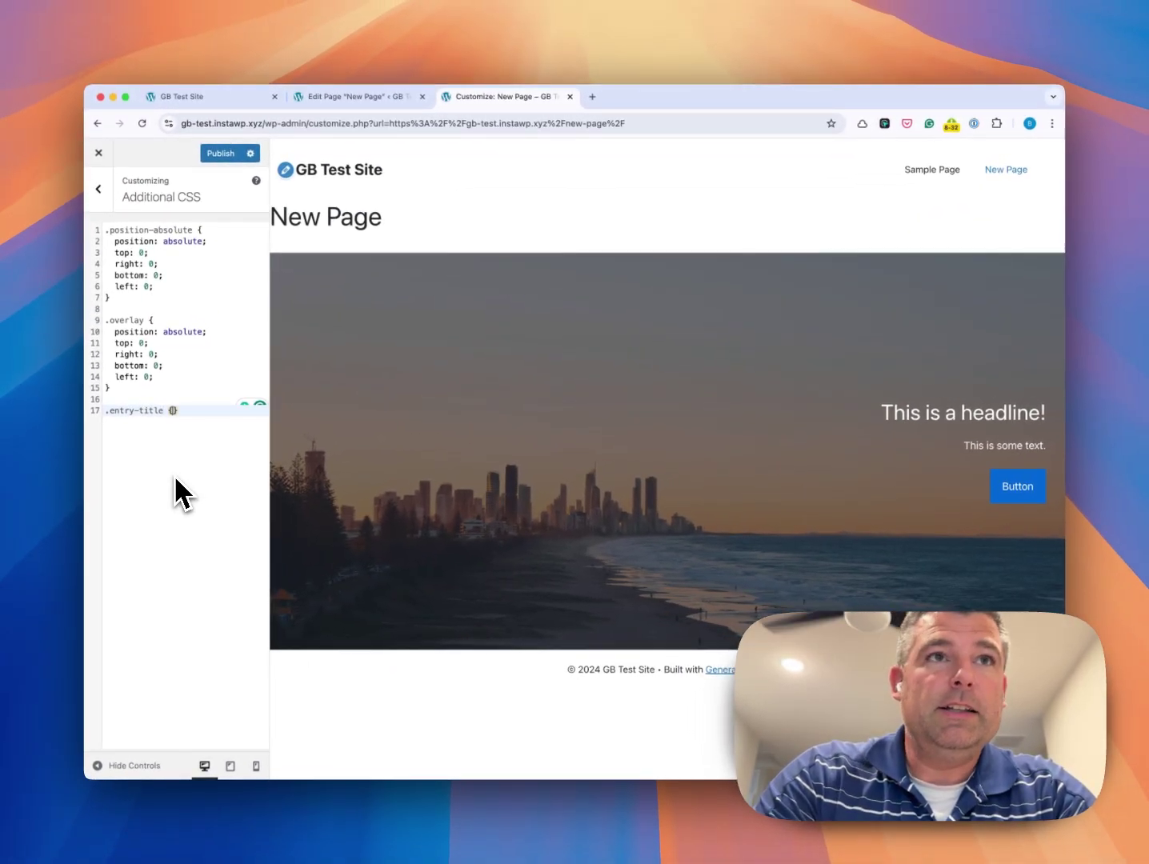
key(Return)
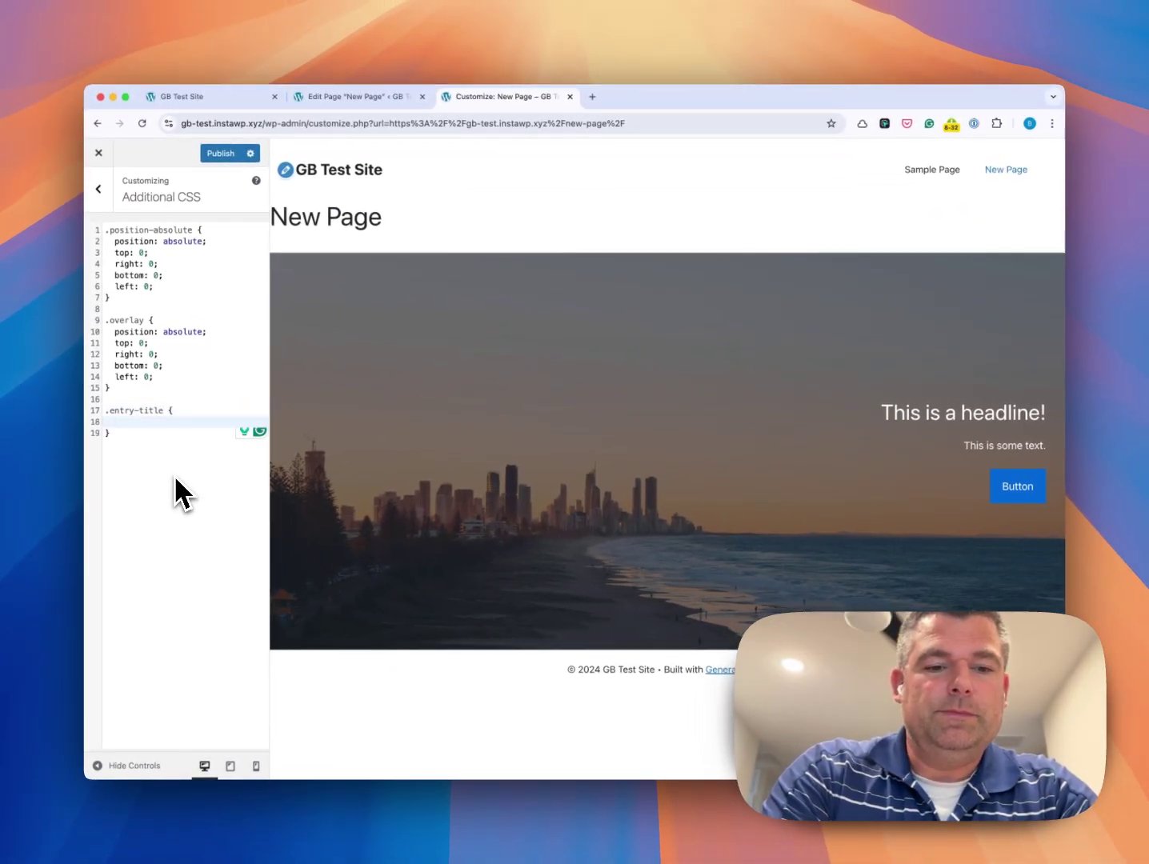
text(display: none)
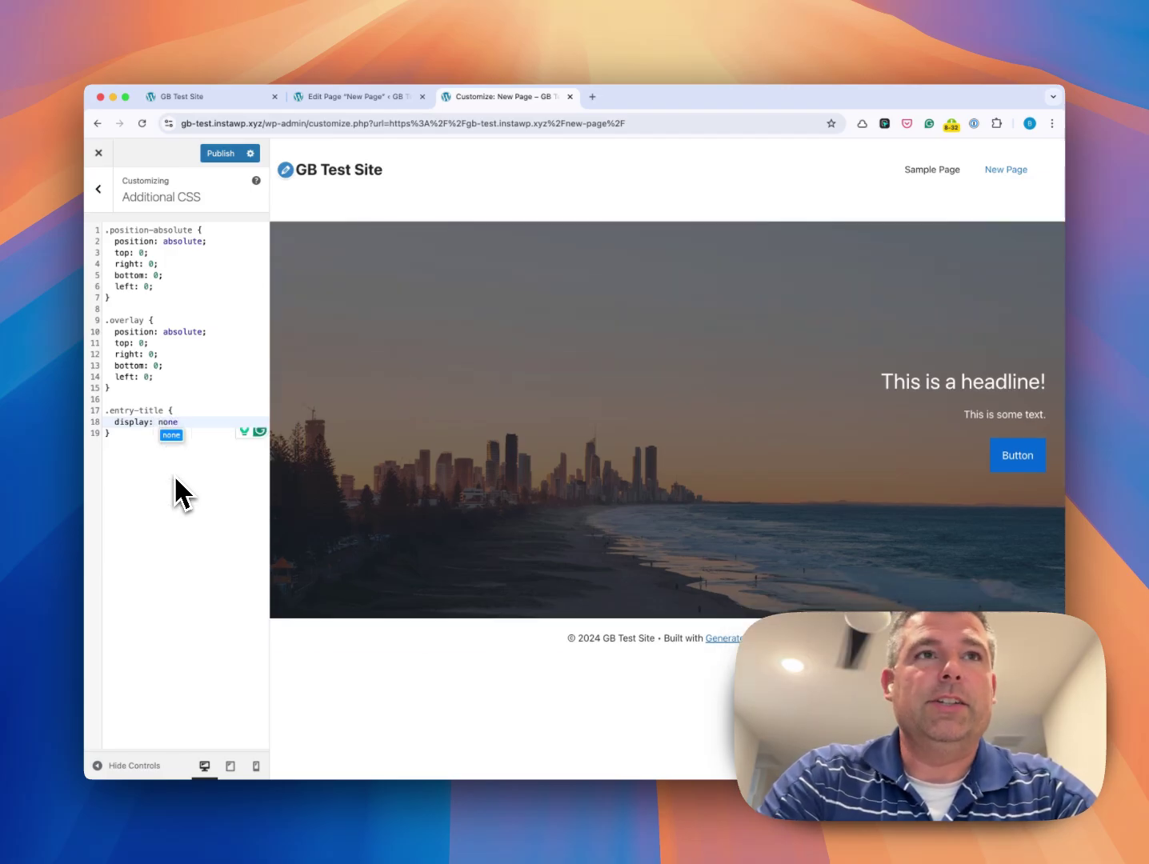
text(;)
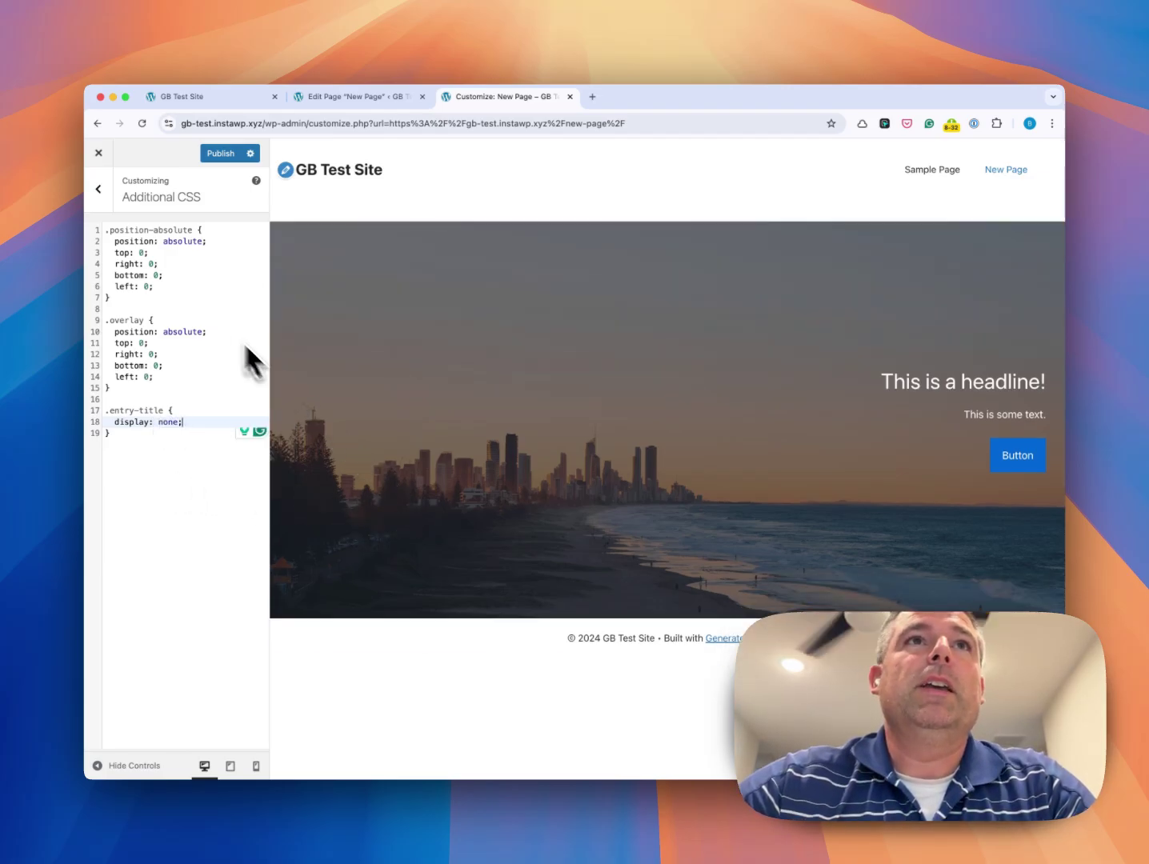
click(223, 155)
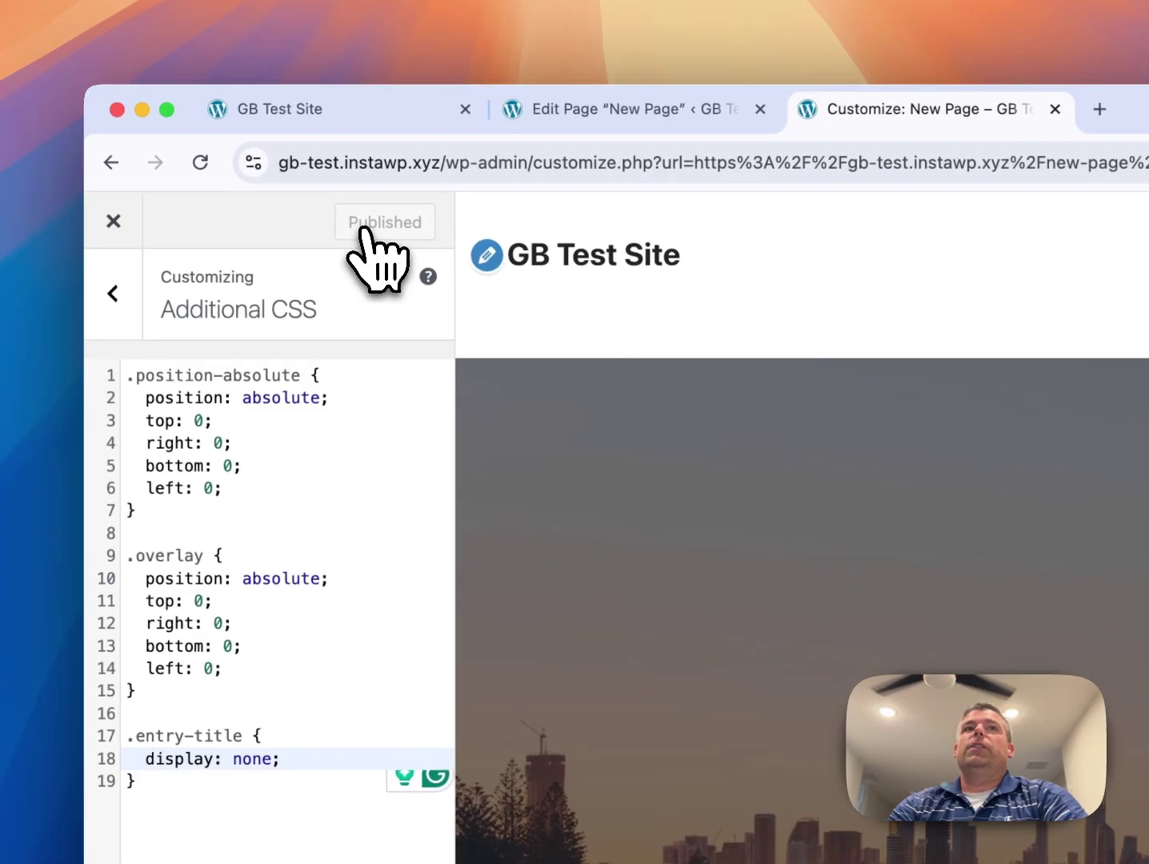
click(113, 225)
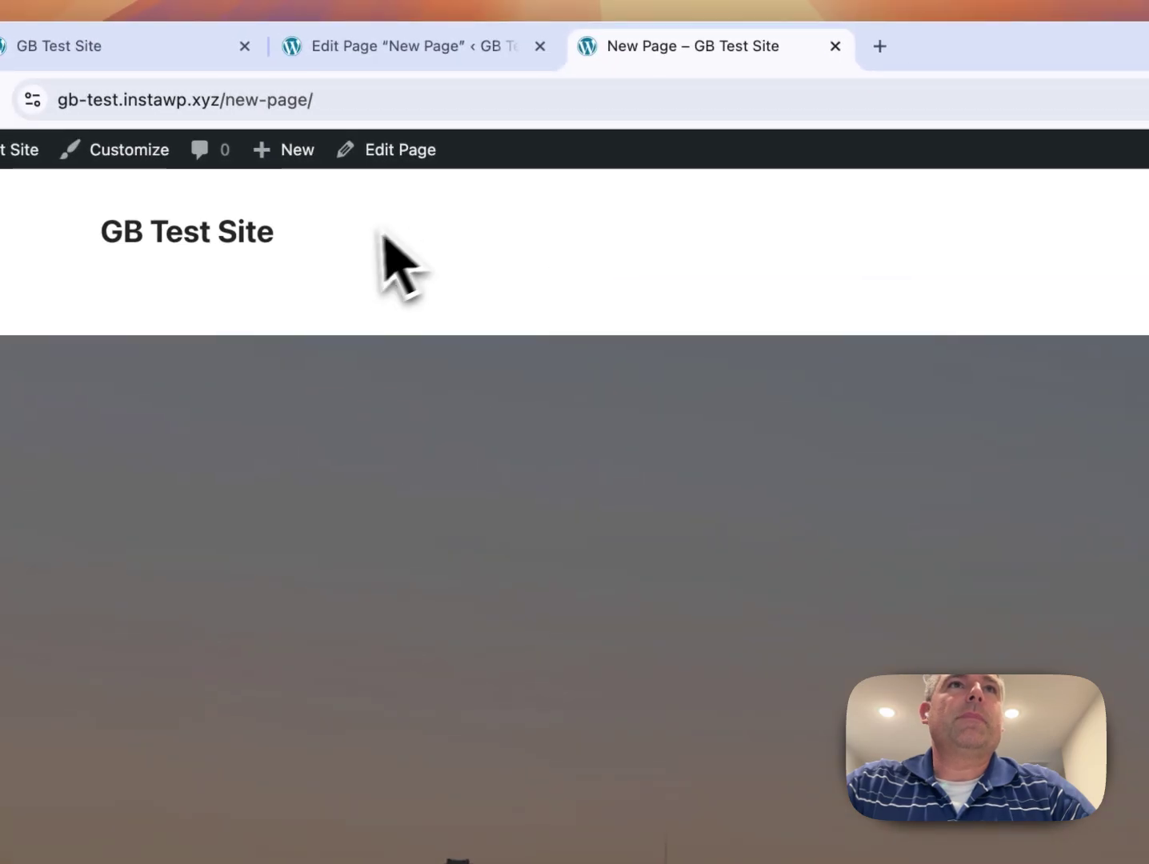
Step: Inspect the gap above the hero on the live page, expanding the content-area and main elements, and close the inspector
right_click(465, 324)
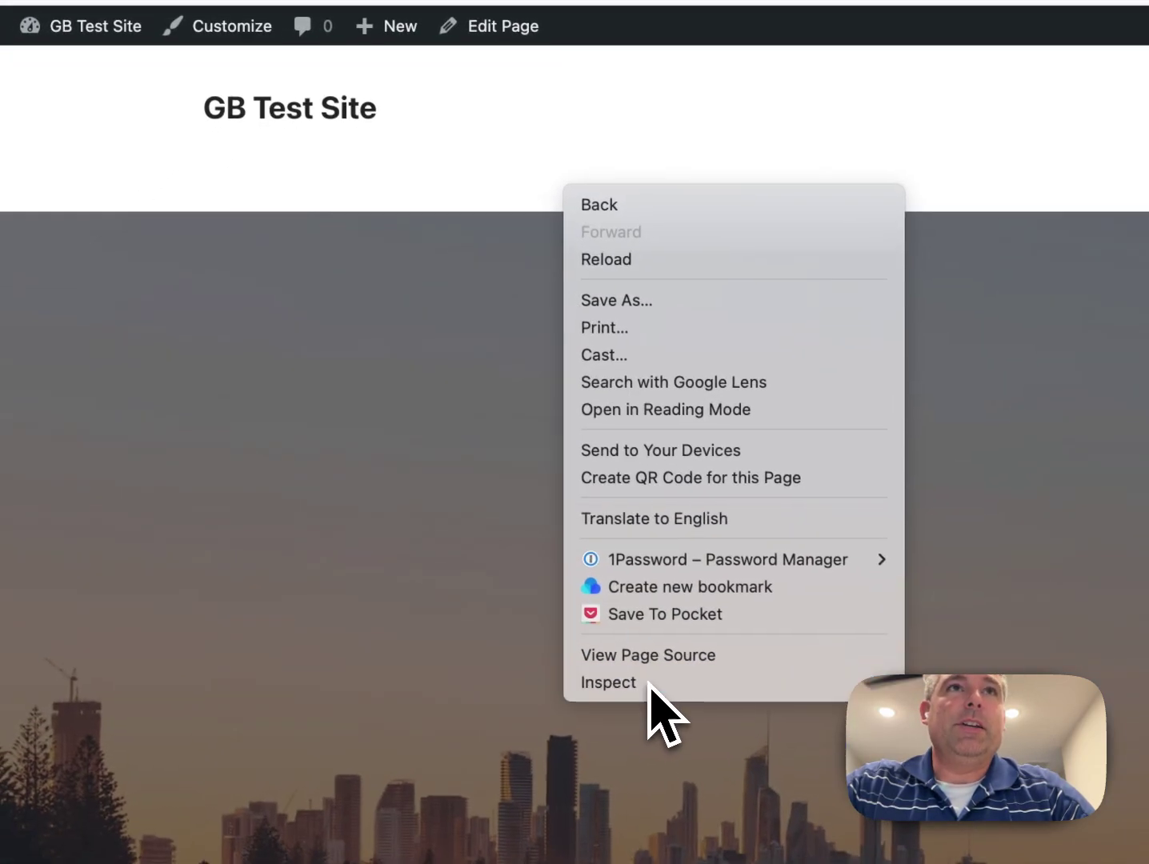
click(583, 776)
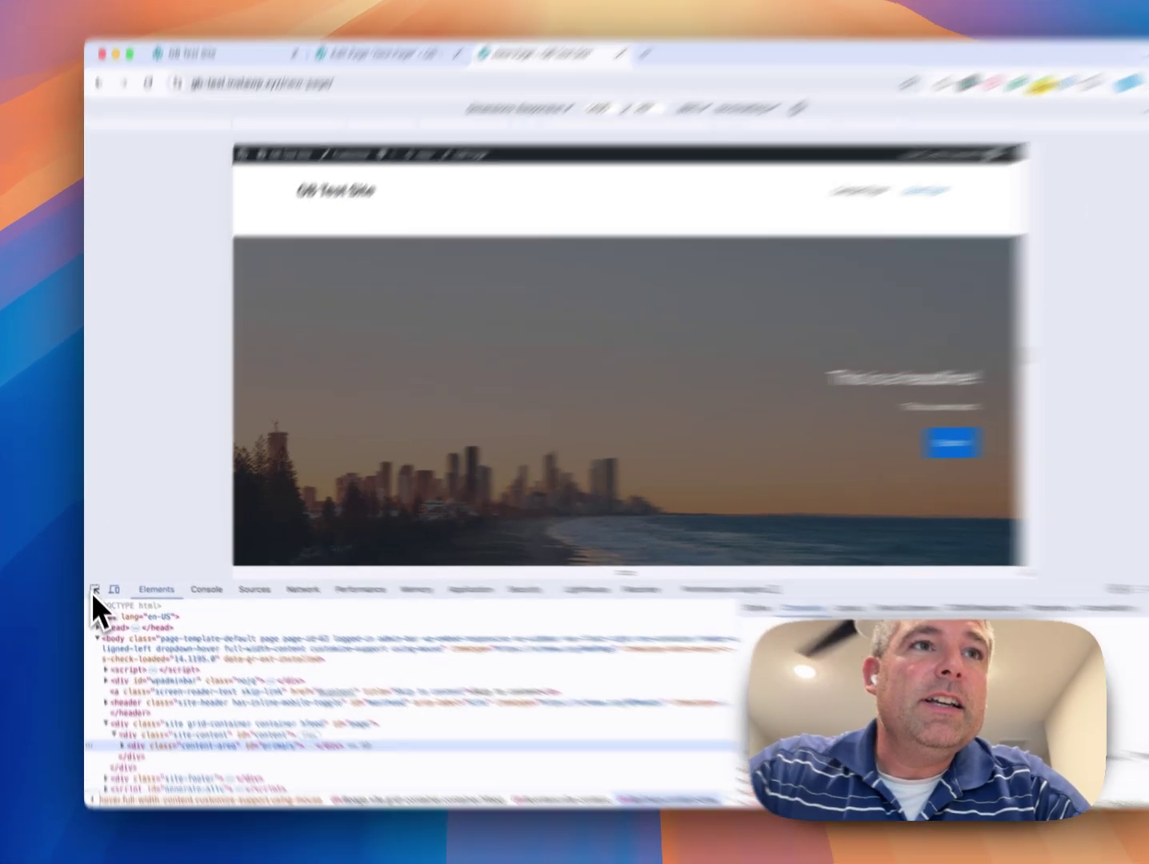
click(93, 582)
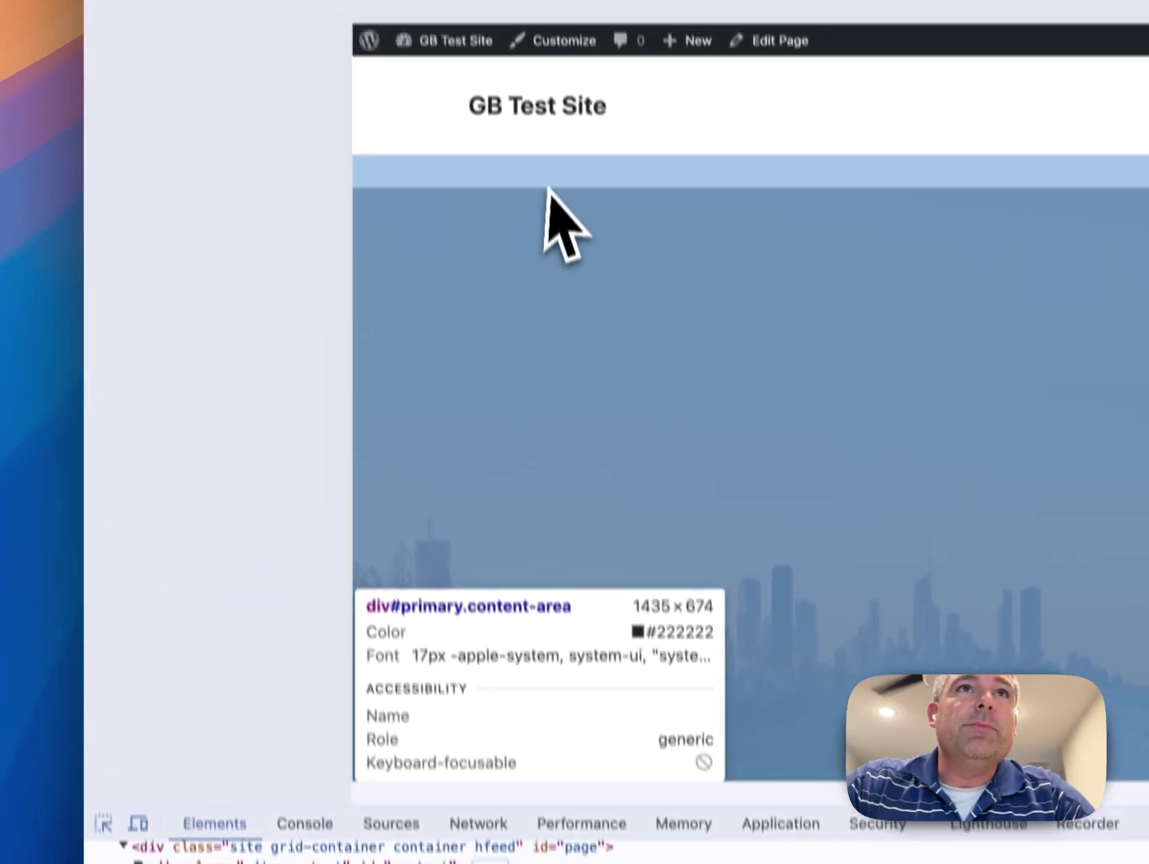
click(547, 213)
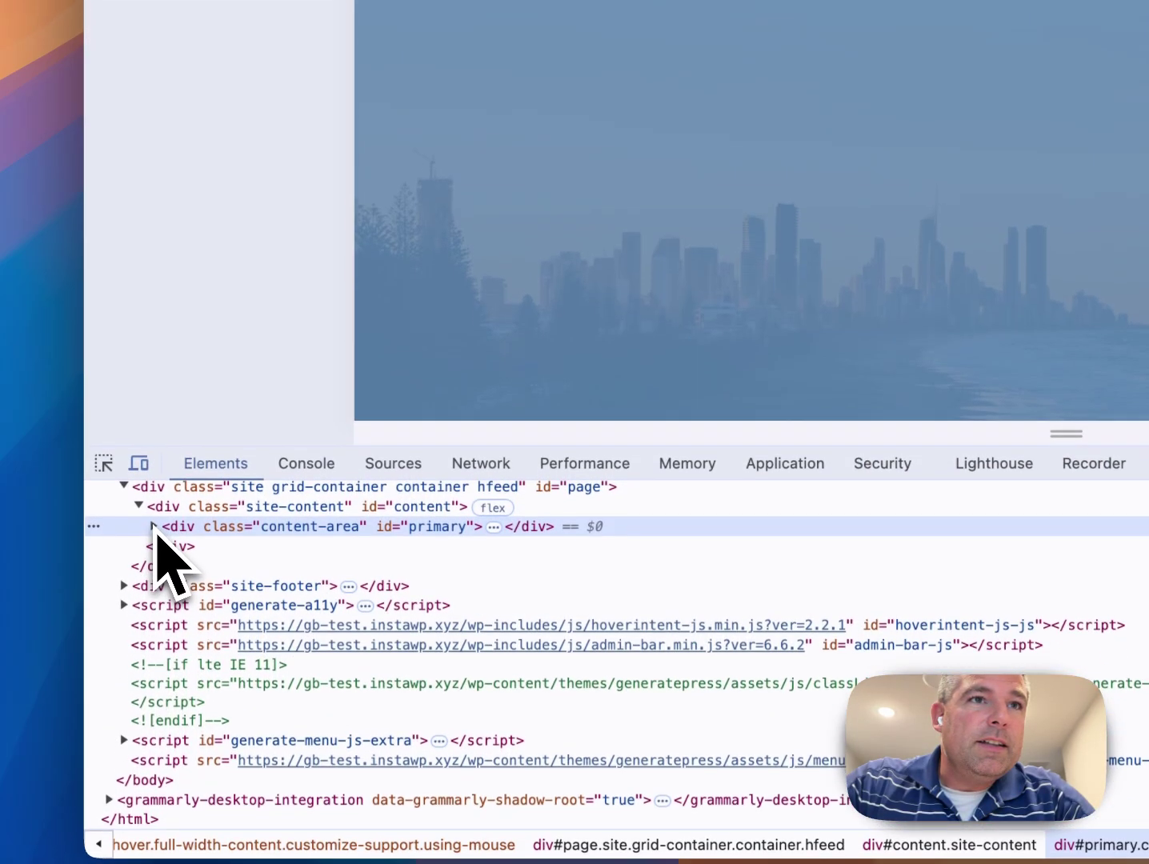
click(153, 519)
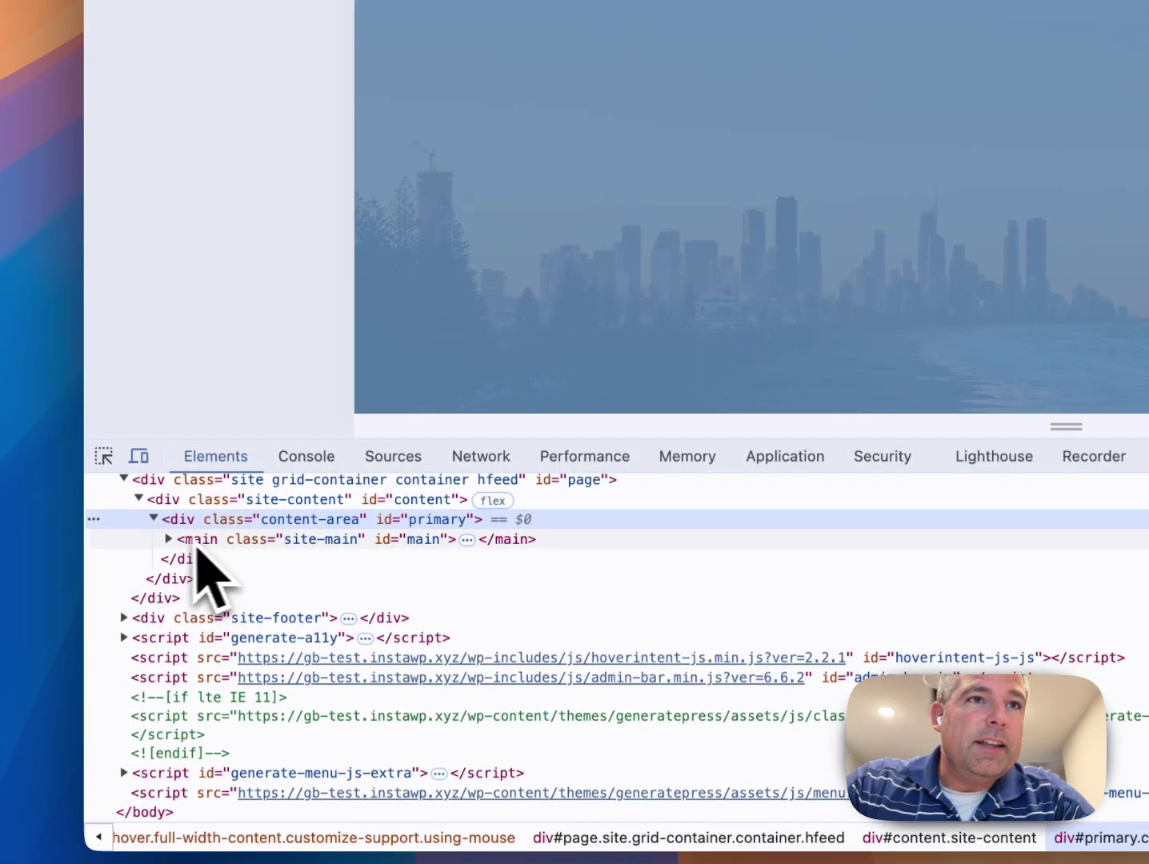
click(169, 540)
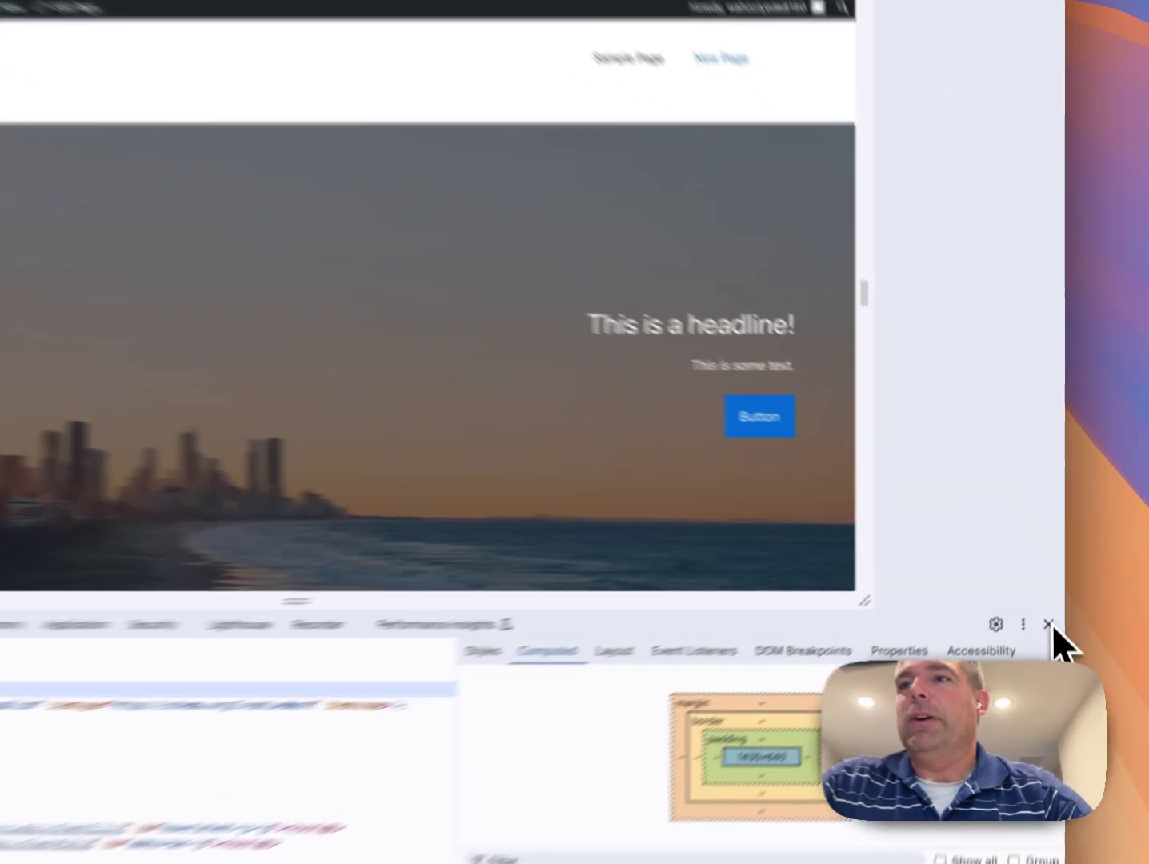
click(1055, 582)
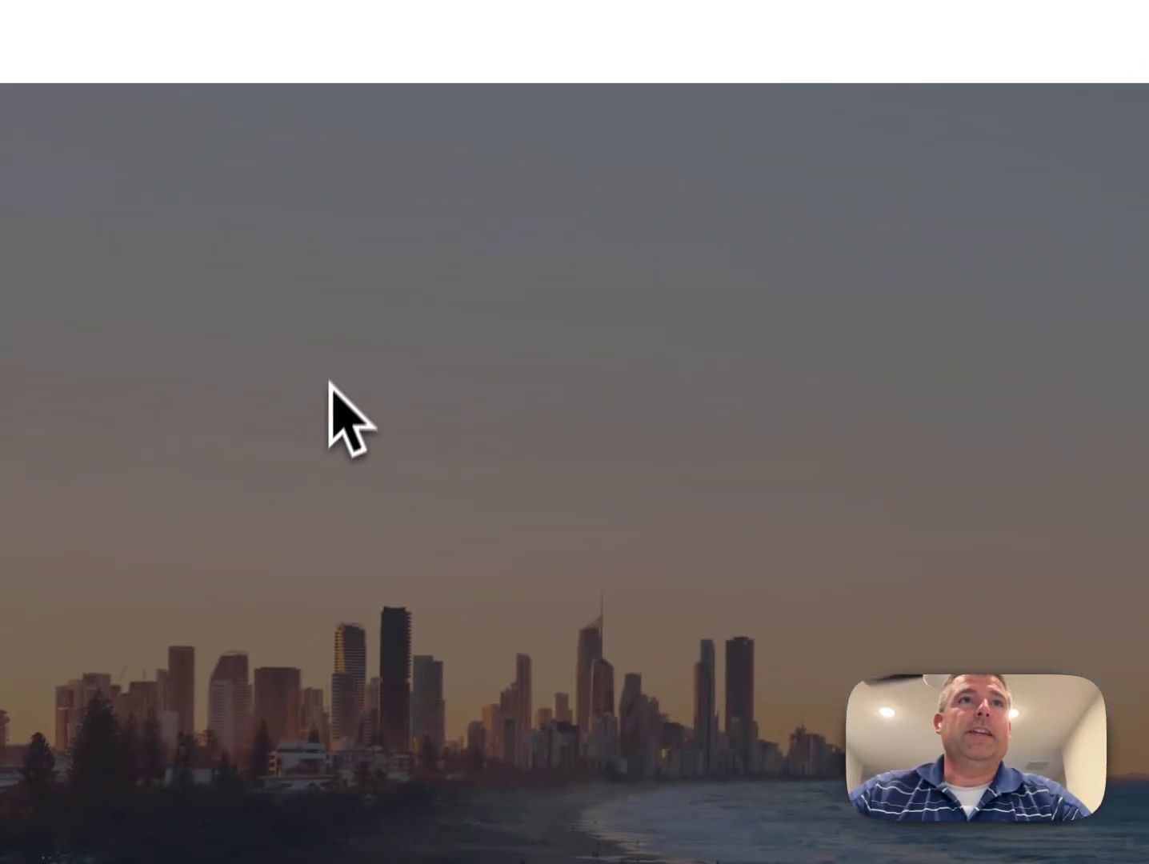
Step: Examine the hero section's markup on the live page, including the inner container, the image figure and the overlay div
right_click(140, 627)
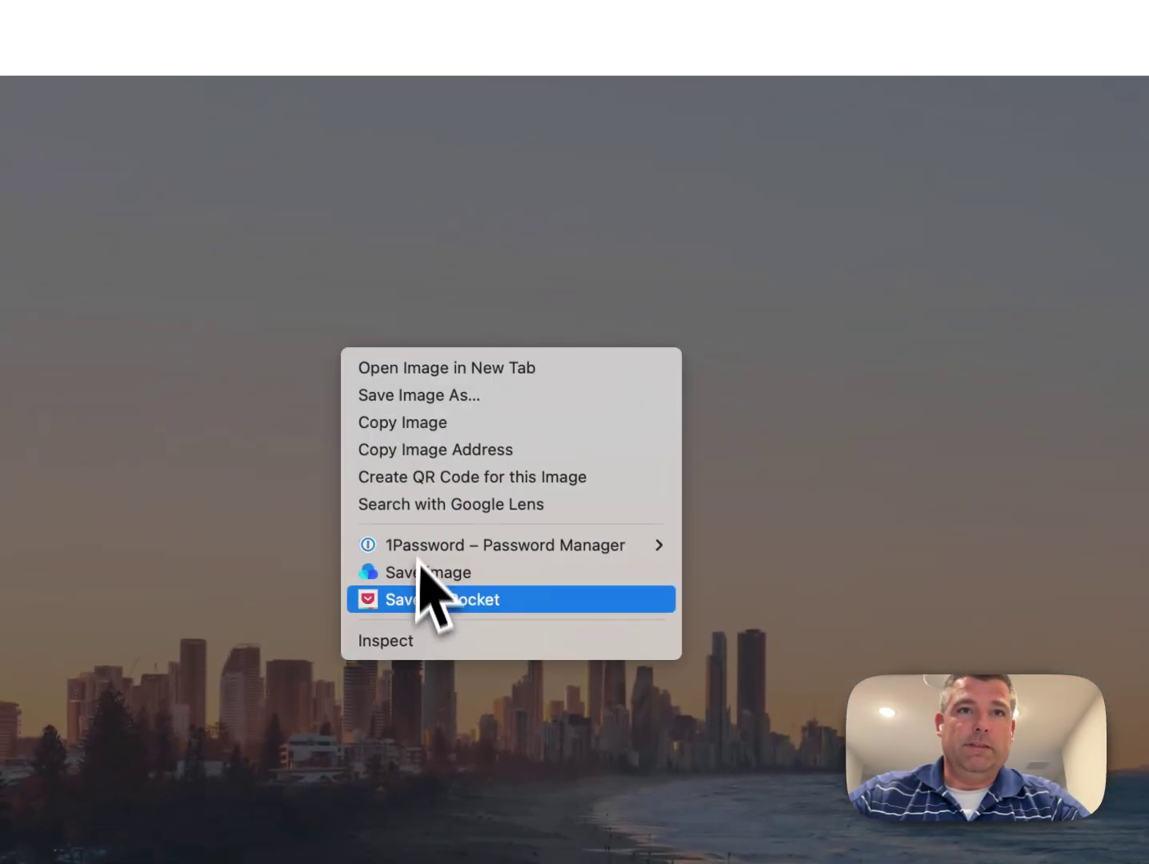
click(408, 641)
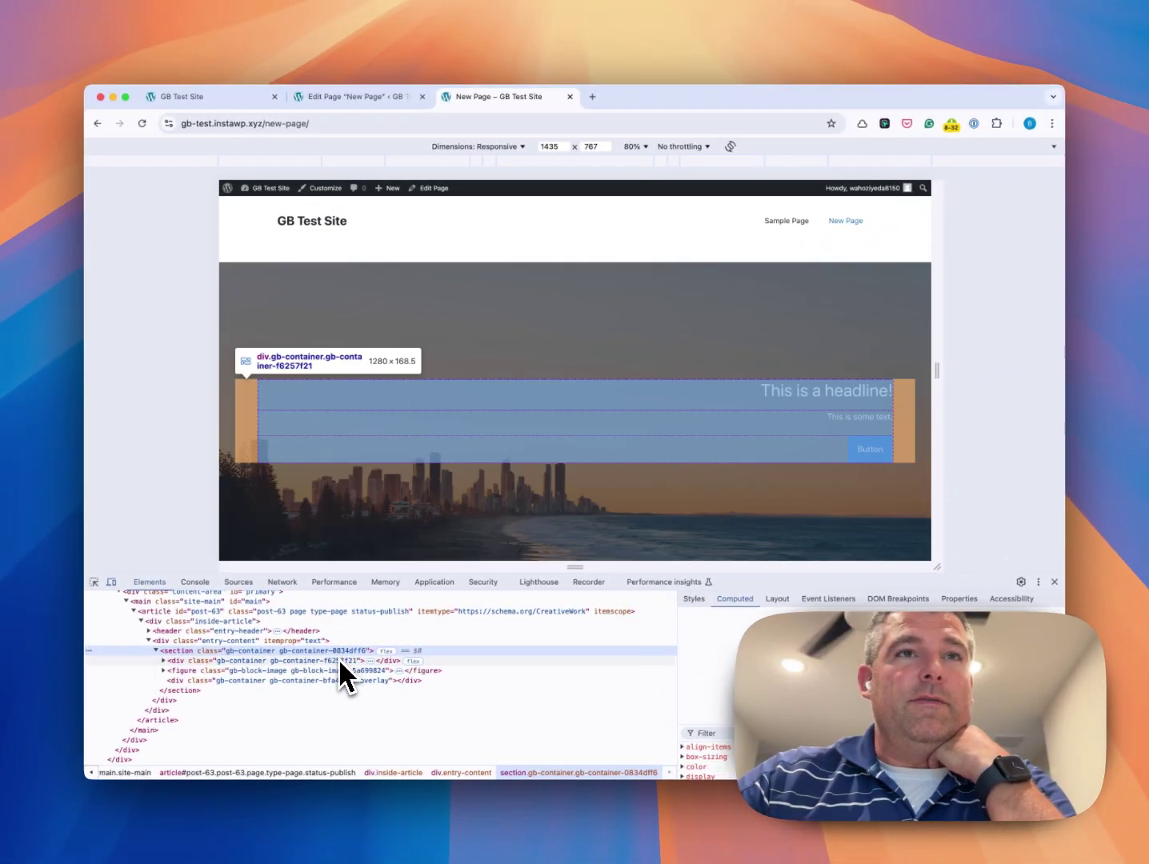
click(329, 661)
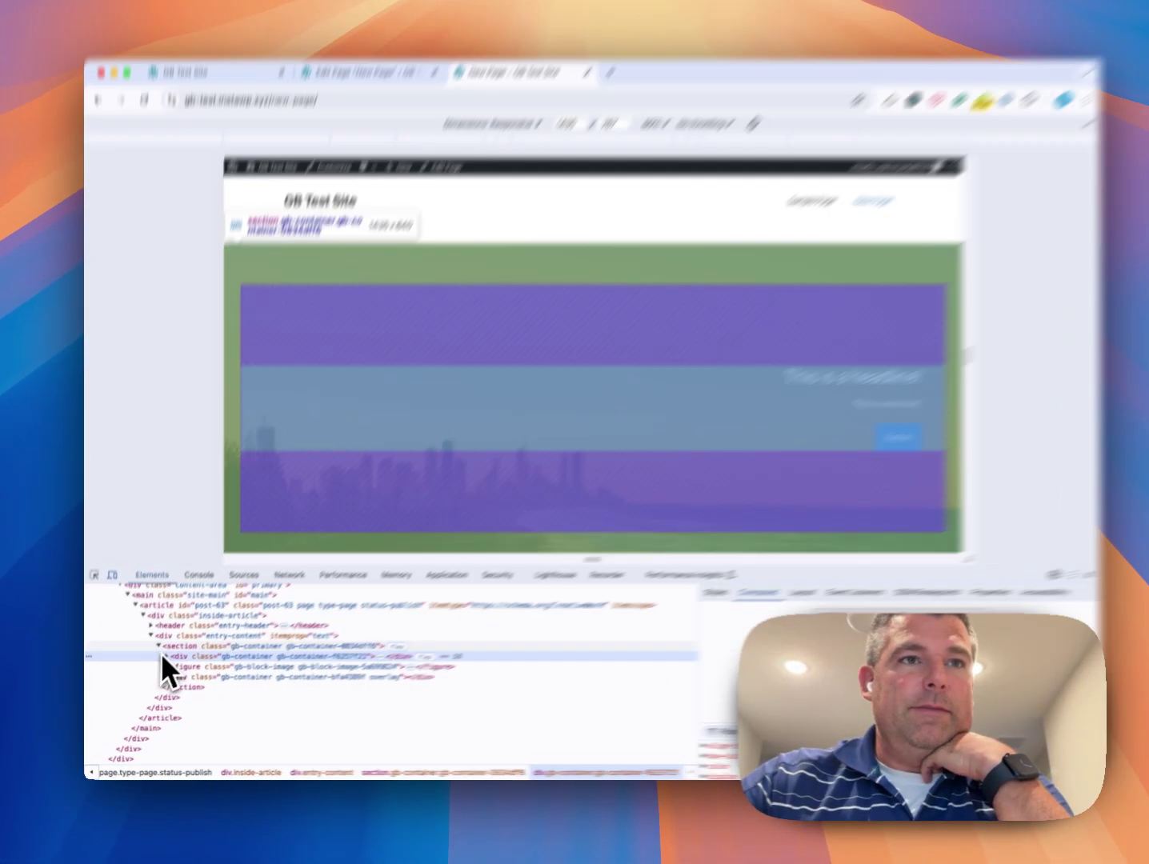
click(163, 662)
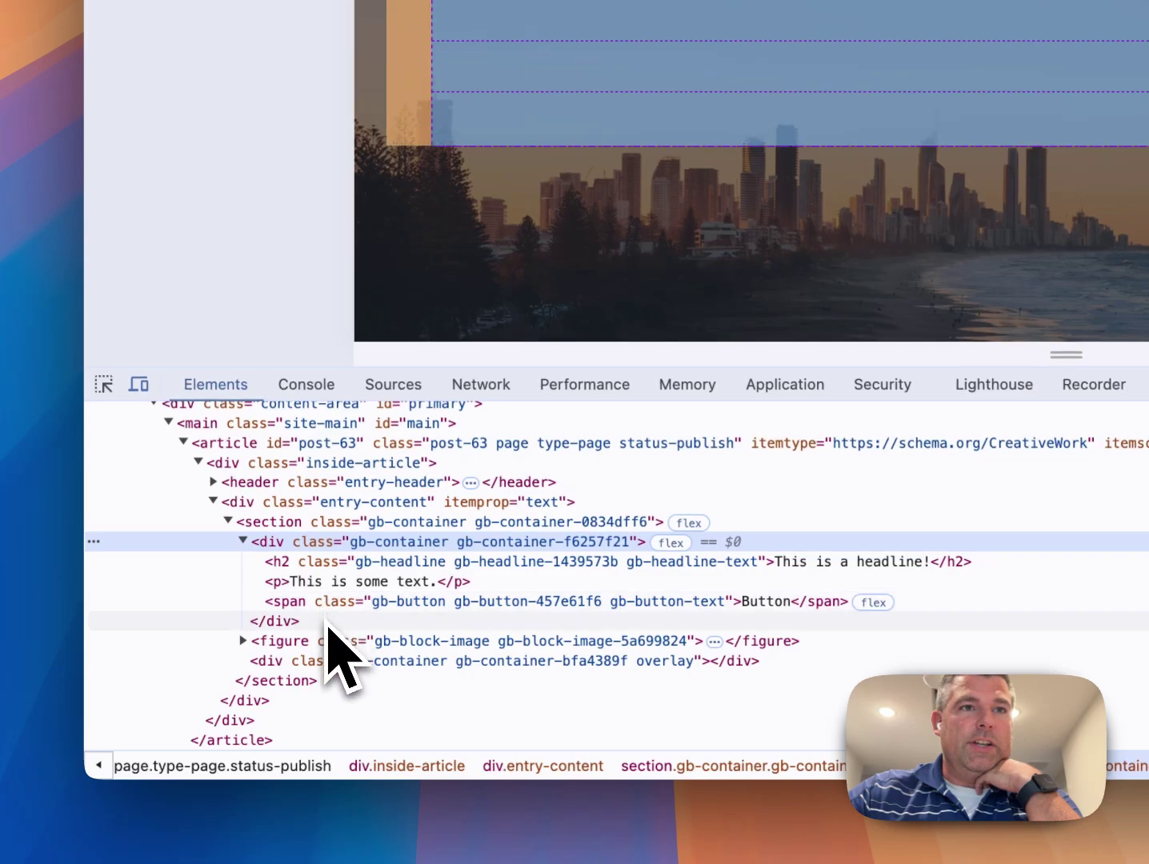
click(244, 543)
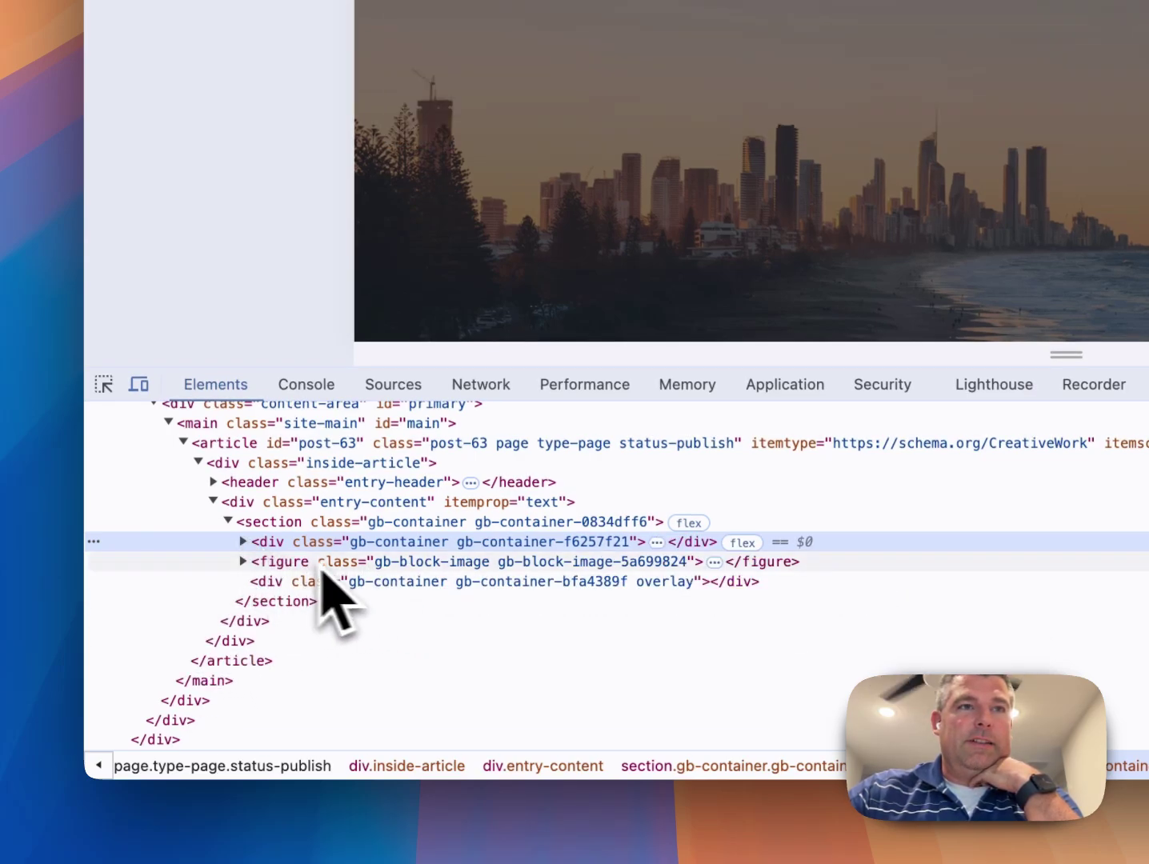
click(281, 567)
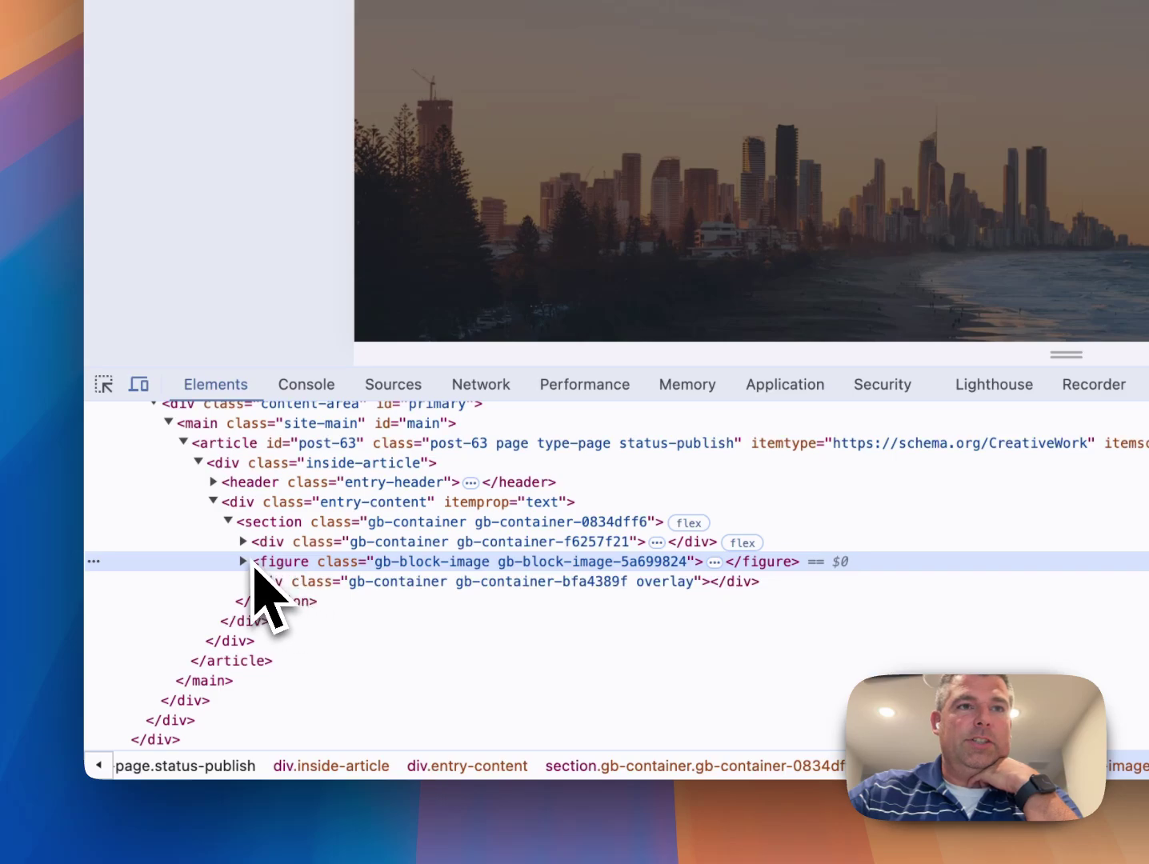
click(244, 562)
mouse_move(312, 597)
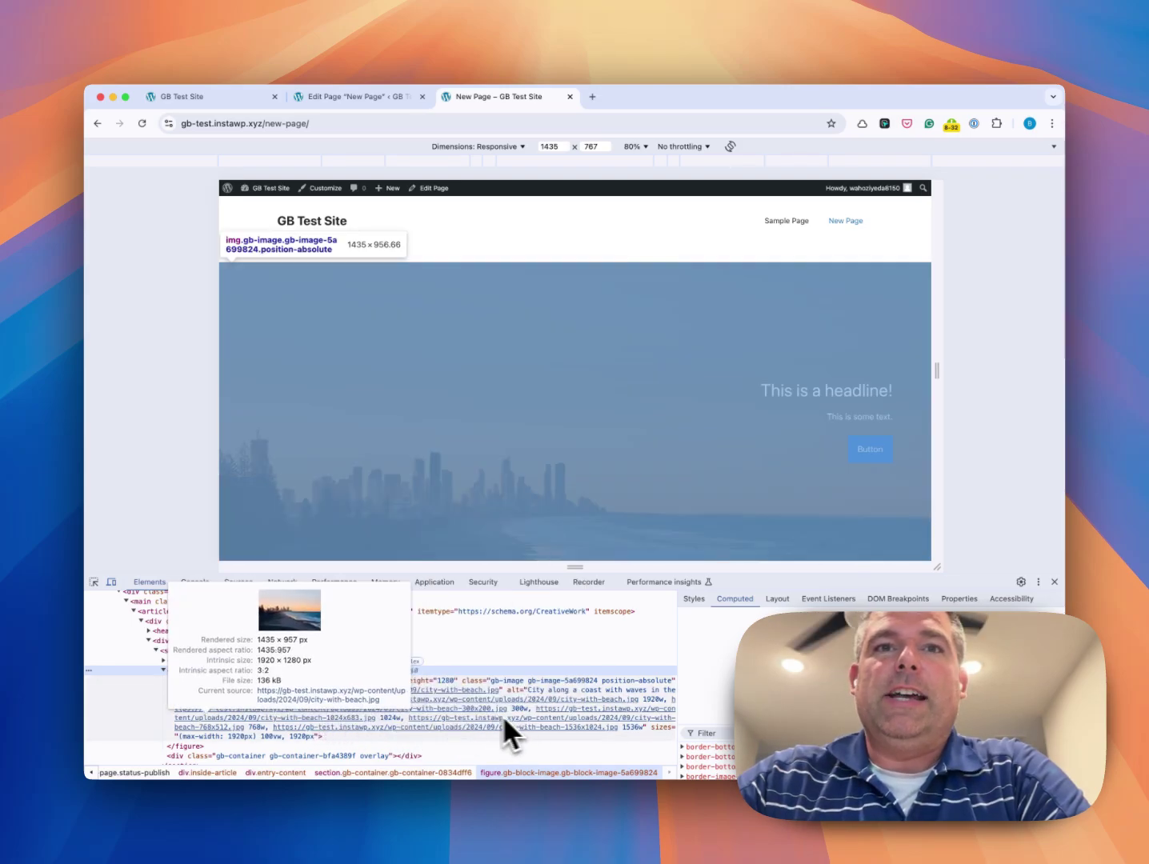
scroll(544, 722, down, 3)
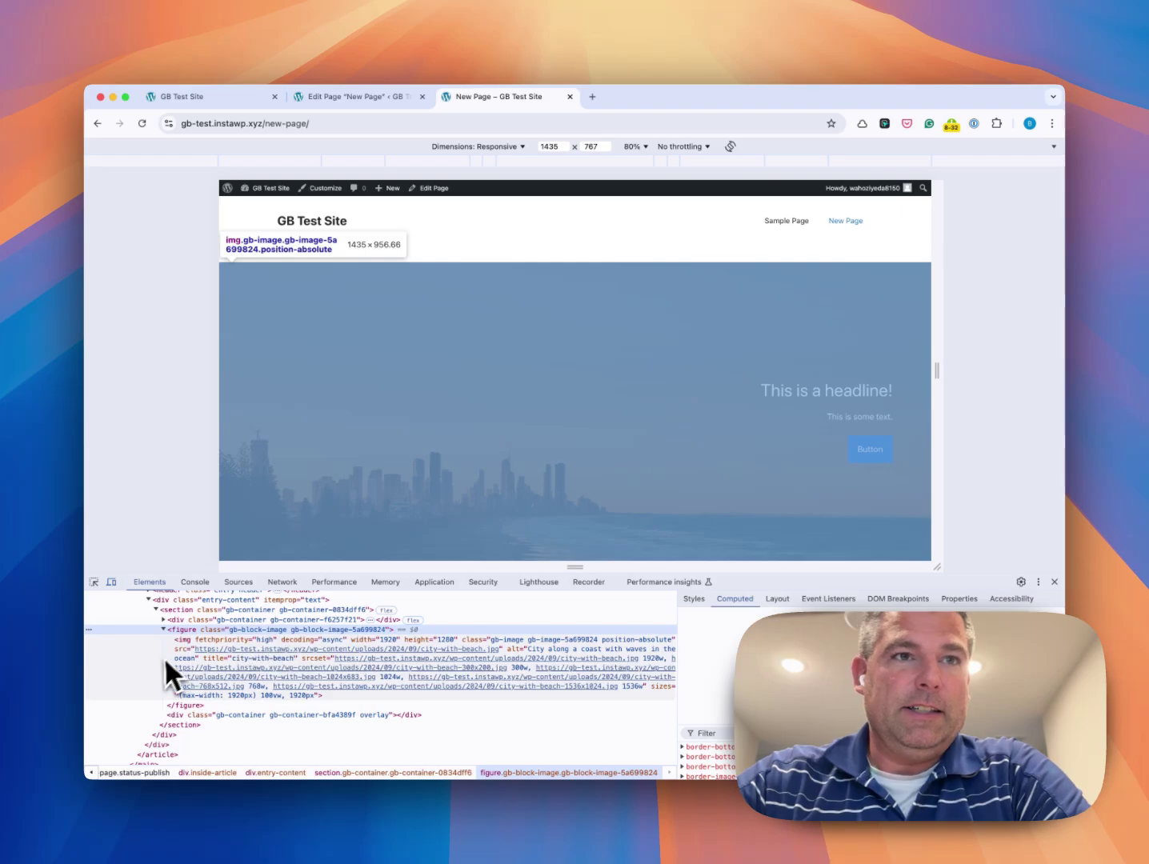
click(163, 630)
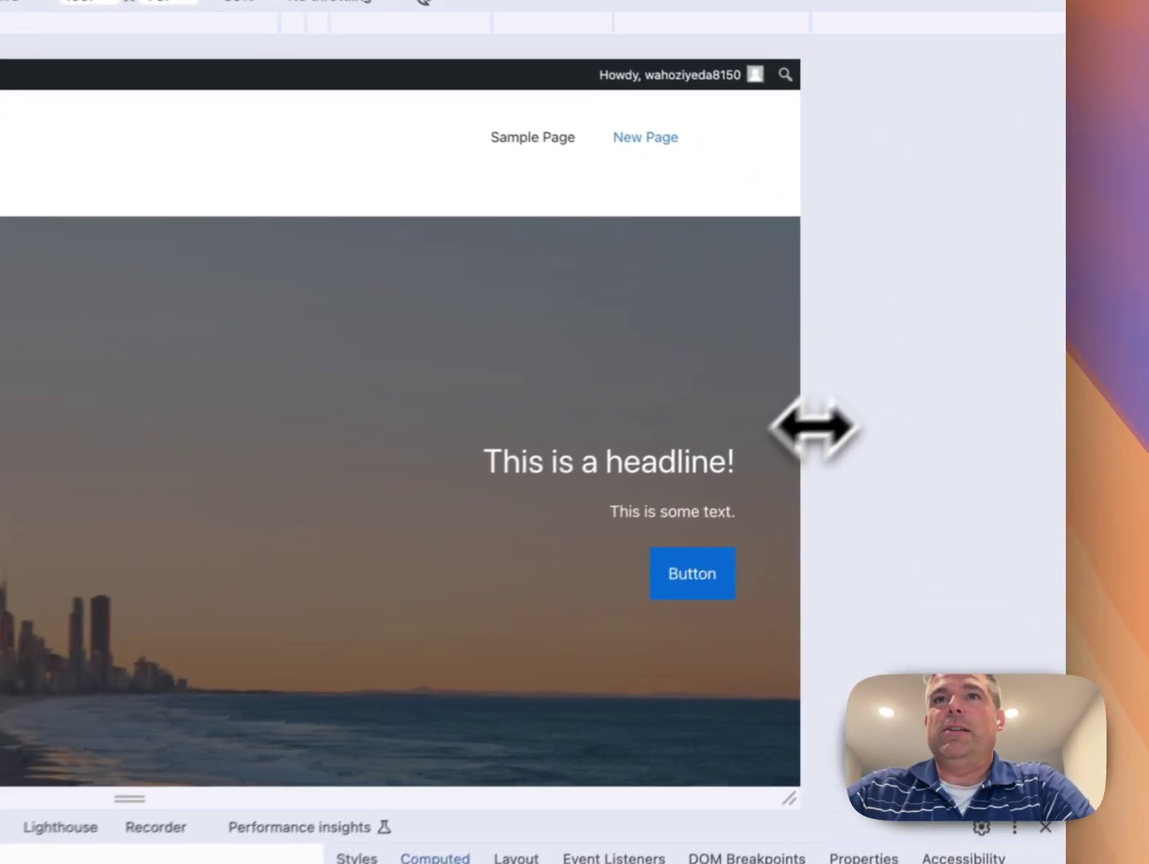
Step: Check the hero's responsiveness by resizing the live preview between about 1547 px and 360 px wide, and close the inspector
drag(814, 429, 1148, 450)
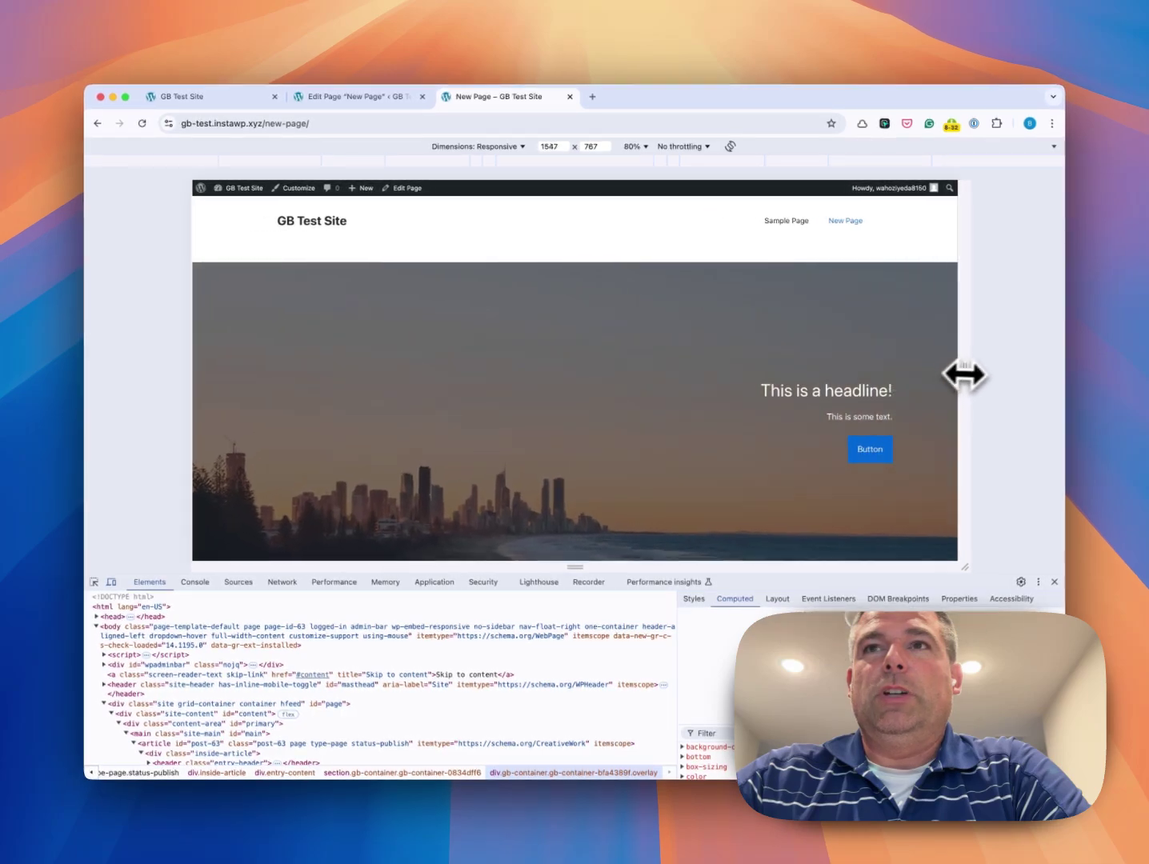
drag(965, 374, 749, 312)
drag(674, 304, 902, 383)
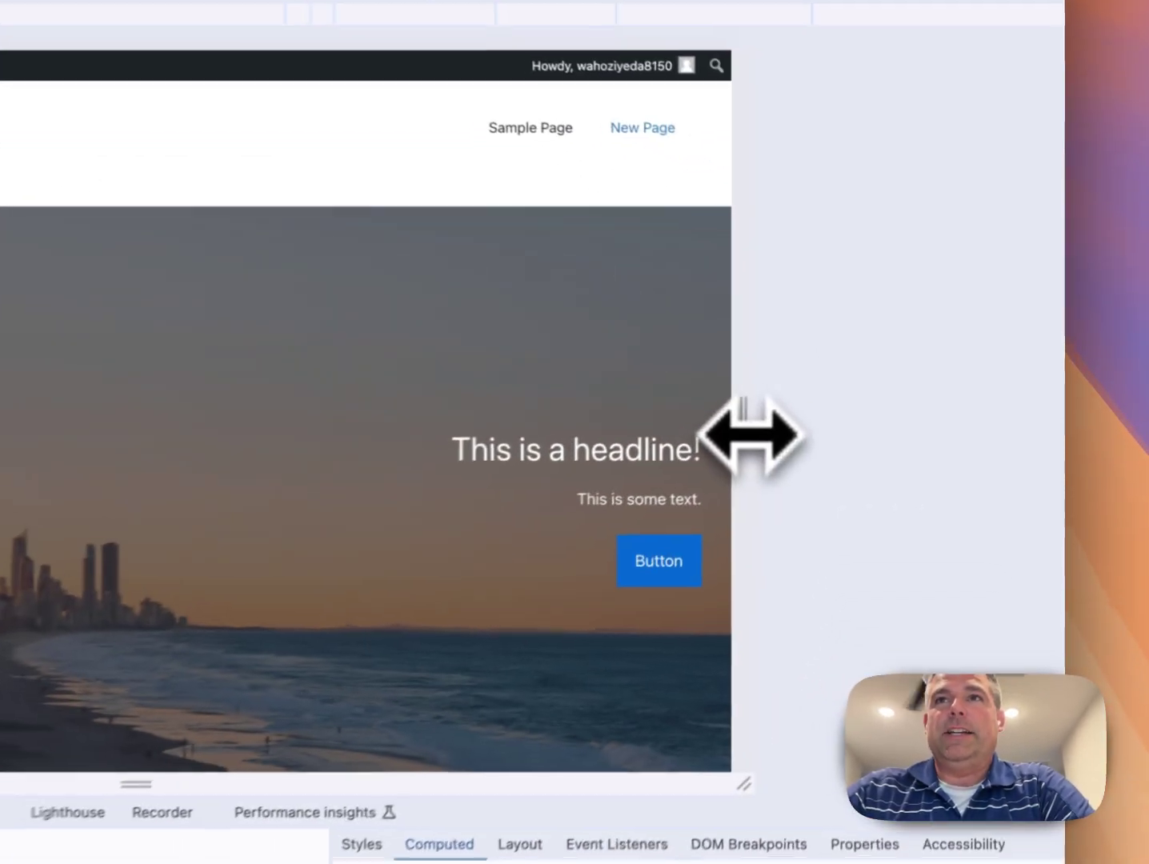
drag(751, 437, 615, 360)
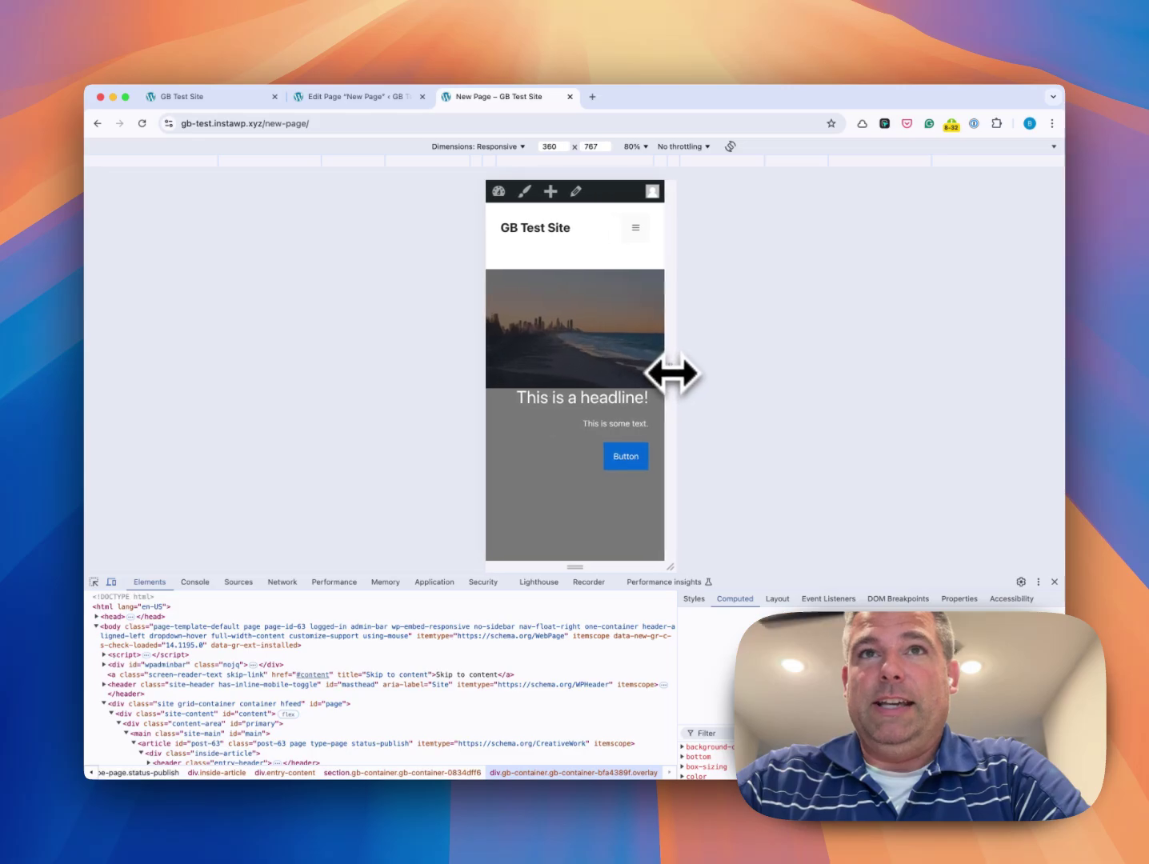
drag(737, 398, 814, 408)
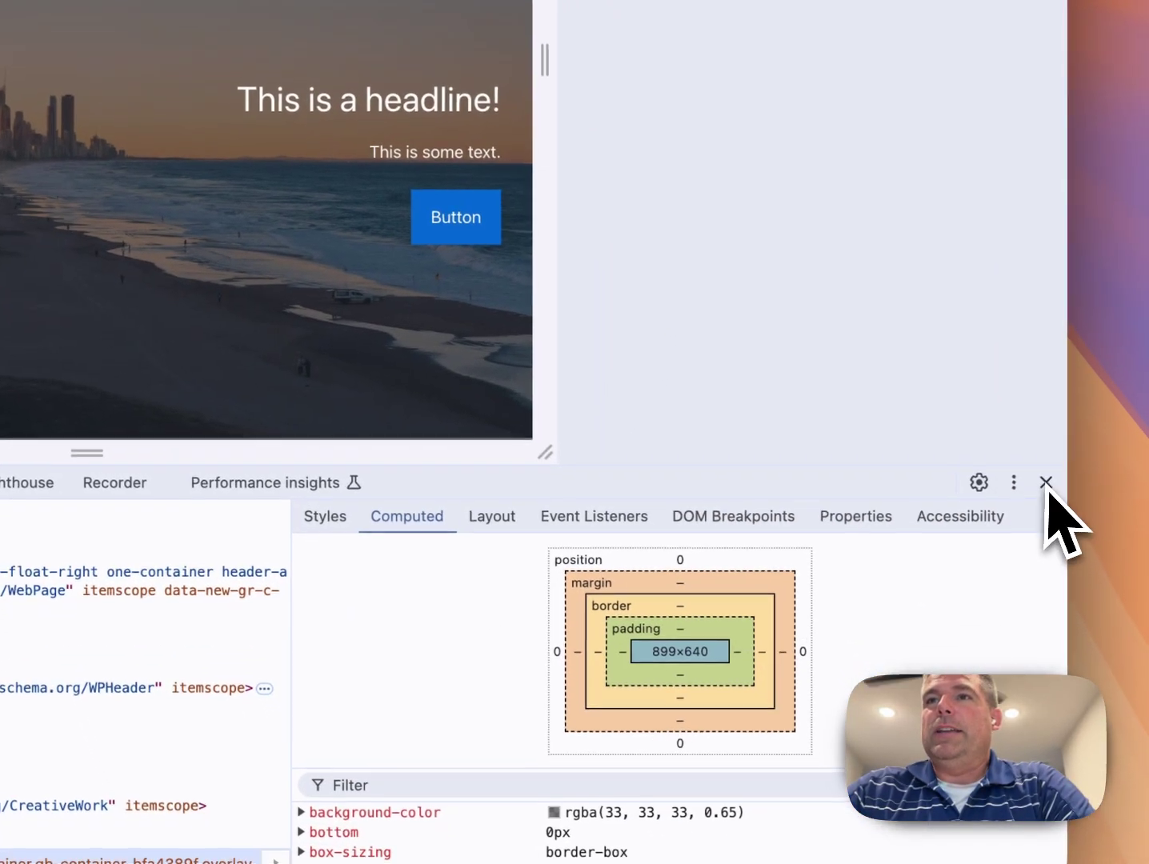
click(1065, 531)
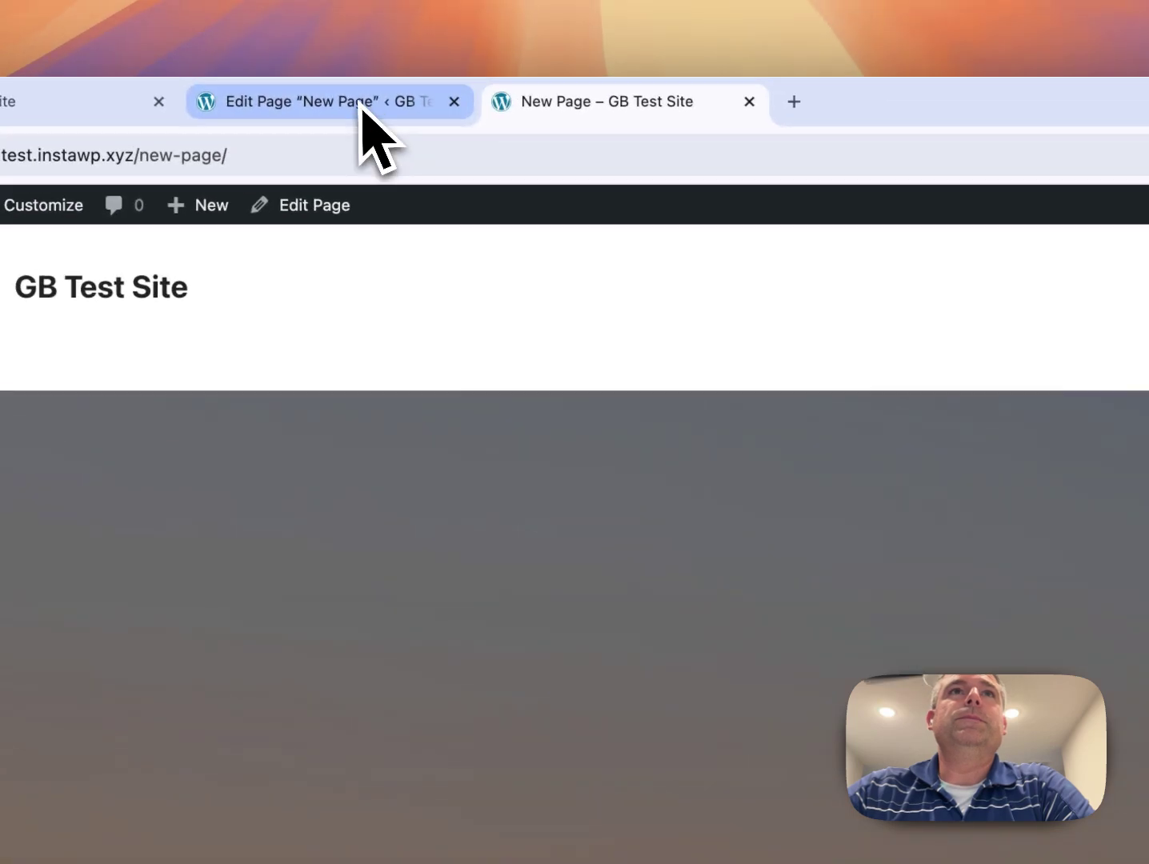
Step: In the page editor, set the hero Section container's tablet height to 60 rem and check its mobile sizing
click(257, 34)
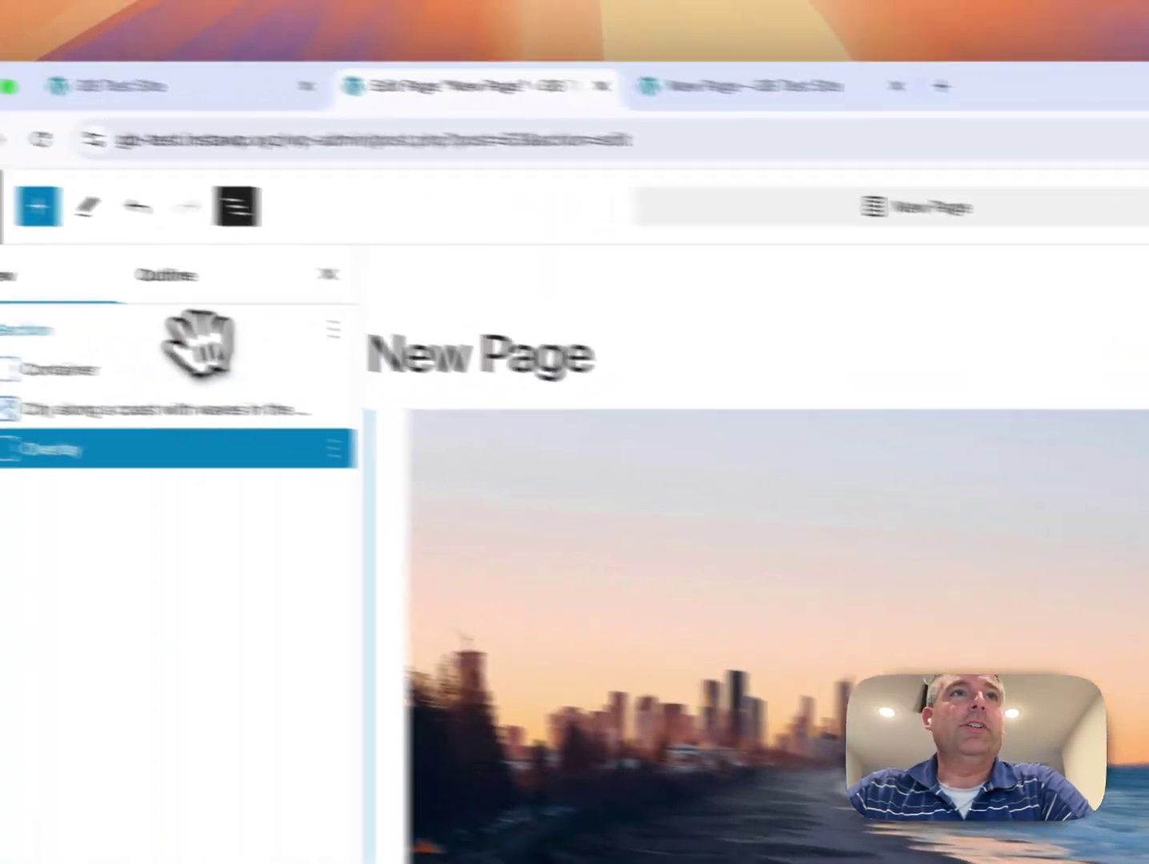
click(196, 331)
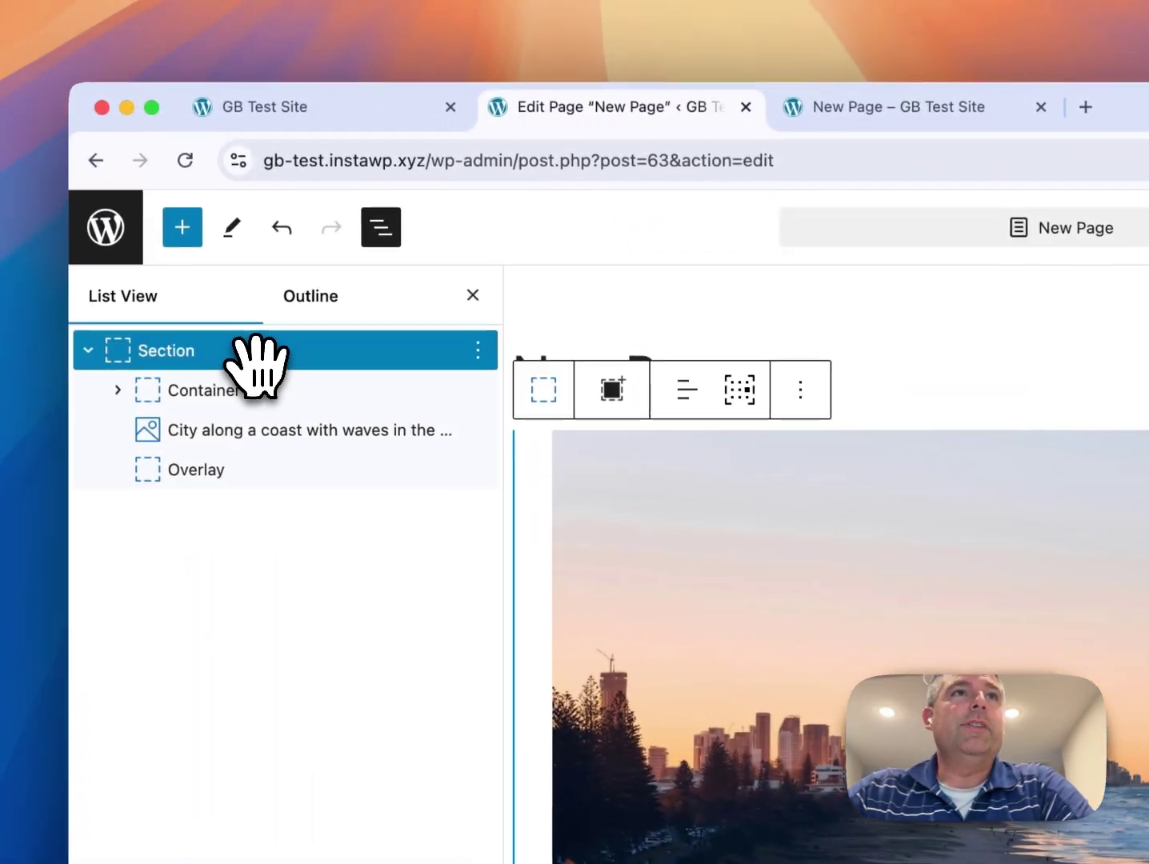
scroll(939, 356, up, 10)
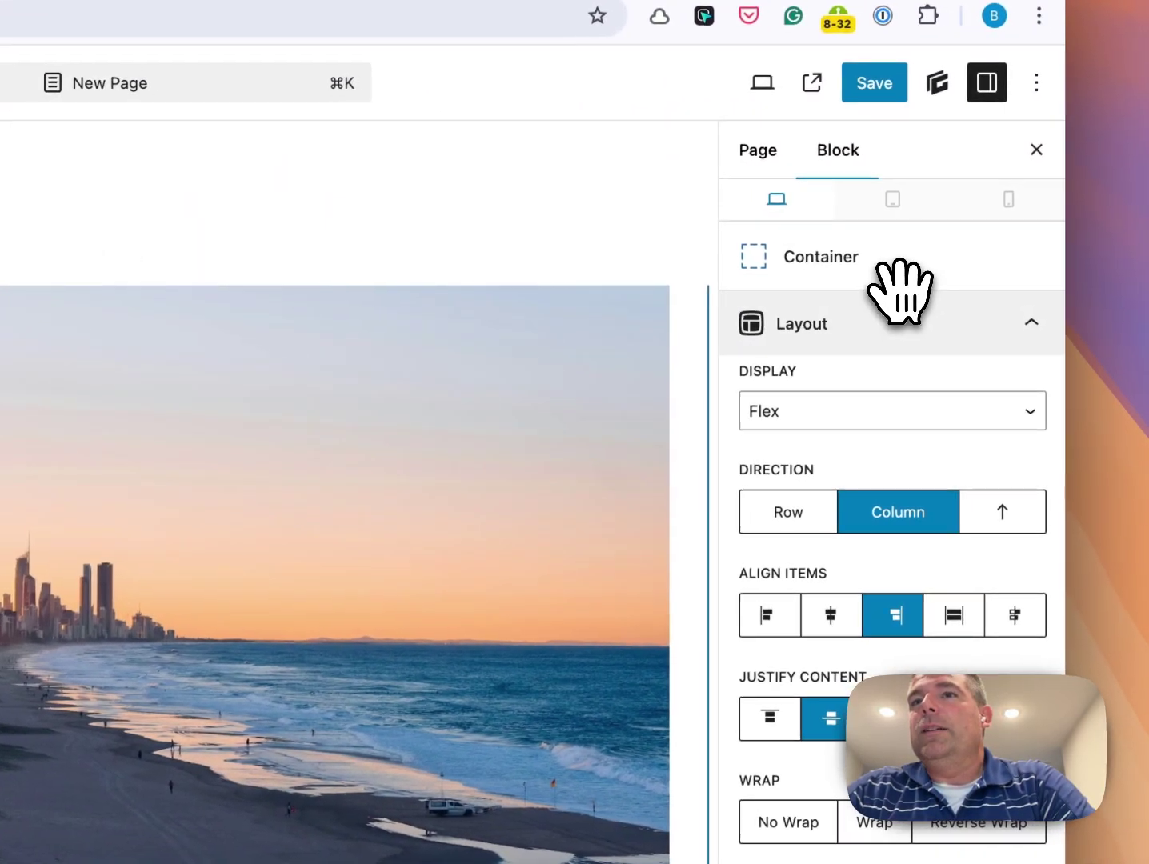
scroll(907, 633, down, 5)
scroll(905, 673, up, 5)
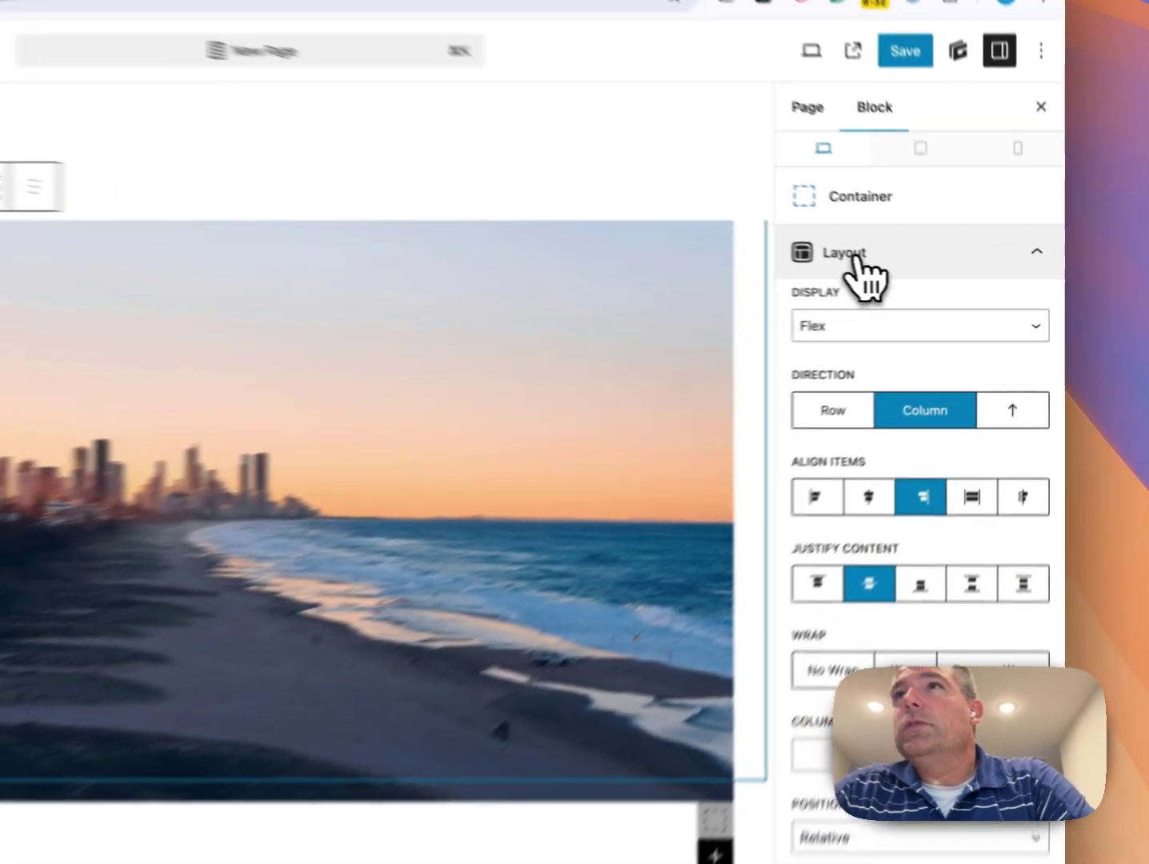
click(941, 278)
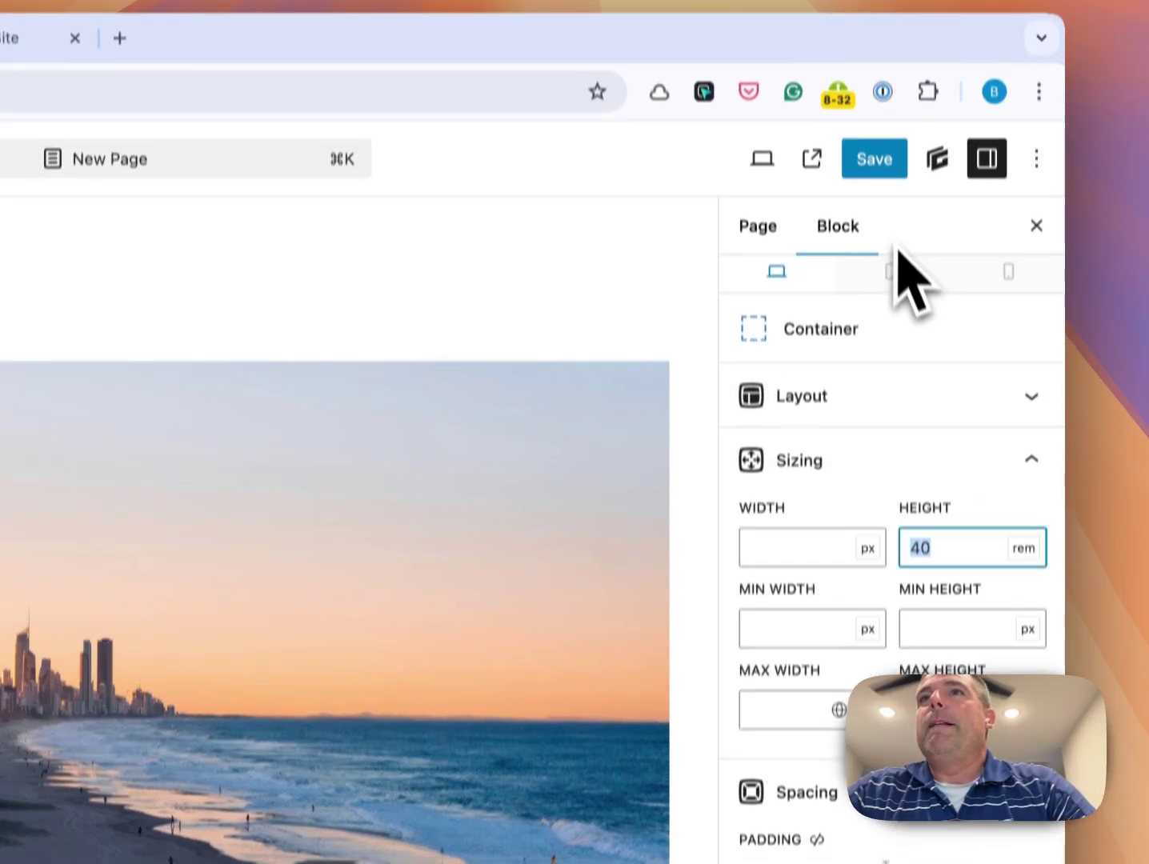
click(892, 211)
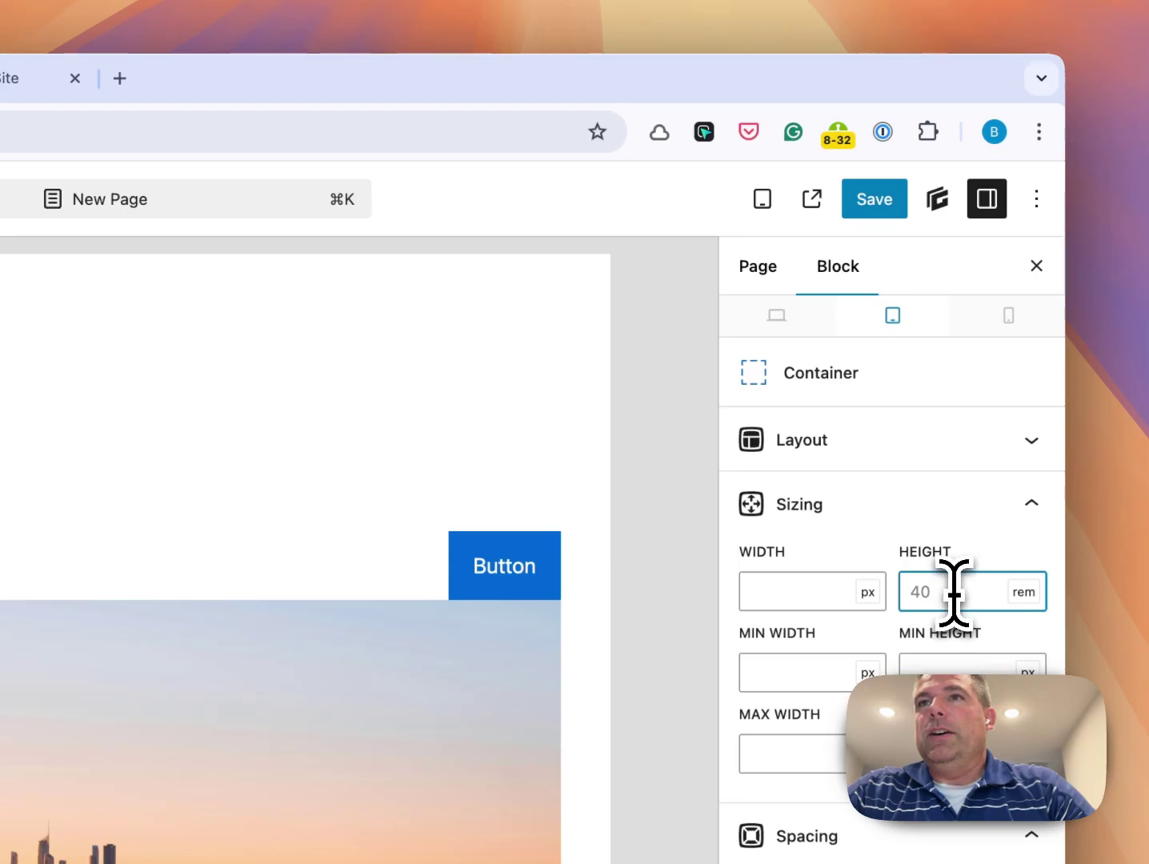
text(60)
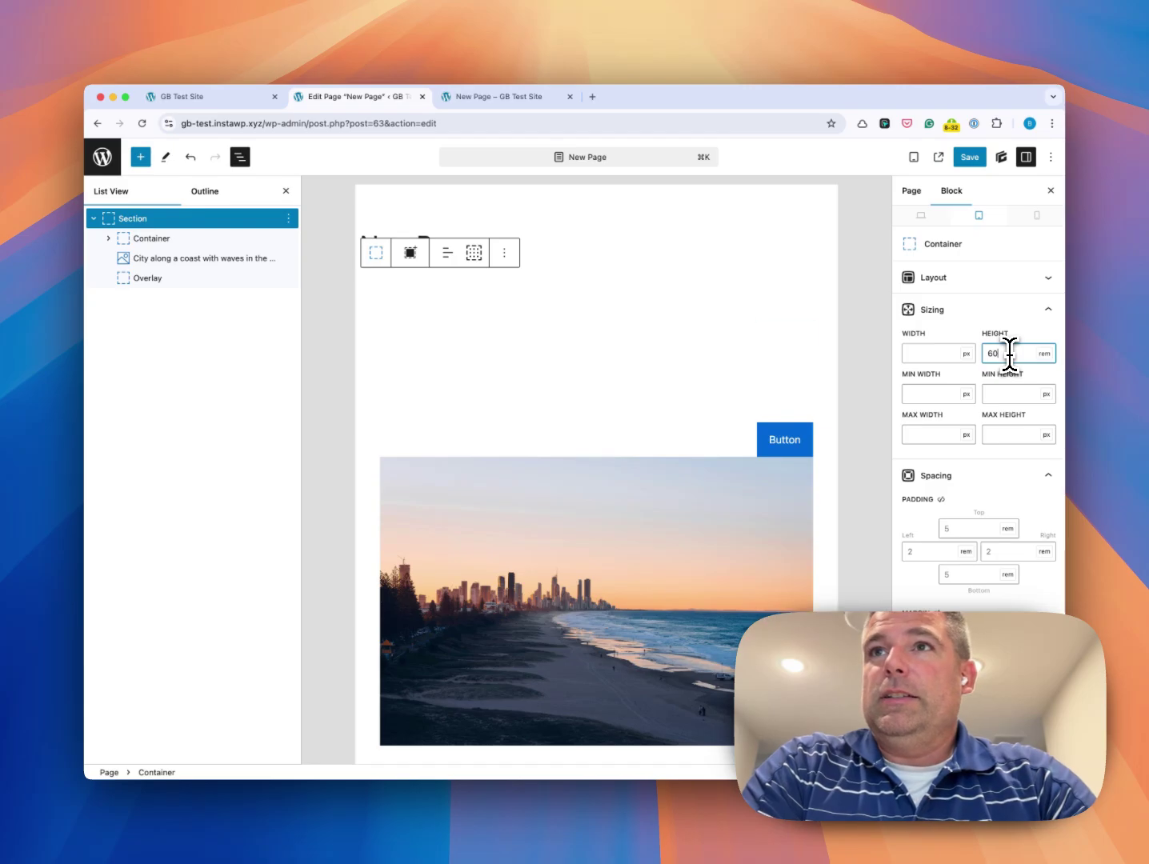
scroll(726, 405, down, 5)
scroll(717, 411, up, 3)
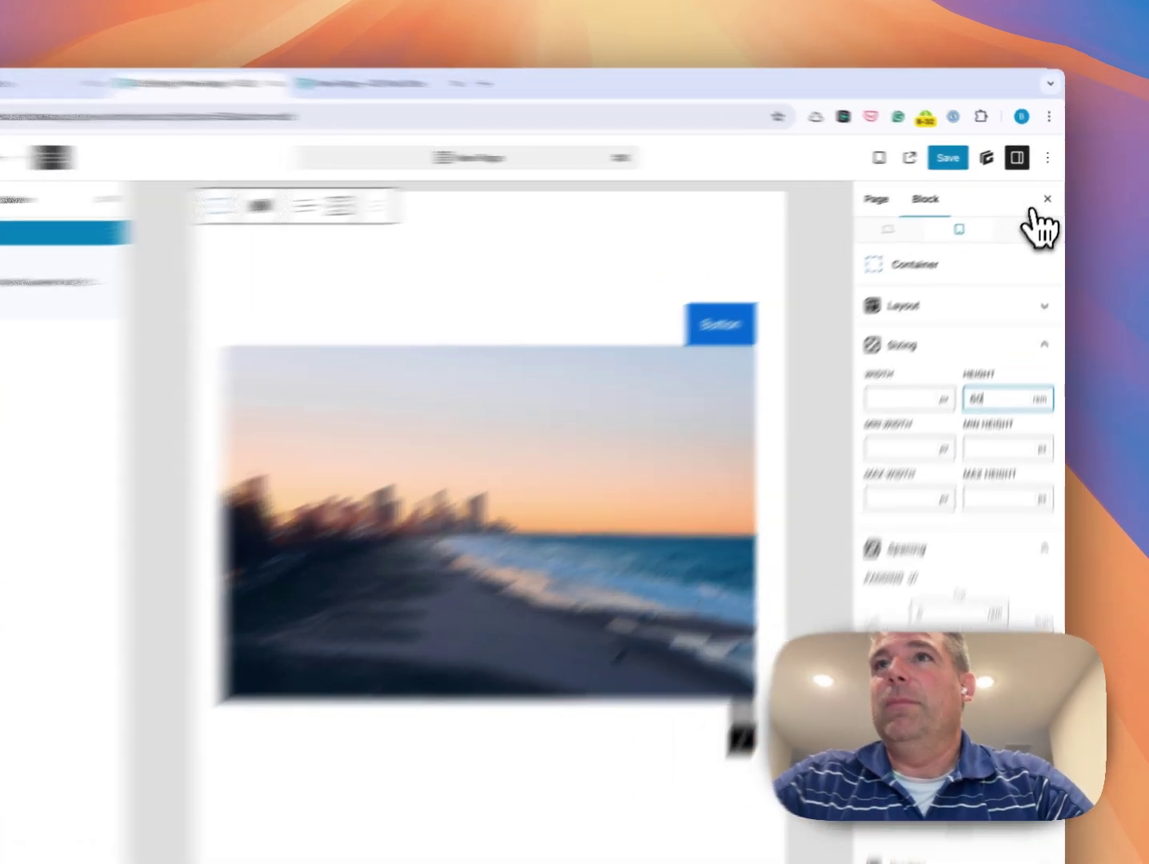
click(1037, 216)
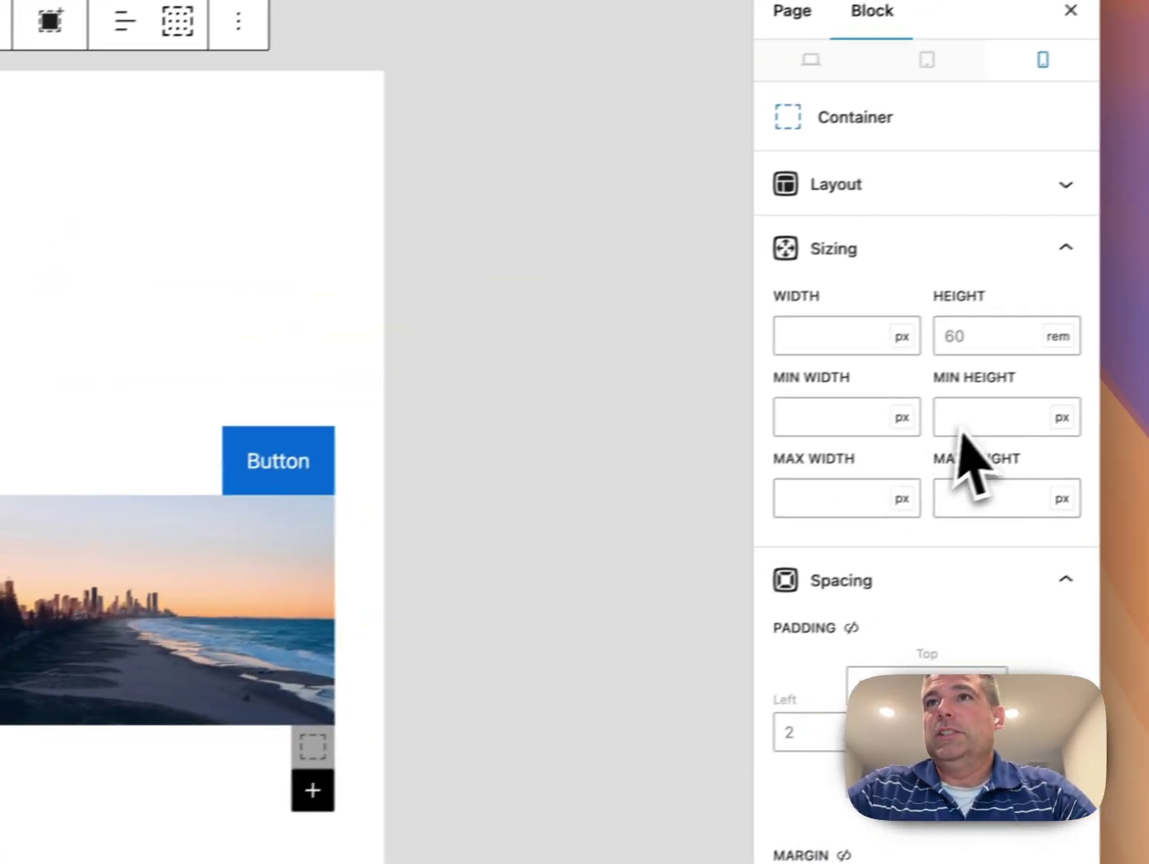
click(1142, 294)
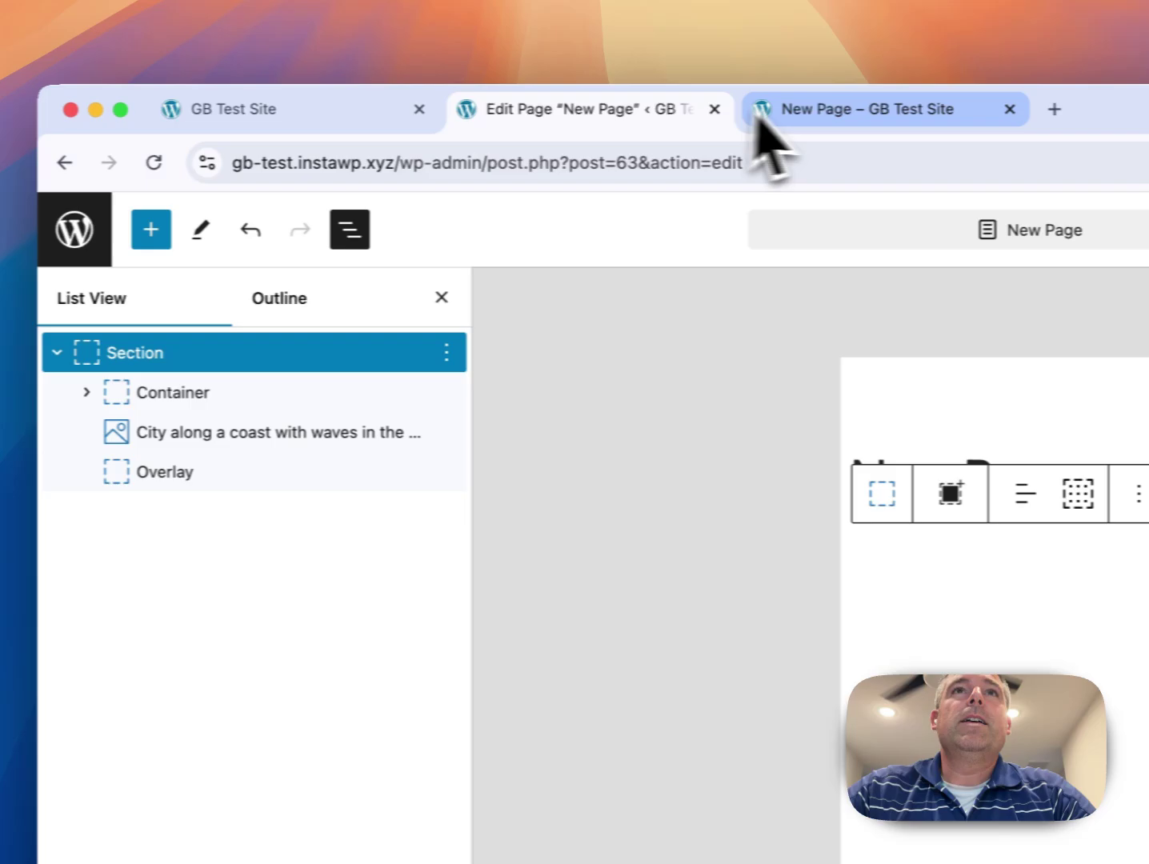
Step: Inspect the live page and check the hero by resizing the responsive preview between about 377 px and 1070 px wide
click(757, 116)
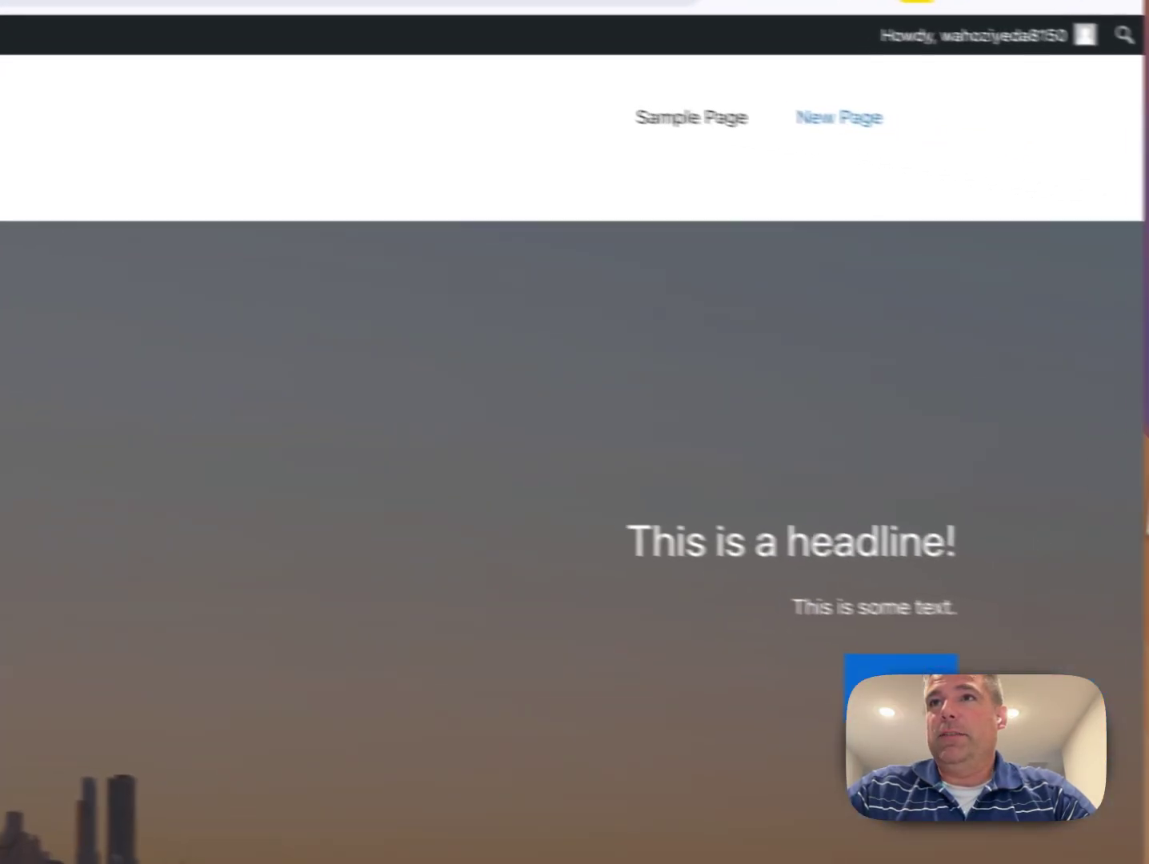
drag(1073, 457, 1048, 459)
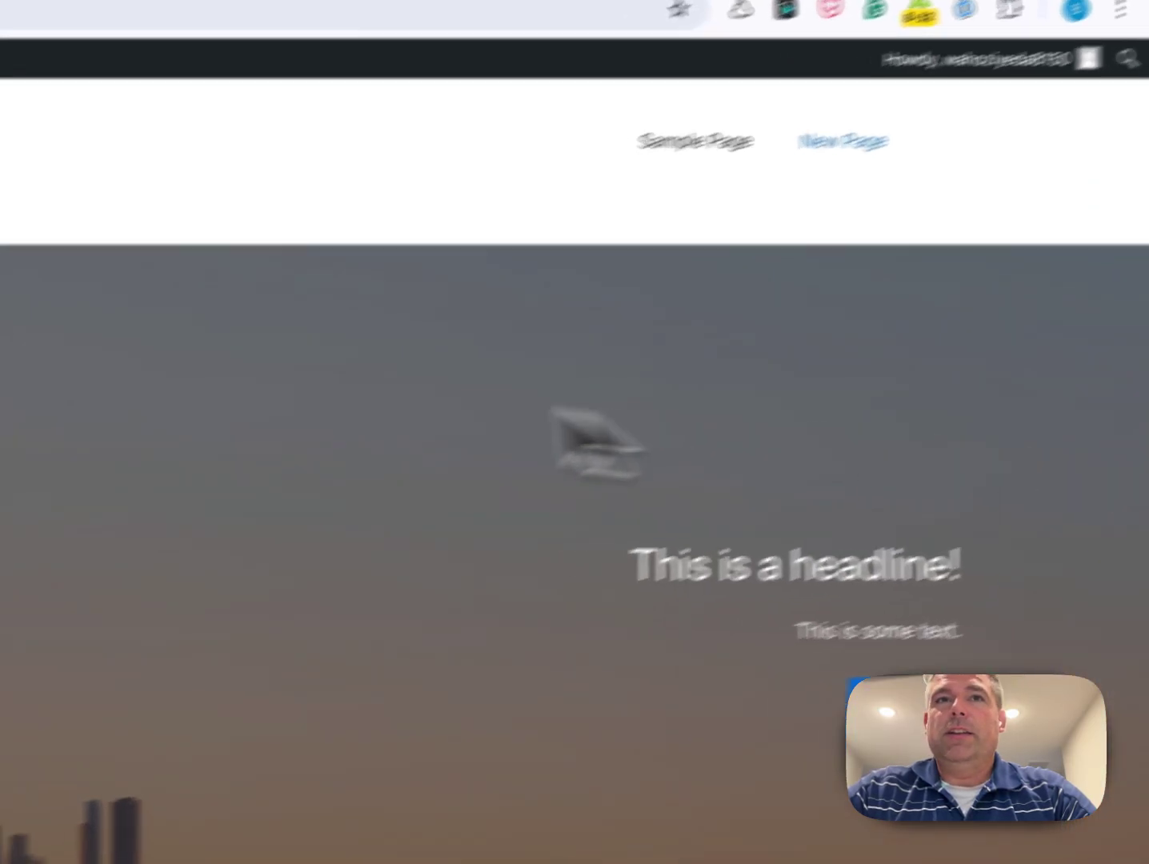
right_click(65, 391)
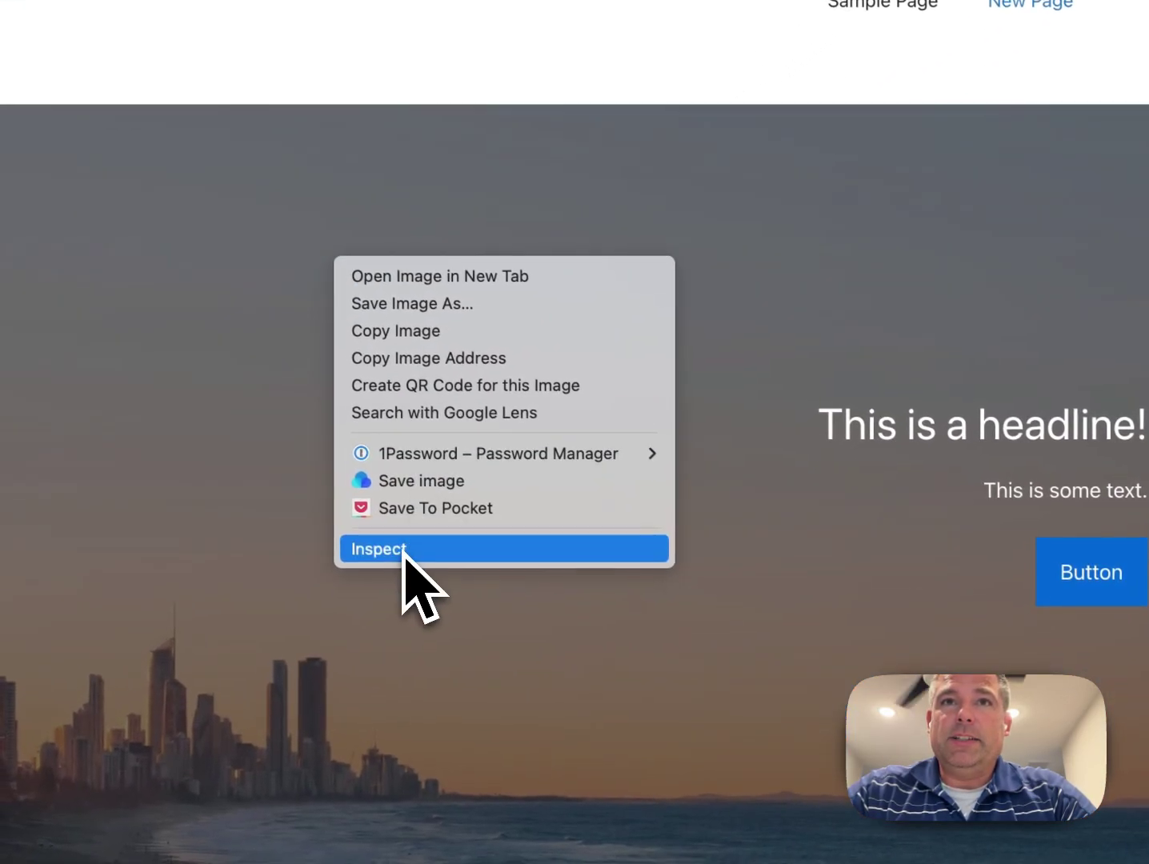
click(403, 552)
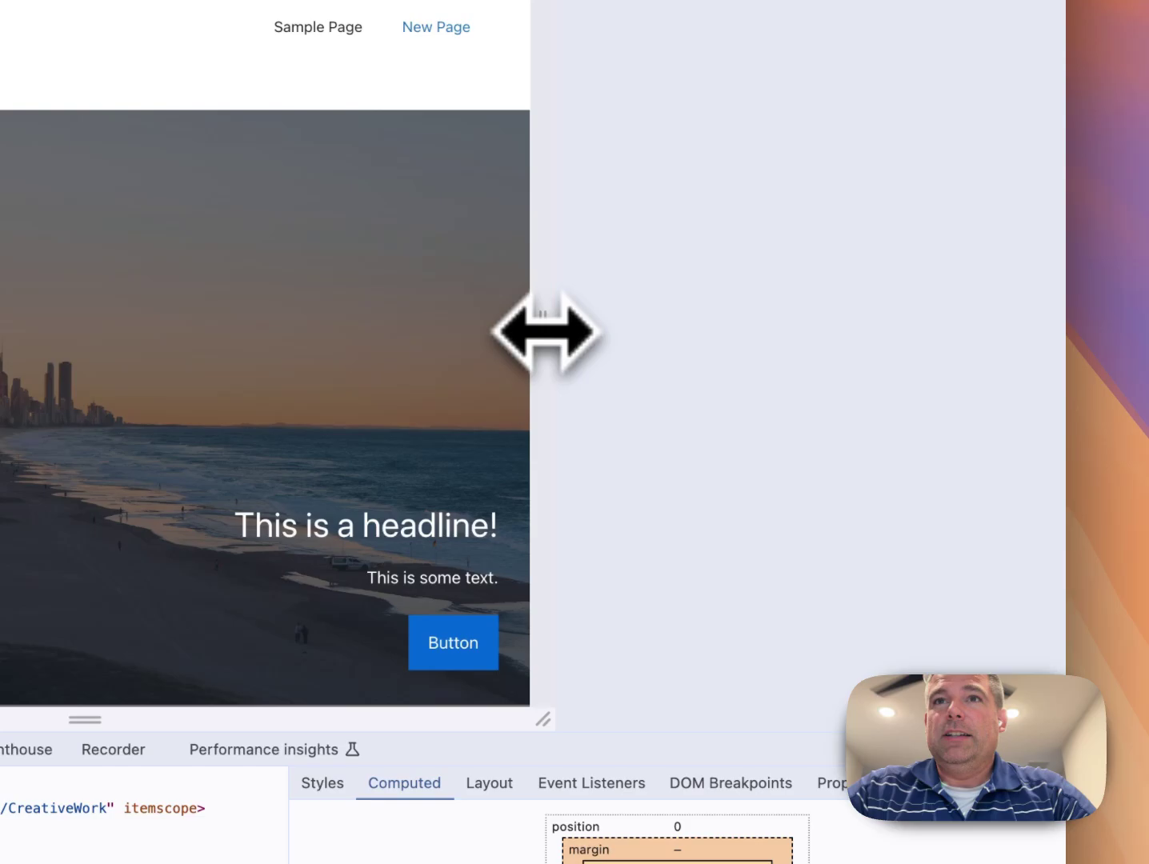
drag(544, 331, 281, 431)
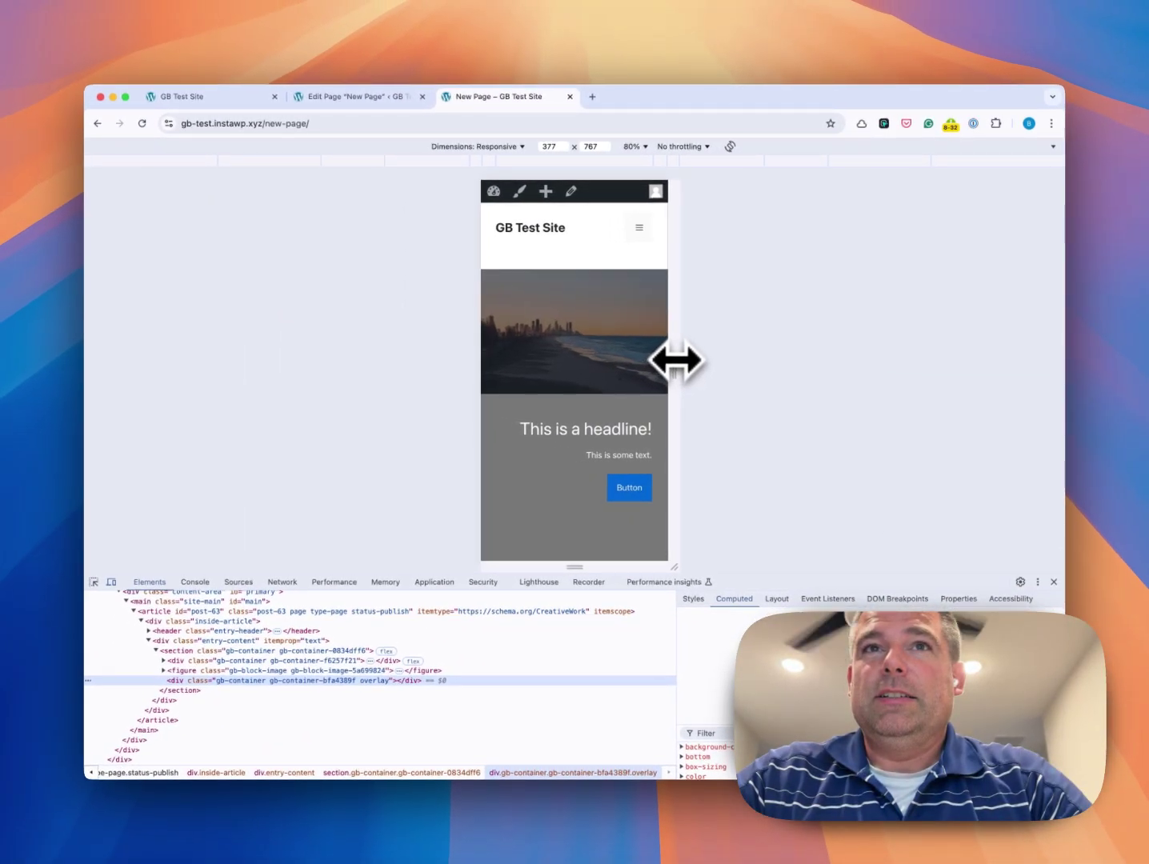
drag(707, 368, 846, 404)
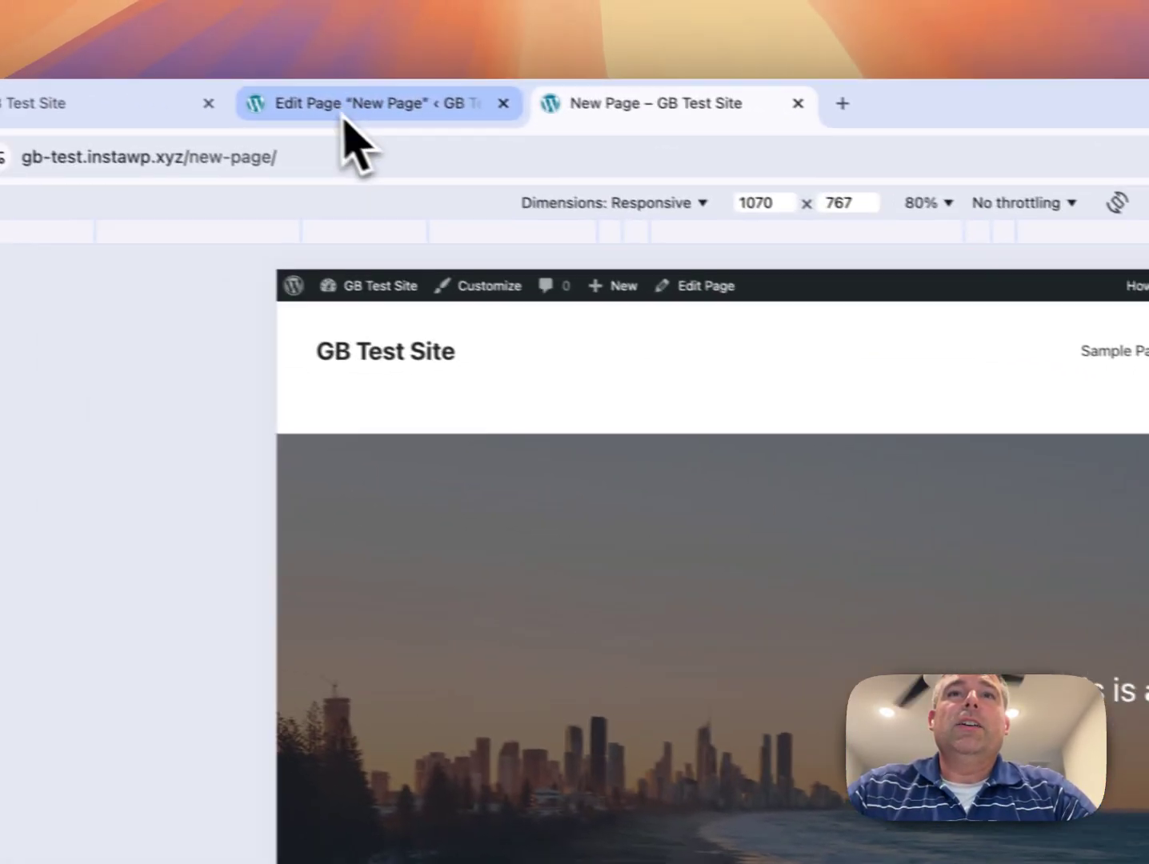
Step: In the page editor, set the hero image's object-fit to Cover for mobile and save the page
click(68, 62)
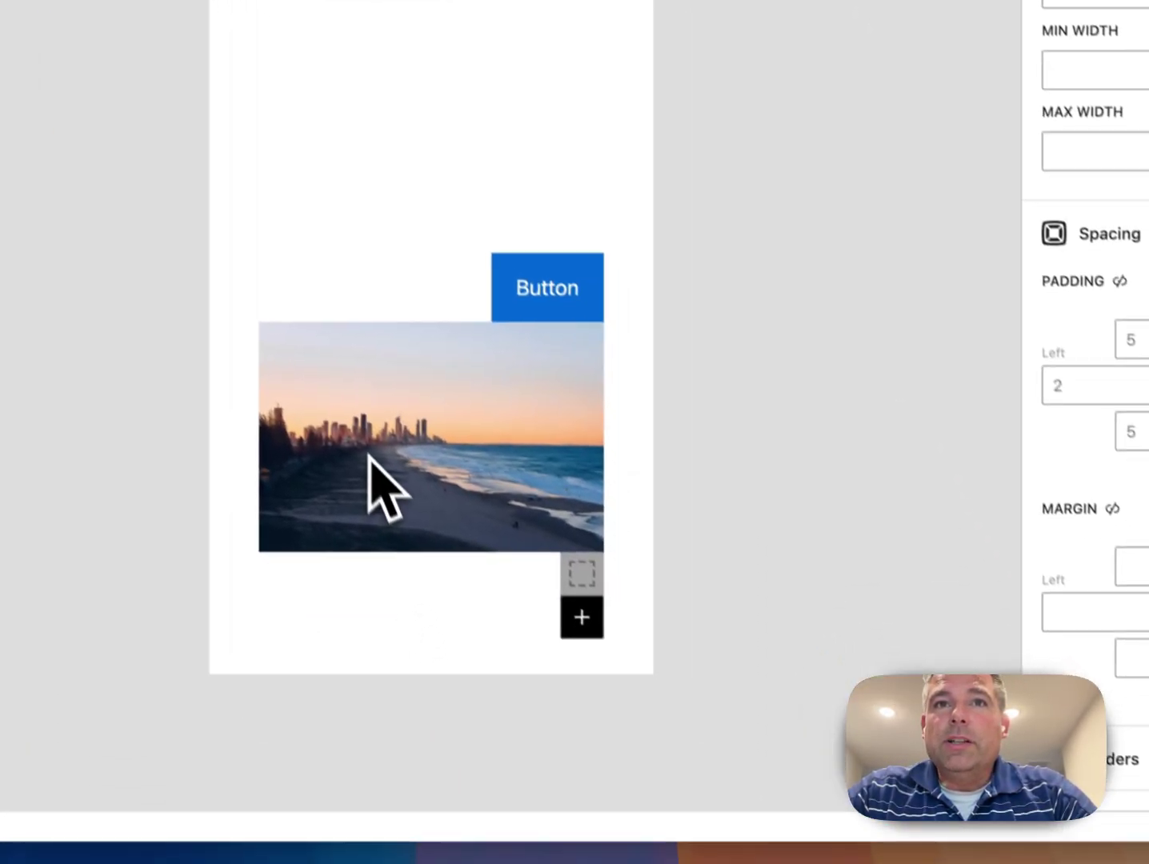
click(384, 484)
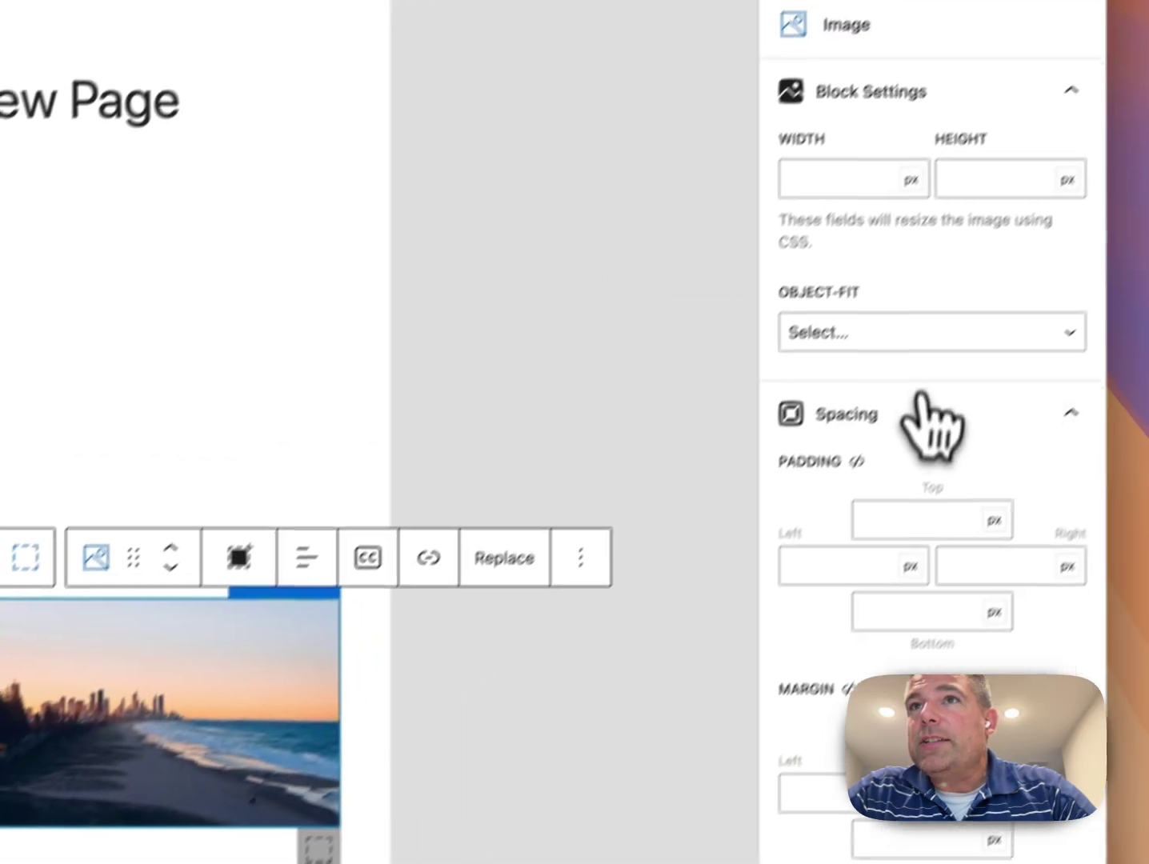
click(885, 376)
click(828, 469)
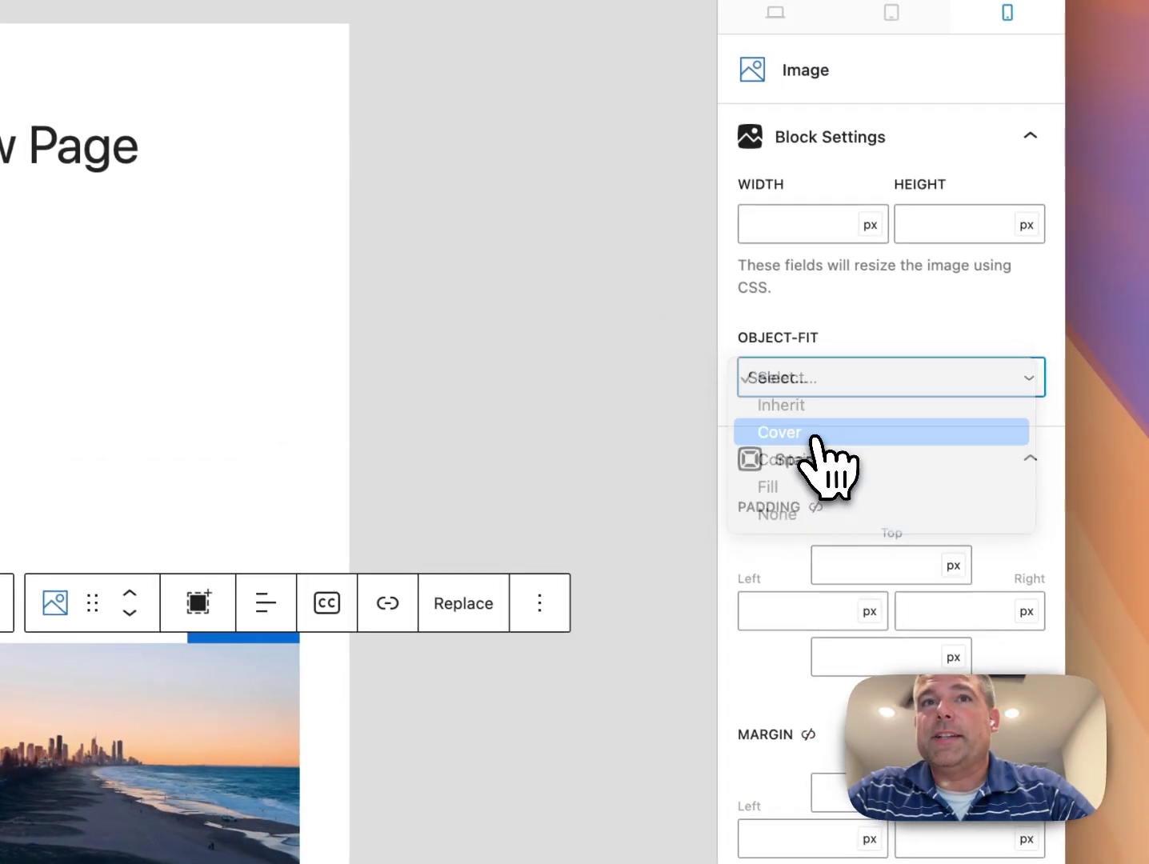
click(880, 212)
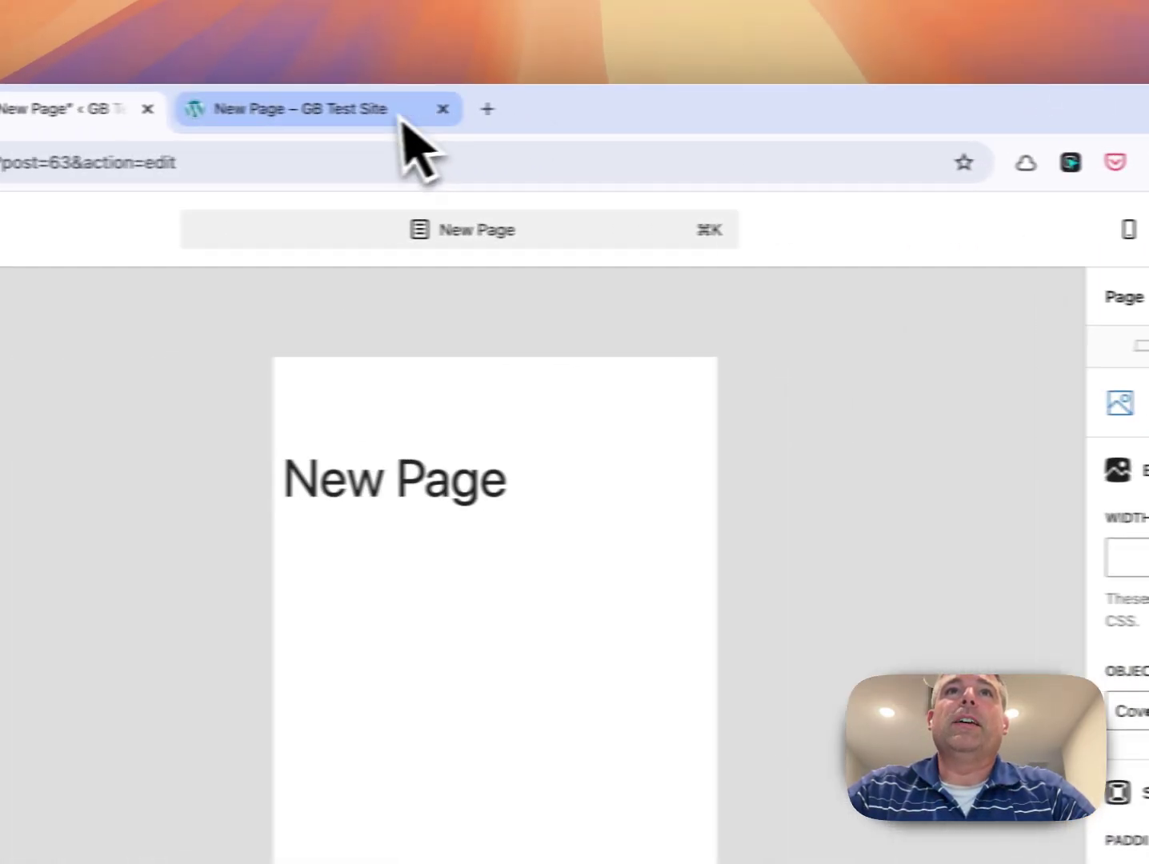
Step: Reload the live page and check the hero at widths from very narrow mobile to wide desktop, ending at 1159 px
click(43, 89)
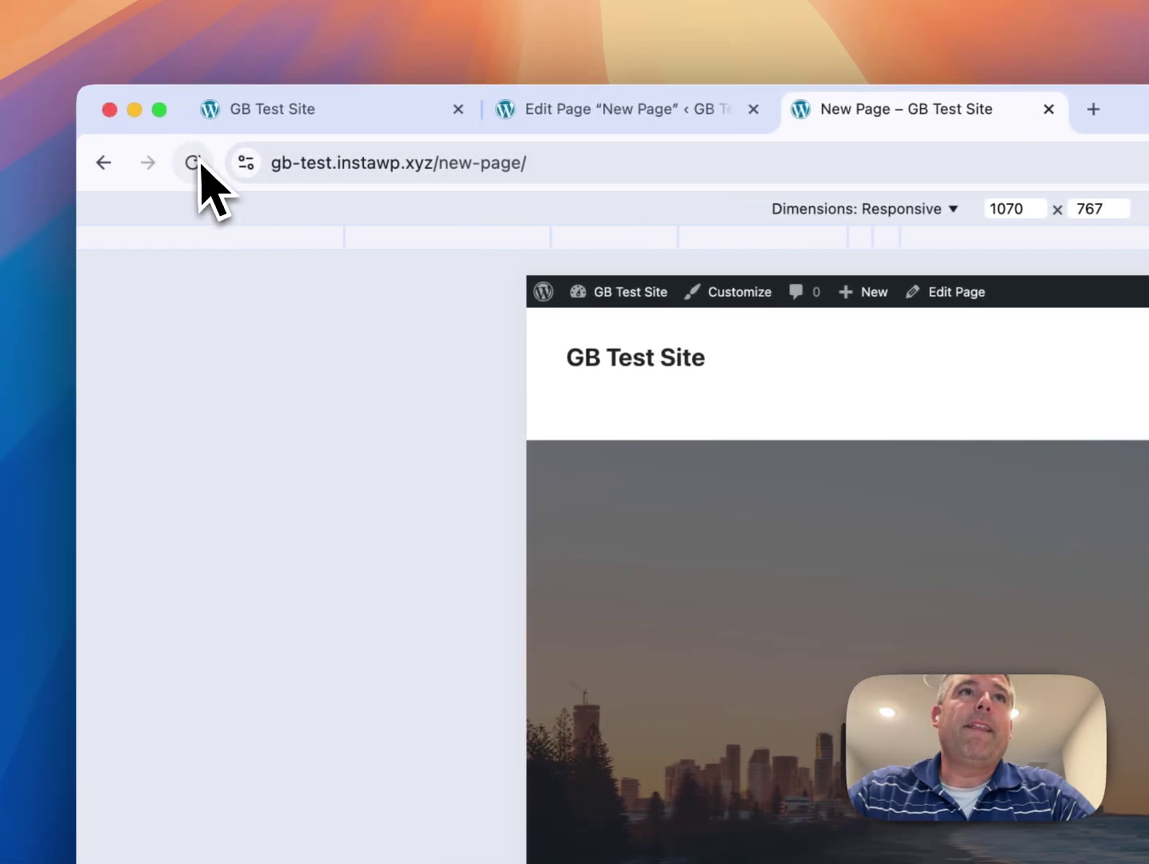
click(120, 162)
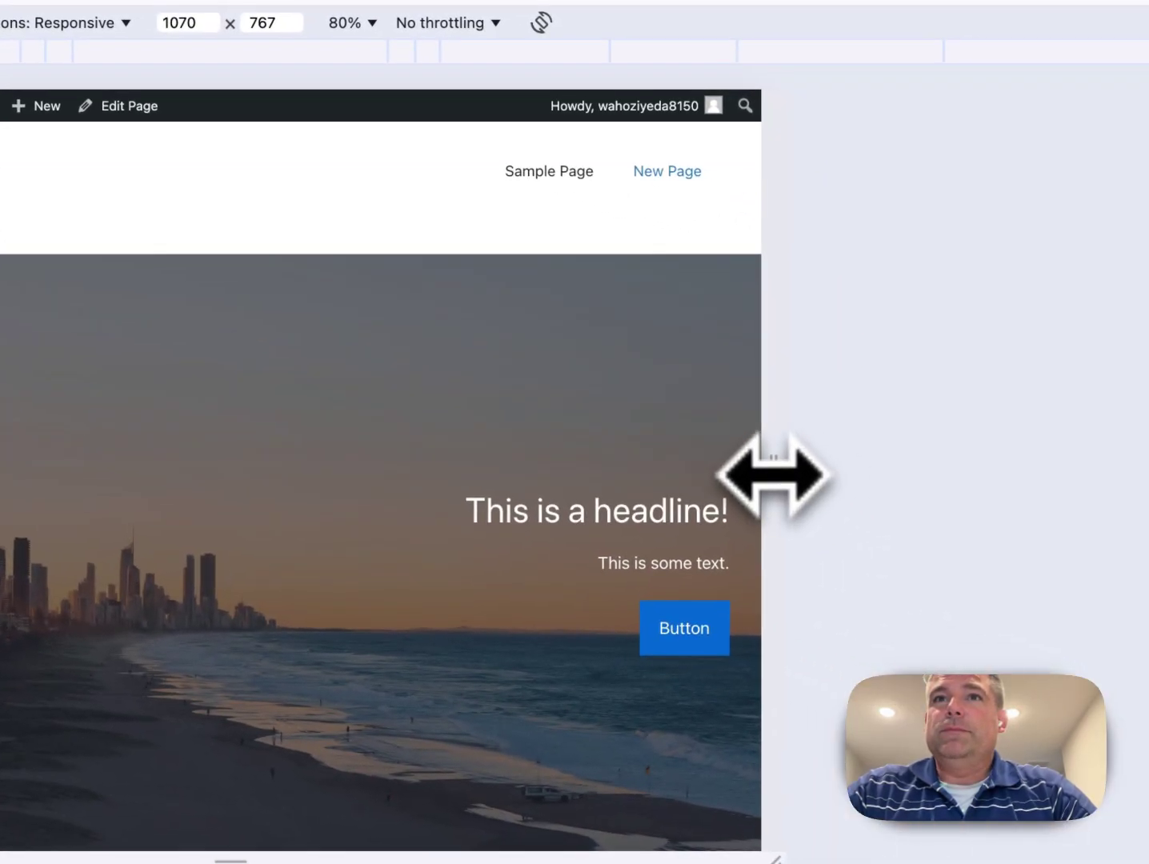
drag(783, 481, 266, 343)
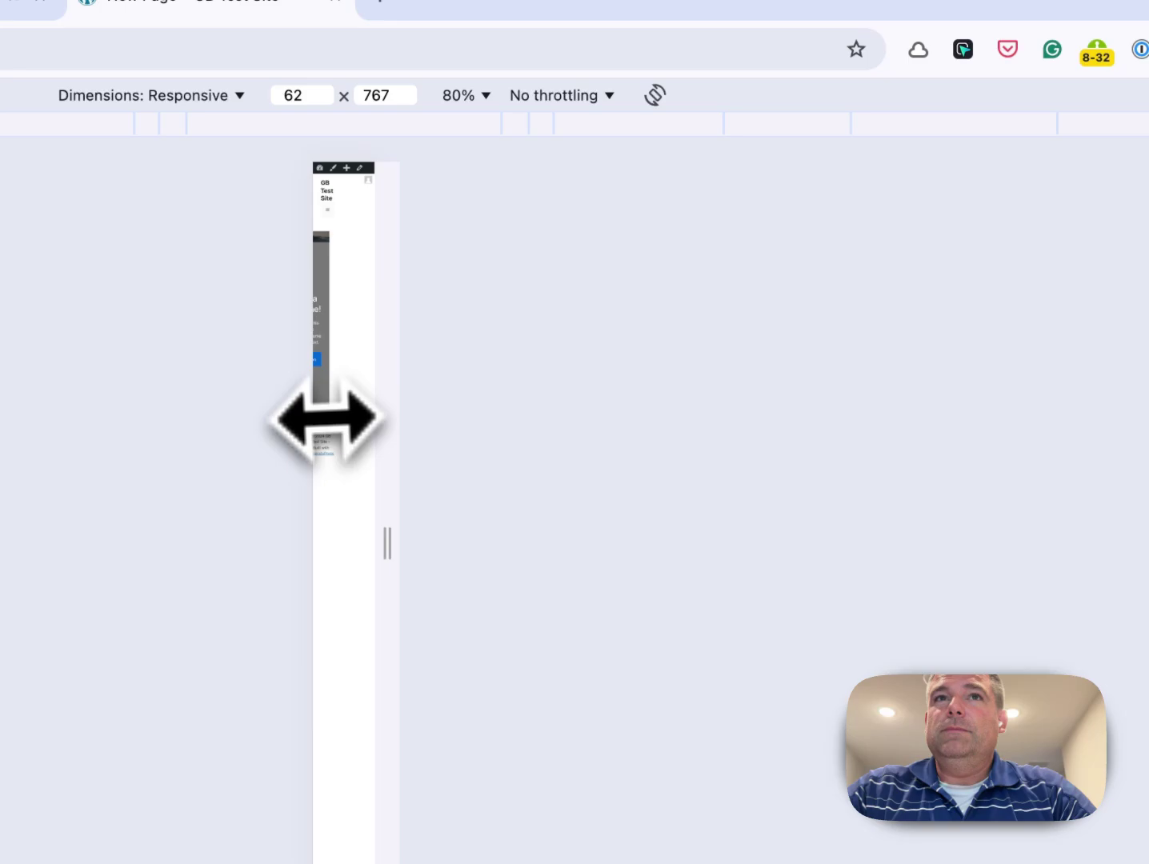
drag(326, 418, 785, 445)
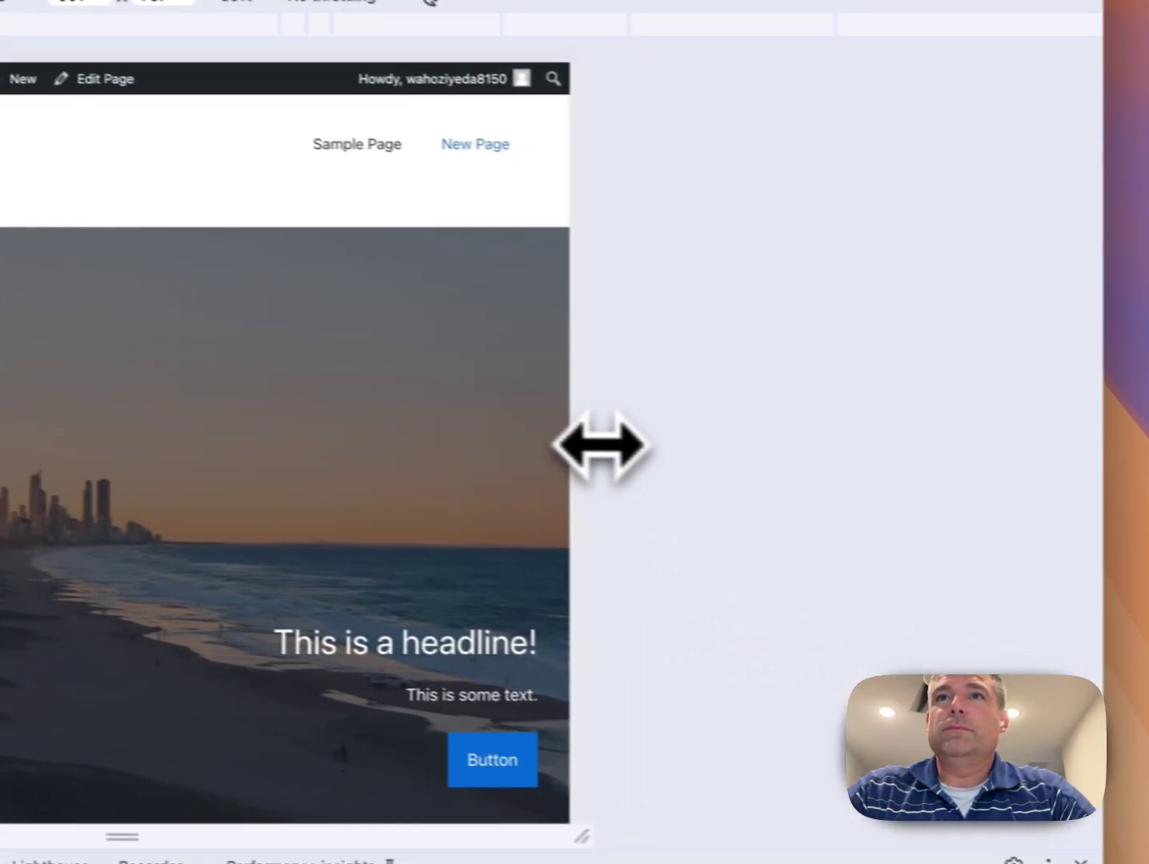
drag(601, 446, 929, 432)
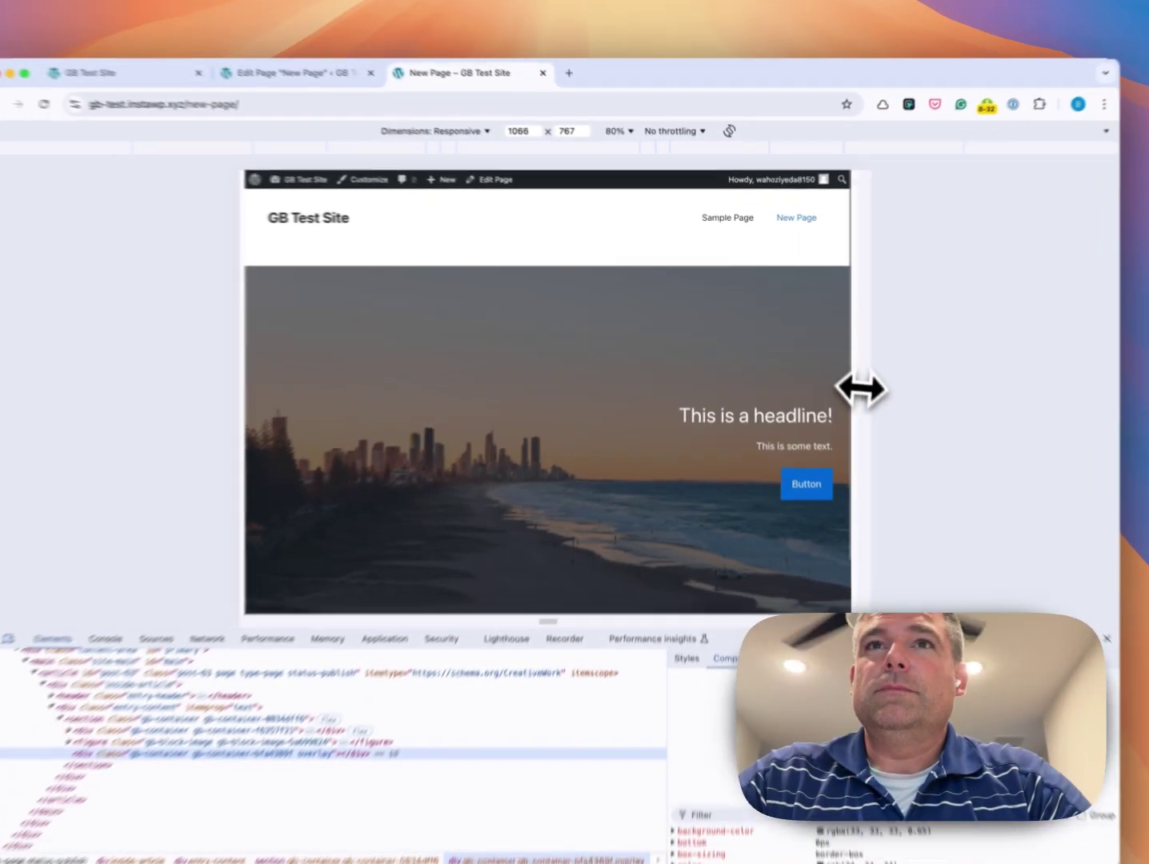
drag(861, 389, 919, 413)
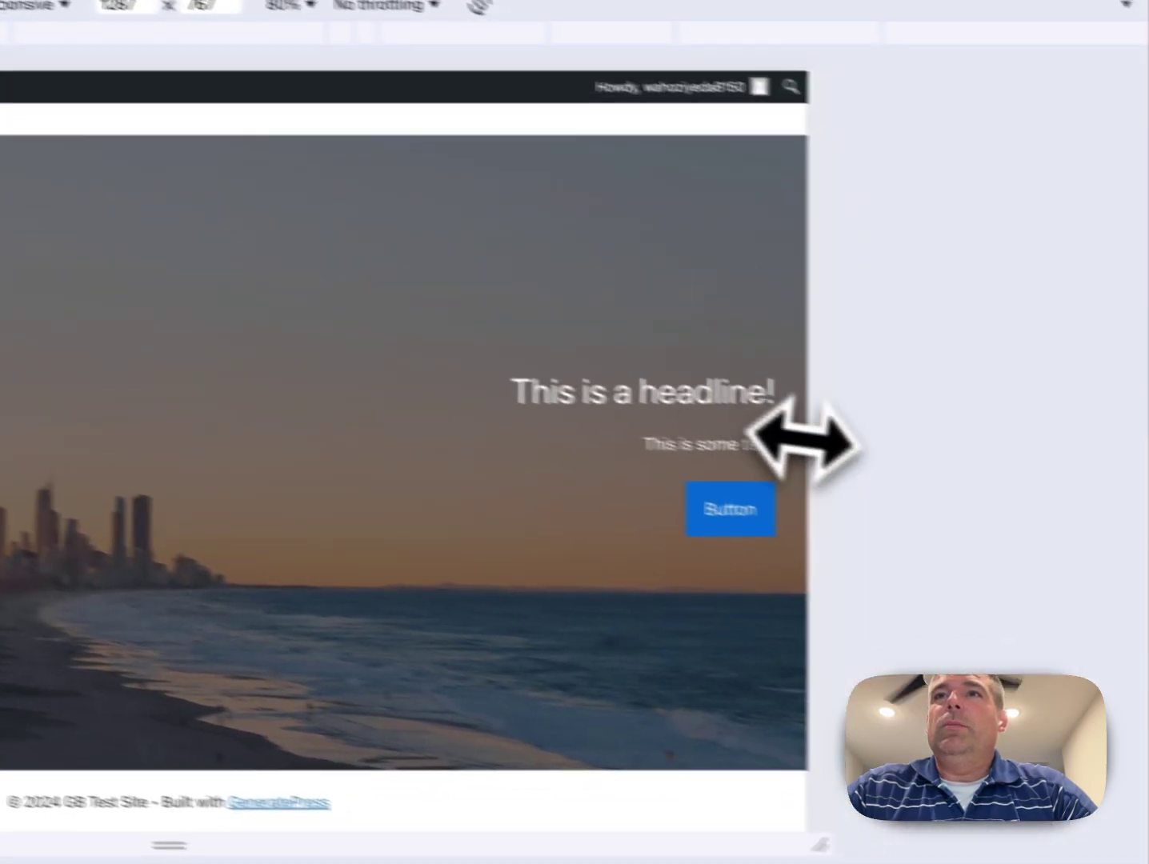
drag(803, 441, 766, 530)
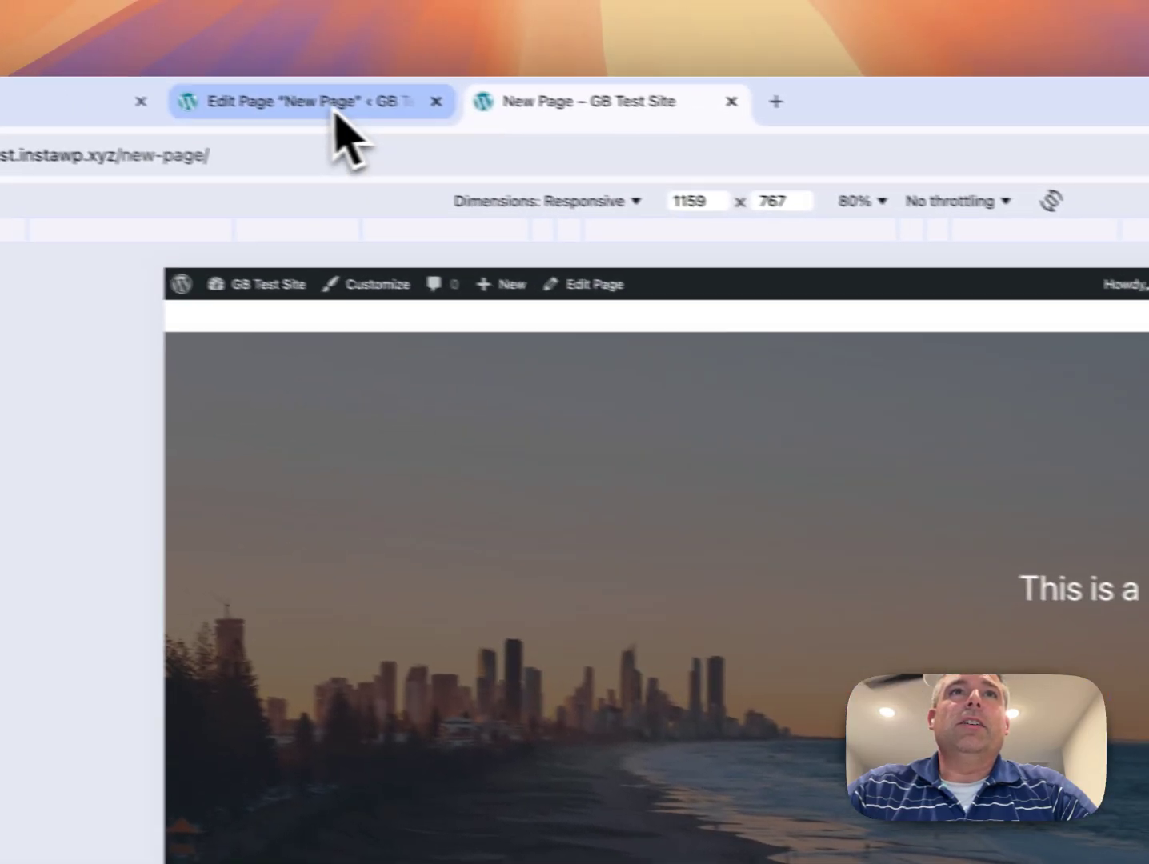
Step: In the page editor, set the hero image's height to 100% in the desktop settings and save the page
click(336, 116)
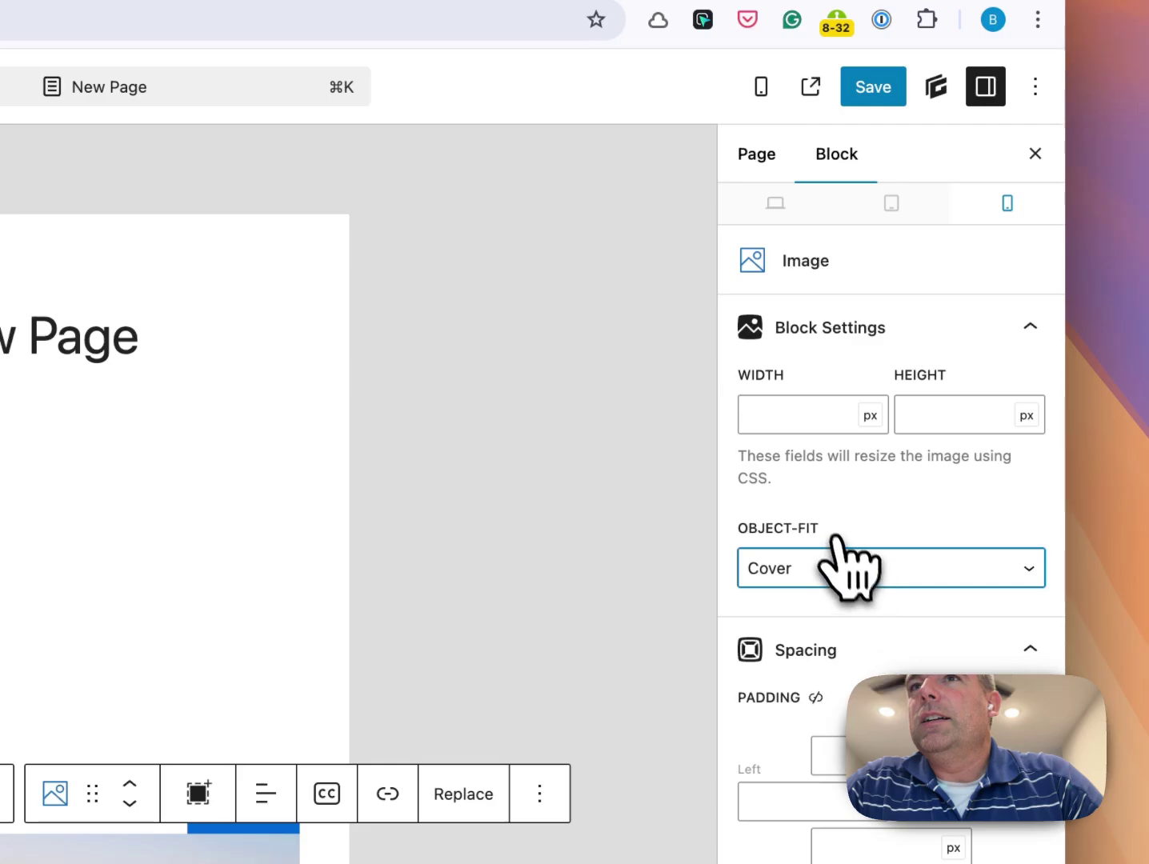
click(892, 200)
click(800, 208)
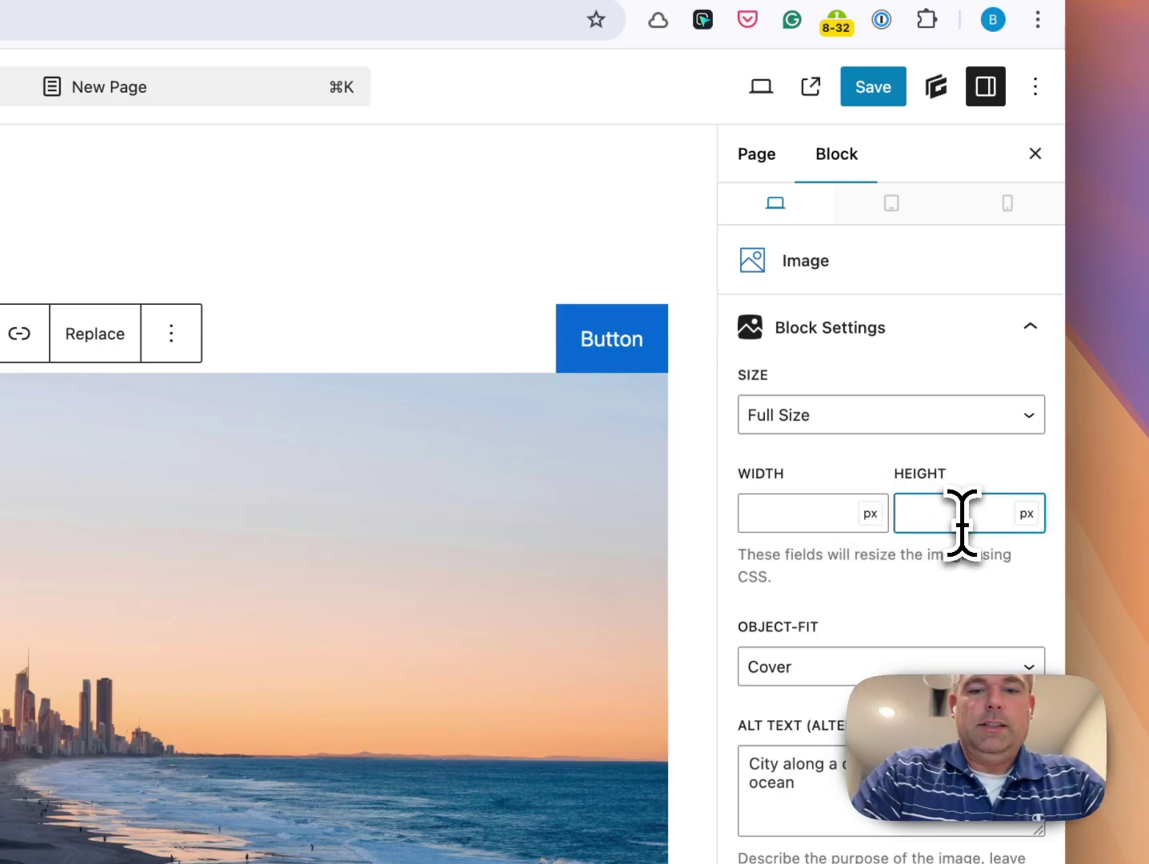
text(100%)
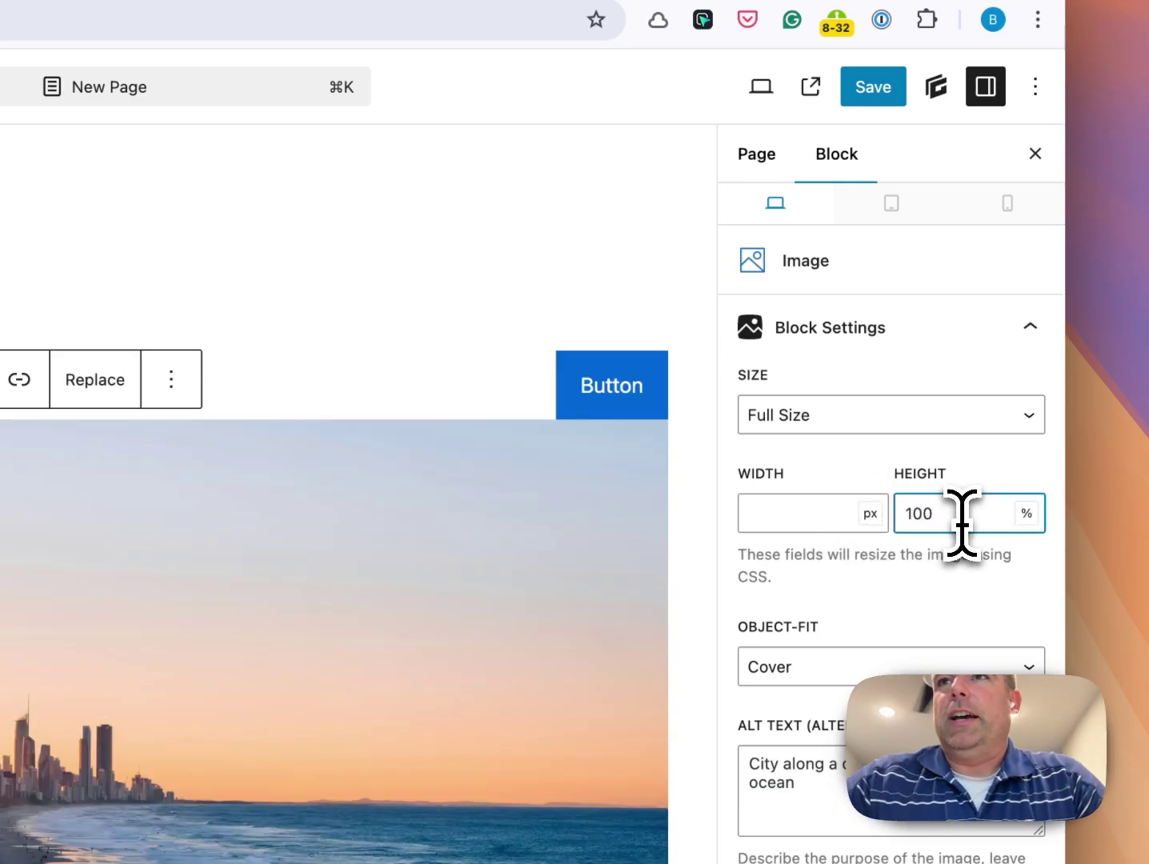
click(873, 87)
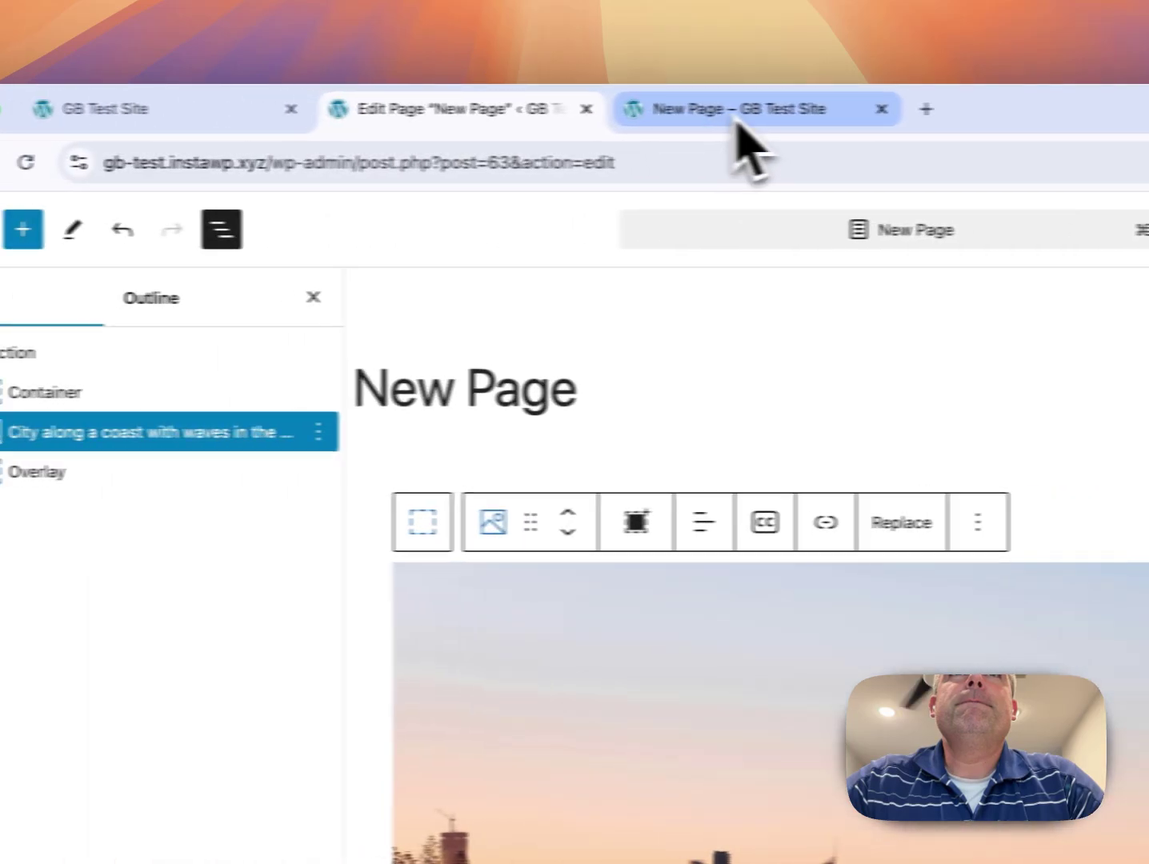
Step: Check the image's coverage of the hero on the live page by narrowing the preview to about 445 px and widening it again
click(738, 120)
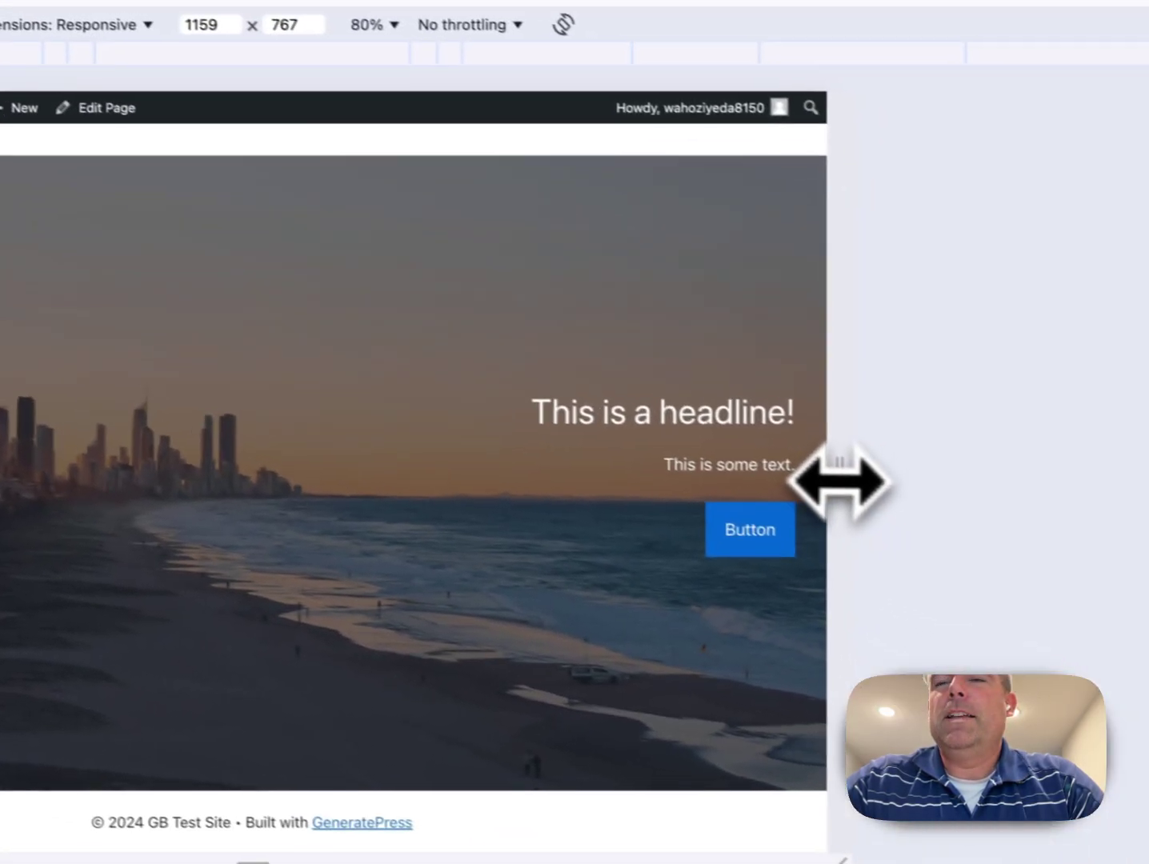
drag(1148, 664, 1148, 633)
drag(551, 439, 486, 413)
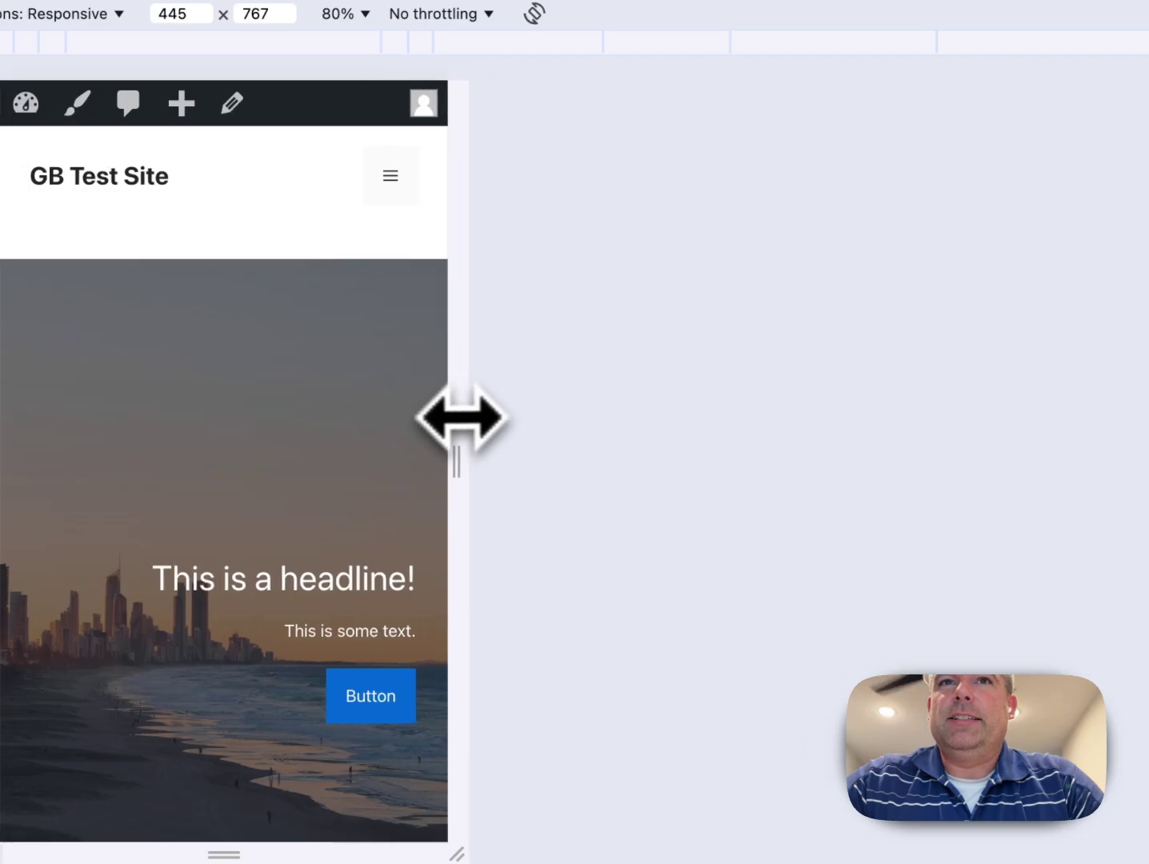
scroll(331, 567, down, 3)
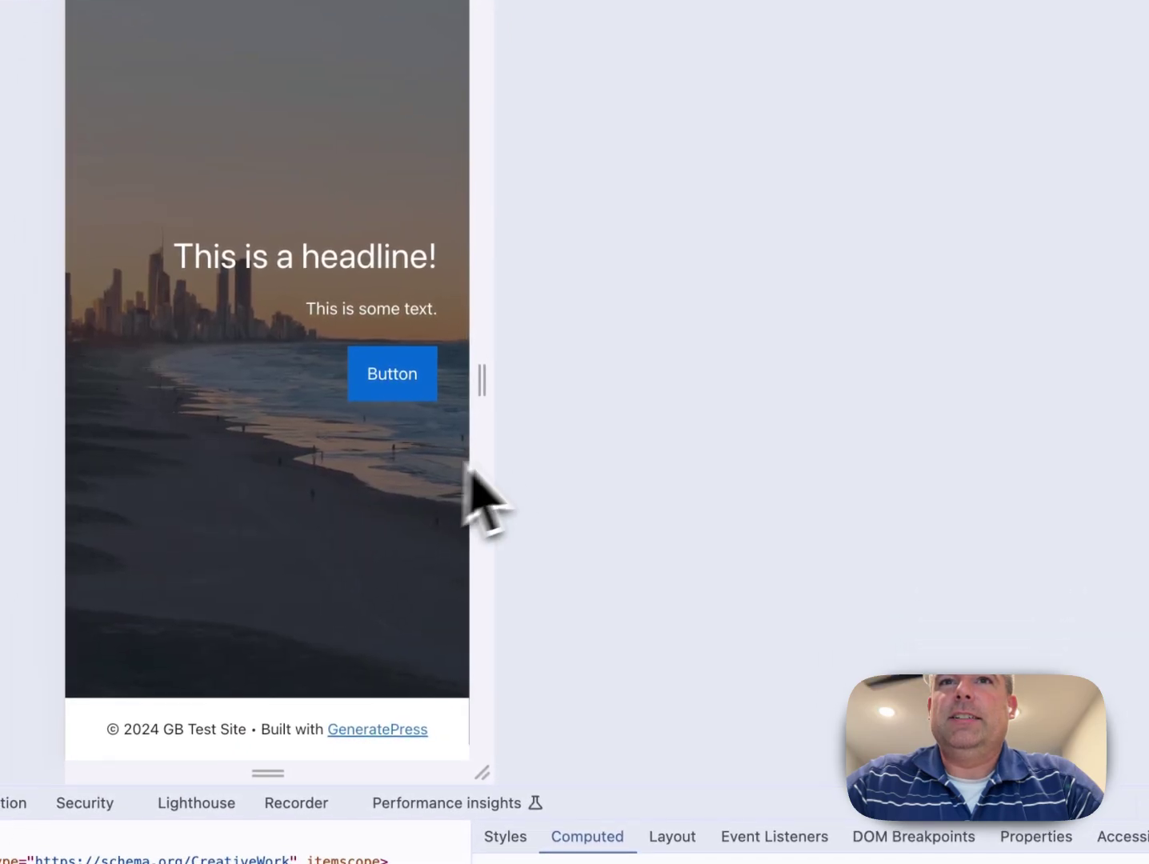
drag(488, 383, 1016, 431)
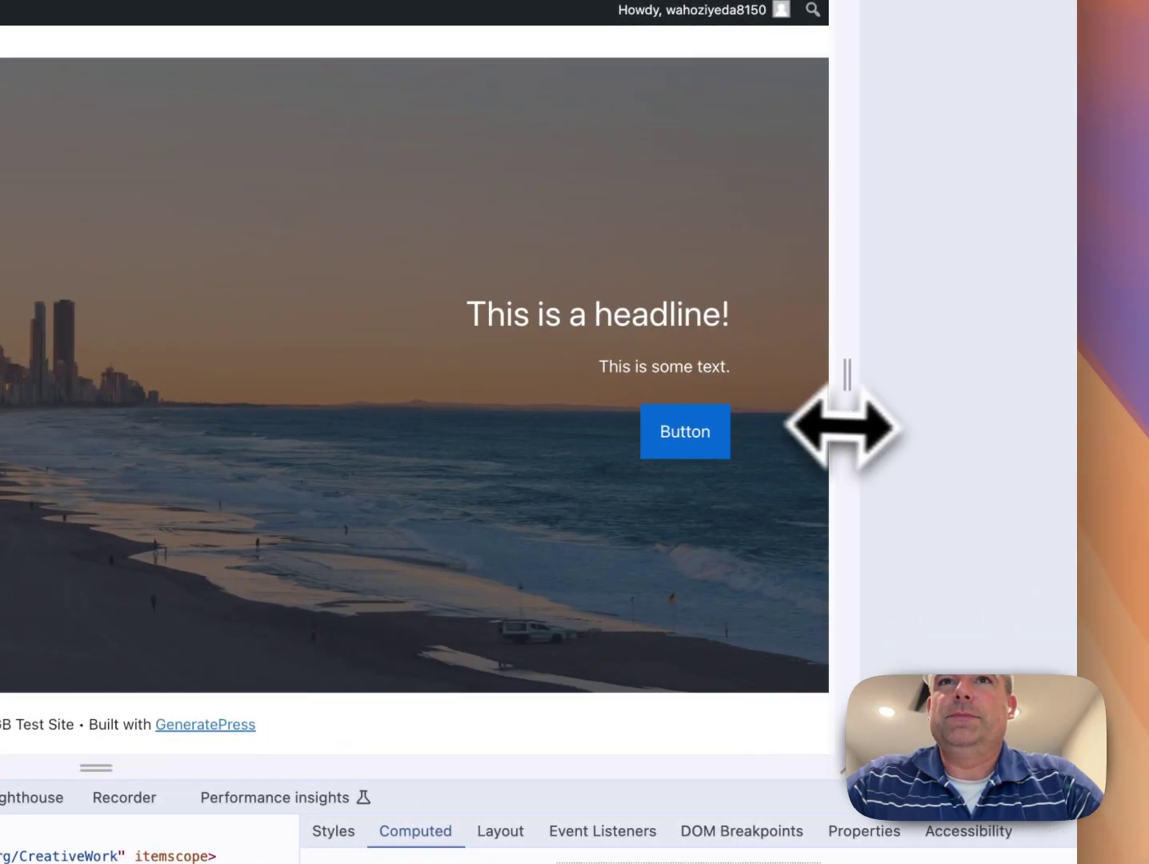
Step: Check the hero on the live page by narrowing the preview to about 606 px and widening it to desktop size
drag(843, 428, 452, 402)
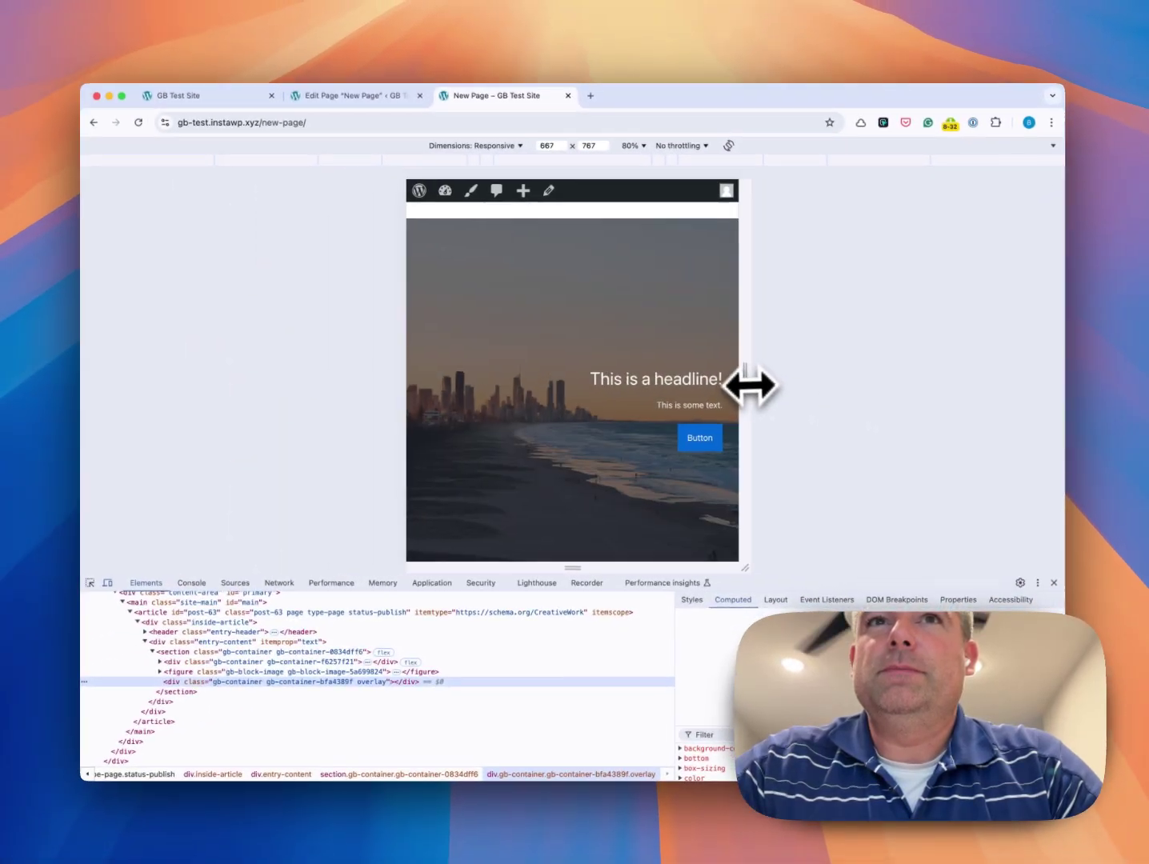
drag(750, 385, 655, 378)
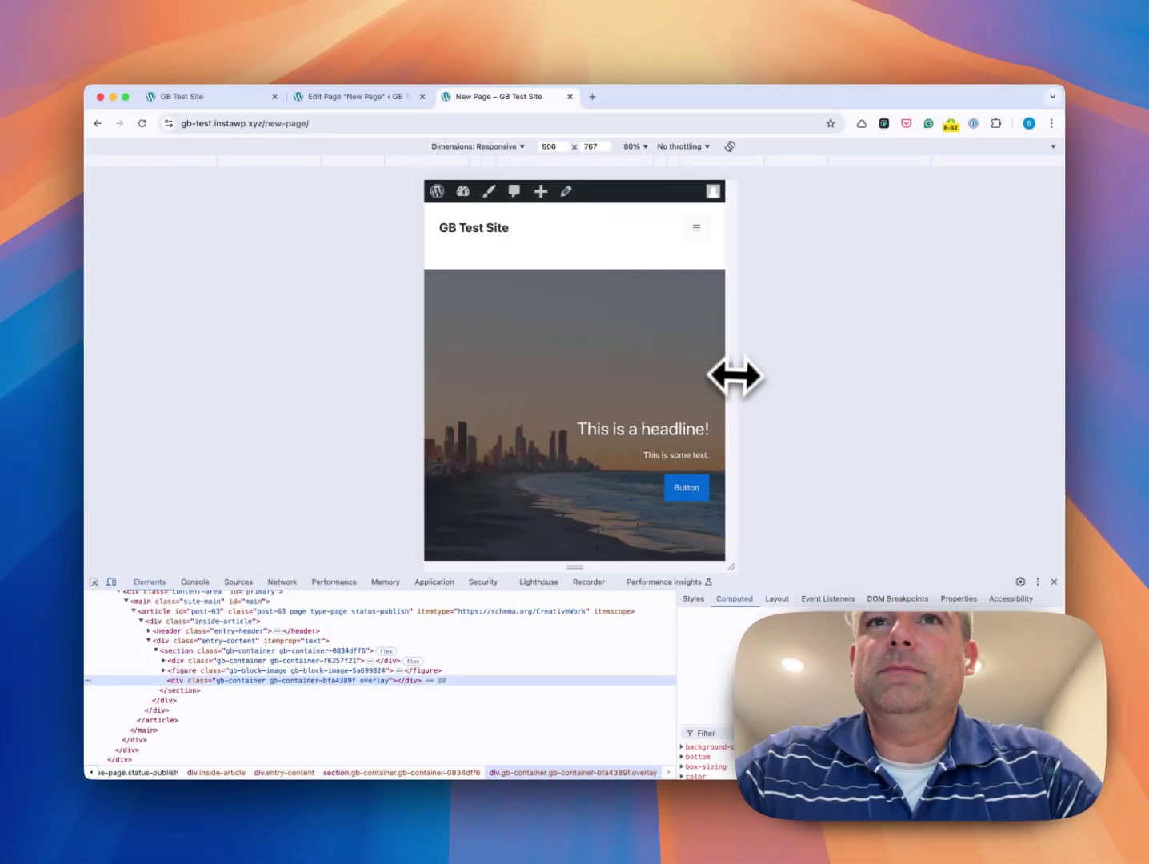
drag(735, 376, 1017, 402)
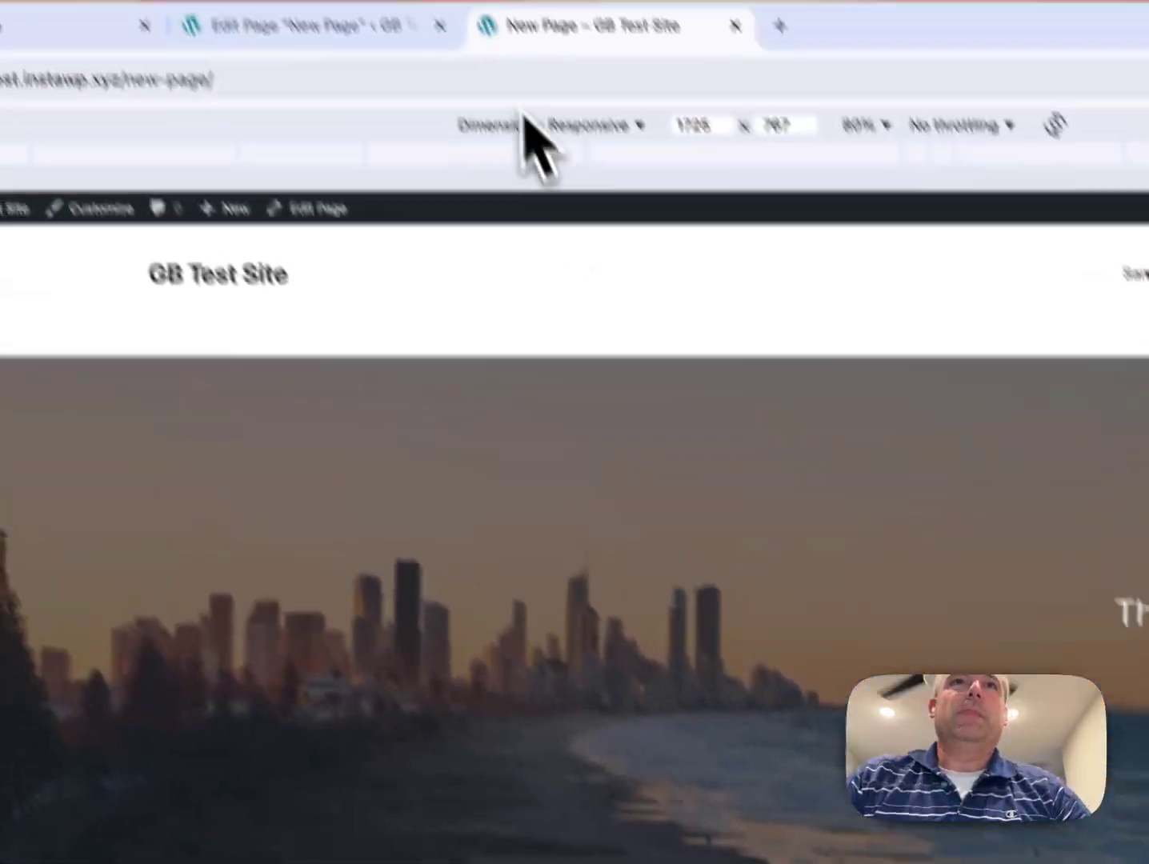
Step: Review the hero image's block settings in the page editor, from its size and object-fit to its spacing and borders
click(354, 32)
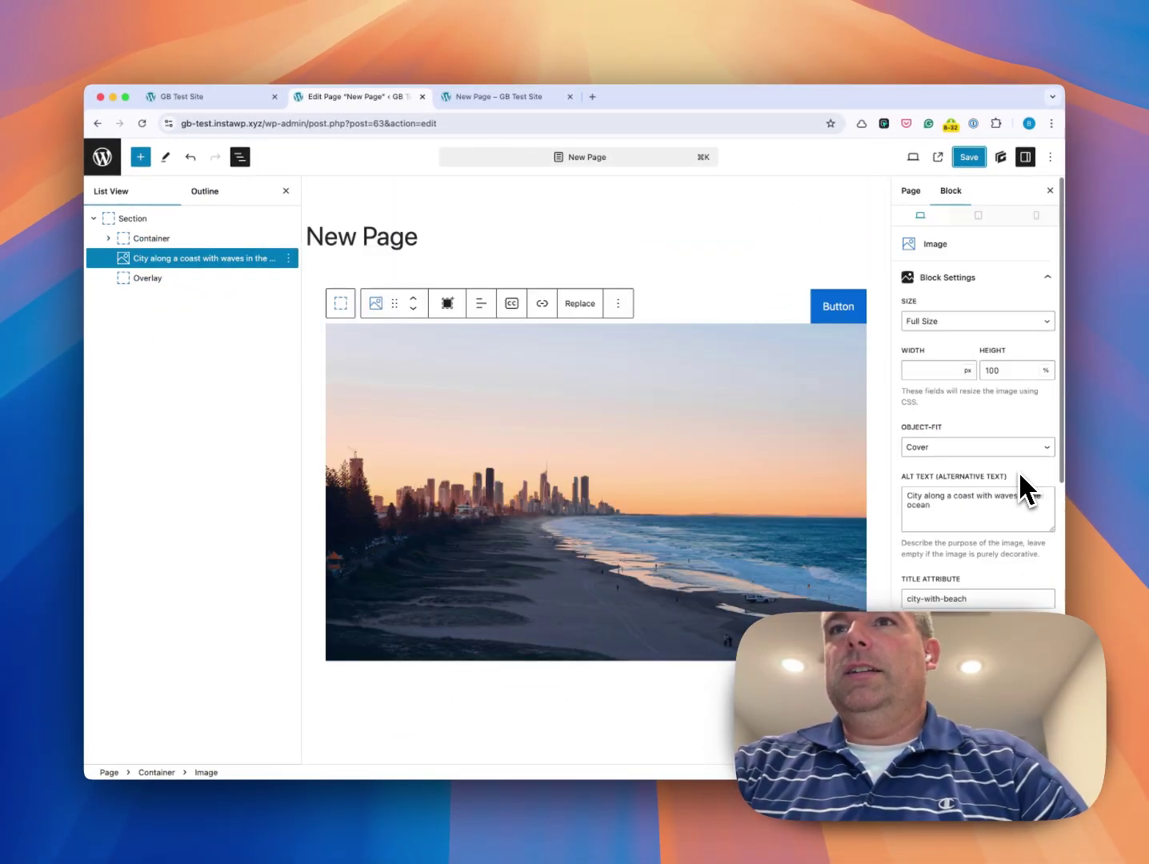
scroll(992, 440, down, 5)
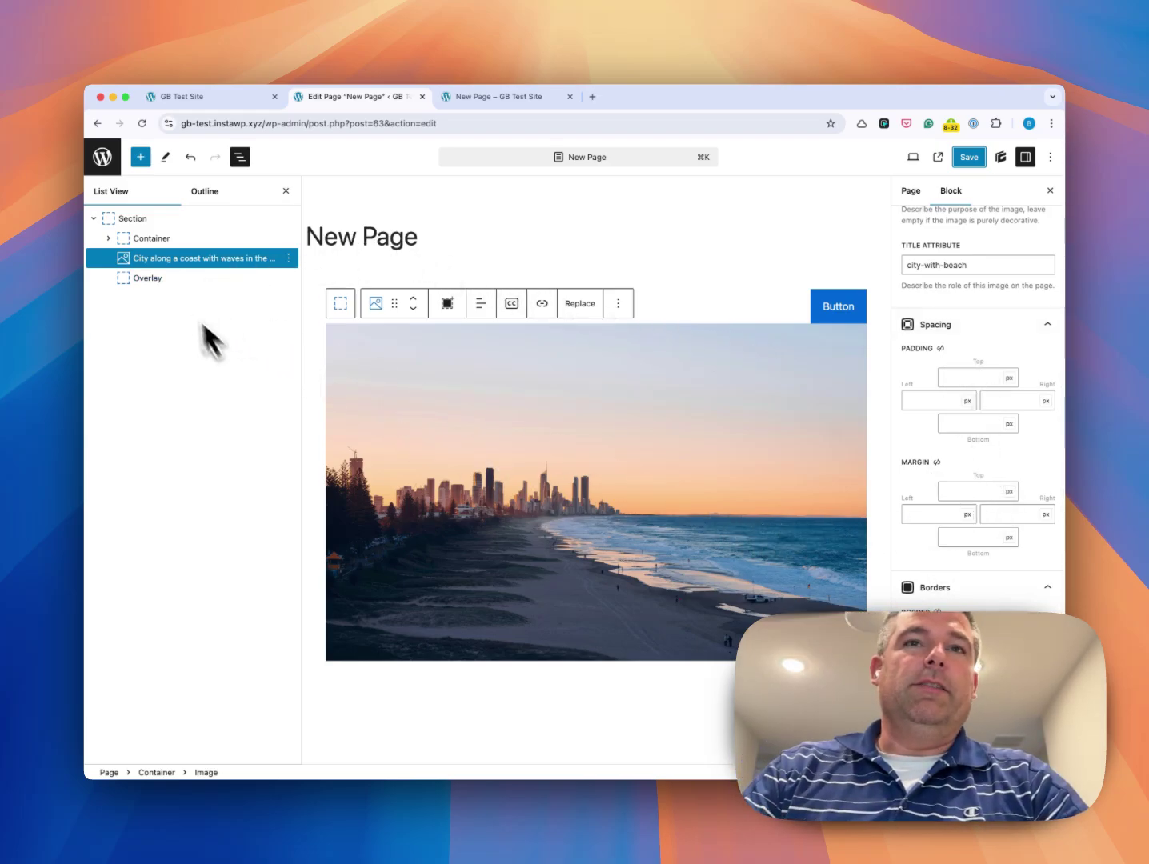
scroll(621, 536, down, 3)
scroll(621, 538, up, 3)
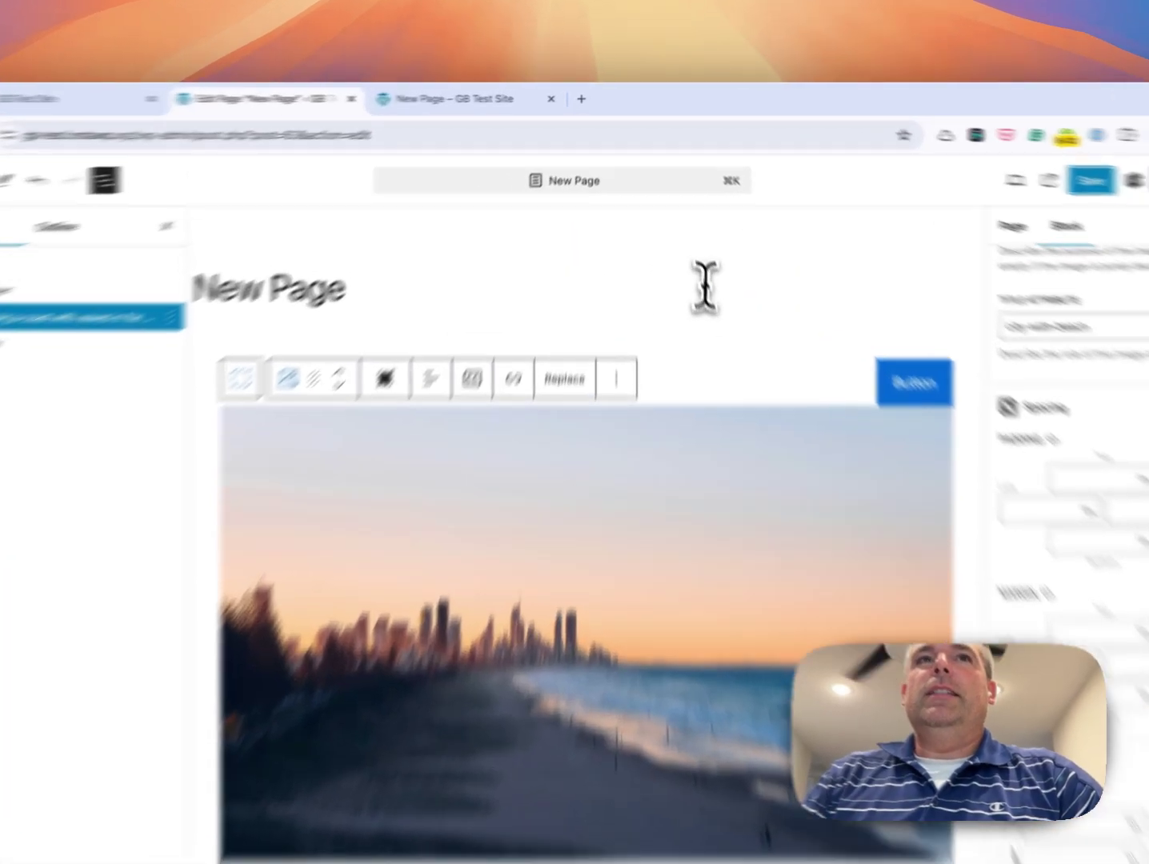
click(704, 284)
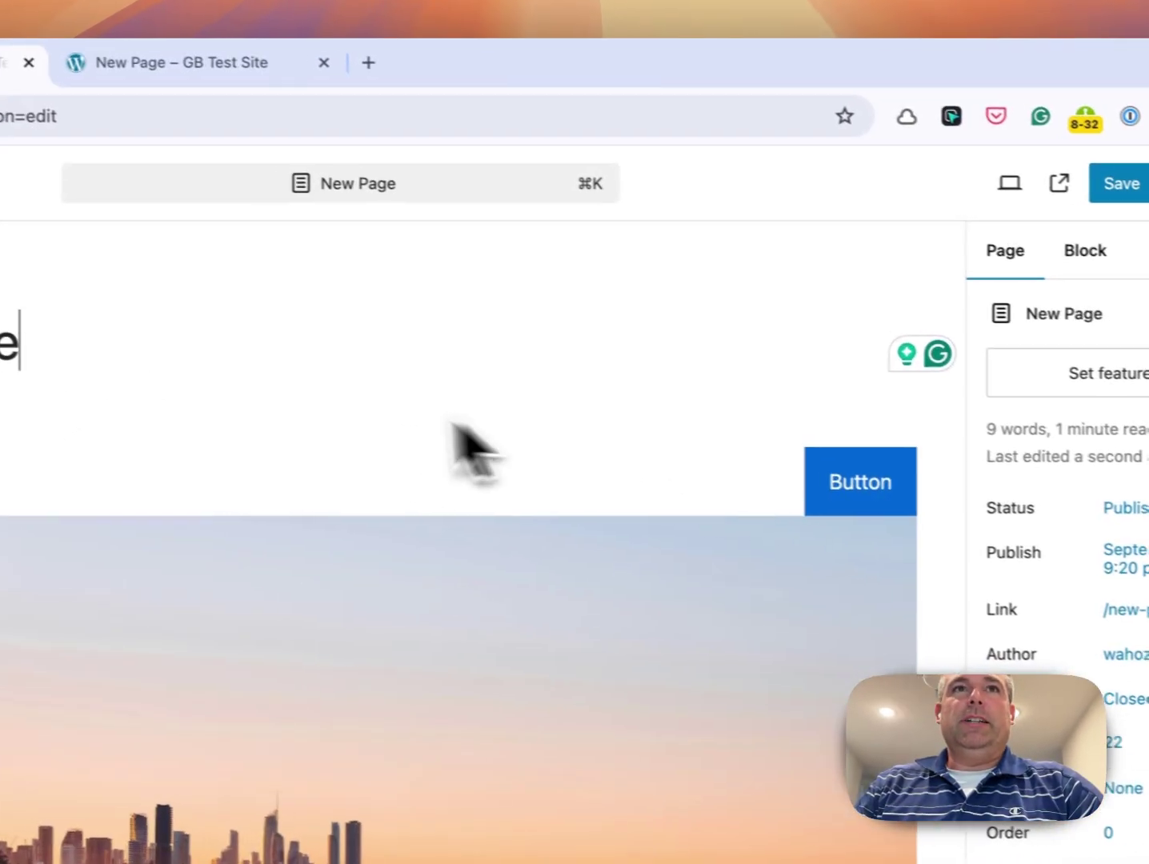
click(636, 409)
scroll(560, 420, up, 2)
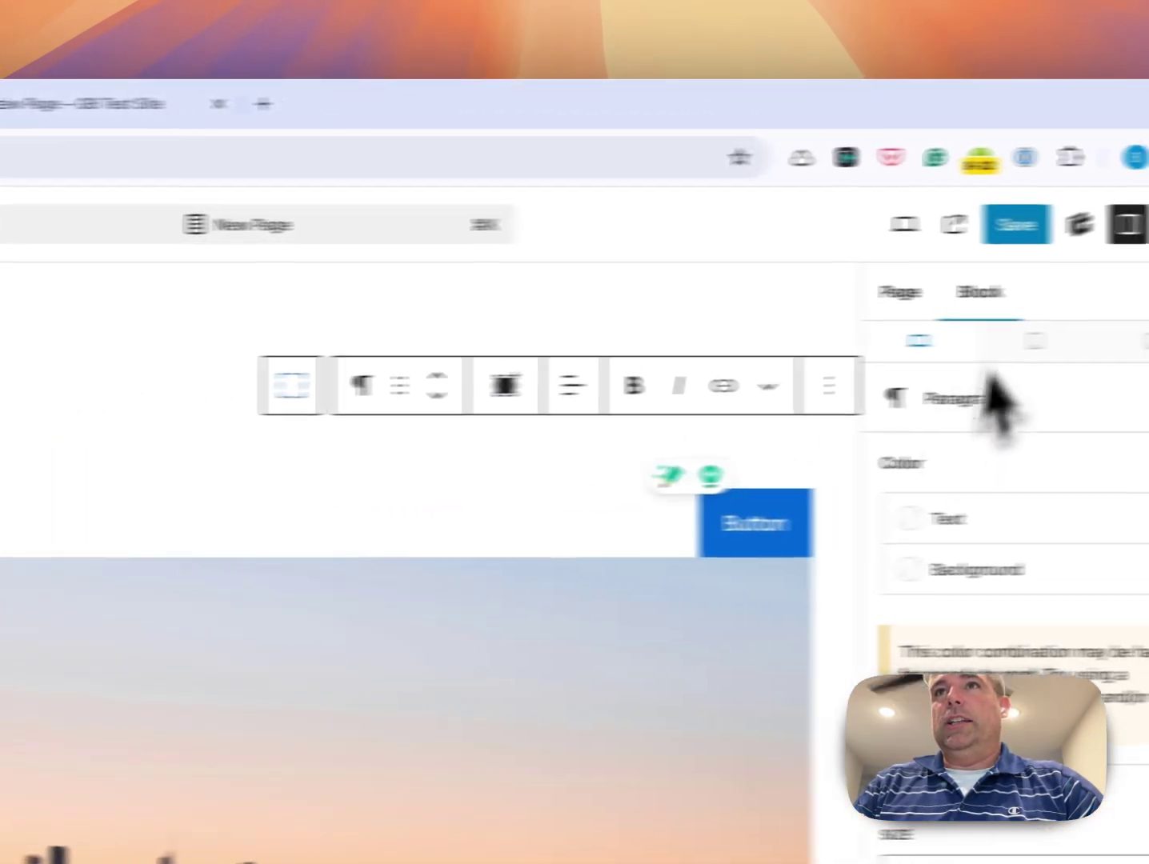
Step: Examine the whole hero on the live page and narrow the preview to about 231 px before widening it slightly
click(377, 112)
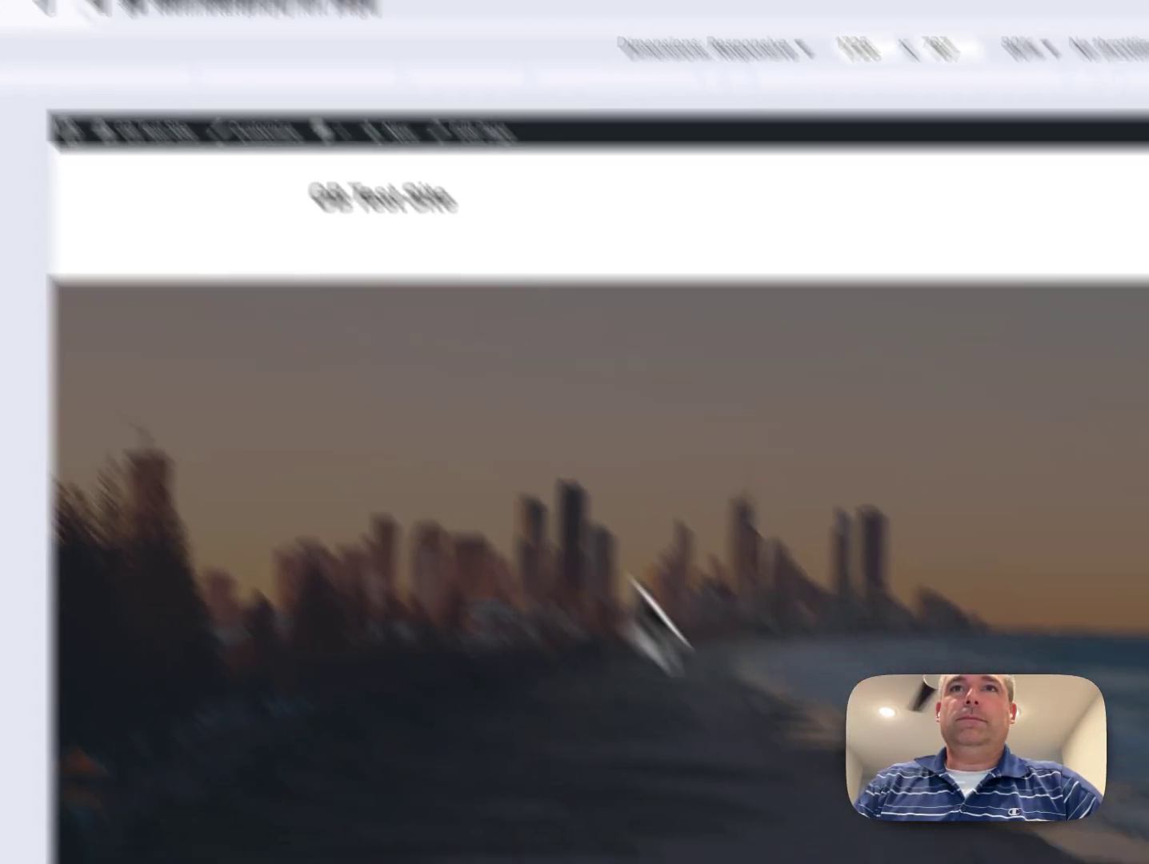
scroll(679, 618, down, 2)
scroll(655, 593, up, 2)
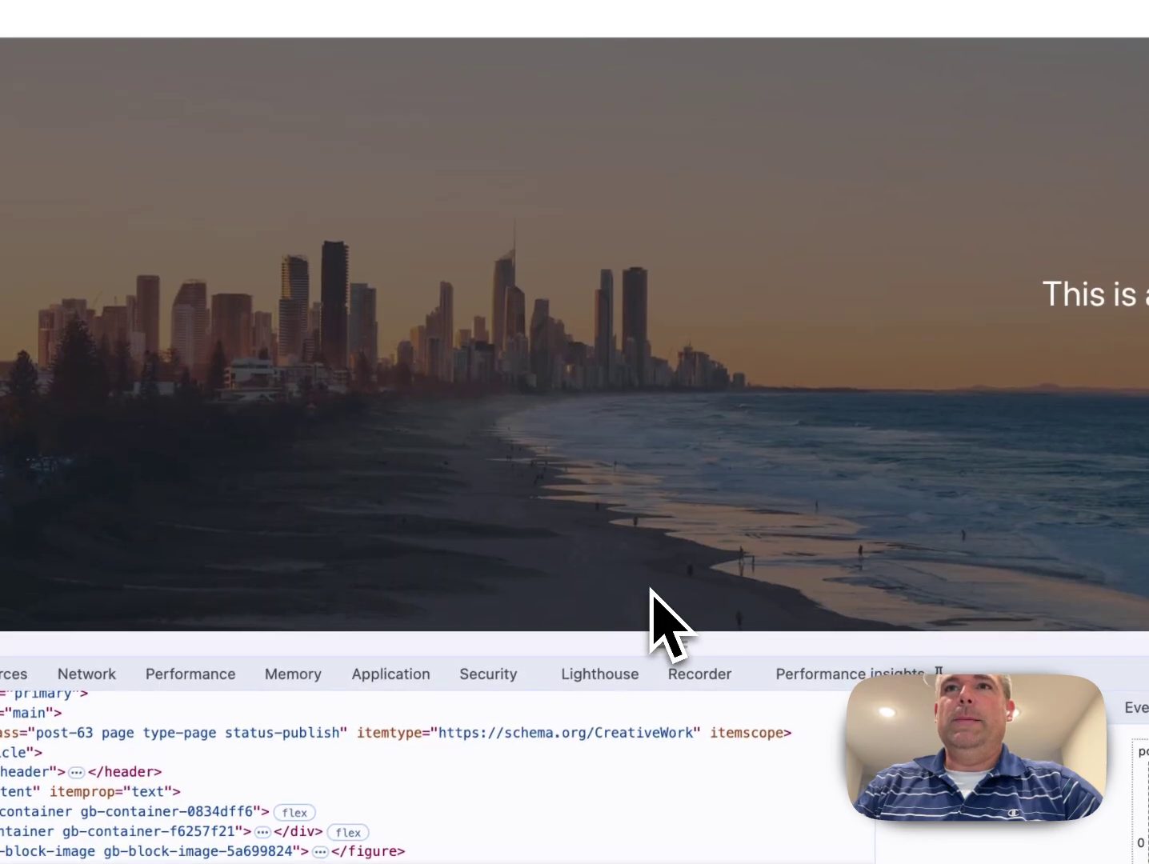
scroll(653, 589, down, 2)
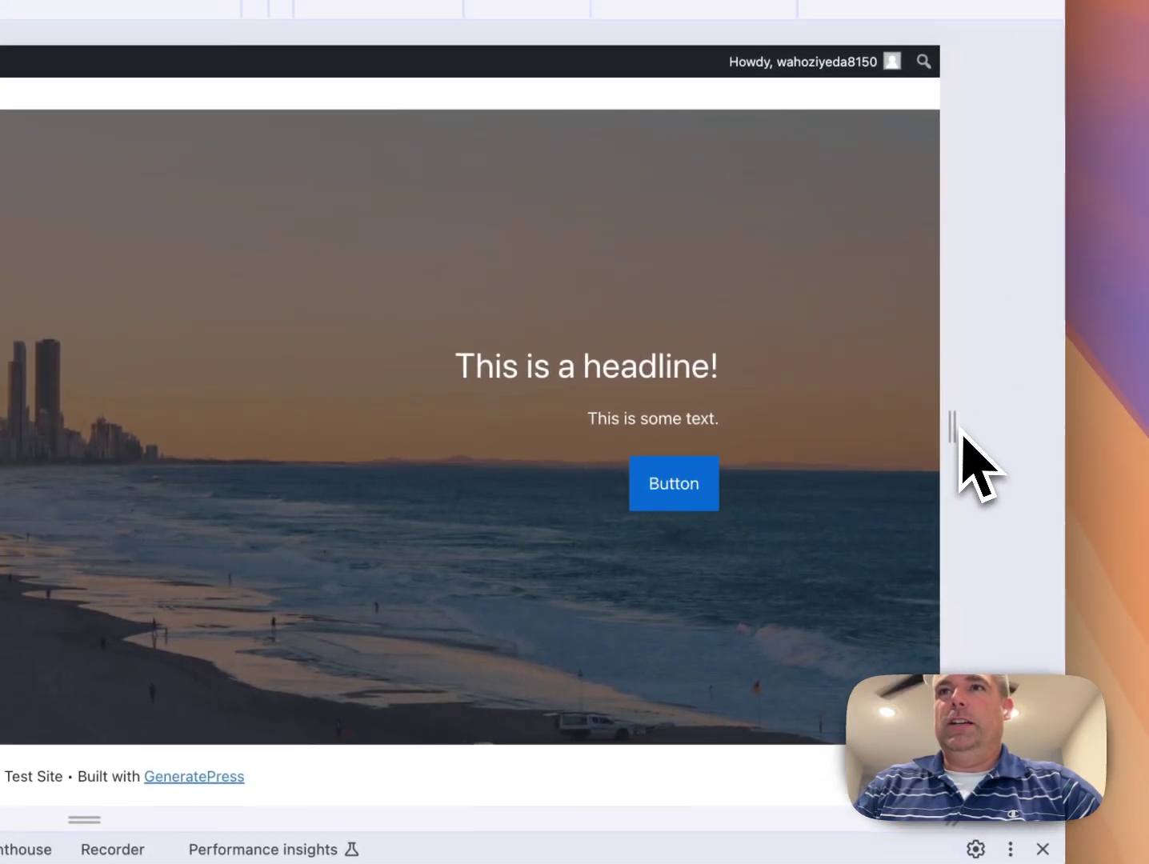
drag(965, 441, 248, 358)
drag(484, 404, 454, 391)
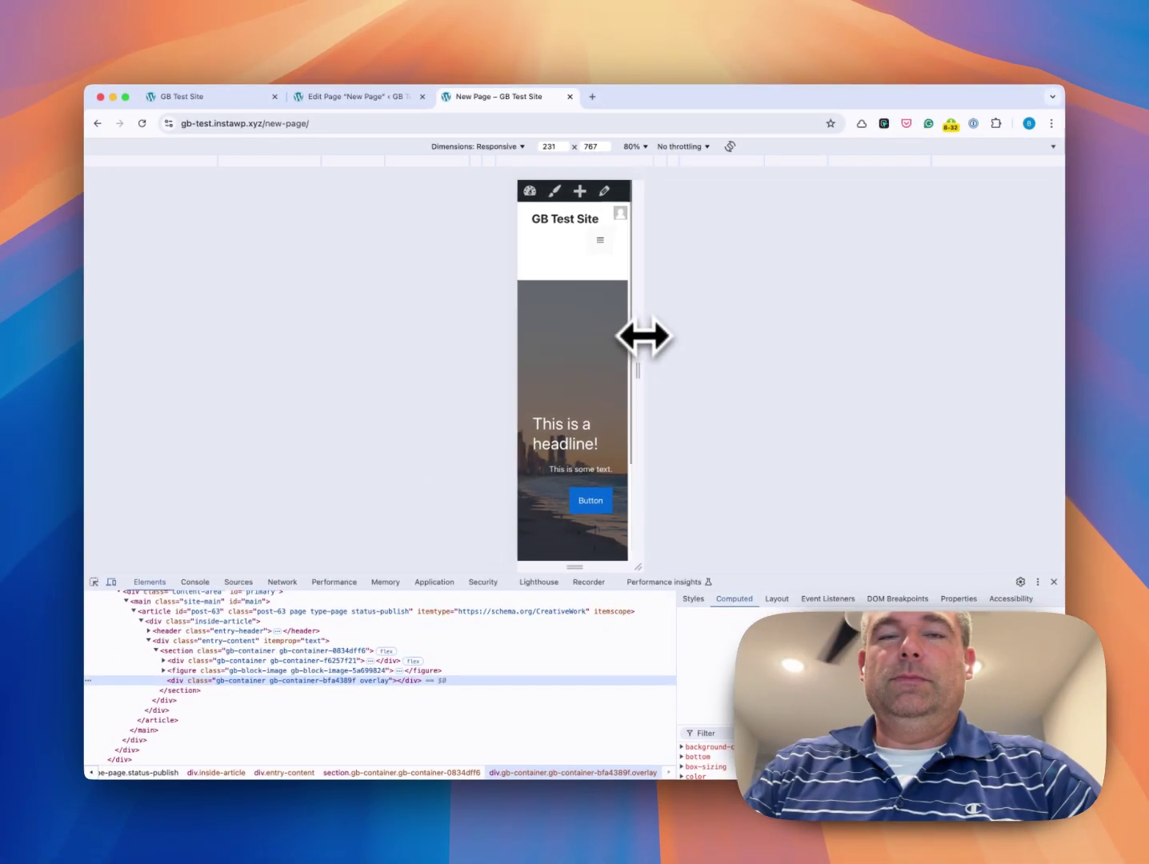
drag(633, 338, 701, 324)
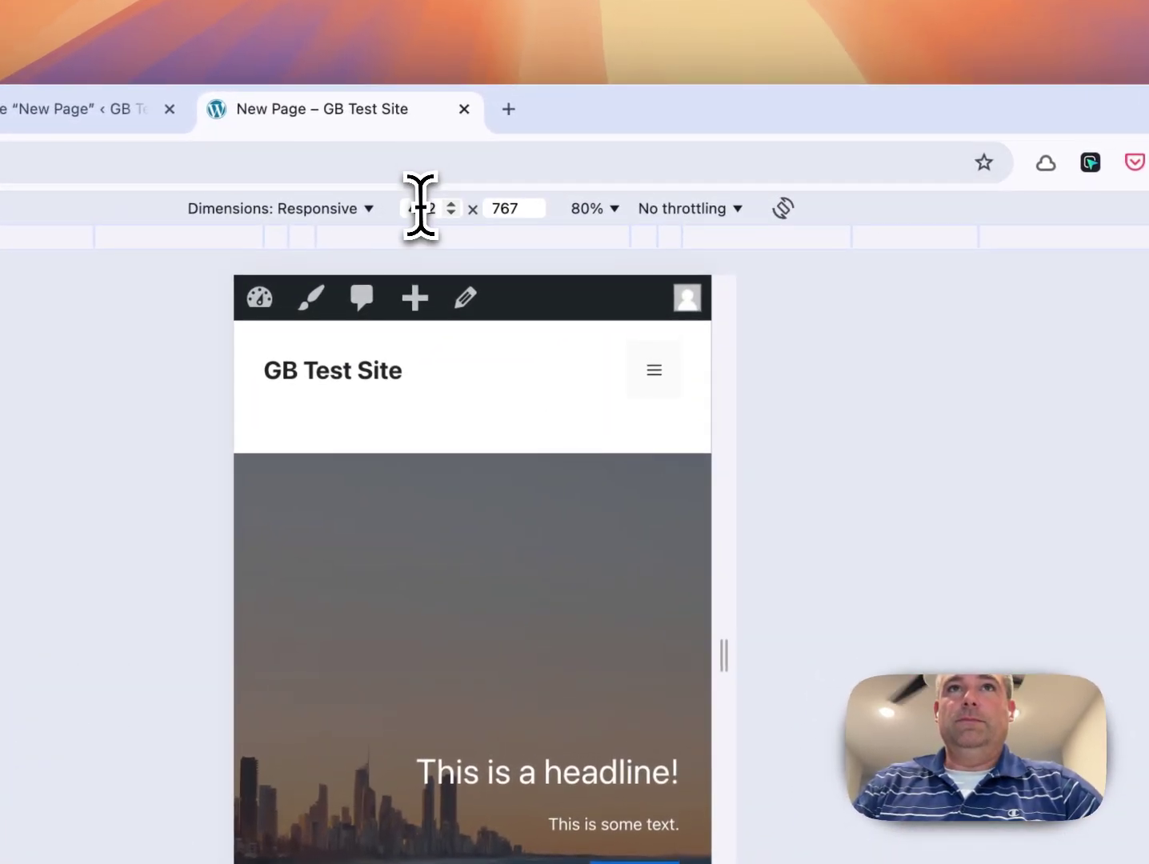
Step: Set the live preview's width to 320 px, widen it beyond the image's own width, and narrow it to about 1421 px
text(320)
key(Return)
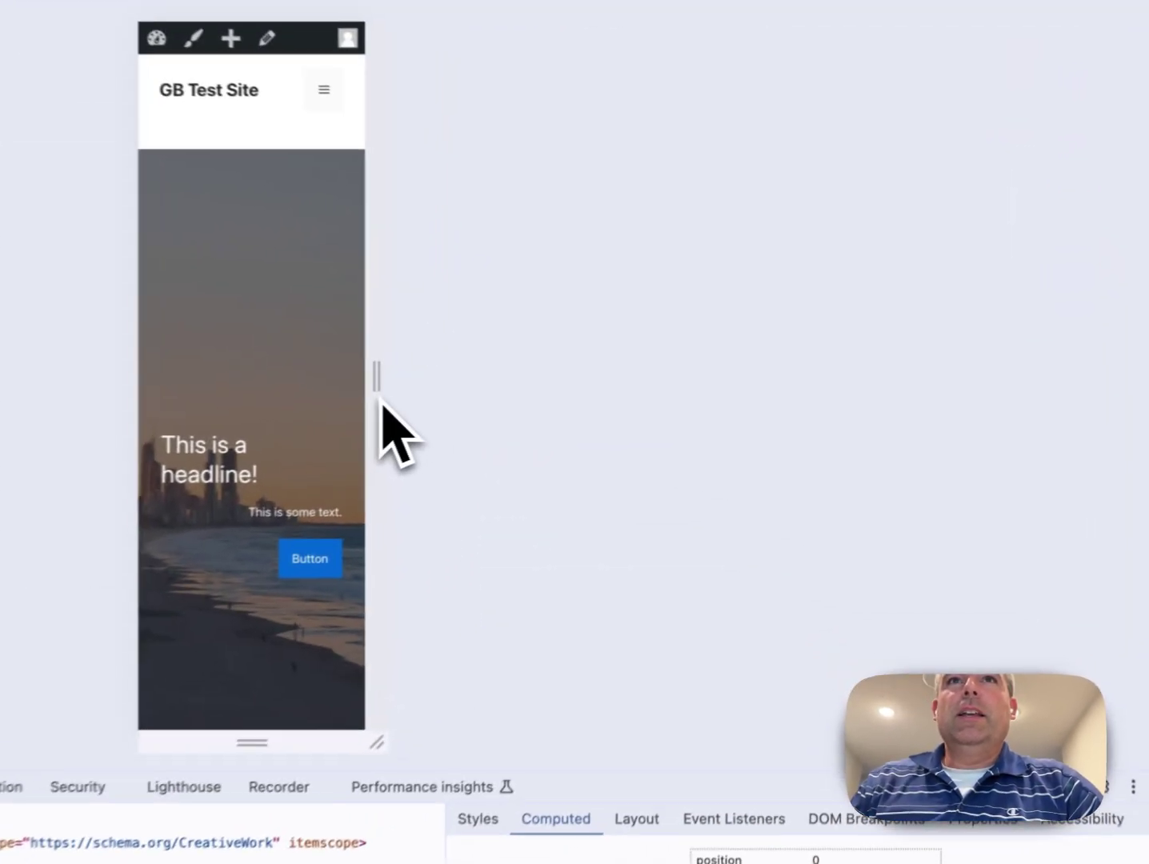
drag(643, 380, 647, 380)
drag(358, 407, 985, 534)
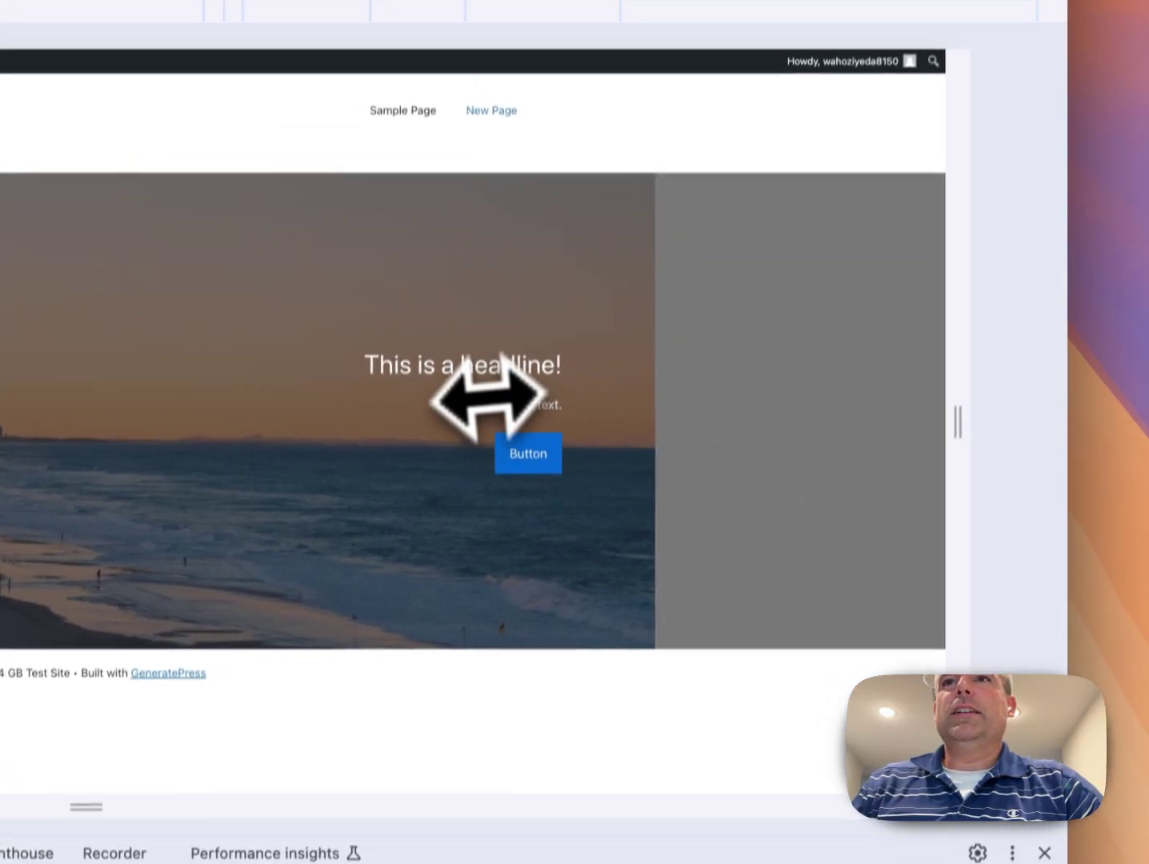
drag(963, 463, 634, 392)
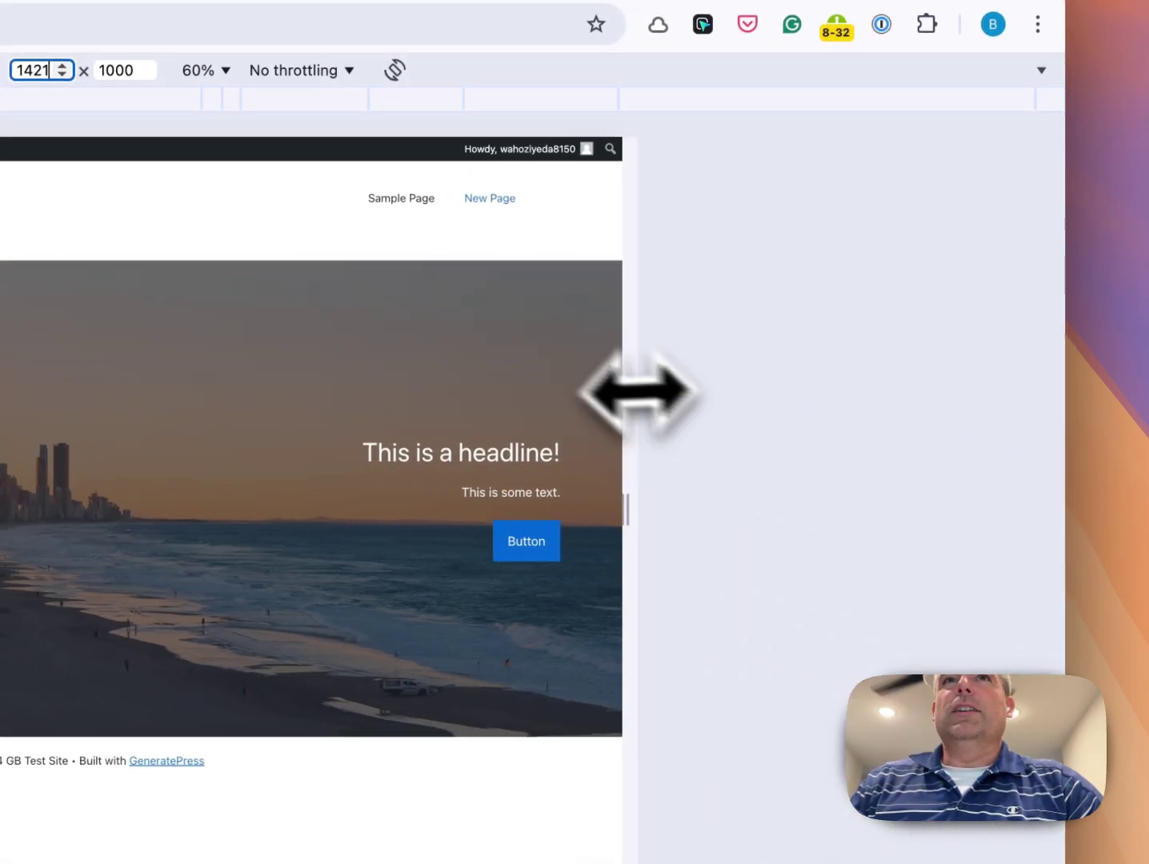
Step: In the page editor, set the hero image's width to 100% in the desktop settings and save the page
click(238, 100)
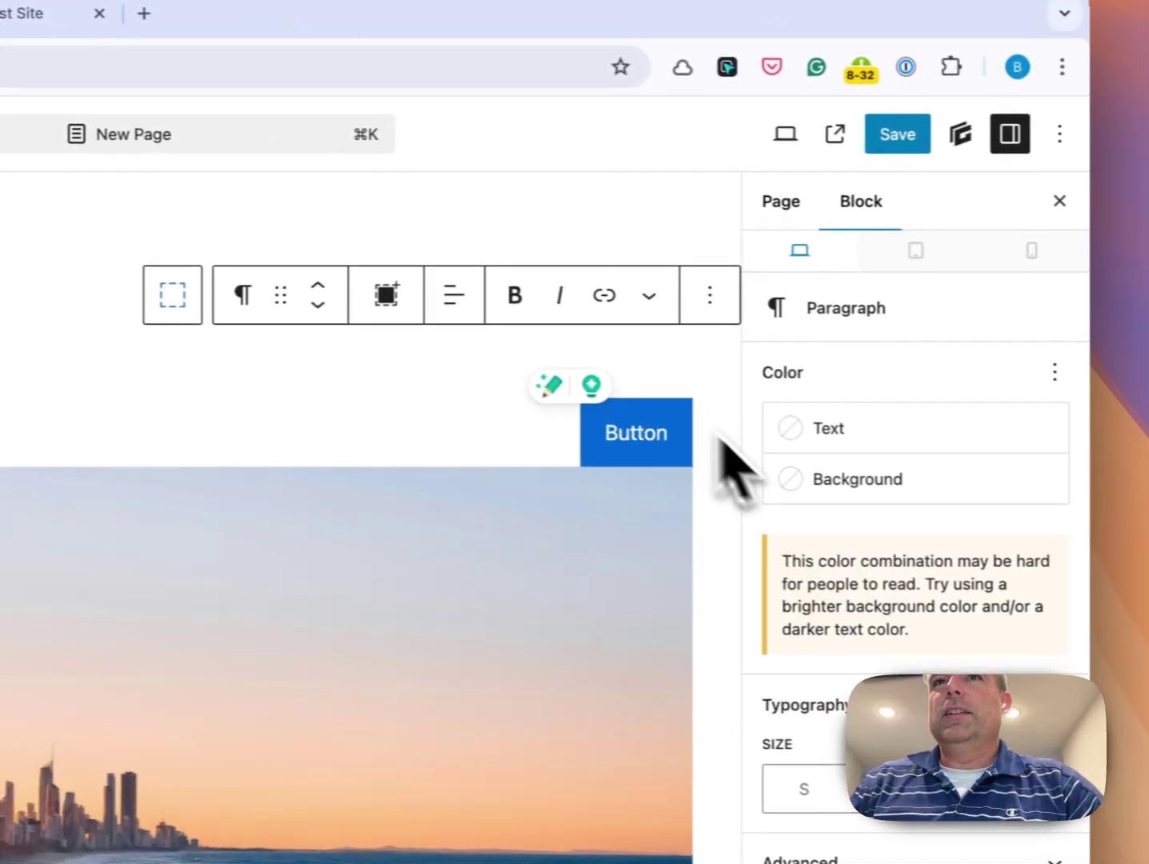
click(1089, 722)
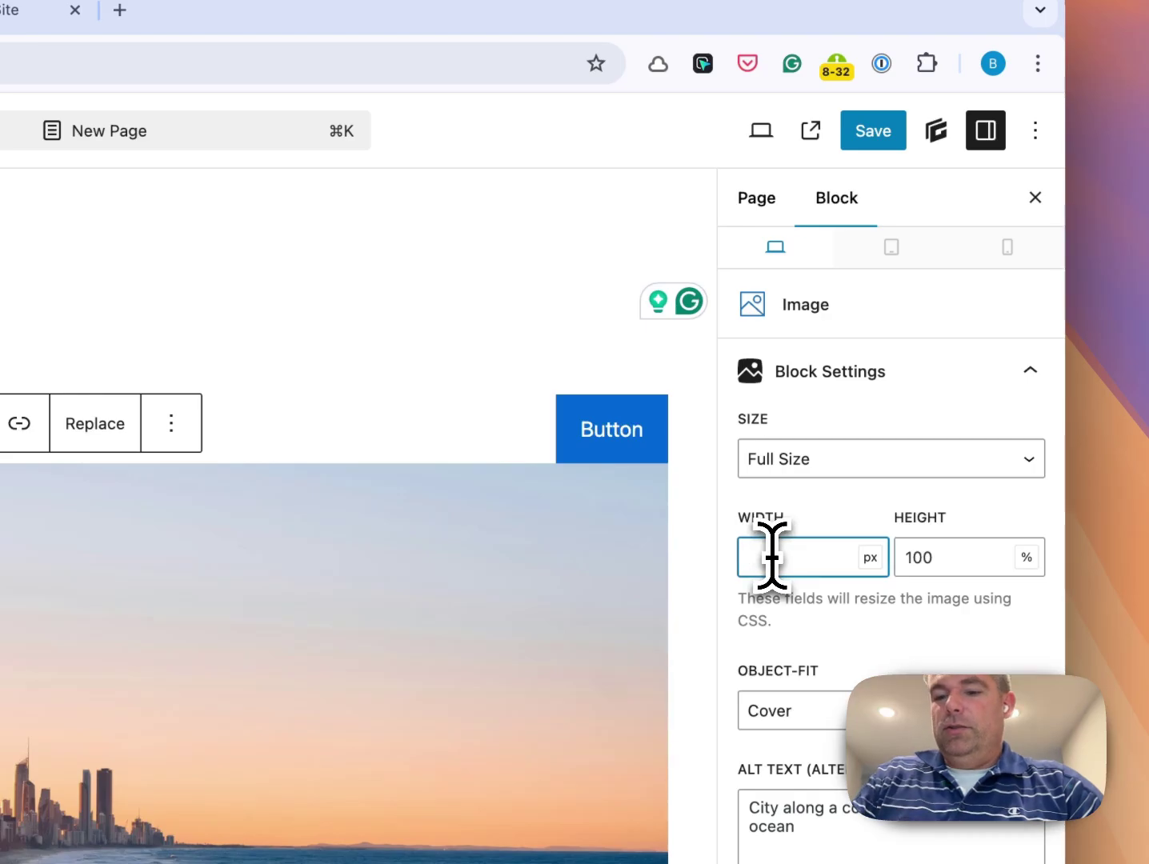
text(100%)
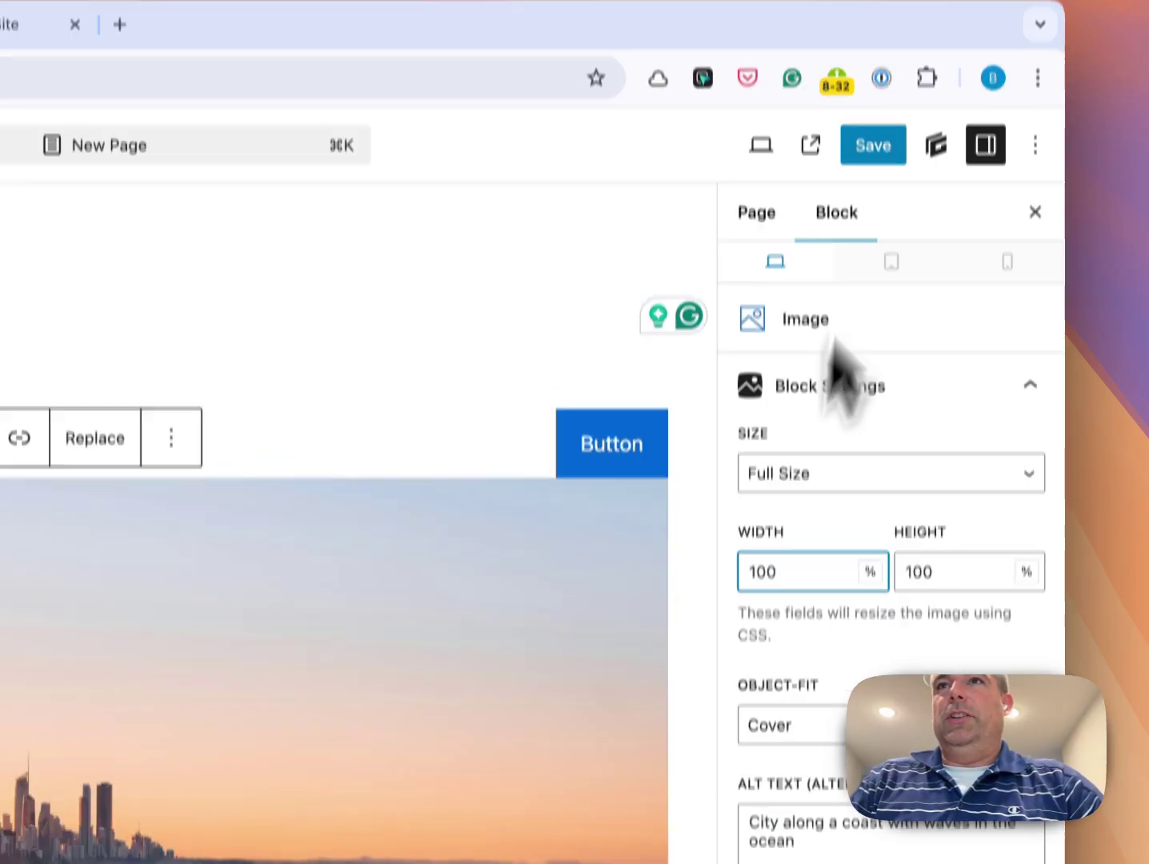
click(880, 129)
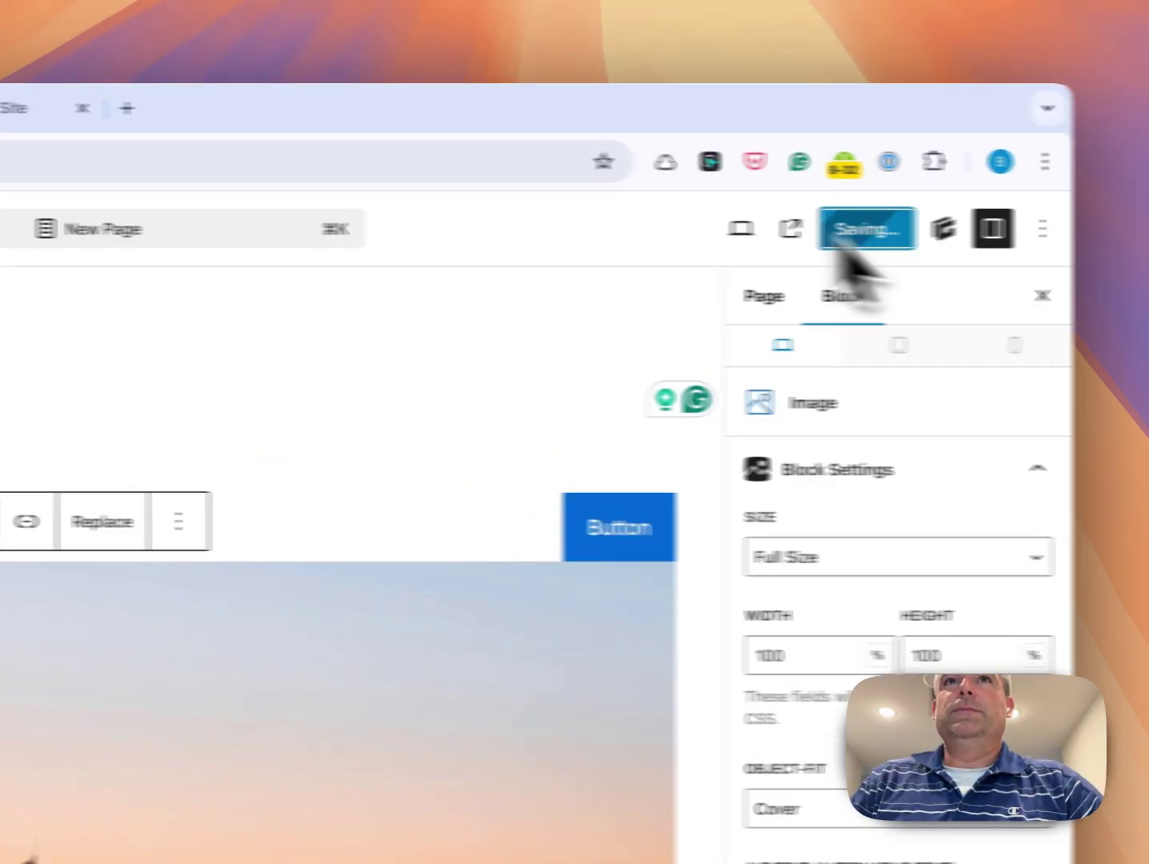
Step: Check the image's coverage on the live page at a very wide width, at about 211 px, and at about 1443 px
click(50, 109)
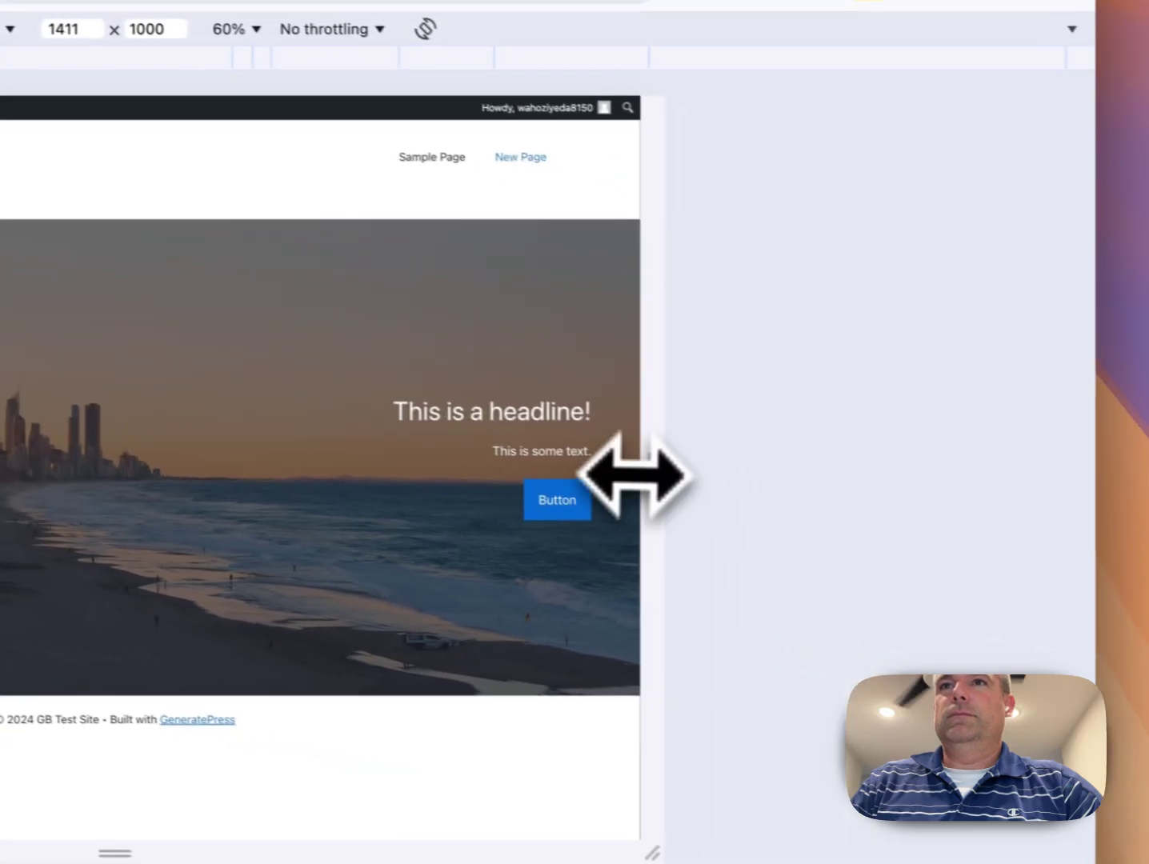
drag(1148, 657, 1148, 712)
drag(910, 496, 1088, 467)
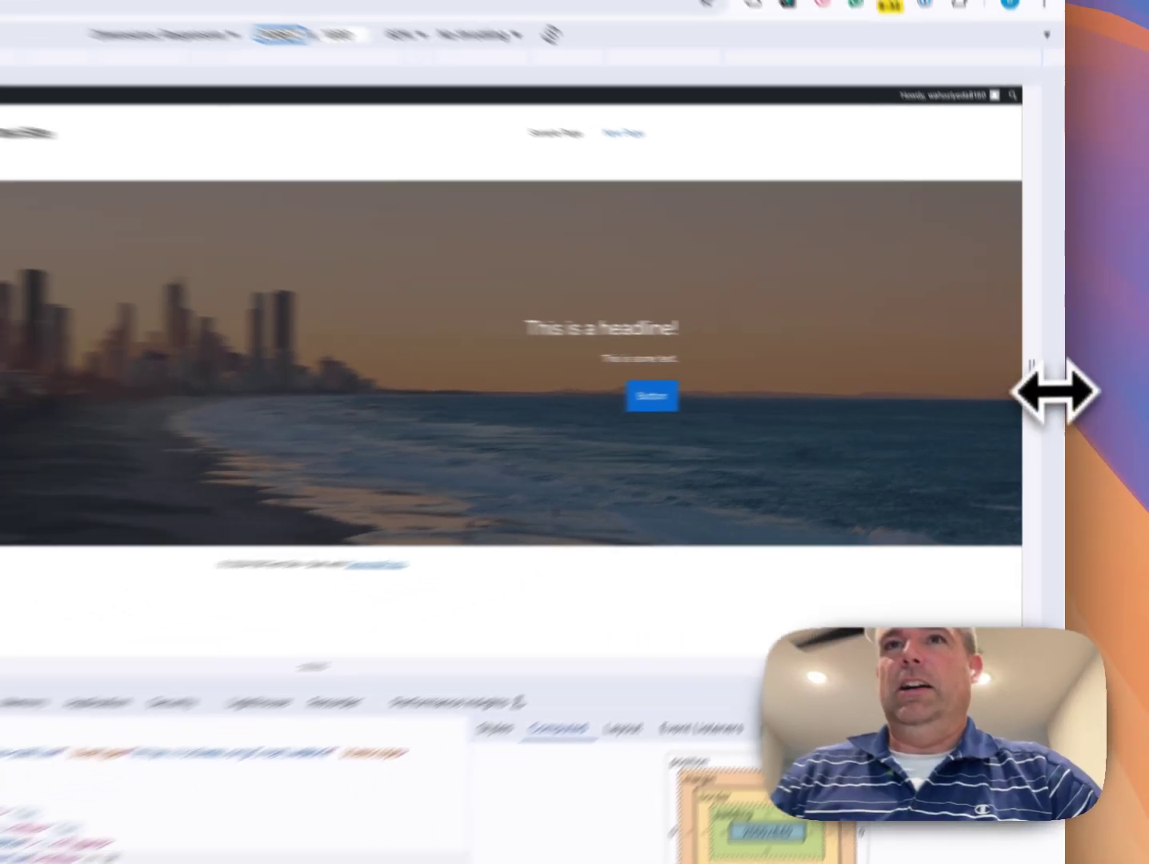
drag(1055, 393, 672, 282)
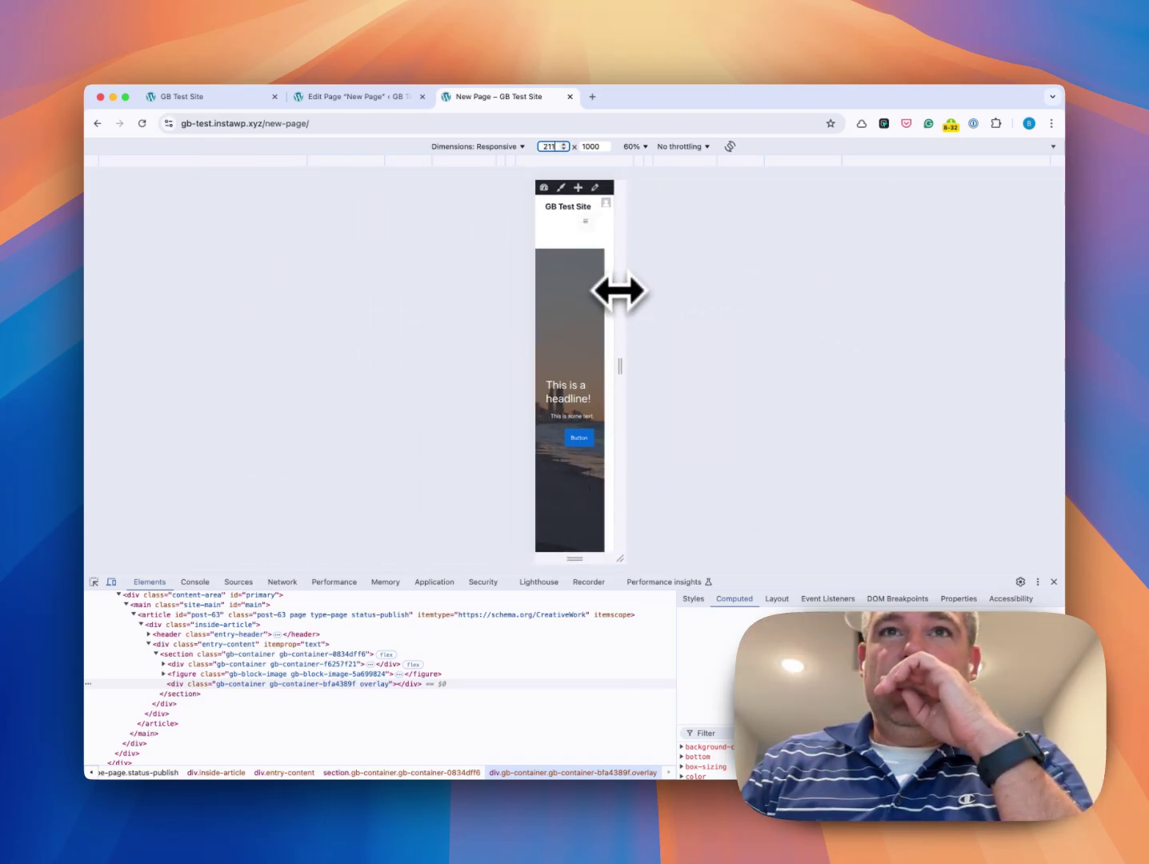
drag(788, 290, 847, 369)
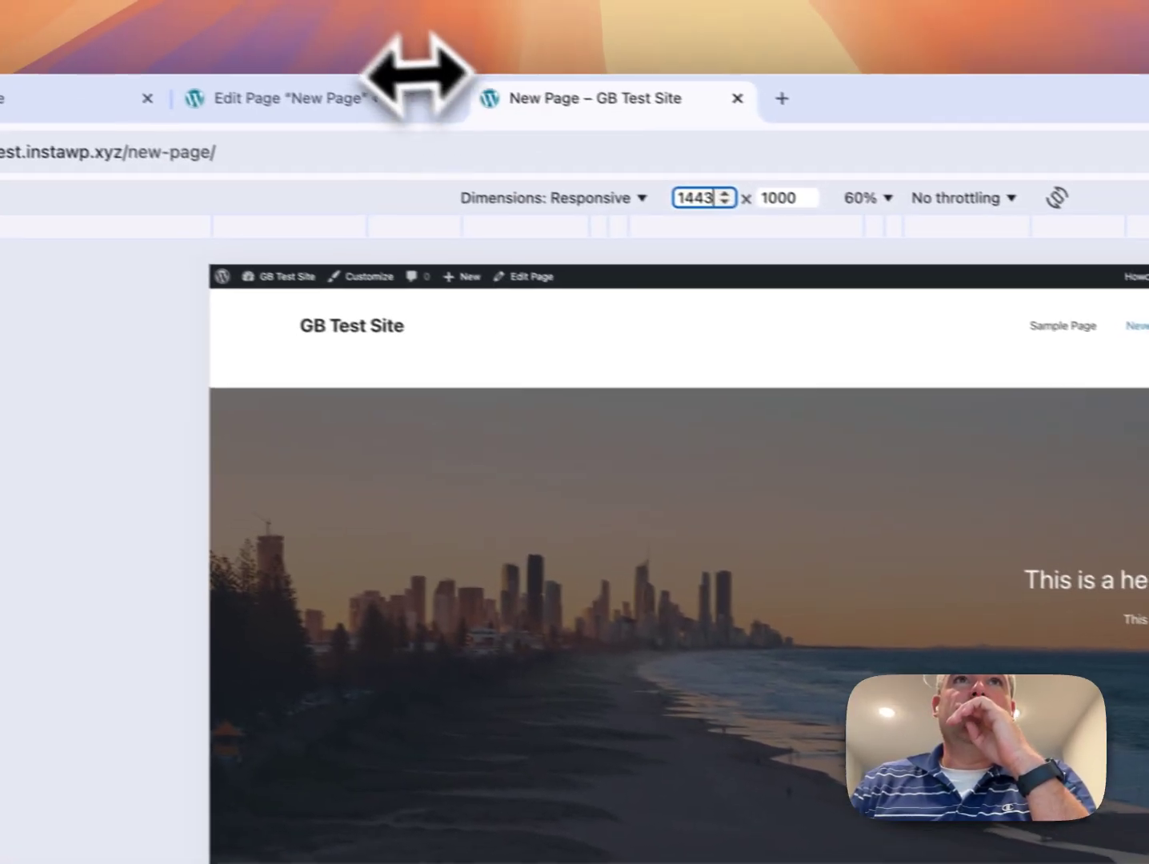
Step: In the page editor, right-align the headline inside the hero's inner container and save the page
click(344, 98)
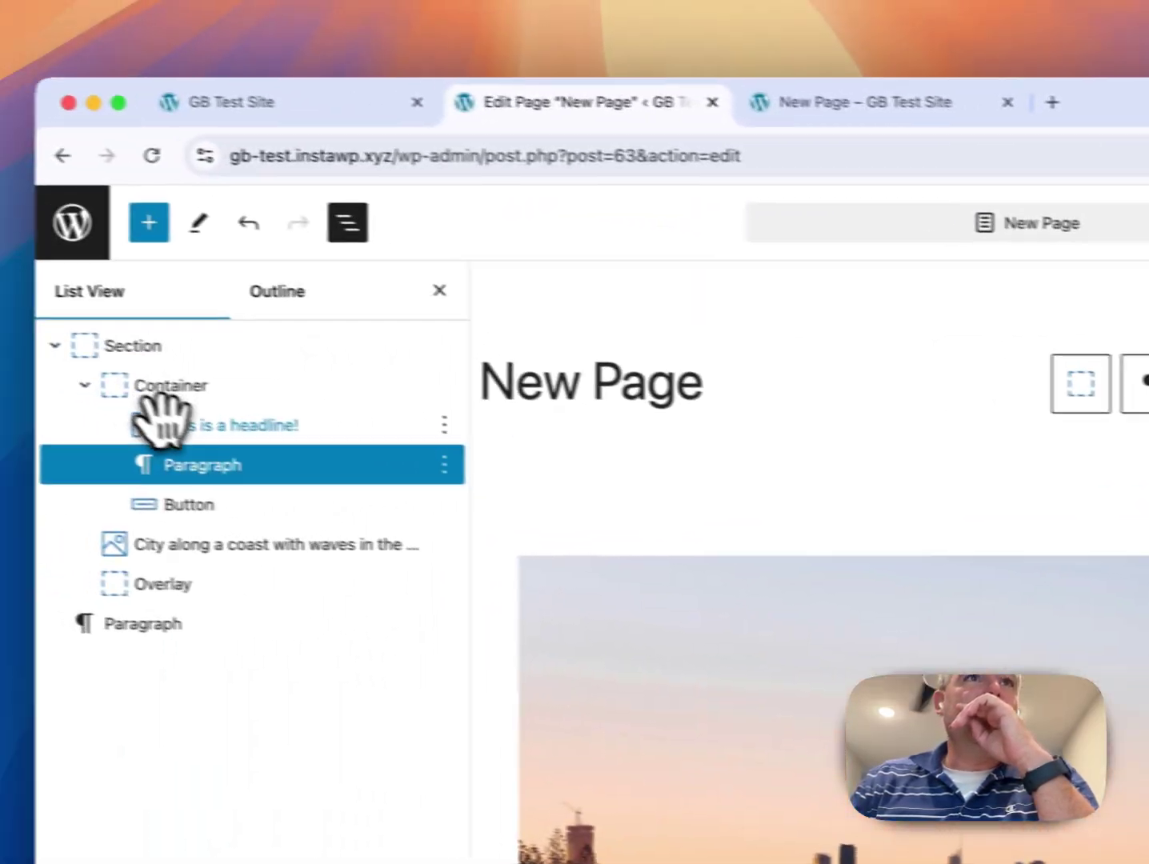
click(164, 418)
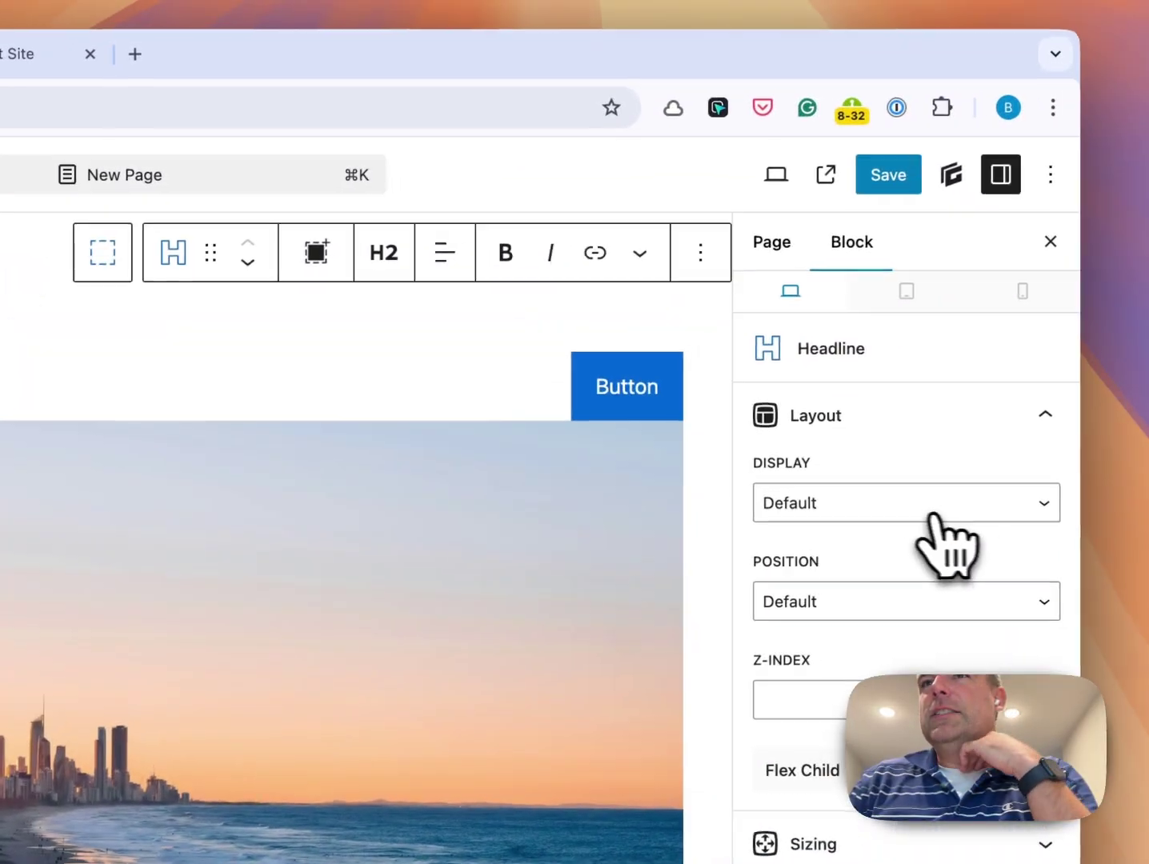
click(902, 510)
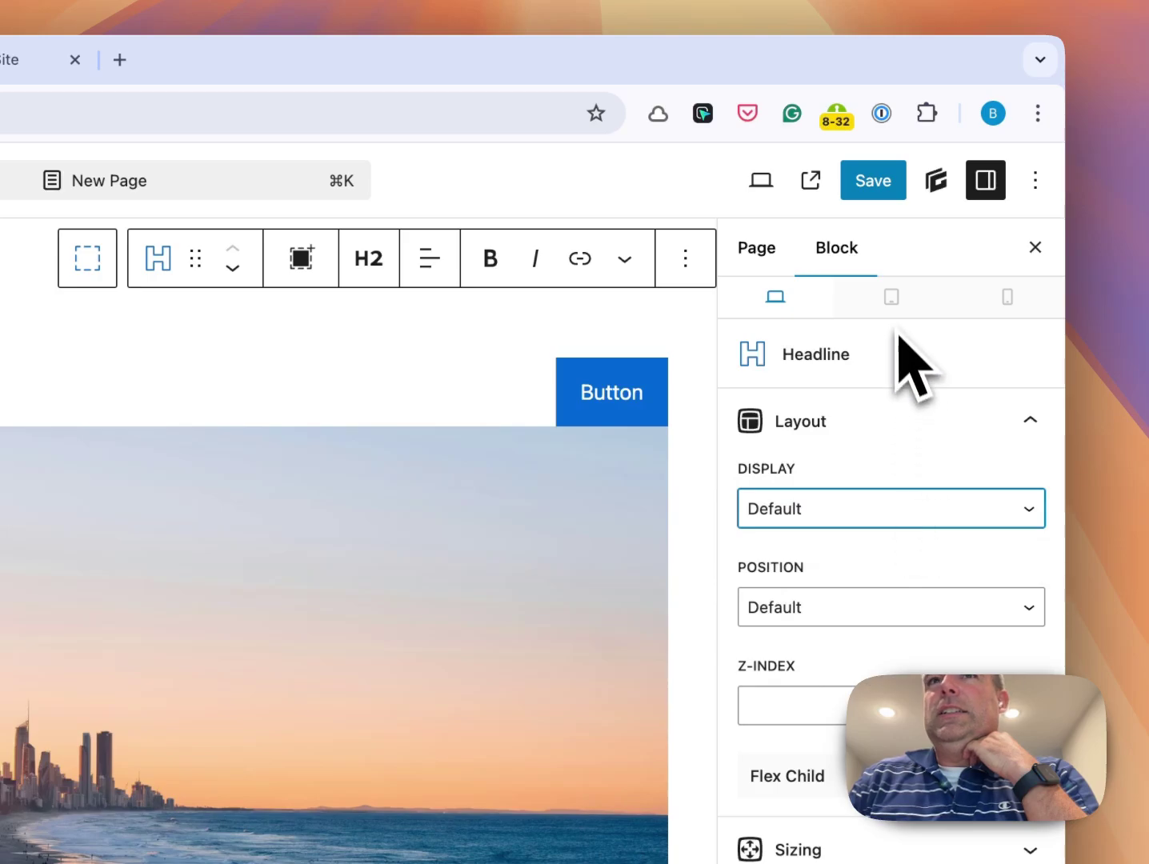
click(433, 260)
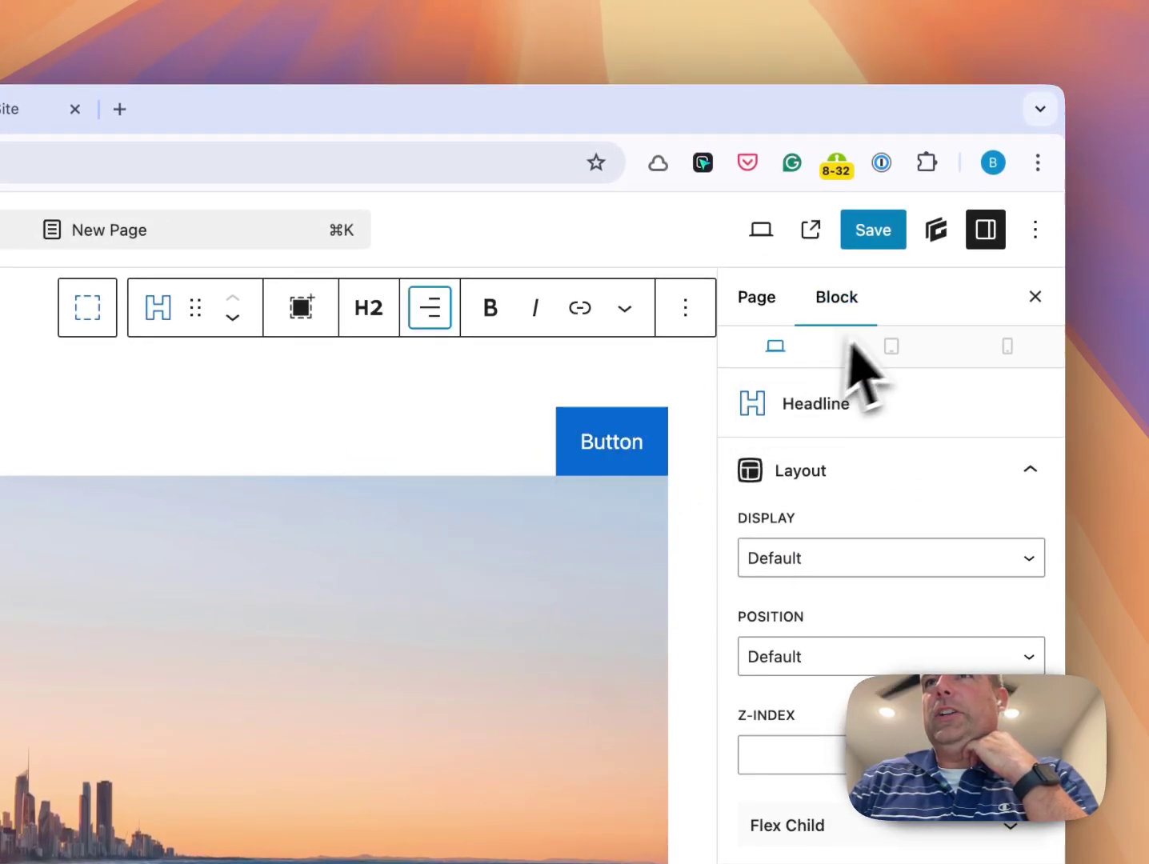
click(890, 346)
click(1008, 348)
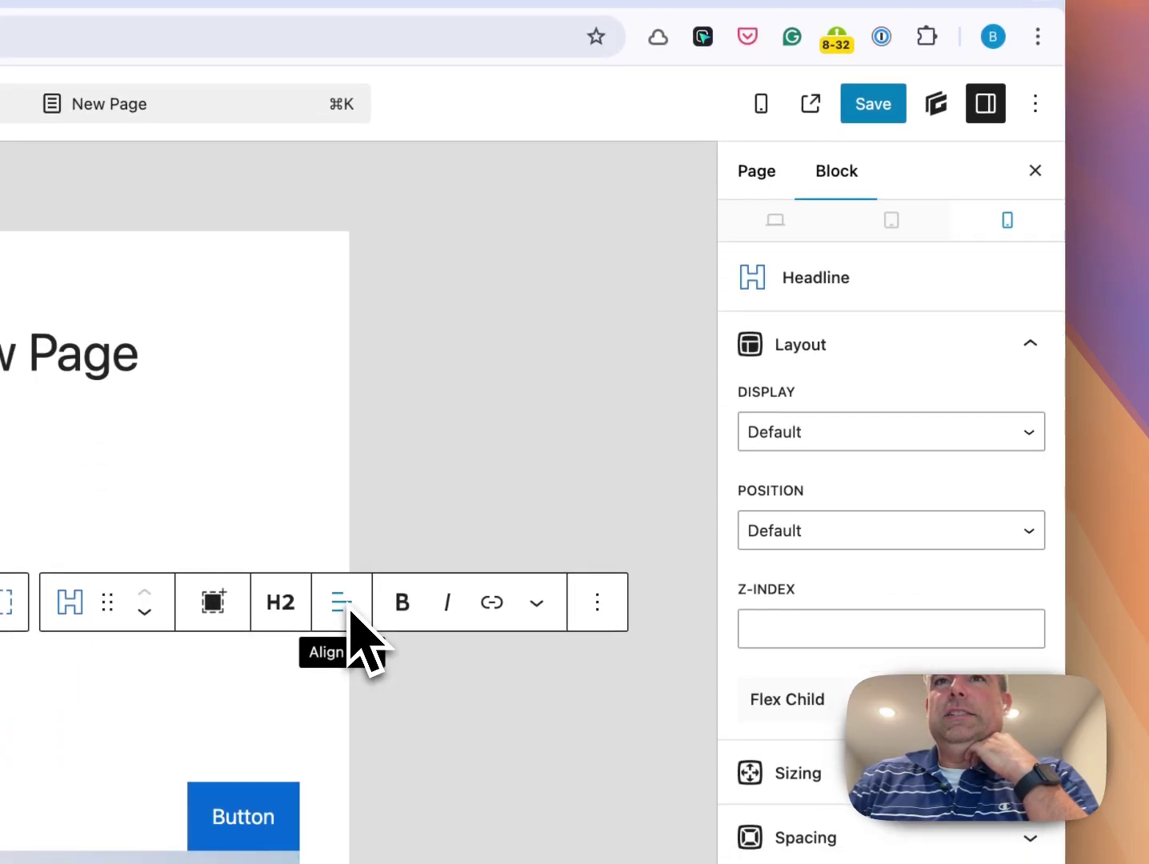
click(873, 104)
Step: Reload the live page, check the headline's alignment at widths from about 259 px to 2286 px, and close the developer tools
click(0, 0)
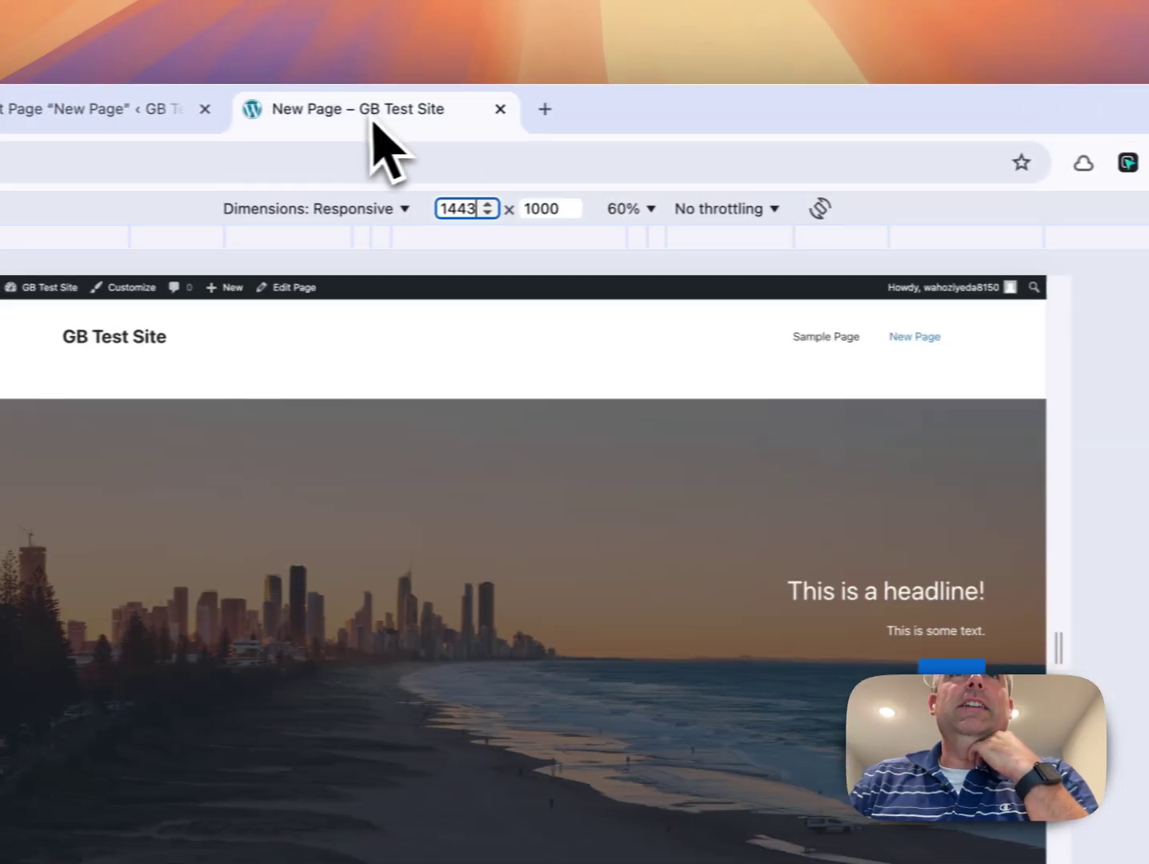
click(202, 167)
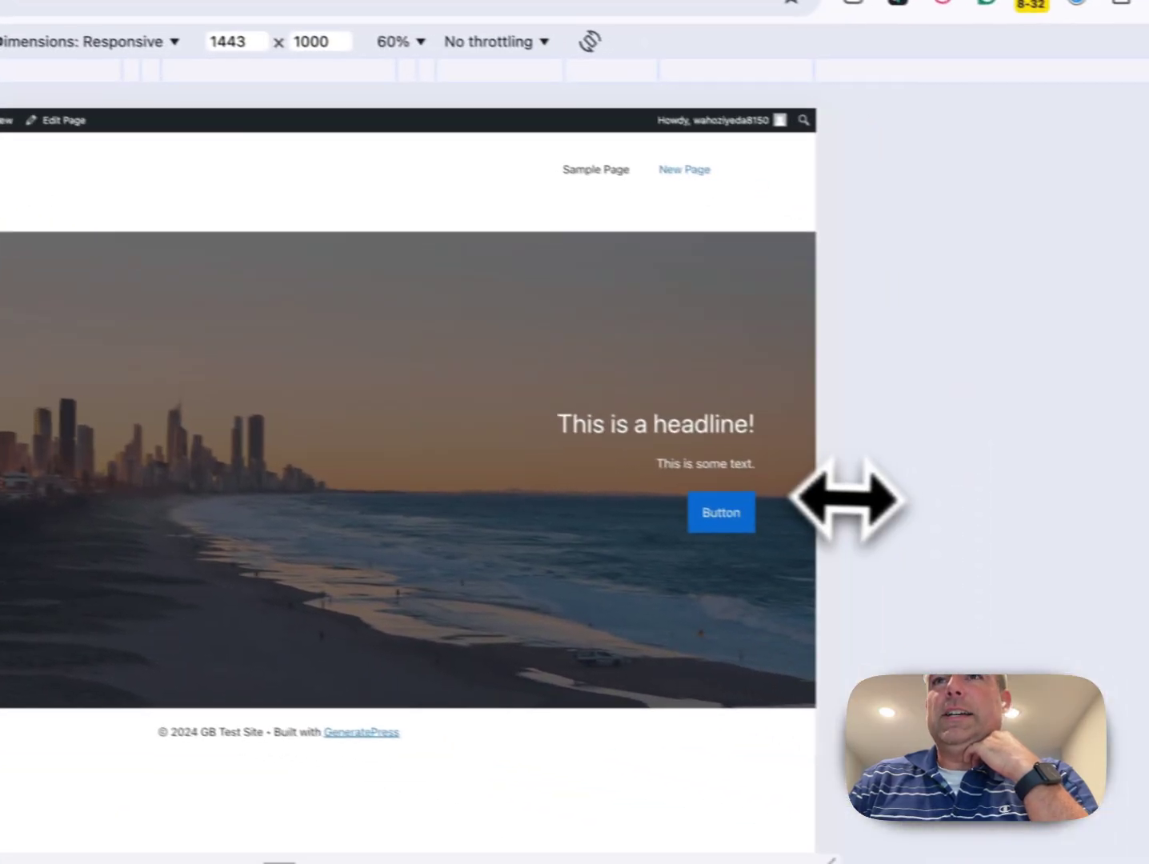
drag(1117, 571, 667, 554)
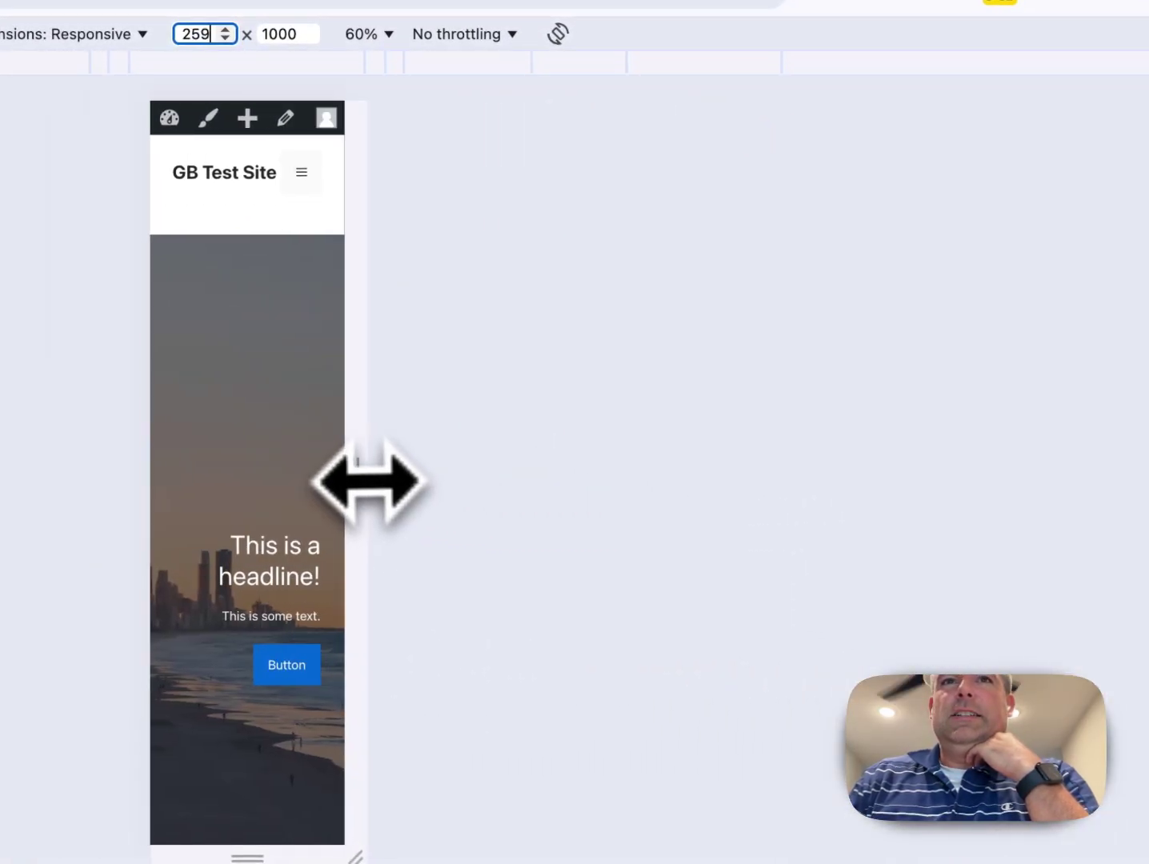
drag(369, 482, 533, 446)
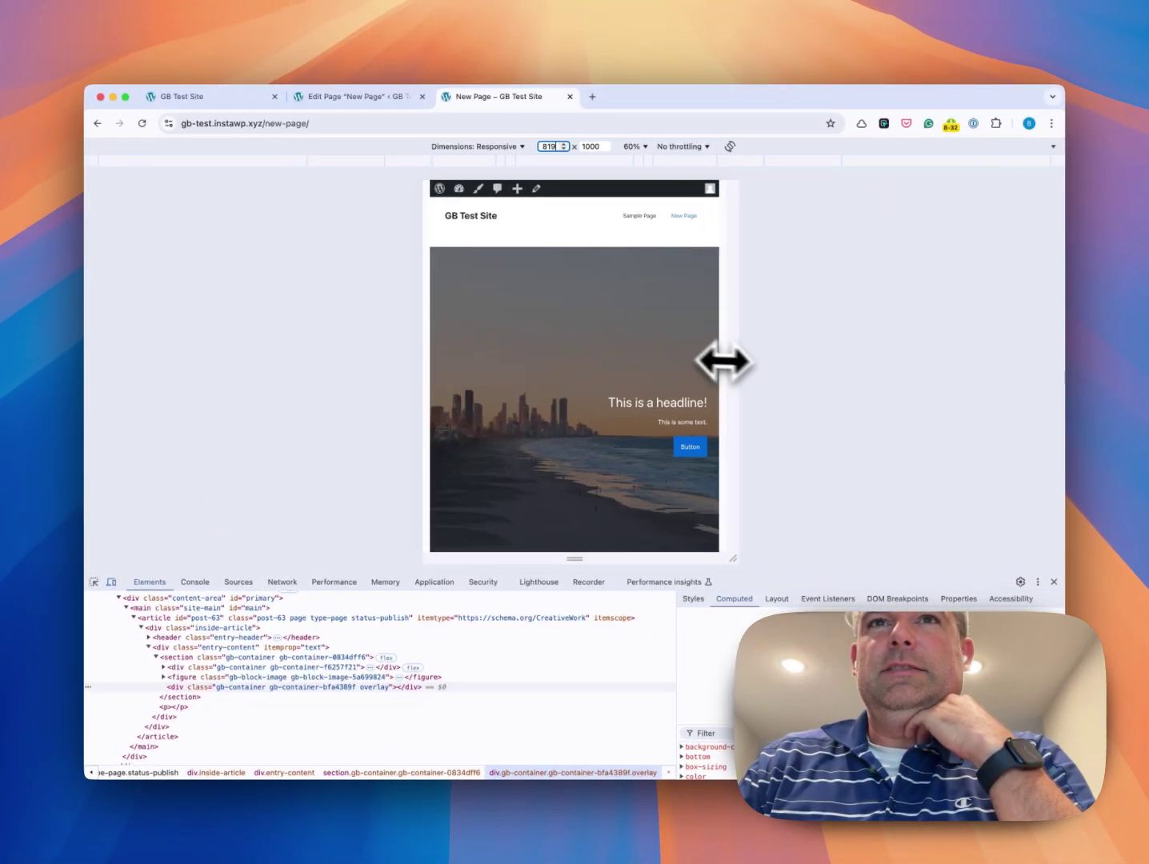
drag(722, 362, 884, 367)
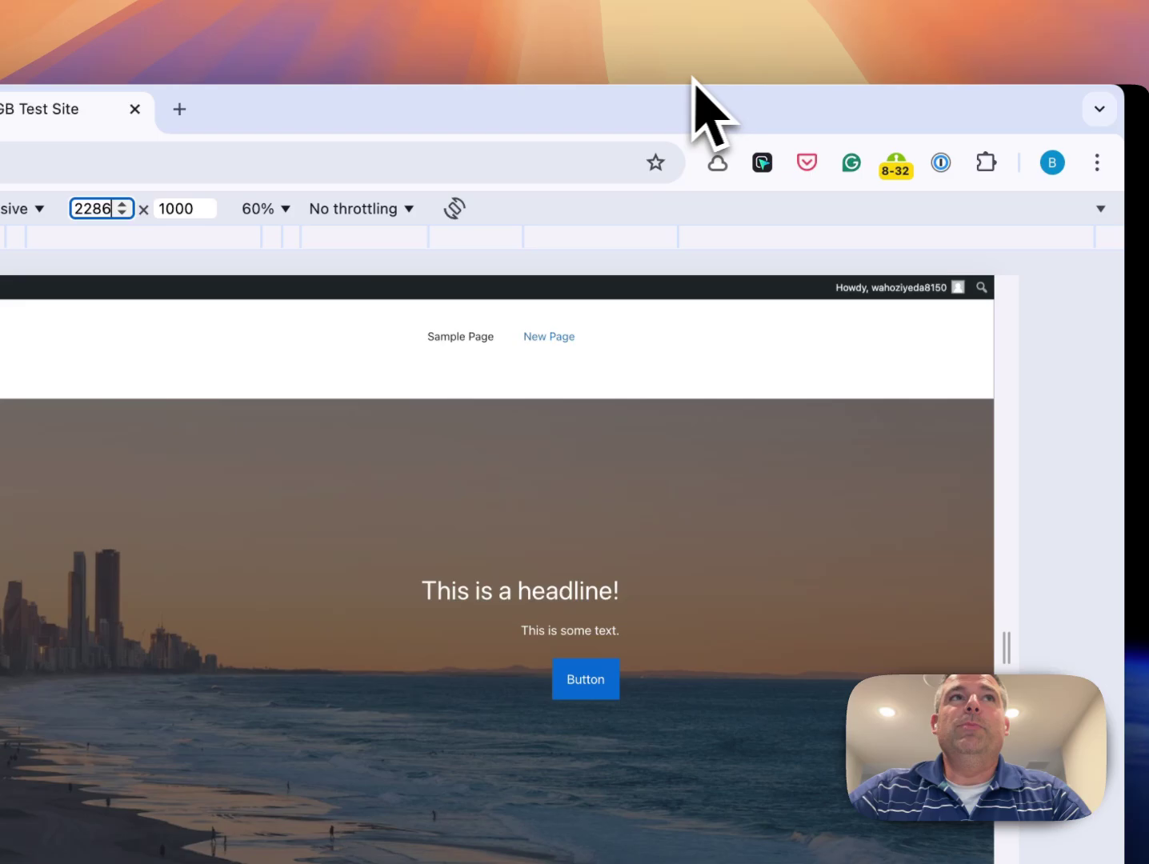
drag(693, 77, 718, 78)
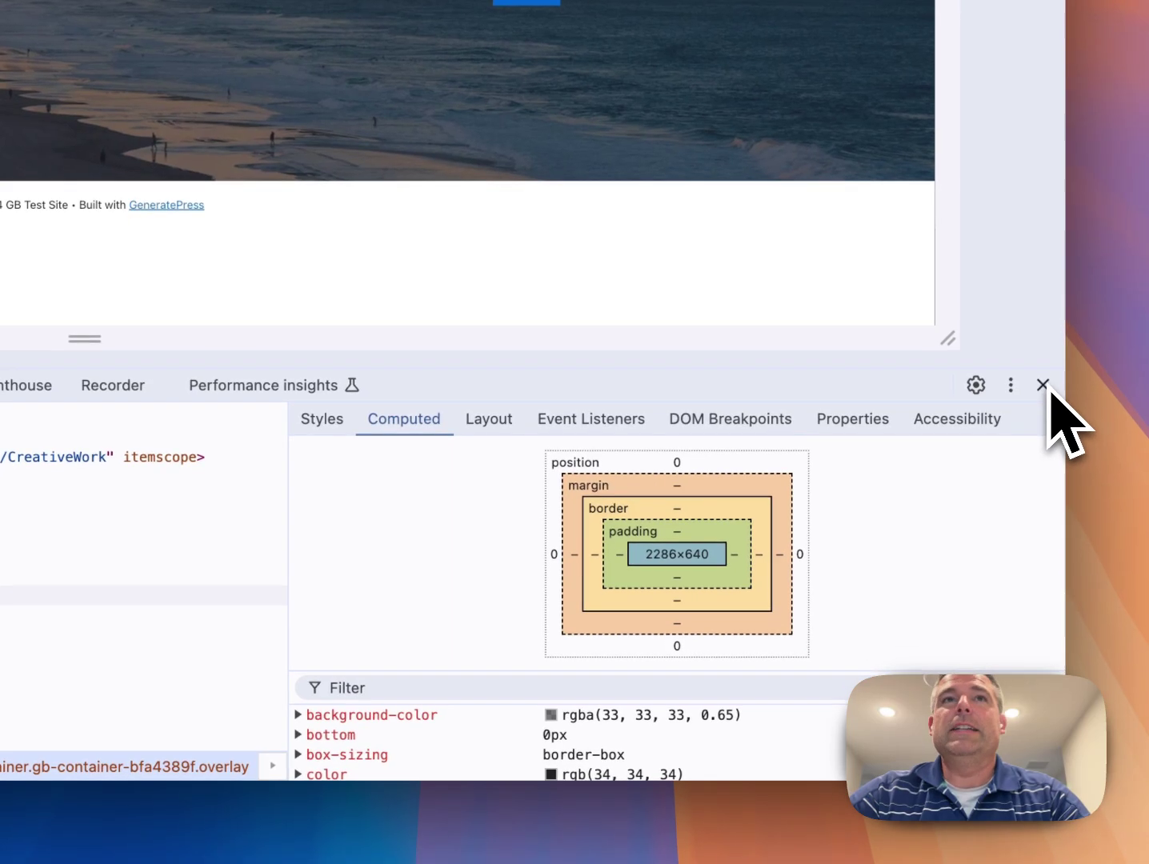
click(1043, 386)
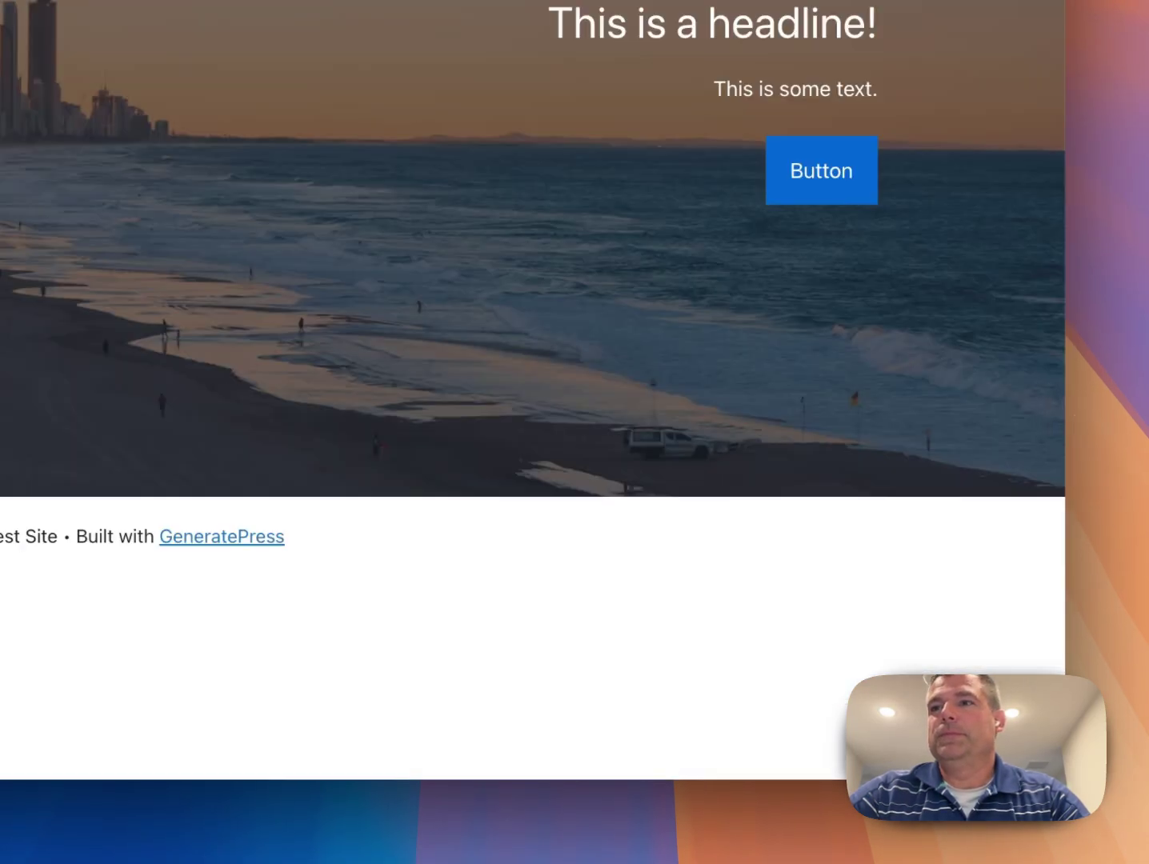